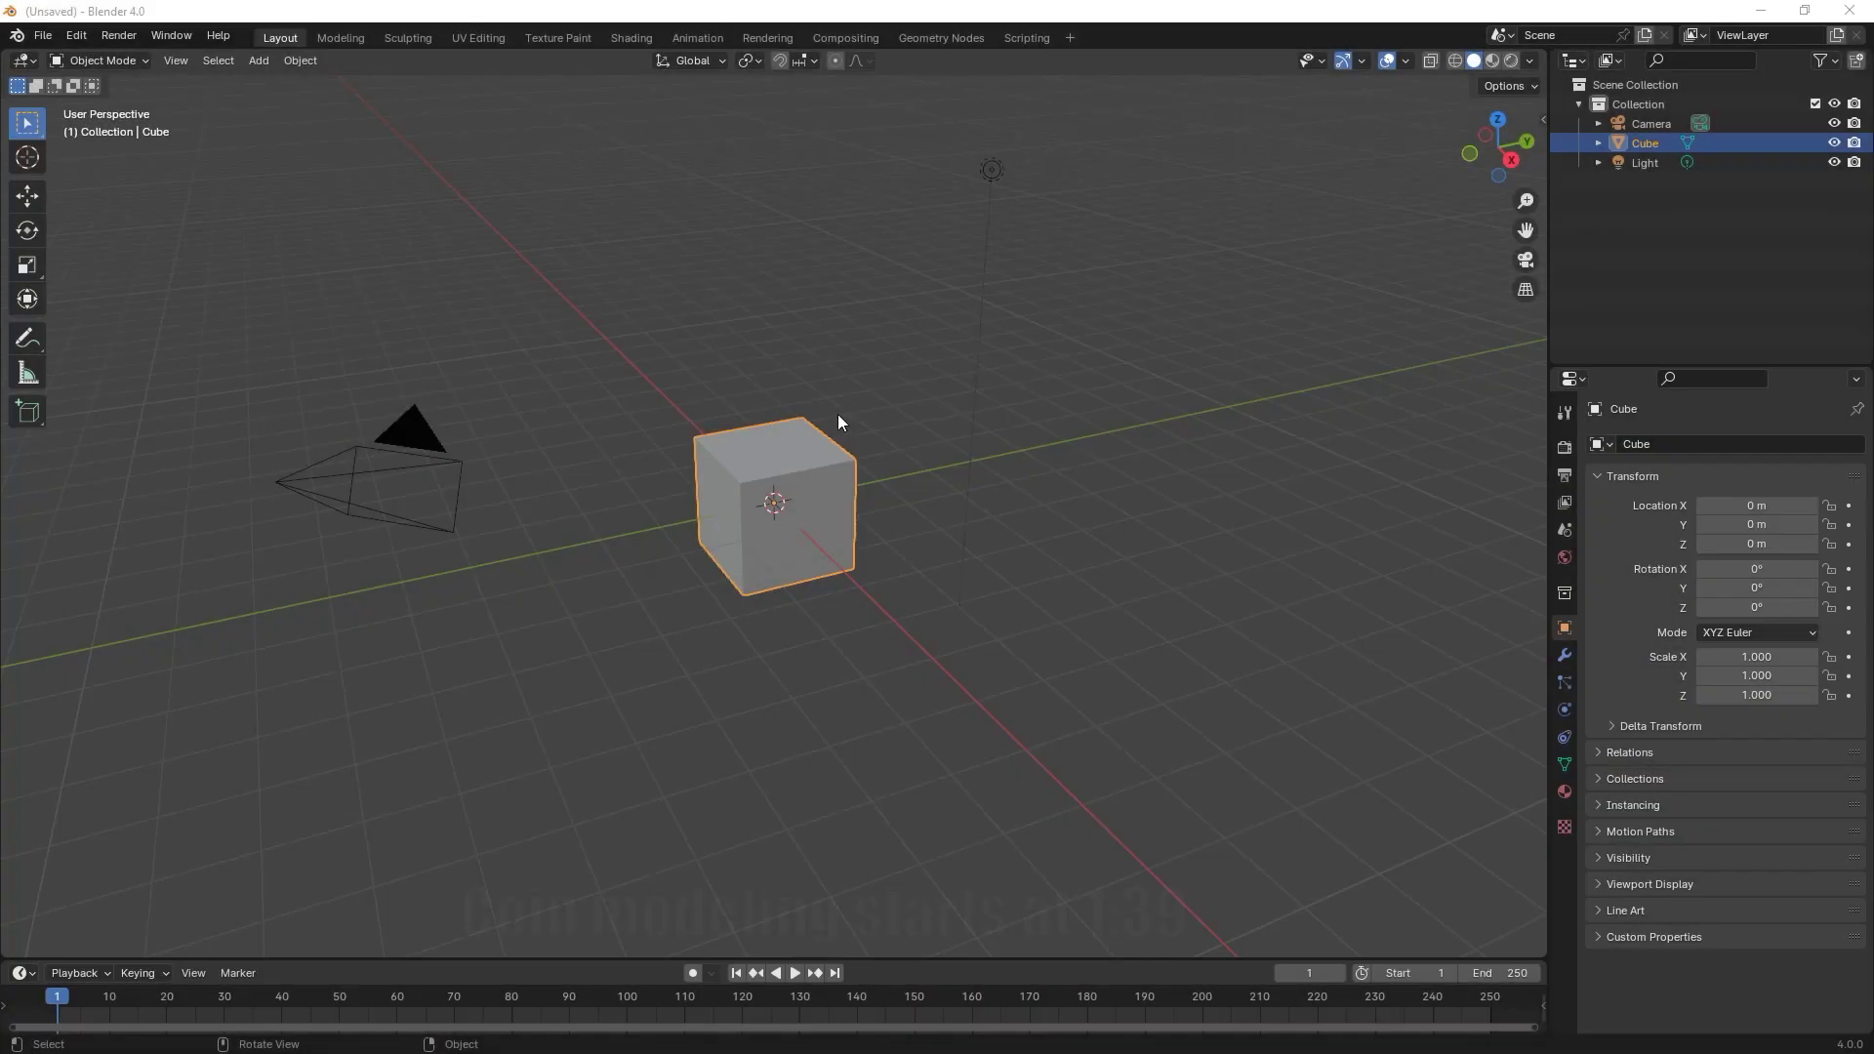
- Delete the default cube and add a plane in its place
{"action": "middle_click_drag", "start_coordinate": [837, 414], "coordinate": [862, 406]}
{"action": "scroll", "coordinate": [863, 406], "scroll_direction": "up", "scroll_amount": 3}
{"action": "key", "text": "x"}
{"action": "left_click", "coordinate": [853, 406]}
{"action": "key", "text": "shift+a"}
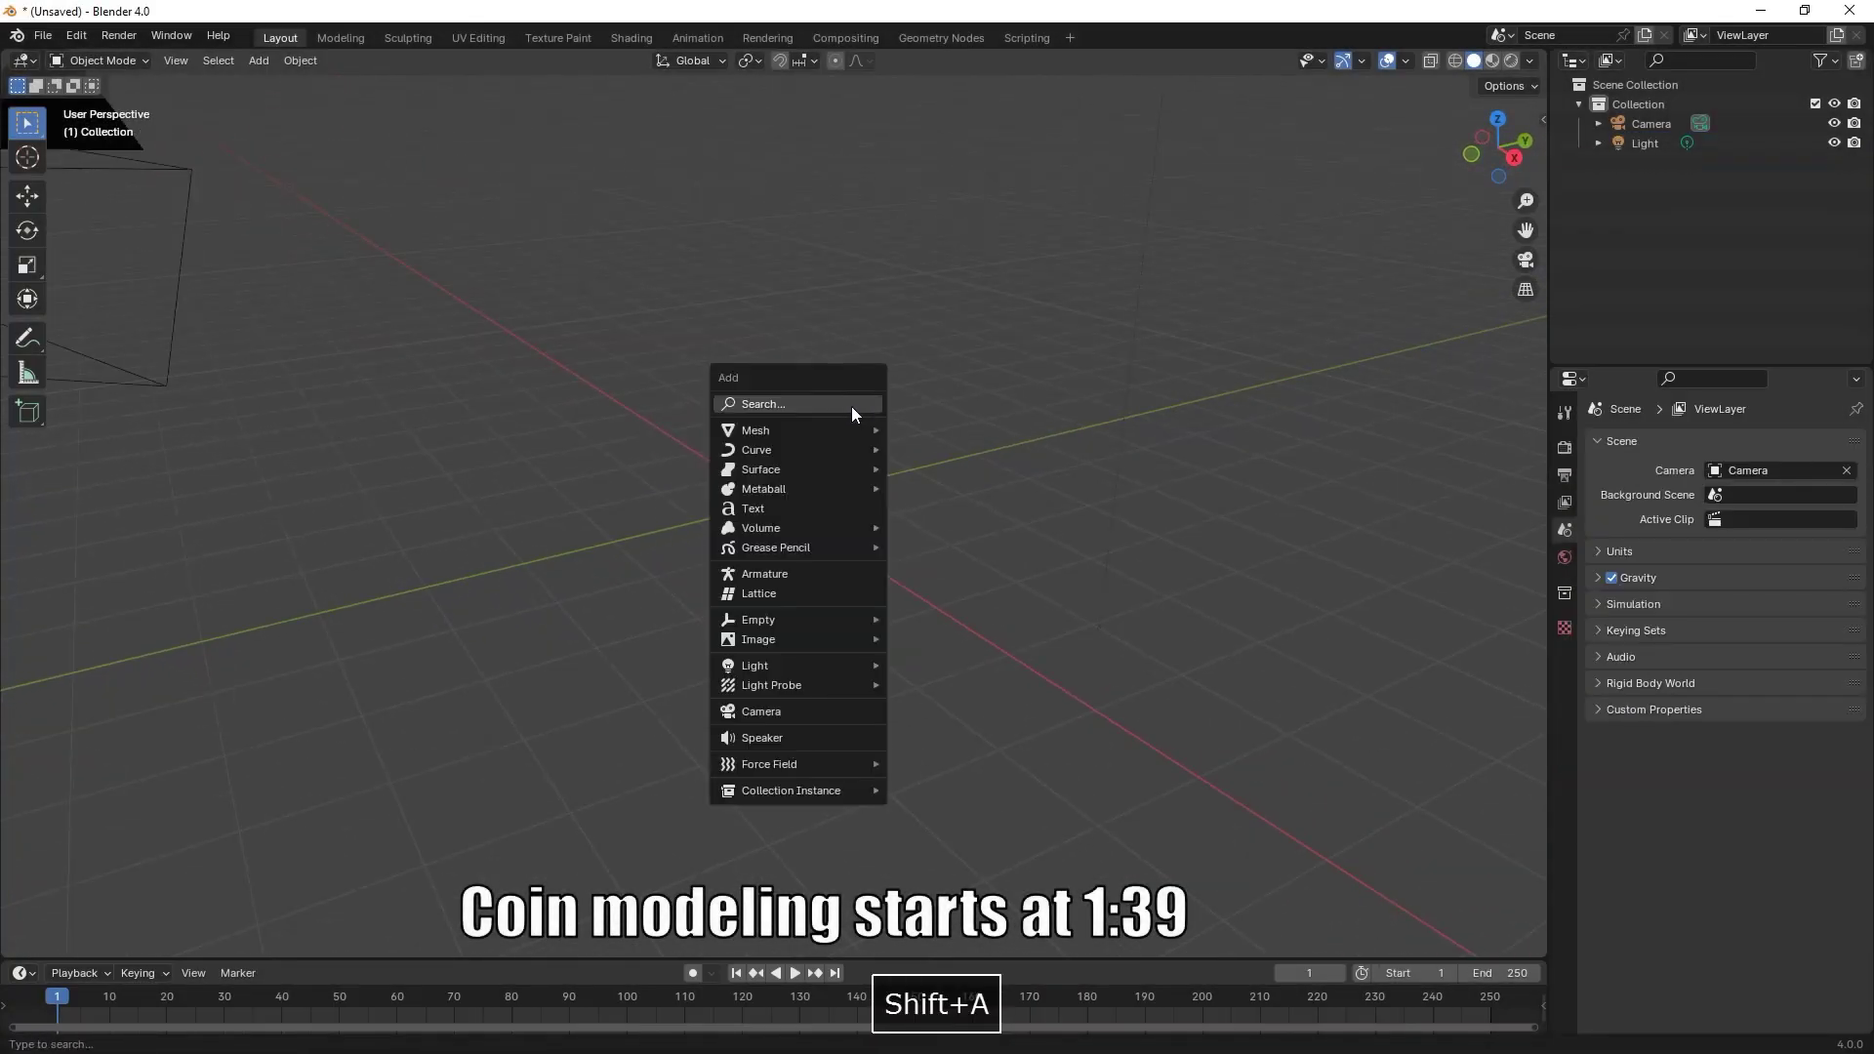
{"action": "mouse_move", "coordinate": [859, 430]}
{"action": "left_click", "coordinate": [952, 431]}
- Scale the plane up much larger in Edit Mode
{"action": "key", "text": "Tab"}
{"action": "key", "text": "s"}
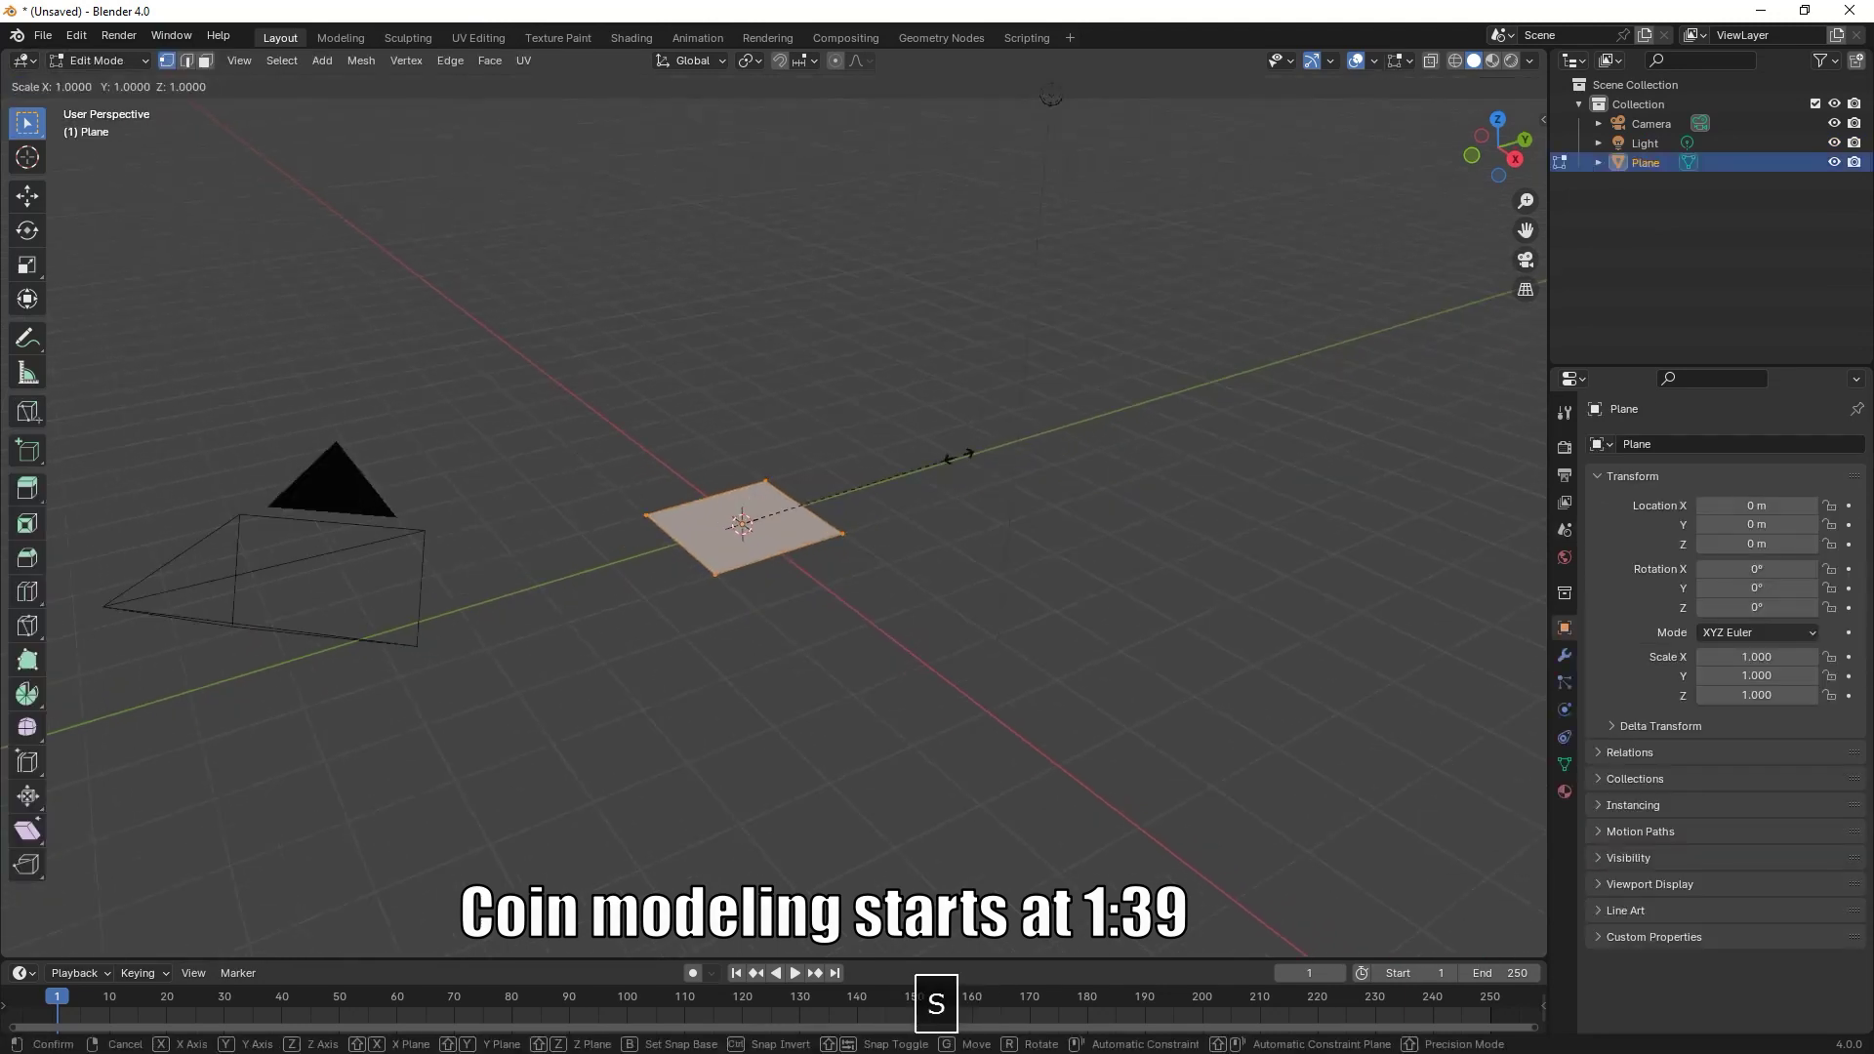
{"action": "key", "text": "Return"}
{"action": "scroll", "coordinate": [1041, 435], "scroll_direction": "down", "scroll_amount": 5}
- Extrude the plane's far edge straight up into a wall and bevel the floor-wall corner into a curve
{"action": "key", "text": "2"}
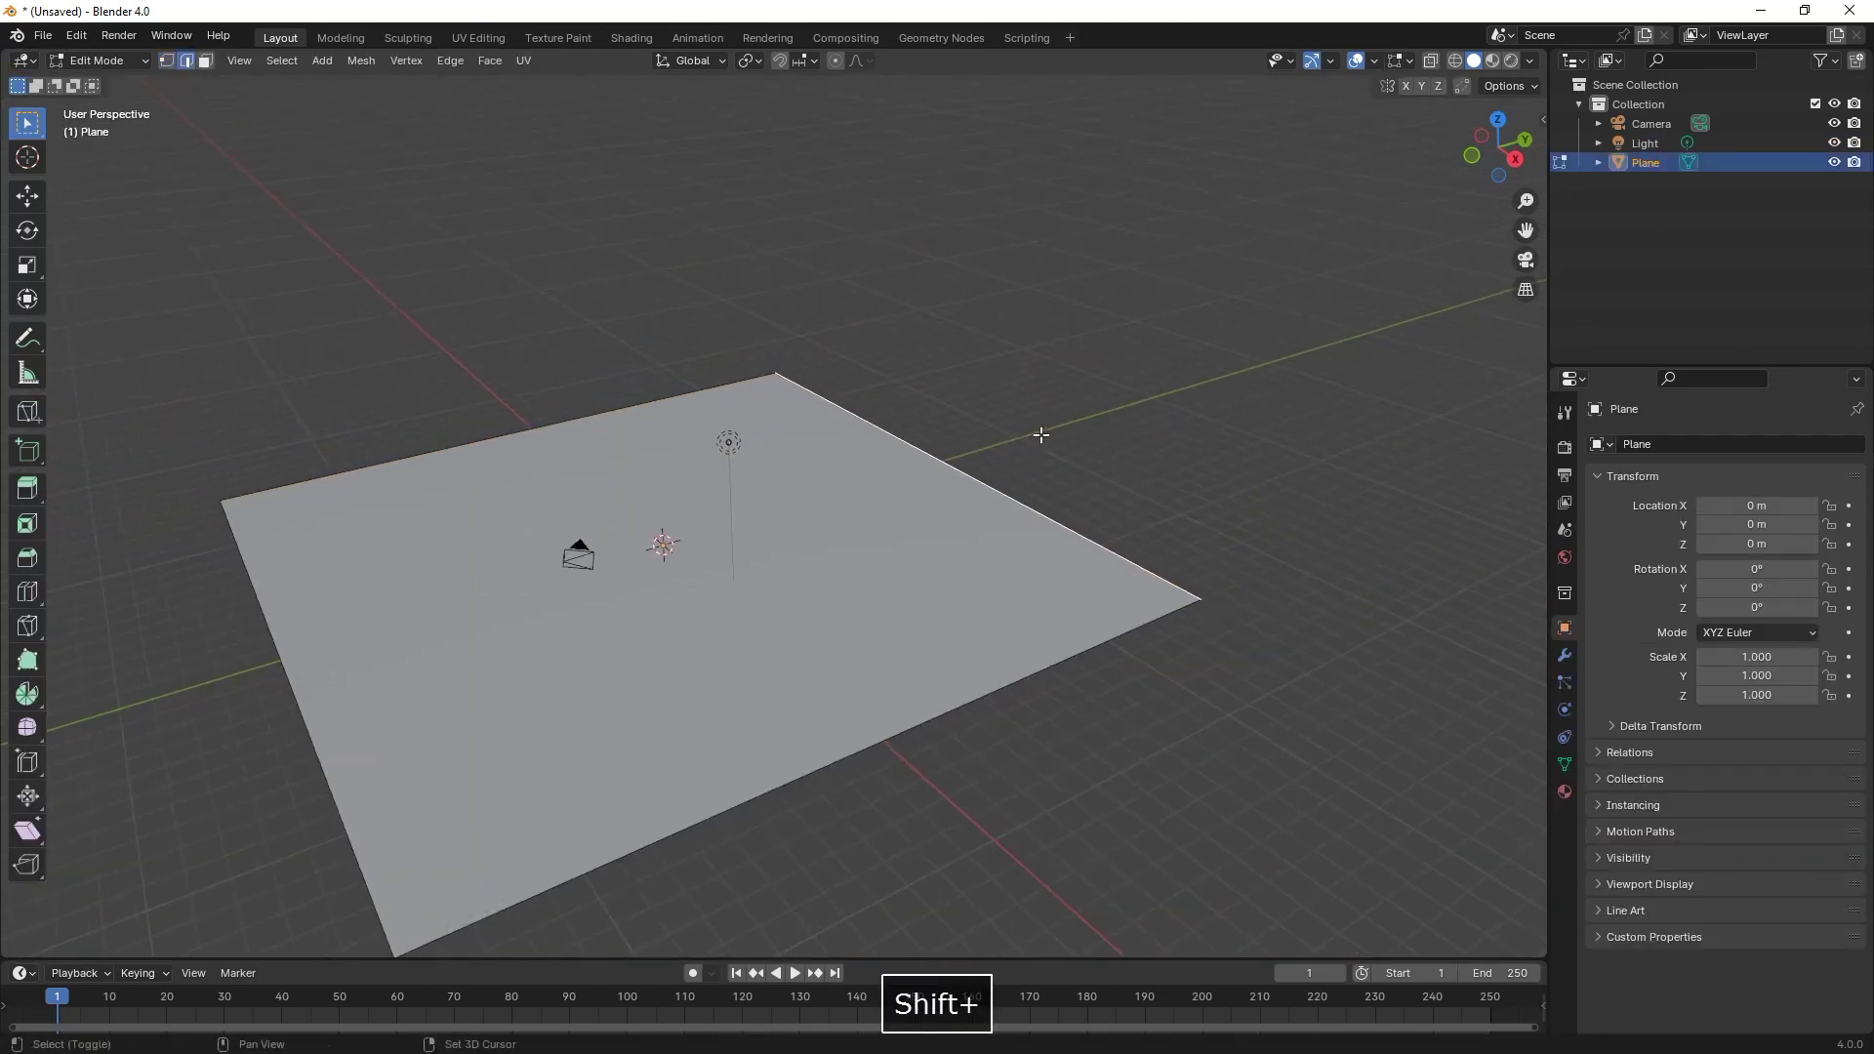
{"action": "key", "text": "e"}
{"action": "key", "text": "z"}
{"action": "left_click", "coordinate": [989, 460]}
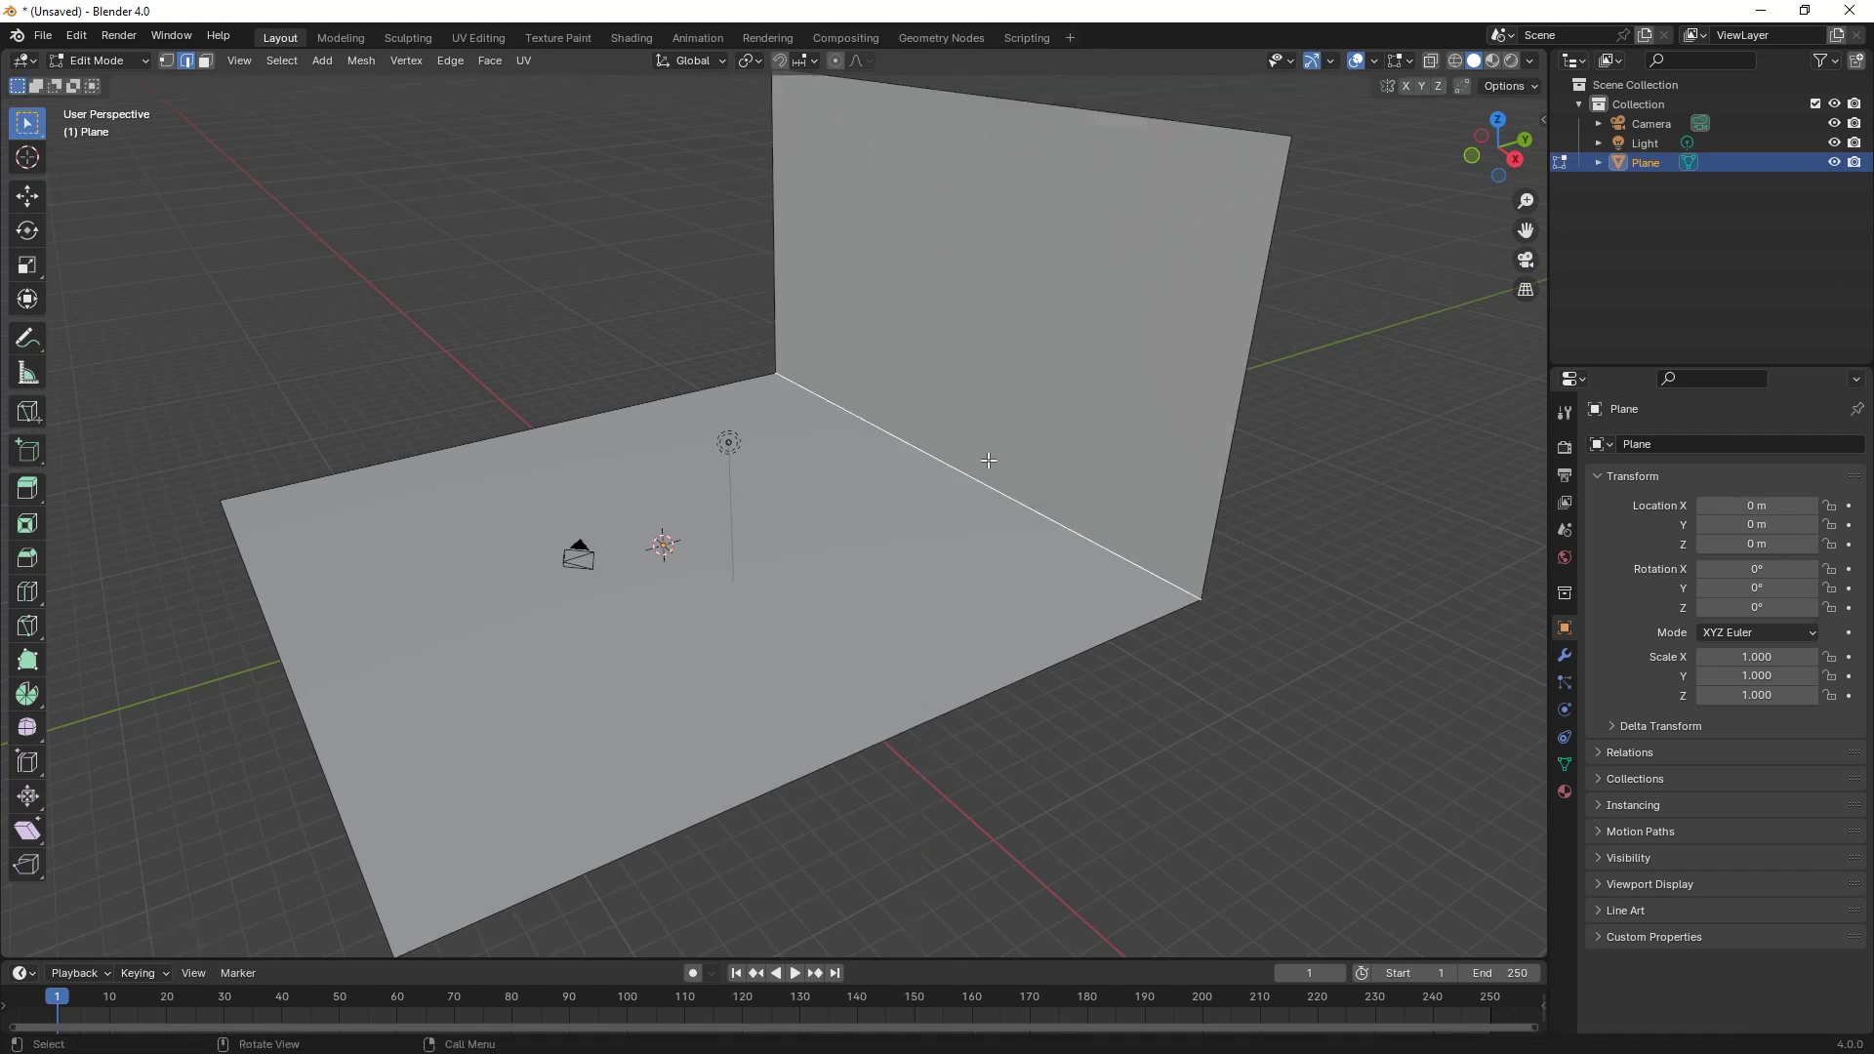
{"action": "key", "text": "ctrl+b"}
{"action": "scroll", "coordinate": [1266, 314], "scroll_direction": "up", "scroll_amount": 4}
{"action": "left_click", "coordinate": [1266, 313]}
- Shade the backdrop smooth and switch the viewport to Rendered shading
{"action": "key", "text": "Tab"}
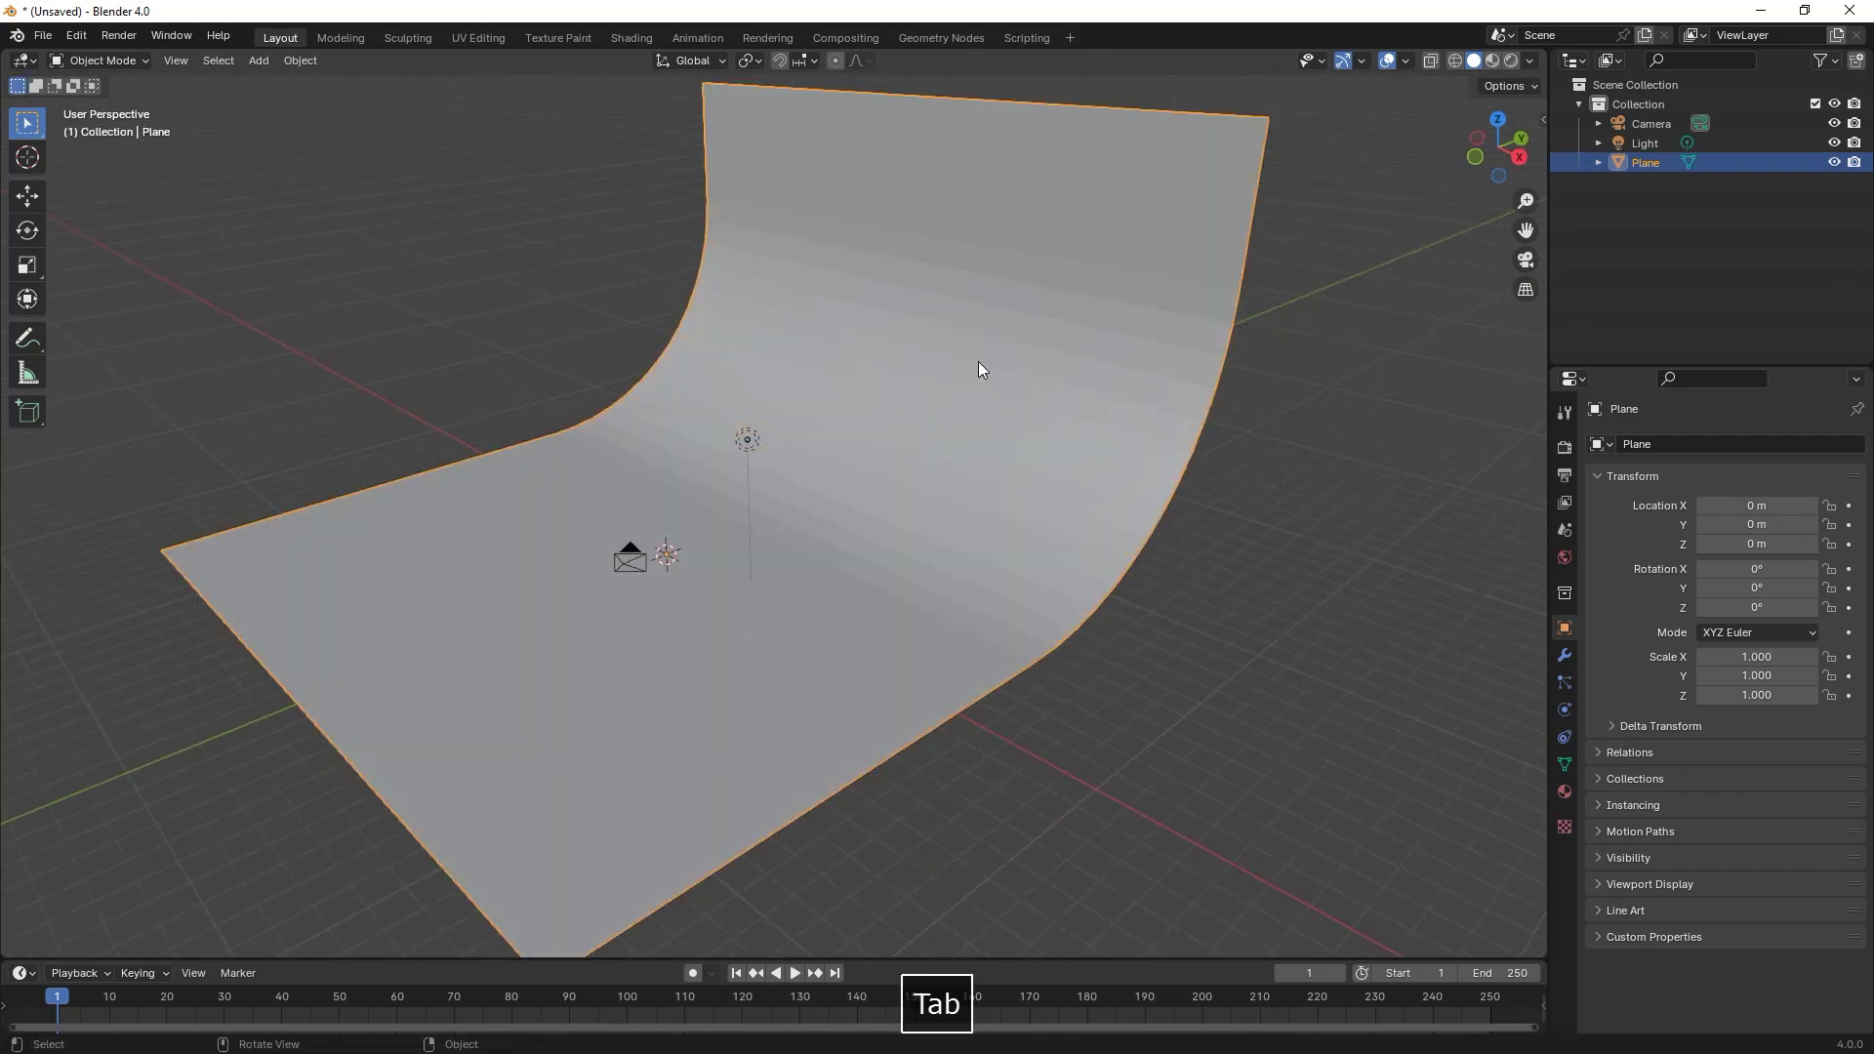
{"action": "right_click", "coordinate": [979, 363]}
{"action": "left_click", "coordinate": [944, 384]}
{"action": "key", "text": "z"}
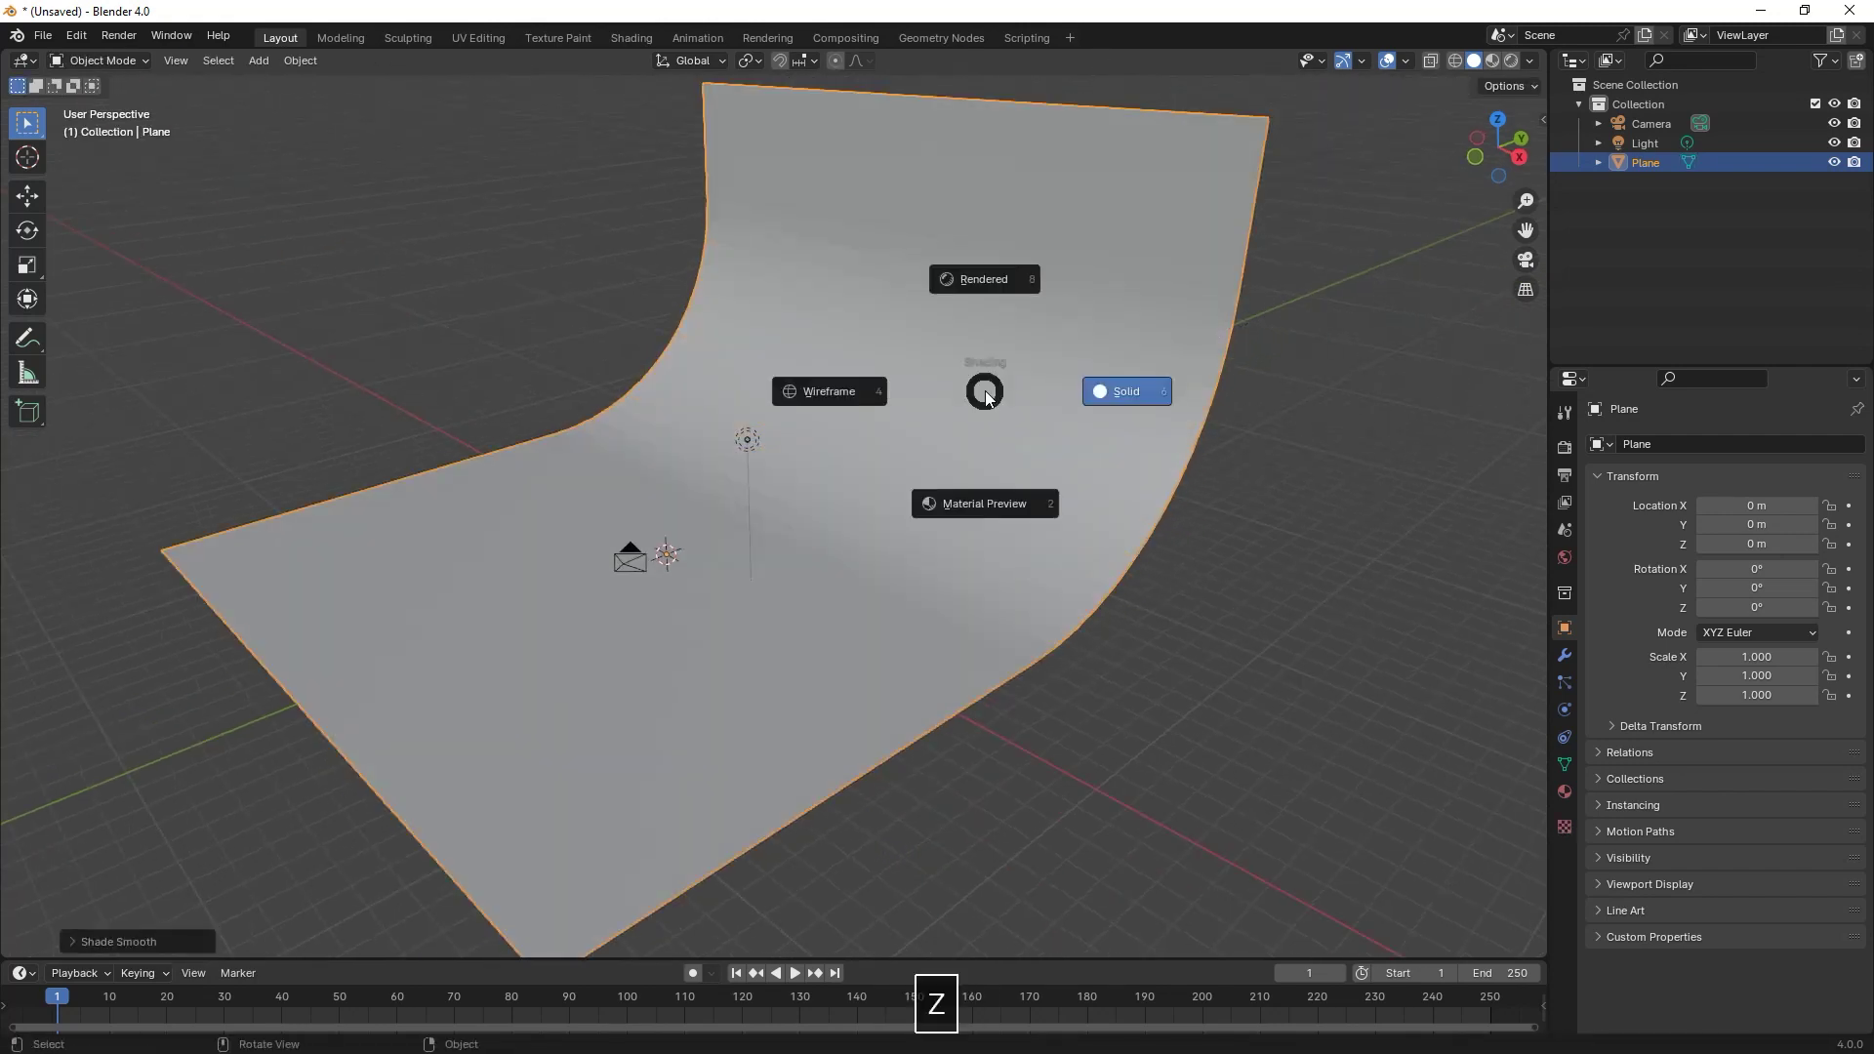
{"action": "left_click", "coordinate": [986, 279]}
{"action": "mouse_move", "coordinate": [986, 280]}
{"action": "middle_mouse_down"}
{"action": "mouse_move", "coordinate": [986, 306]}
{"action": "mouse_move", "coordinate": [1454, 470]}
{"action": "middle_mouse_up"}
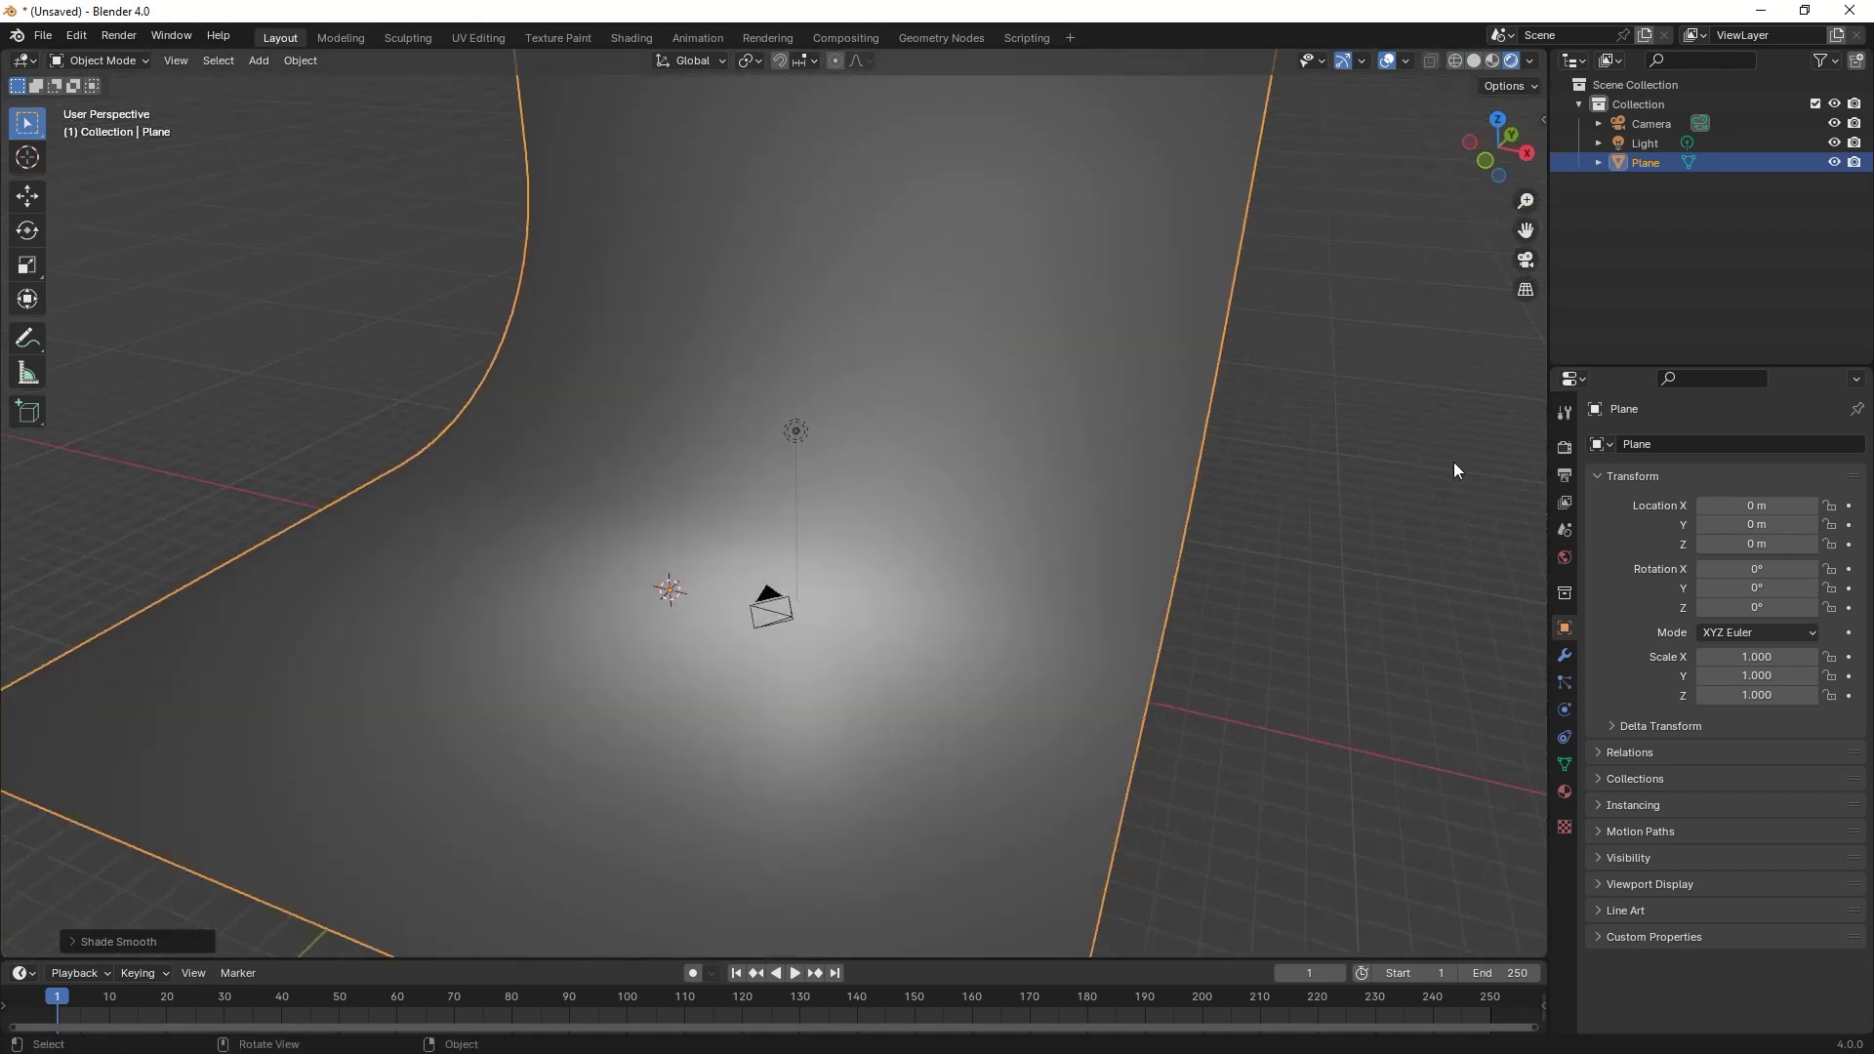
{"action": "left_click", "coordinate": [1565, 557]}
- Set the World Color to an Environment Texture using Desktop/tutorial/mutianyu_2k.hdr
{"action": "left_click", "coordinate": [1704, 575]}
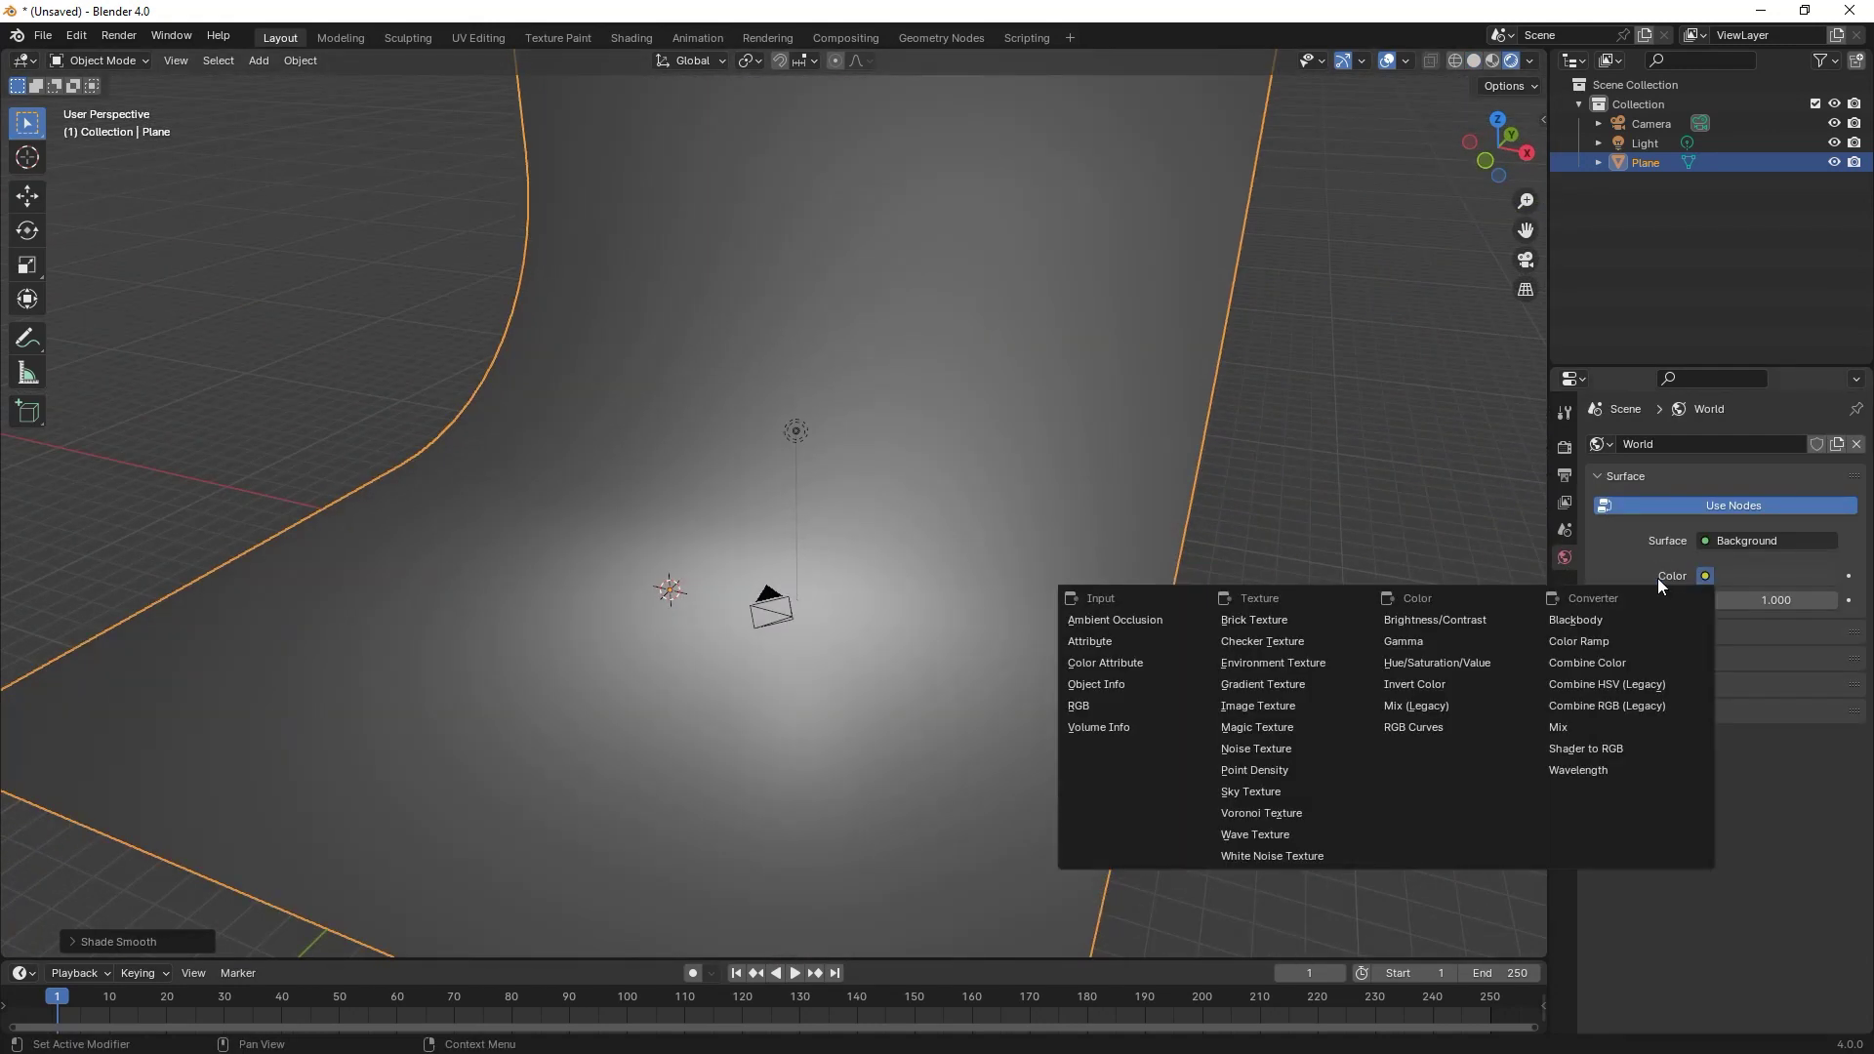
{"action": "left_click", "coordinate": [1289, 662]}
{"action": "left_click", "coordinate": [1794, 601]}
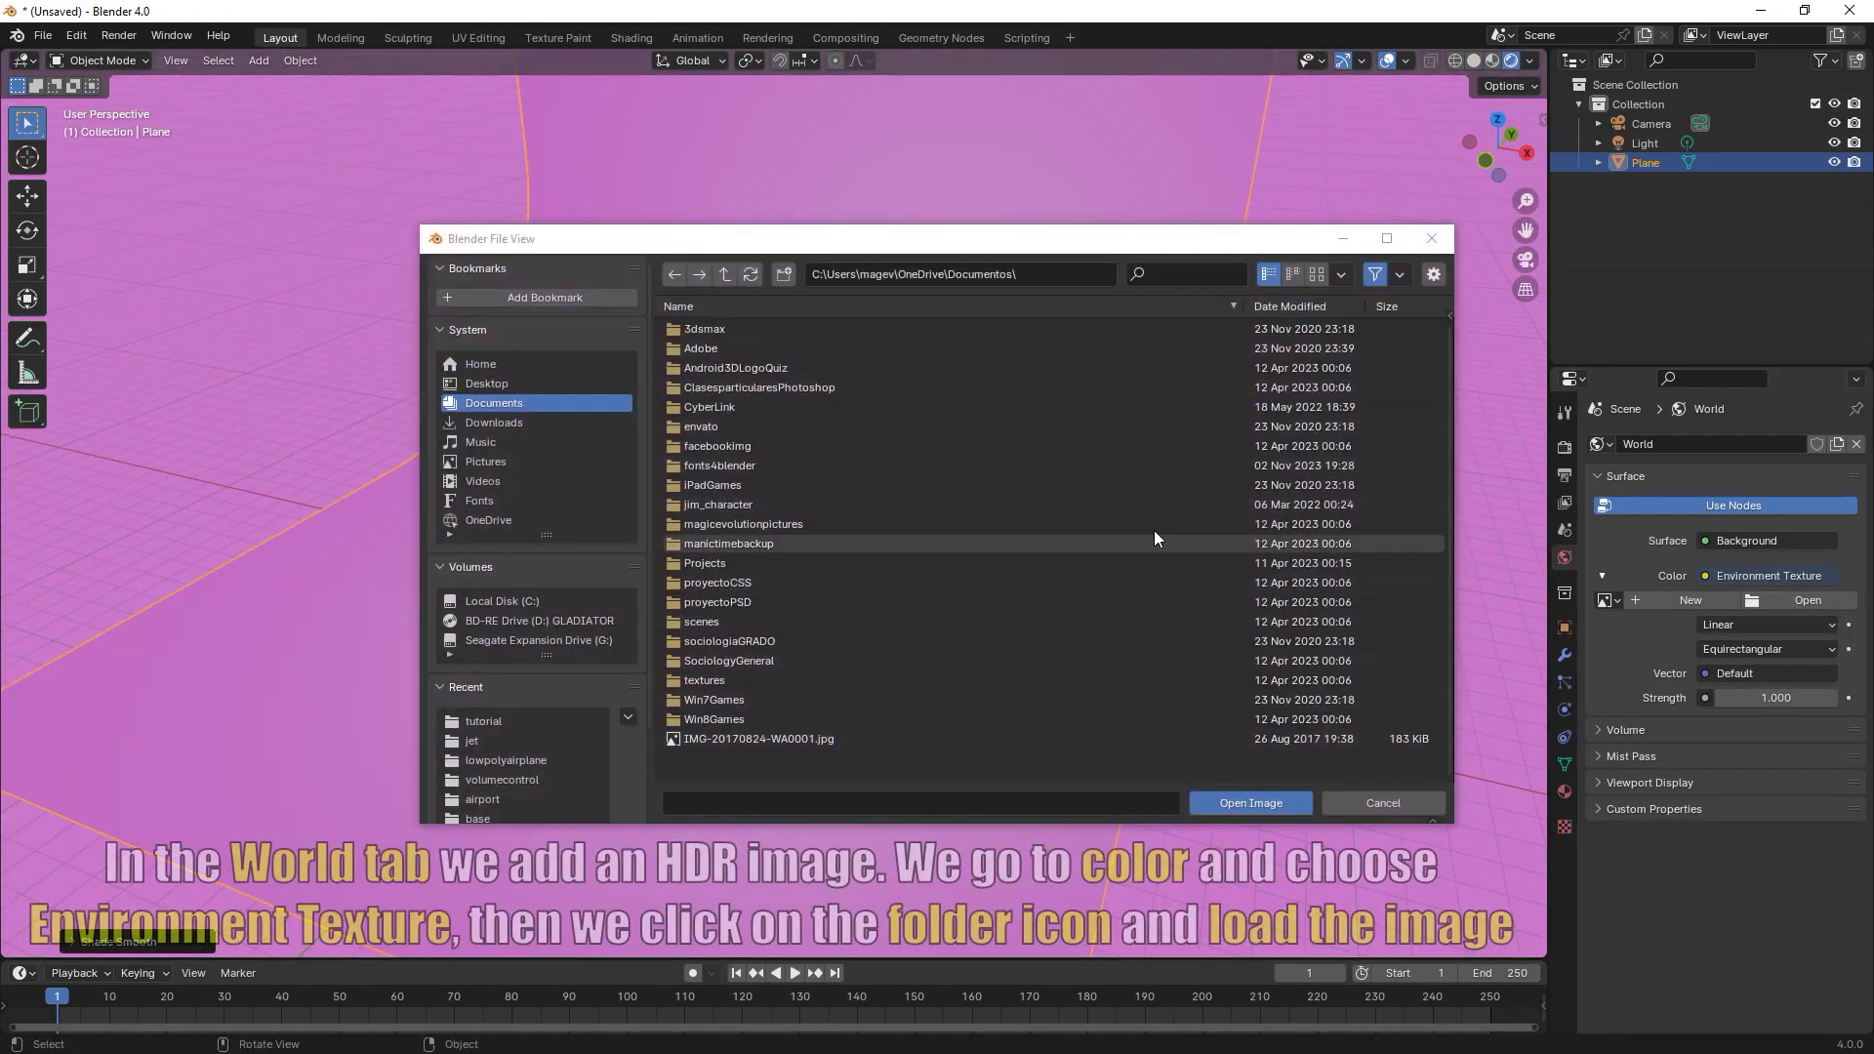
{"action": "left_click", "coordinate": [522, 386]}
{"action": "left_click", "coordinate": [701, 333]}
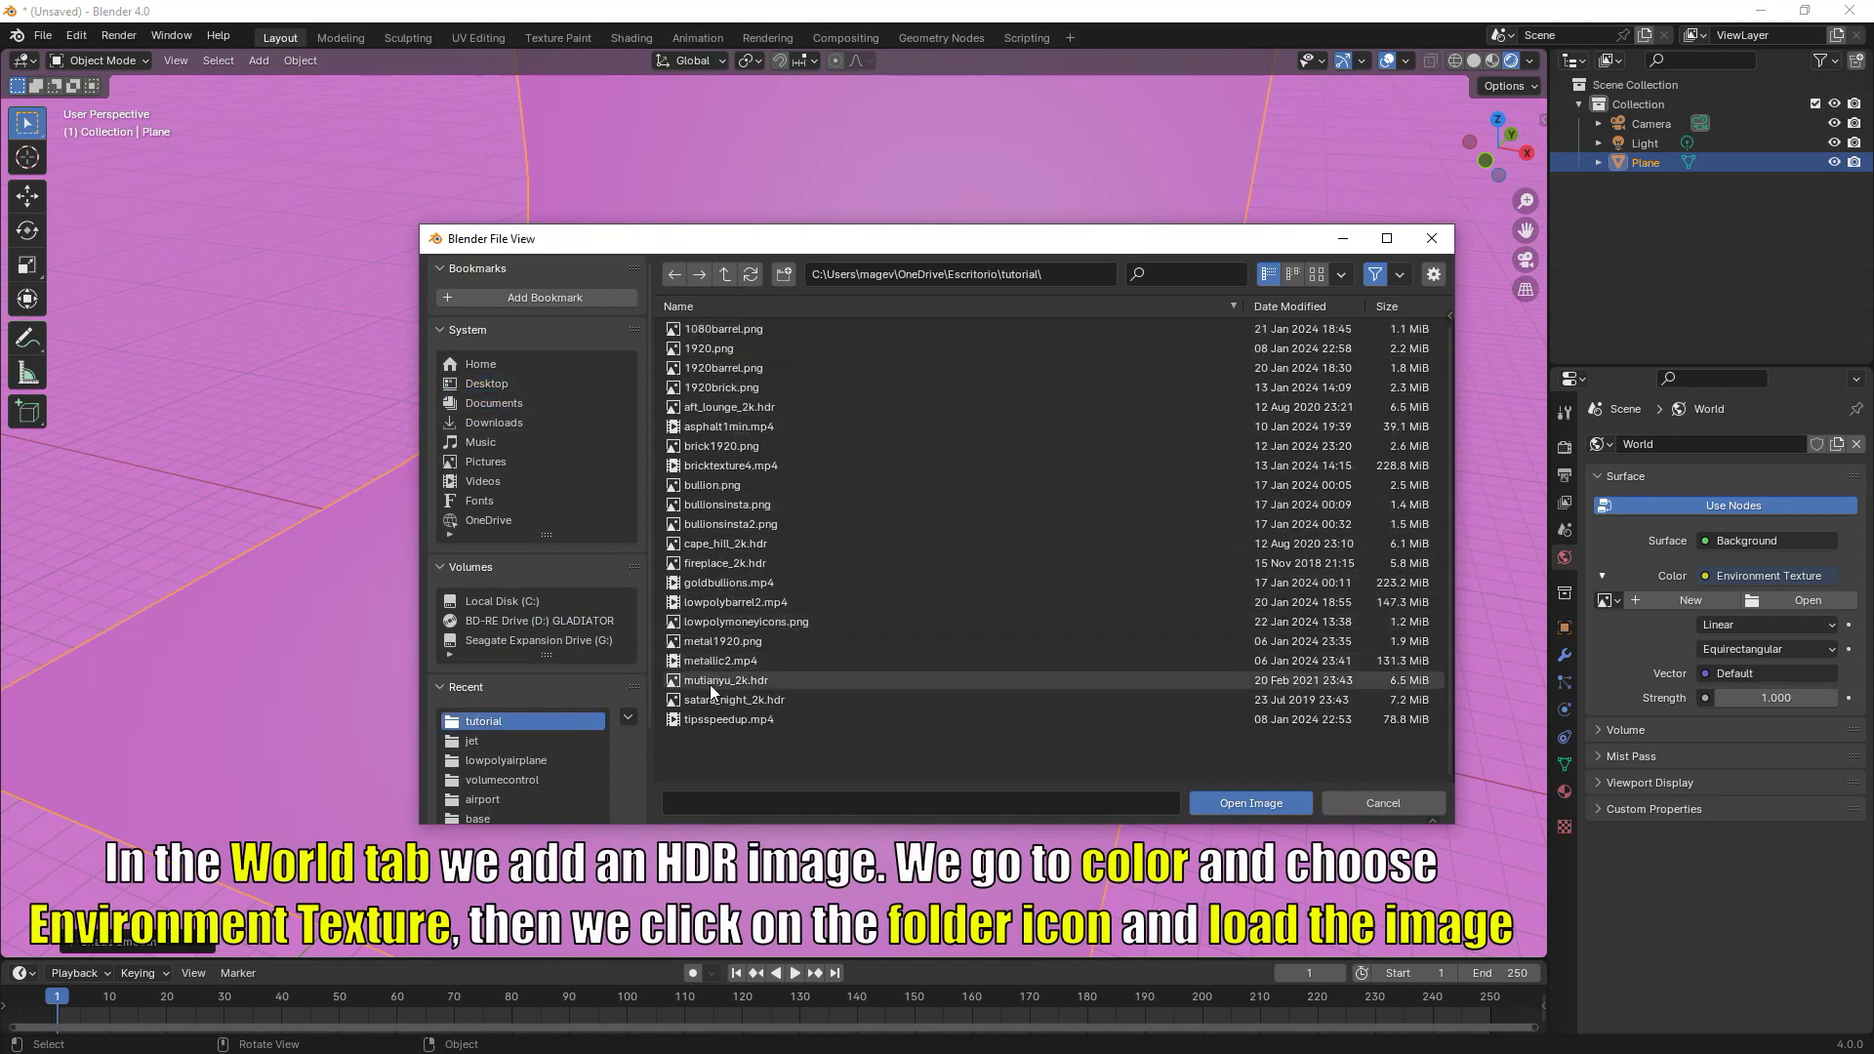
{"action": "double_click", "coordinate": [737, 681]}
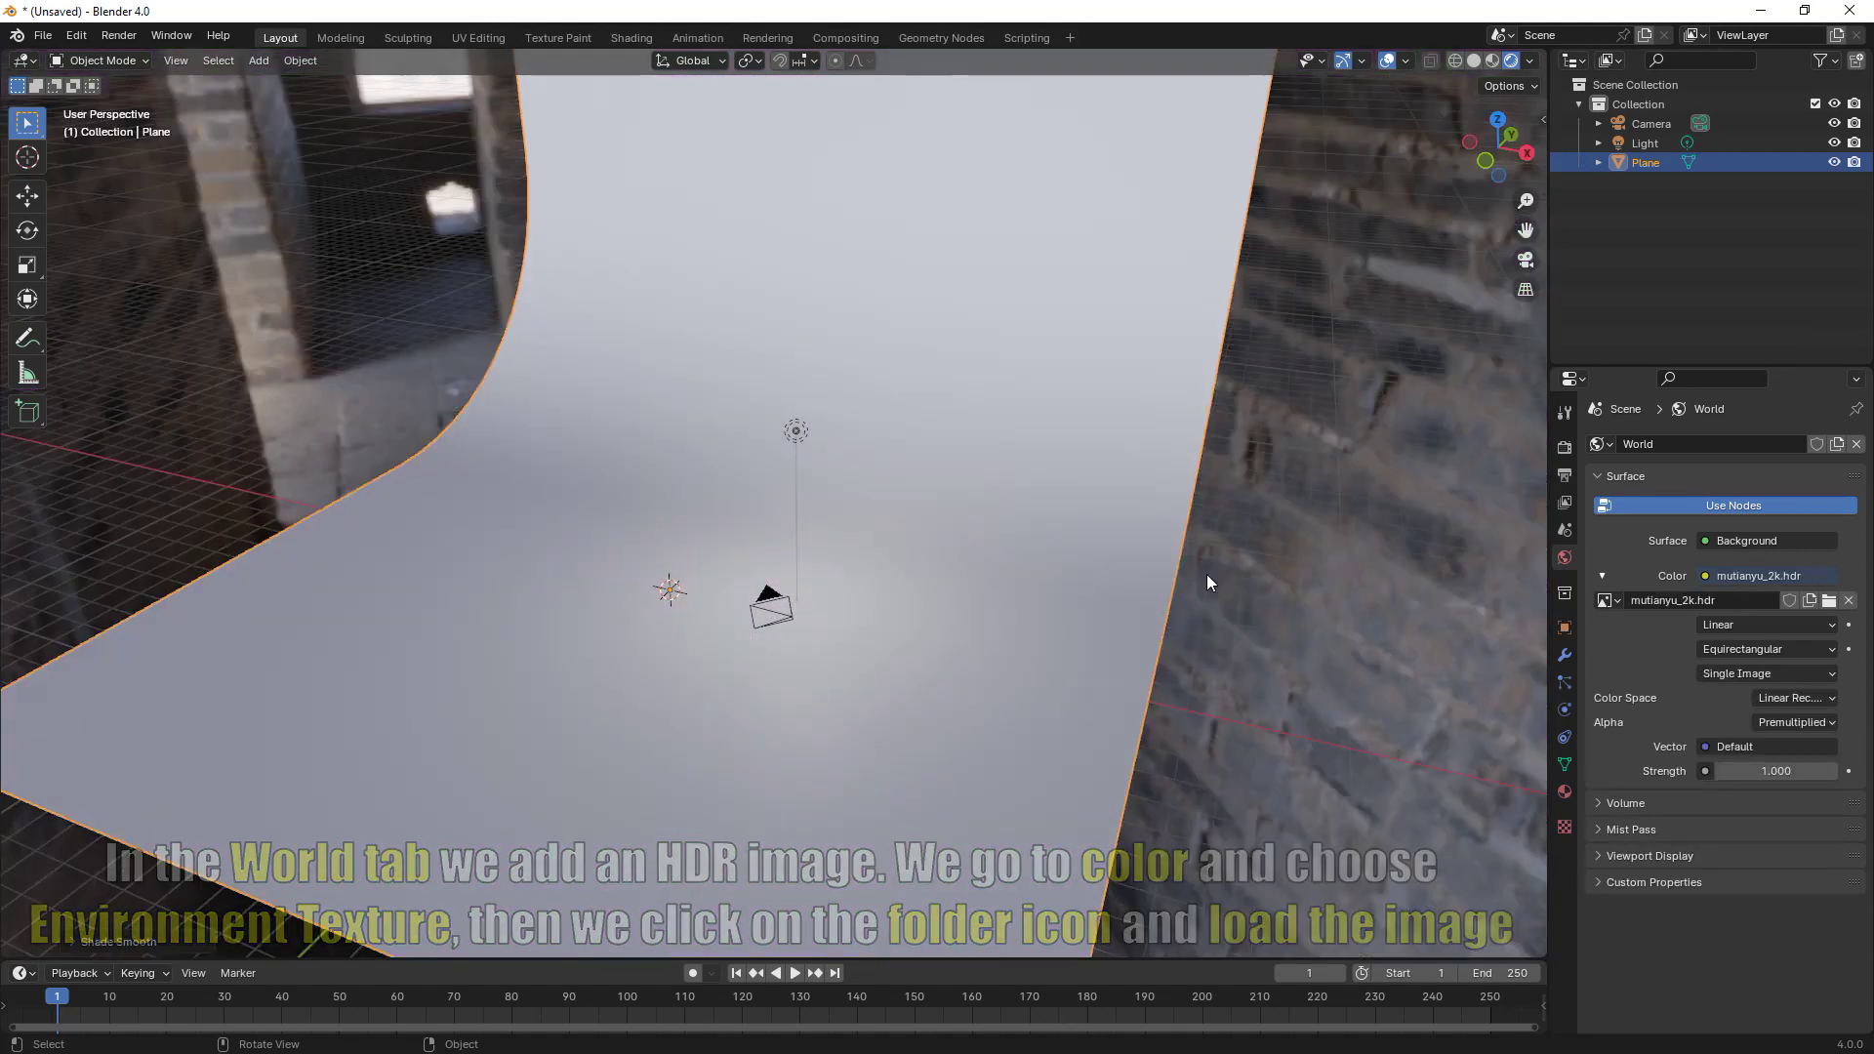
{"action": "left_click", "coordinate": [1564, 447]}
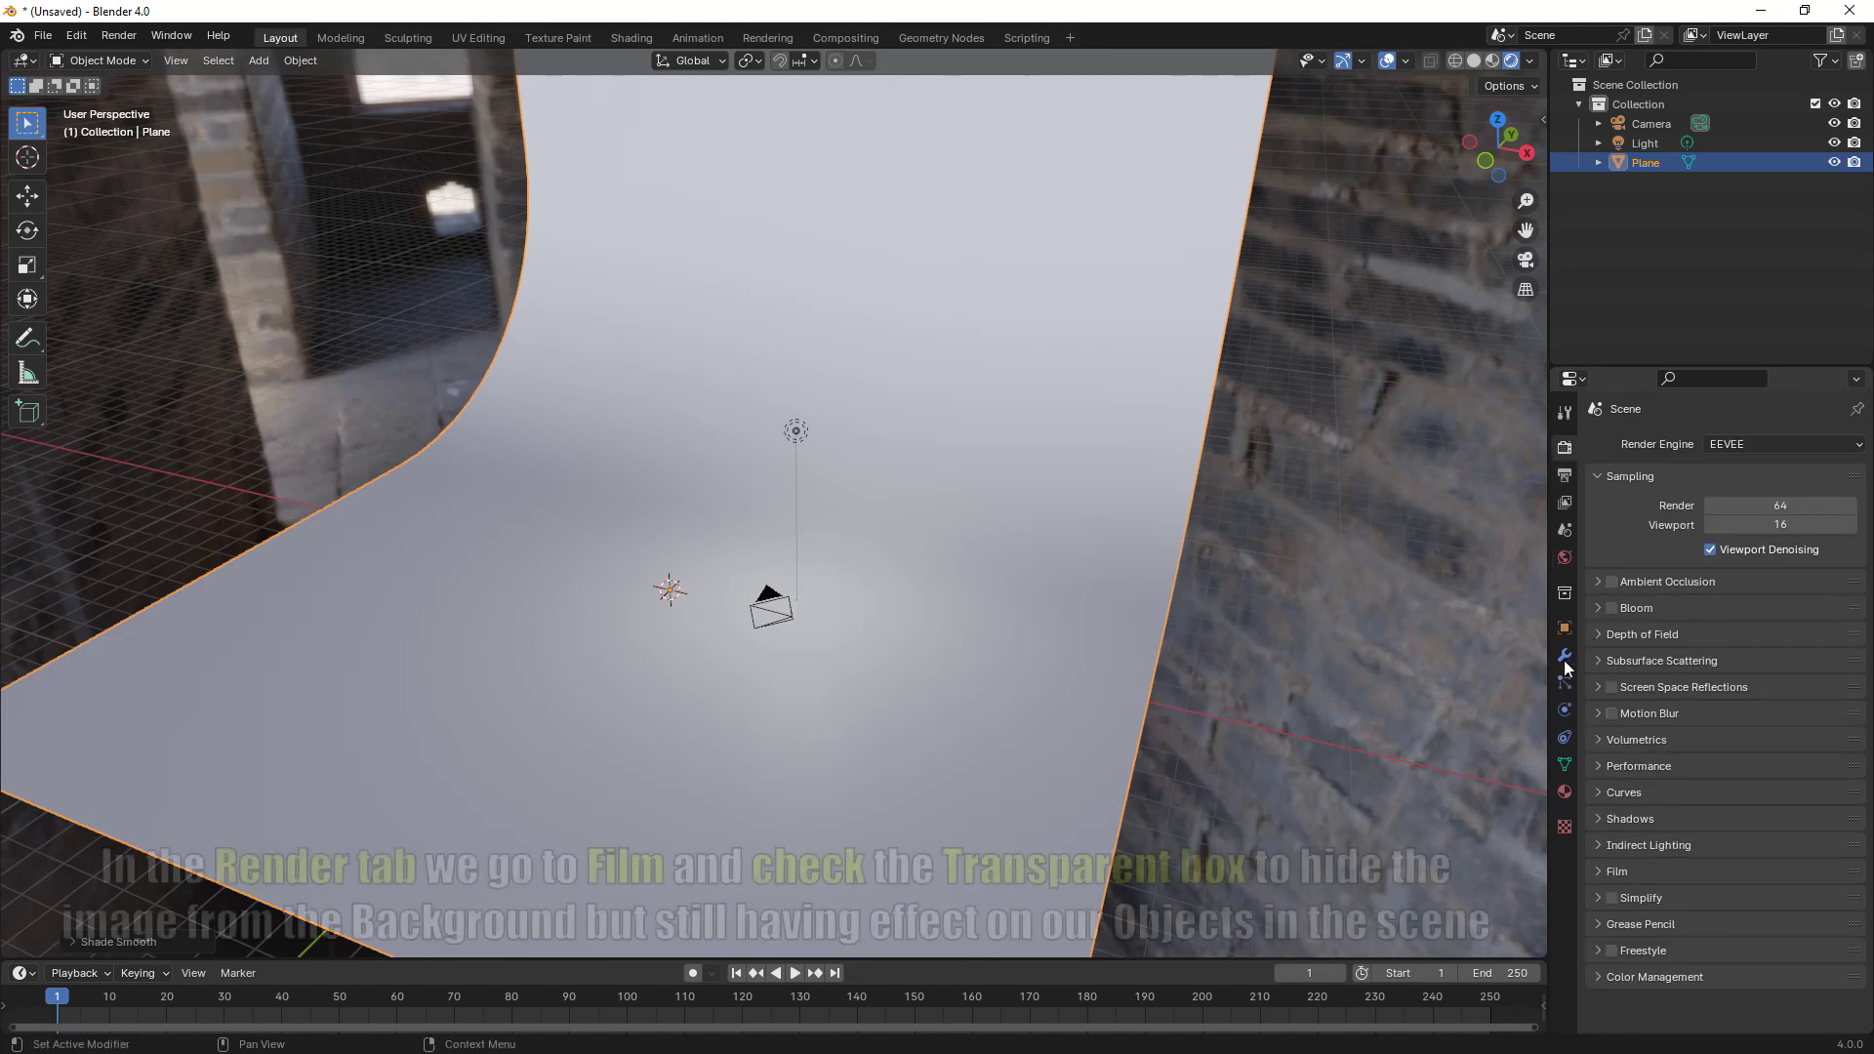
- In Render properties, tick Film > Transparent, Ambient Occlusion, Bloom and Screen Space Reflections
{"action": "left_click", "coordinate": [1612, 871]}
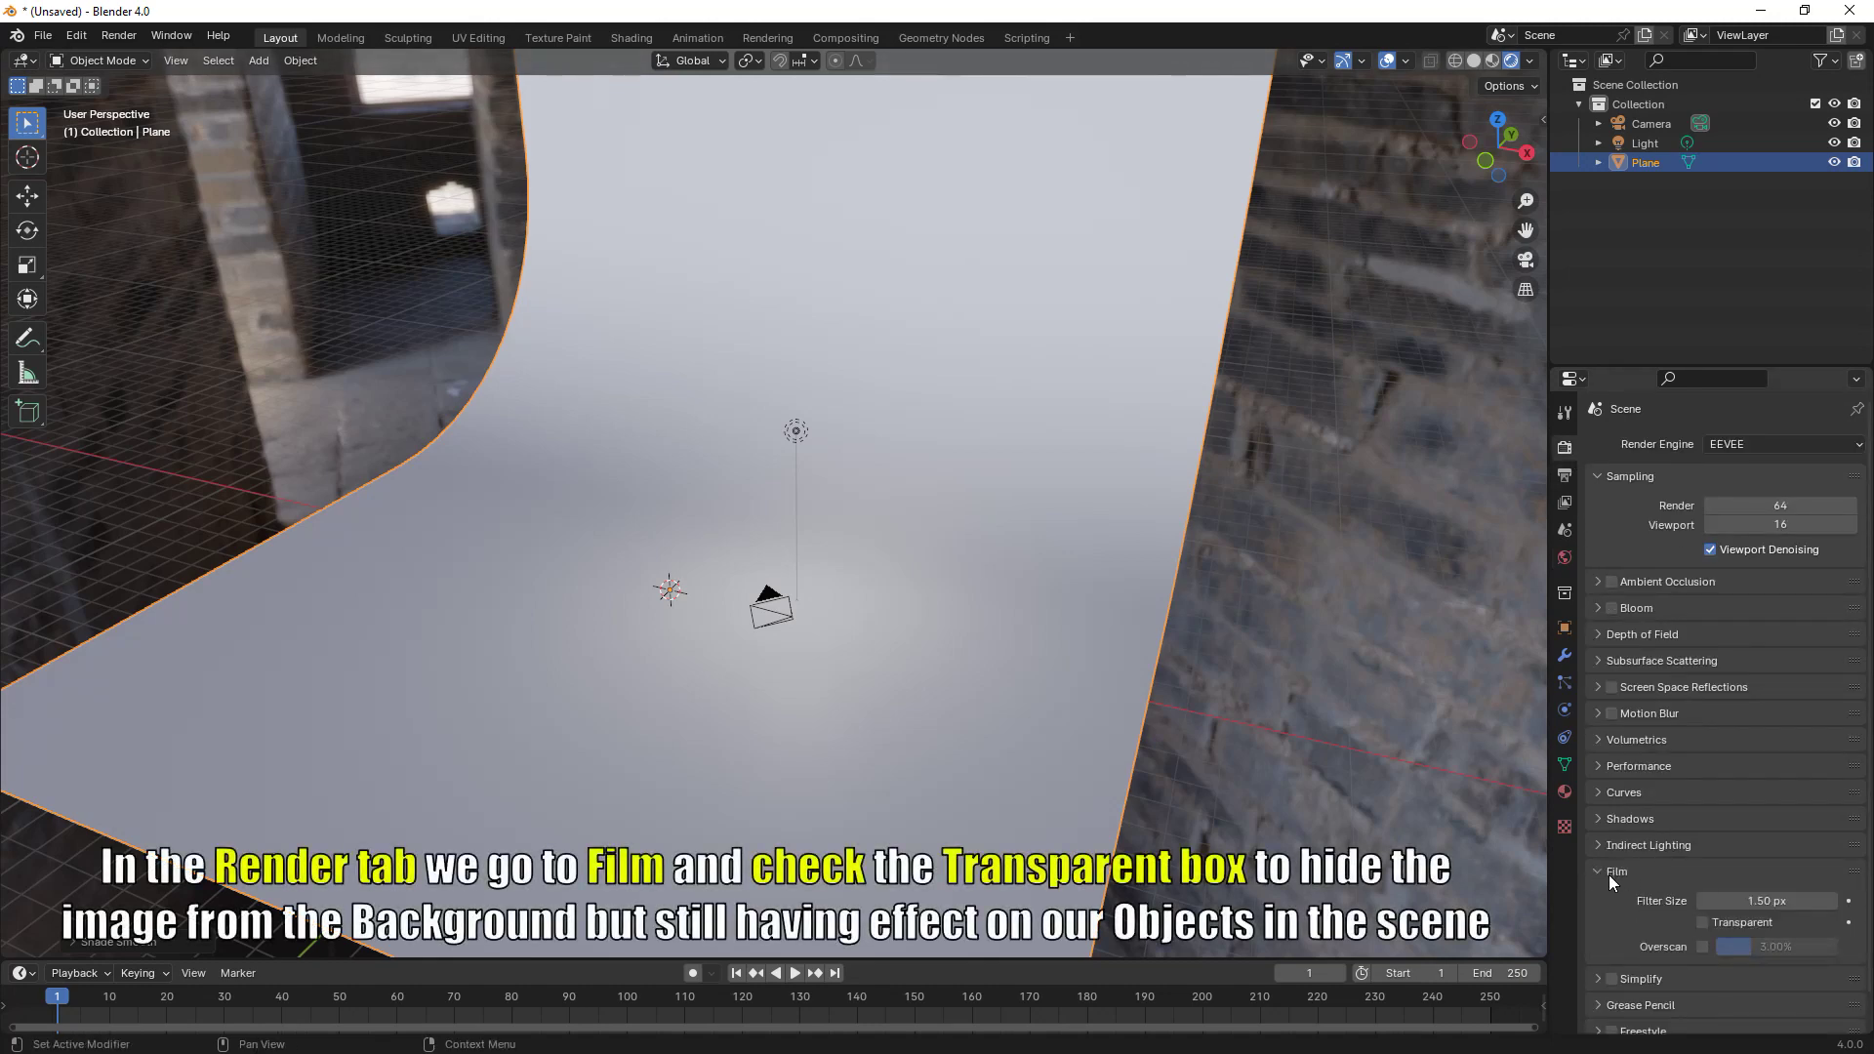
{"action": "left_click", "coordinate": [1702, 922]}
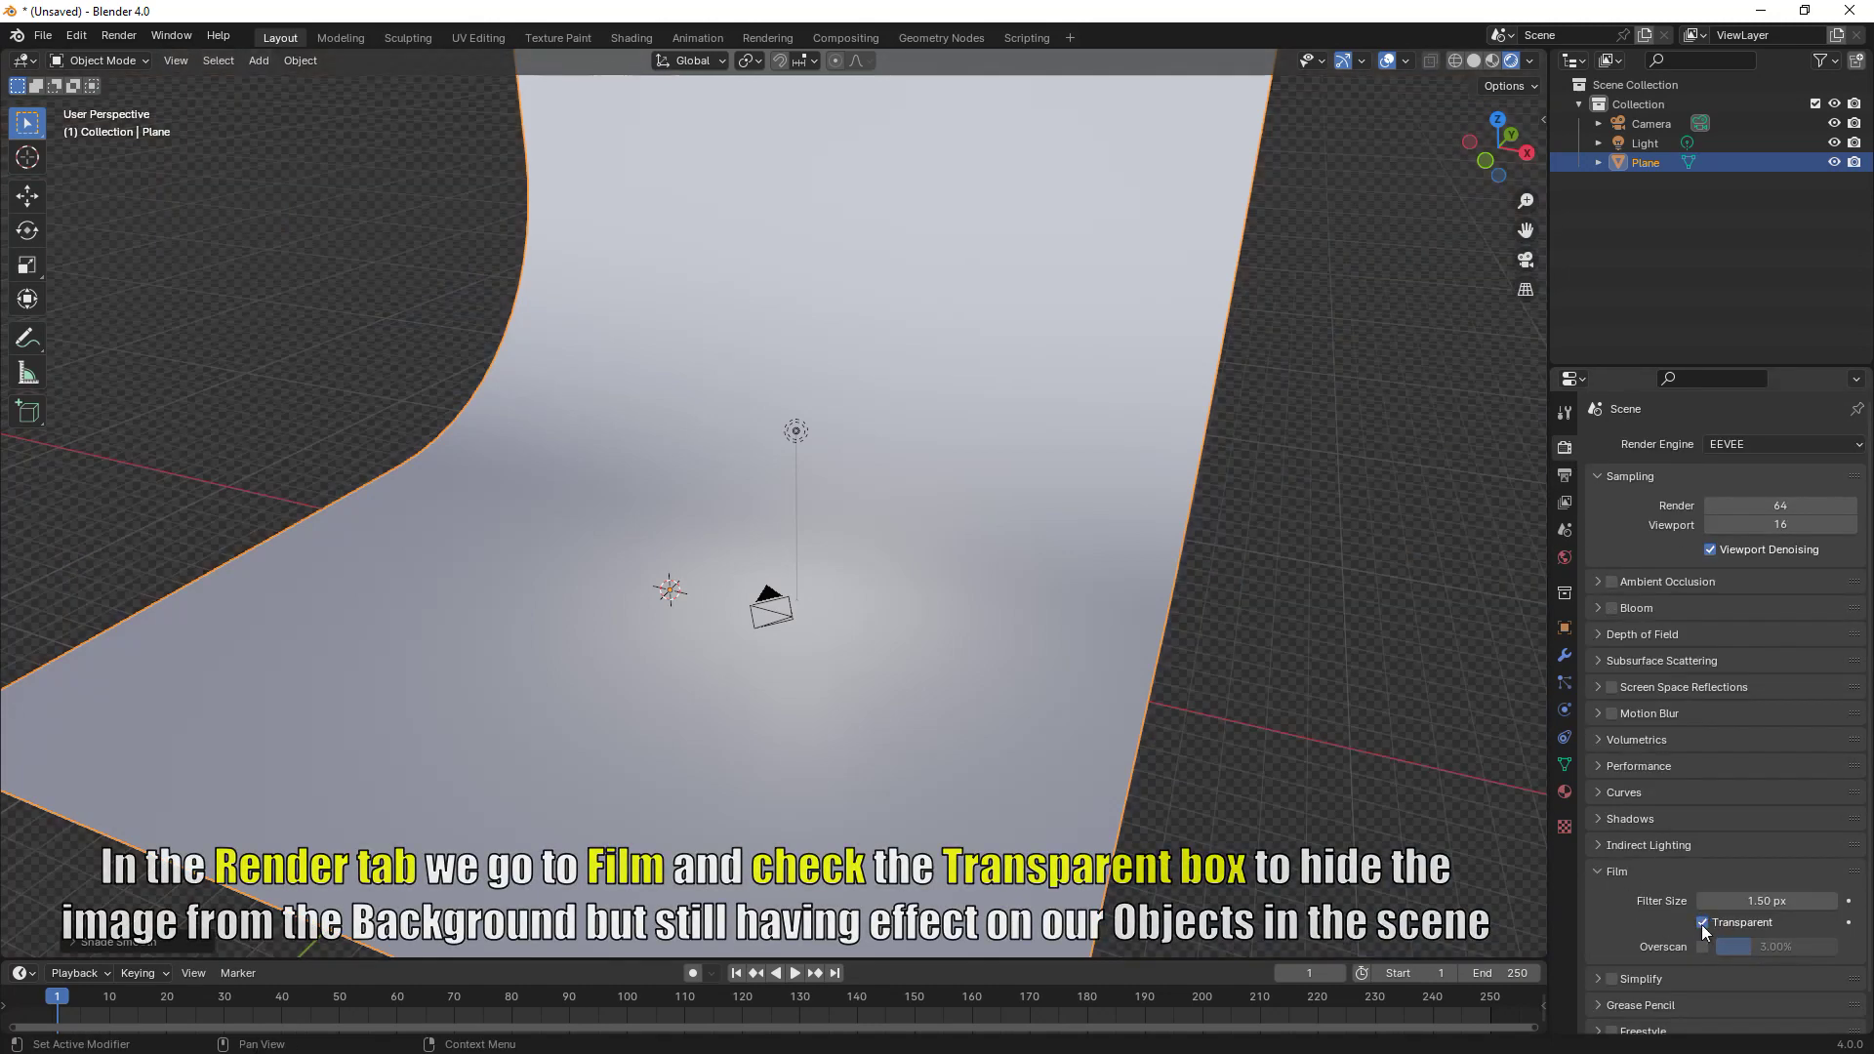
{"action": "left_click", "coordinate": [1611, 581]}
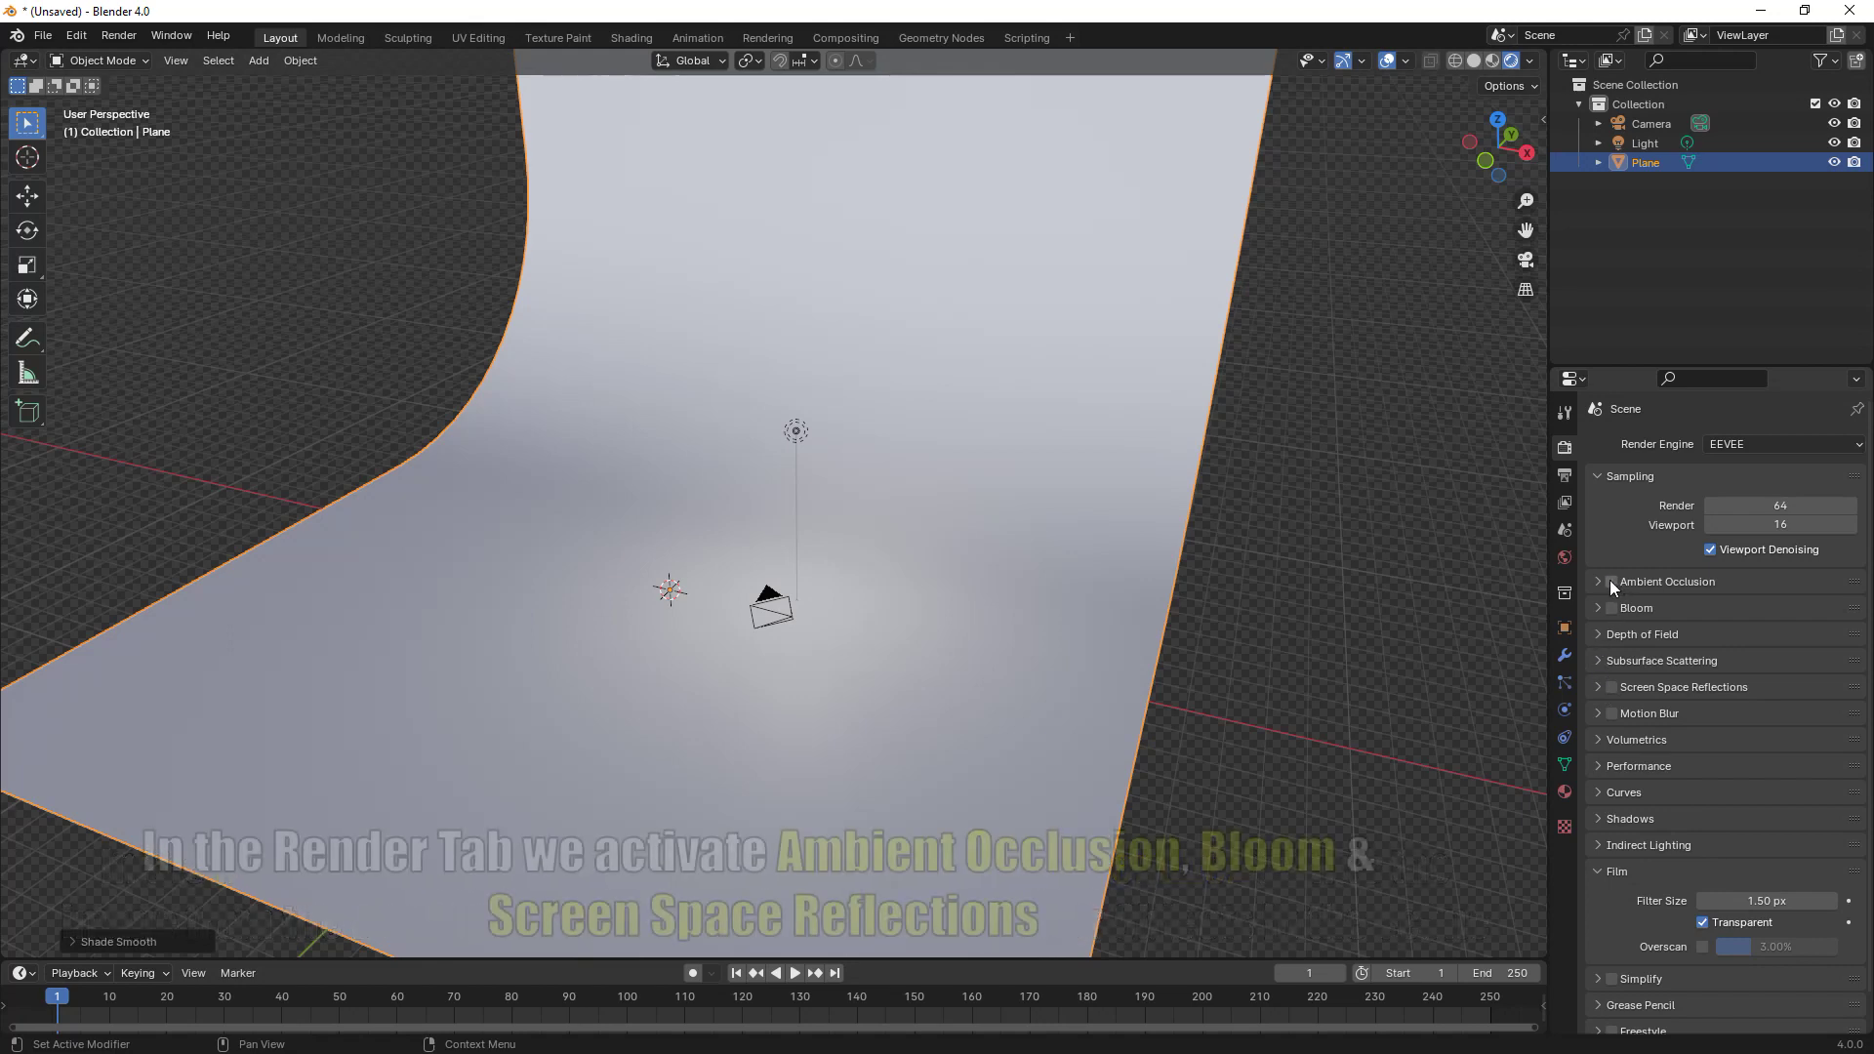
{"action": "left_click", "coordinate": [1611, 608]}
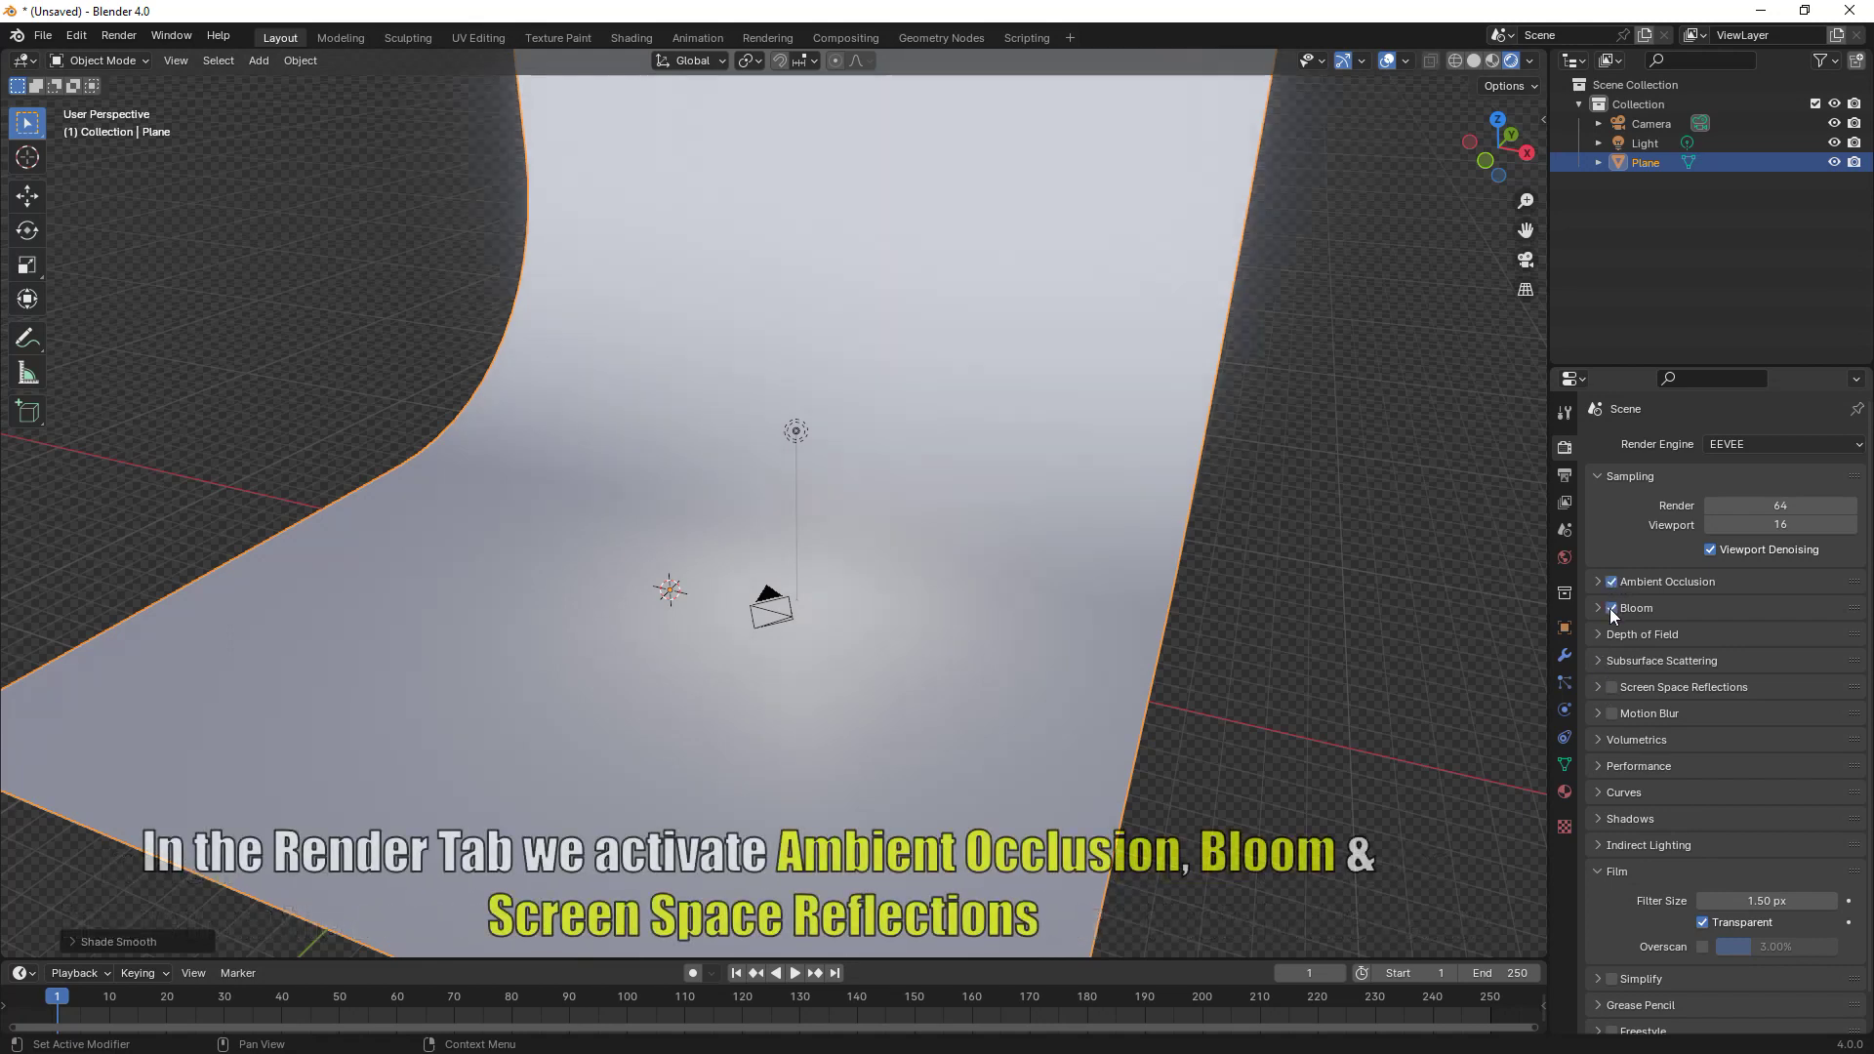
{"action": "left_click", "coordinate": [1612, 687]}
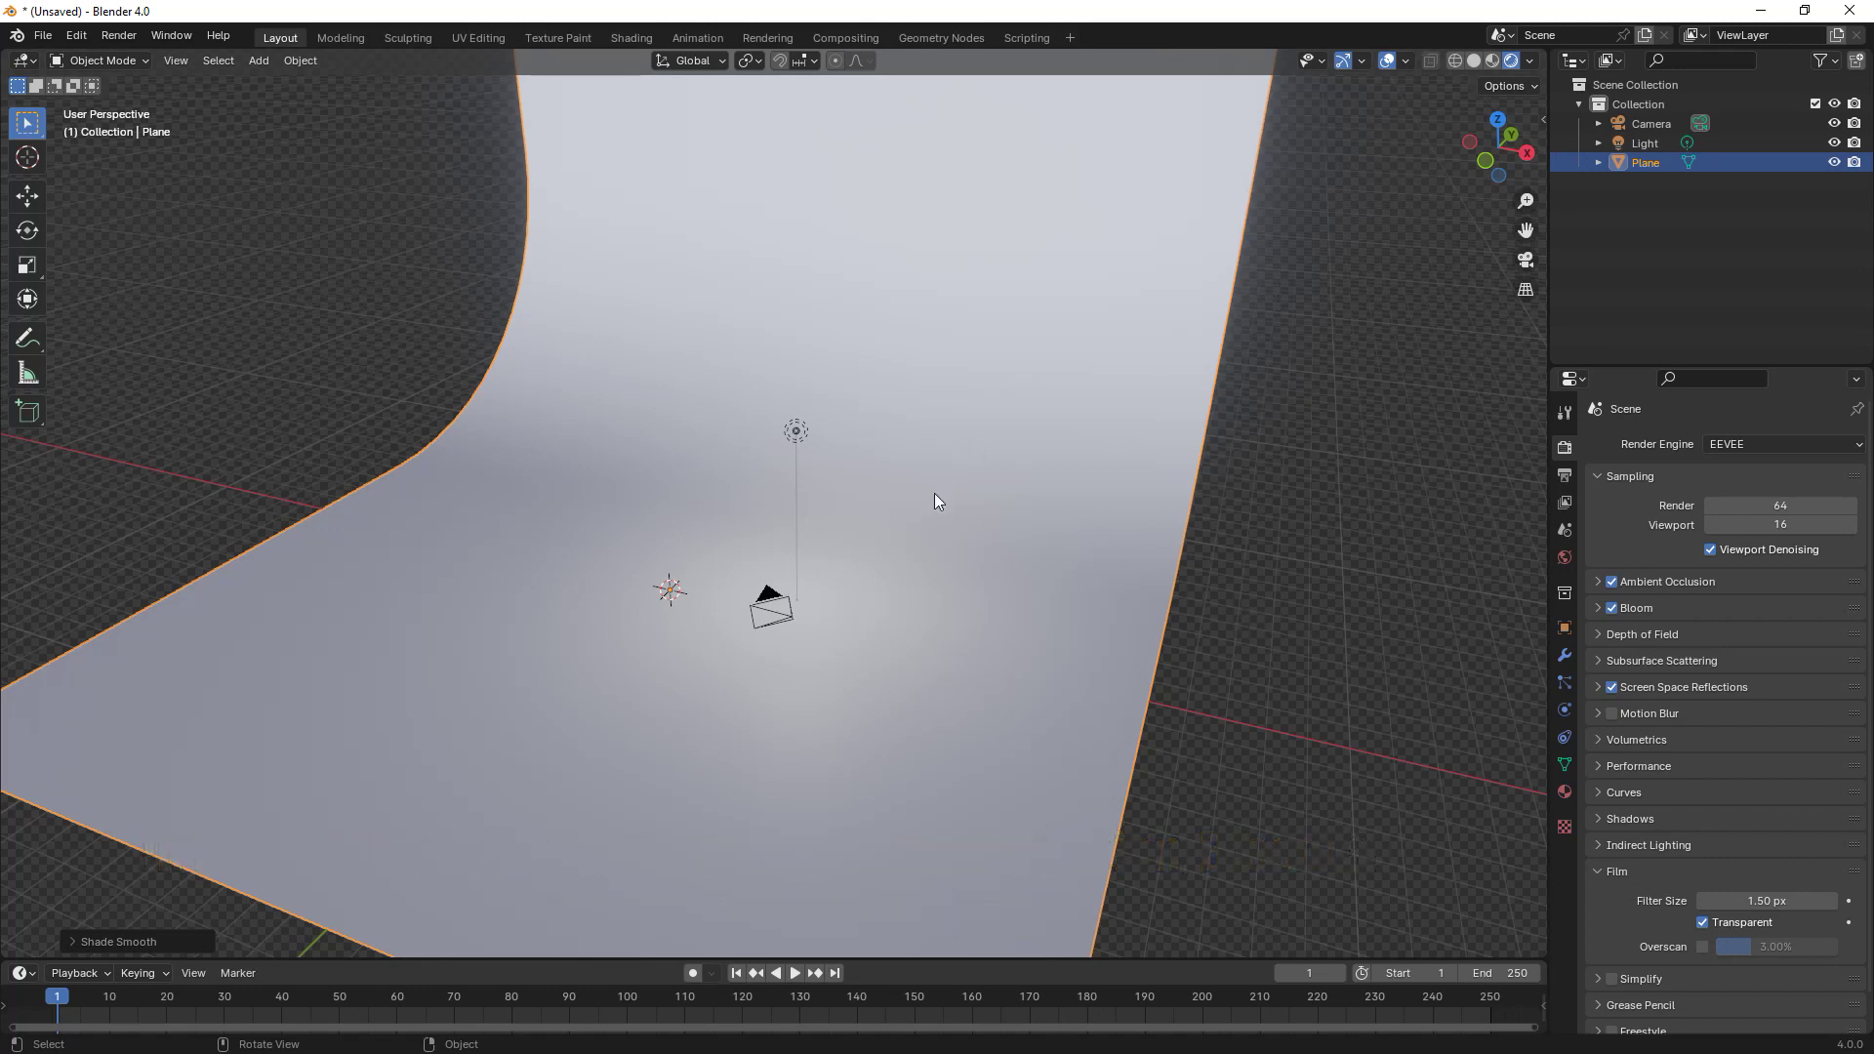
- Split off a Shader Editor and create a new material for the backdrop
{"action": "left_click_drag", "start_coordinate": [1540, 56], "coordinate": [585, 59]}
{"action": "left_click", "coordinate": [610, 60]}
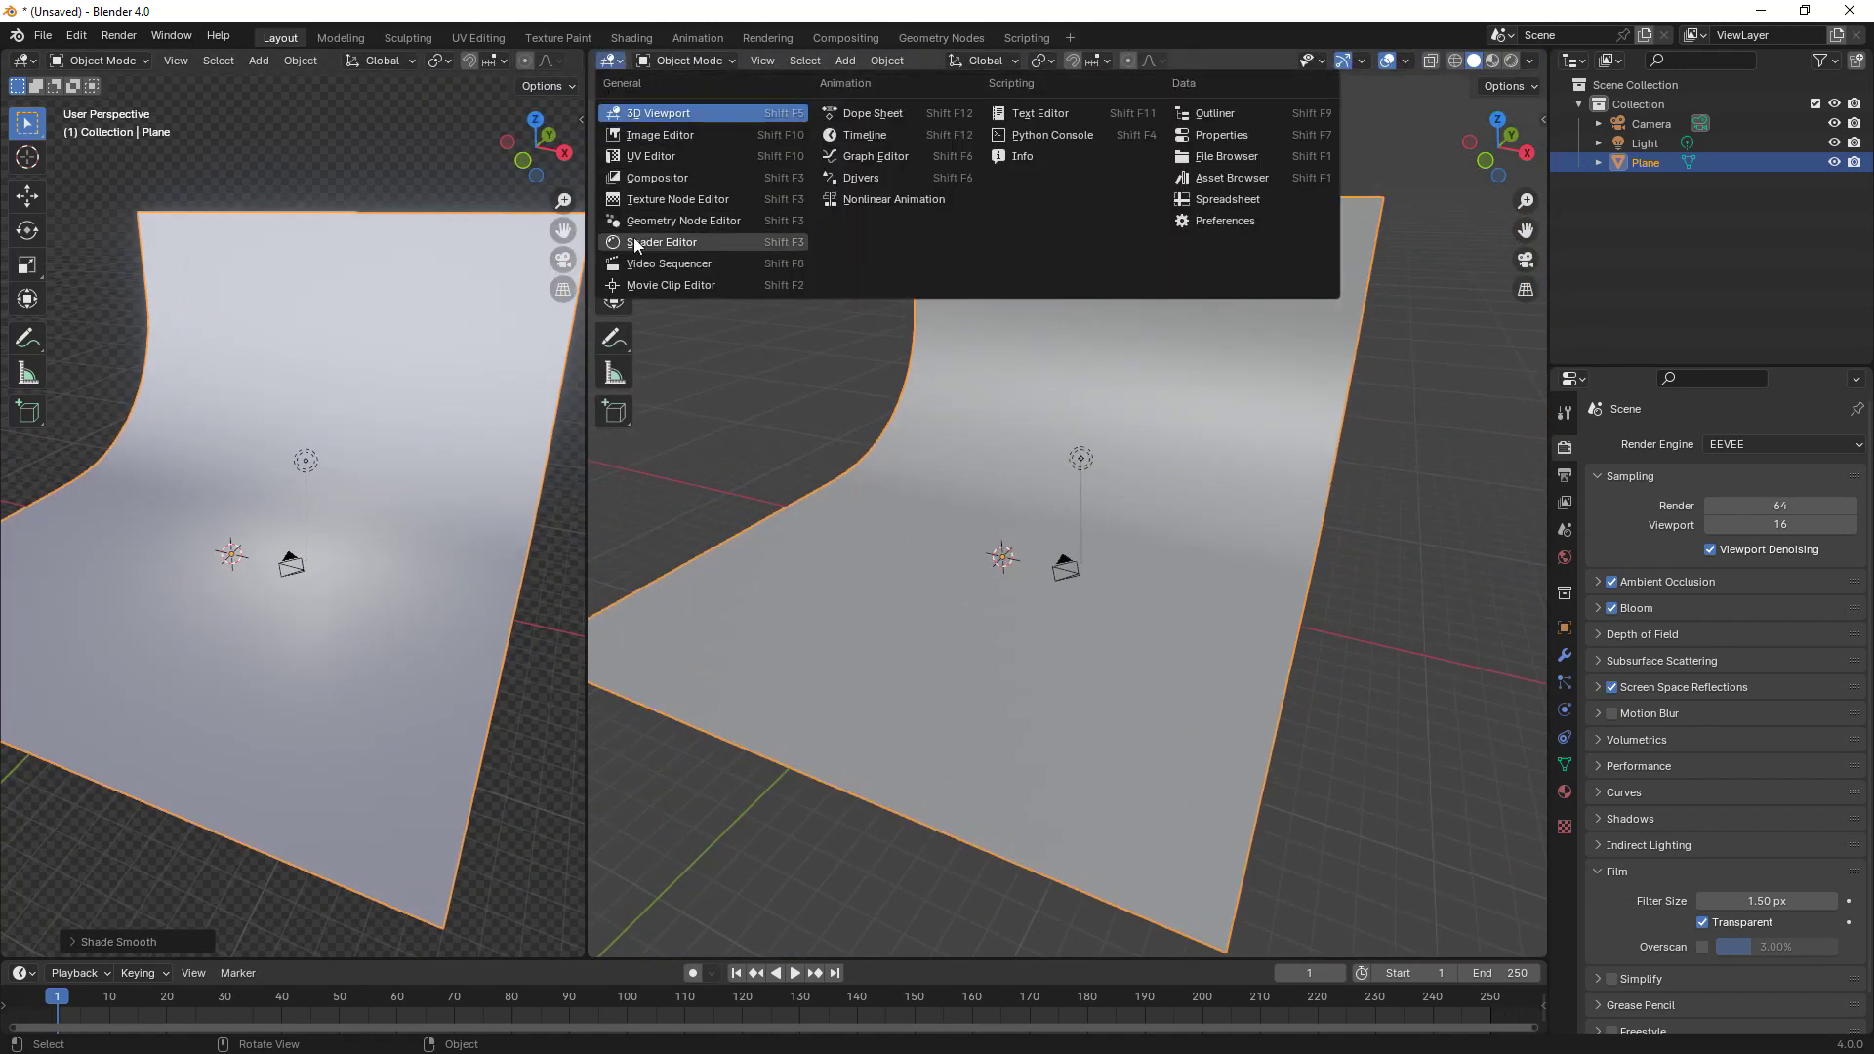
{"action": "left_click", "coordinate": [663, 243]}
{"action": "left_click", "coordinate": [1091, 60]}
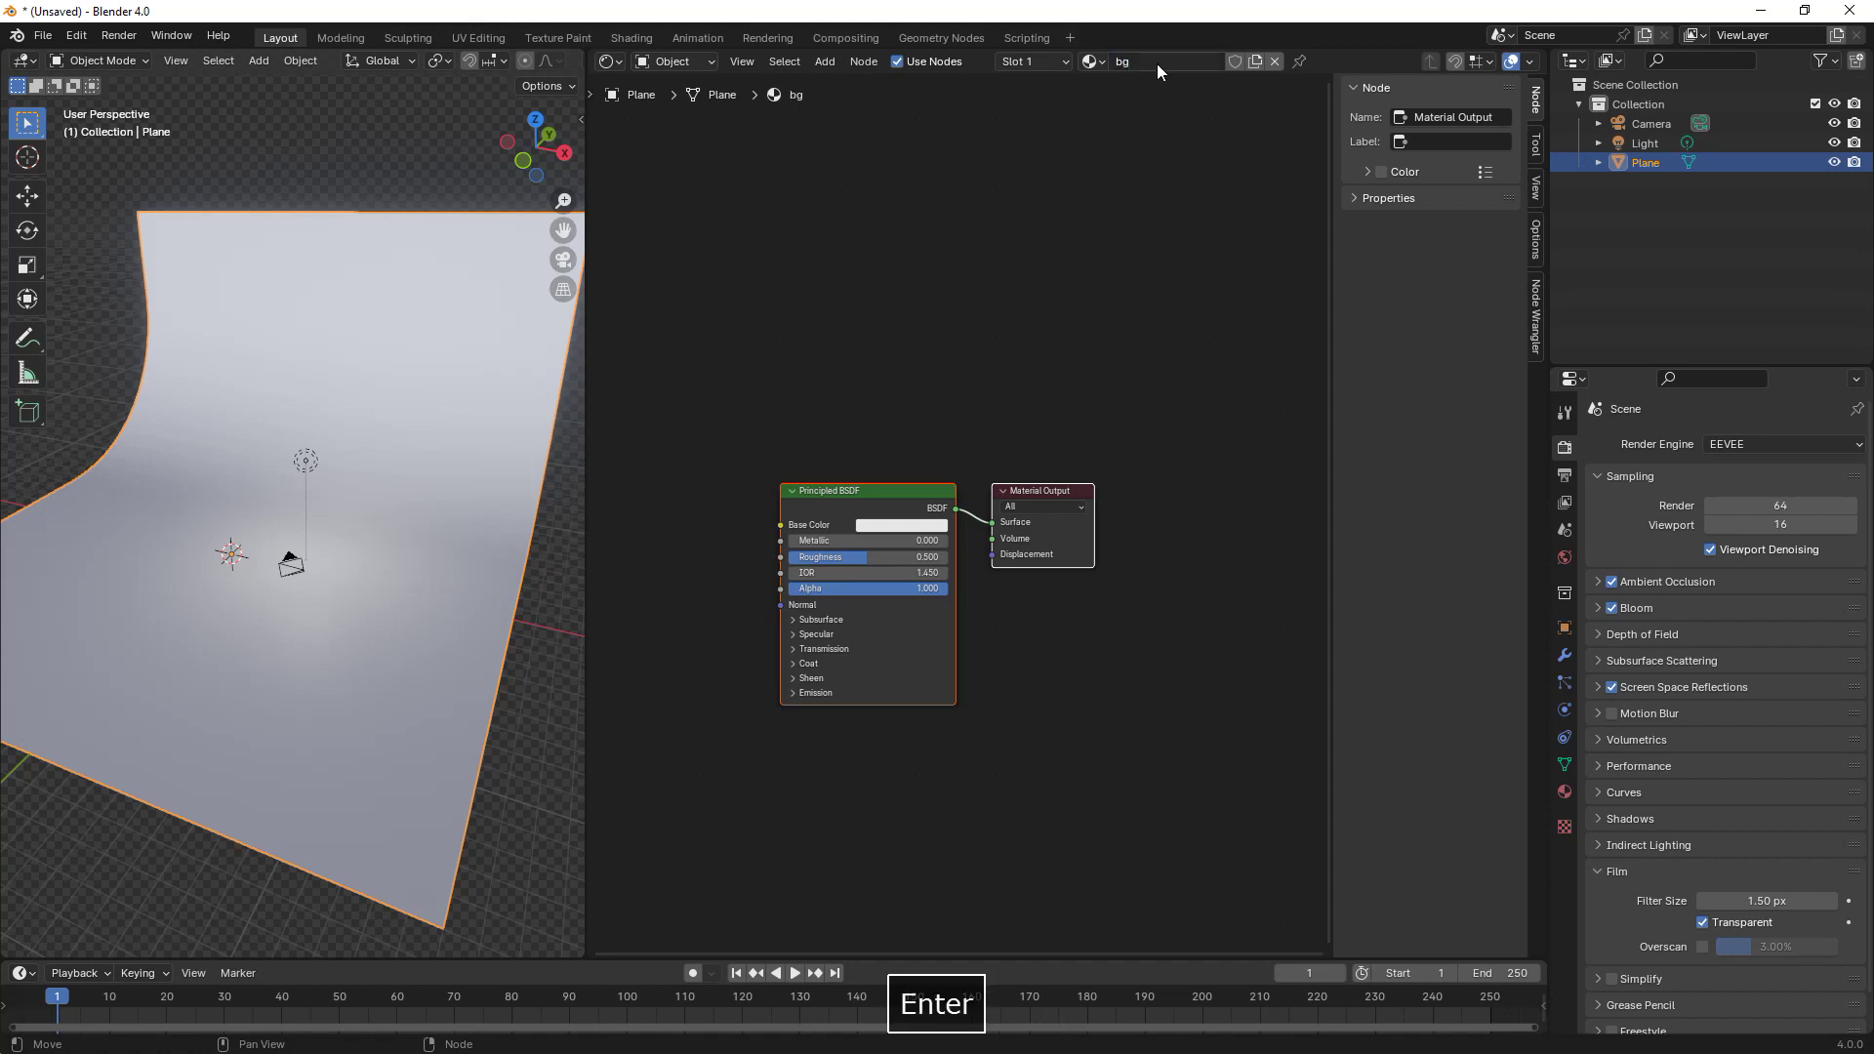
- Add Color Ramp and Ambient Occlusion nodes and connect Ambient Occlusion into the ramp
{"action": "scroll", "coordinate": [927, 390], "scroll_direction": "left", "scroll_amount": 5}
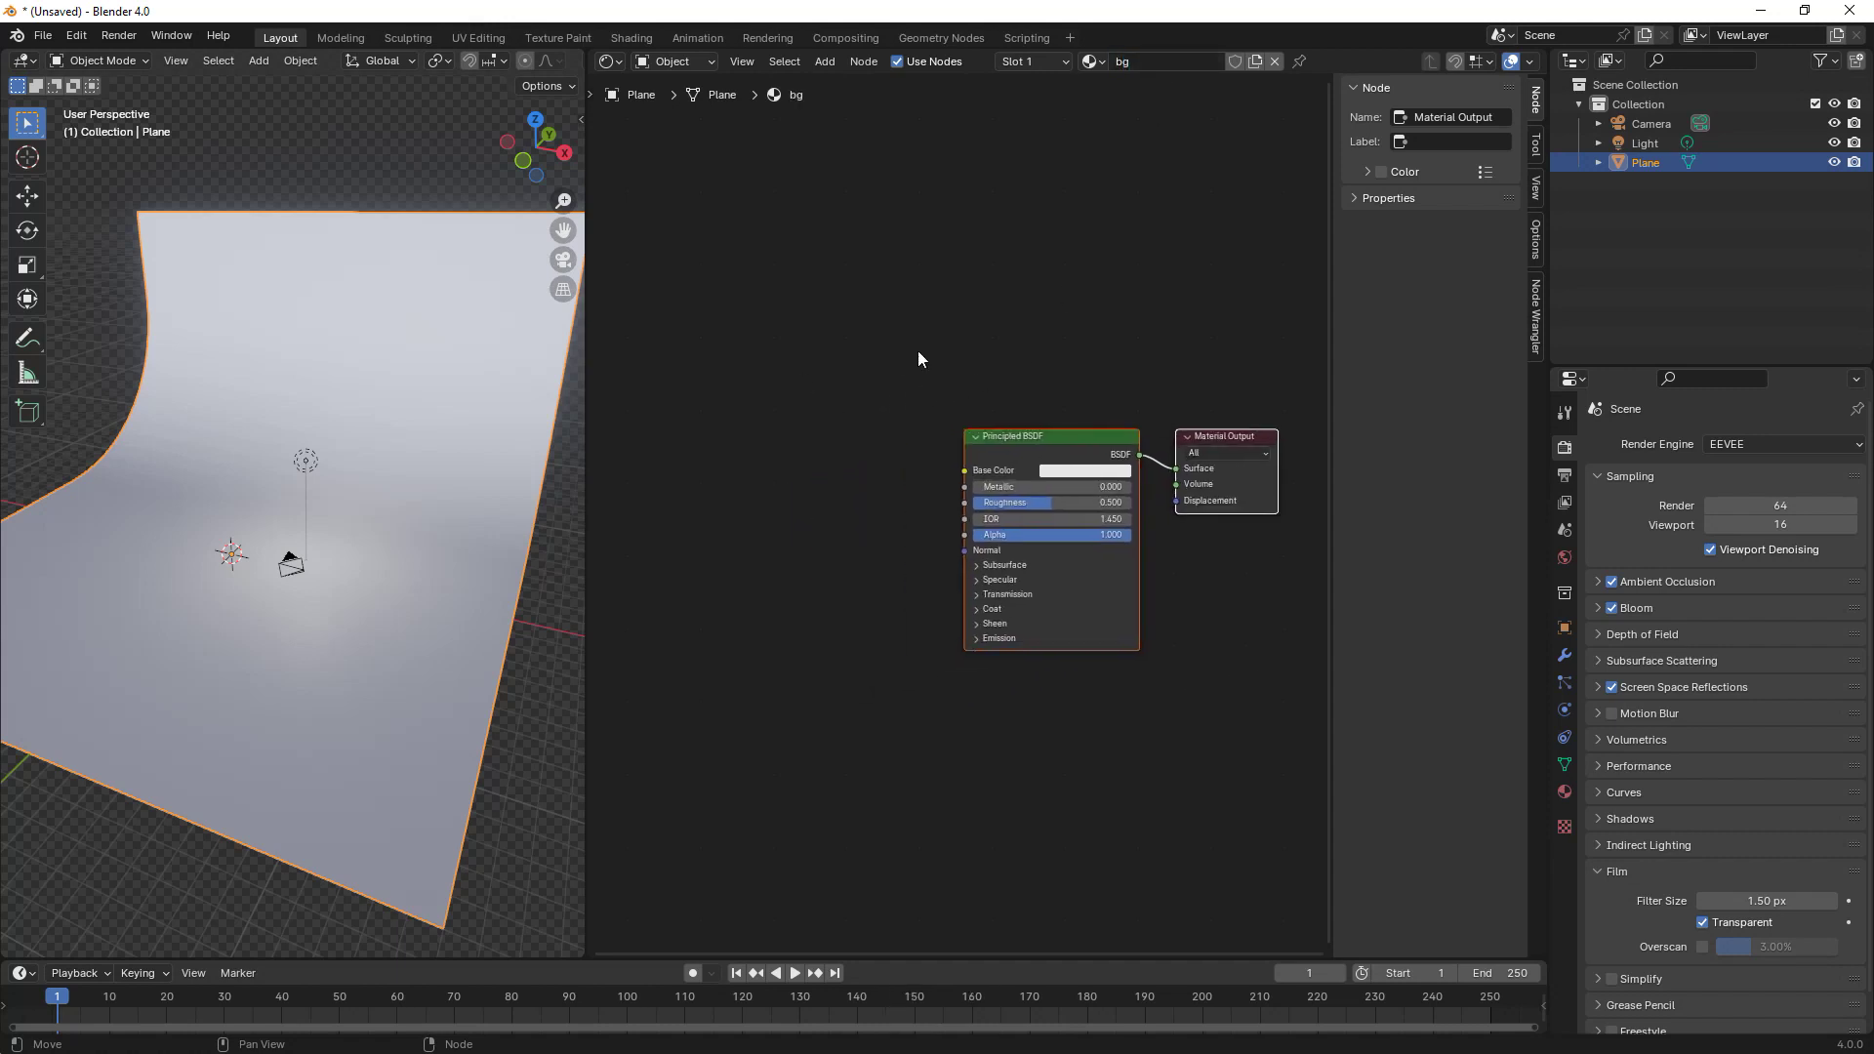
{"action": "middle_click_drag", "start_coordinate": [820, 418], "coordinate": [862, 397]}
{"action": "scroll", "coordinate": [853, 406], "scroll_direction": "up", "scroll_amount": 1}
{"action": "key", "text": "shift+a"}
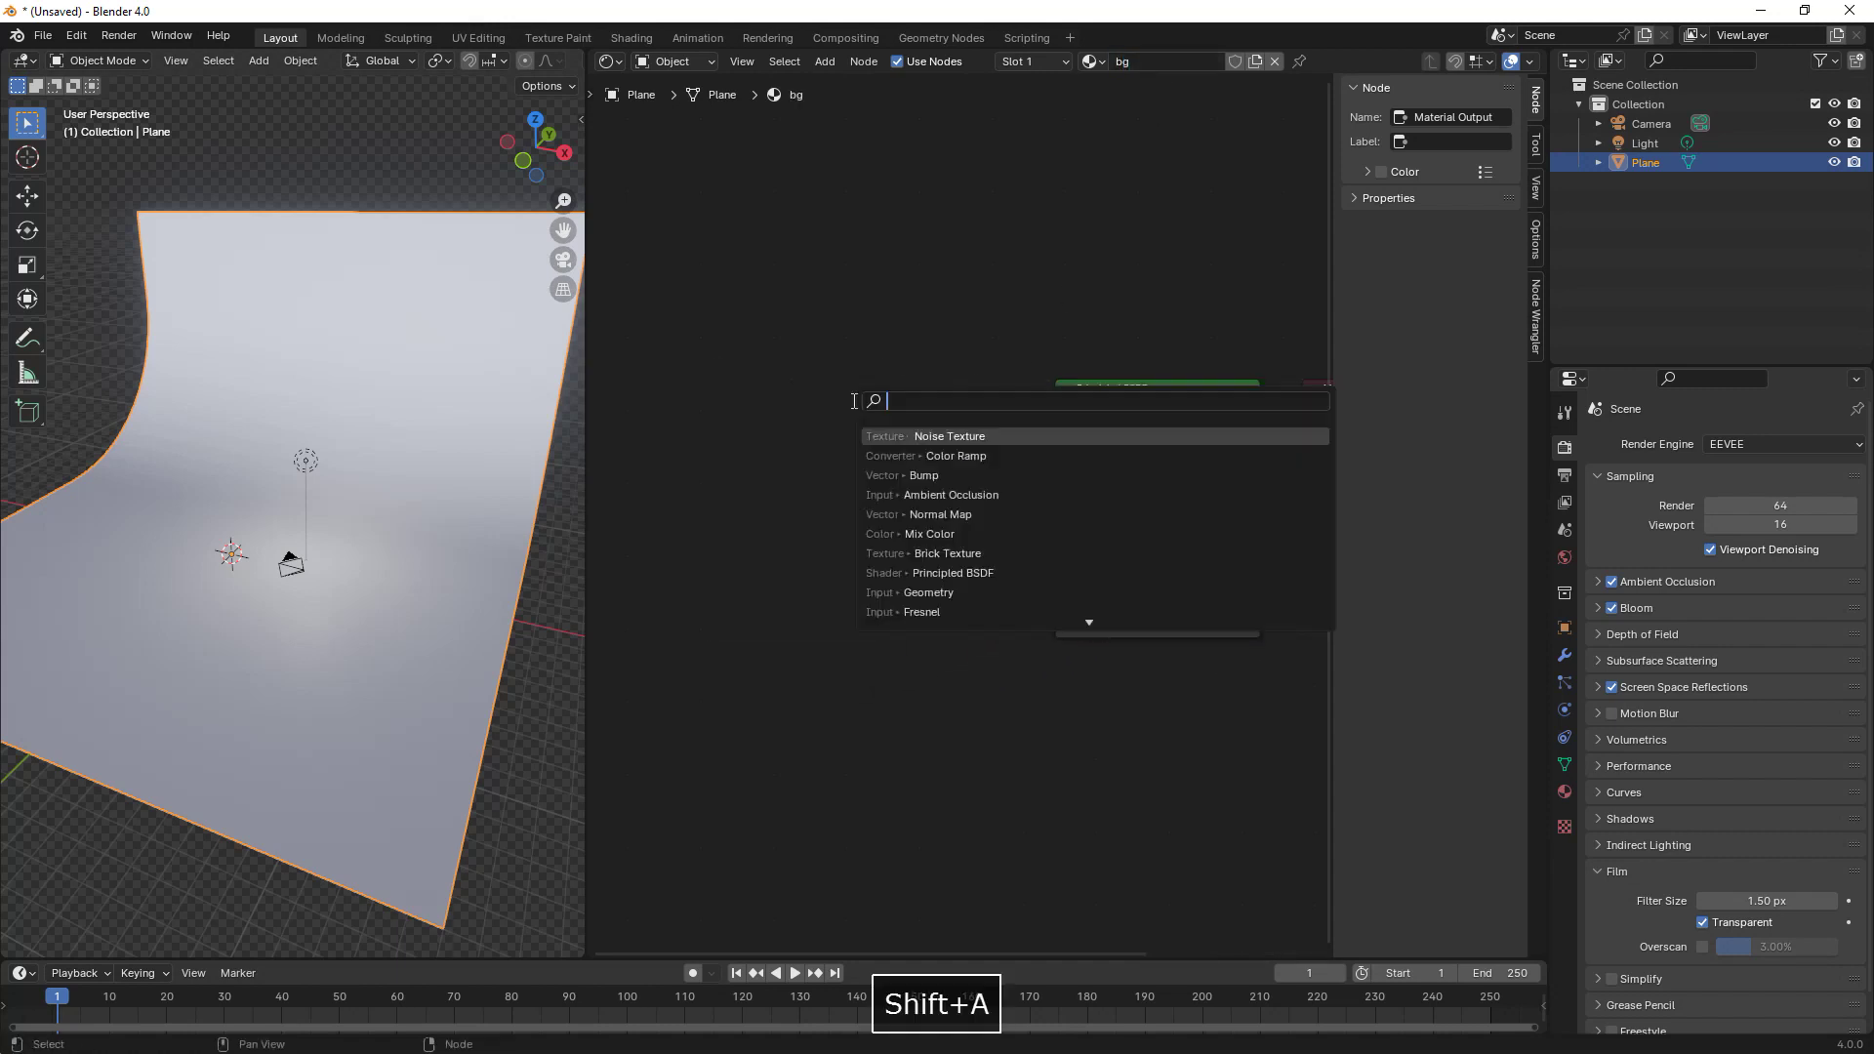
{"action": "type", "text": "co"}
{"action": "left_click", "coordinate": [912, 456]}
{"action": "left_click", "coordinate": [913, 441]}
{"action": "key", "text": "shift+a"}
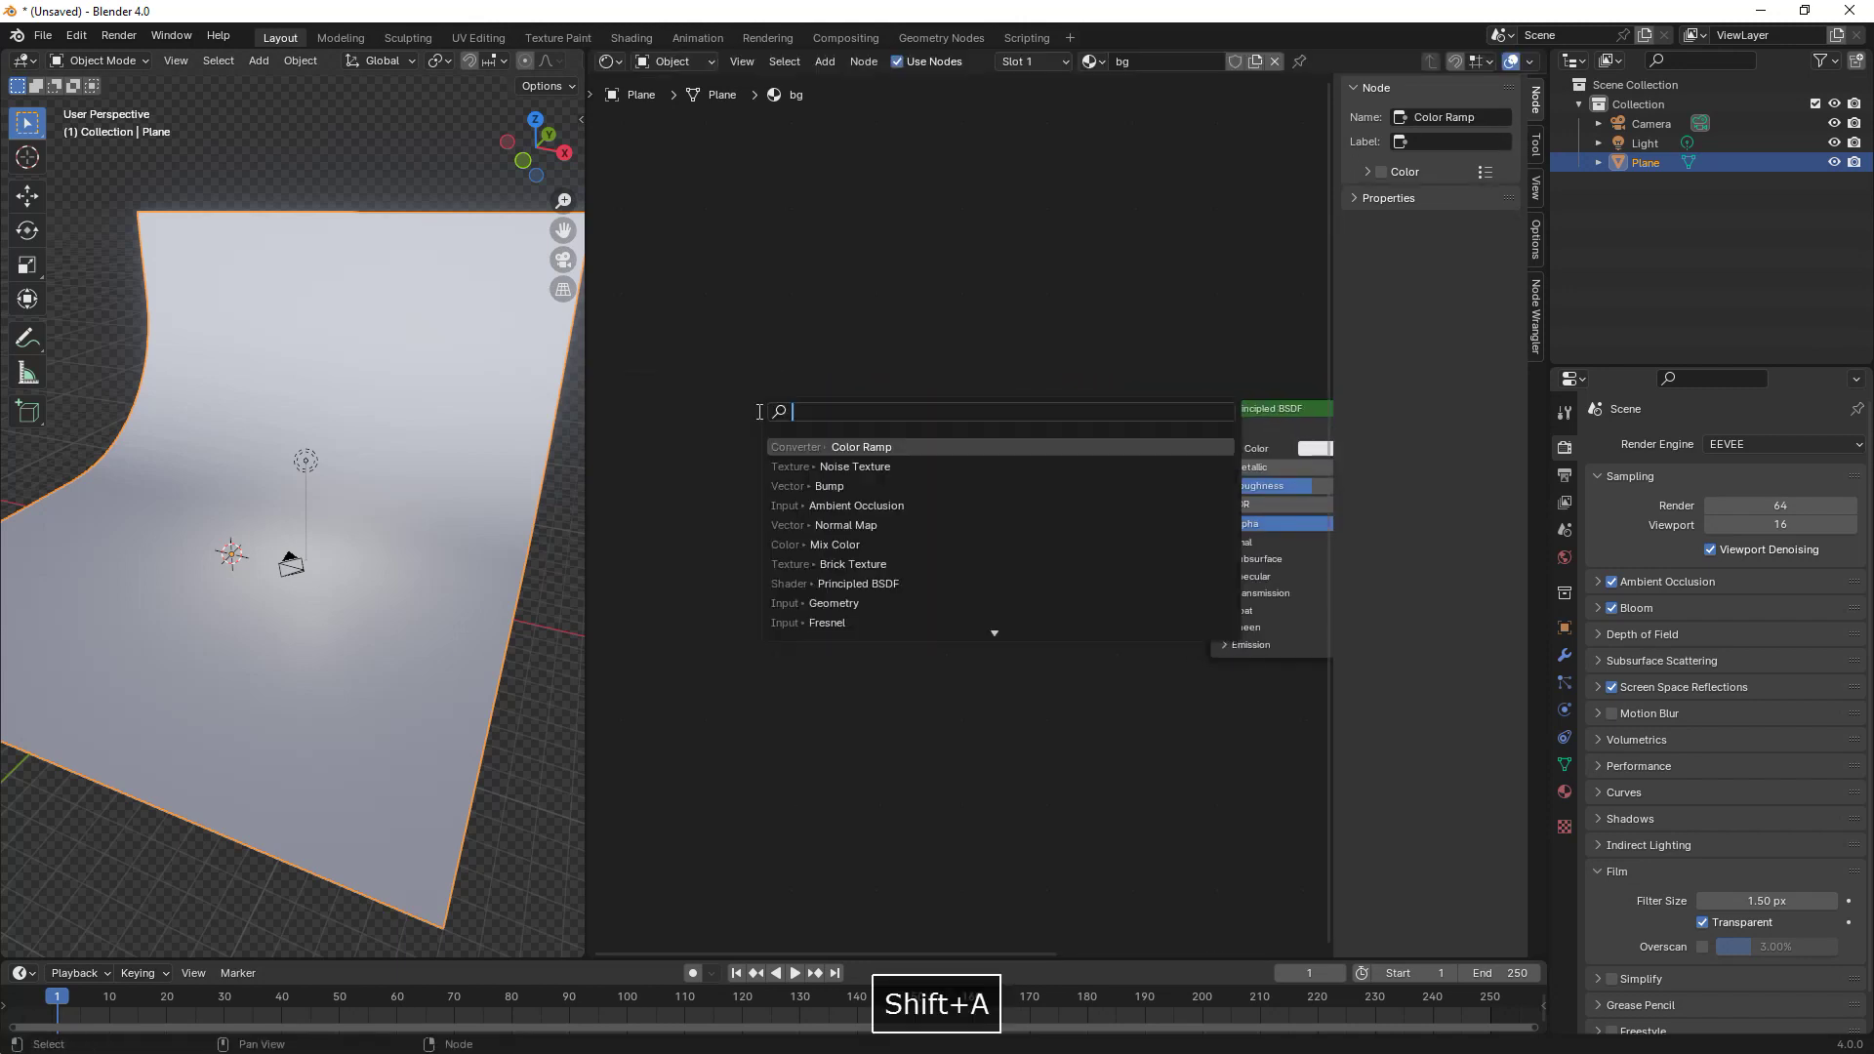
{"action": "type", "text": "a"}
{"action": "left_click", "coordinate": [792, 441]}
{"action": "left_click", "coordinate": [708, 414]}
{"action": "left_click", "coordinate": [962, 441], "text": "shift"}
{"action": "key", "text": "f"}
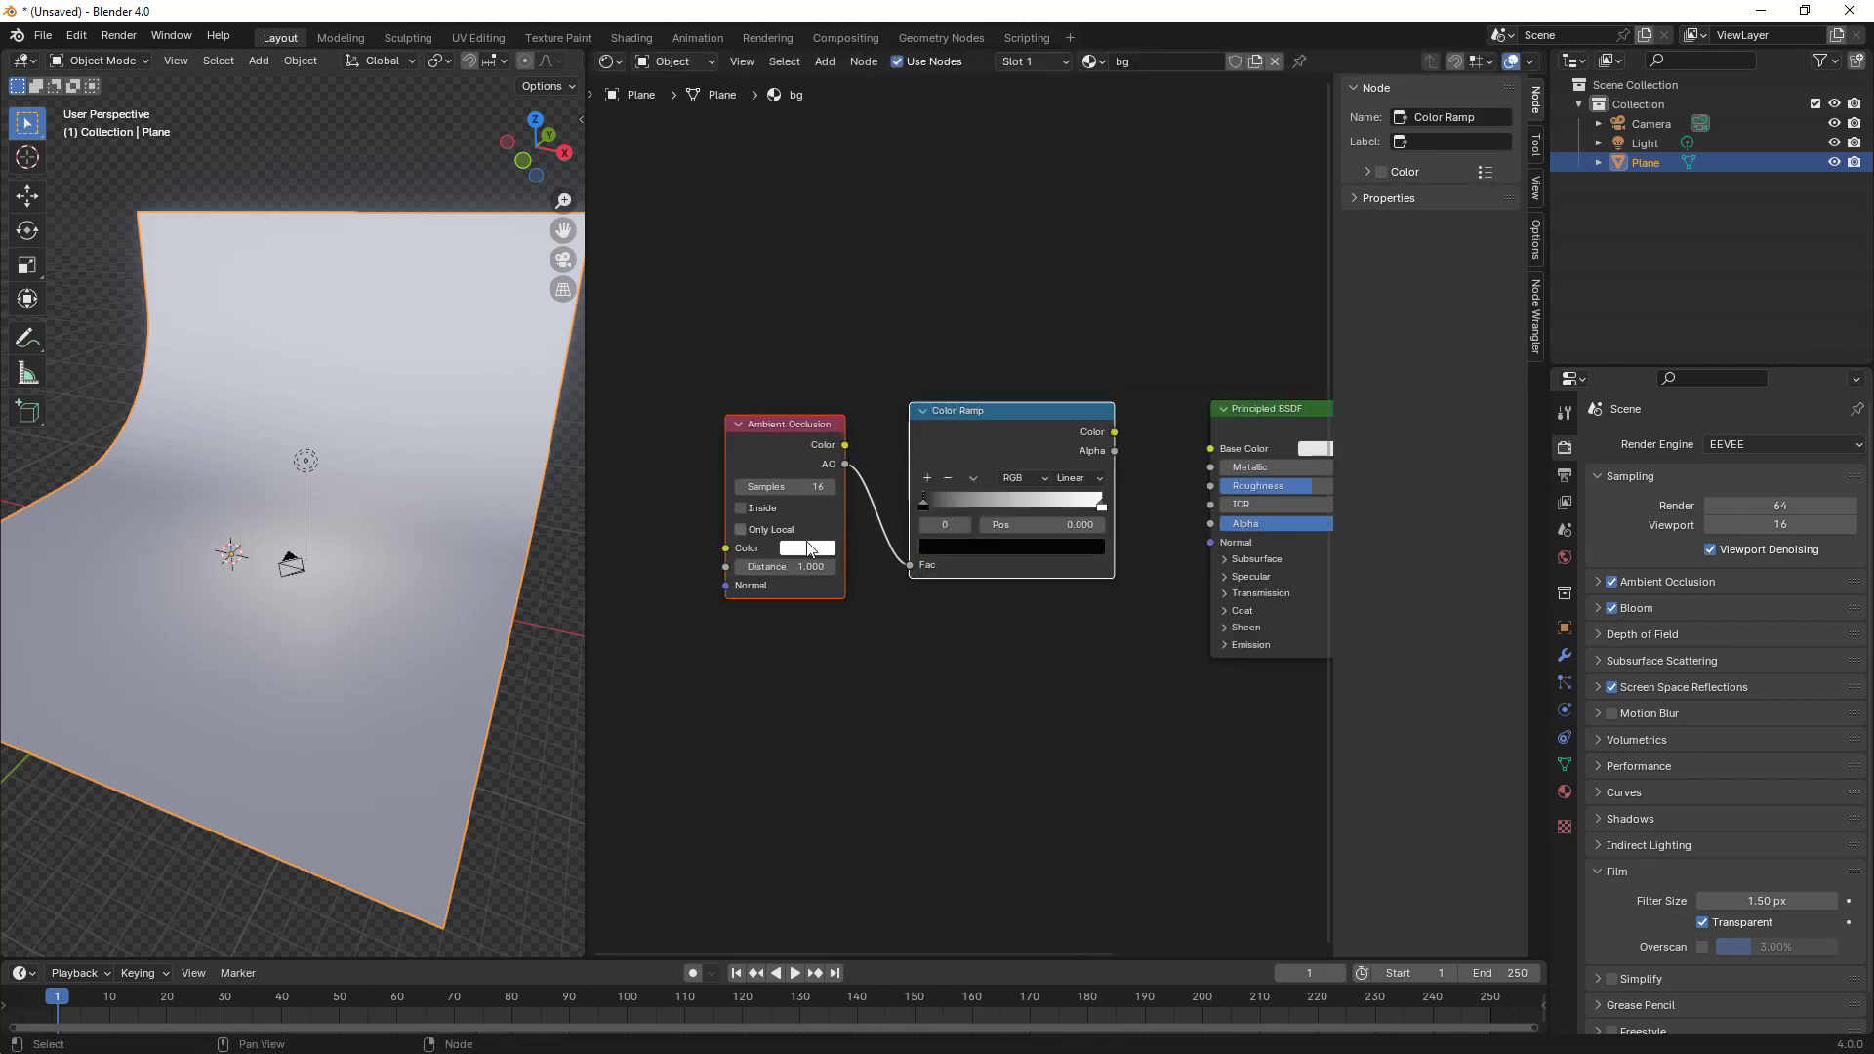
- Set the Ambient Occlusion distance to 5
{"action": "double_click", "coordinate": [797, 564]}
{"action": "type", "text": "5"}
{"action": "key", "text": "Return"}
{"action": "scroll", "coordinate": [962, 519], "scroll_direction": "up", "scroll_amount": 1}
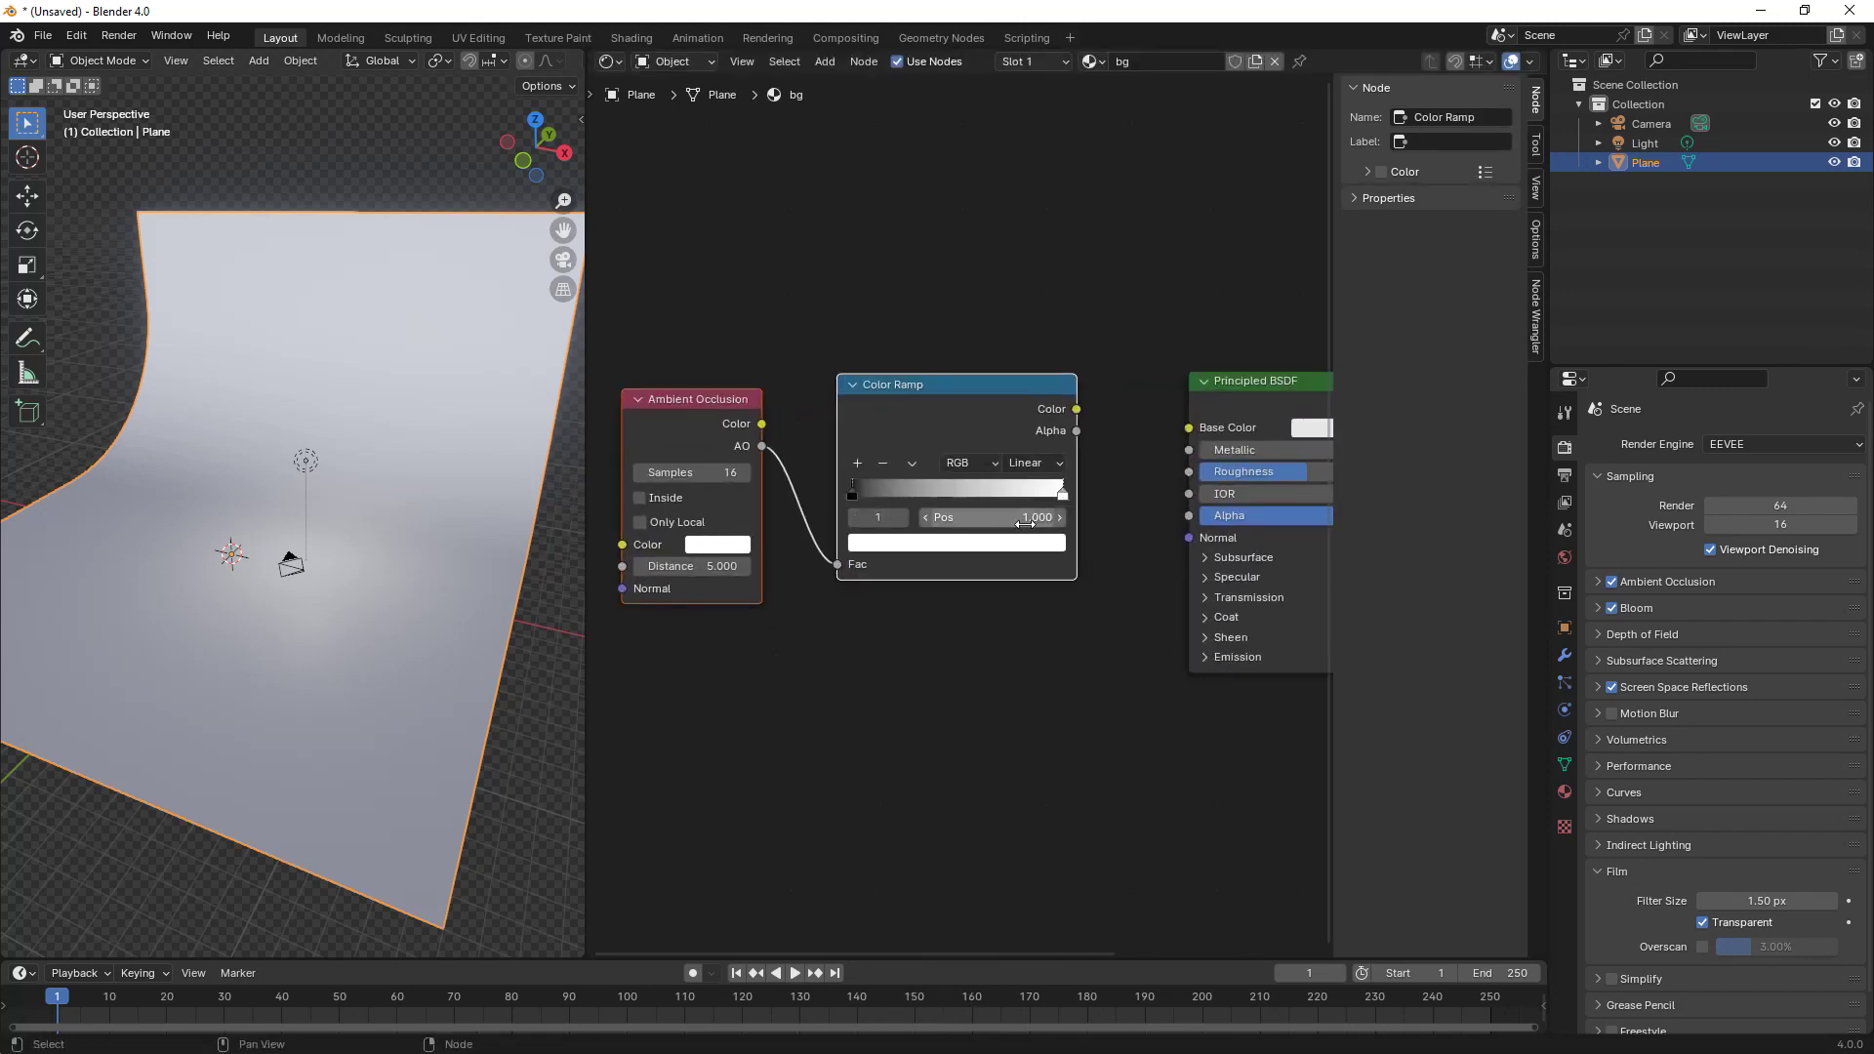
- Set the ramp's white stop to 241f1f and link the ramp Color to Base Color
{"action": "left_click", "coordinate": [976, 543]}
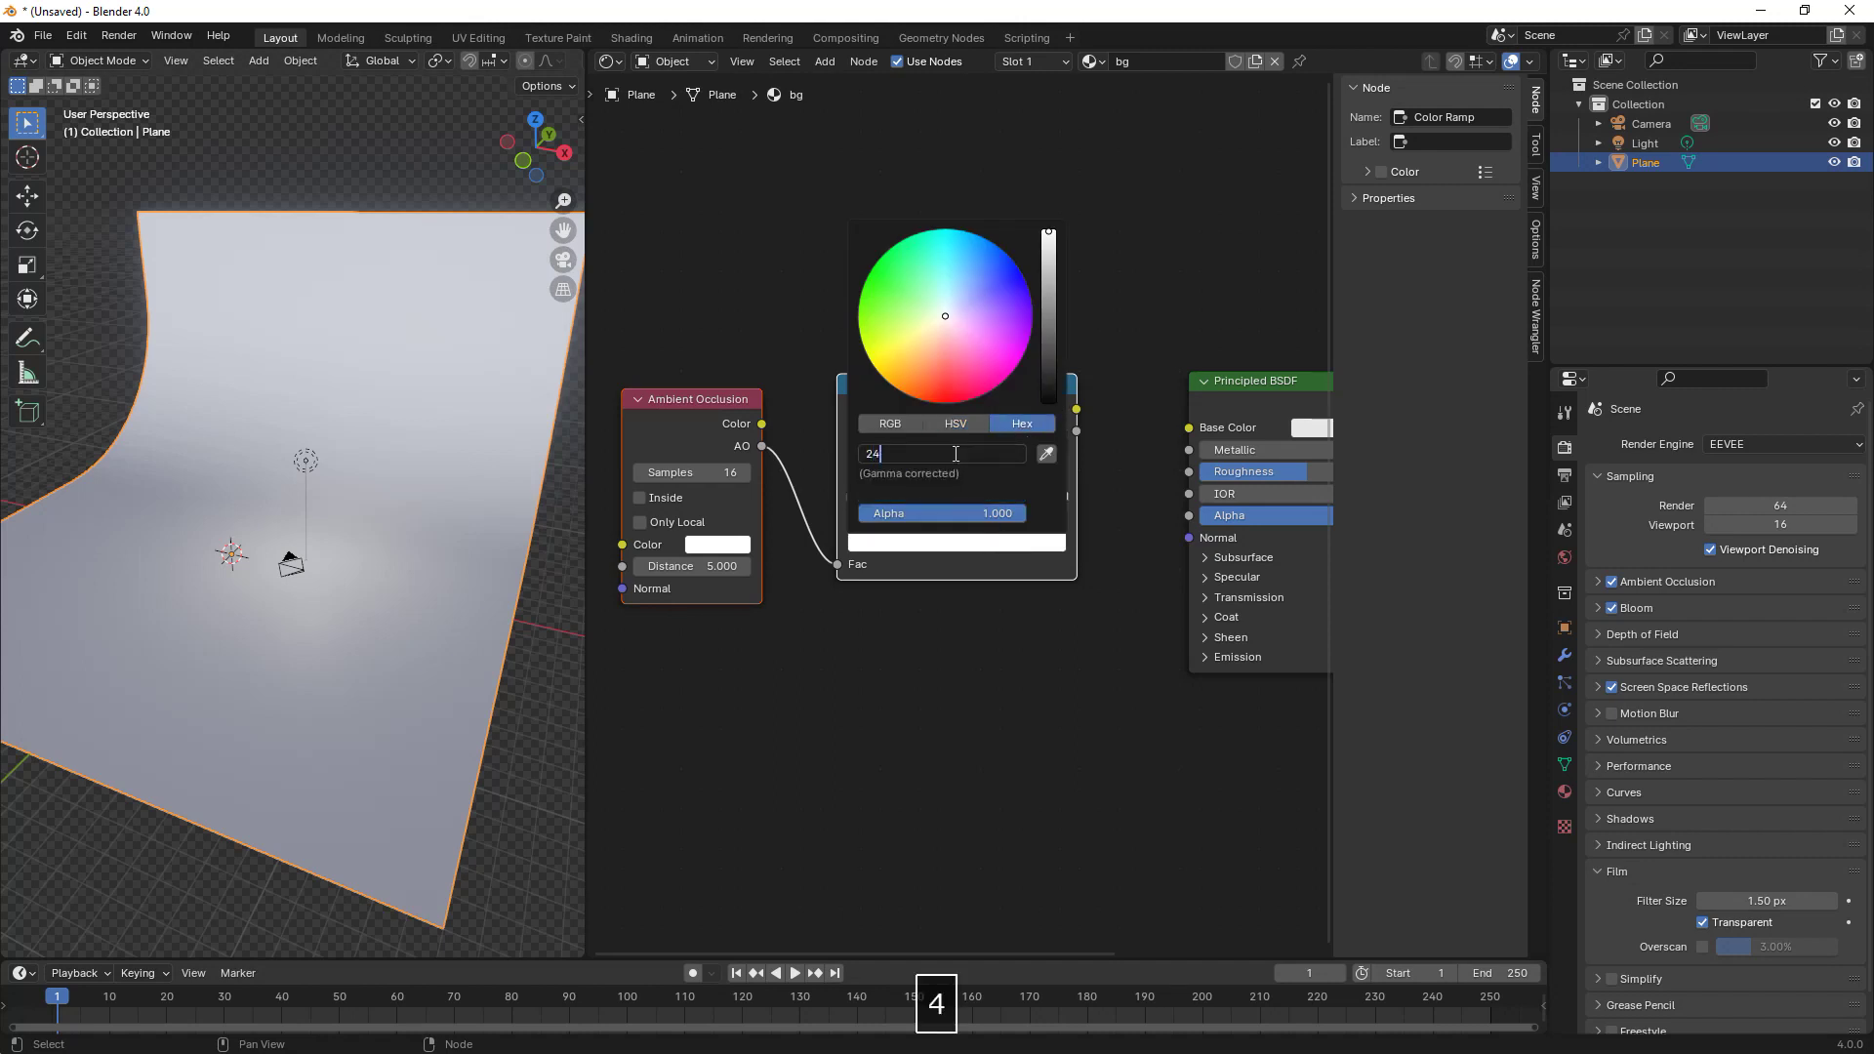
{"action": "left_click", "coordinate": [955, 453]}
{"action": "type", "text": "241f1f"}
{"action": "key", "text": "Return"}
{"action": "scroll", "coordinate": [953, 453], "scroll_direction": "down", "scroll_amount": 3, "text": "ctrl"}
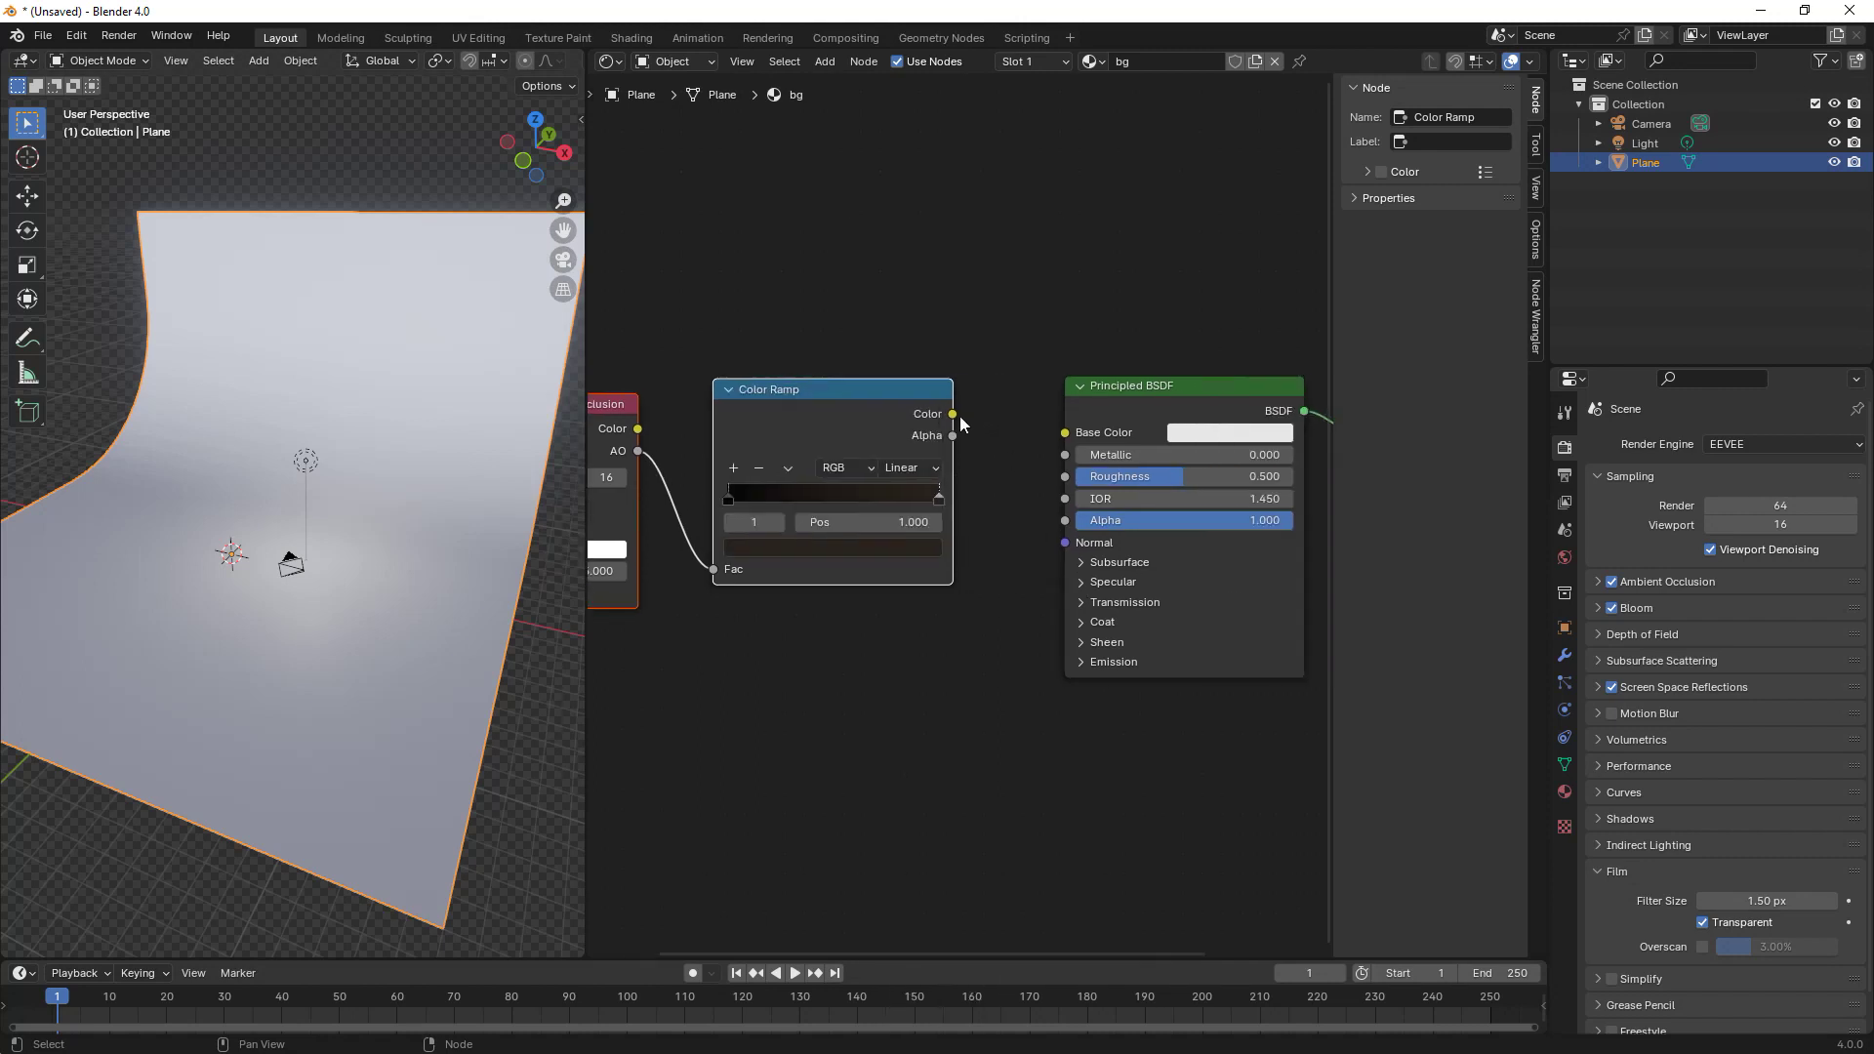
{"action": "left_click_drag", "start_coordinate": [959, 415], "coordinate": [1068, 436]}
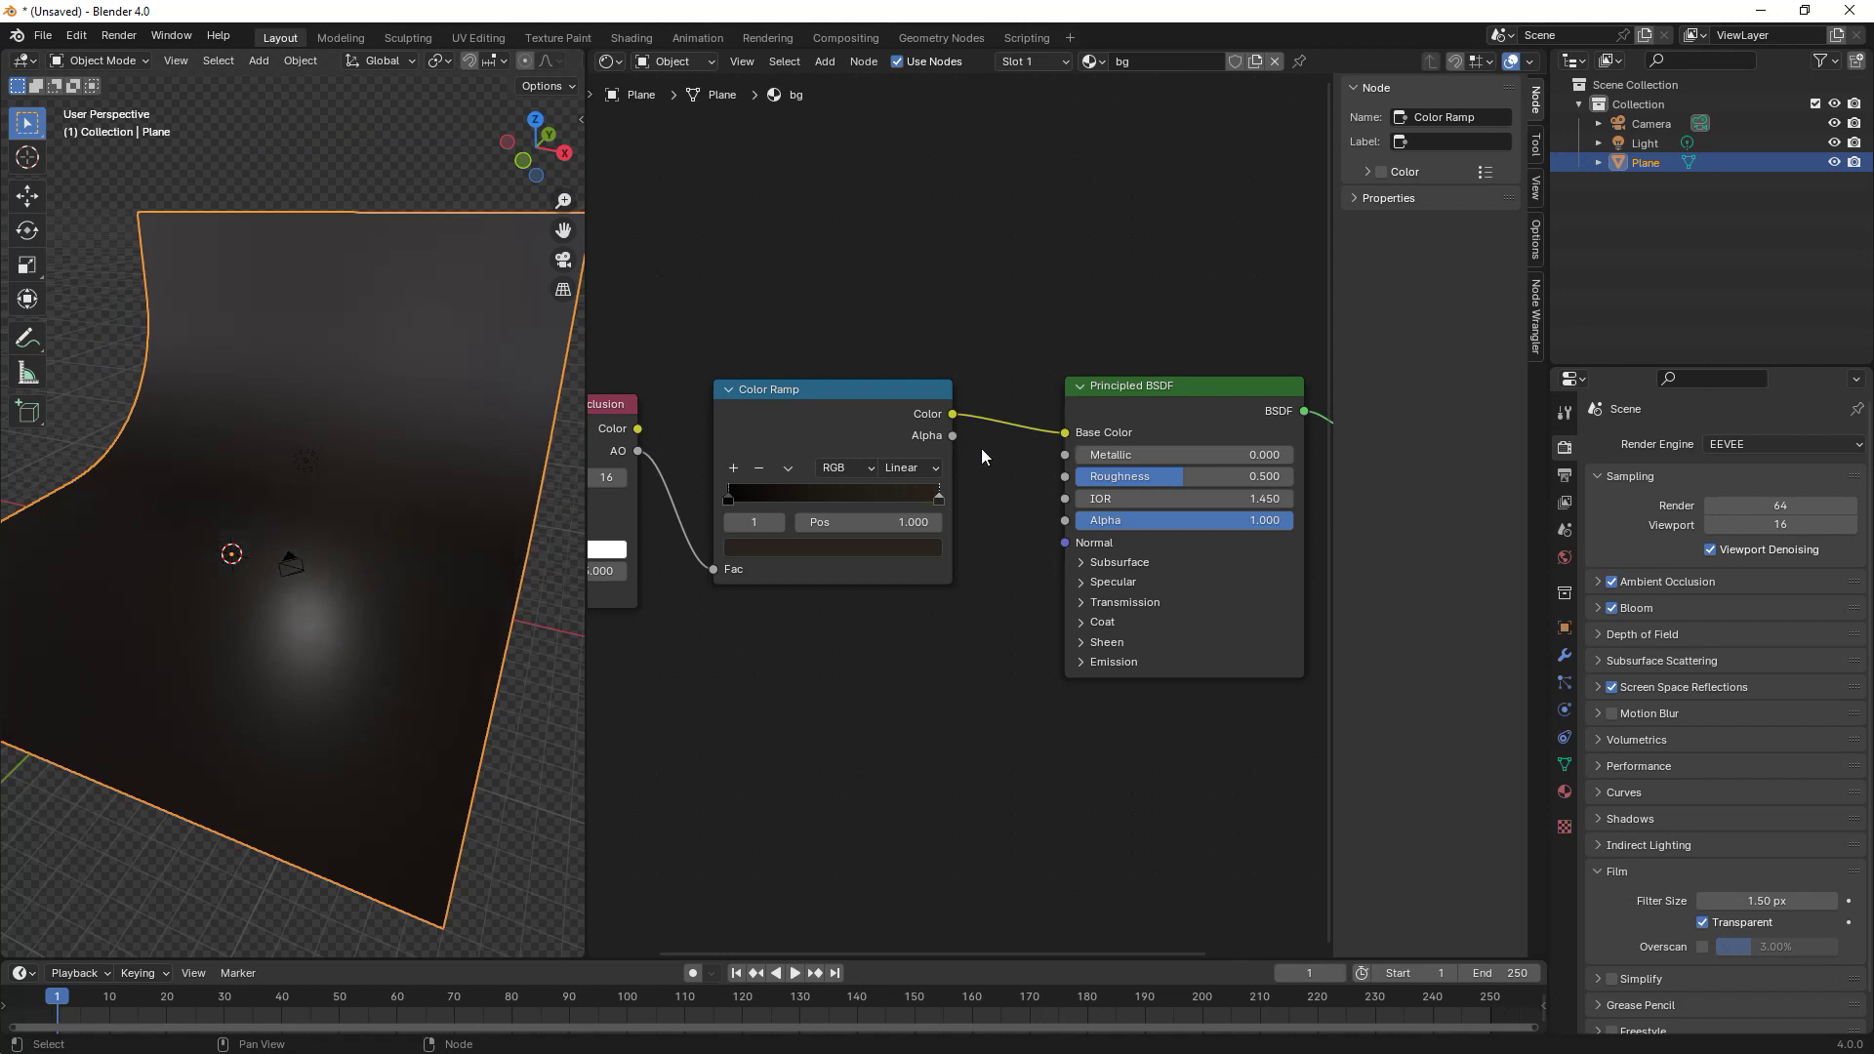
{"action": "middle_click_drag", "start_coordinate": [981, 448], "coordinate": [988, 437]}
{"action": "left_click", "coordinate": [894, 250]}
- Duplicate the Color Ramp below the original and reset the copy to black-to-white
{"action": "key", "text": "shift+d"}
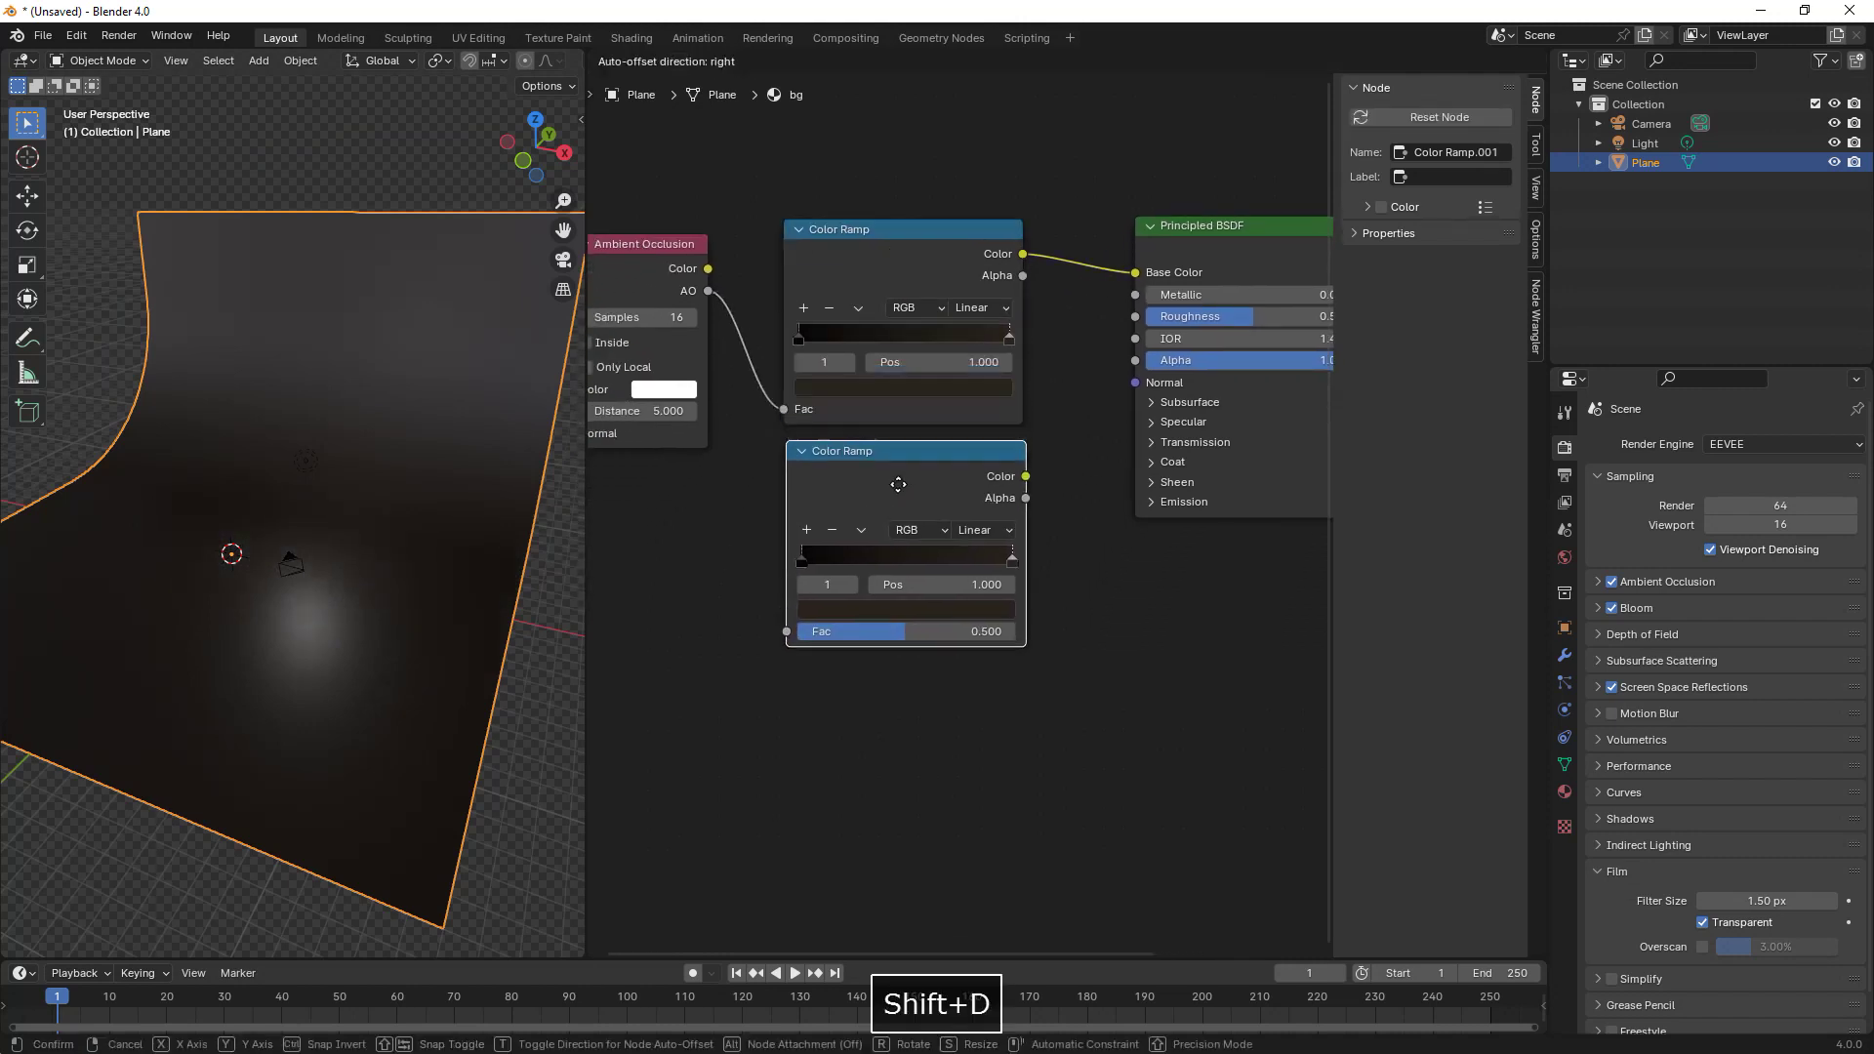
{"action": "left_click", "coordinate": [898, 508]}
{"action": "left_click", "coordinate": [862, 568]}
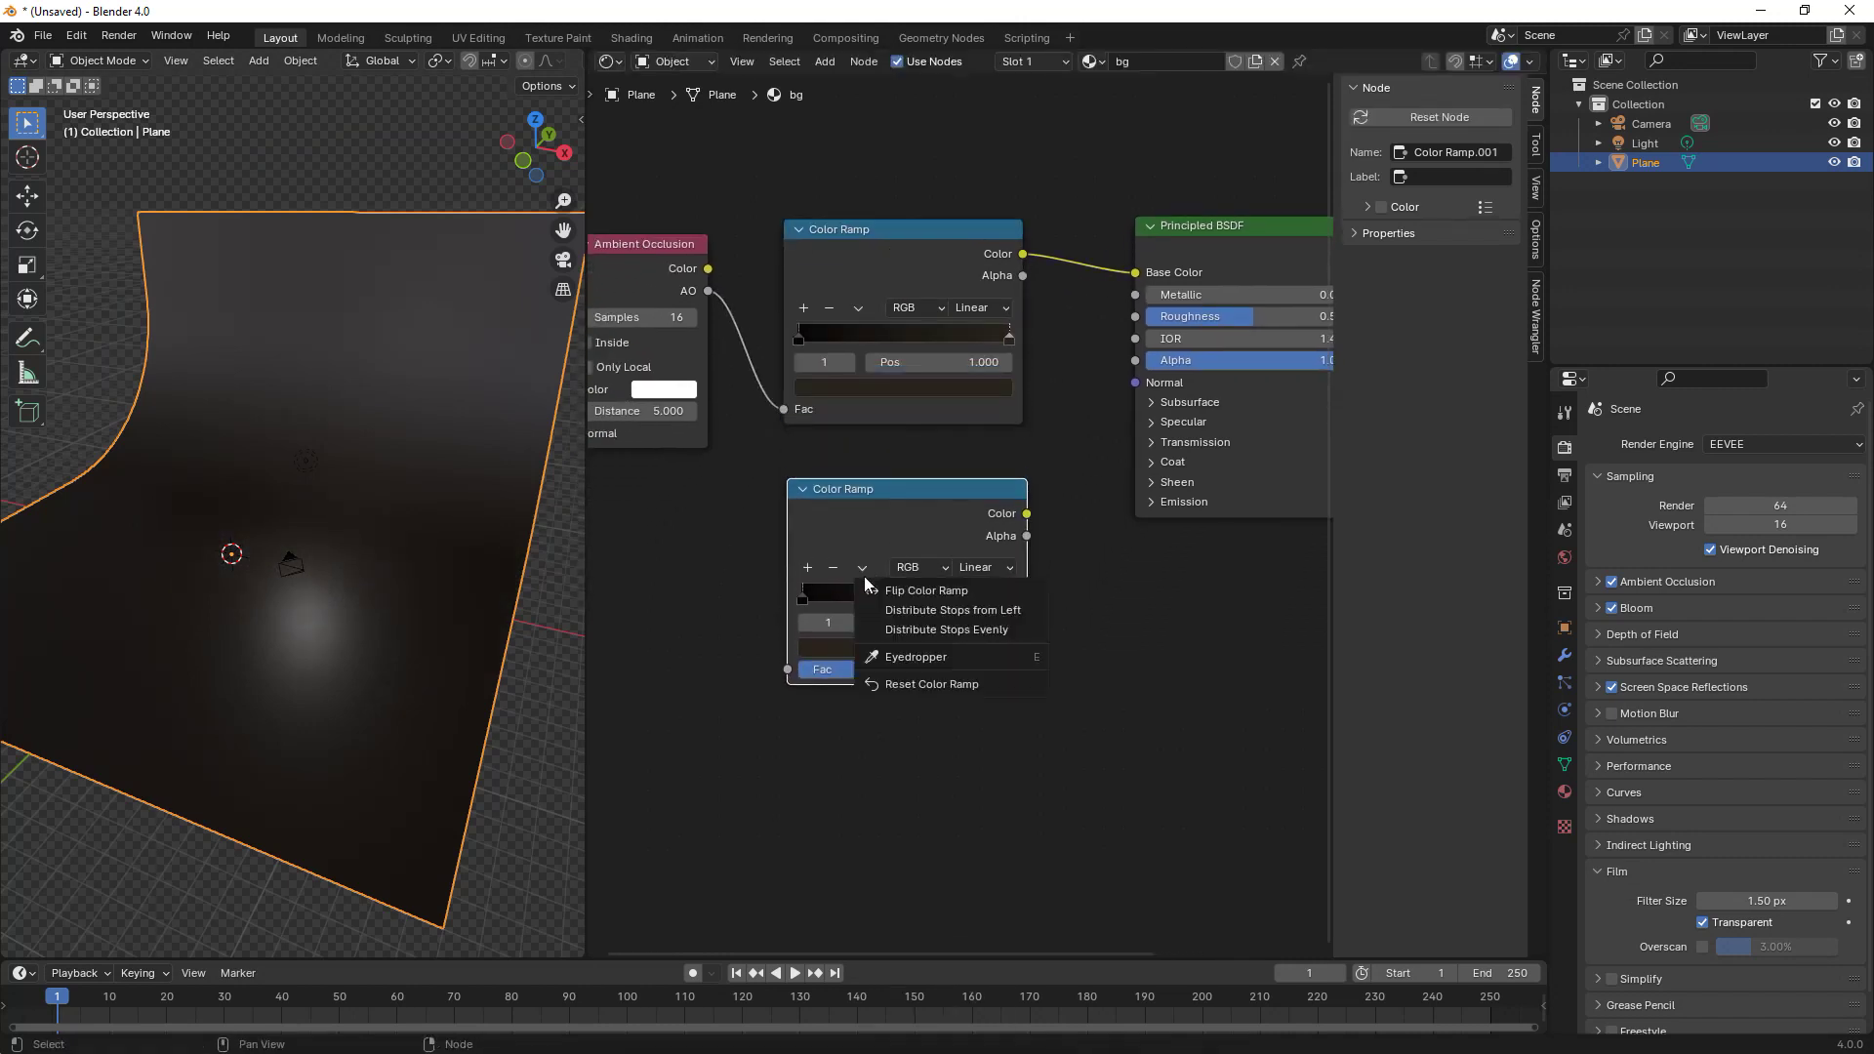
{"action": "left_click", "coordinate": [931, 684]}
- Add a Noise Texture, connect it to the lower ramp, and raise its detail
{"action": "scroll", "coordinate": [857, 531], "scroll_direction": "left", "scroll_amount": 2, "text": "ctrl"}
{"action": "key", "text": "shift+a"}
{"action": "type", "text": "noi"}
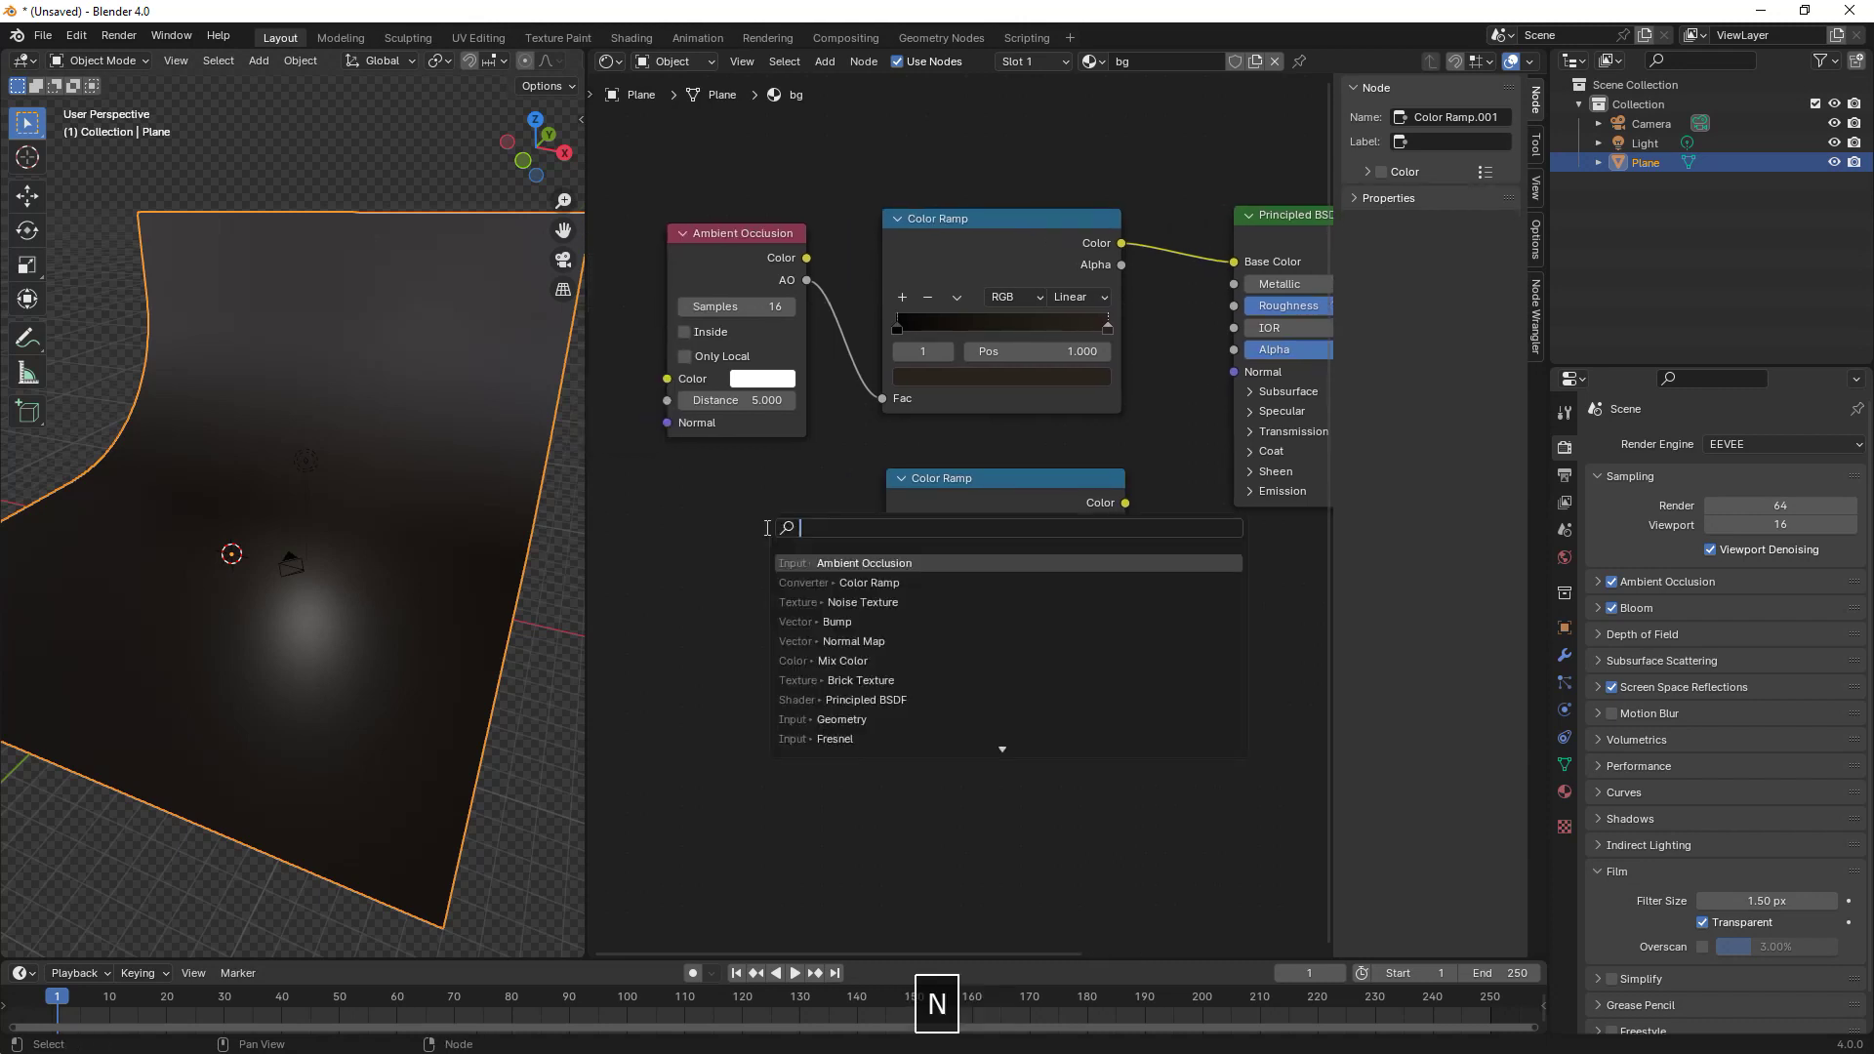
{"action": "key", "text": "Return"}
{"action": "left_click", "coordinate": [765, 535]}
{"action": "left_click", "coordinate": [935, 502], "text": "shift"}
{"action": "key", "text": "shift+f"}
{"action": "scroll", "coordinate": [935, 502], "scroll_direction": "up", "scroll_amount": 2}
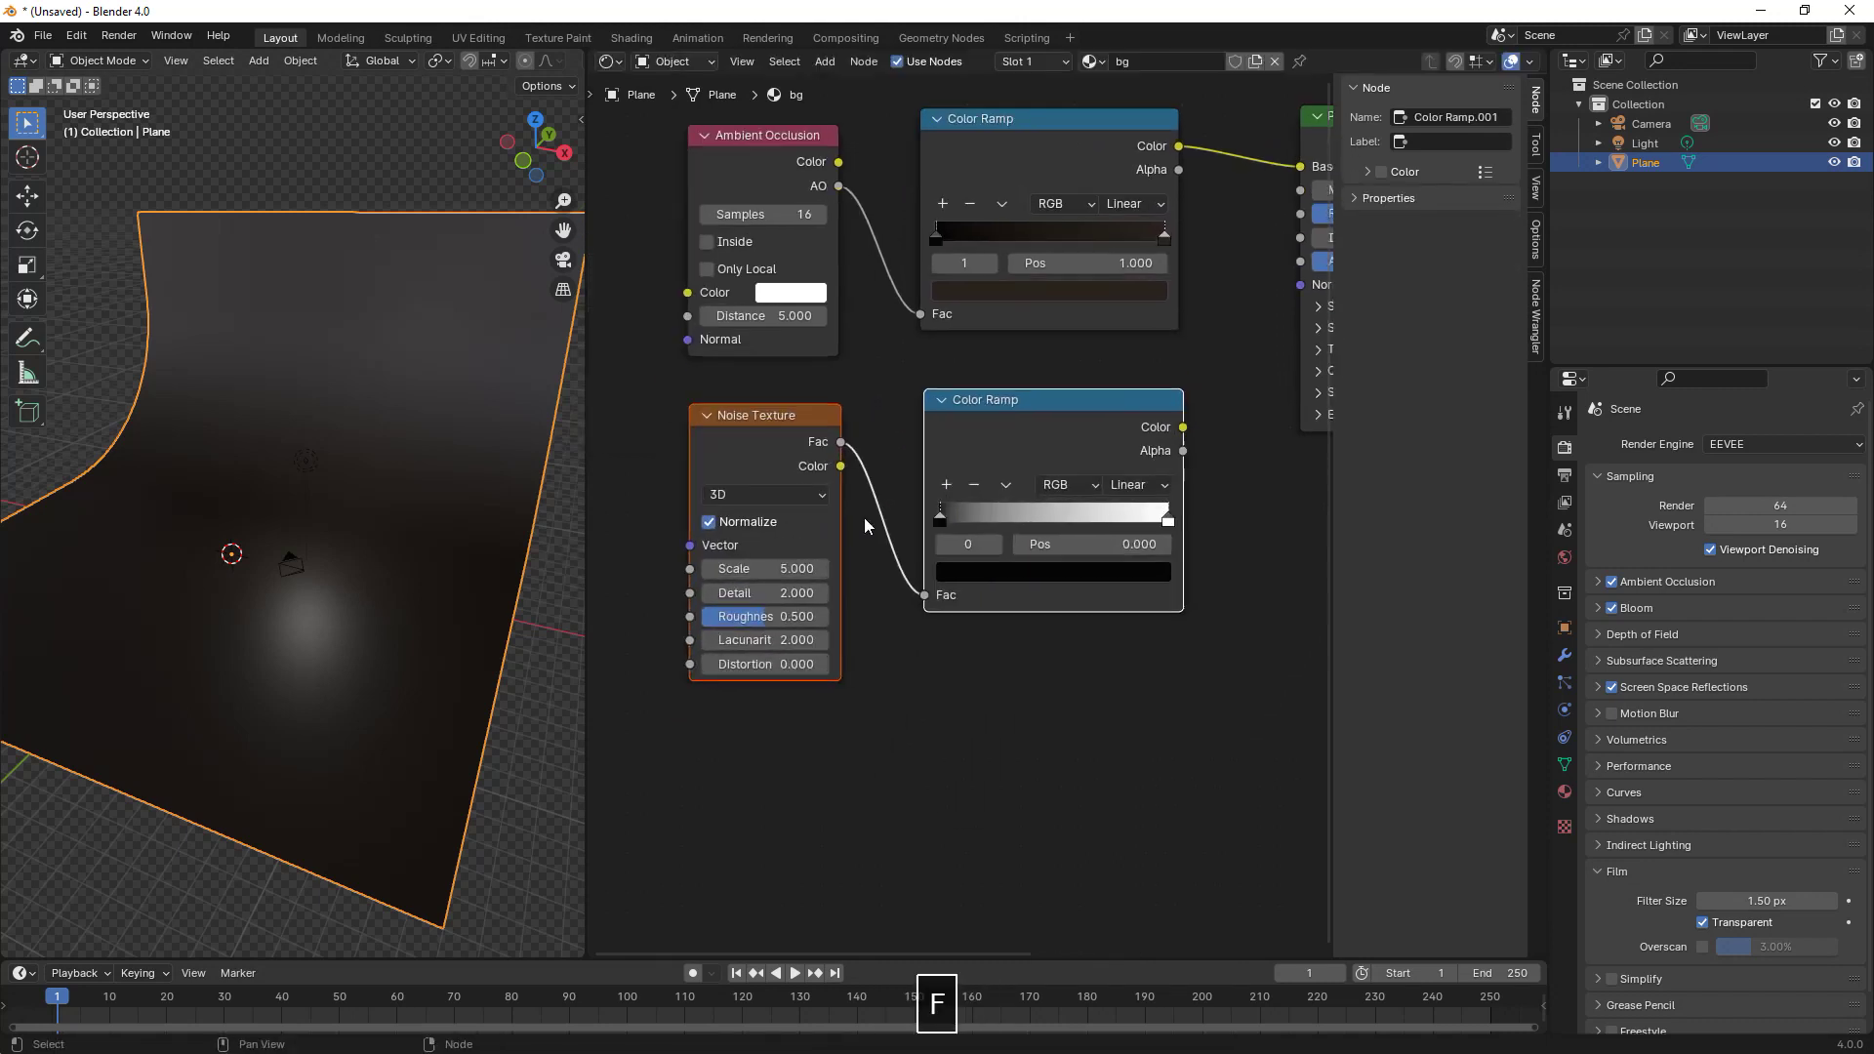
{"action": "left_click_drag", "start_coordinate": [742, 598], "coordinate": [785, 599]}
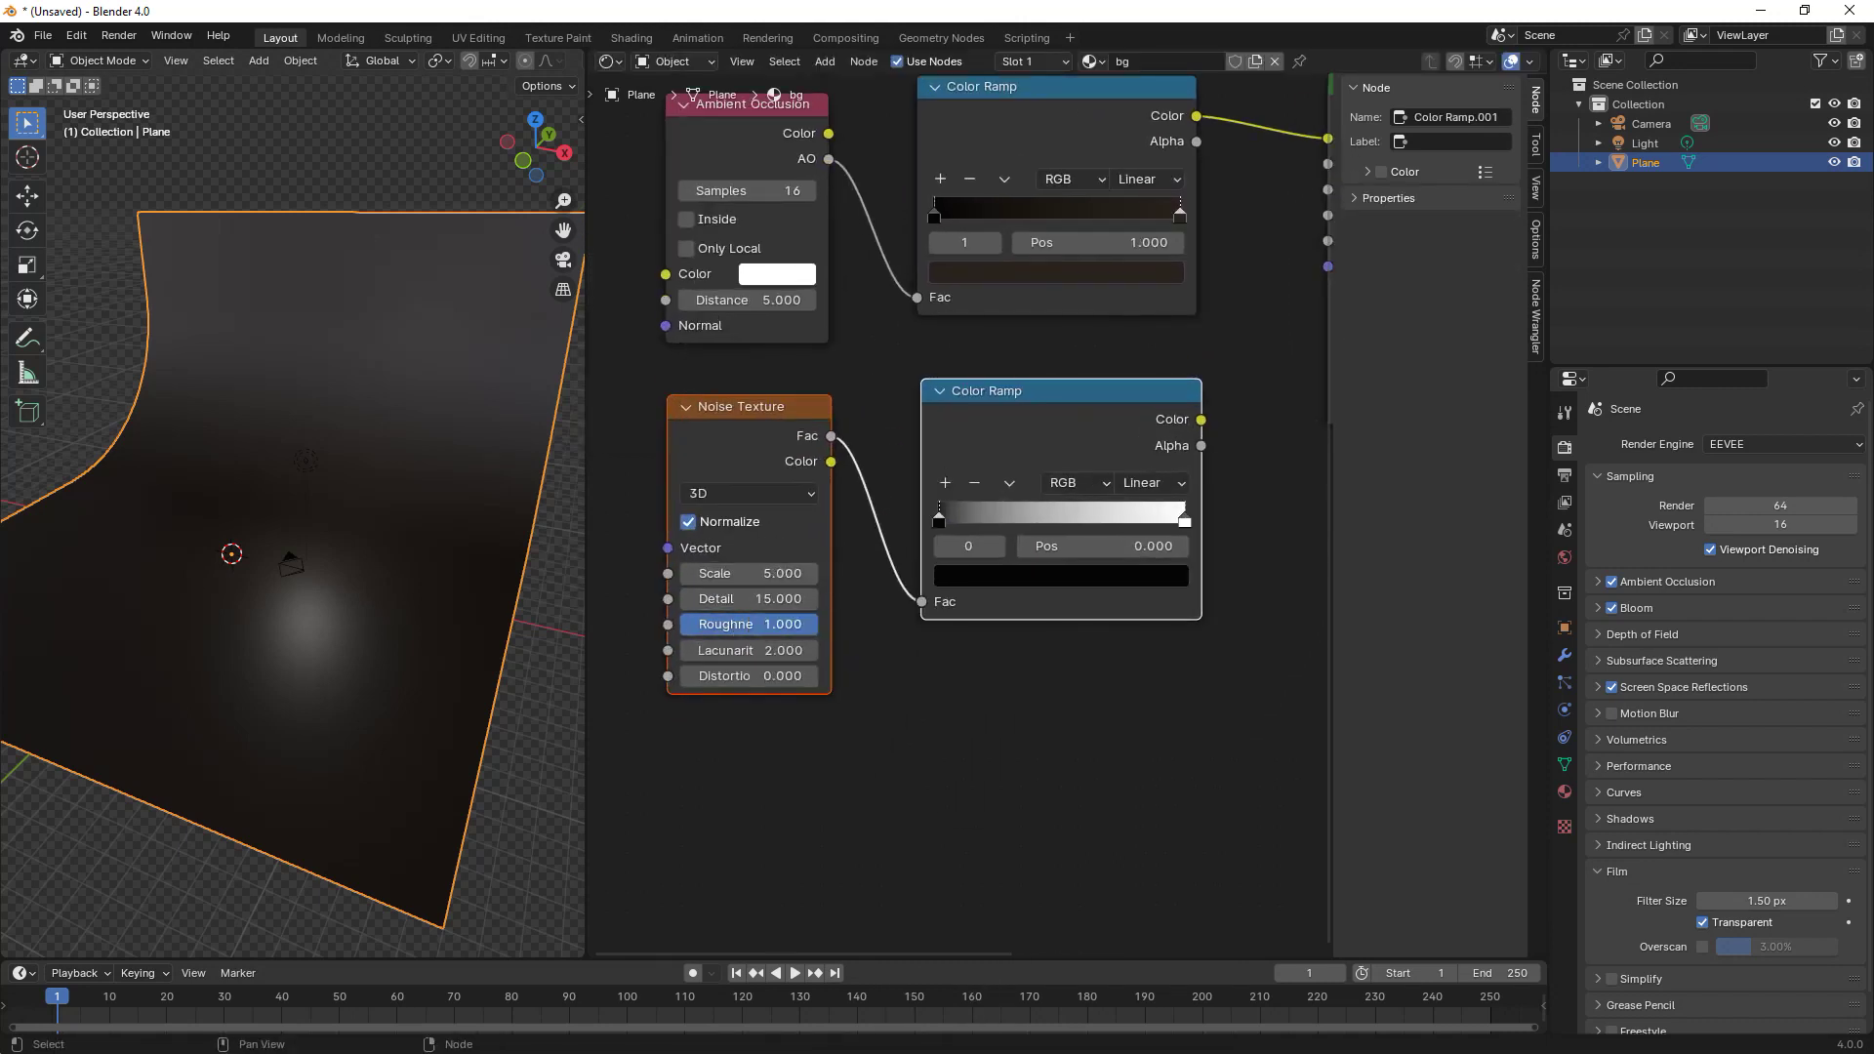
- Feed the lower ramp into IOR Level, set stops 0.486 and 545454, roughness 1.000
{"action": "middle_click_drag", "start_coordinate": [1095, 503], "coordinate": [894, 556]}
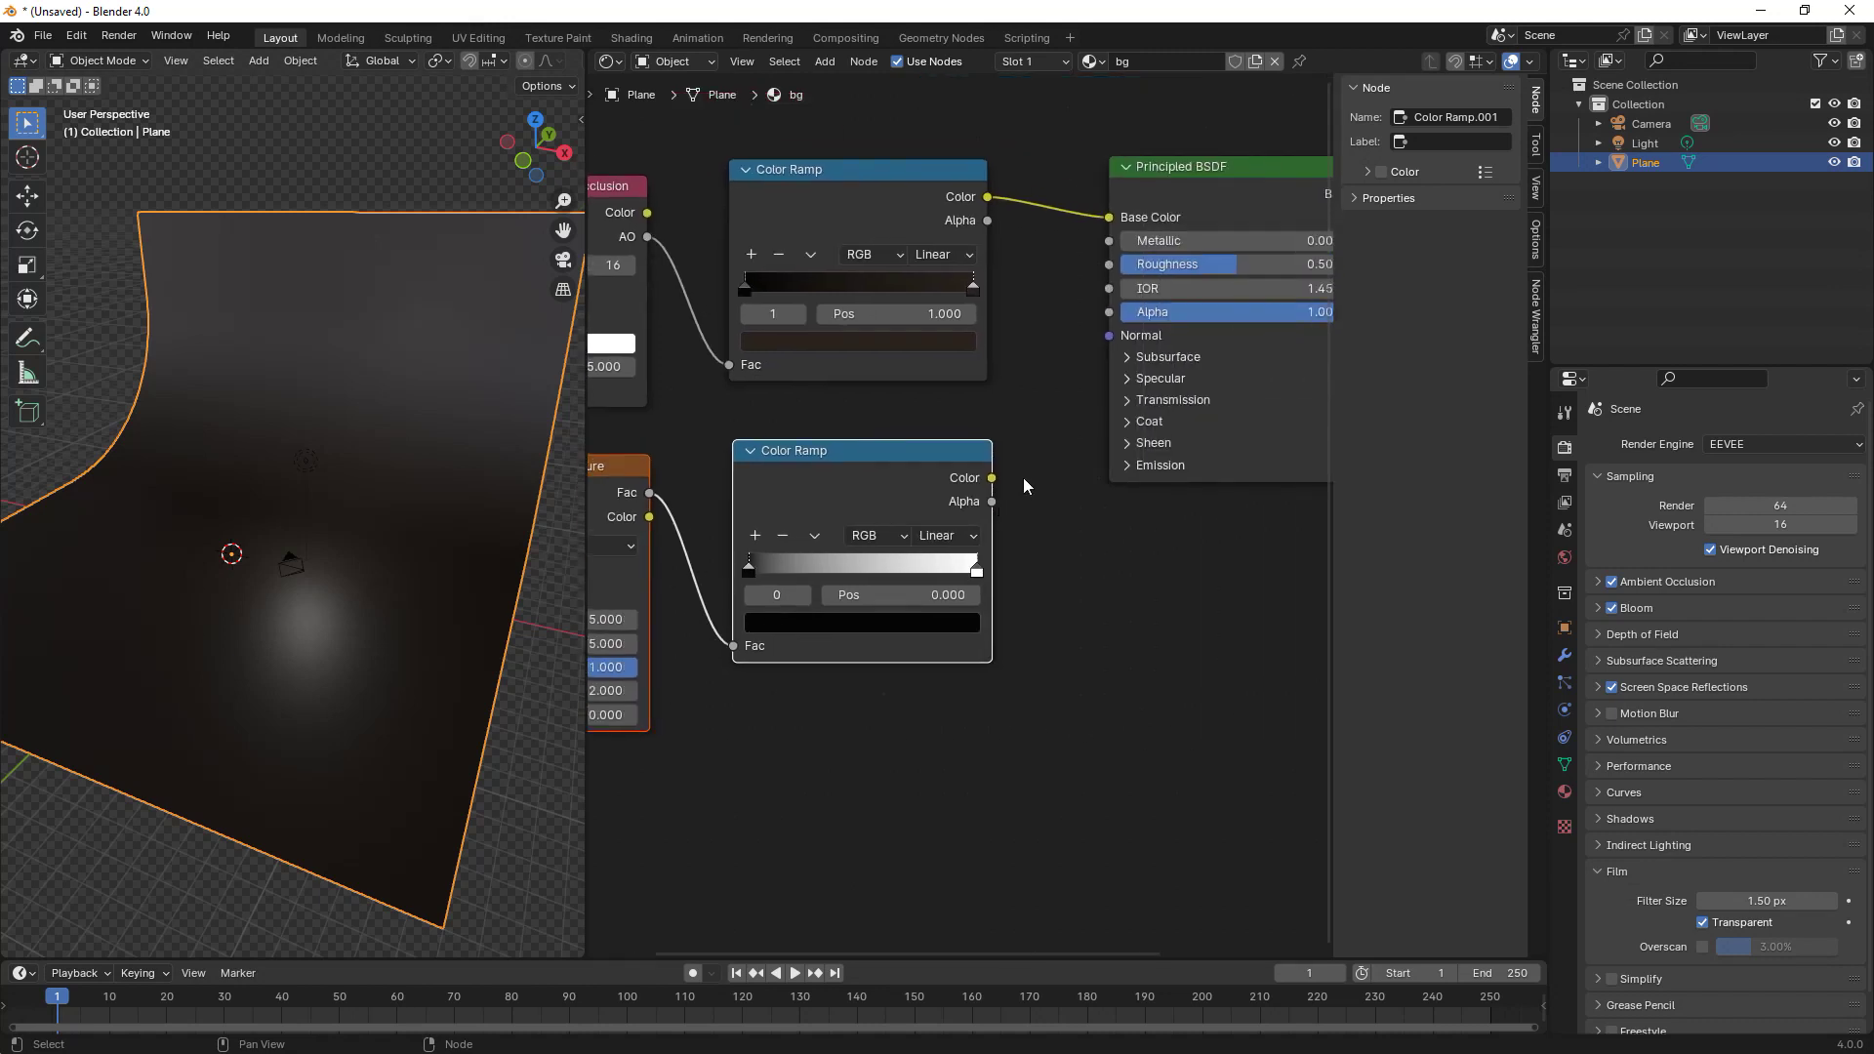
{"action": "left_click", "coordinate": [1142, 378]}
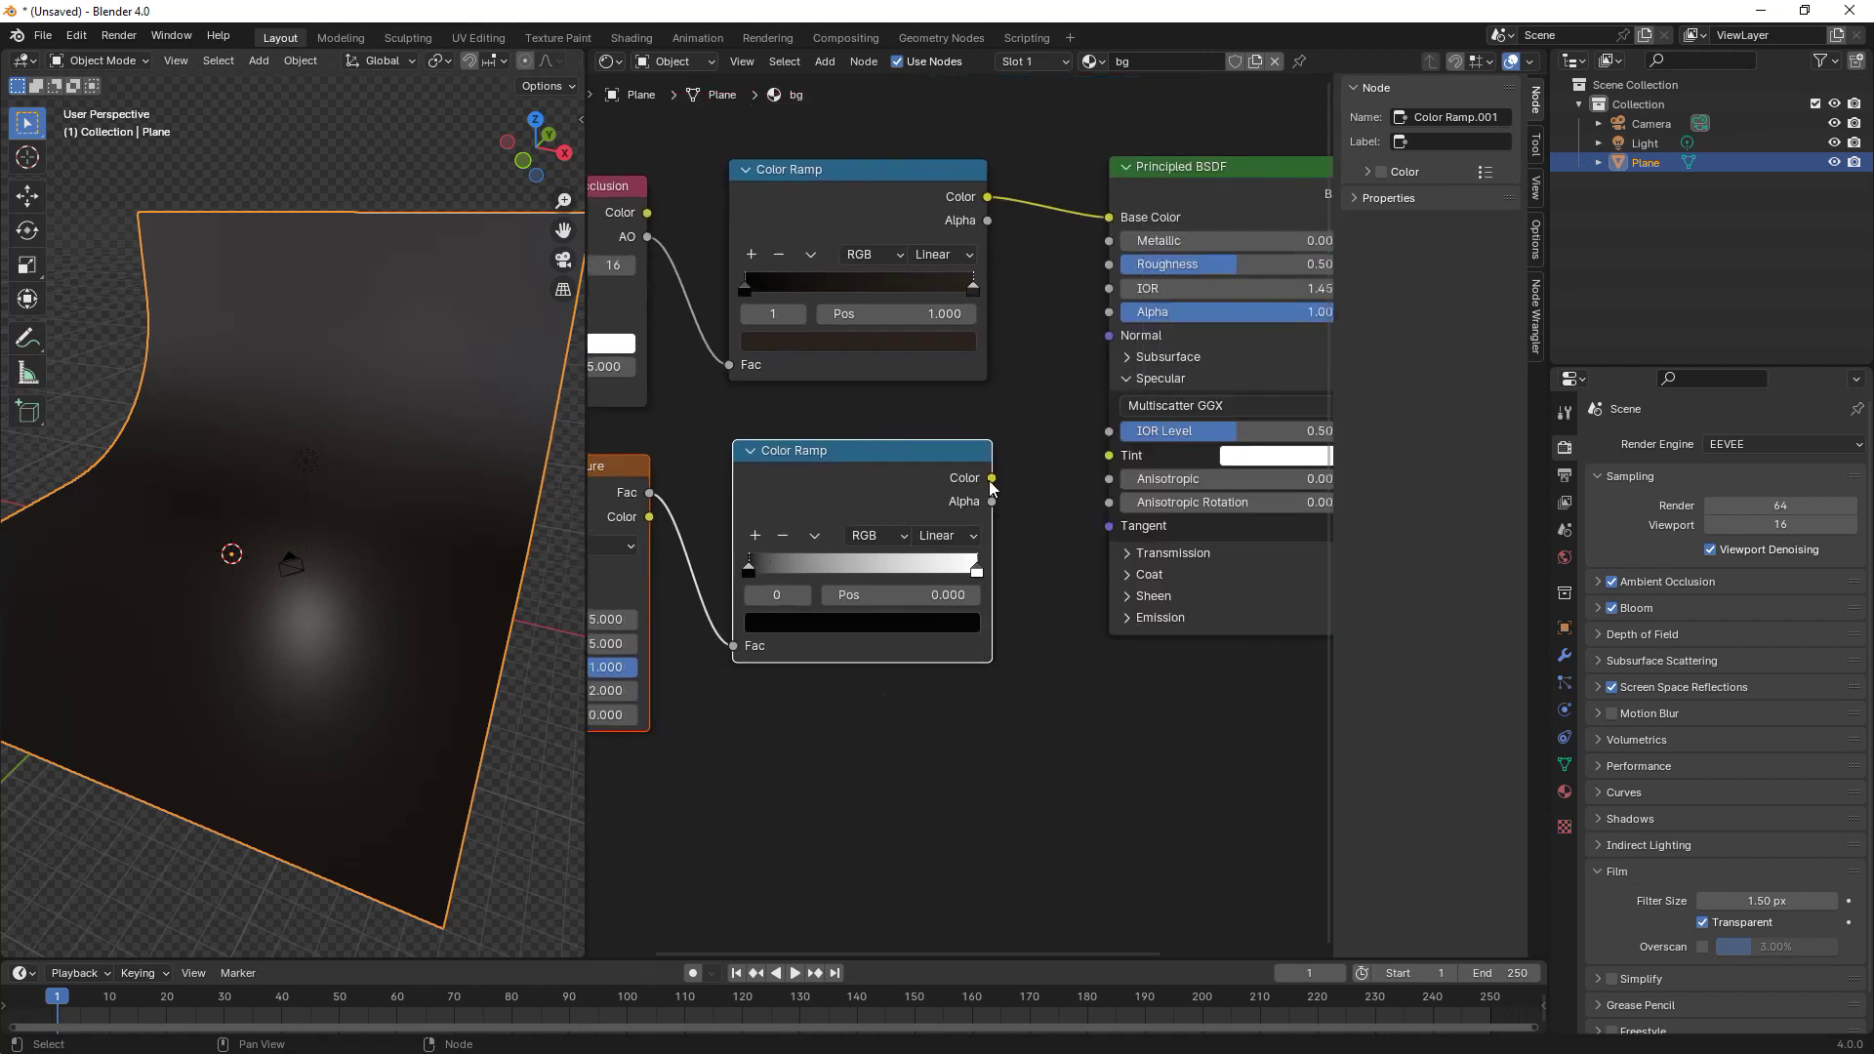
{"action": "left_click_drag", "start_coordinate": [1119, 431], "coordinate": [1112, 431]}
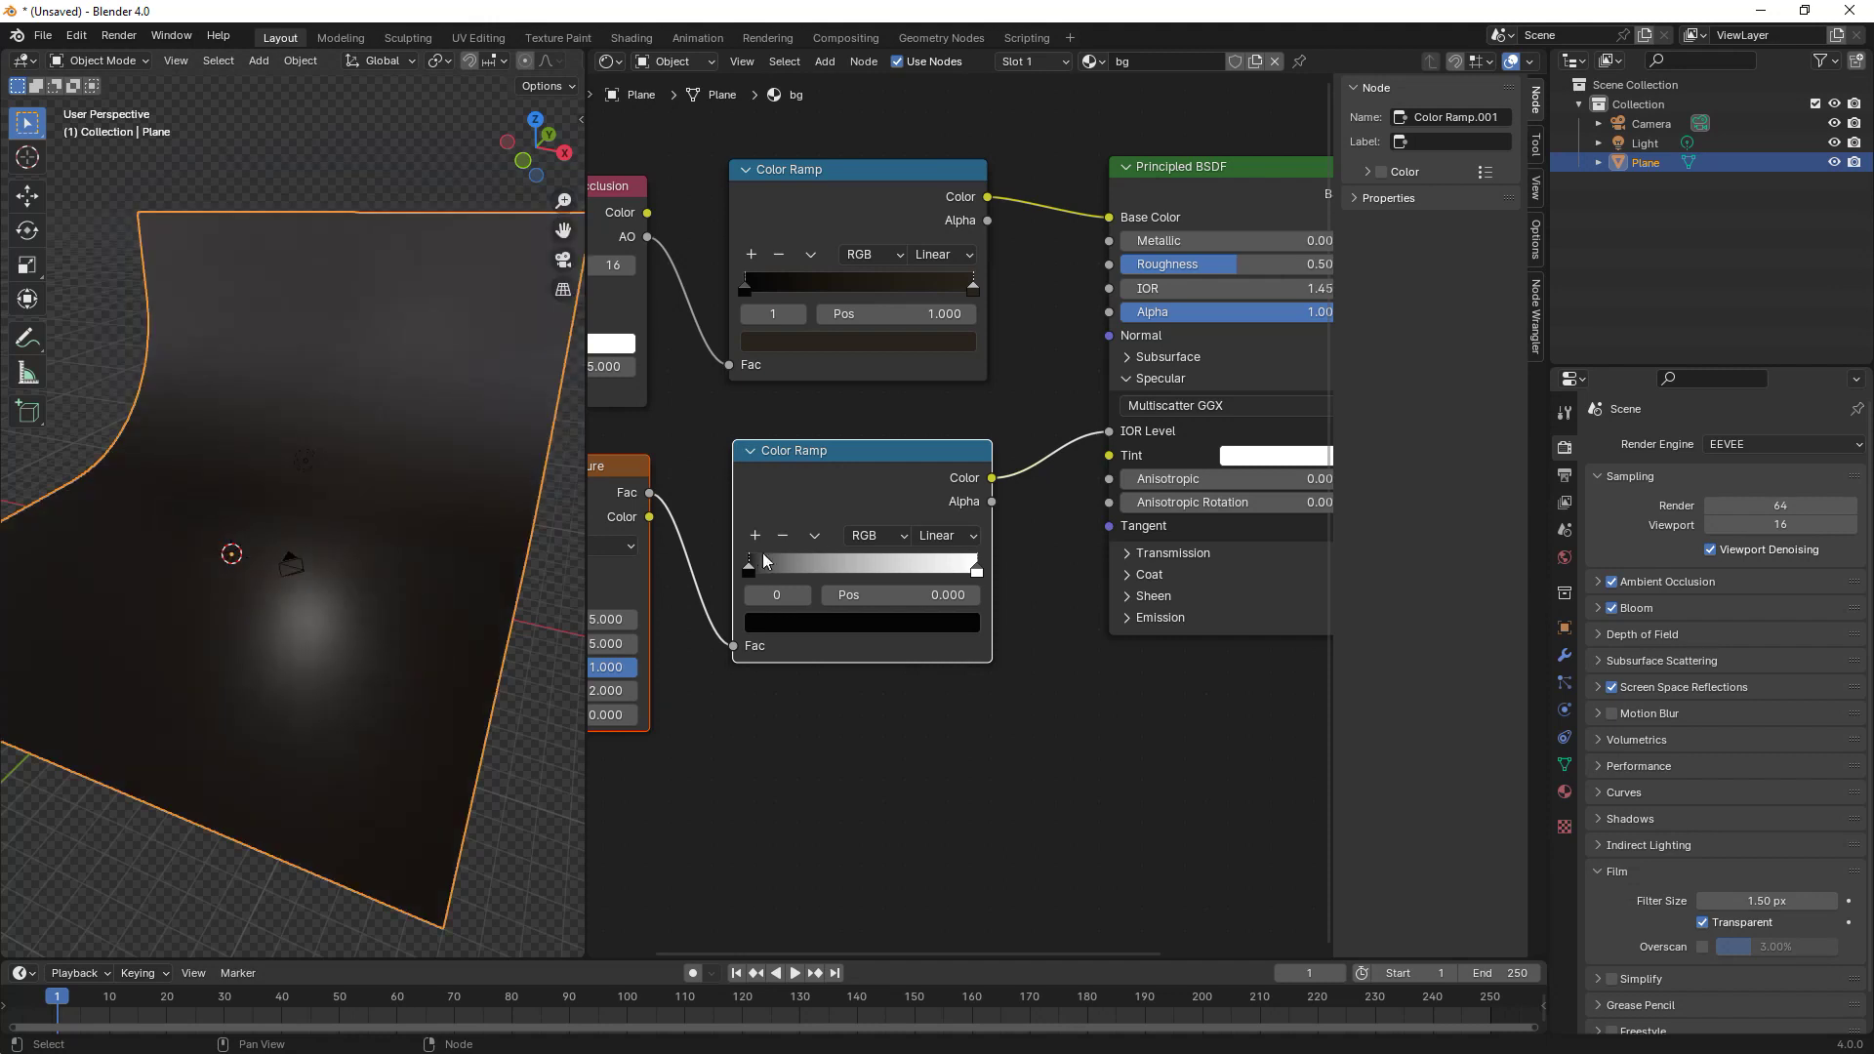
{"action": "left_click_drag", "start_coordinate": [749, 569], "coordinate": [859, 565]}
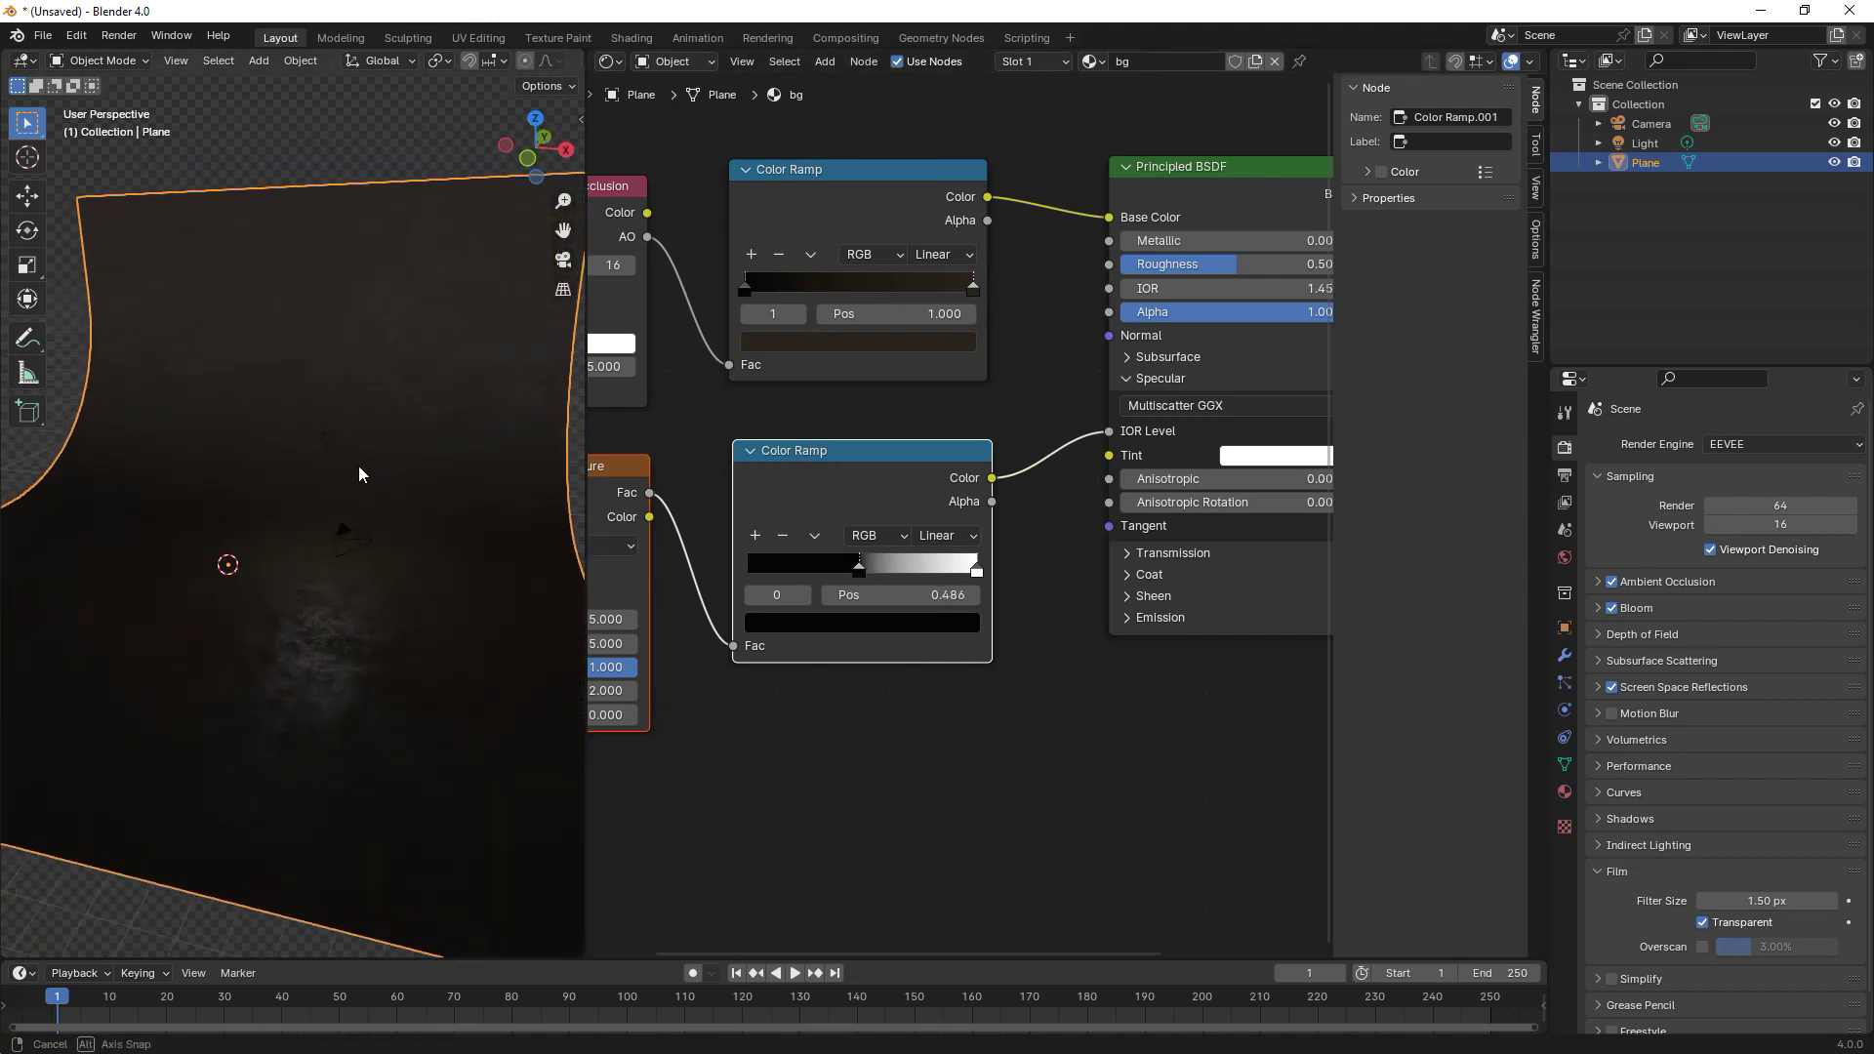
{"action": "scroll", "coordinate": [359, 464], "scroll_direction": "up", "scroll_amount": 3}
{"action": "middle_click_drag", "start_coordinate": [1141, 450], "coordinate": [1012, 517]}
{"action": "left_click_drag", "start_coordinate": [1109, 340], "coordinate": [1226, 340]}
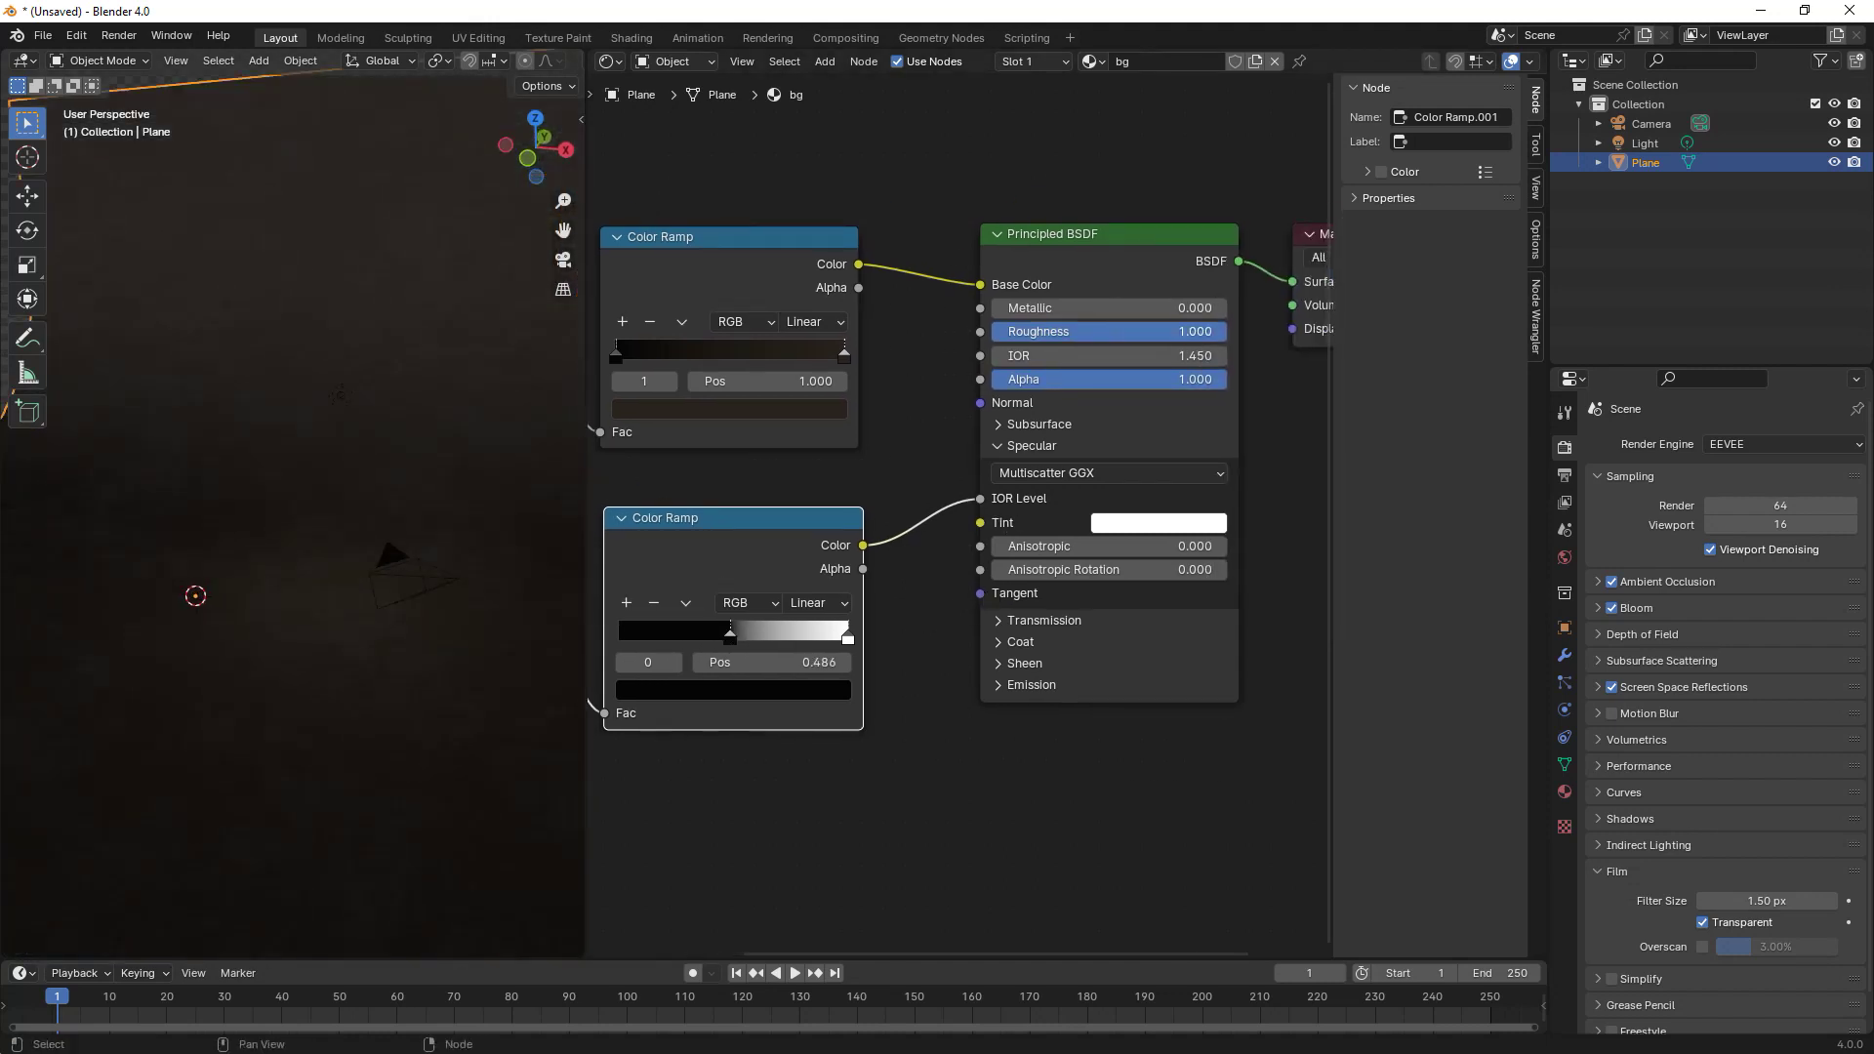
{"action": "left_click", "coordinate": [847, 636]}
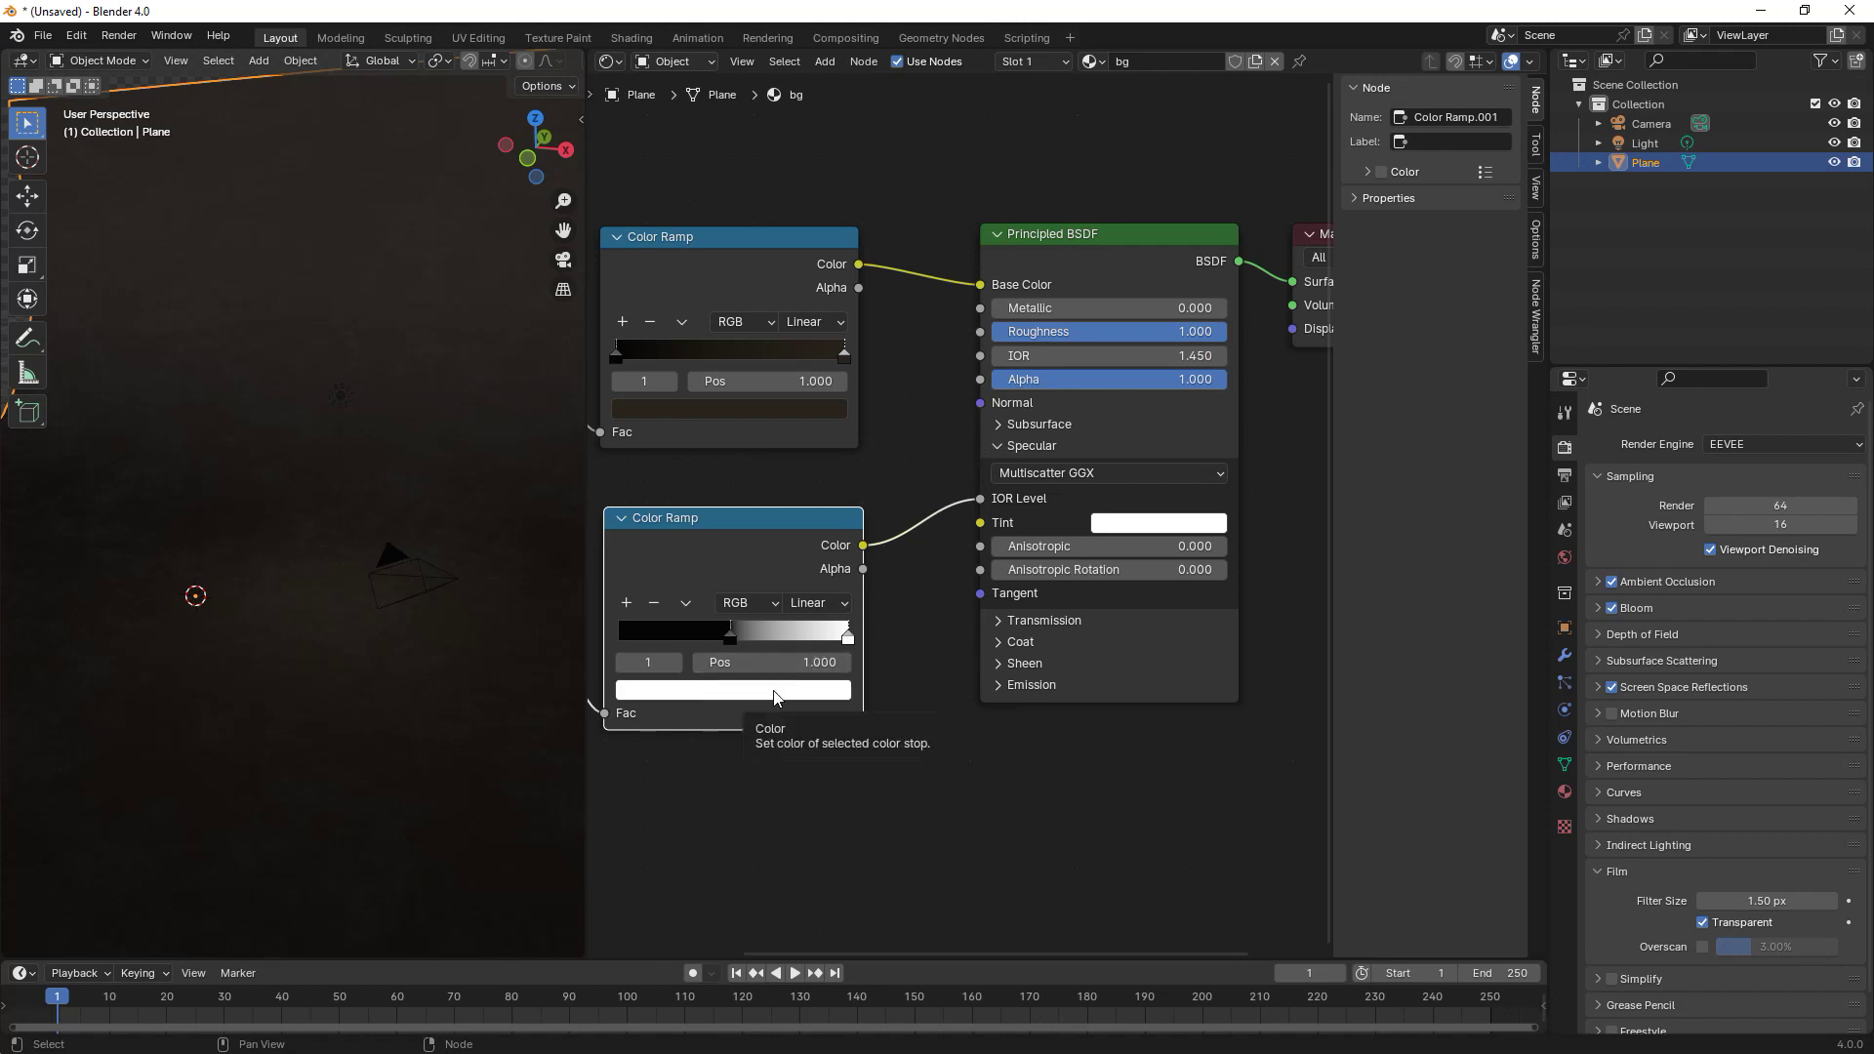
{"action": "left_click", "coordinate": [776, 690]}
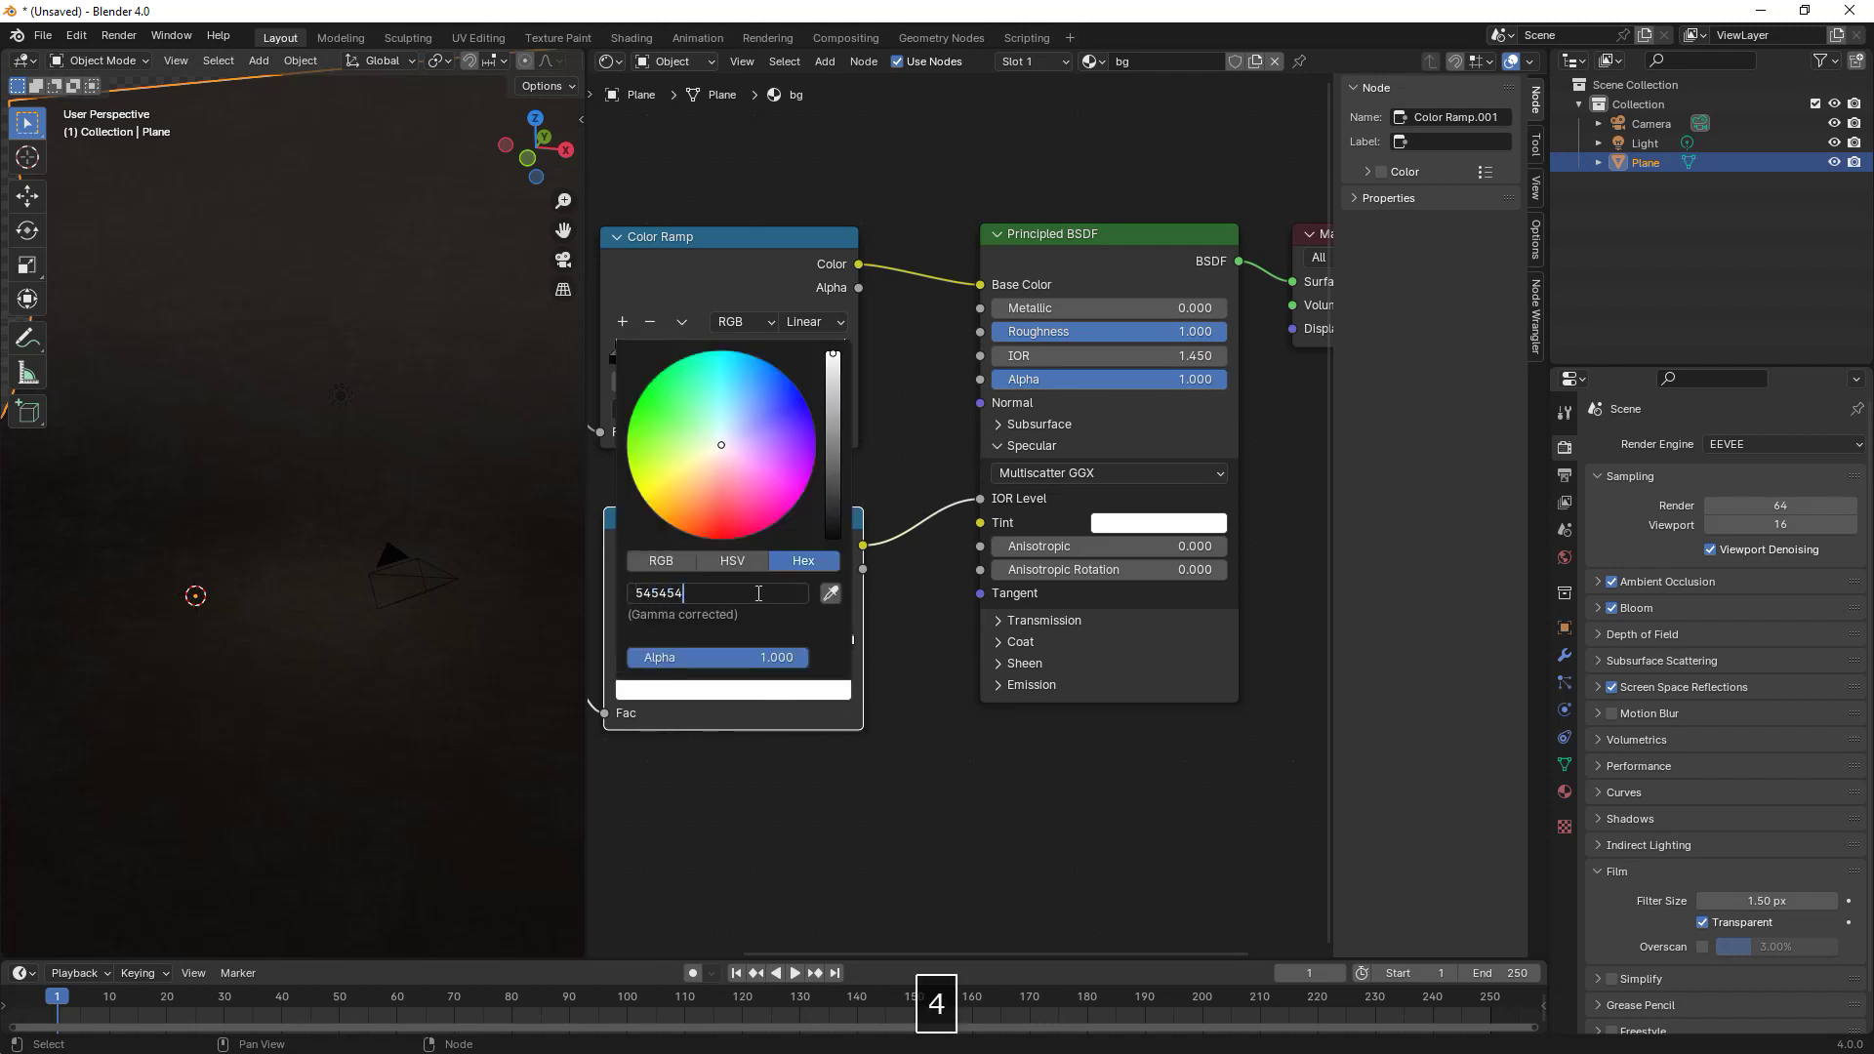
{"action": "key", "text": "Return"}
- Duplicate the light and slide the copy horizontally to a new spot
{"action": "left_click", "coordinate": [342, 420]}
{"action": "key", "text": "g"}
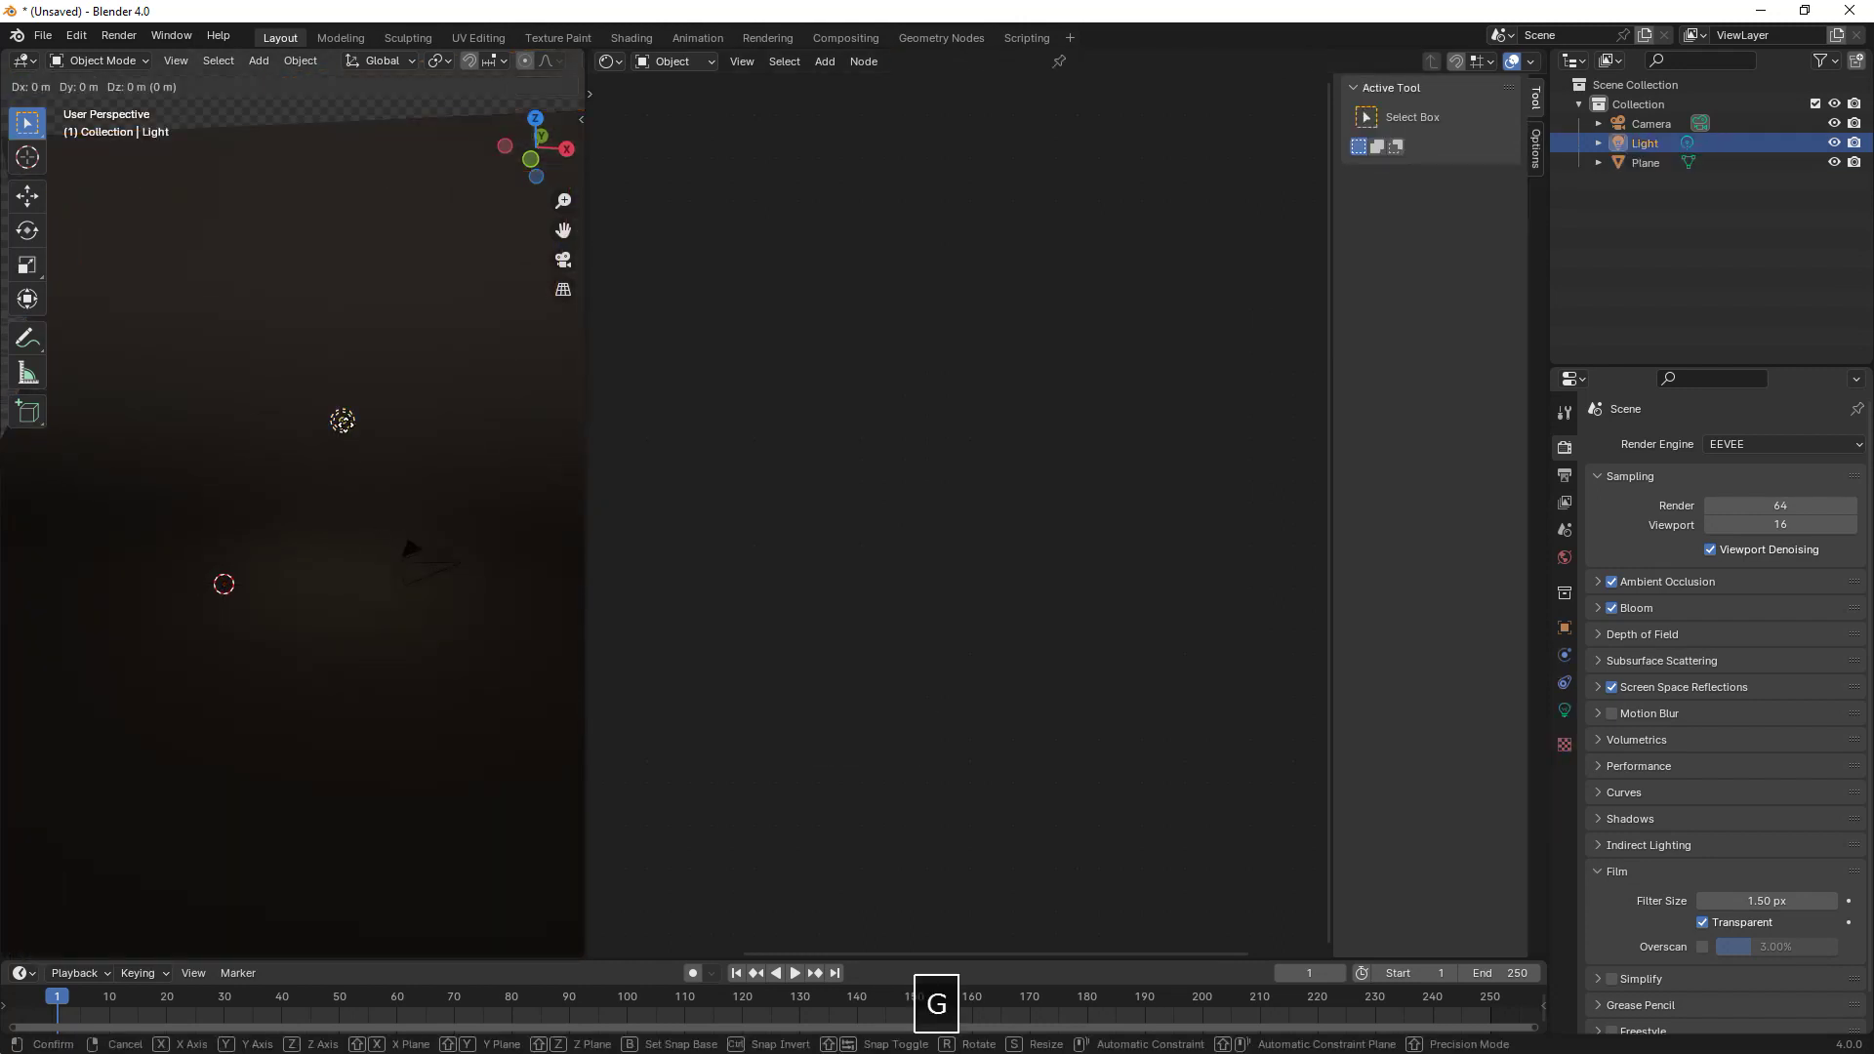
{"action": "key", "text": "Escape"}
{"action": "key", "text": "shift+d"}
{"action": "key", "text": "shift+z"}
{"action": "left_click", "coordinate": [308, 516]}
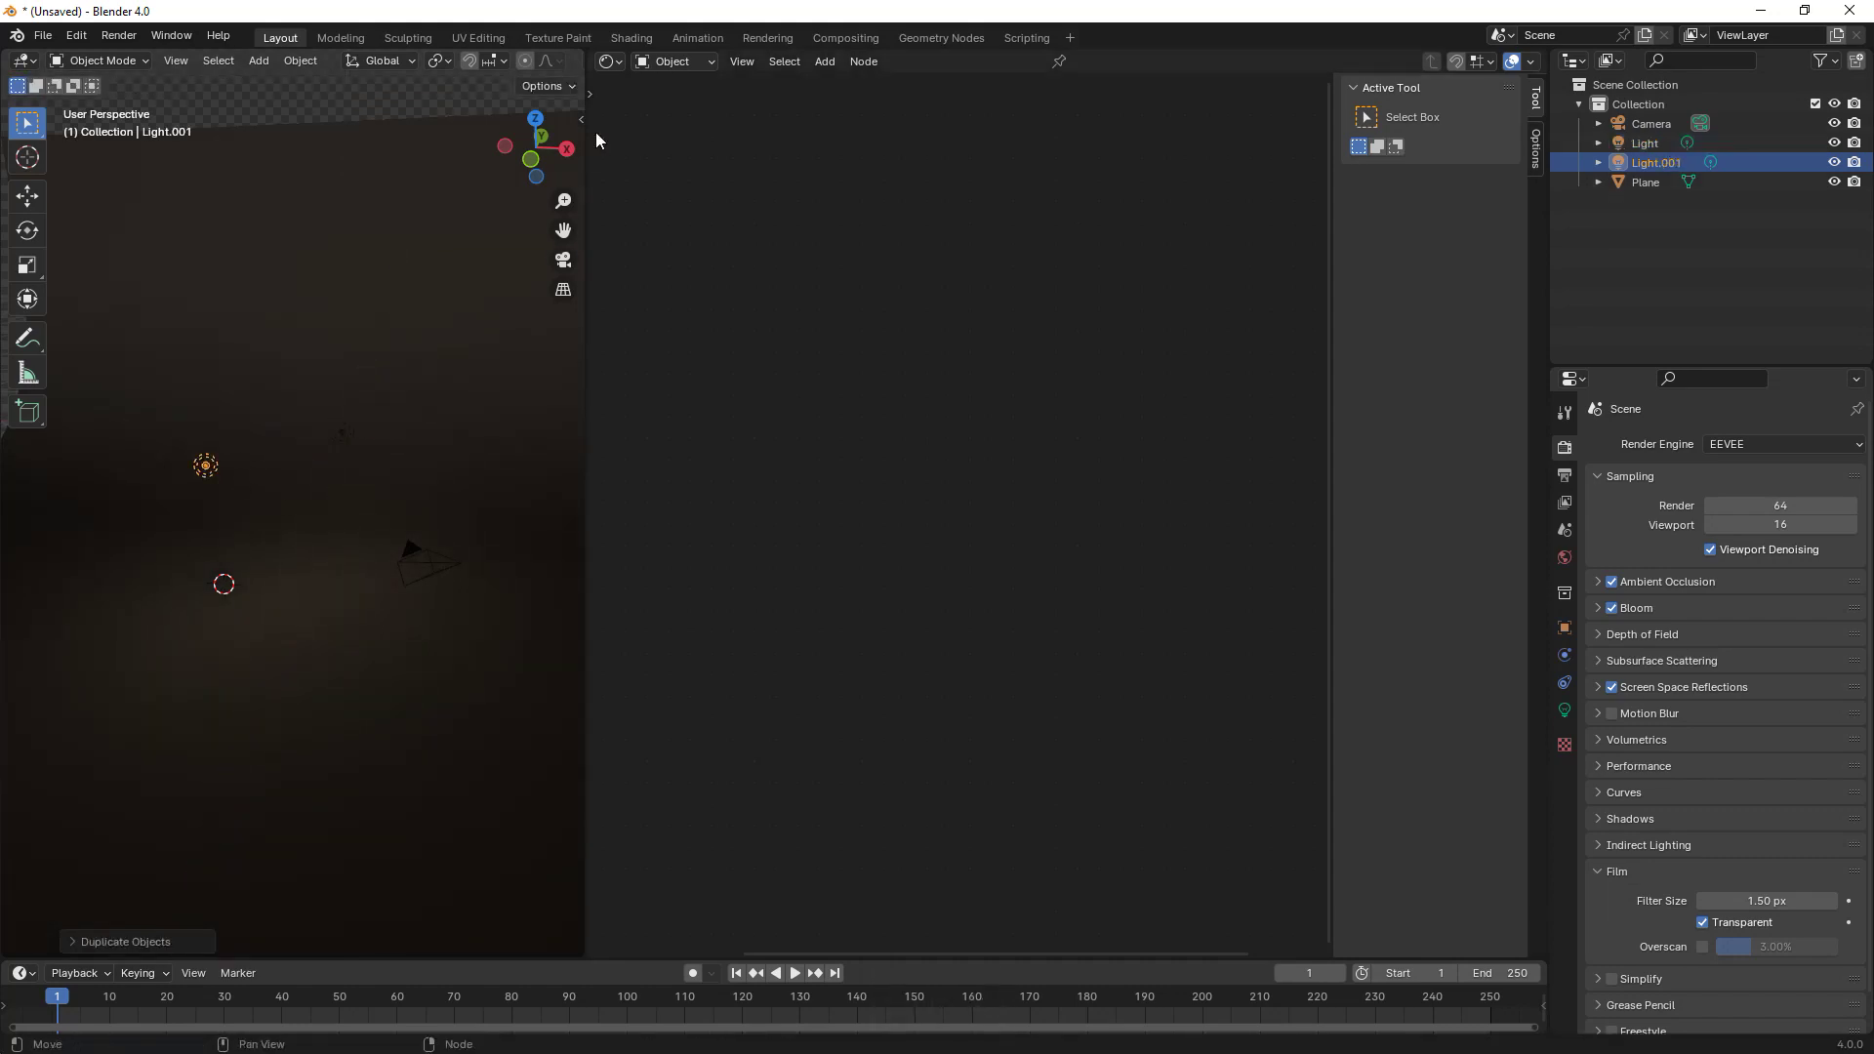
{"action": "left_click_drag", "start_coordinate": [583, 51], "coordinate": [878, 293]}
- Add a cylinder and shrink its mesh in Edit Mode
{"action": "scroll", "coordinate": [744, 543], "scroll_direction": "up", "scroll_amount": 5}
{"action": "key", "text": "shift+a"}
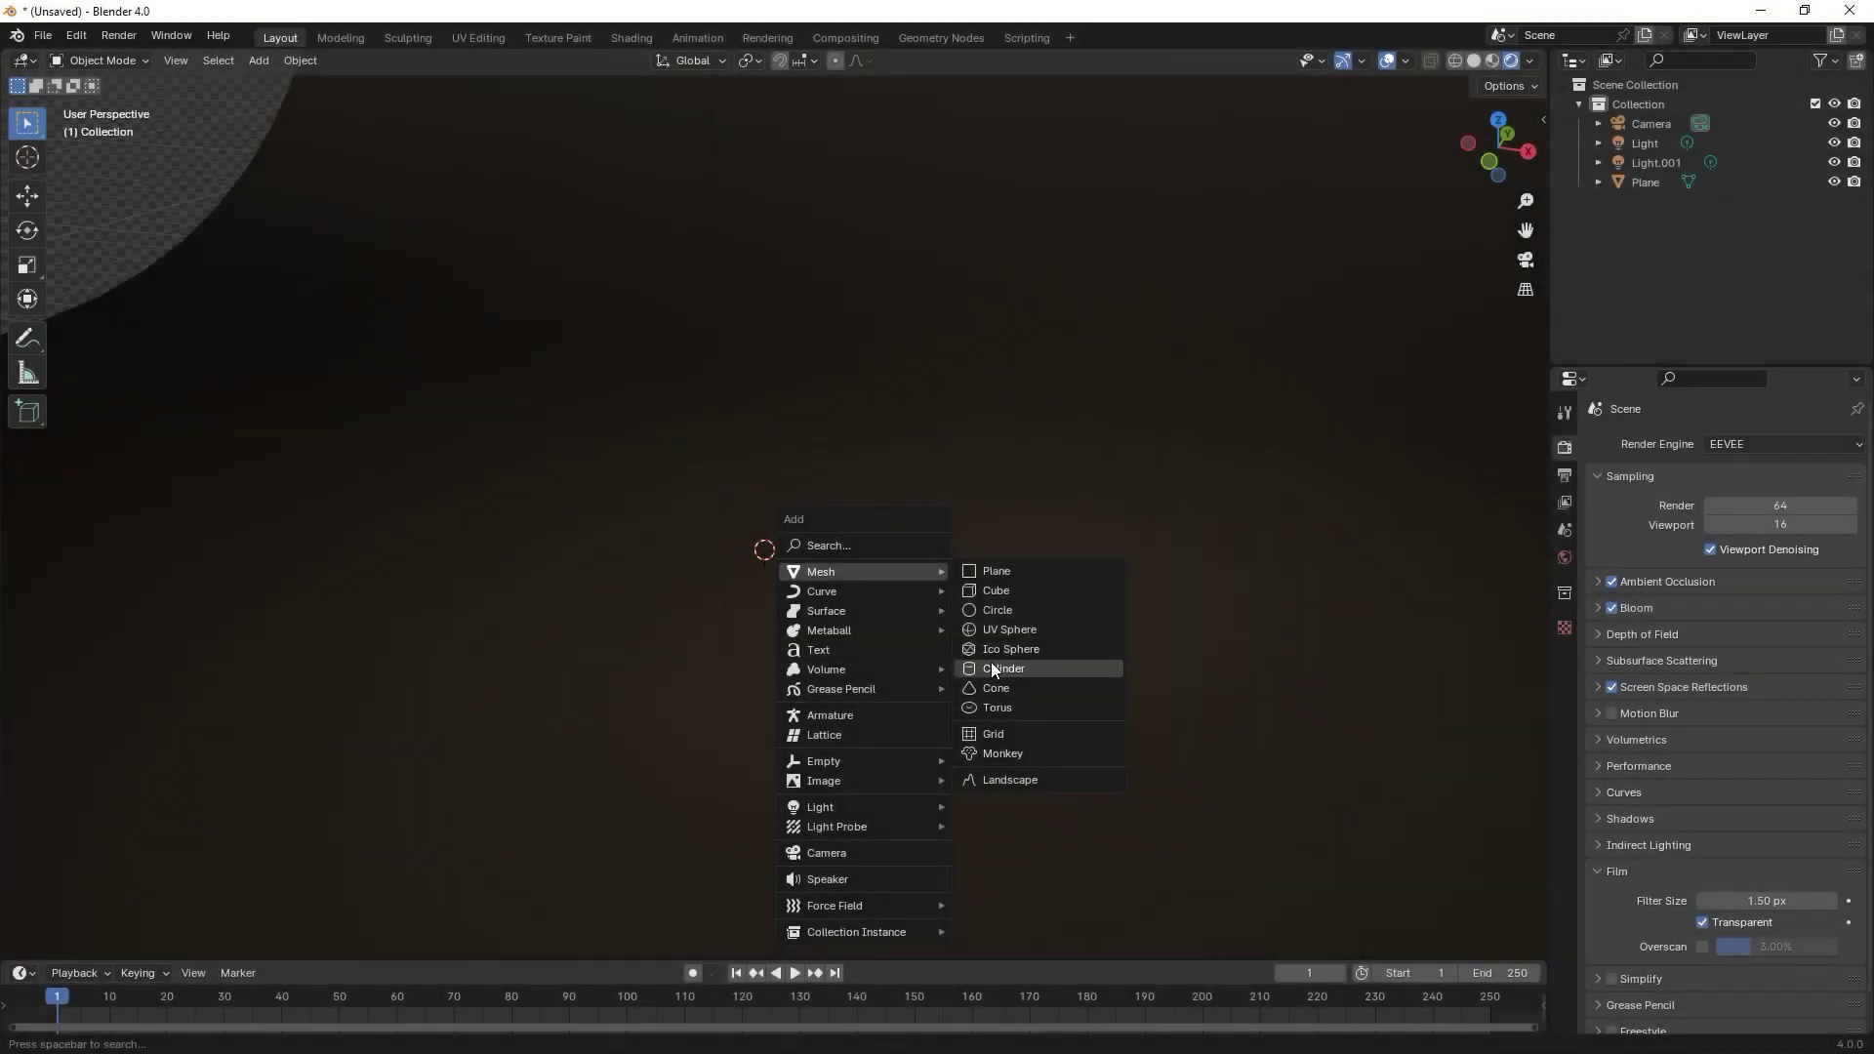
{"action": "left_click", "coordinate": [991, 668]}
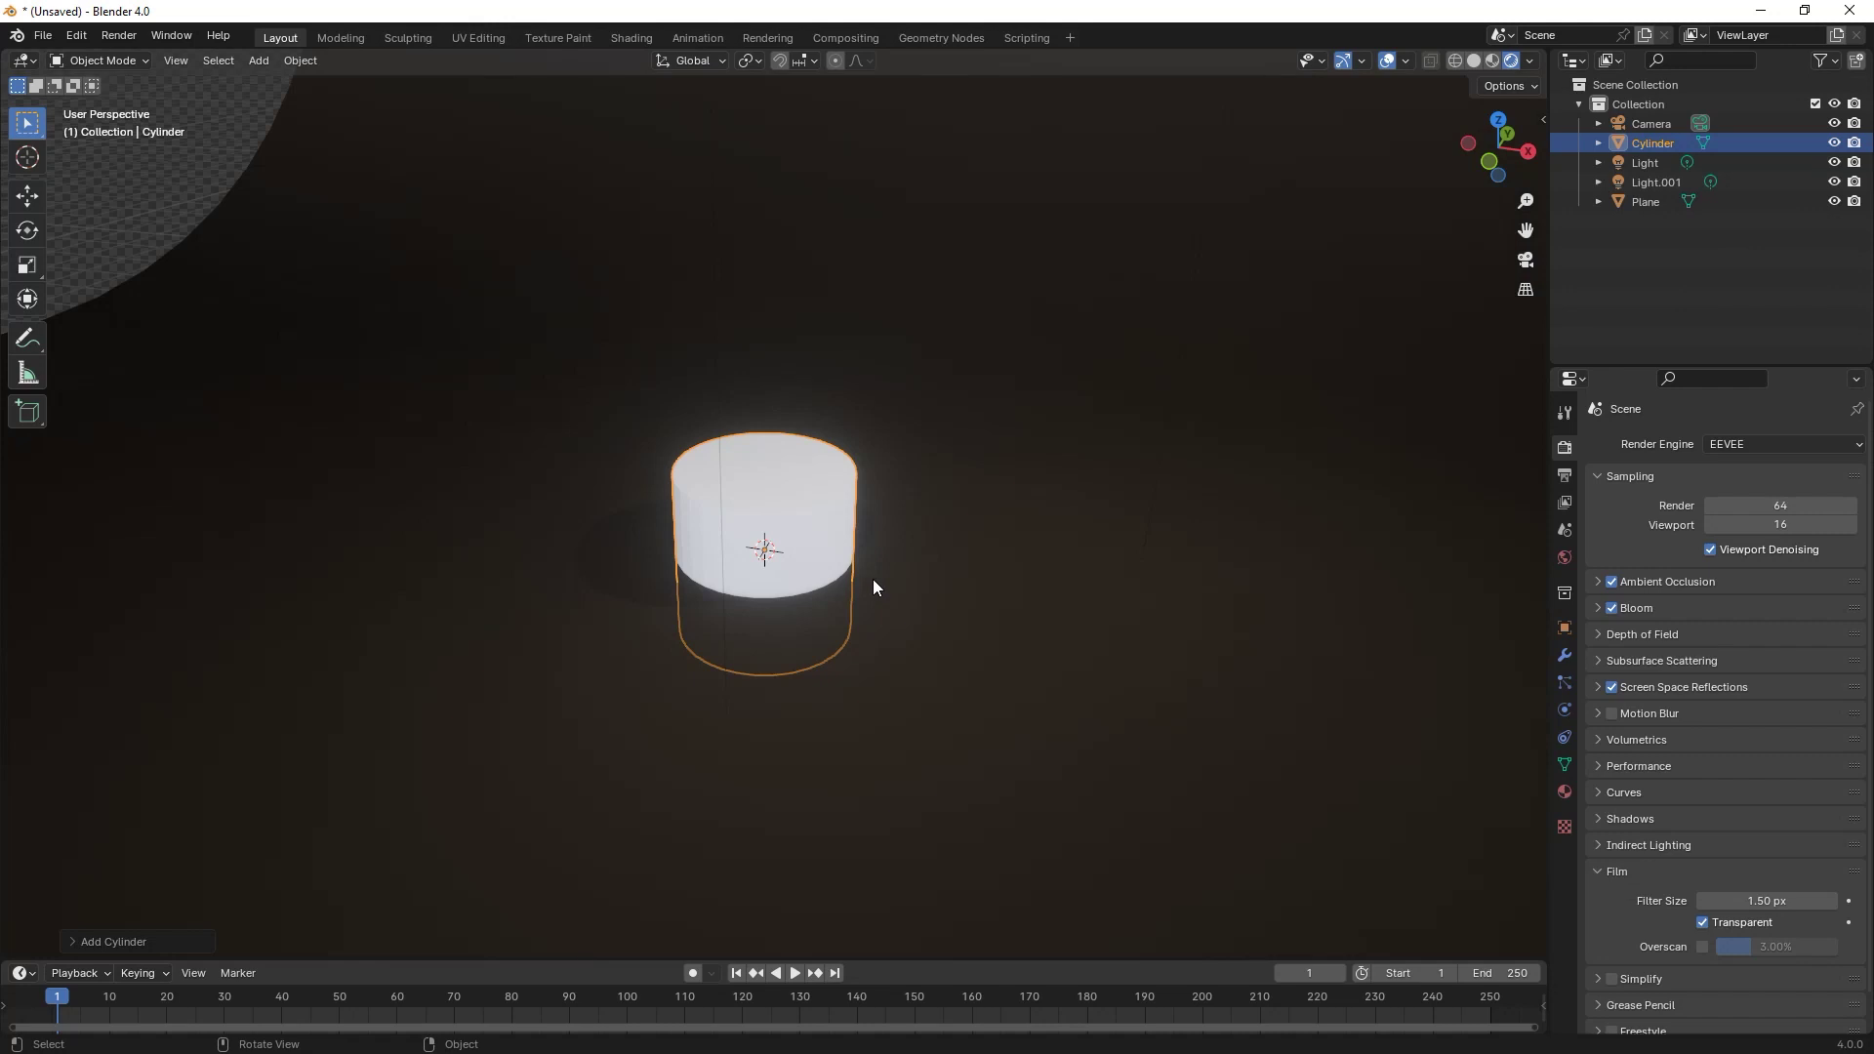
{"action": "key", "text": "Tab"}
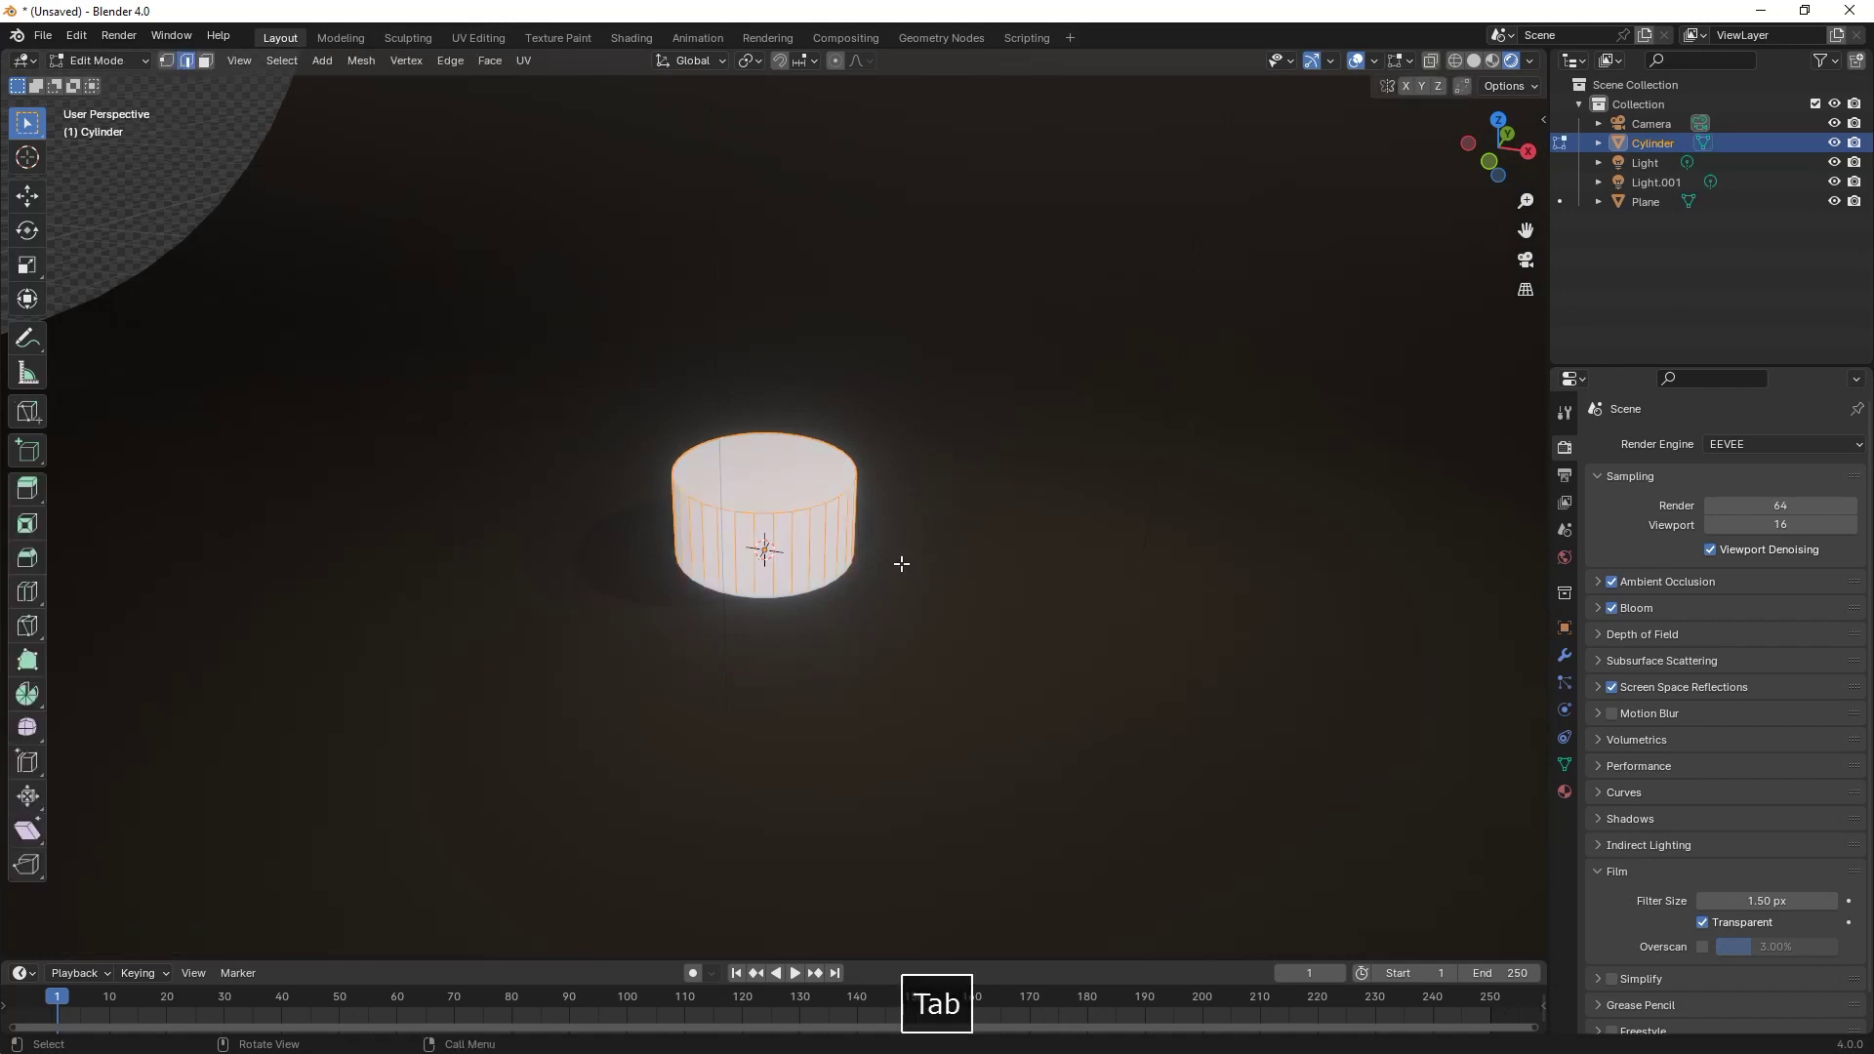
{"action": "key", "text": "s"}
{"action": "key", "text": "Return"}
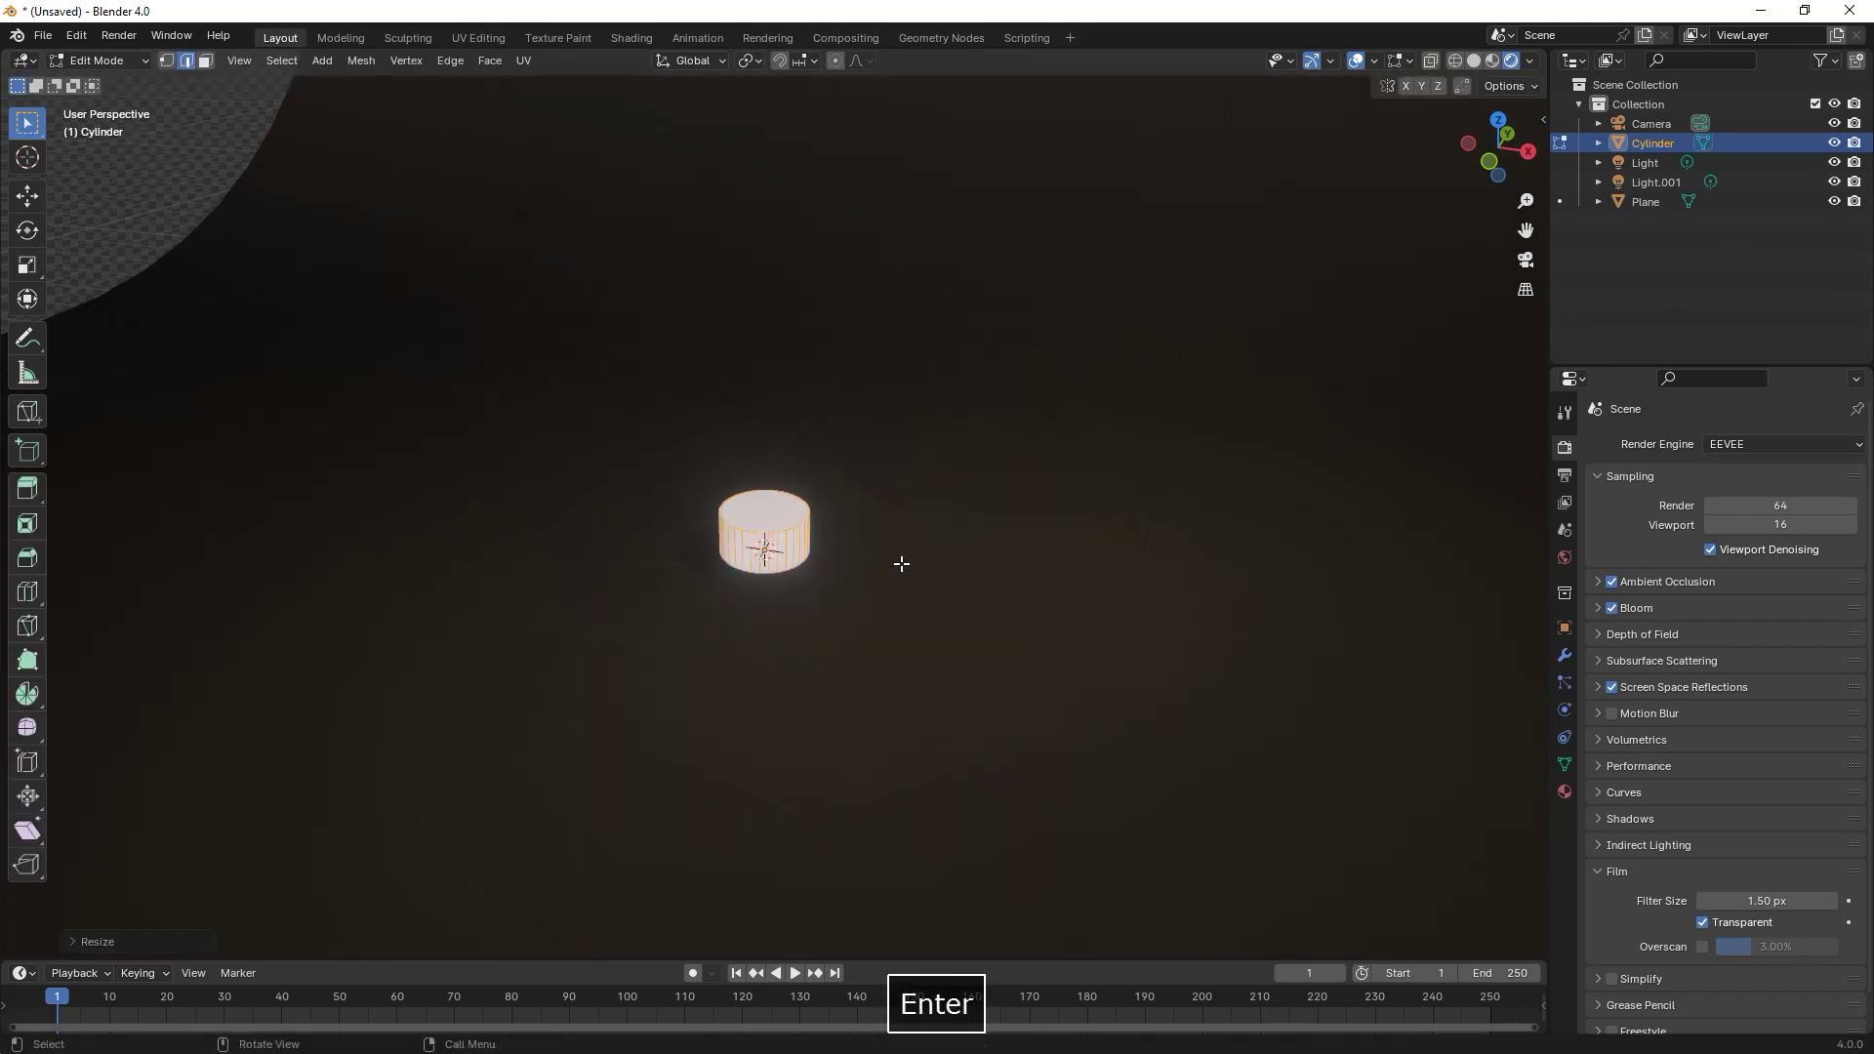
{"action": "key", "text": "Tab"}
- Raise the cylinder about 0.94 m and flatten it with a 0.1 Z scale
{"action": "key", "text": "g"}
{"action": "key", "text": "z"}
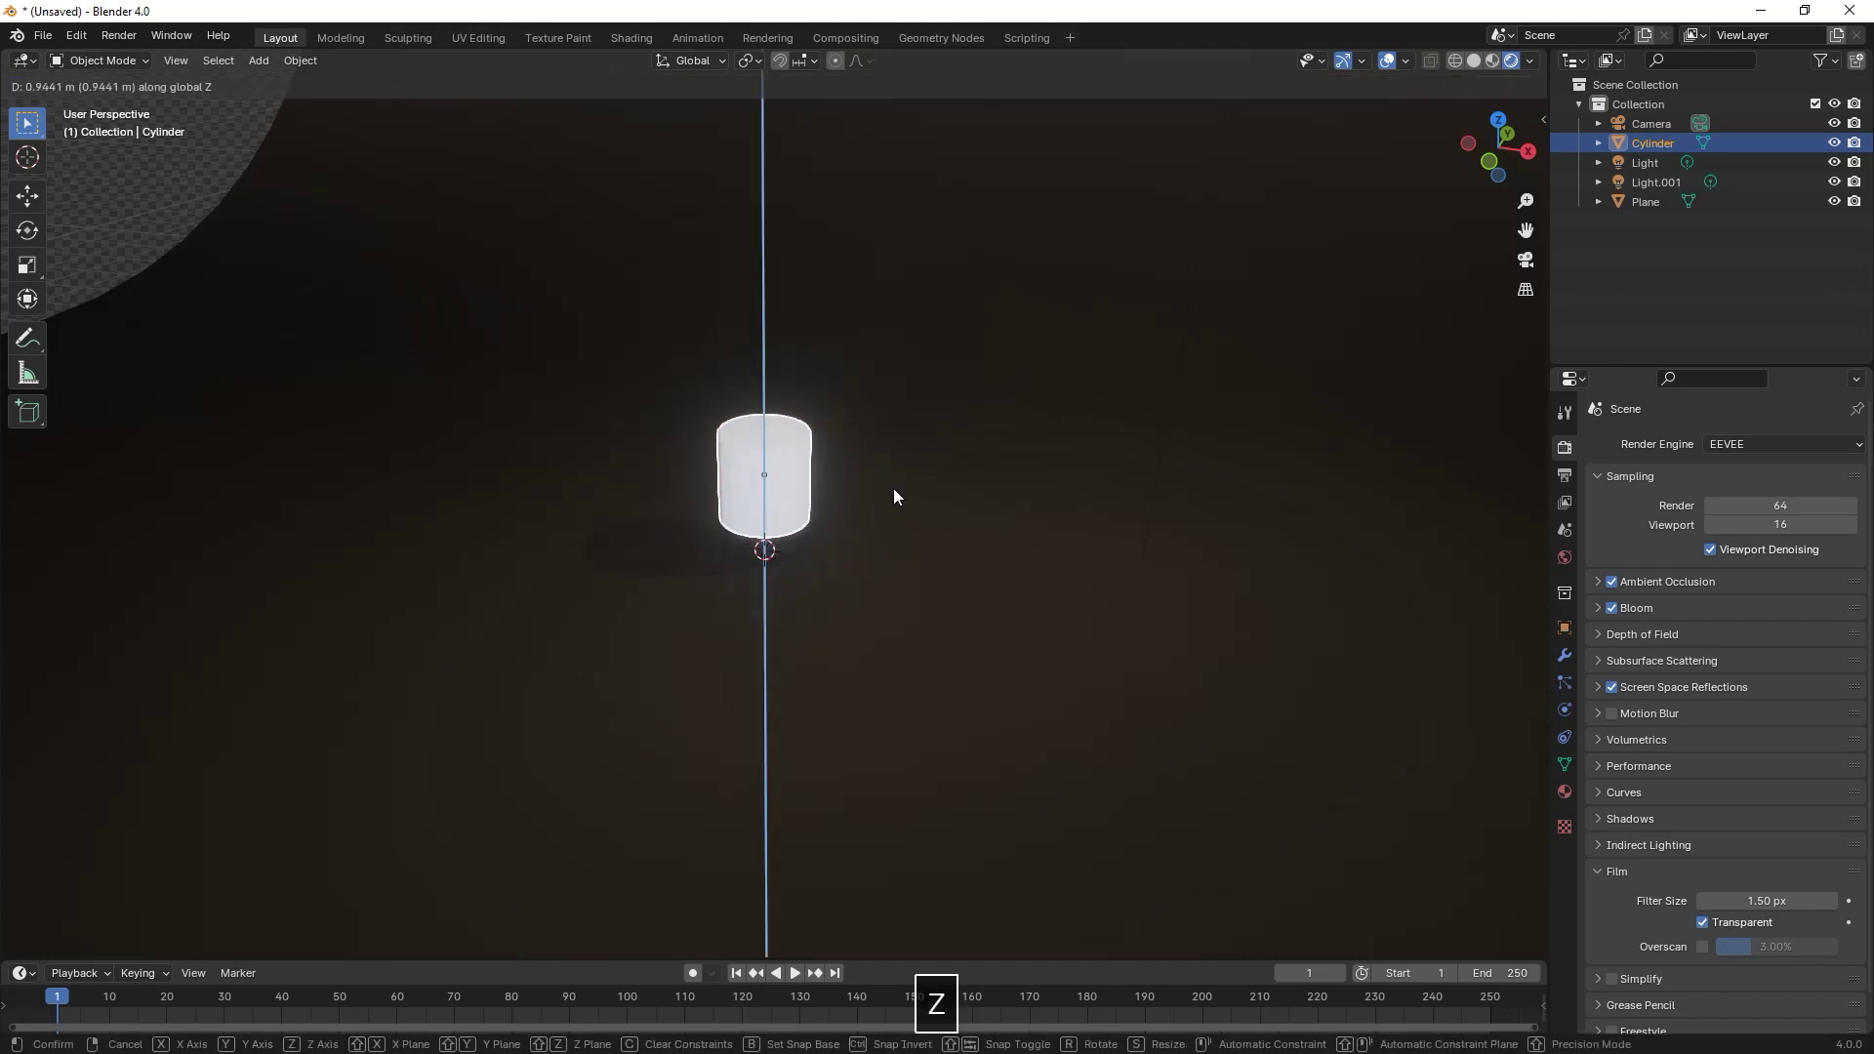
{"action": "left_click", "coordinate": [893, 488]}
{"action": "key", "text": "Tab"}
{"action": "type", "text": "sz."}
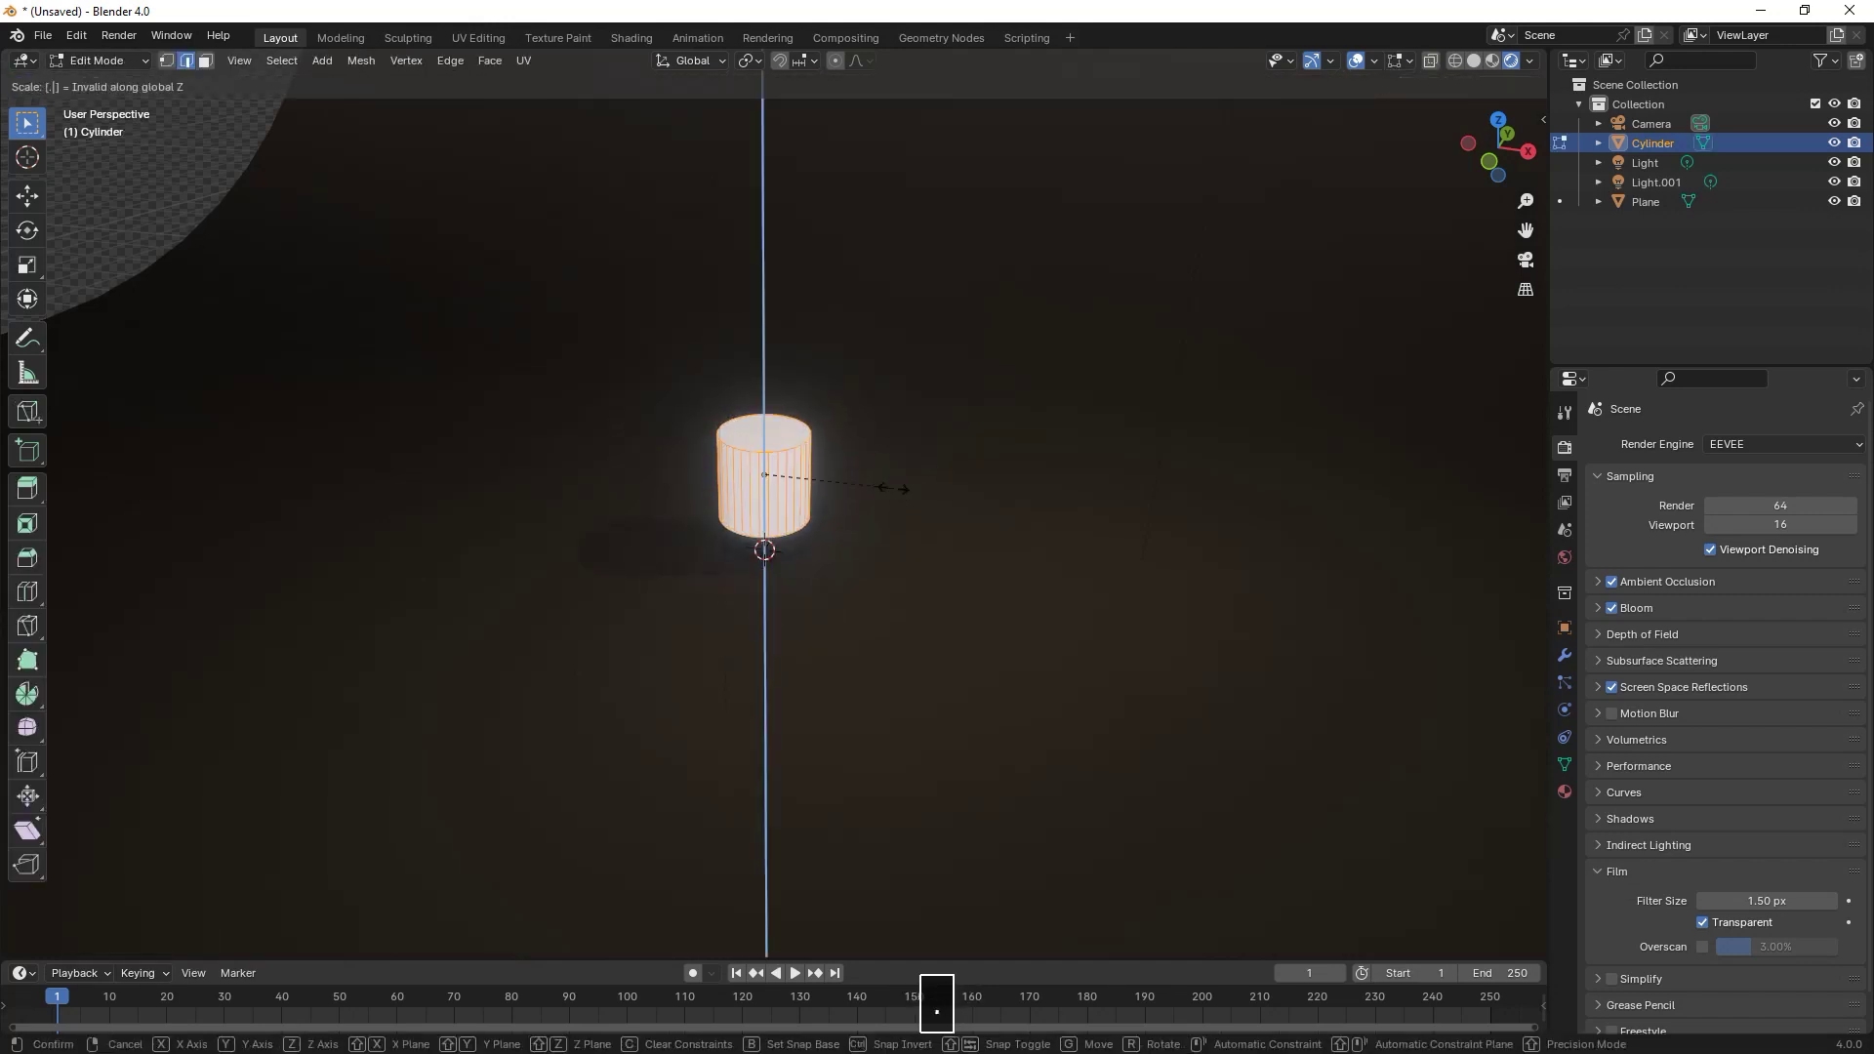
{"action": "type", "text": "1"}
{"action": "key", "text": "Return"}
{"action": "key", "text": "Tab"}
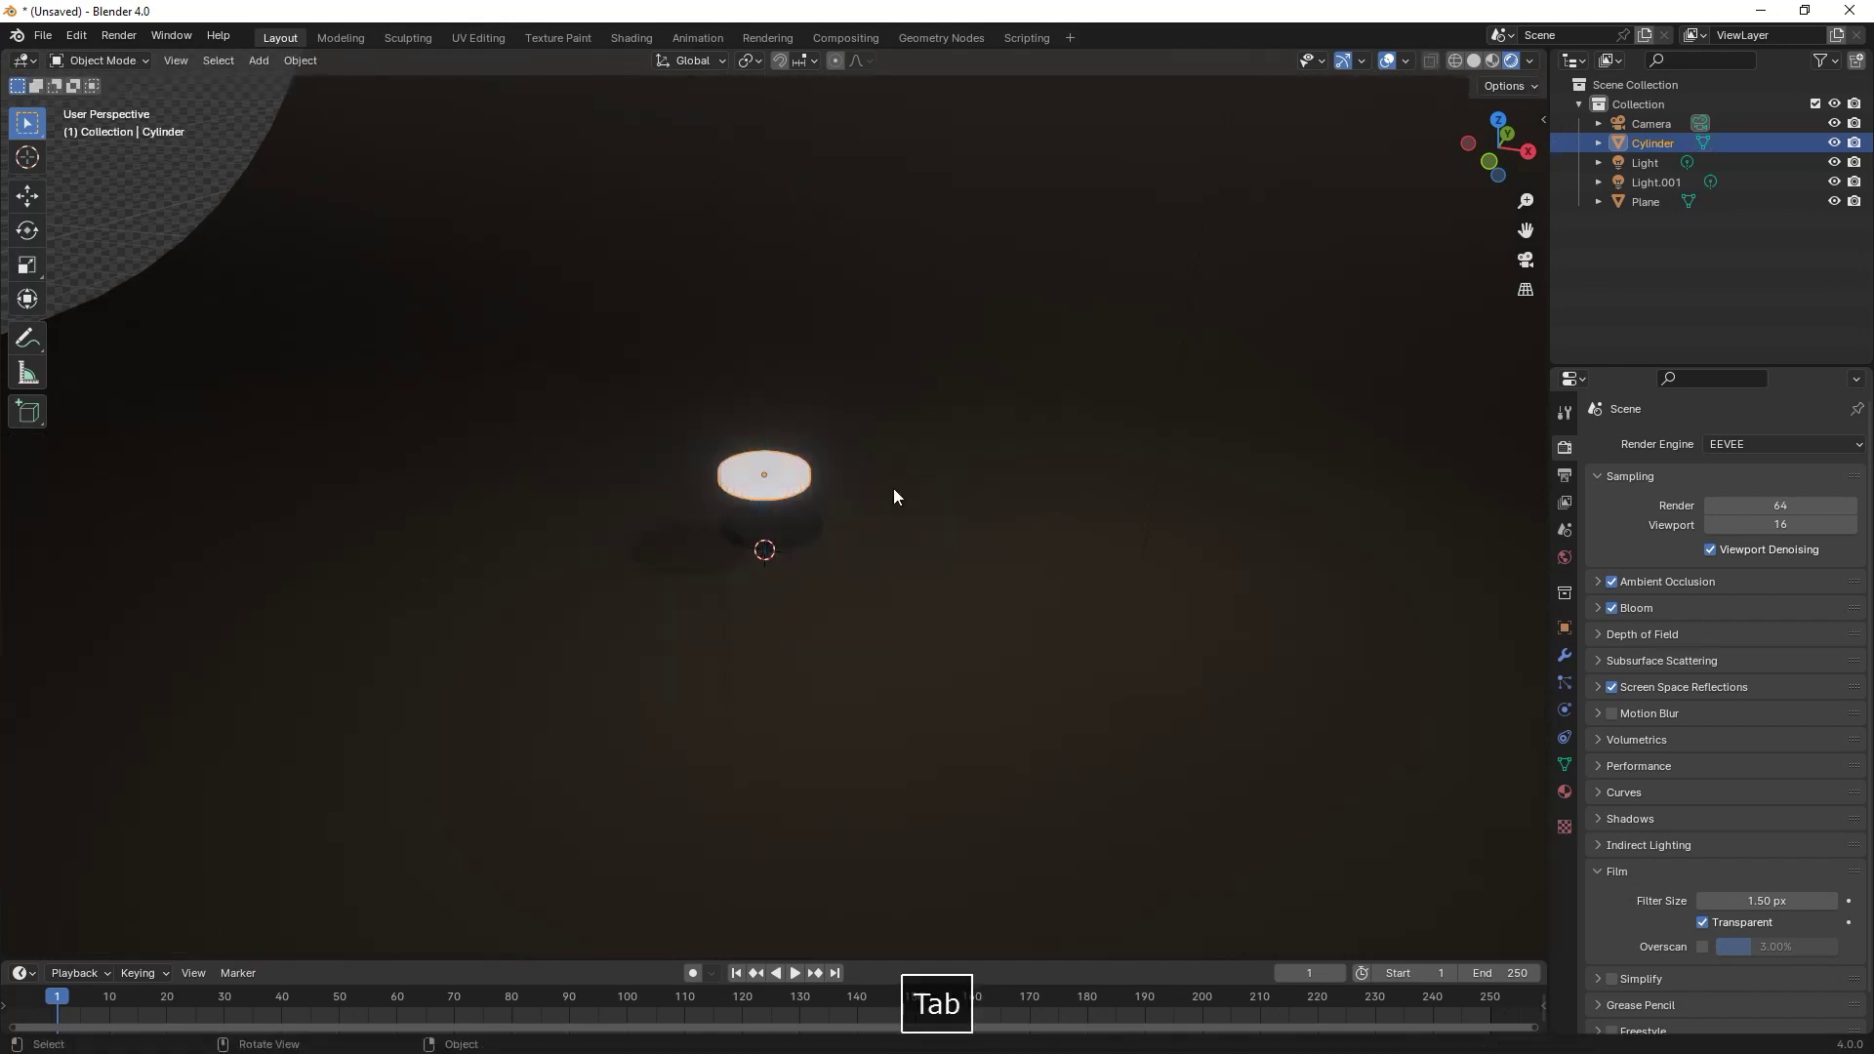
{"action": "middle_click_drag", "start_coordinate": [882, 490], "coordinate": [882, 502], "text": "shift"}
- Isolate the disk in local view and inset its top face
{"action": "key", "text": "slash"}
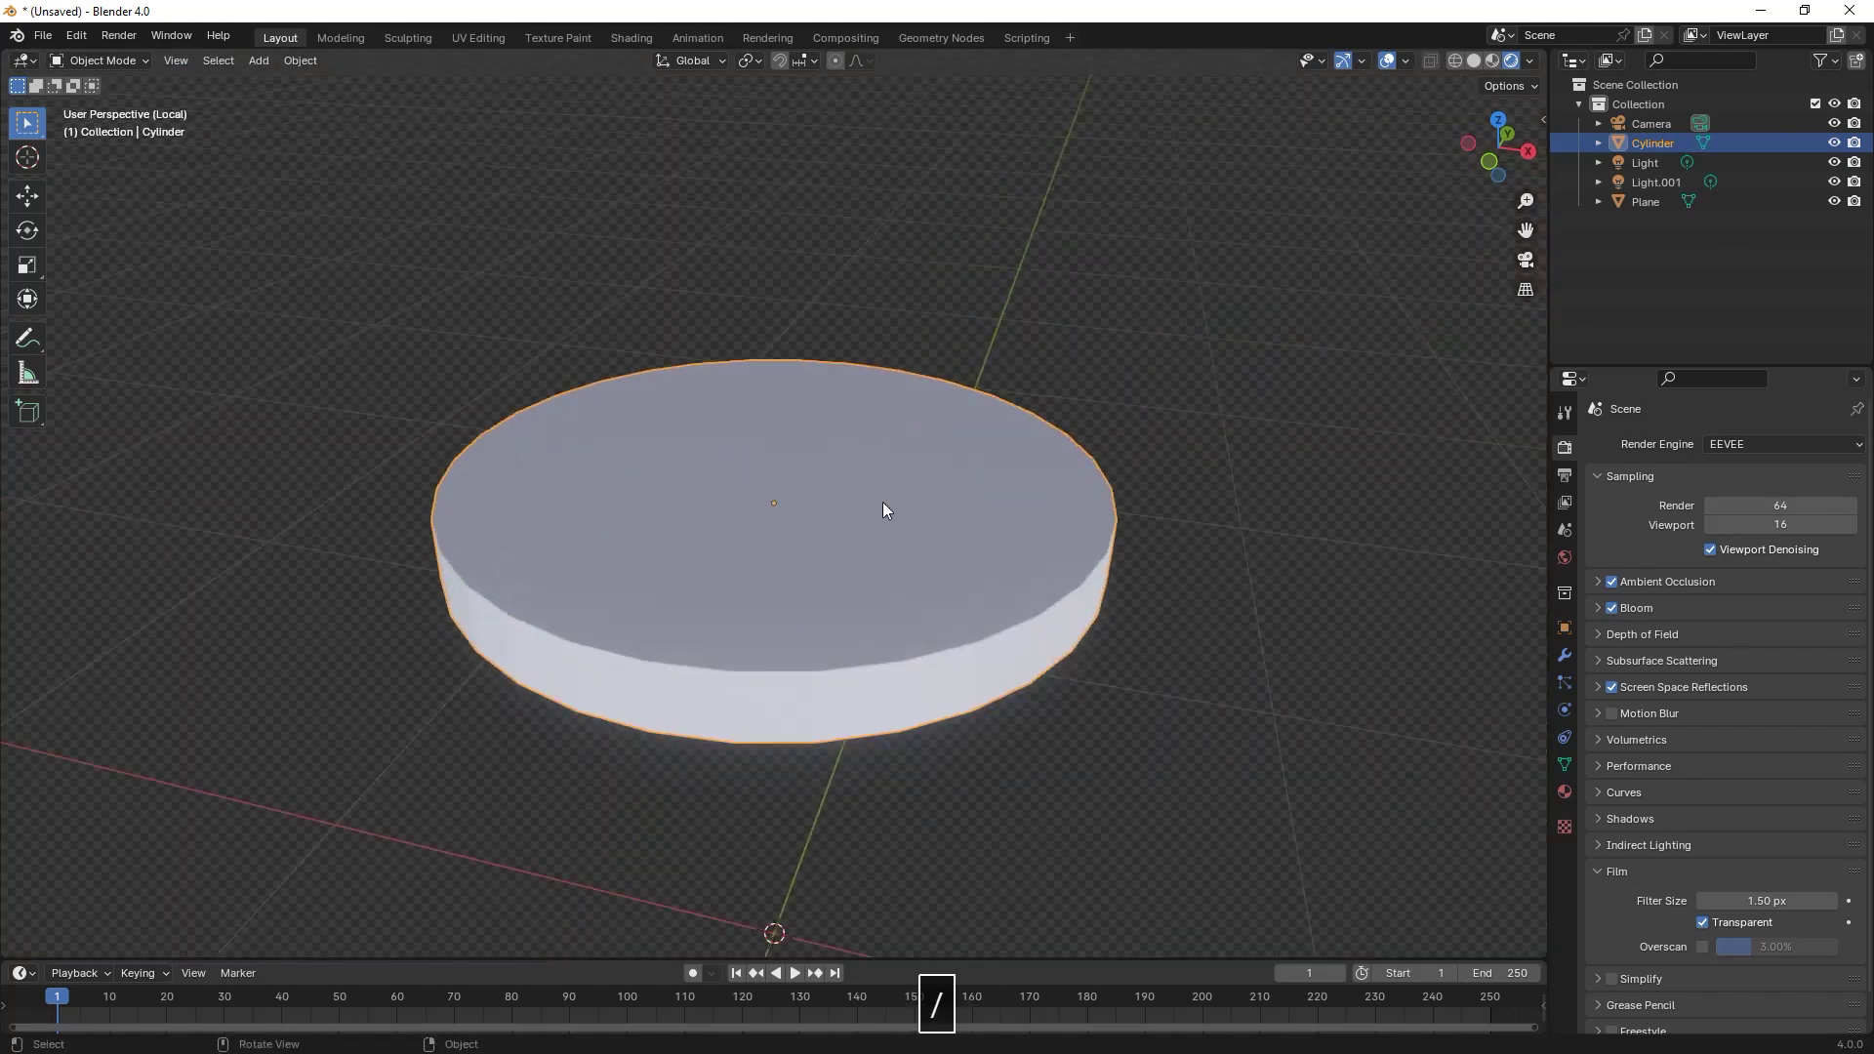
{"action": "key", "text": "Tab"}
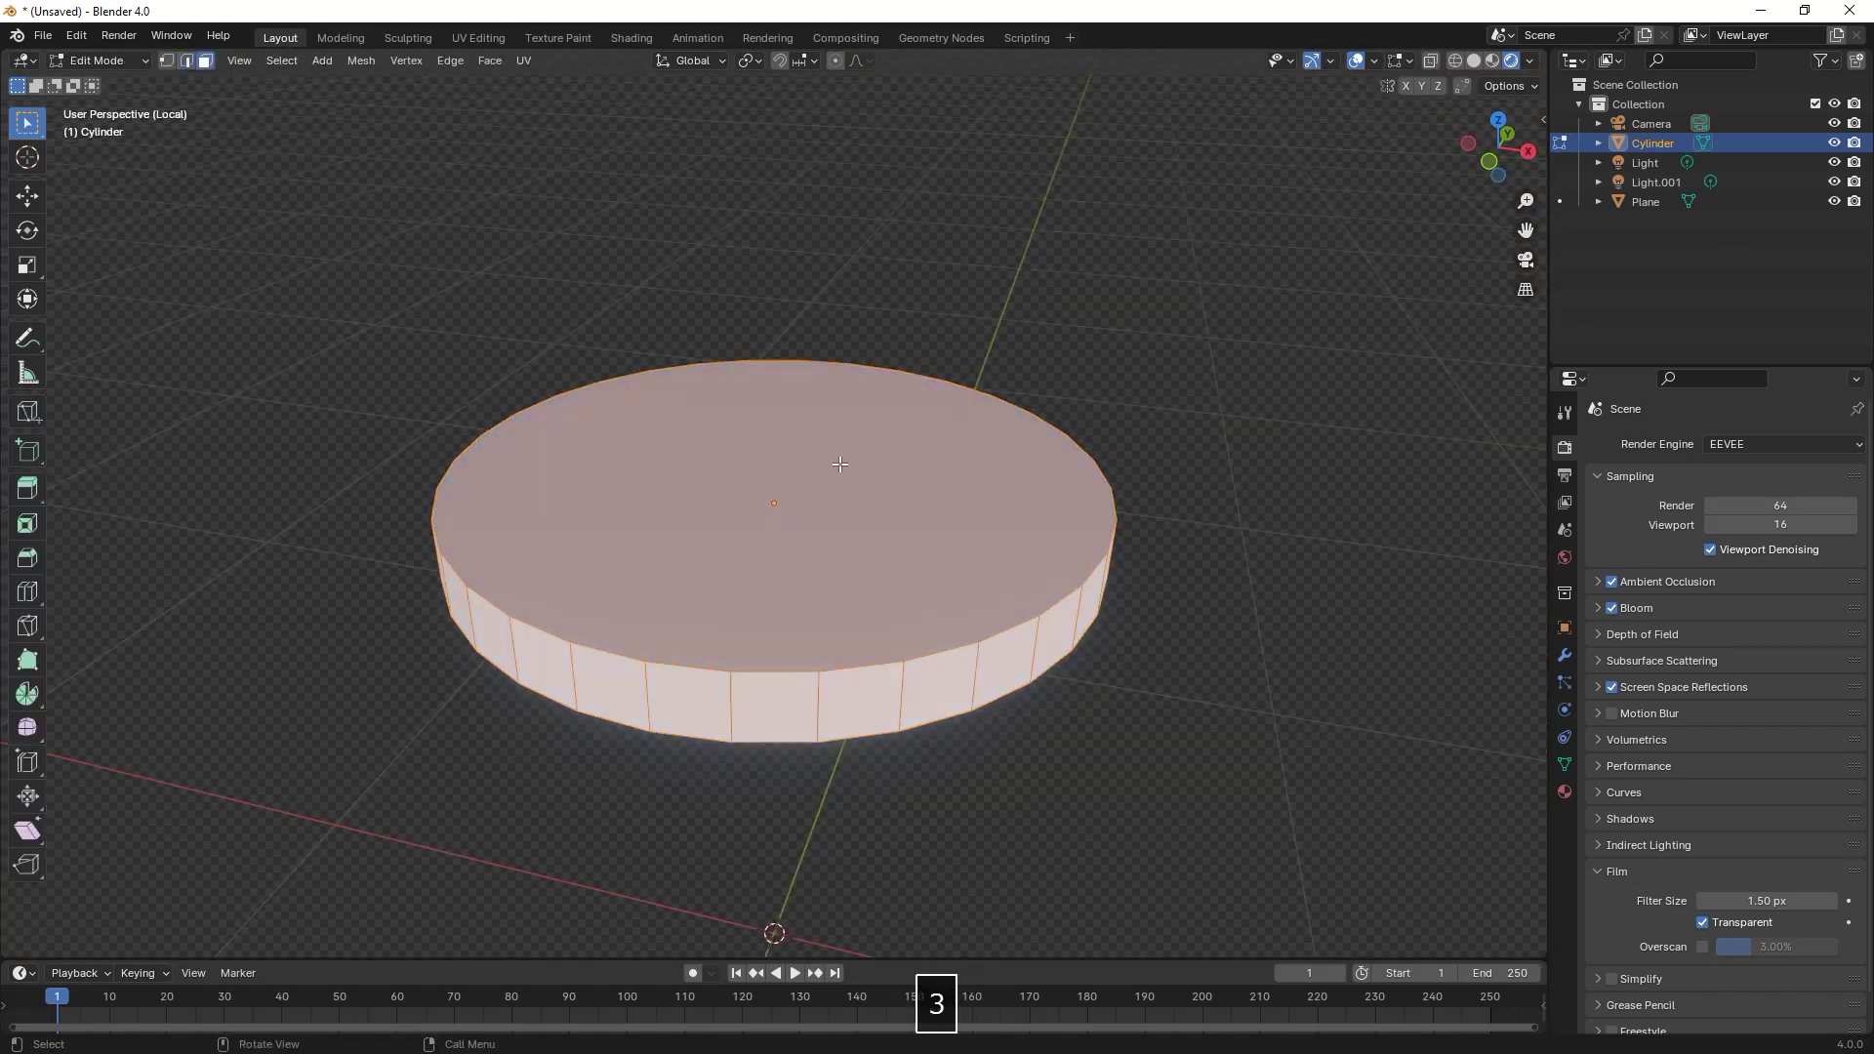
{"action": "key", "text": "alt+a"}
{"action": "left_click", "coordinate": [869, 452]}
{"action": "middle_click_drag", "start_coordinate": [839, 464], "coordinate": [1068, 541]}
{"action": "key", "text": "i"}
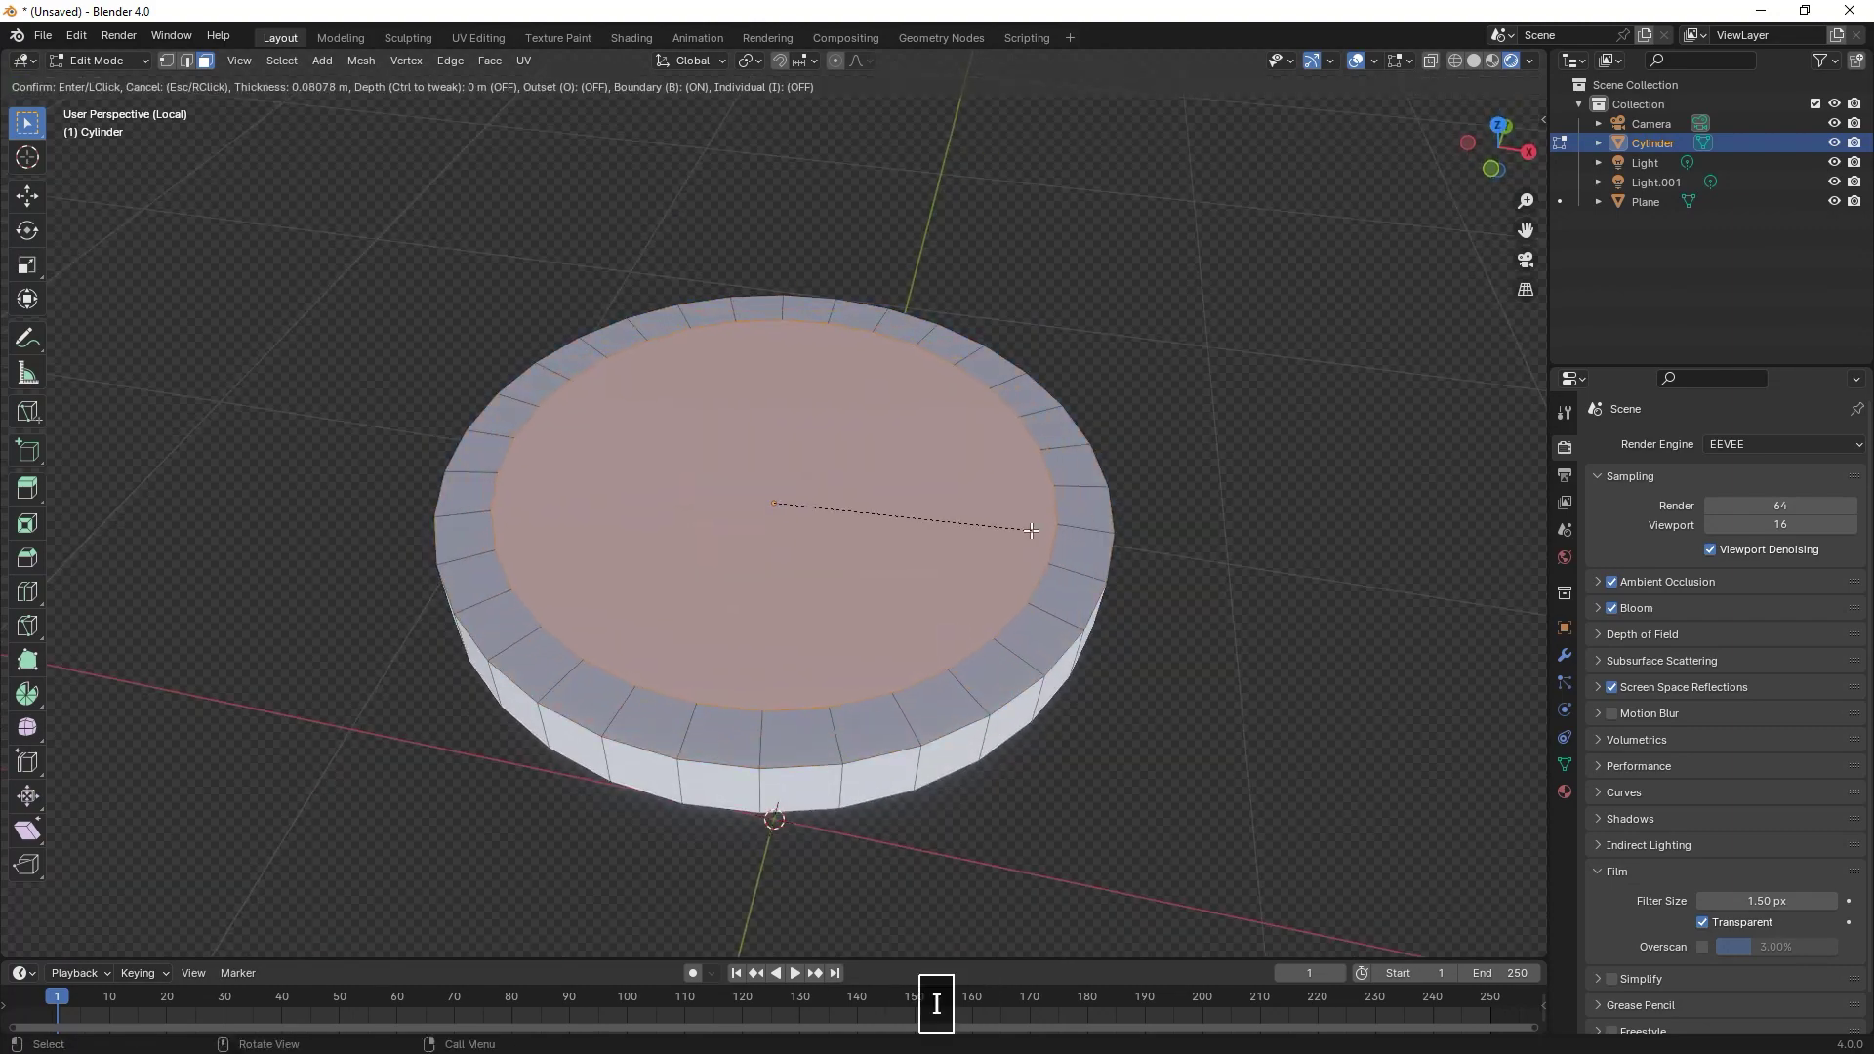
{"action": "left_click", "coordinate": [1032, 530]}
- Push the inset centre face down along its normals, then select the inner and outer rim loops
{"action": "right_click", "coordinate": [886, 488]}
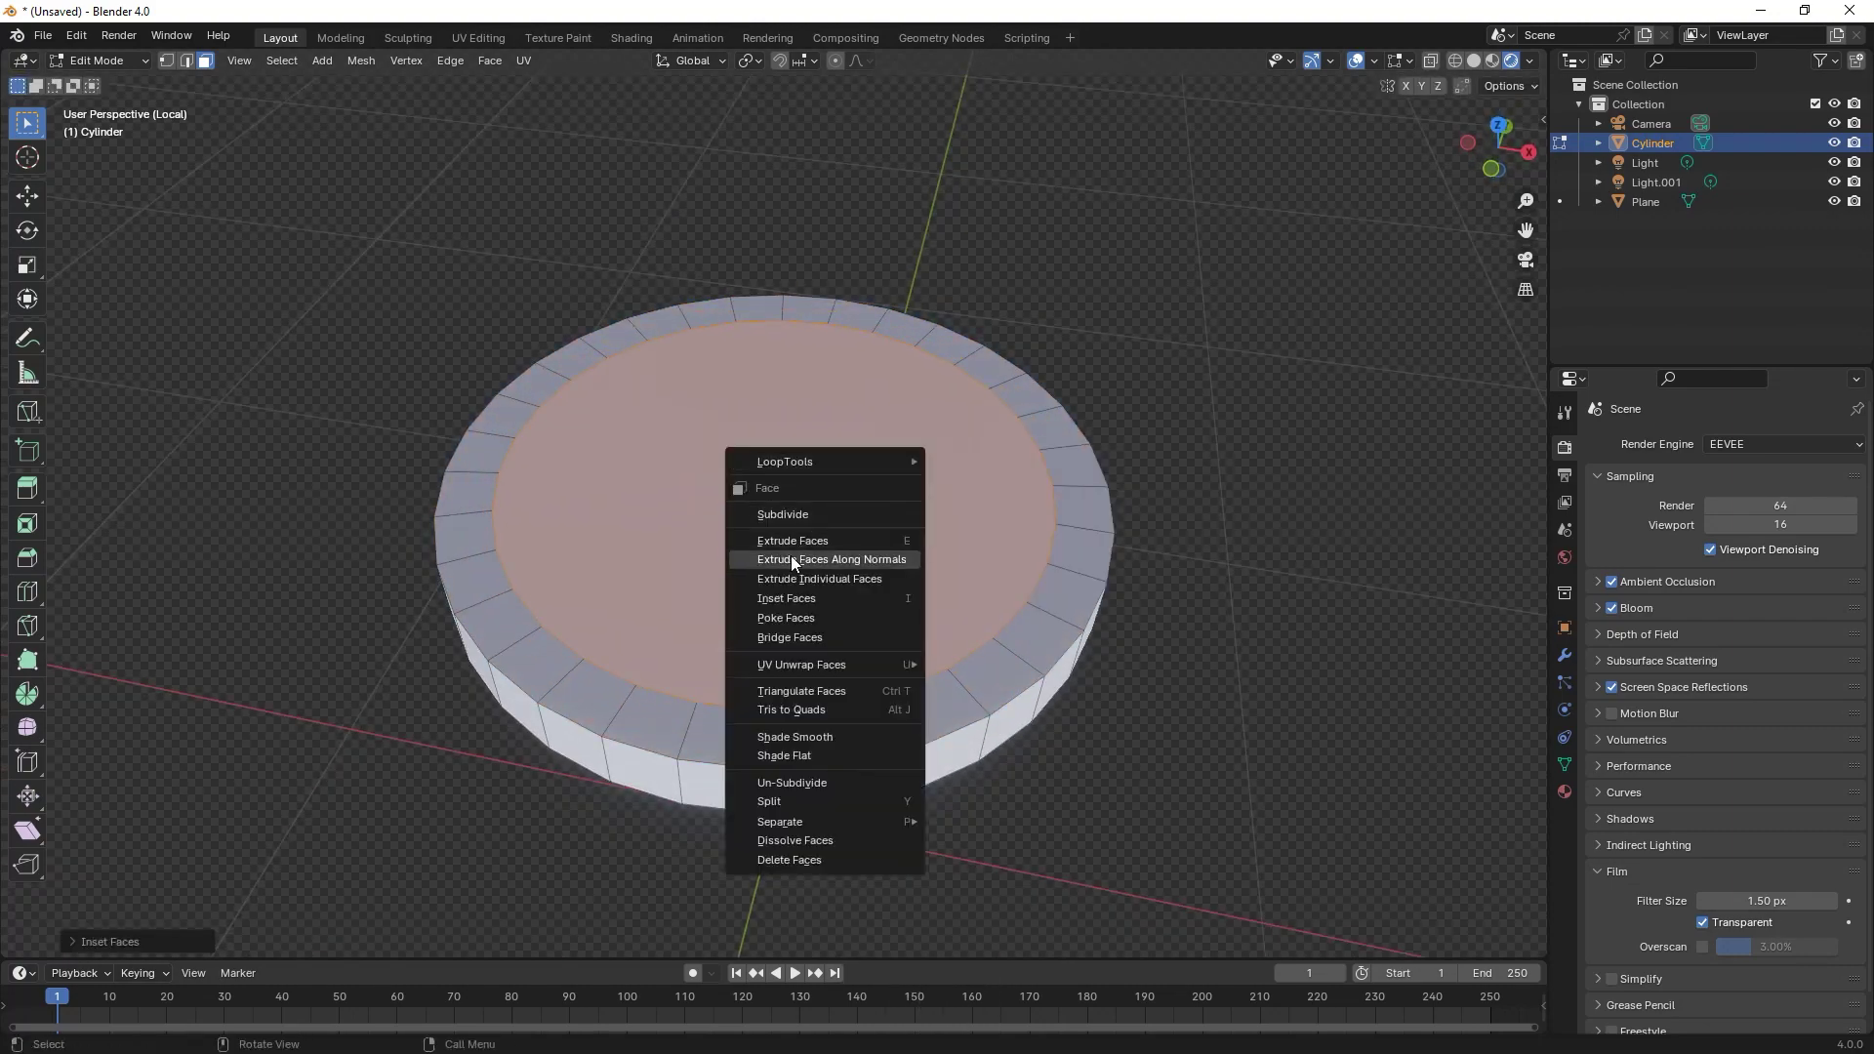
{"action": "left_click", "coordinate": [823, 558]}
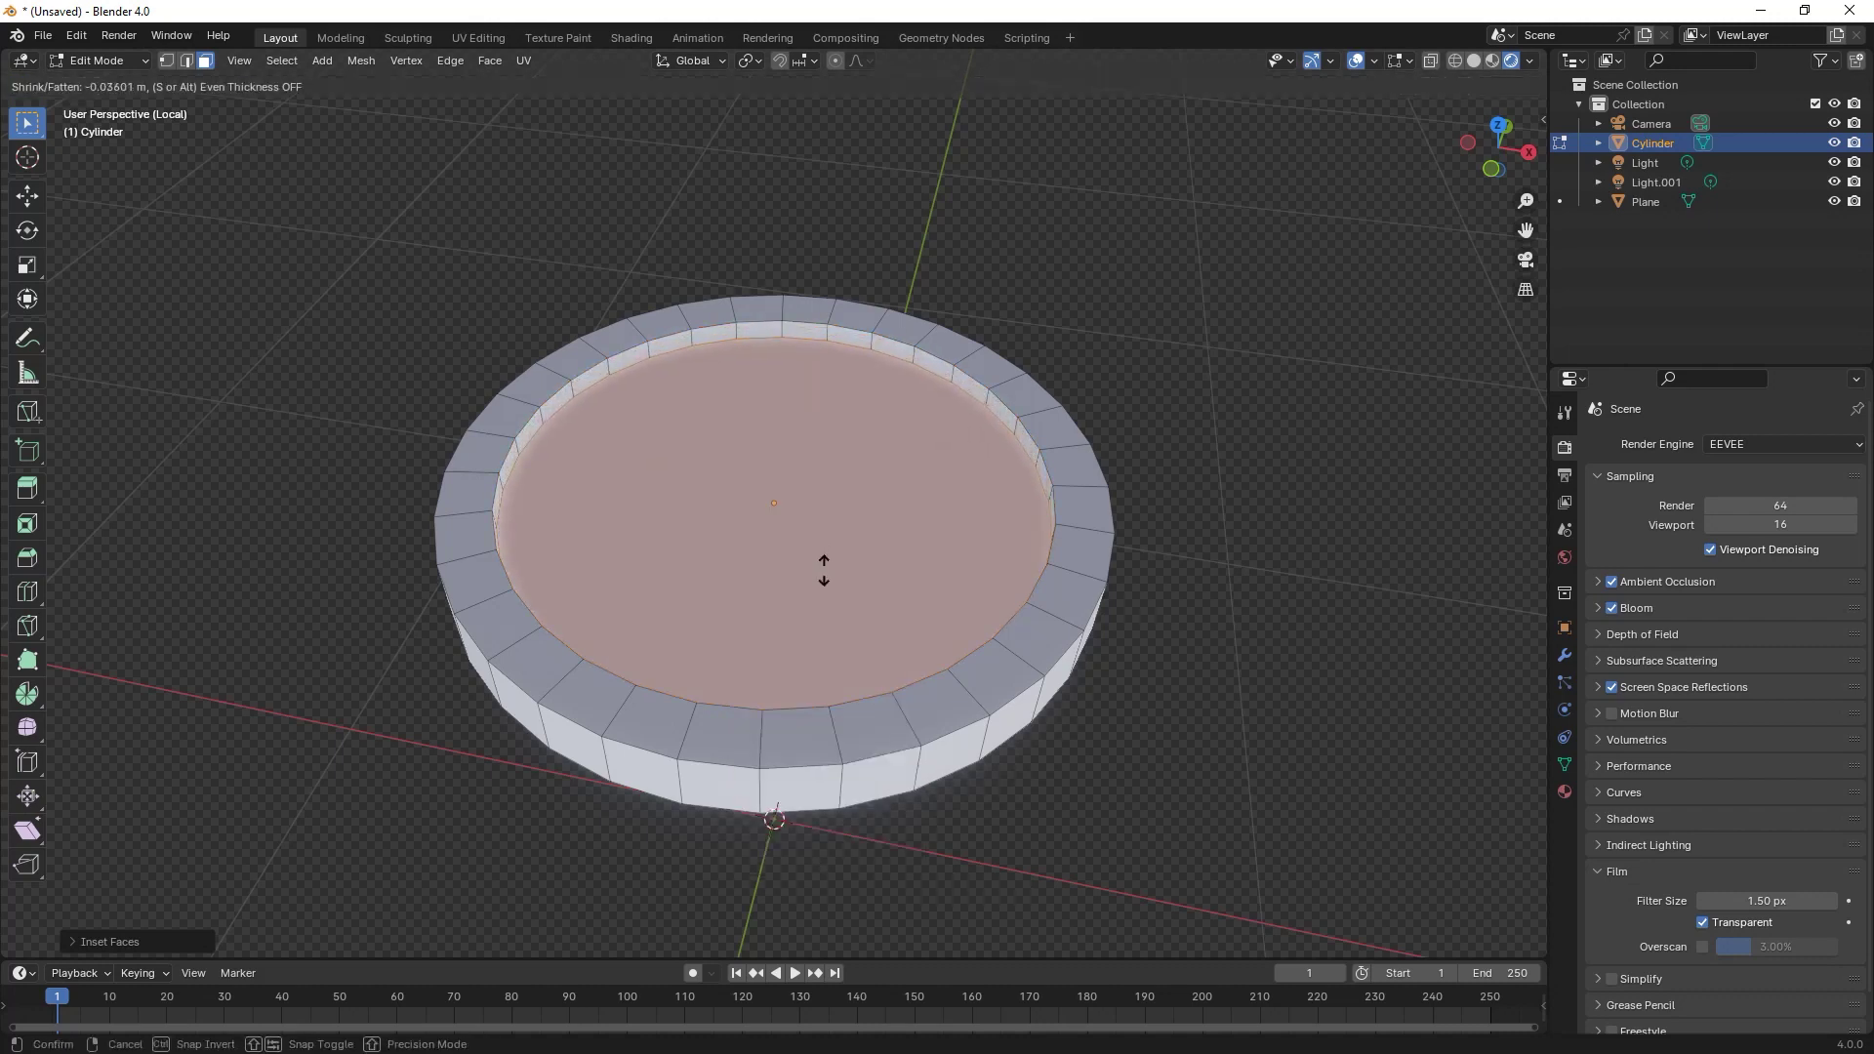
{"action": "left_click", "coordinate": [825, 569]}
{"action": "key", "text": "2"}
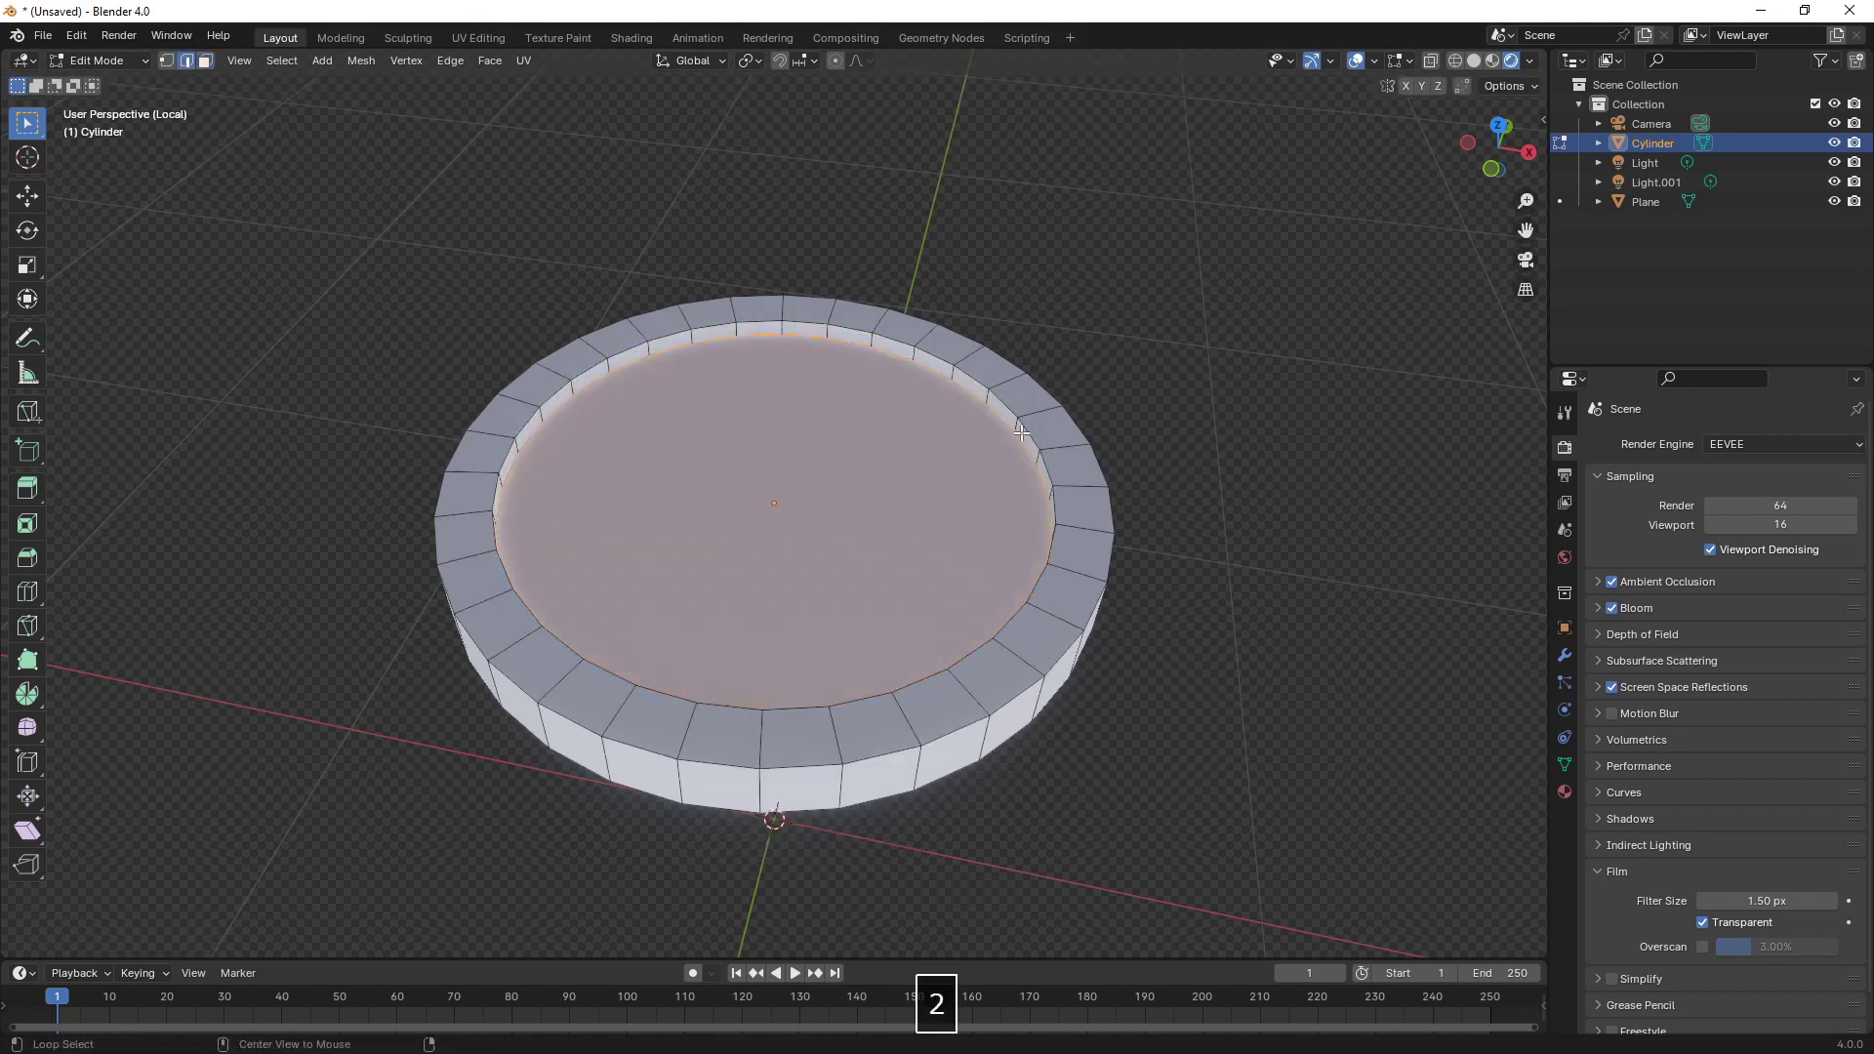
{"action": "left_click", "coordinate": [1030, 431], "text": "alt"}
{"action": "left_click", "coordinate": [1071, 427], "text": "alt+shift"}
- Bevel the two rim edge loops with a single segment
{"action": "middle_click_drag", "start_coordinate": [1072, 427], "coordinate": [1137, 571]}
{"action": "key", "text": "ctrl+b"}
{"action": "scroll", "coordinate": [1164, 570], "scroll_direction": "down", "scroll_amount": 5}
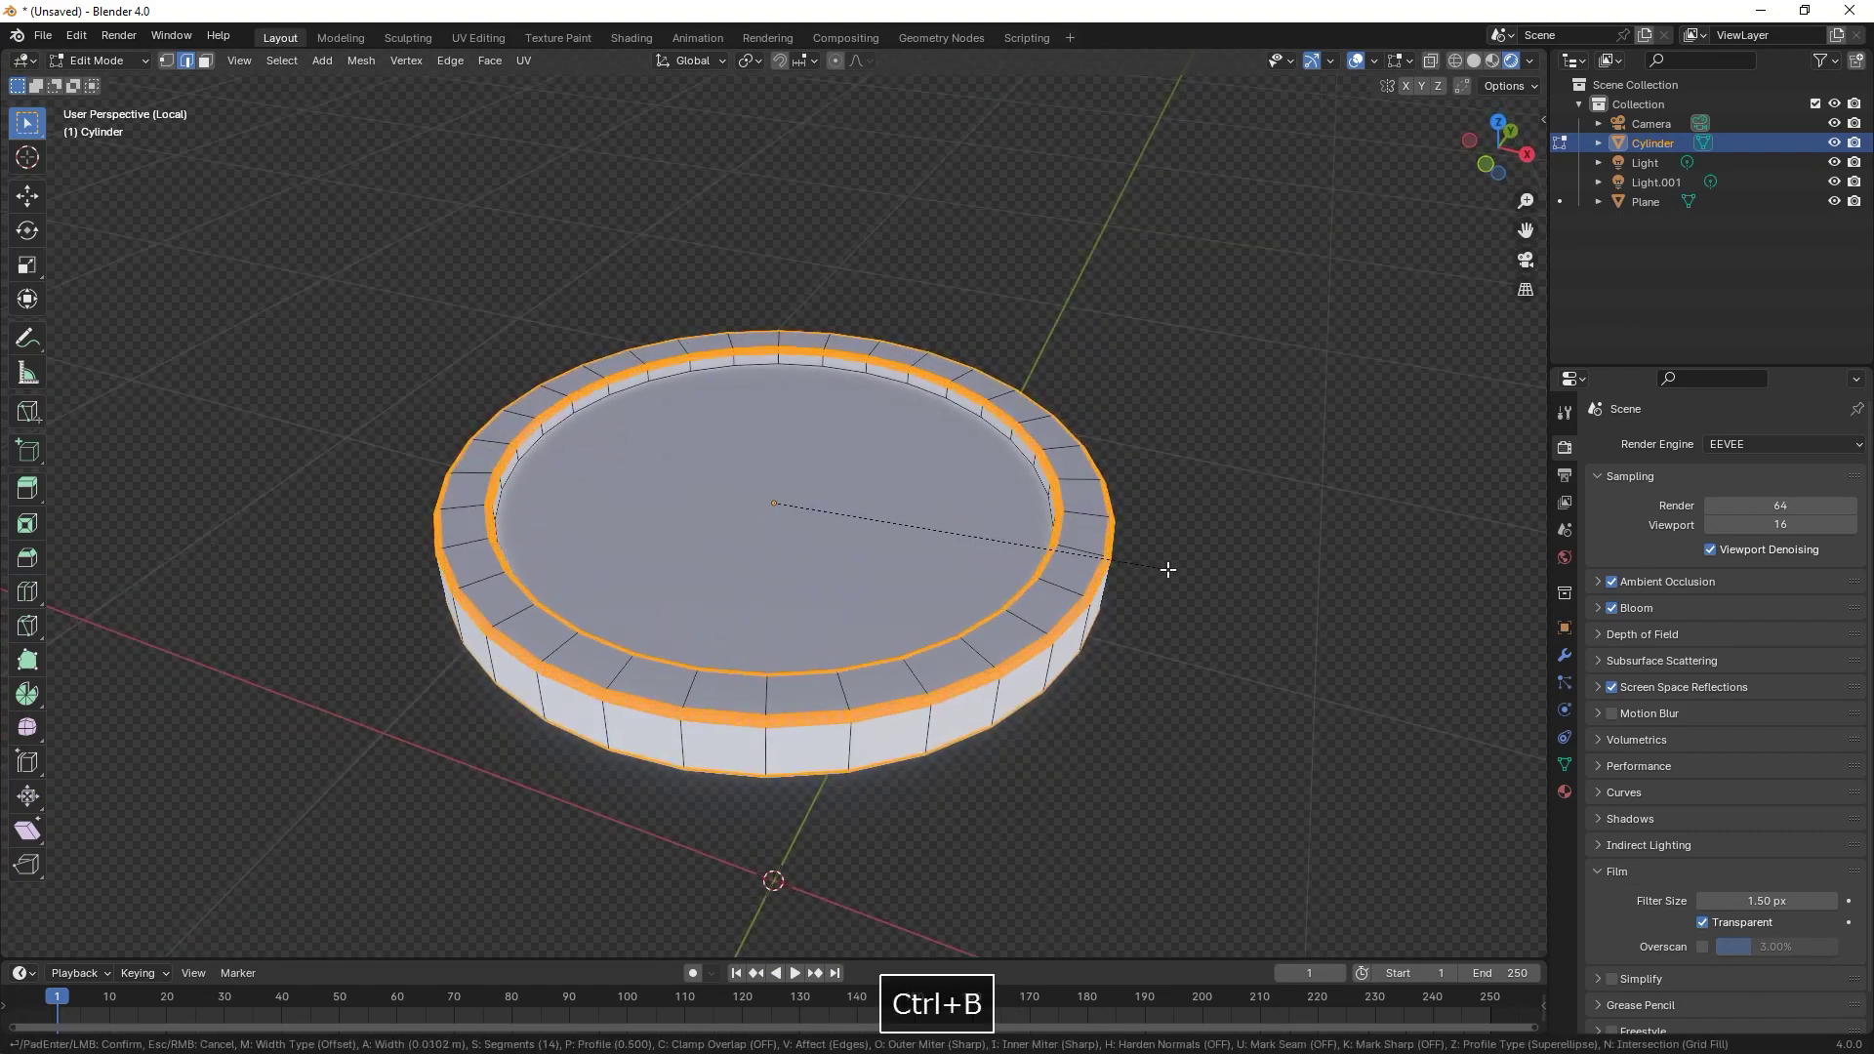
{"action": "scroll", "coordinate": [1169, 570], "scroll_direction": "down", "scroll_amount": 1}
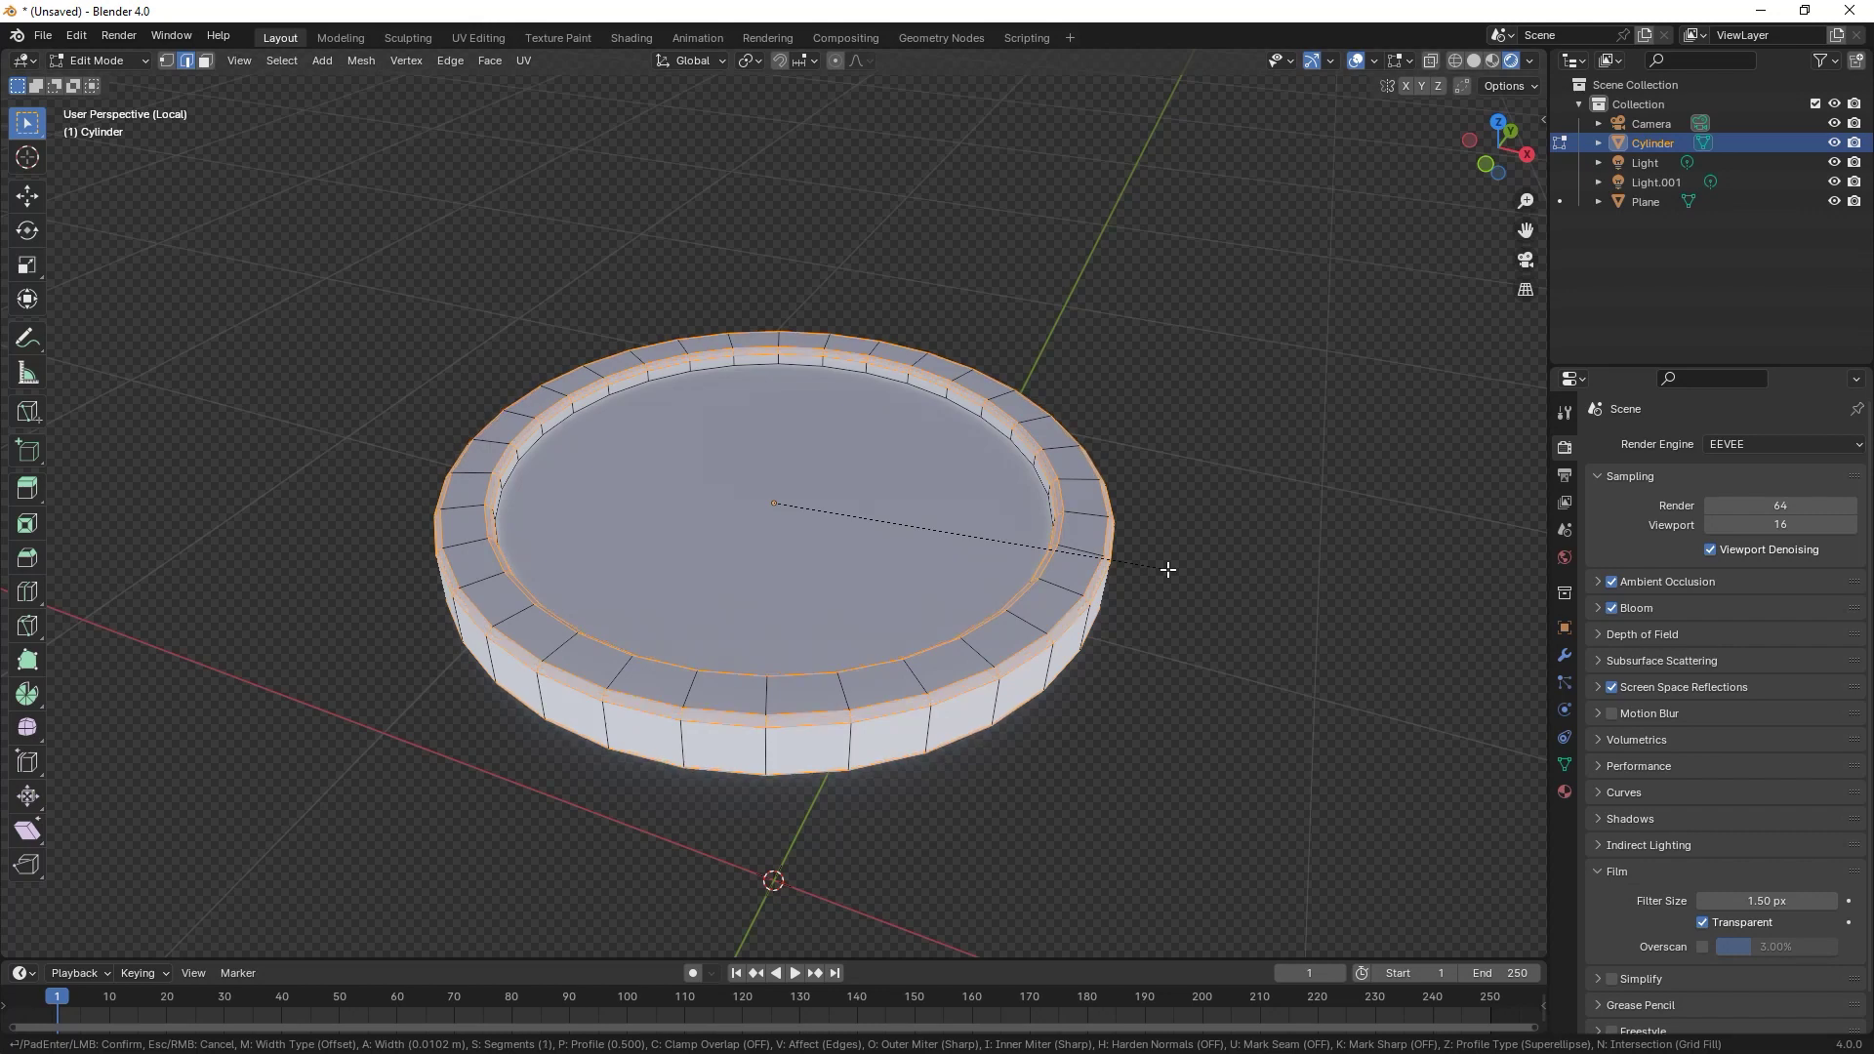
{"action": "left_click", "coordinate": [1168, 570]}
{"action": "middle_click_drag", "start_coordinate": [1022, 500], "coordinate": [1016, 522]}
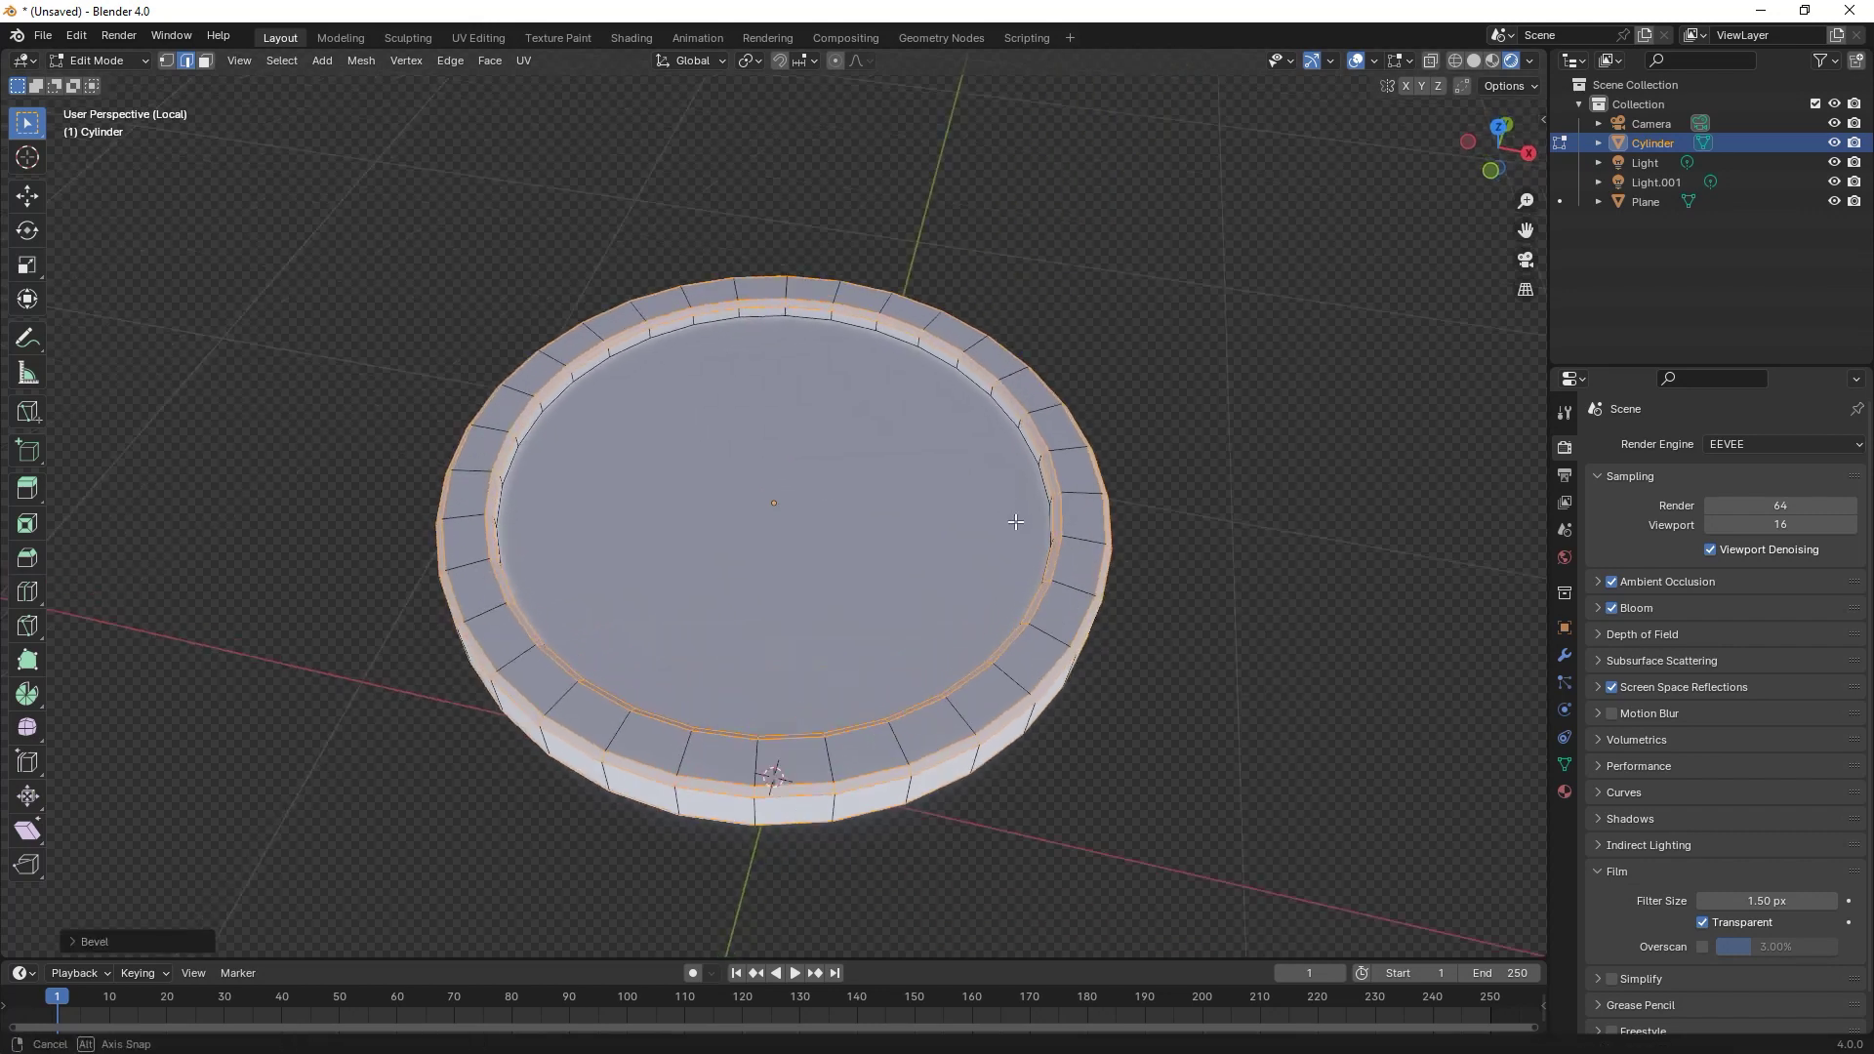
- Exit local view and Edit Mode back to the full scene
{"action": "key", "text": "KP_Divide"}
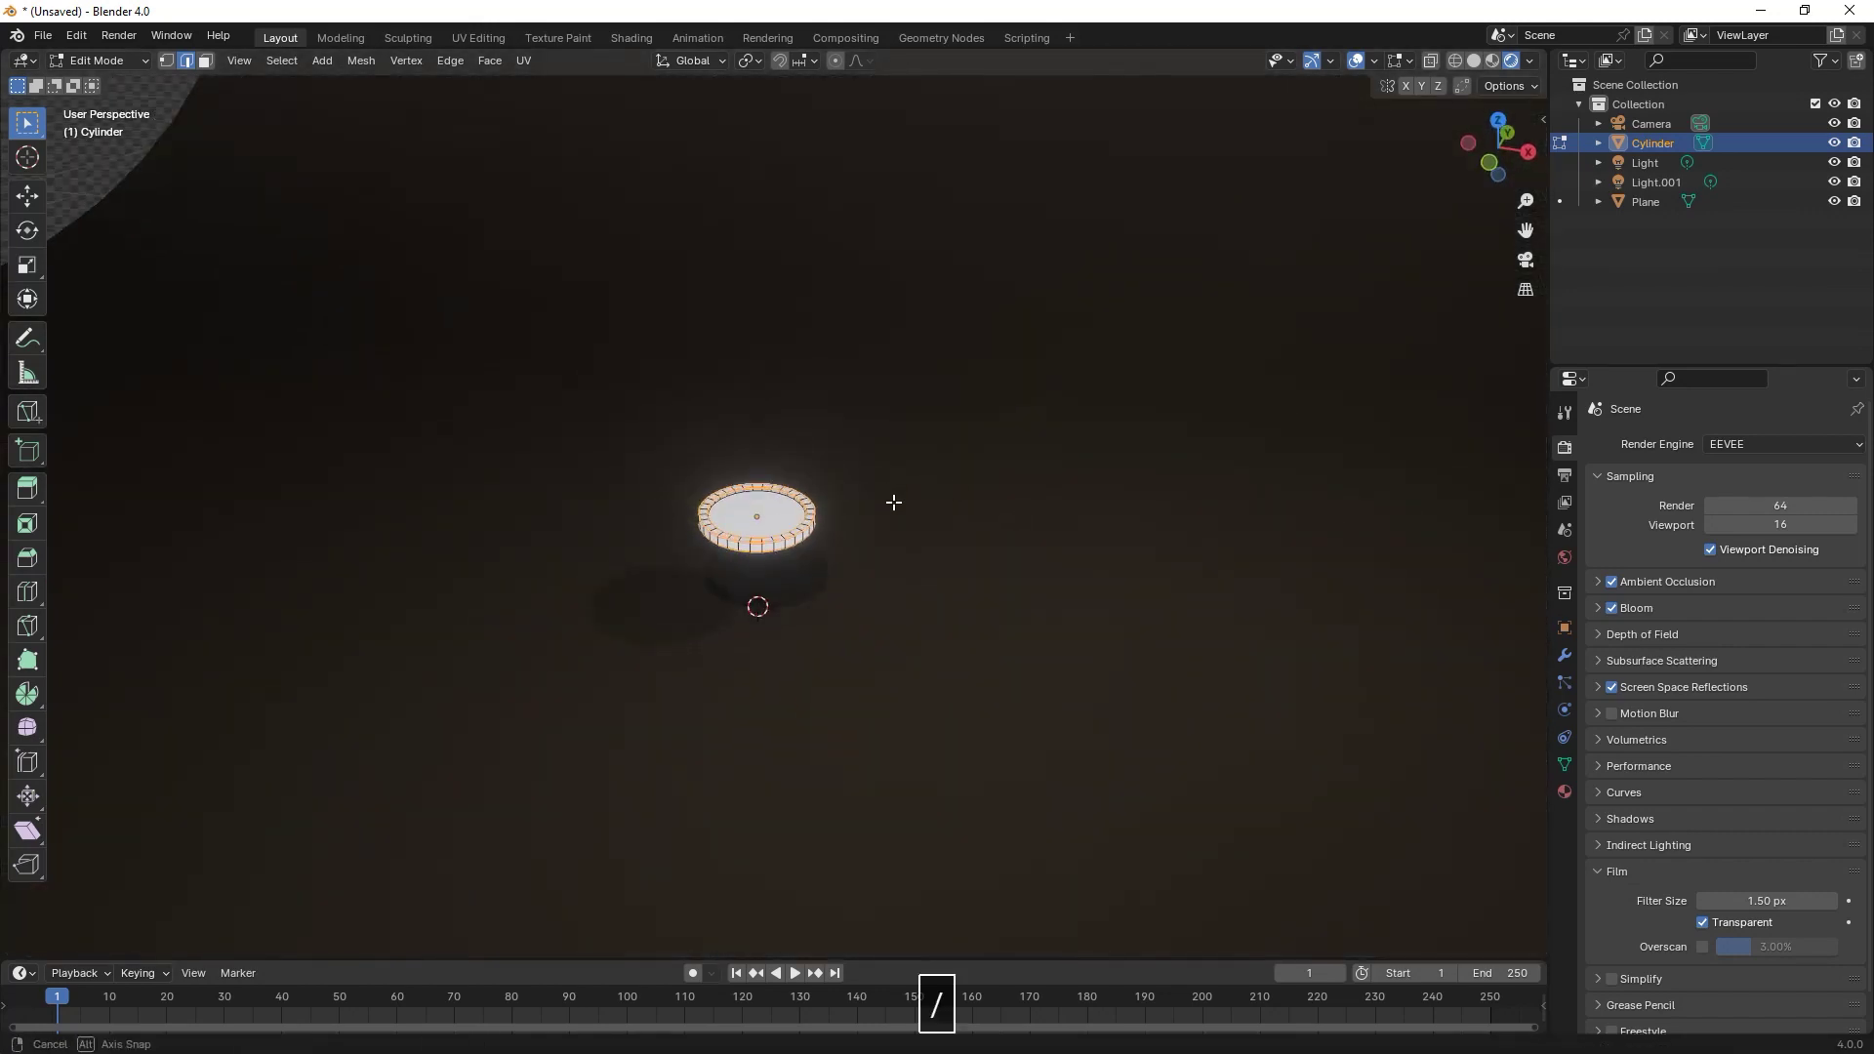
{"action": "key", "text": "Tab"}
{"action": "middle_click_drag", "start_coordinate": [881, 543], "coordinate": [888, 451], "text": "shift"}
- Lower the coin another 0.088 m along Z, checked in front view, so it rests on the floor
{"action": "key", "text": "g"}
{"action": "key", "text": "z"}
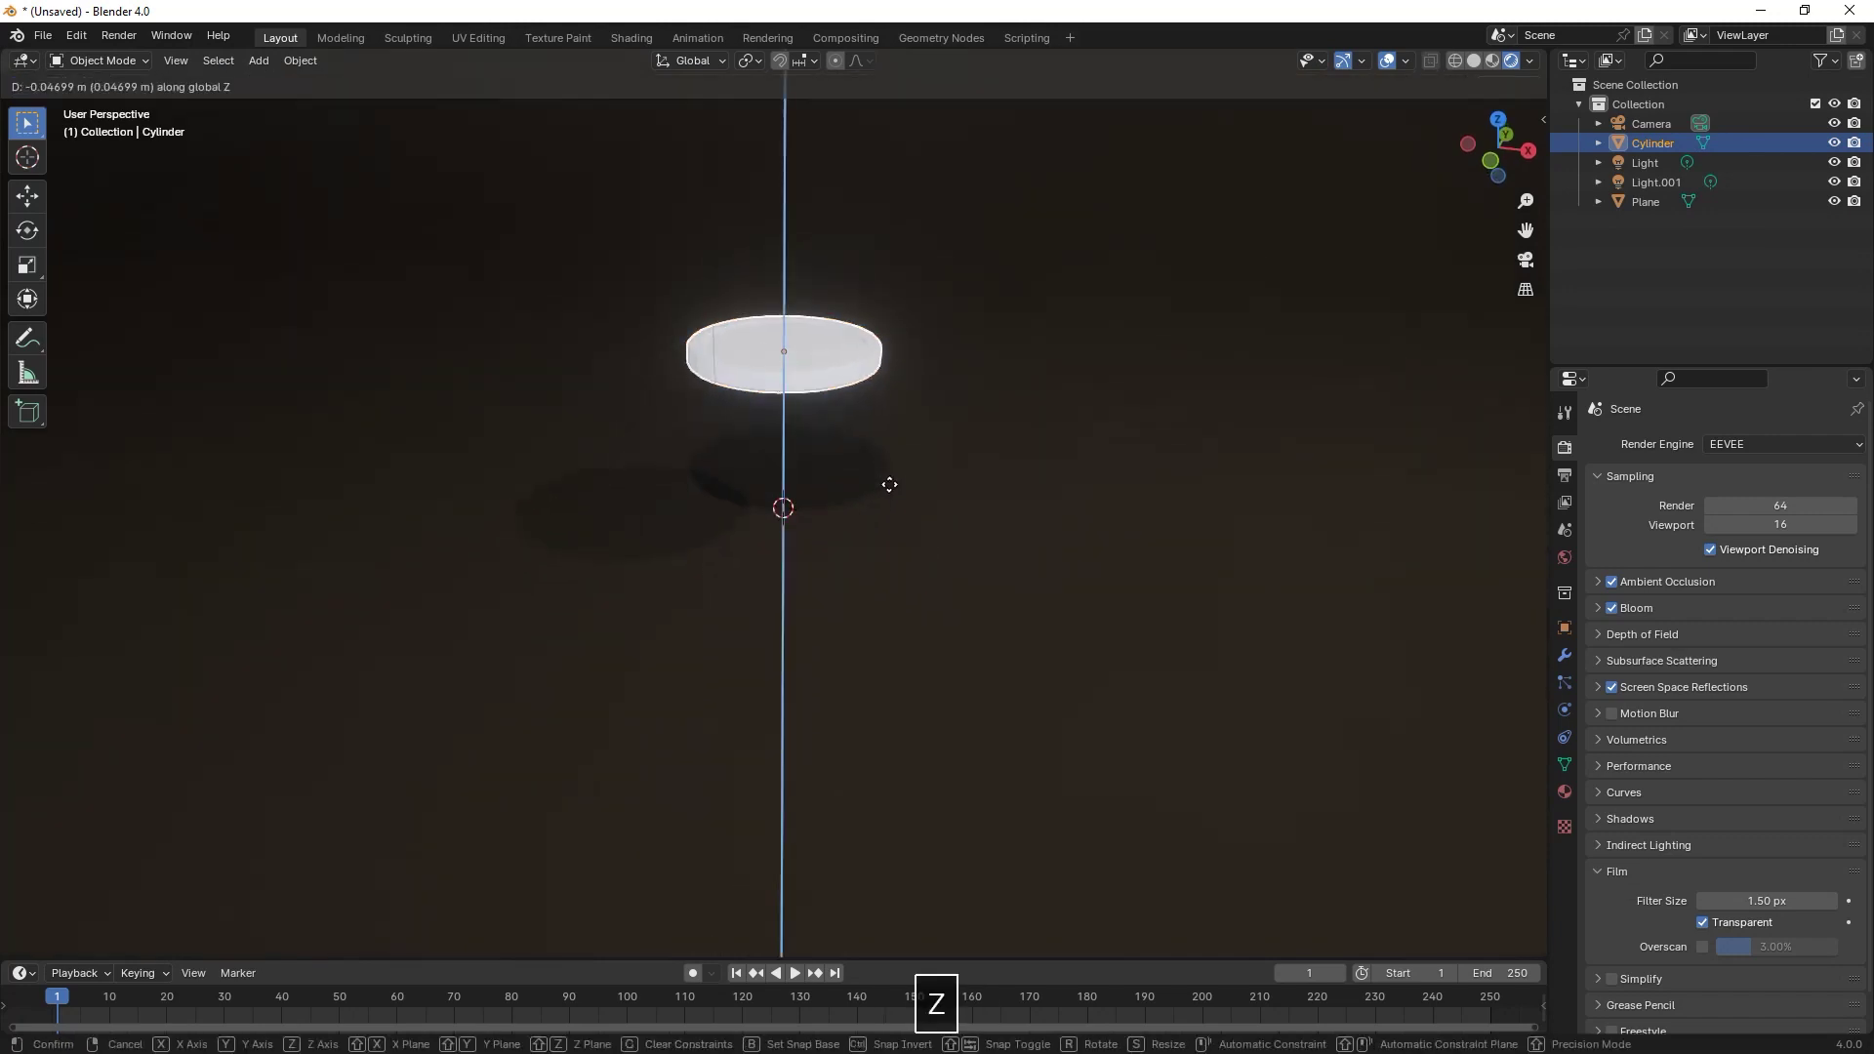
{"action": "left_click", "coordinate": [884, 587]}
{"action": "key", "text": "KP_1"}
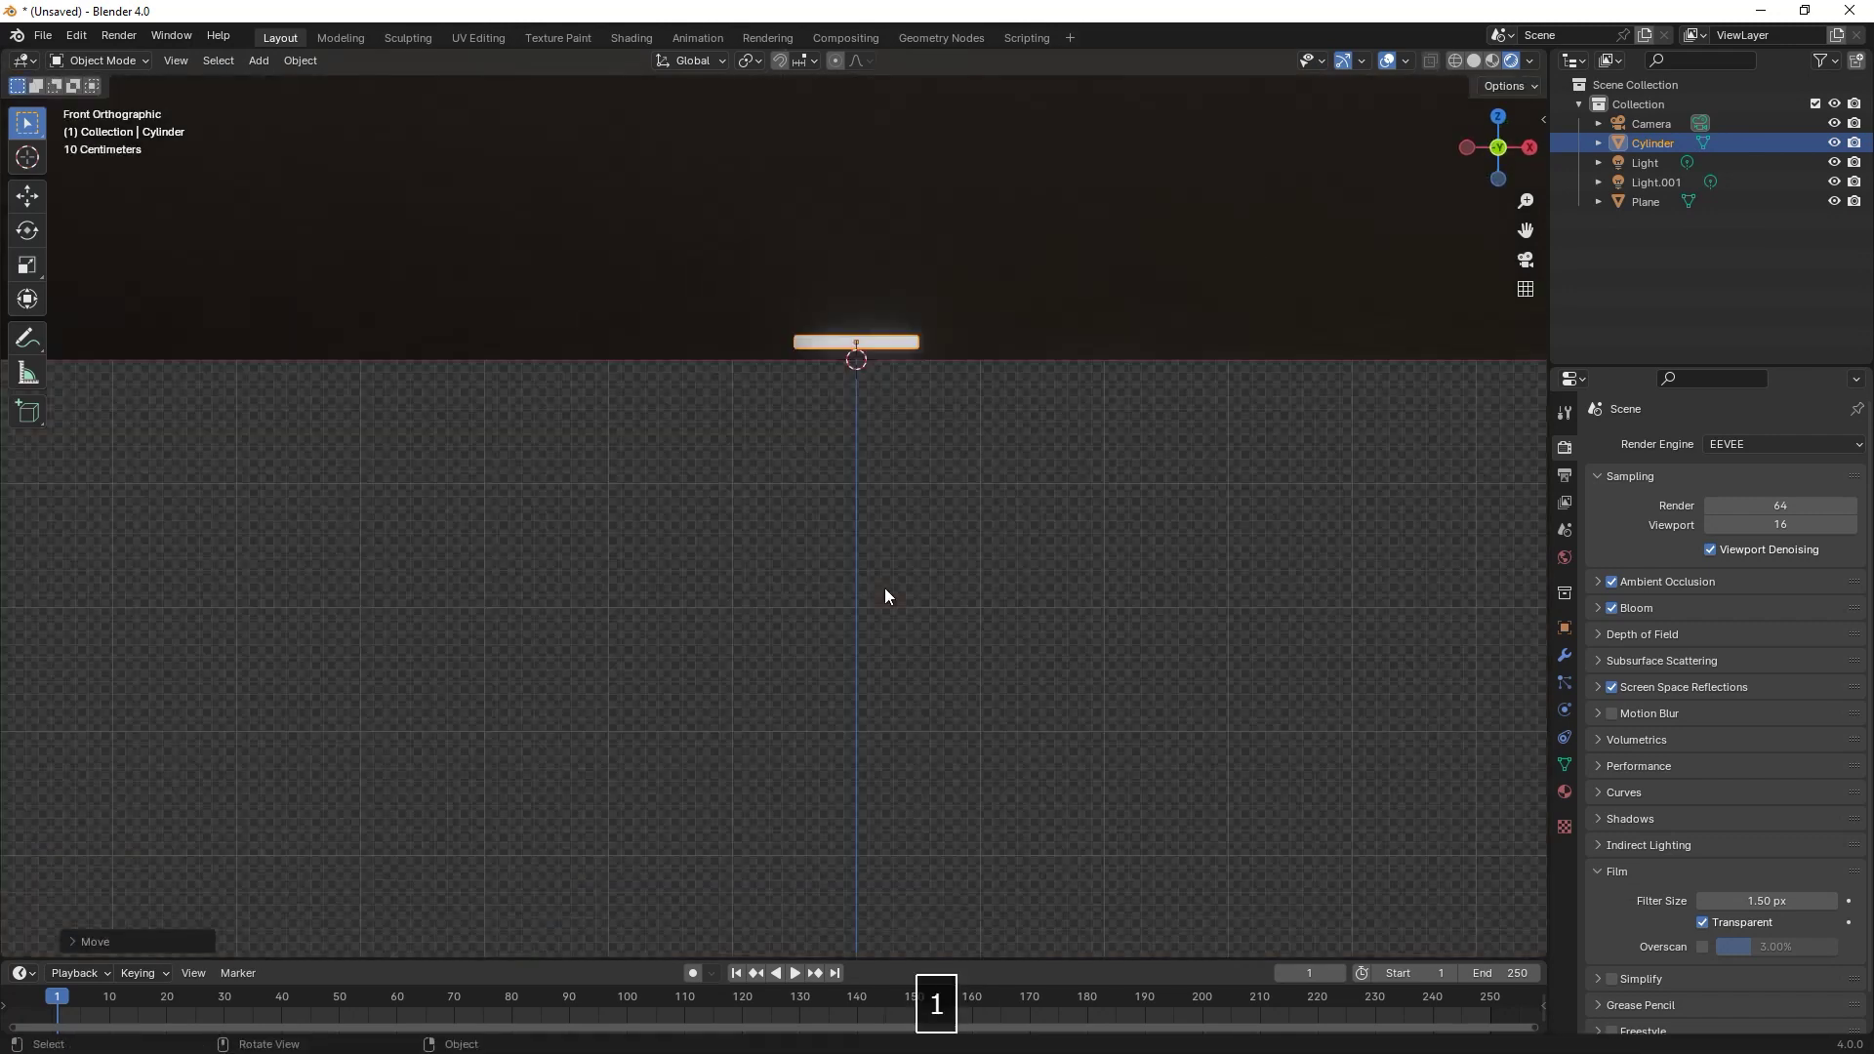
{"action": "middle_click_drag", "start_coordinate": [878, 593], "coordinate": [871, 557], "text": "shift"}
{"action": "key", "text": "g"}
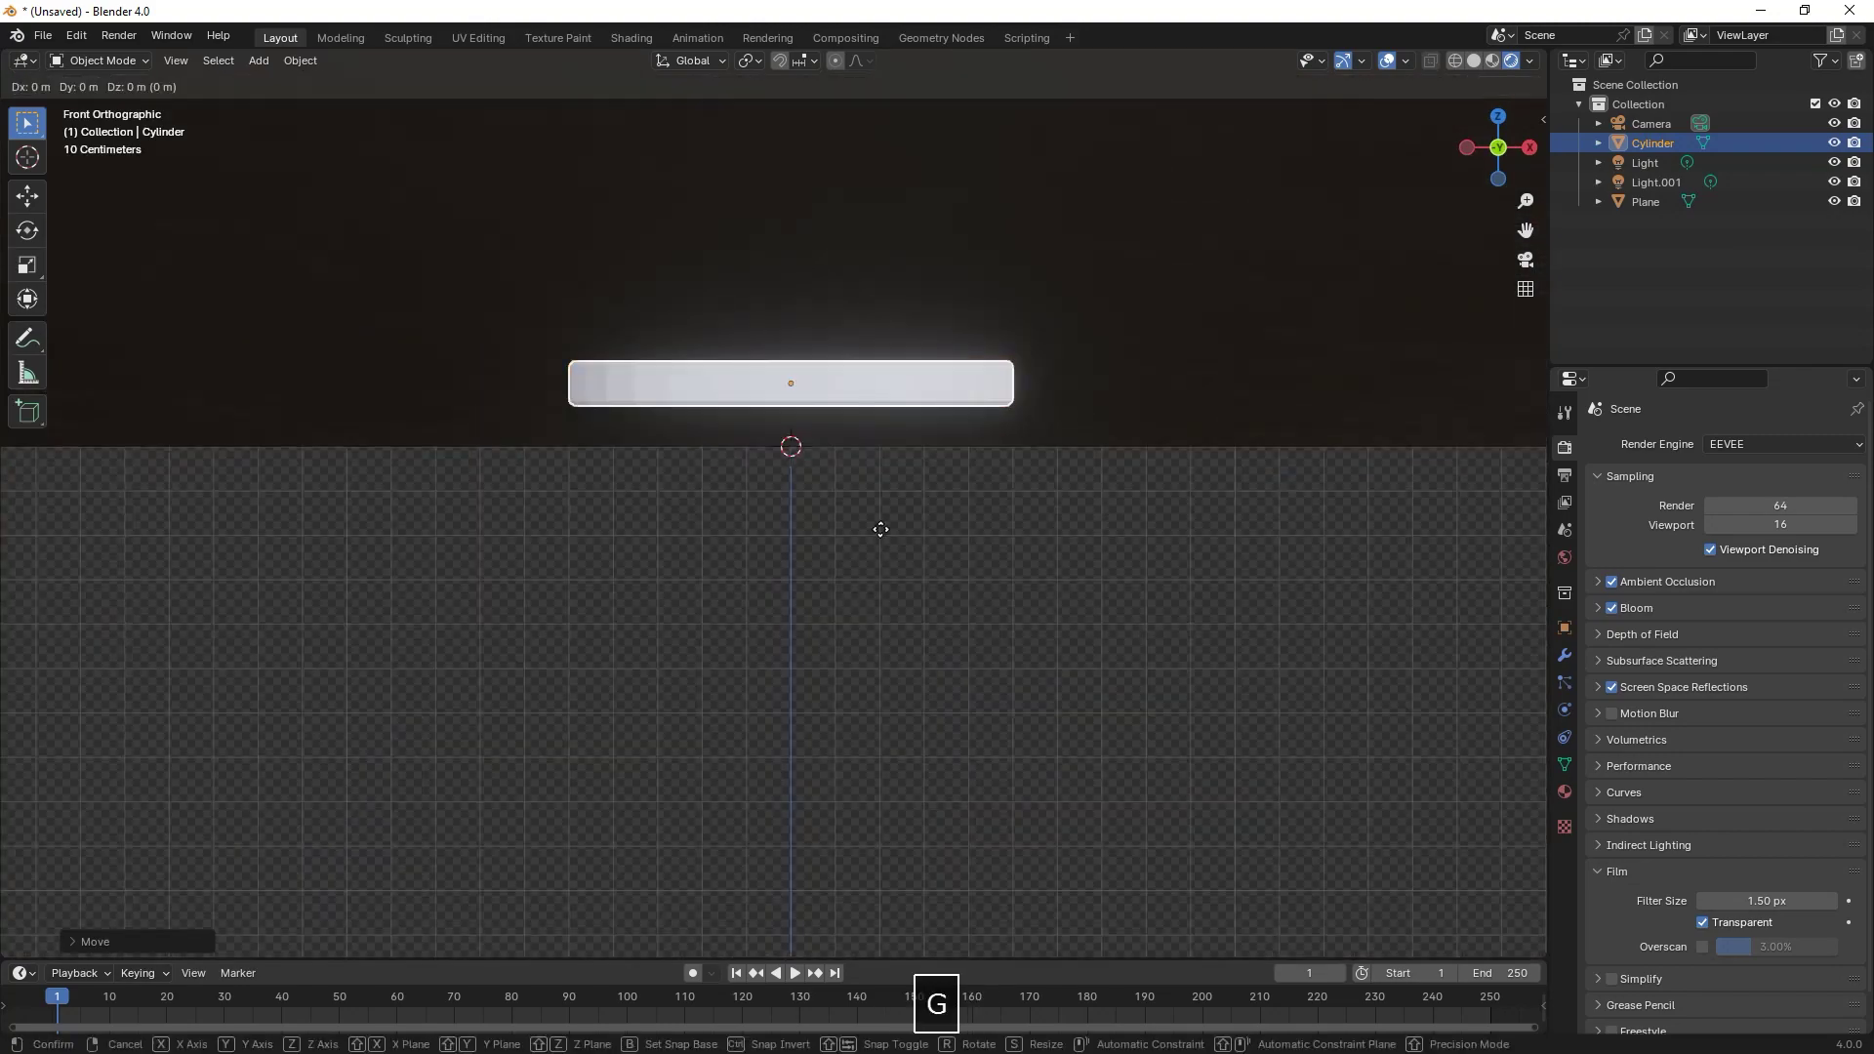
{"action": "key", "text": "z"}
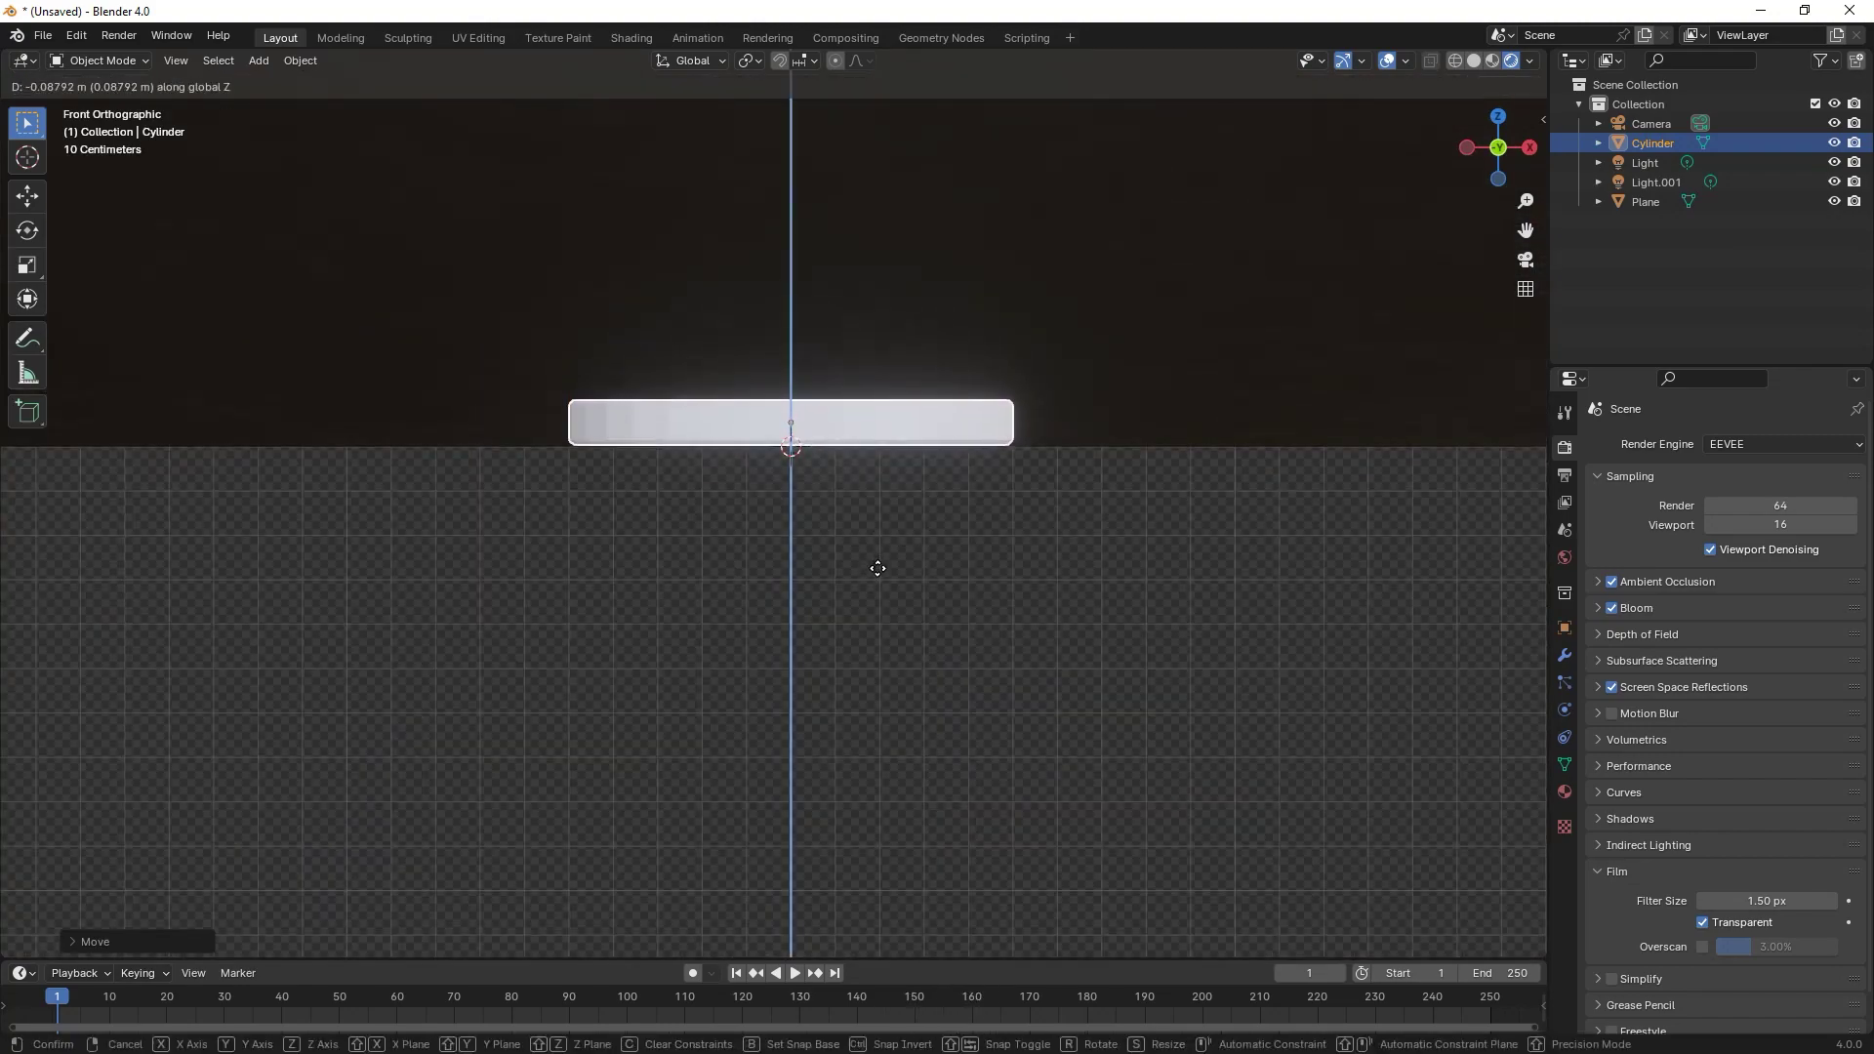
{"action": "left_click", "coordinate": [878, 568]}
{"action": "middle_click_drag", "start_coordinate": [925, 501], "coordinate": [864, 478]}
{"action": "scroll", "coordinate": [890, 603], "scroll_direction": "down", "scroll_amount": 4}
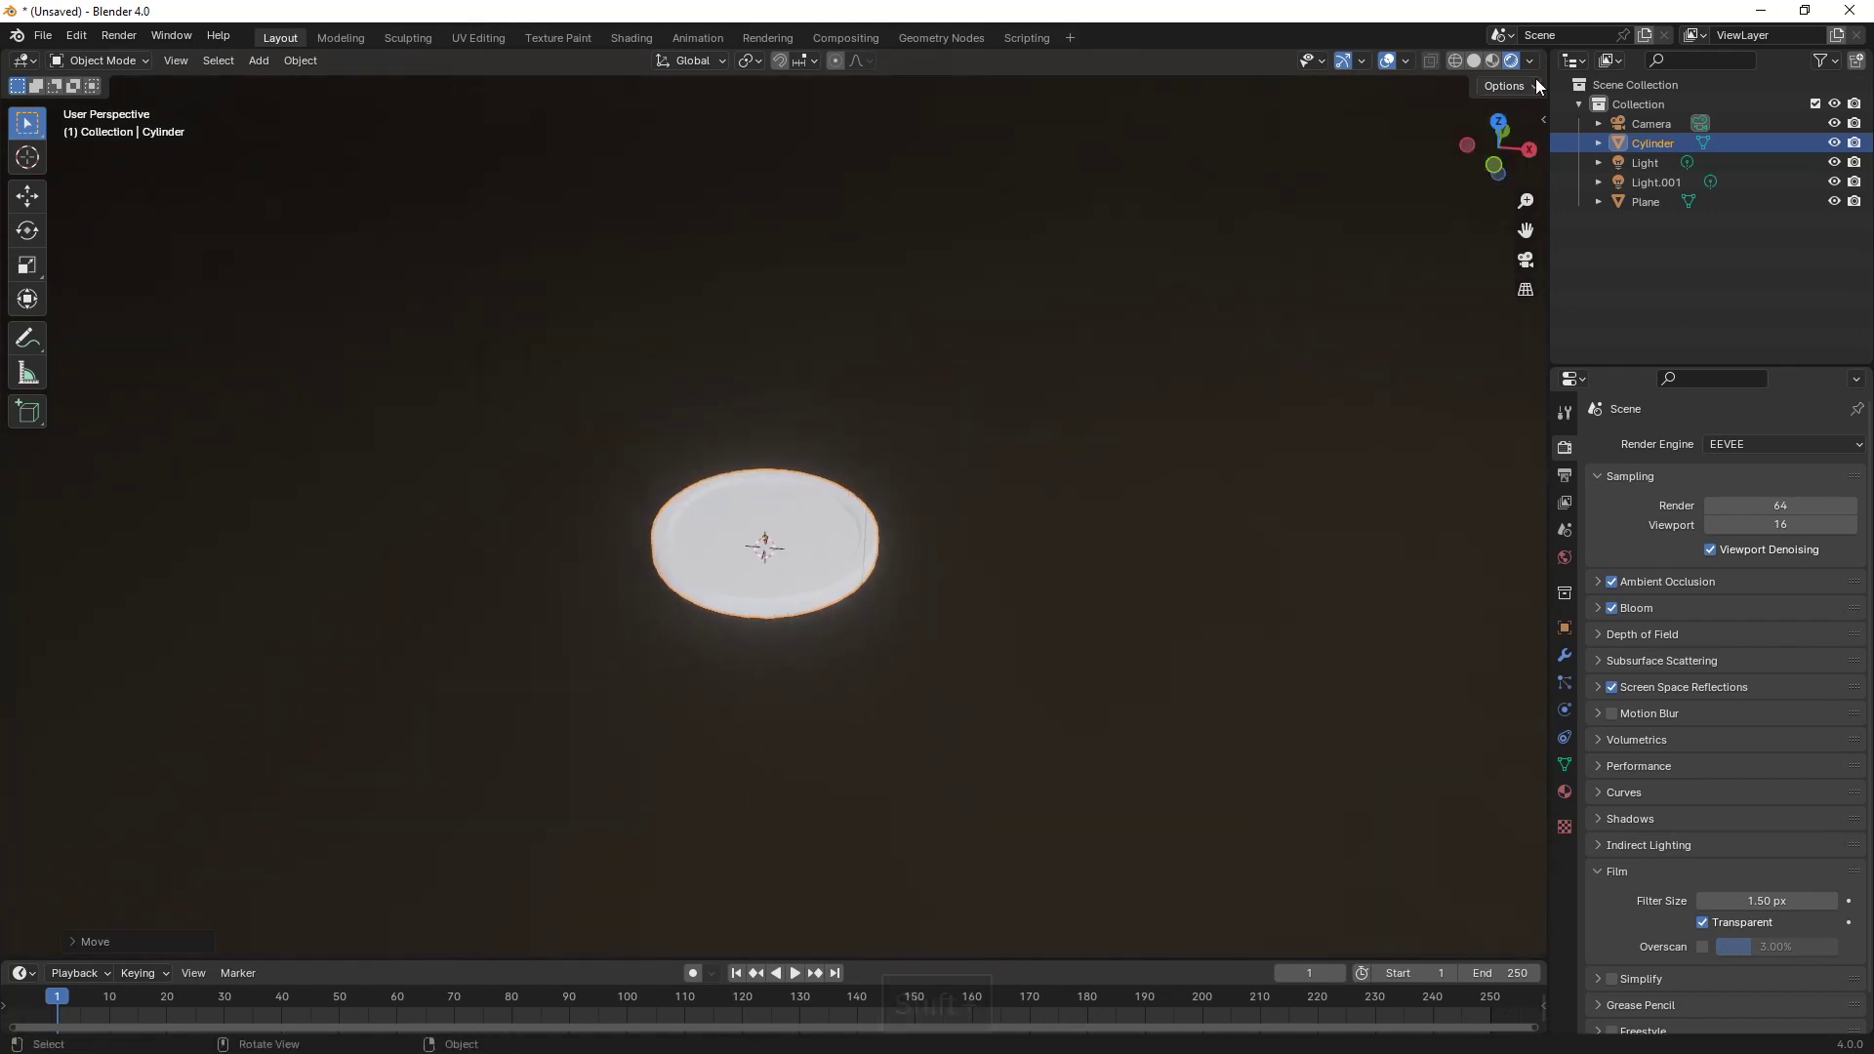
- Split the 3D view and turn the new area into a Shader Editor
{"action": "left_click_drag", "start_coordinate": [1541, 50], "coordinate": [698, 54]}
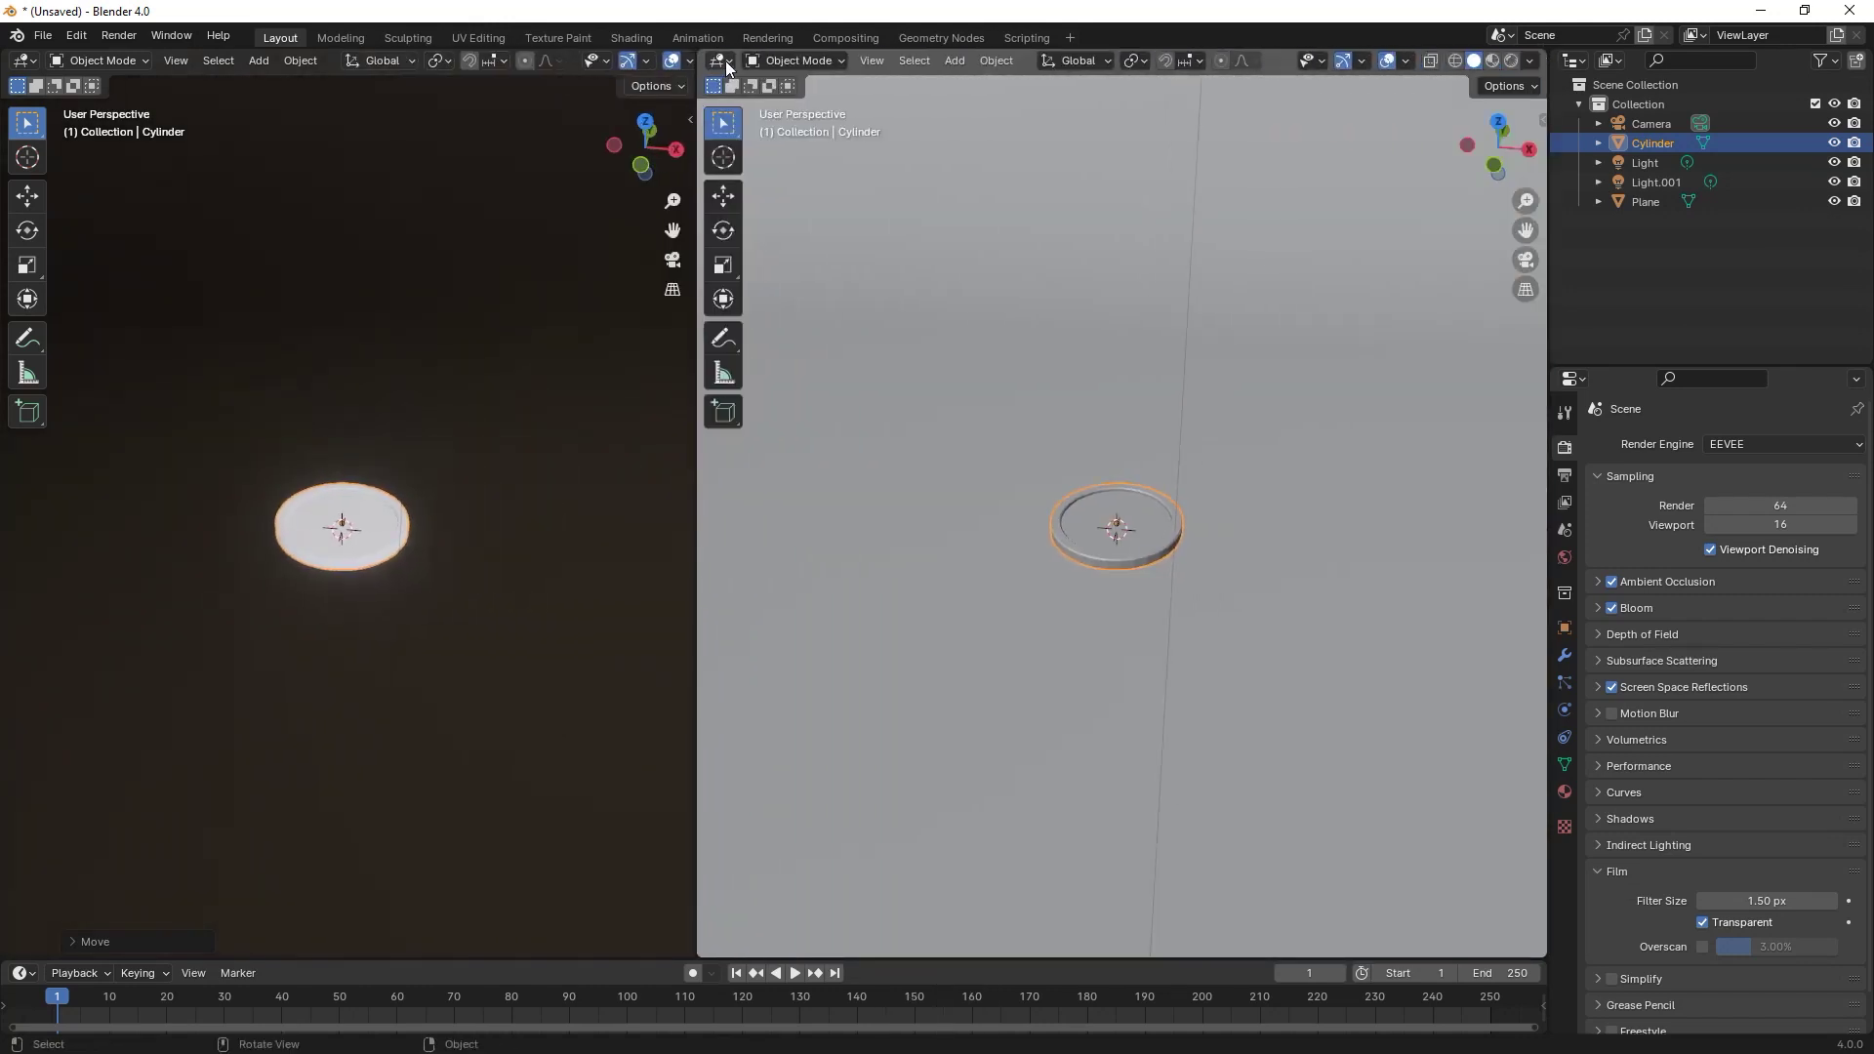
{"action": "left_click", "coordinate": [724, 61]}
{"action": "left_click", "coordinate": [758, 243]}
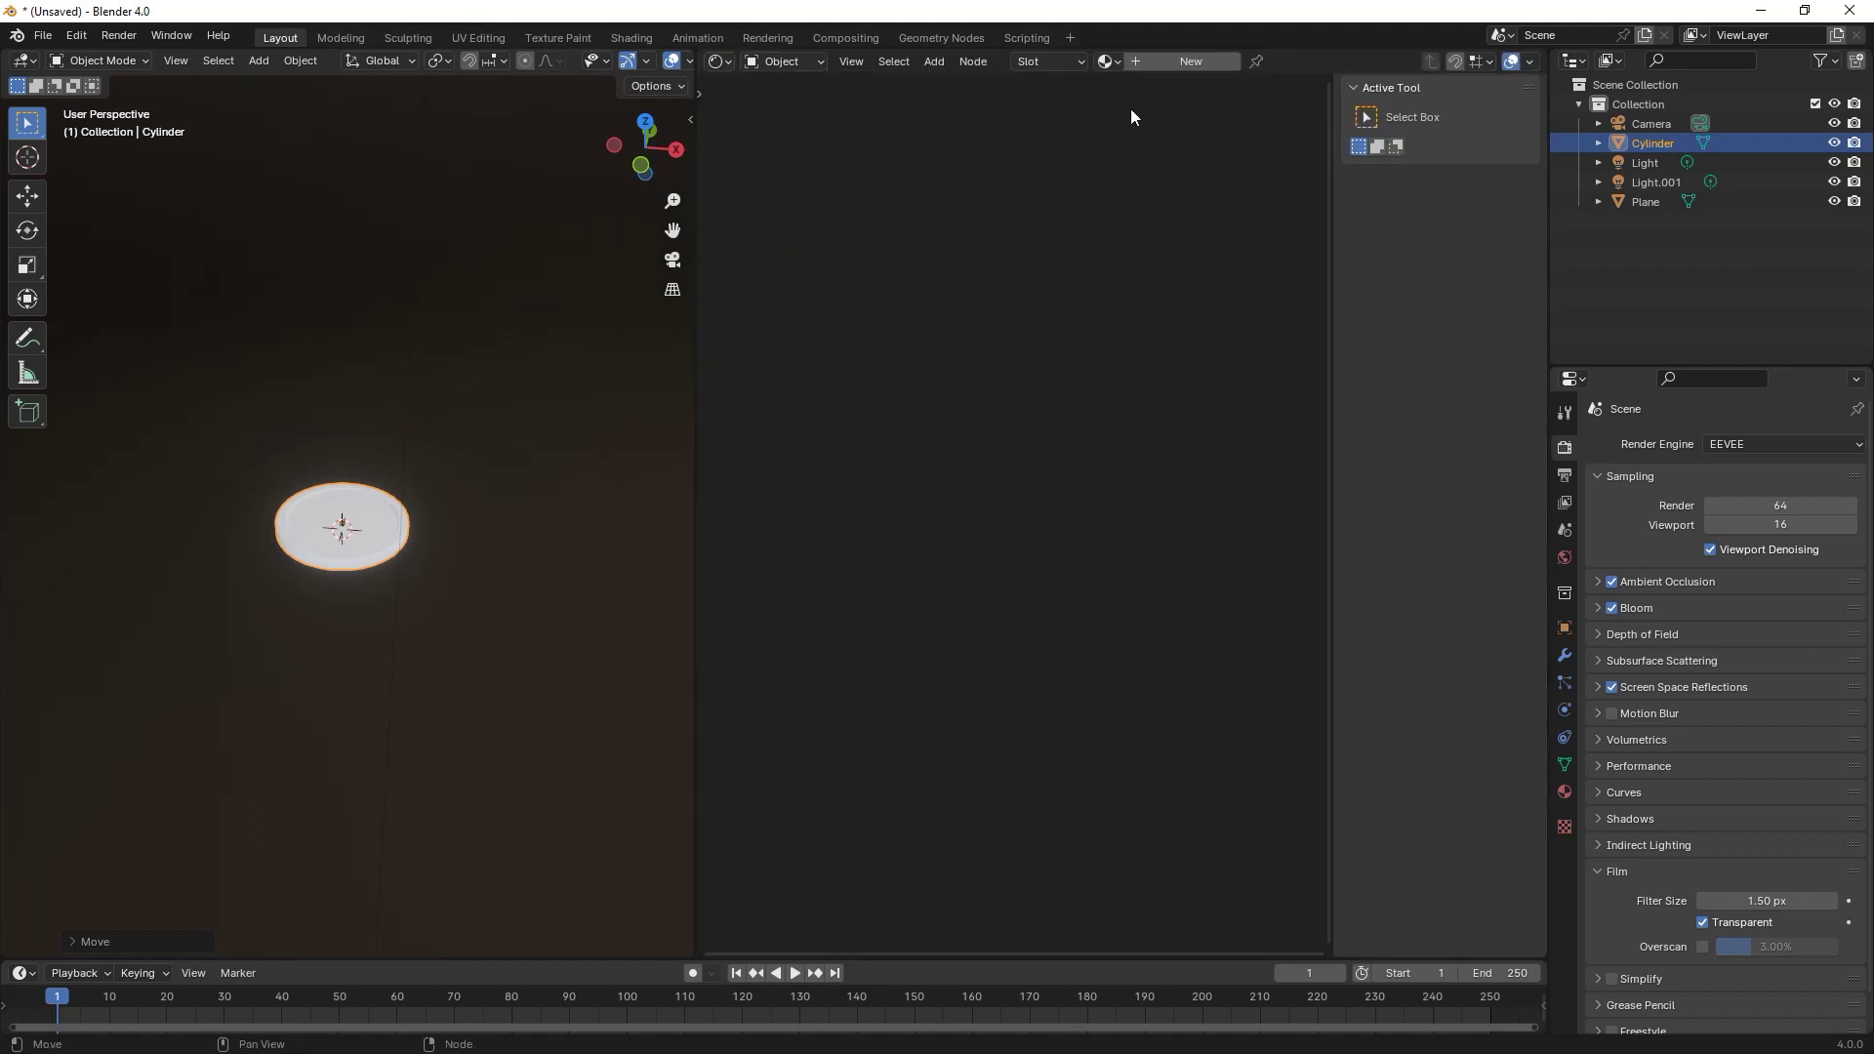
- Create a new material for the coin named gold1 and frame its shader nodes
{"action": "left_click", "coordinate": [1167, 61]}
{"action": "left_click", "coordinate": [1227, 61]}
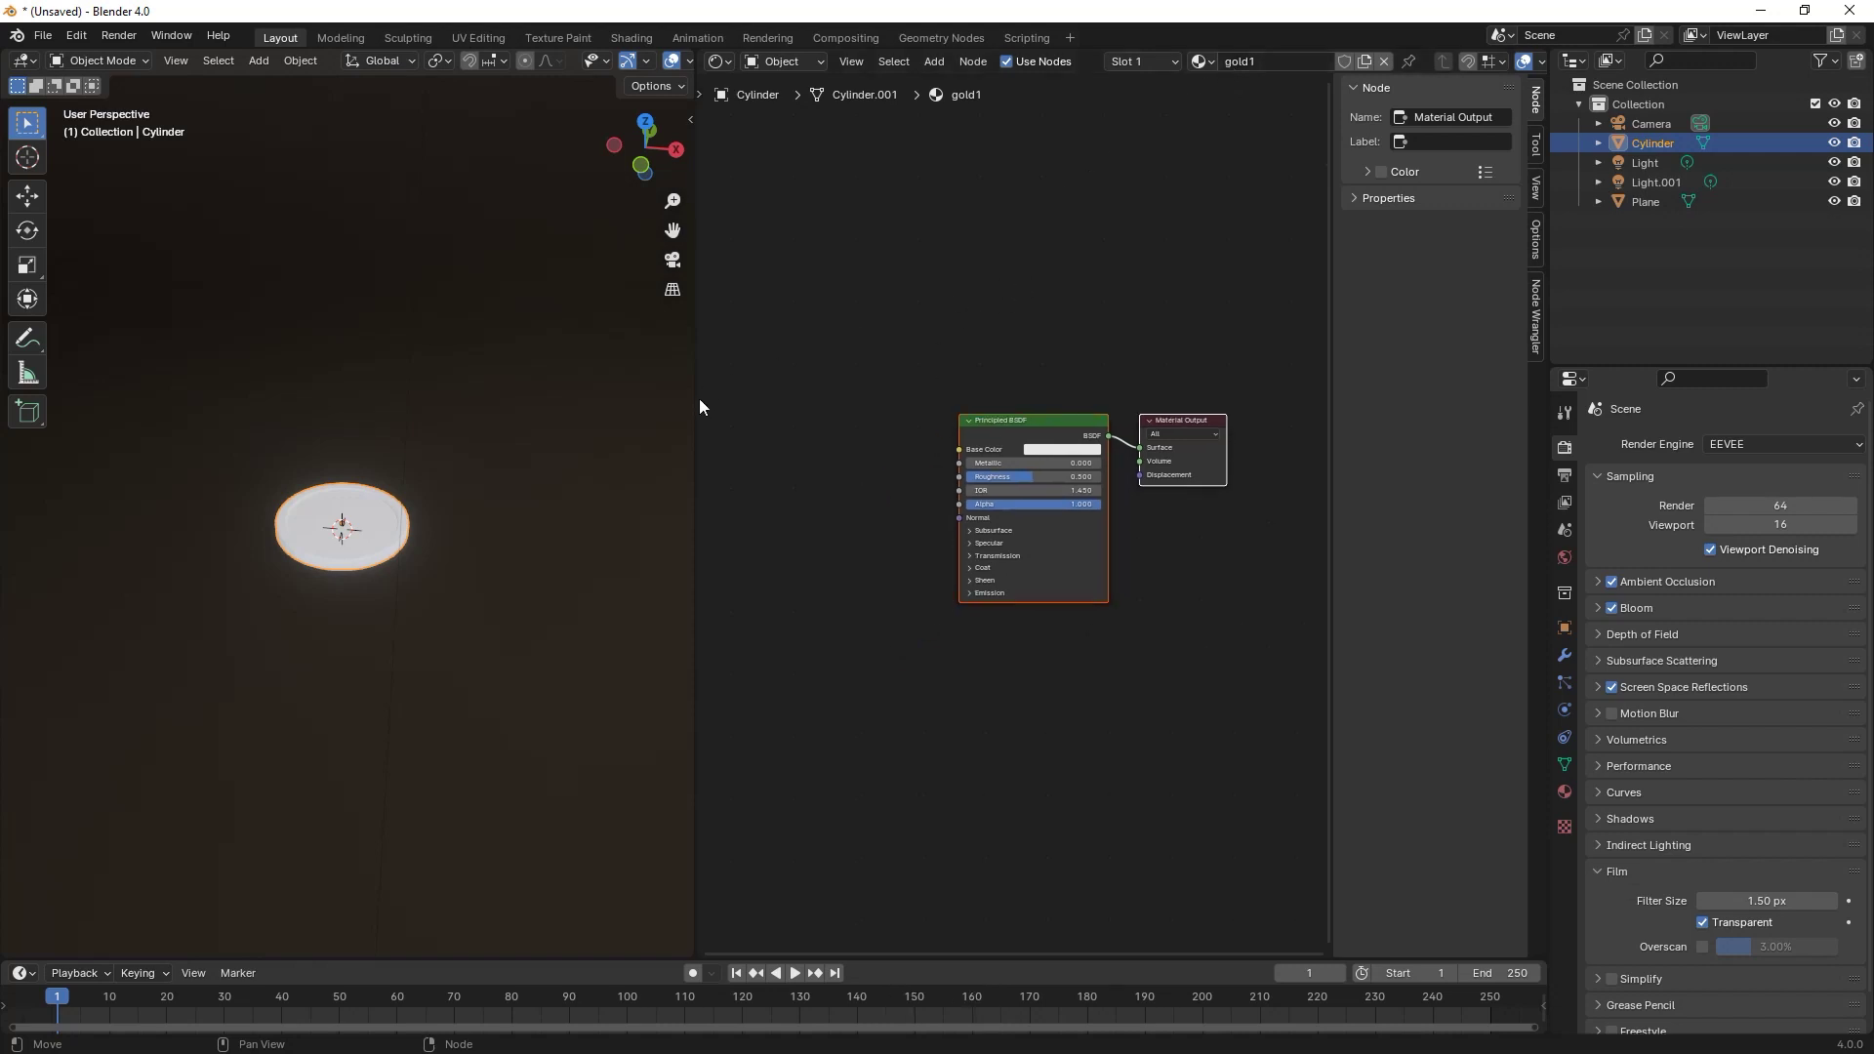
{"action": "left_click_drag", "start_coordinate": [696, 401], "coordinate": [449, 420]}
{"action": "scroll", "coordinate": [711, 365], "scroll_direction": "up", "scroll_amount": 3}
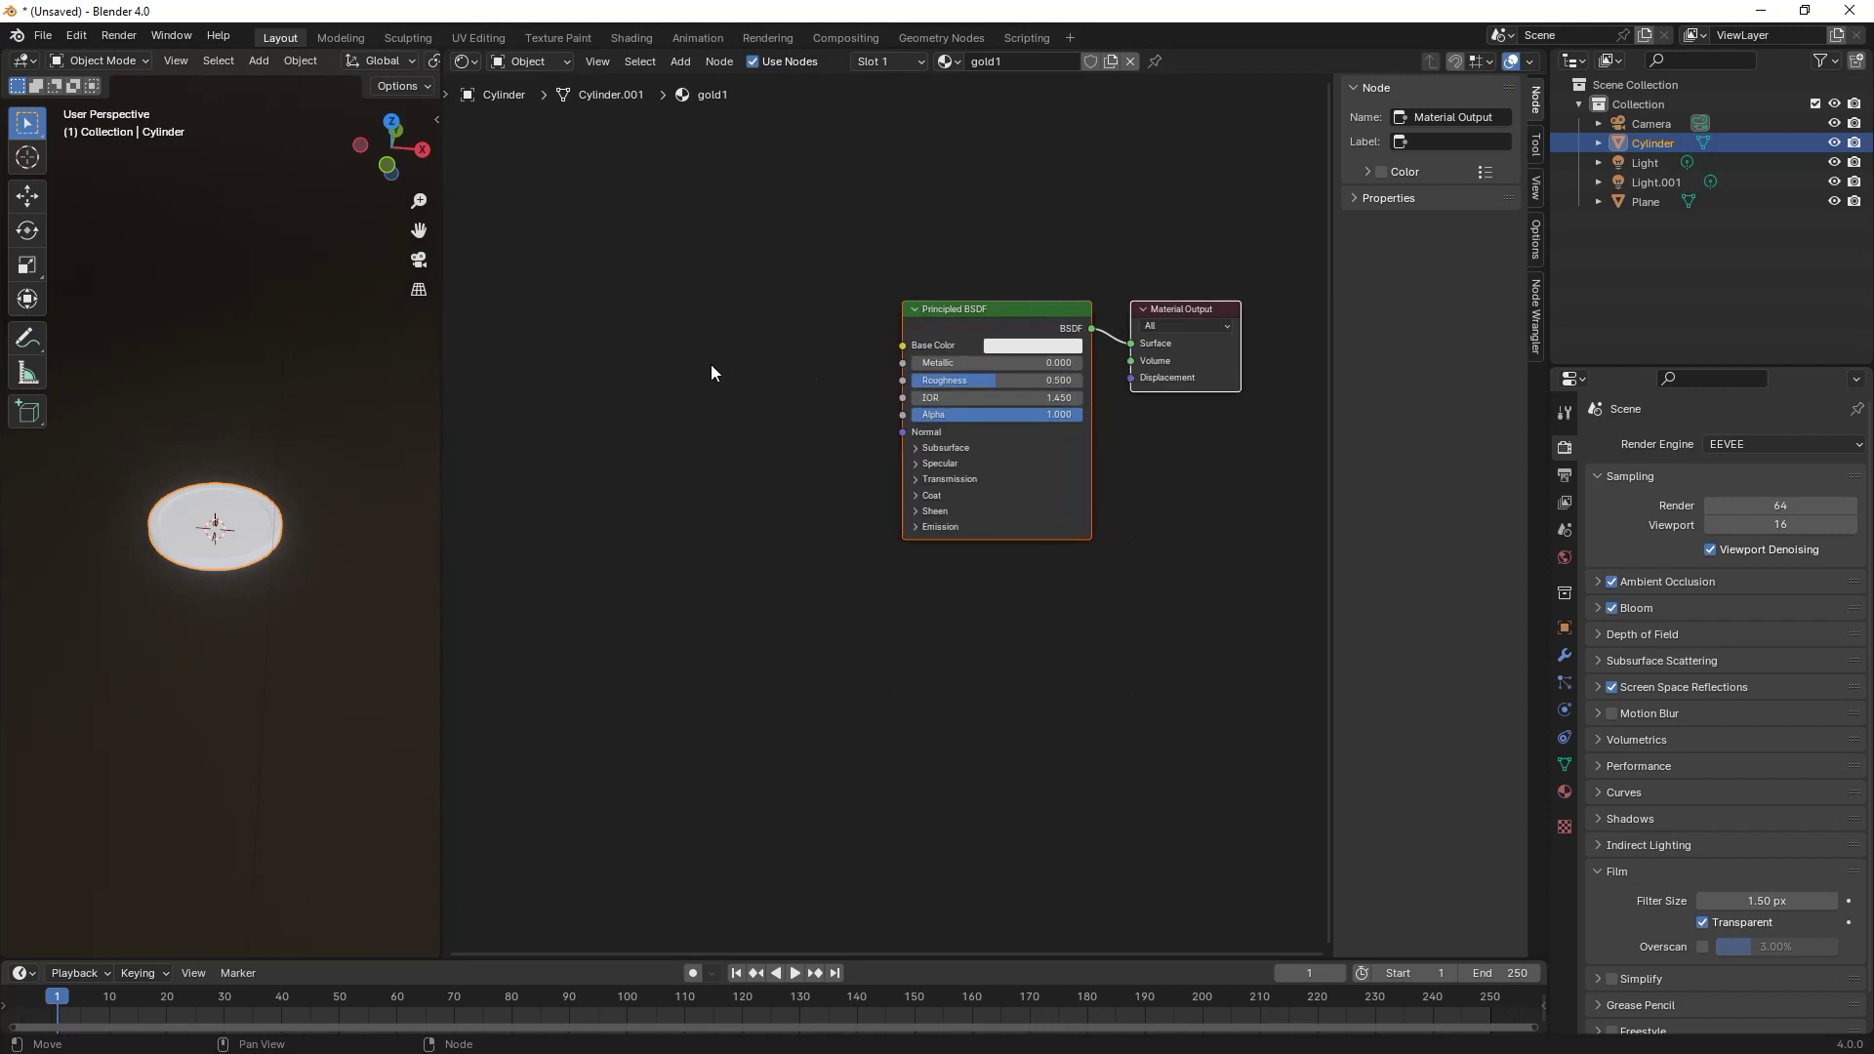
{"action": "scroll", "coordinate": [717, 368], "scroll_direction": "up", "scroll_amount": 4}
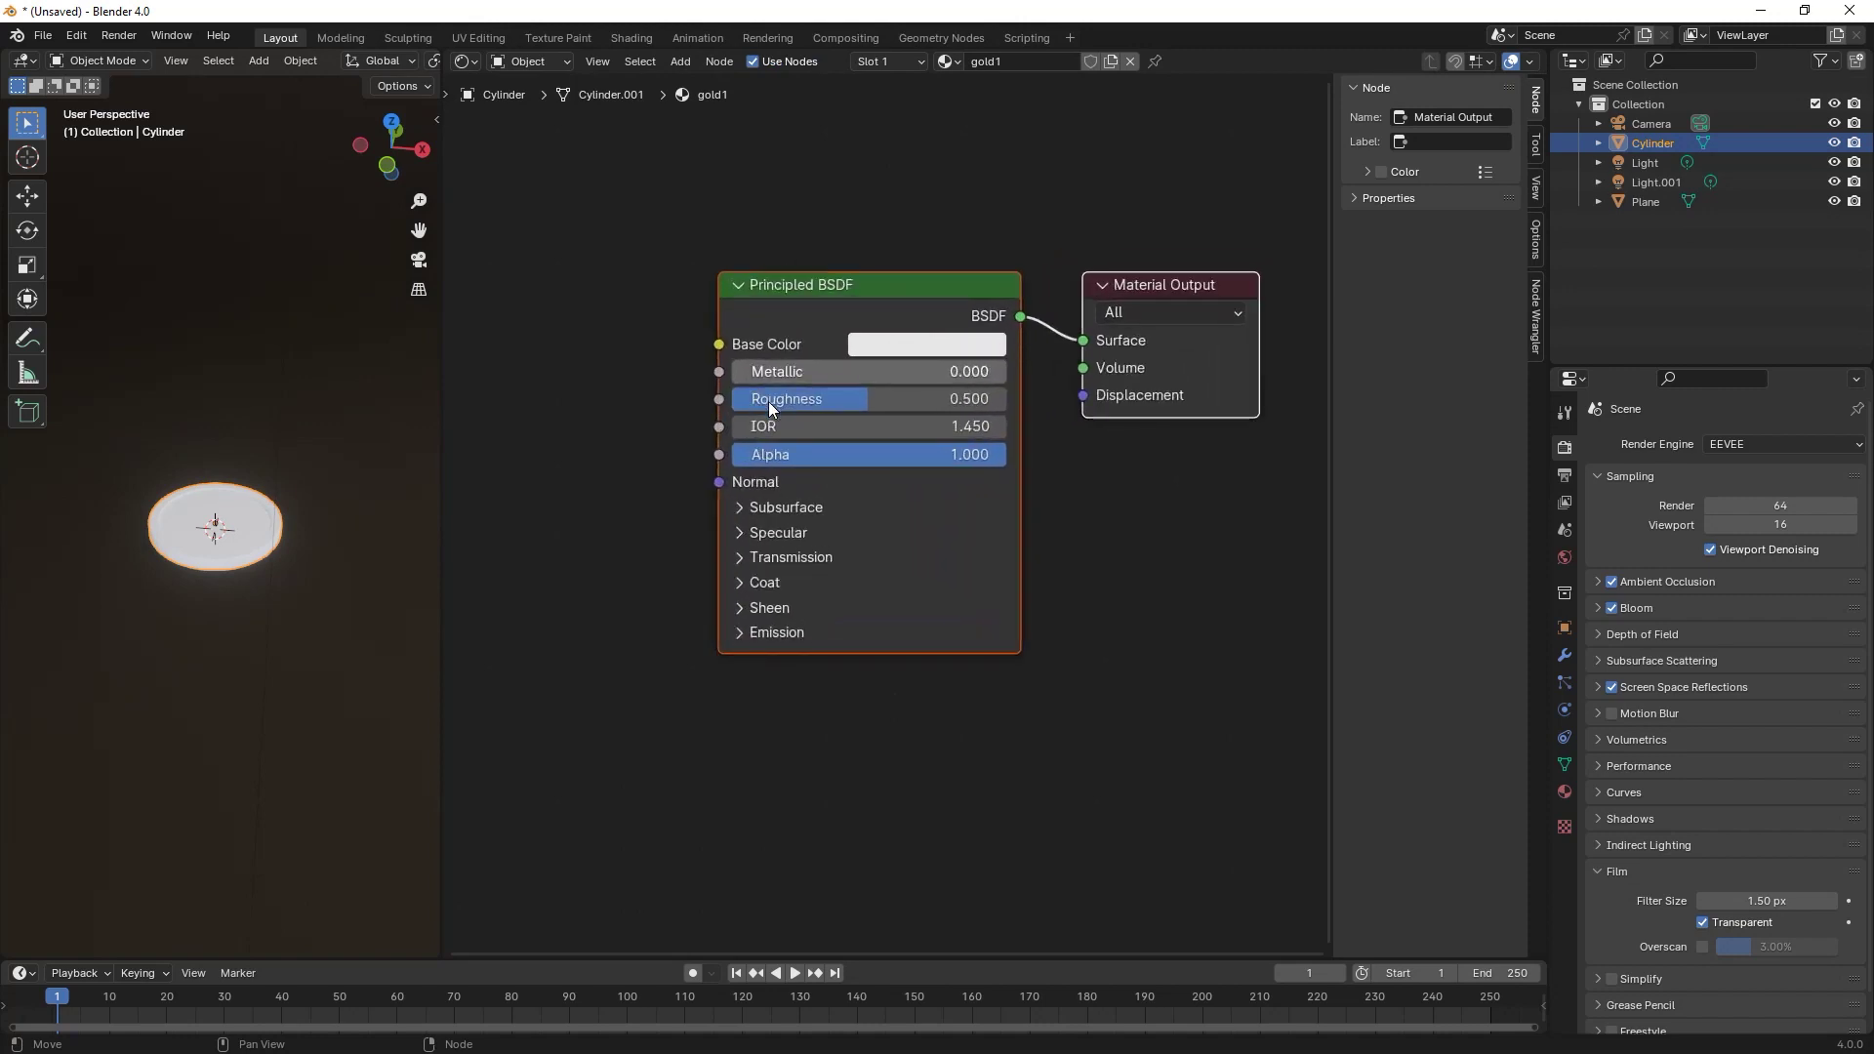
{"action": "left_click", "coordinate": [867, 345]}
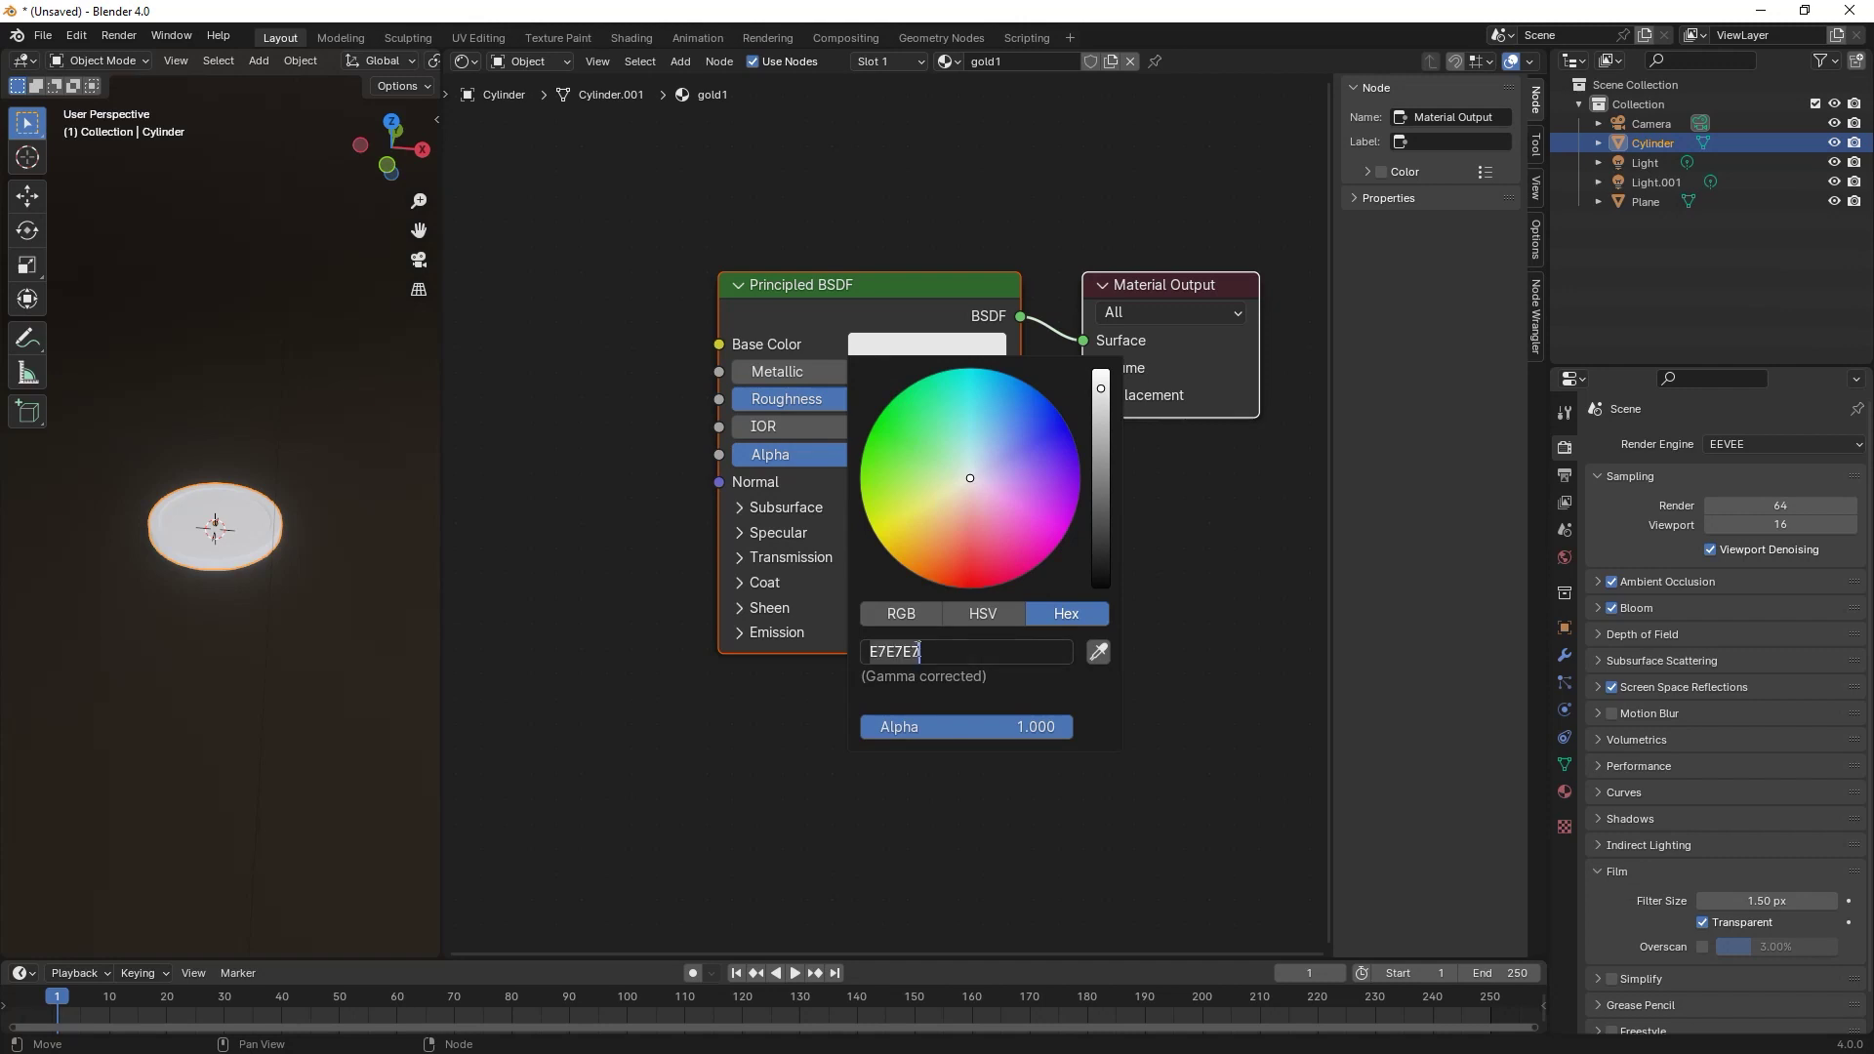
- Set gold1's base colour to hex A4691E and Metallic to 1.0
{"action": "left_click", "coordinate": [917, 651]}
{"action": "type", "text": "a4691"}
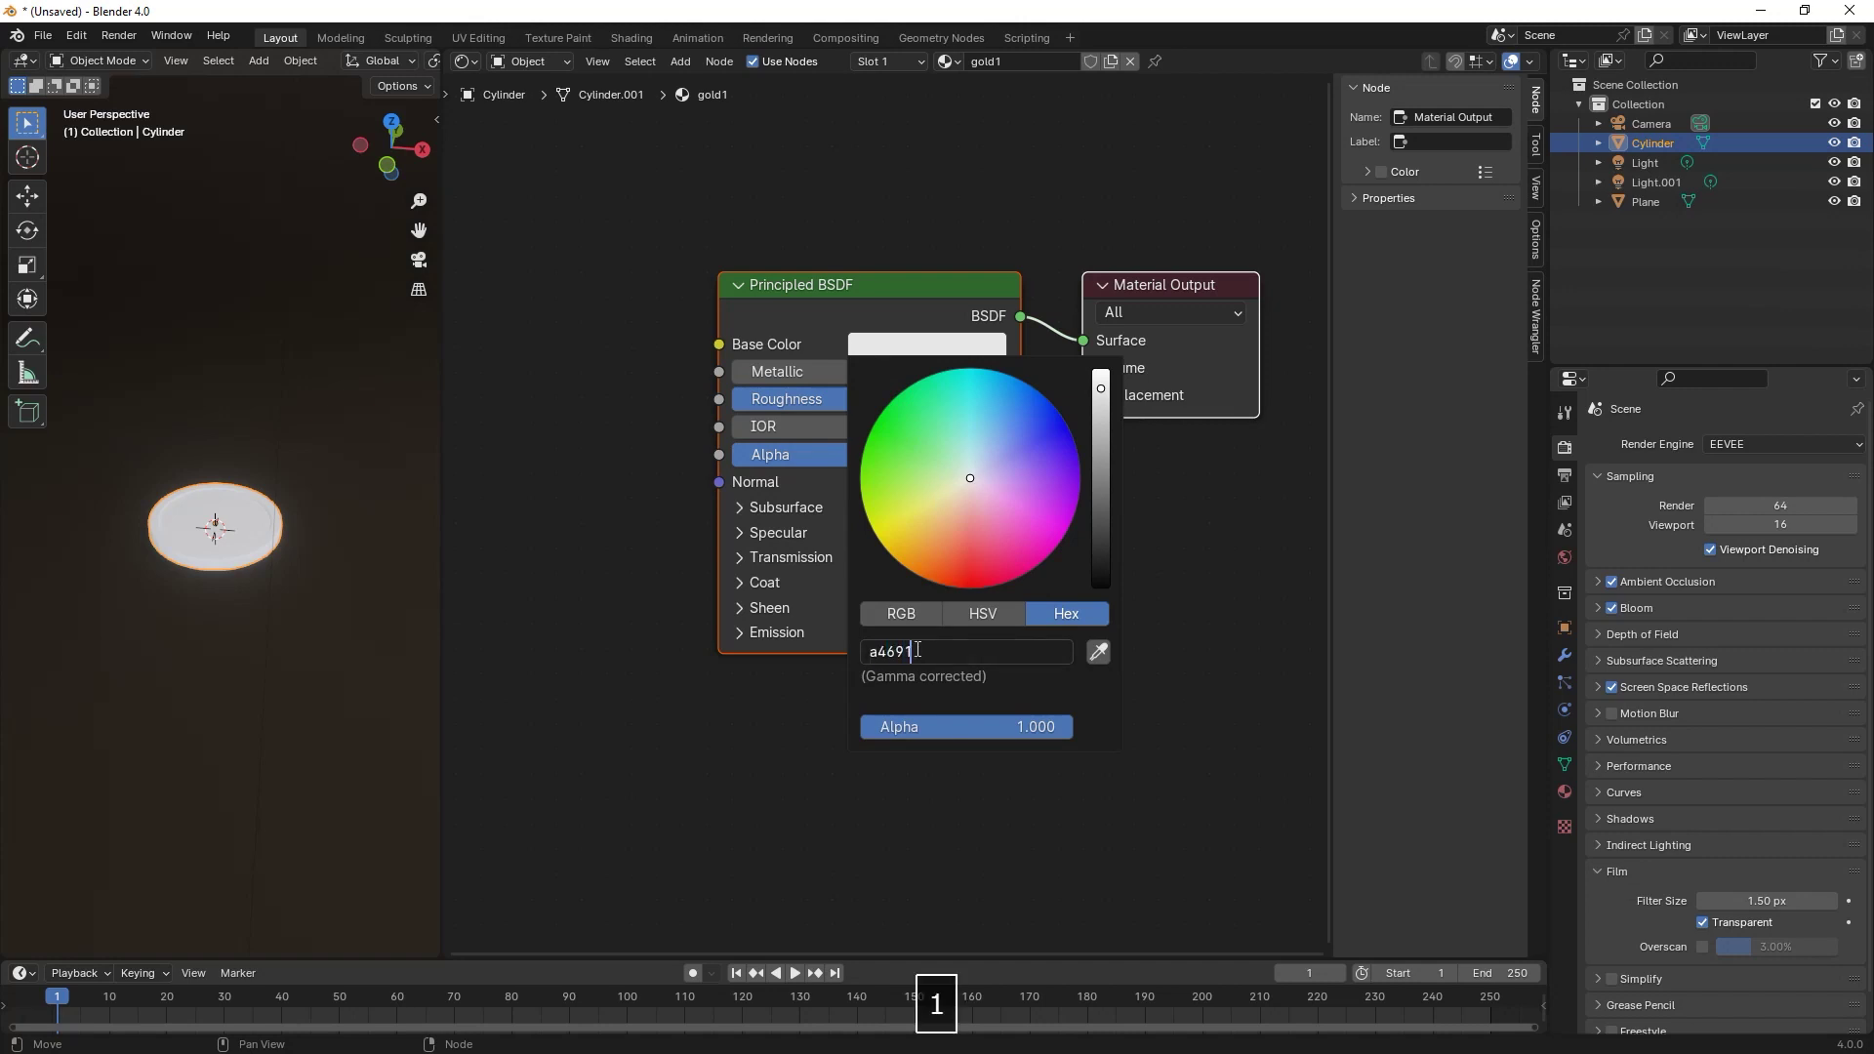
{"action": "type", "text": "e"}
{"action": "key", "text": "Return"}
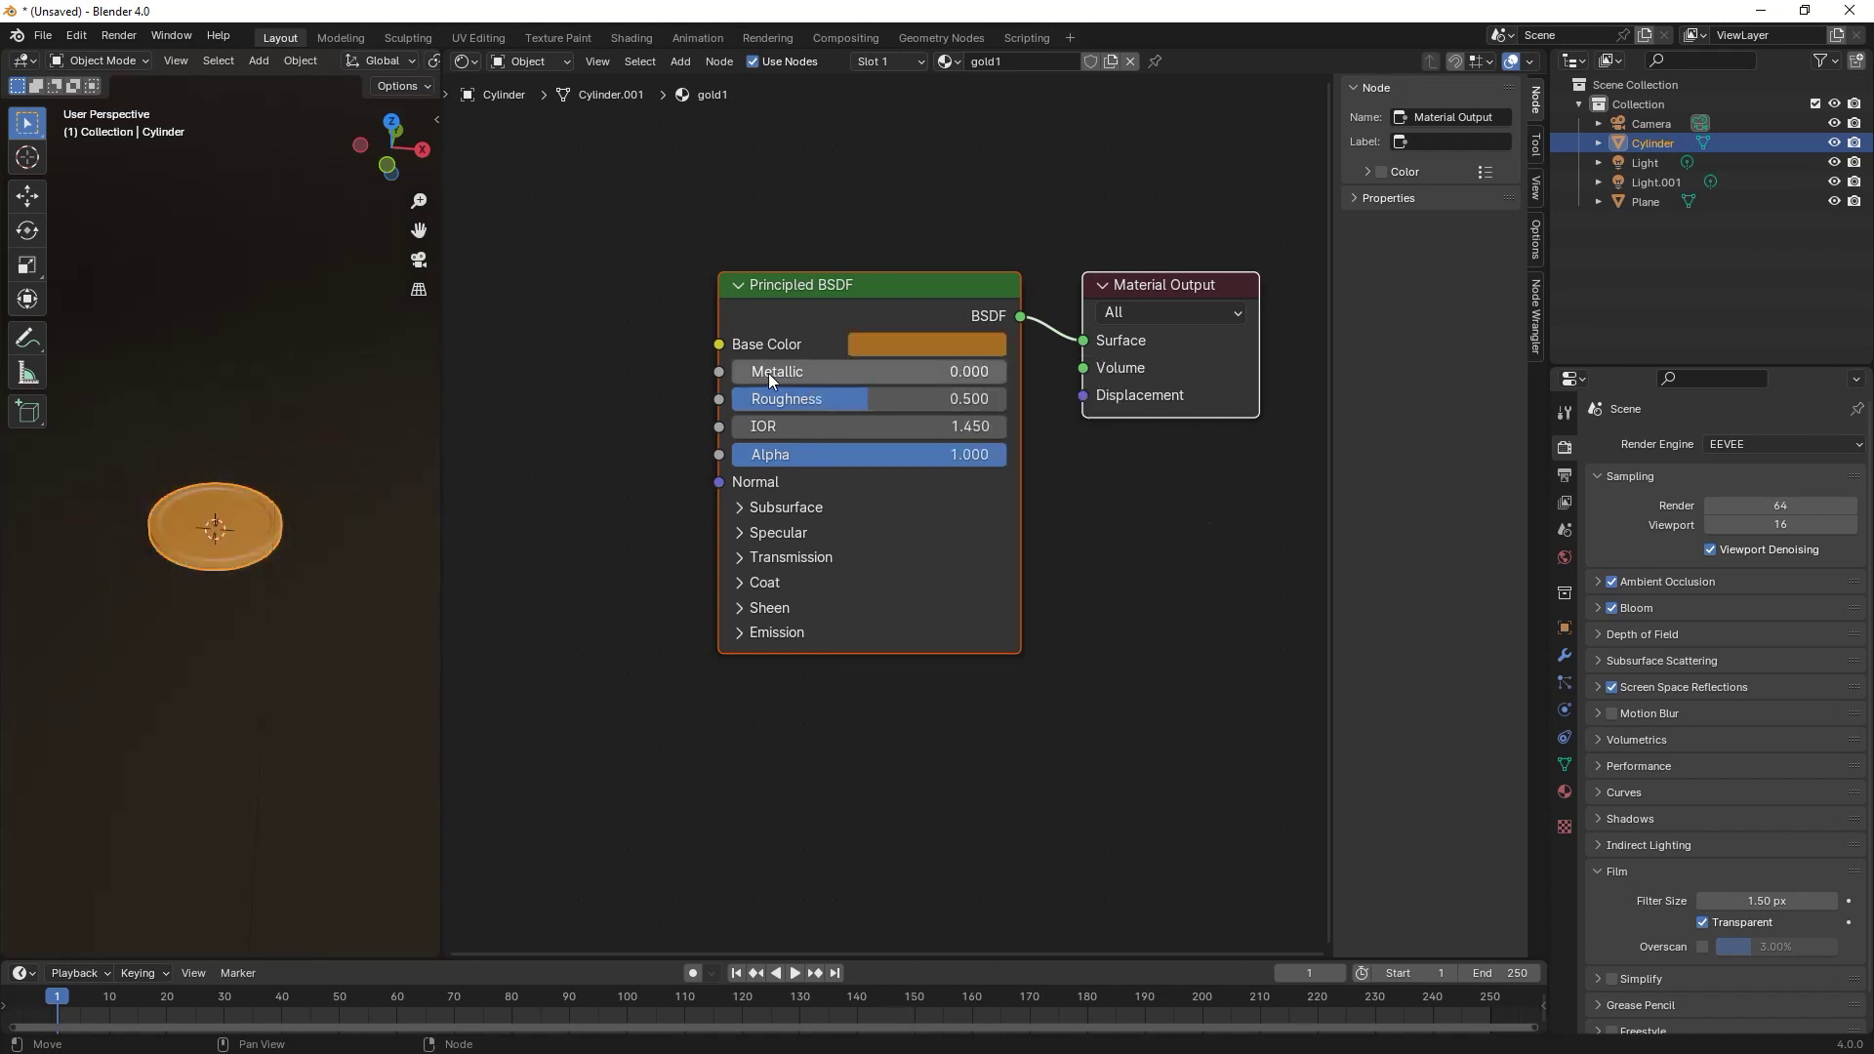
{"action": "left_click_drag", "start_coordinate": [769, 373], "coordinate": [1035, 373]}
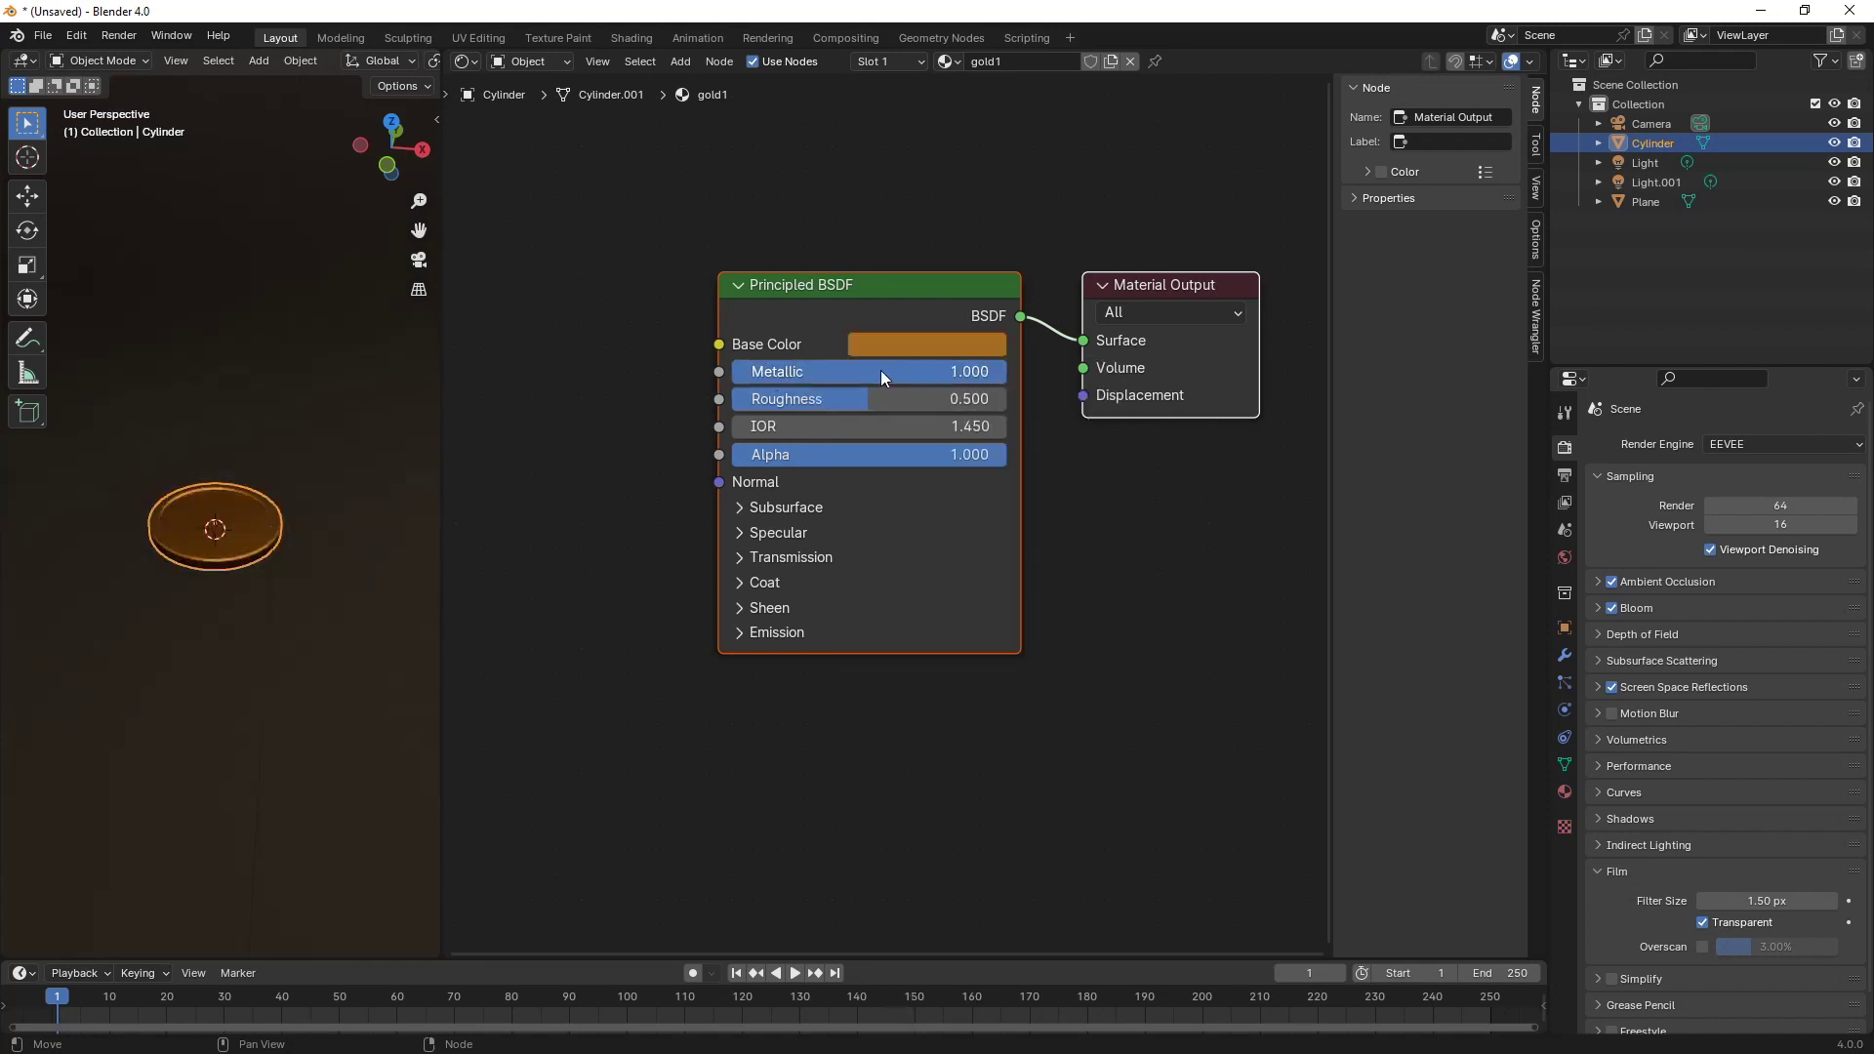
- Widen the 3D view and recentre the node canvas to leave room on the left
{"action": "middle_click_drag", "start_coordinate": [363, 431], "coordinate": [324, 425]}
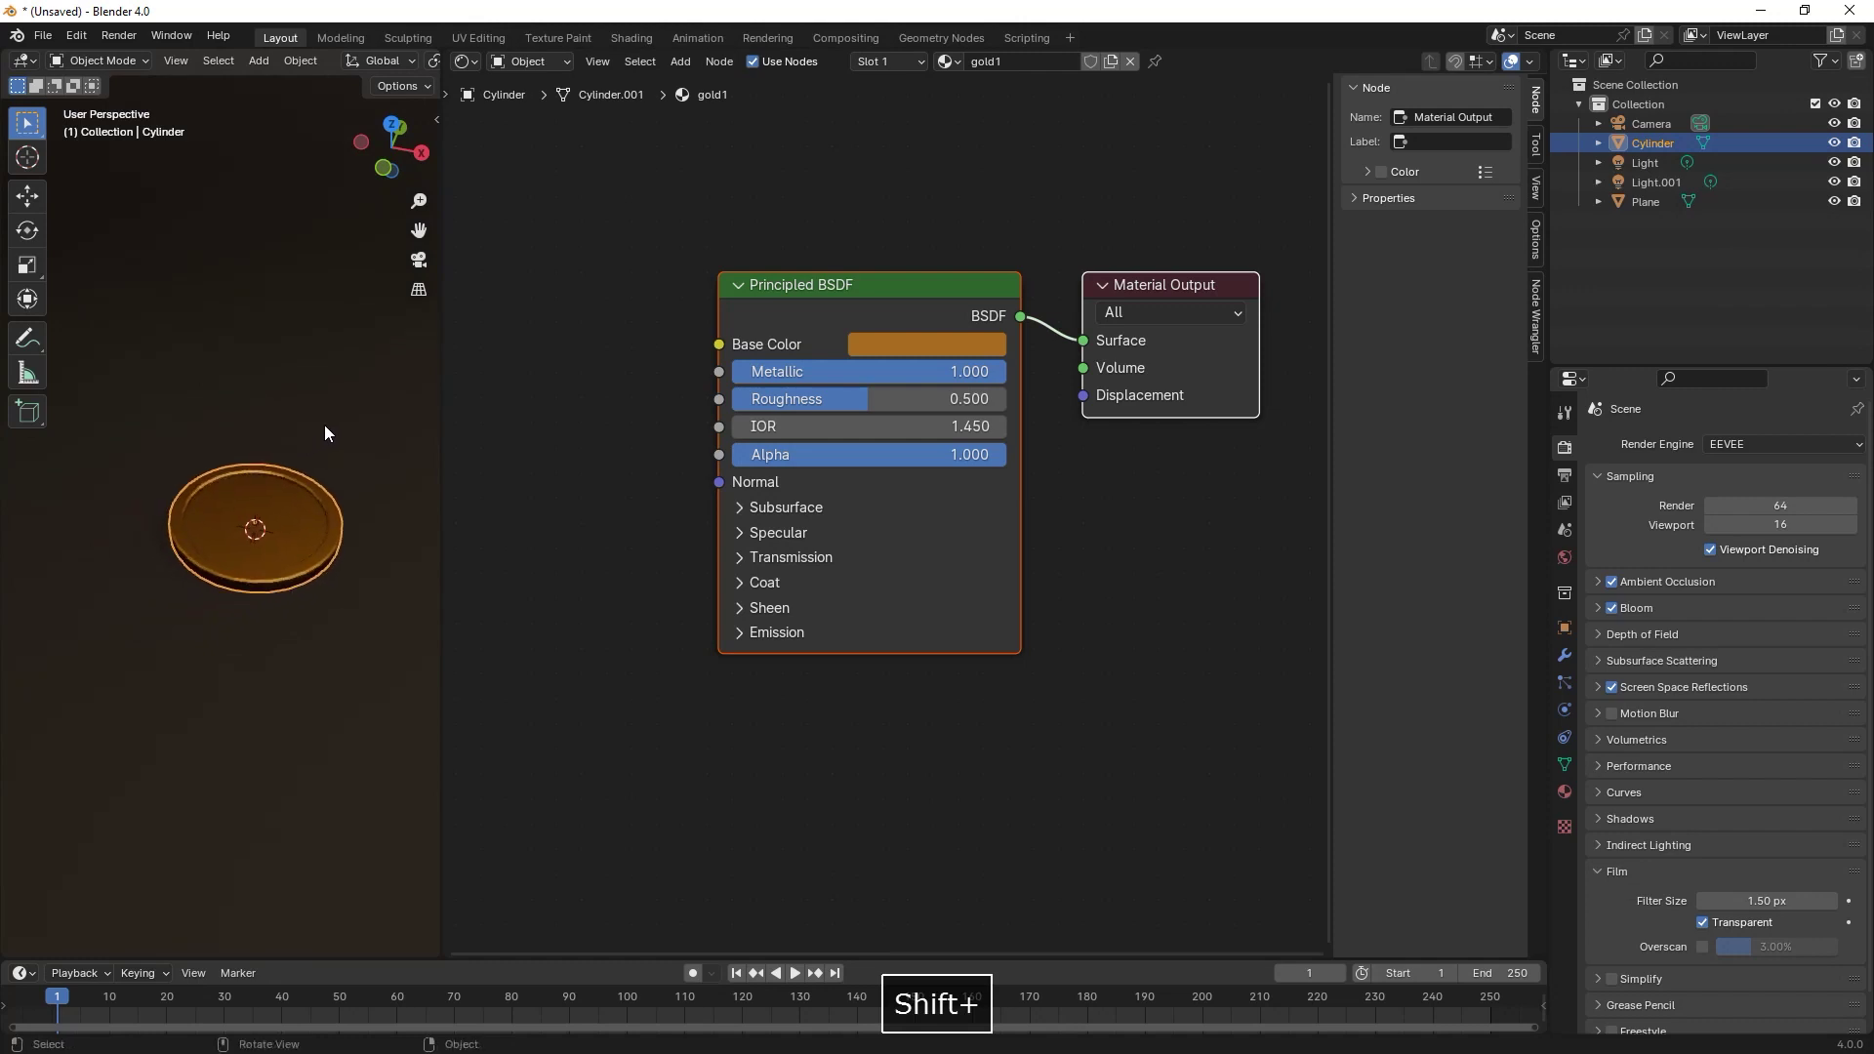
{"action": "scroll", "coordinate": [324, 425], "scroll_direction": "up", "scroll_amount": 2}
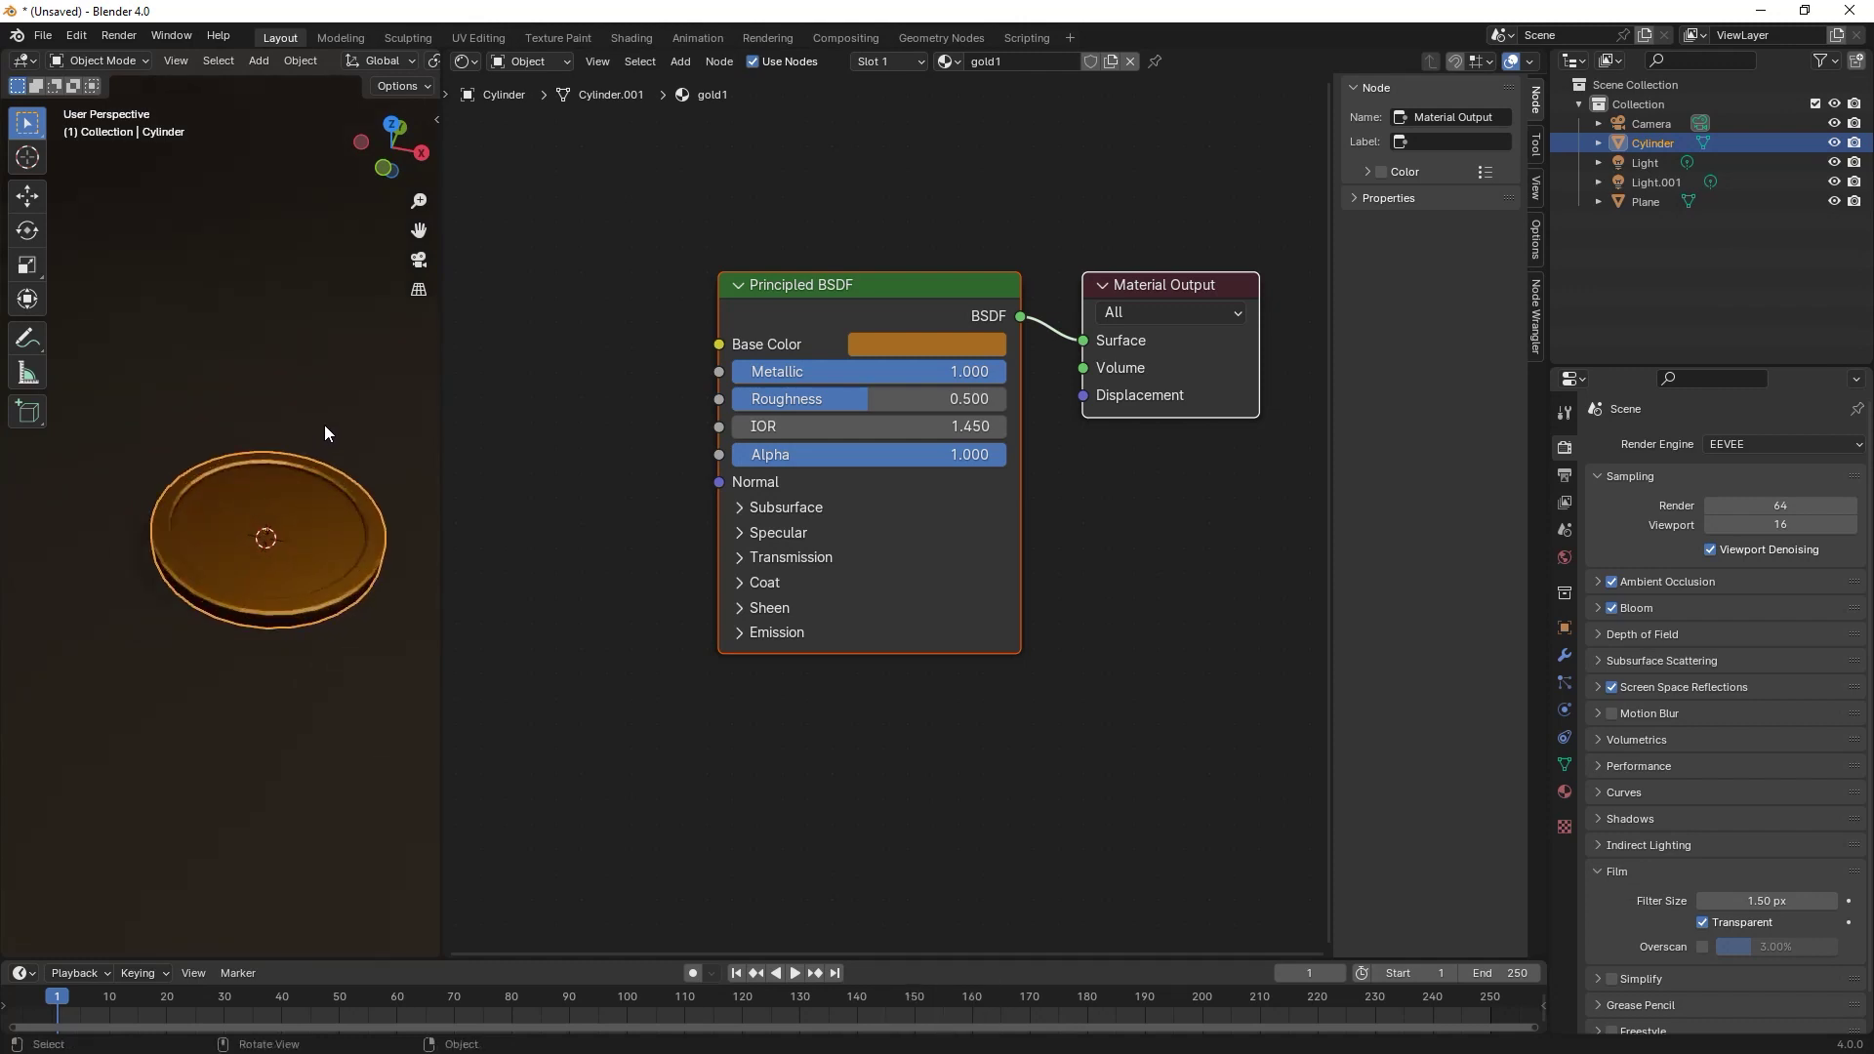
{"action": "left_click_drag", "start_coordinate": [437, 464], "coordinate": [569, 457]}
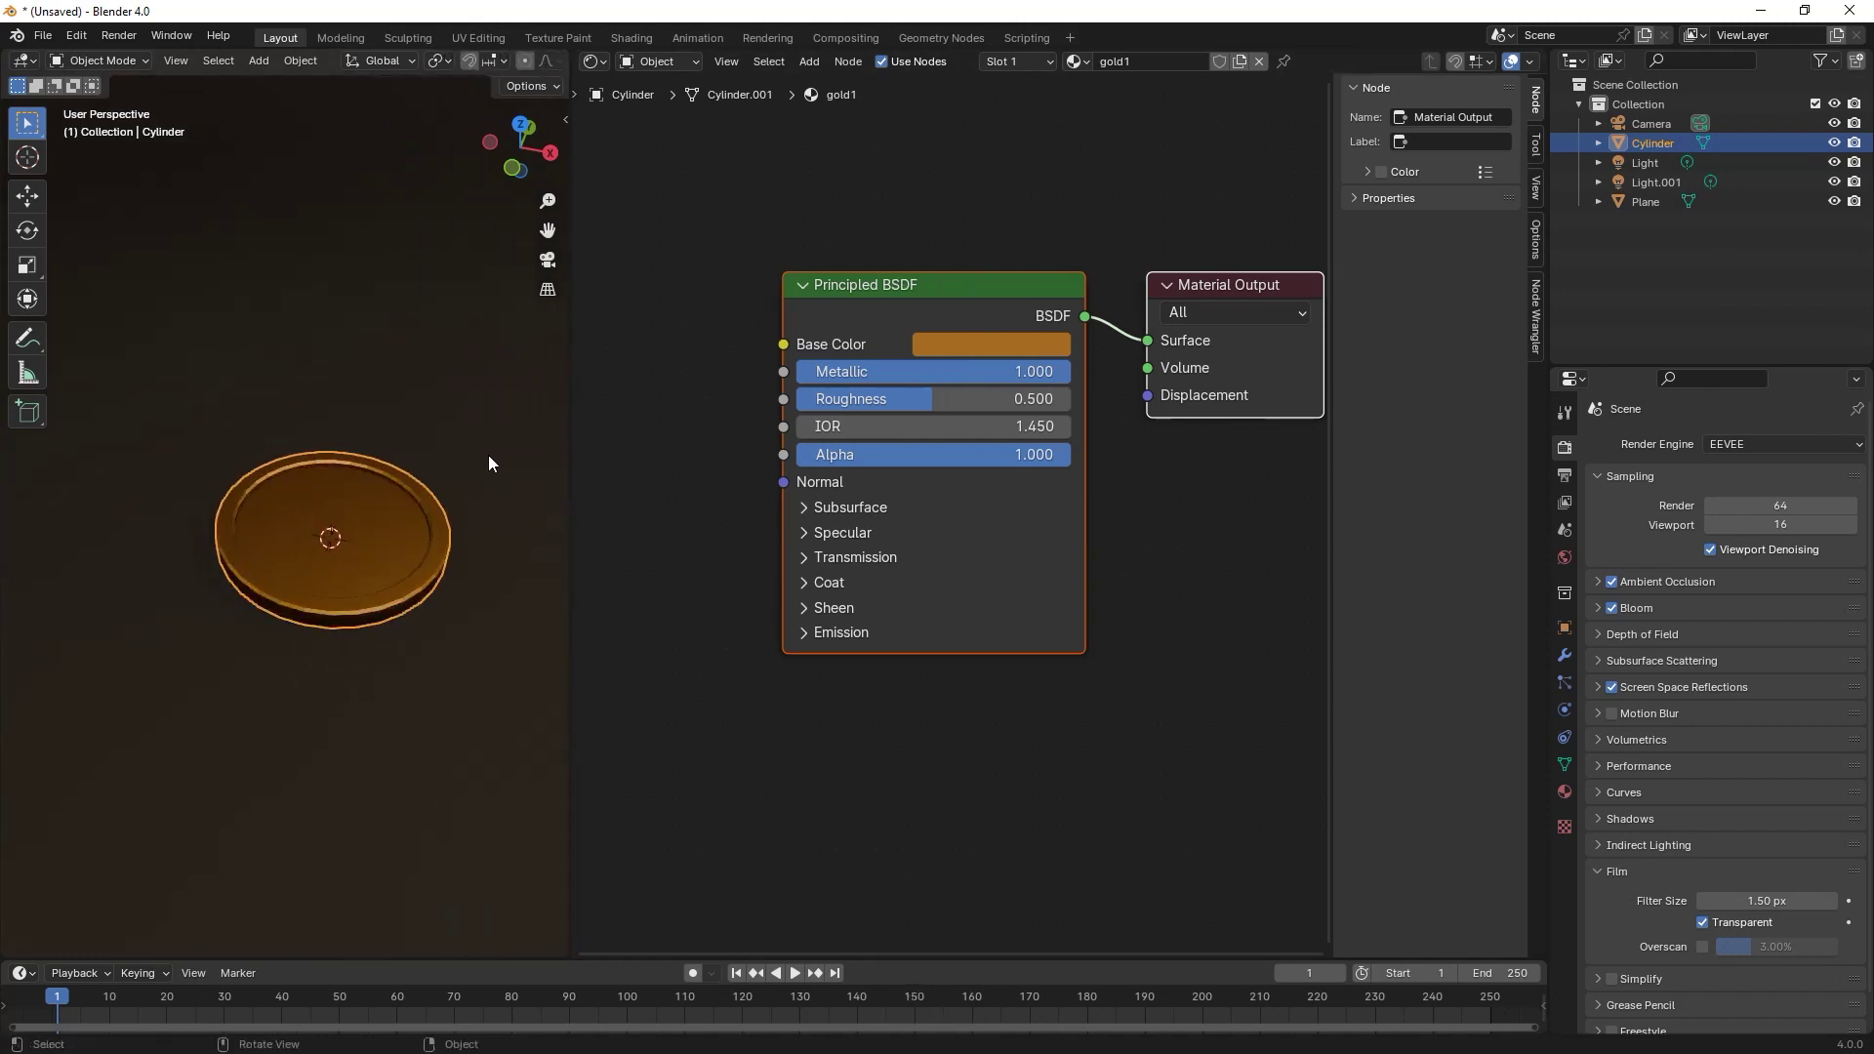
{"action": "middle_click_drag", "start_coordinate": [835, 491], "coordinate": [885, 464]}
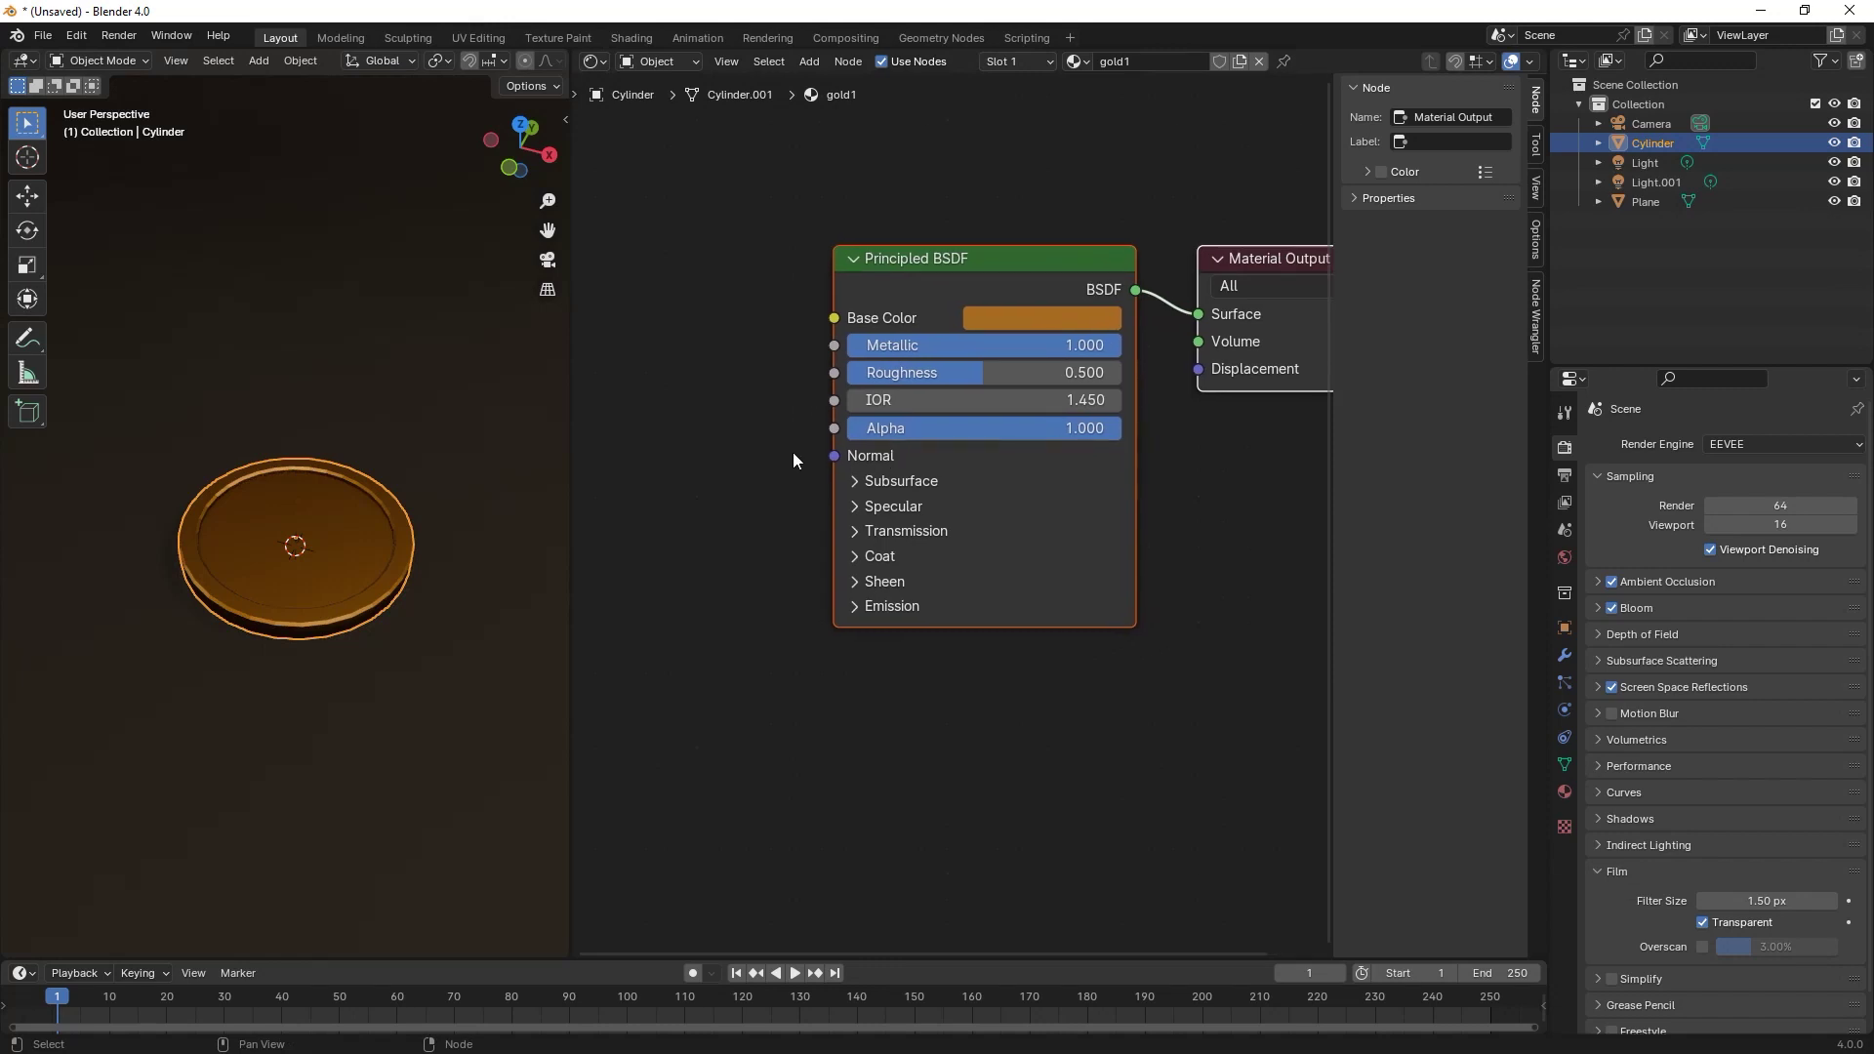
{"action": "scroll", "coordinate": [752, 452], "scroll_direction": "down", "scroll_amount": 1}
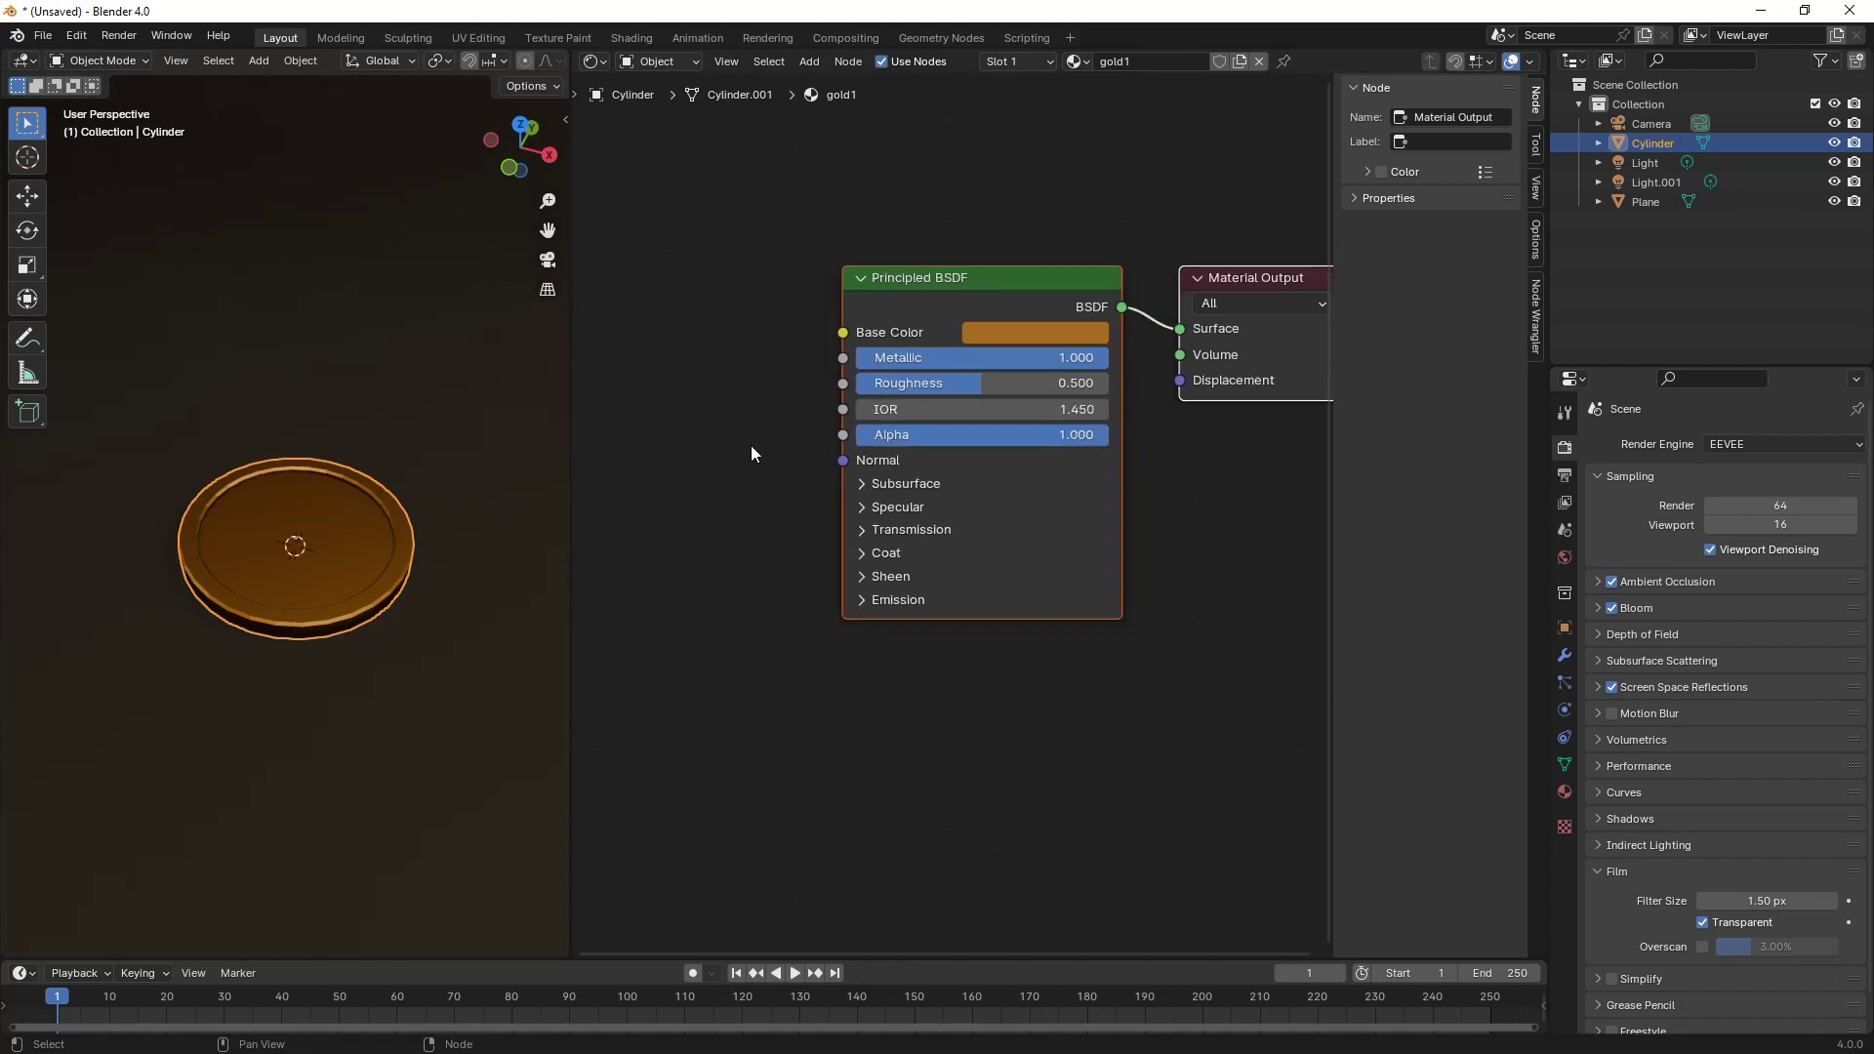
{"action": "middle_click_drag", "start_coordinate": [753, 452], "coordinate": [858, 418]}
- Add a Color Ramp node to the left of the shader
{"action": "key", "text": "shift+a"}
{"action": "mouse_move", "coordinate": [822, 420]}
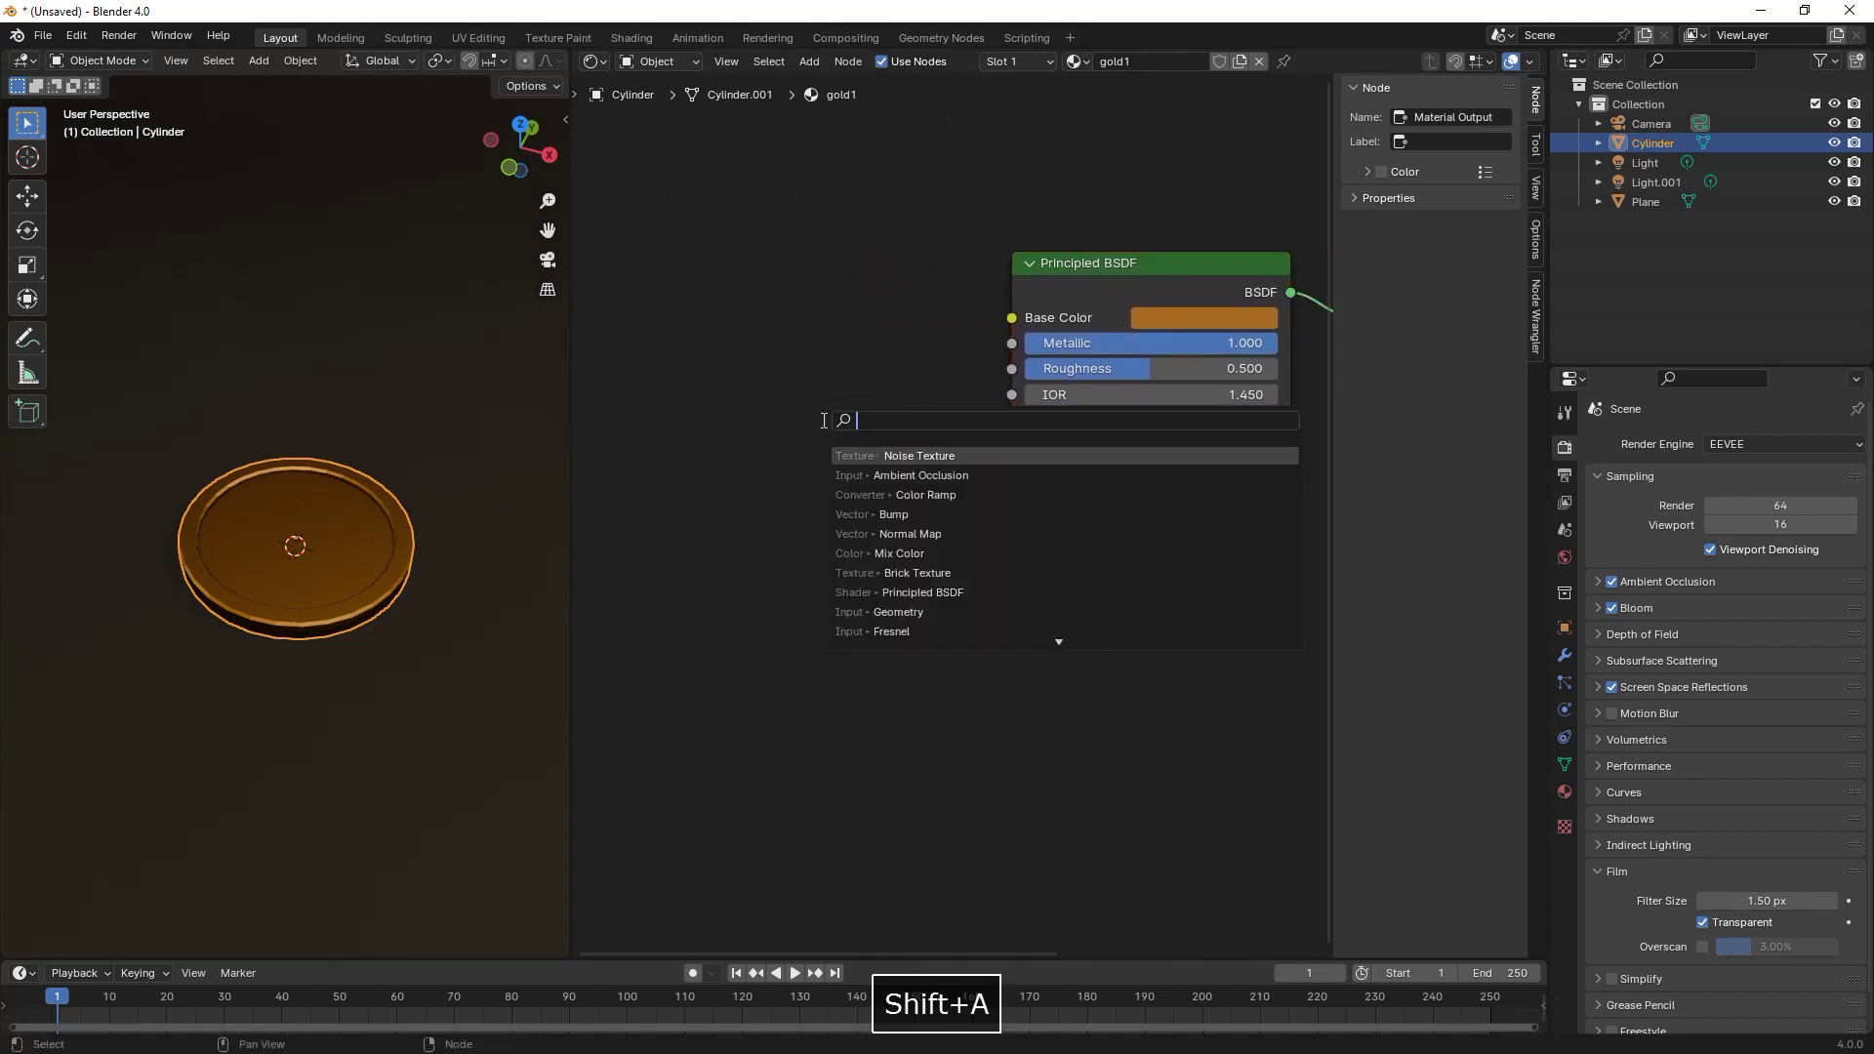
{"action": "type", "text": "col"}
{"action": "left_click", "coordinate": [926, 475]}
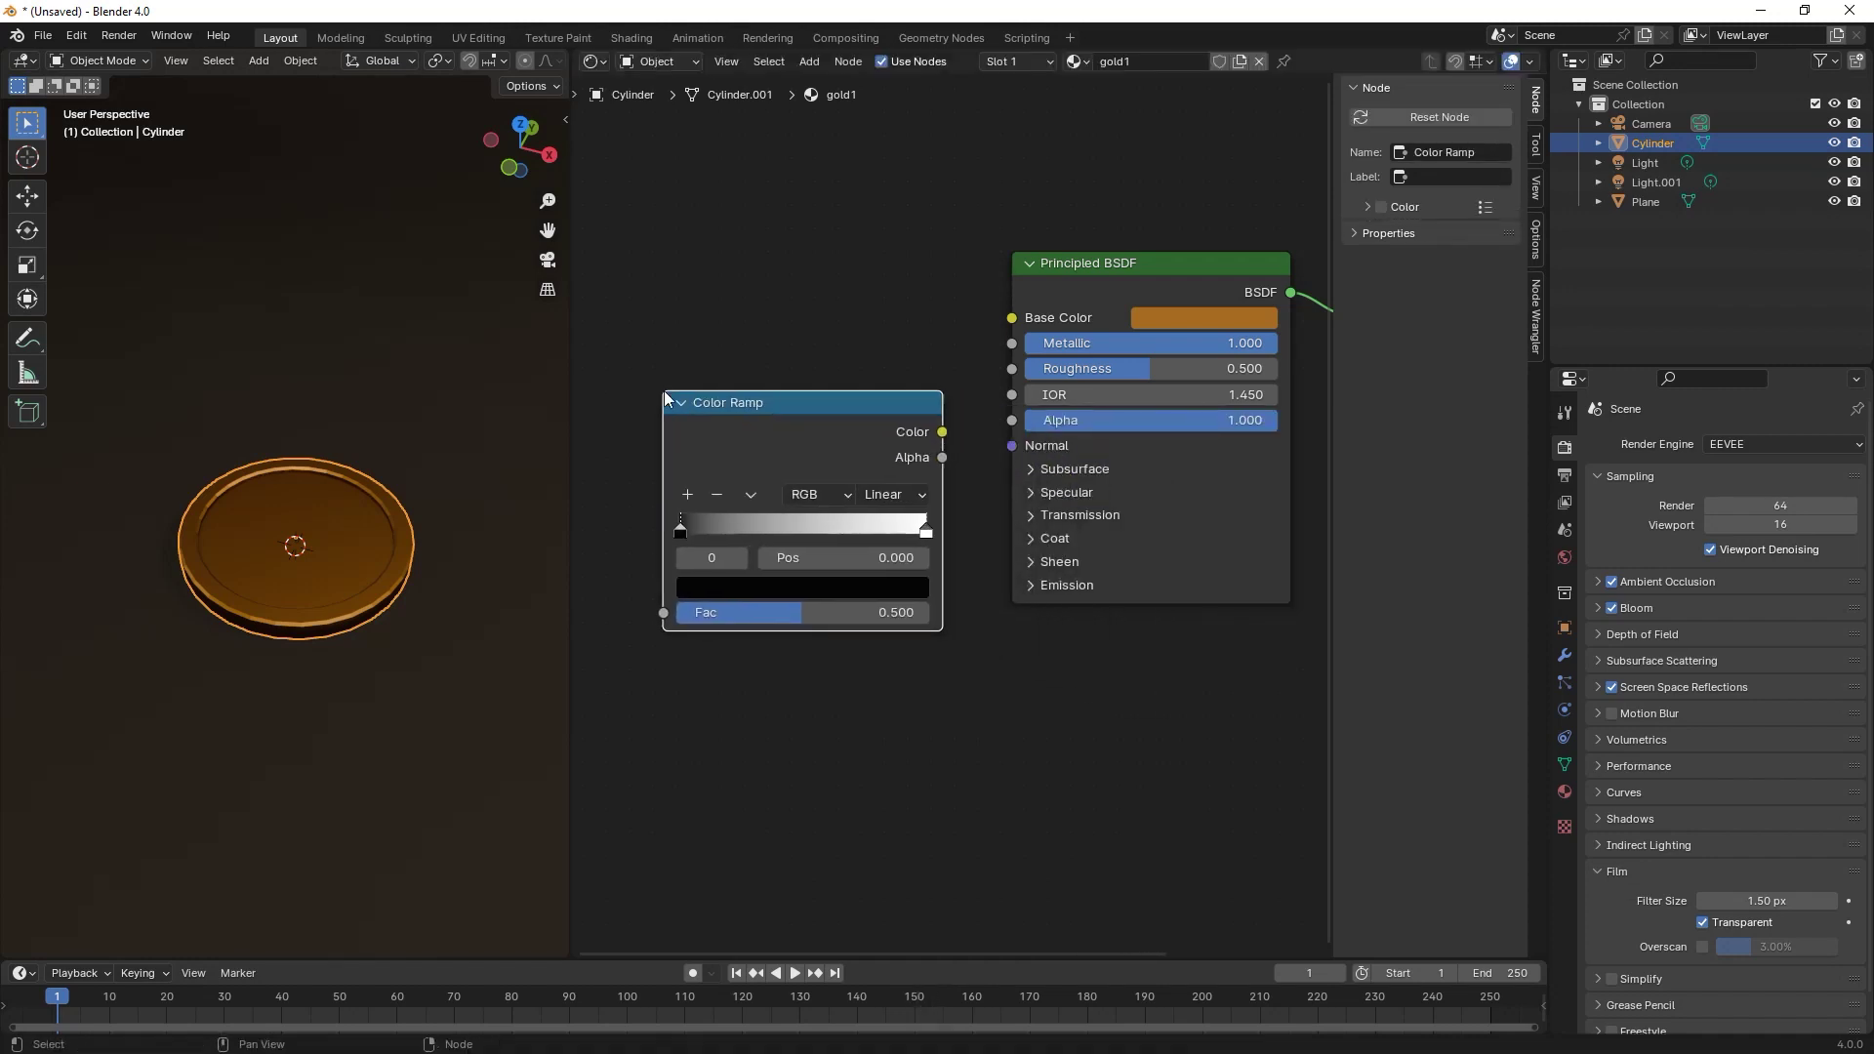
{"action": "left_click", "coordinate": [829, 430]}
- Add a Noise Texture node and link its Fac into the Color Ramp
{"action": "key", "text": "shift+a"}
{"action": "mouse_move", "coordinate": [724, 453]}
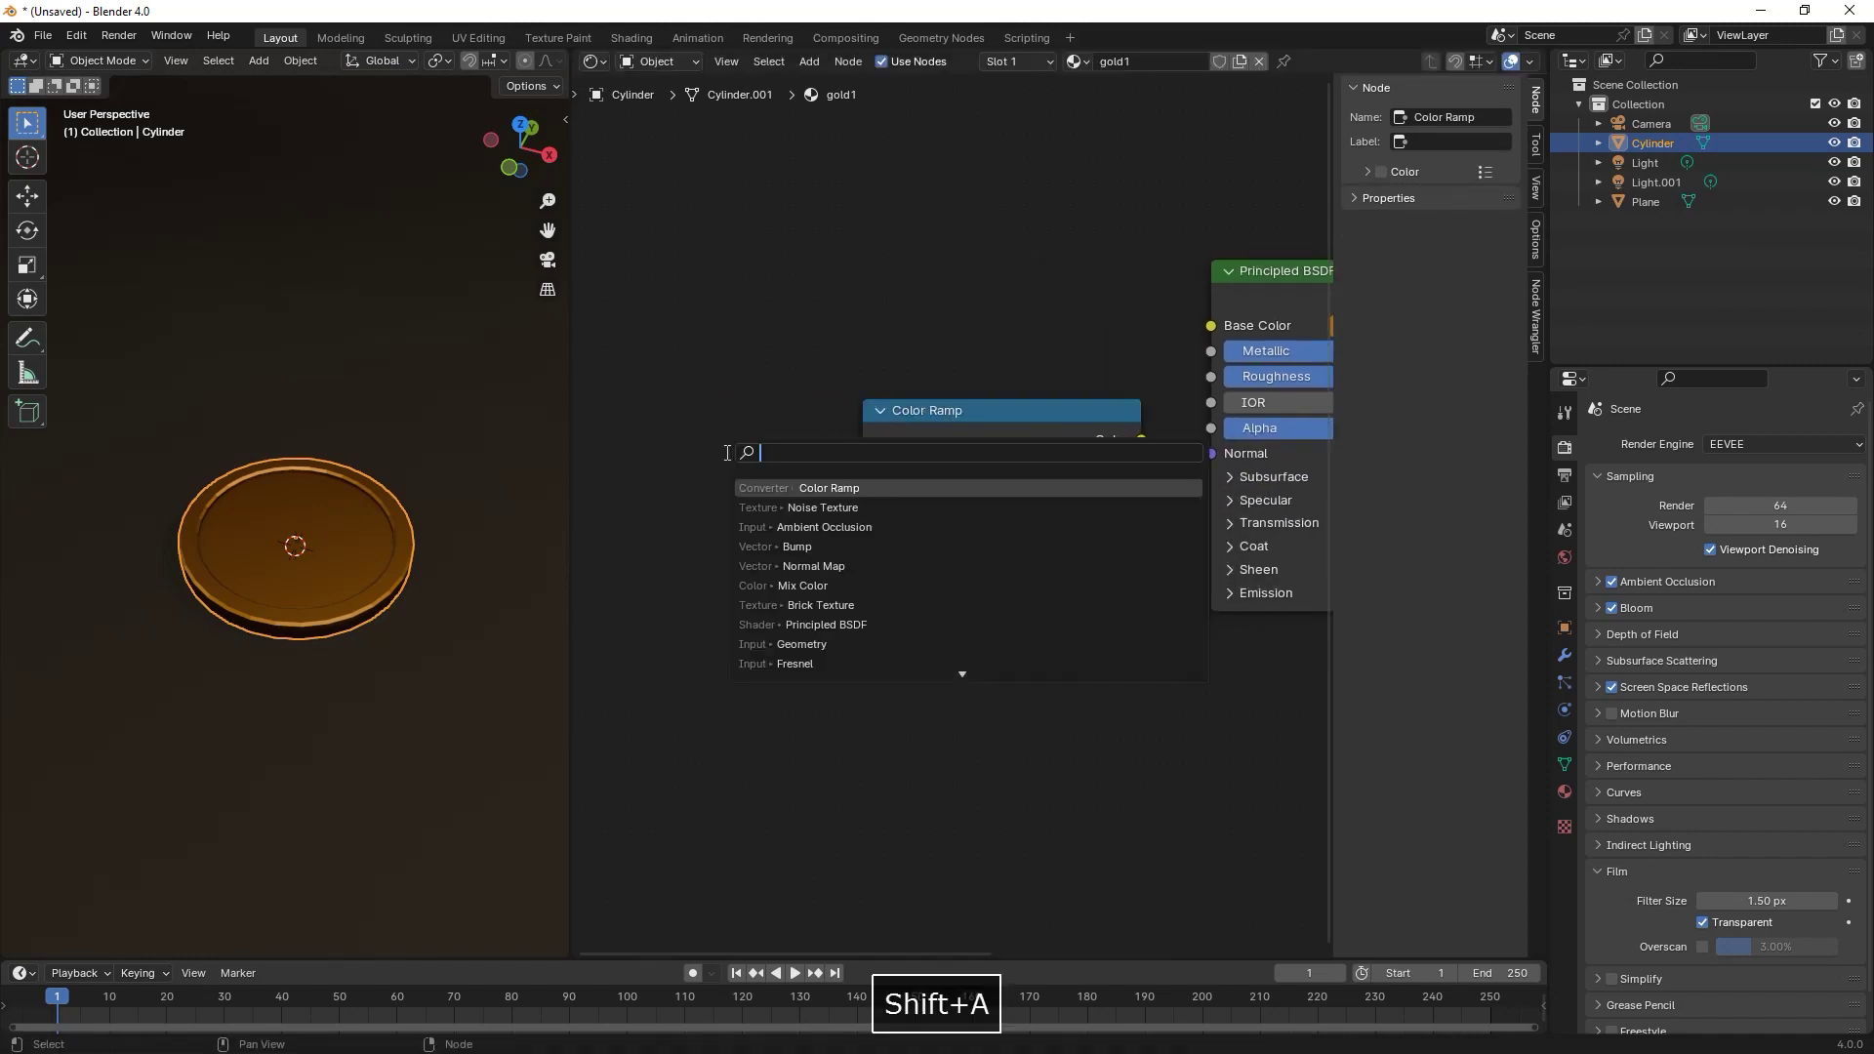
{"action": "type", "text": "noi"}
{"action": "left_click", "coordinate": [787, 478]}
{"action": "left_click", "coordinate": [624, 445]}
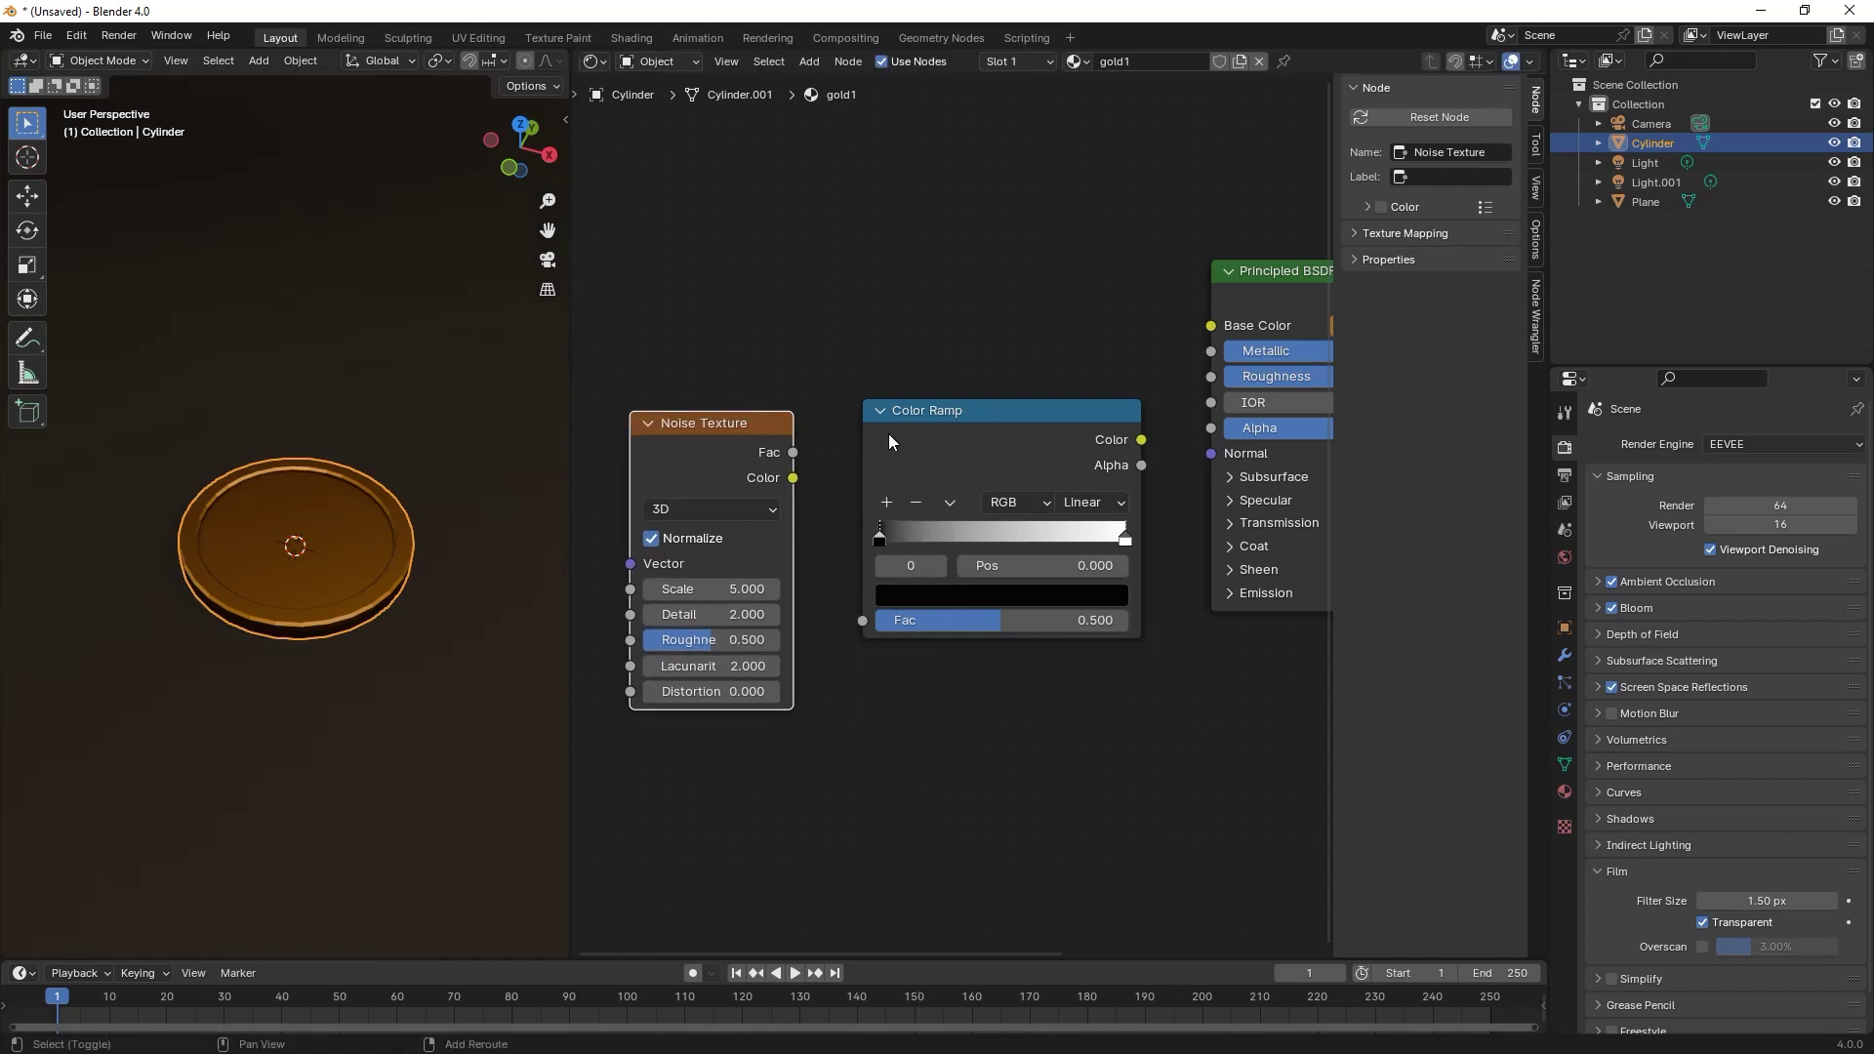
{"action": "left_click", "coordinate": [894, 431], "text": "shift"}
{"action": "key", "text": "shift+f"}
{"action": "middle_click_drag", "start_coordinate": [894, 435], "coordinate": [864, 426]}
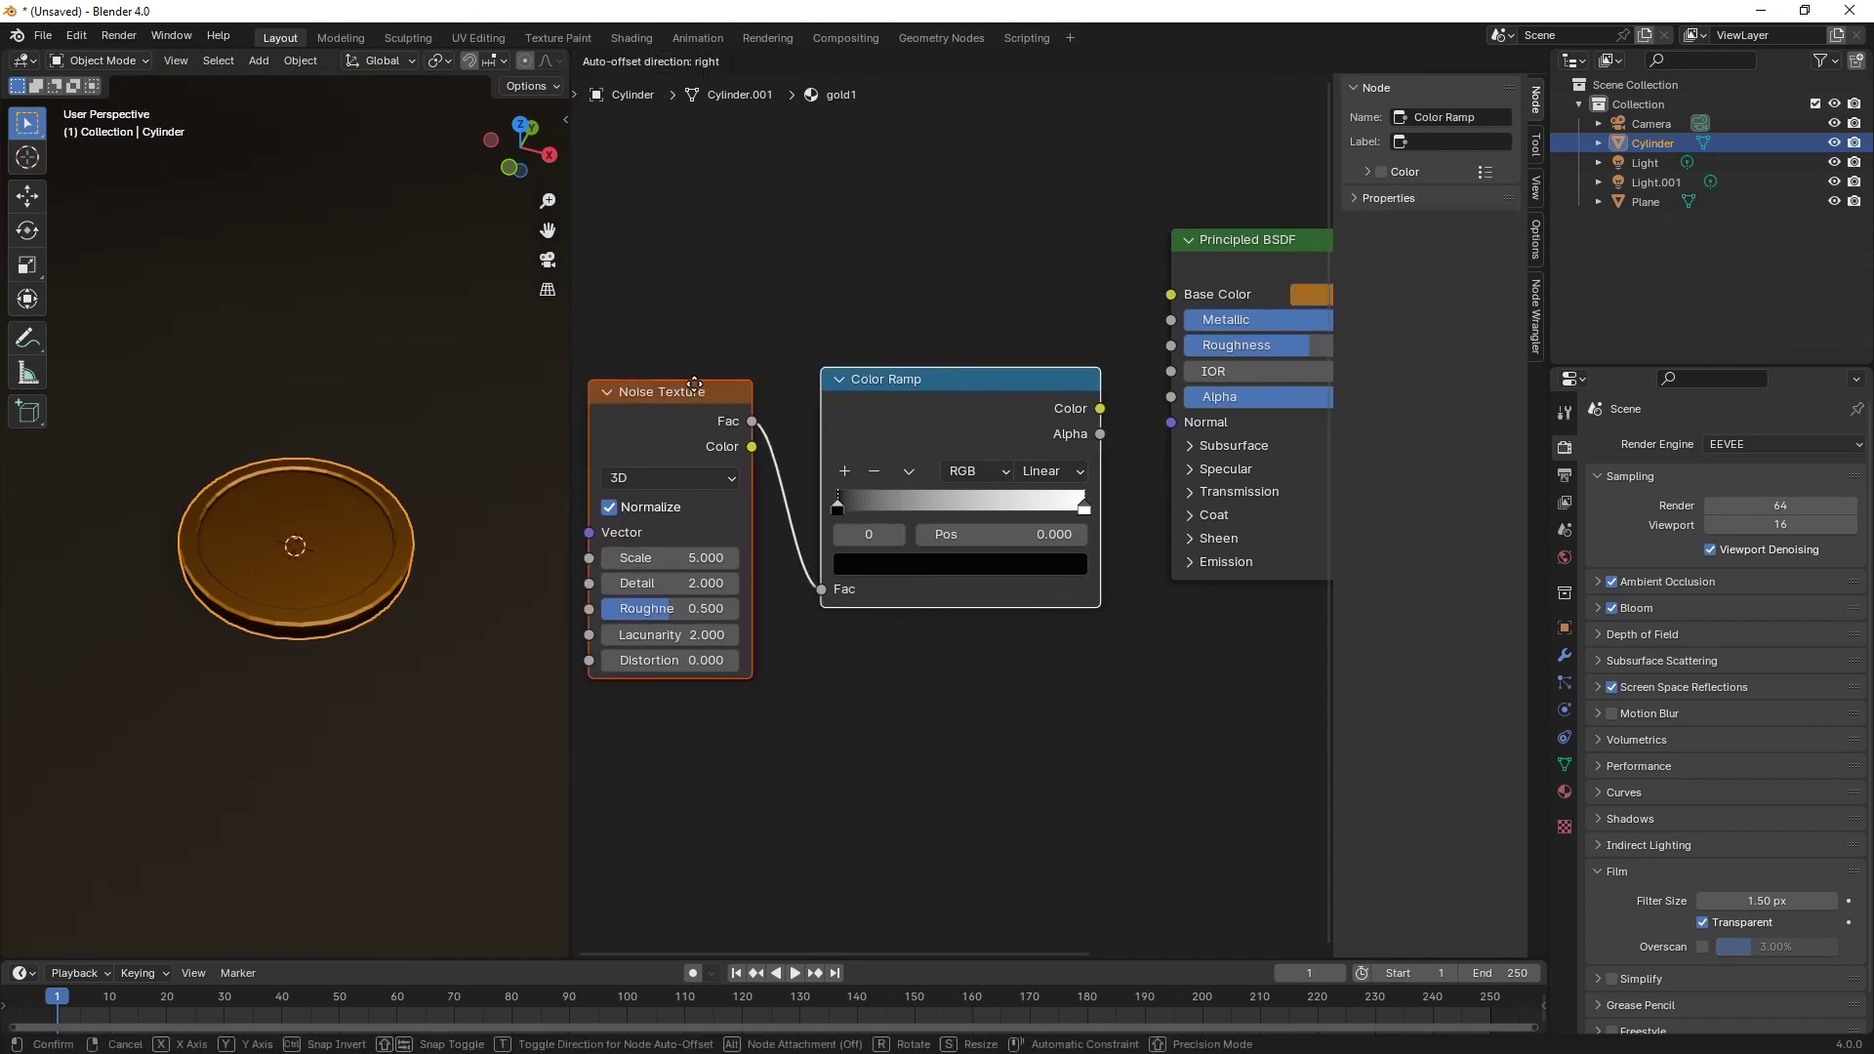
{"action": "left_click", "coordinate": [694, 383]}
- Set the noise Scale to -5, Detail to 15 and Roughness to 1
{"action": "scroll", "coordinate": [853, 361], "scroll_direction": "down", "scroll_amount": 3}
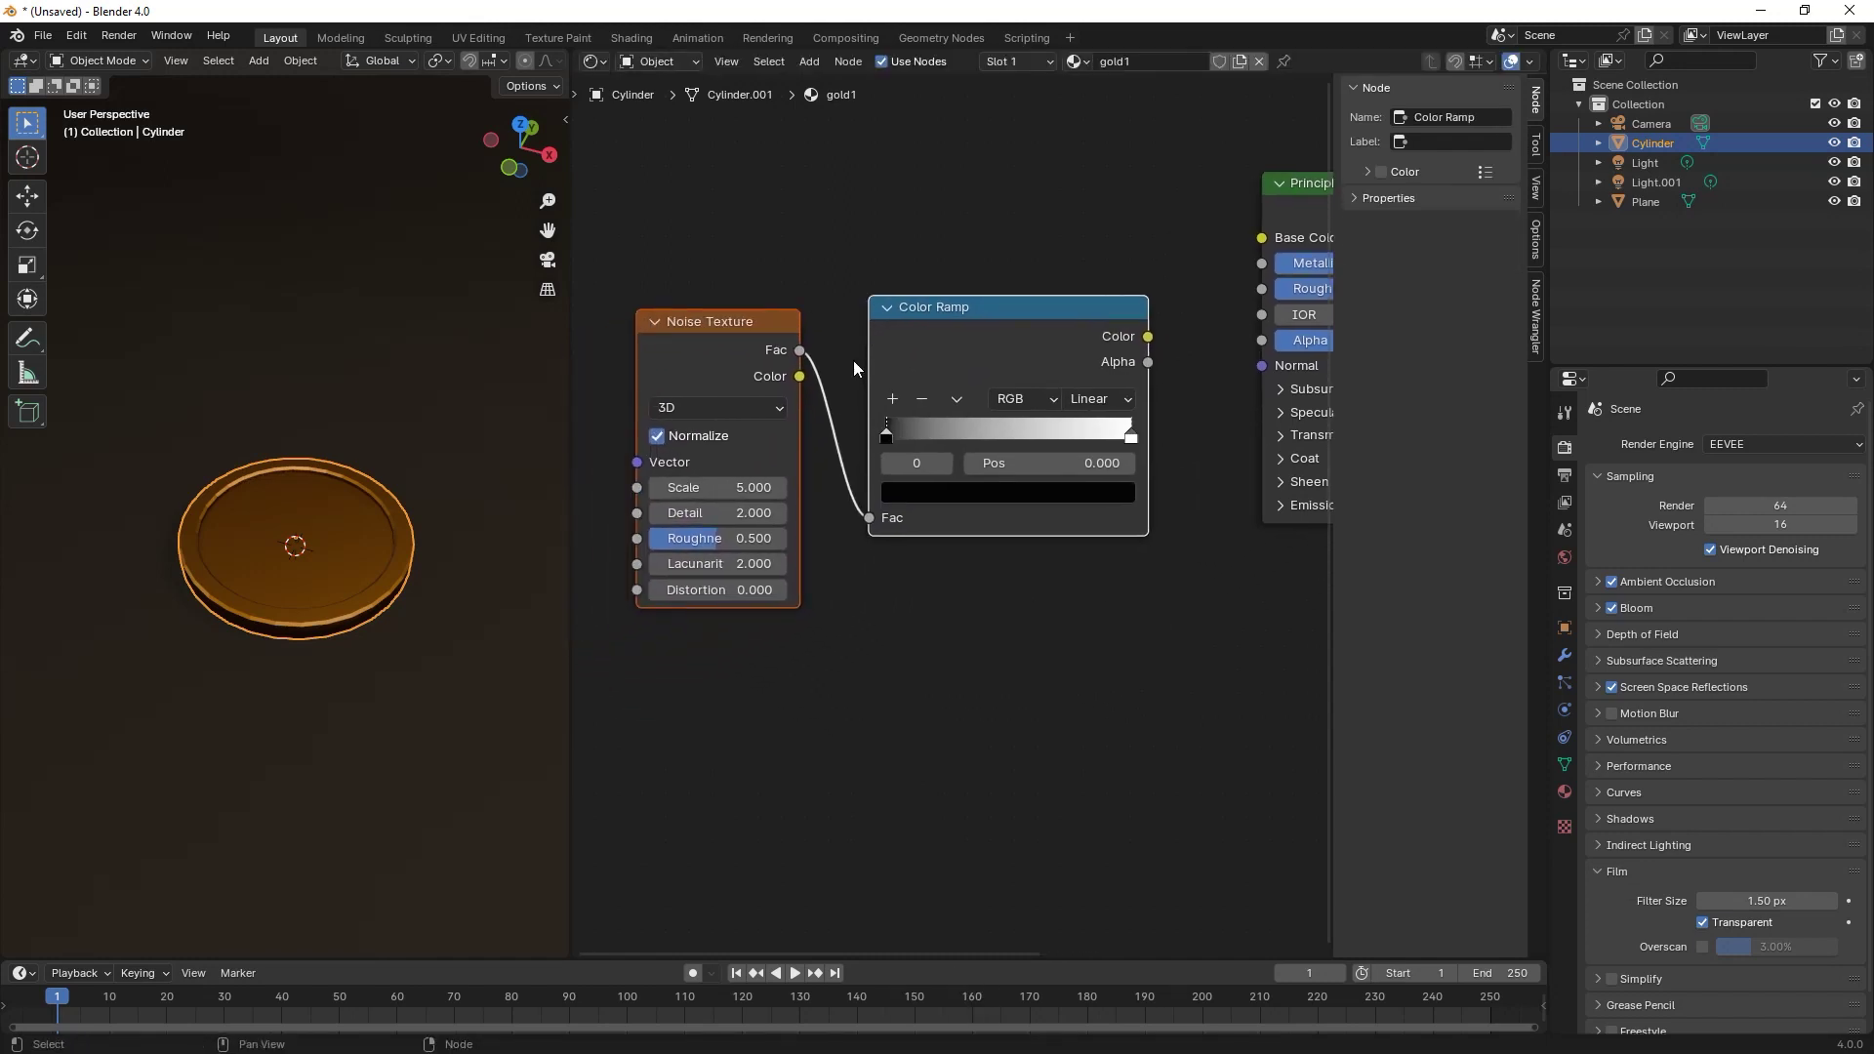
{"action": "double_click", "coordinate": [742, 487]}
{"action": "type", "text": "-5"}
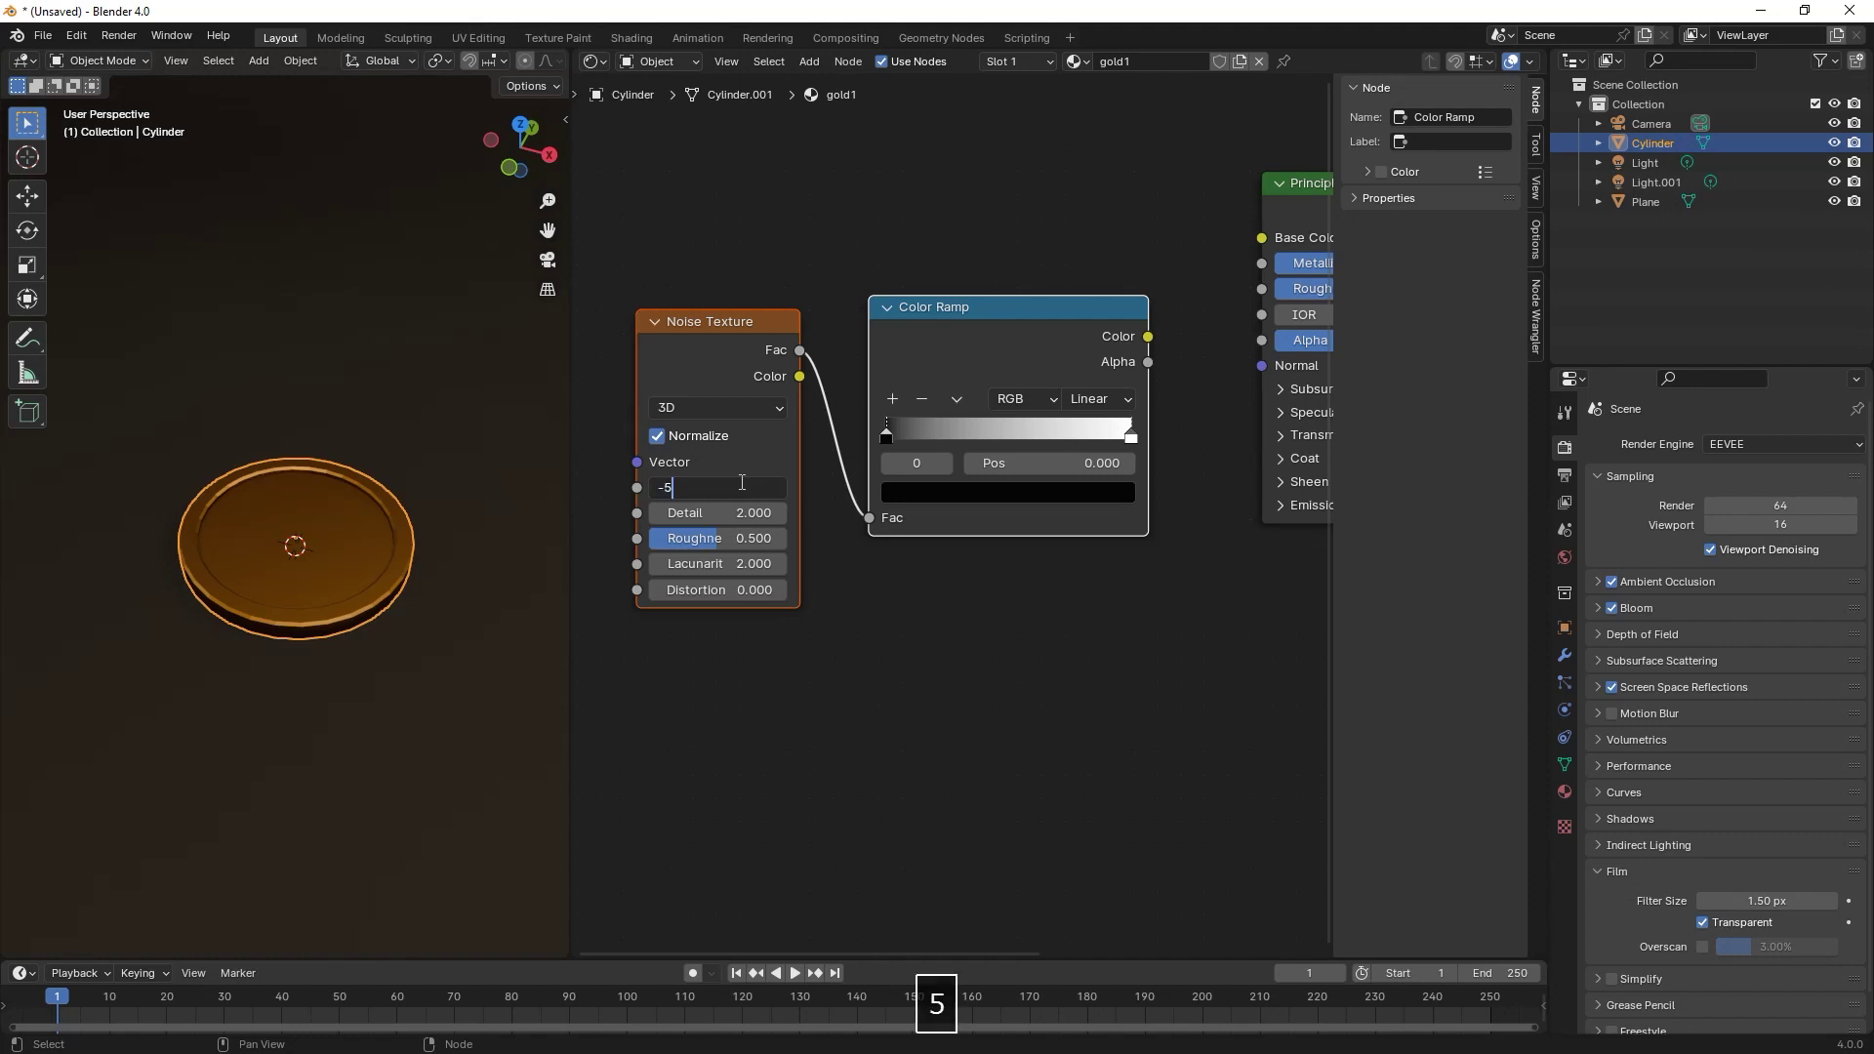
{"action": "key", "text": "Tab"}
{"action": "type", "text": "15"}
{"action": "key", "text": "Tab"}
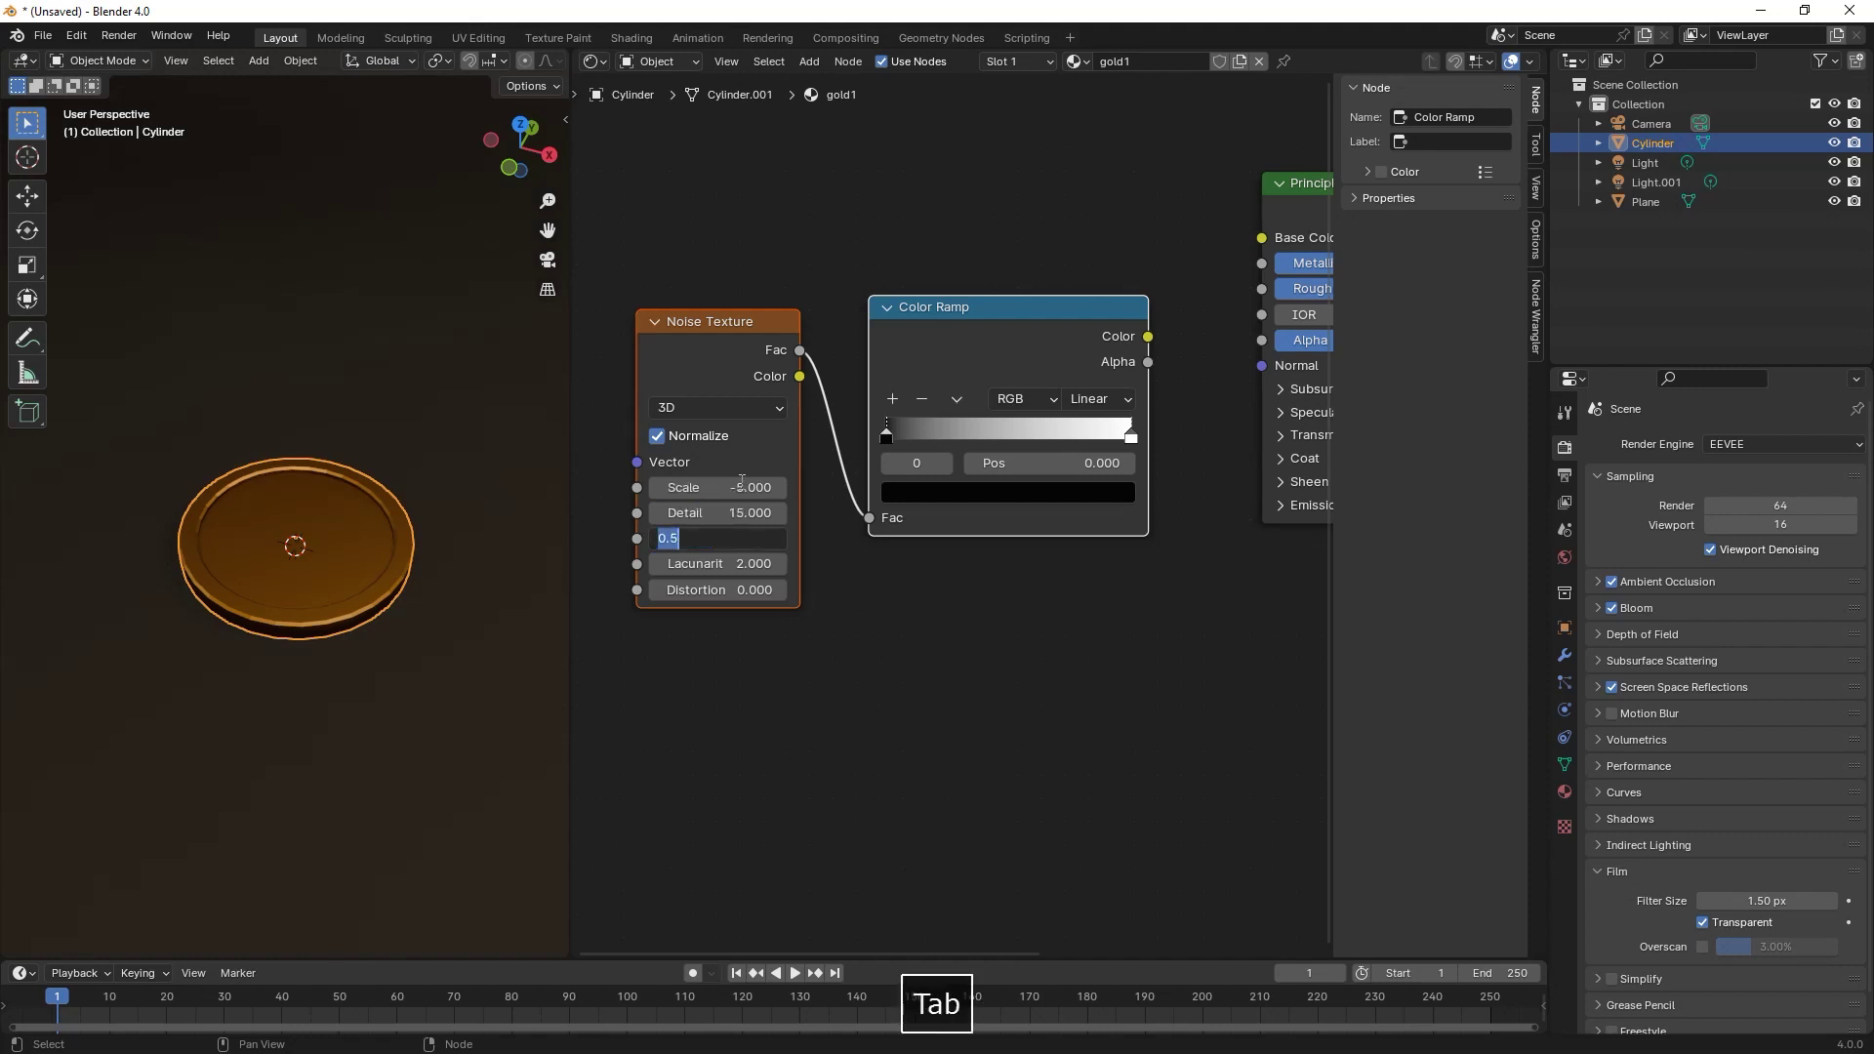
{"action": "type", "text": "1"}
{"action": "key", "text": "Return"}
- Connect the ramp Color to the shader Roughness and move the black stop to 0.195
{"action": "middle_click_drag", "start_coordinate": [1159, 387], "coordinate": [933, 435]}
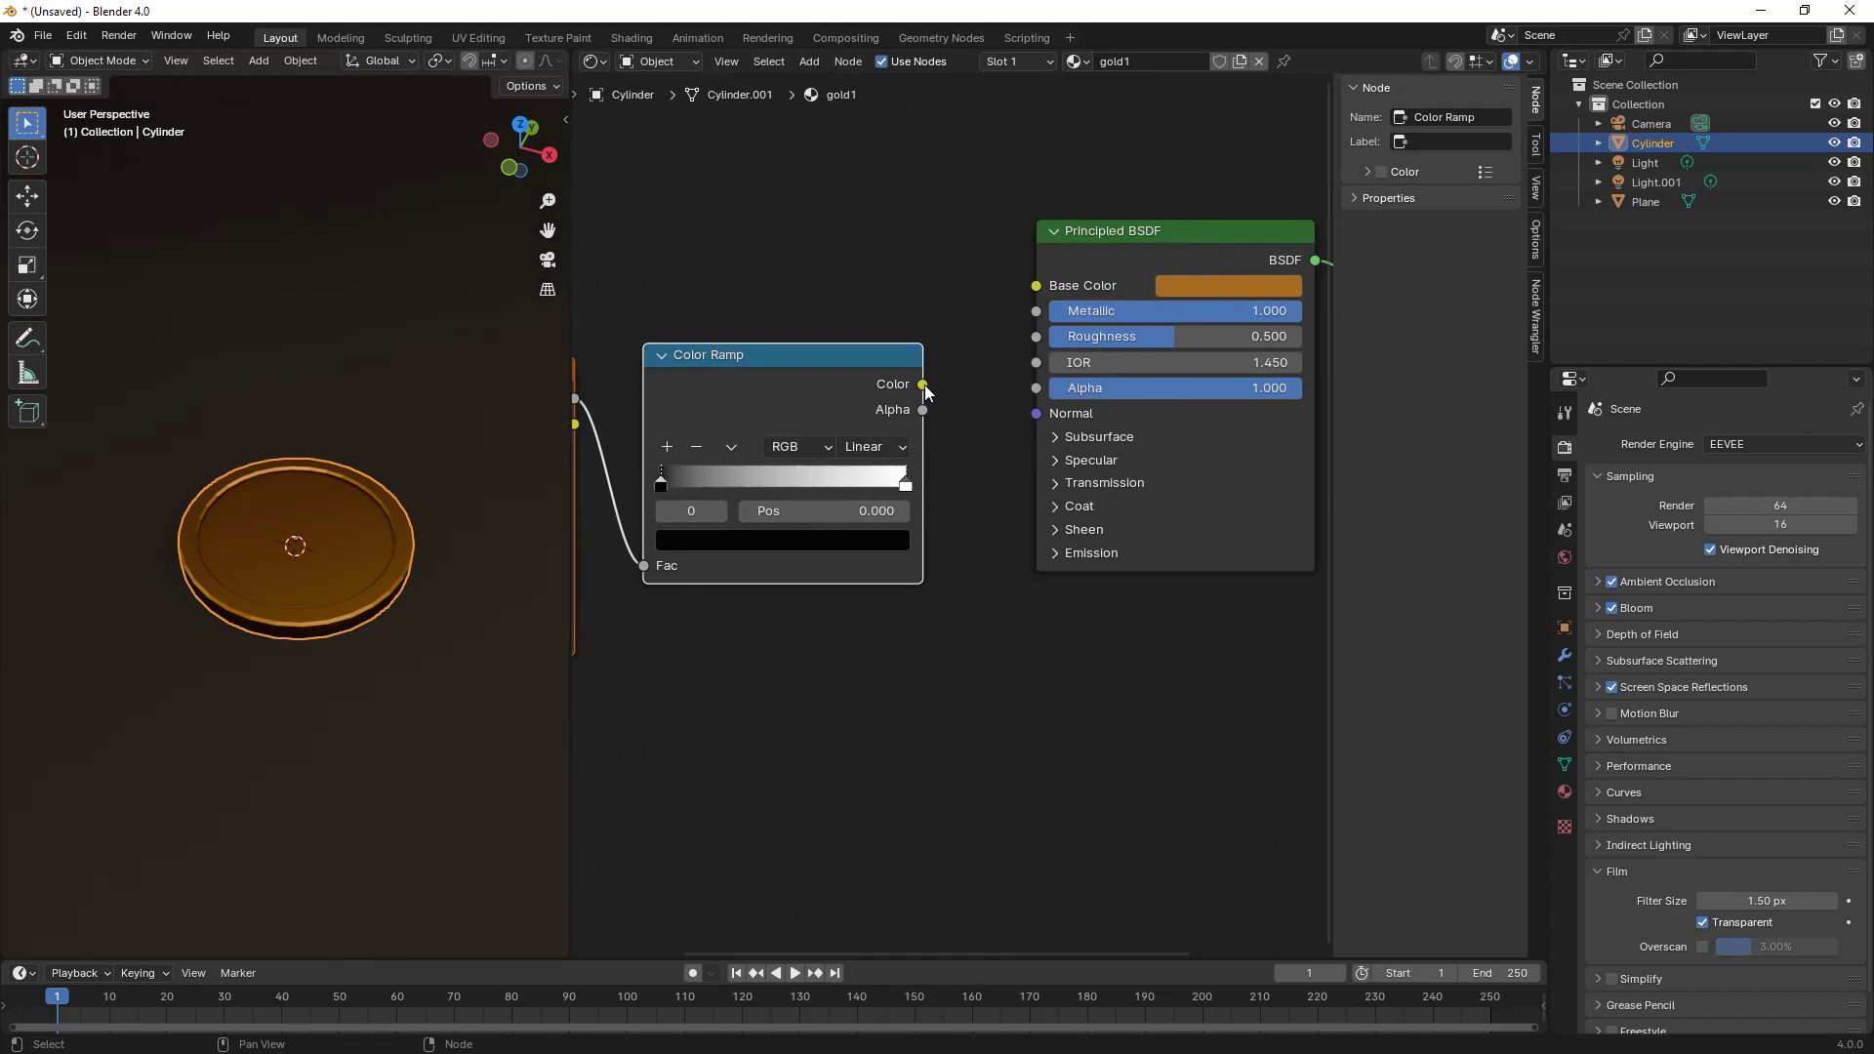
{"action": "left_click_drag", "start_coordinate": [924, 388], "coordinate": [1036, 338]}
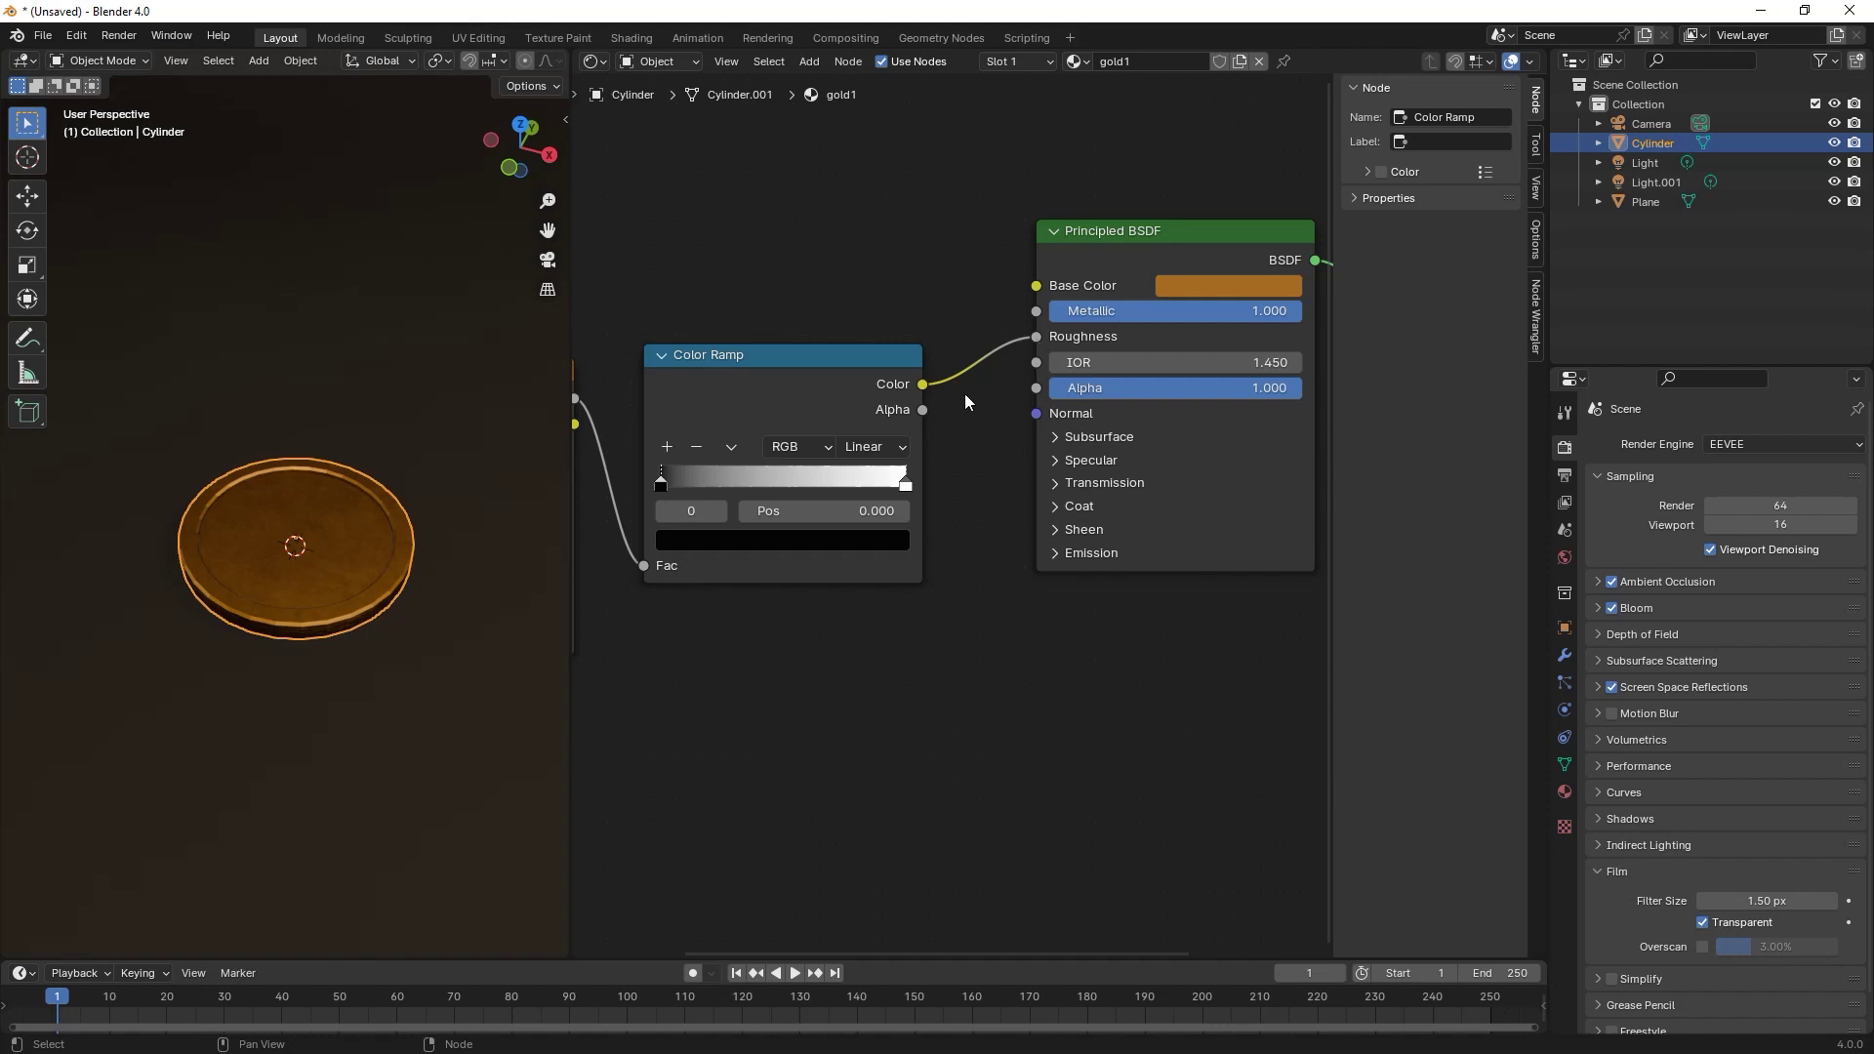
{"action": "scroll", "coordinate": [966, 400], "scroll_direction": "up", "scroll_amount": 2}
{"action": "left_click_drag", "start_coordinate": [719, 439], "coordinate": [808, 439]}
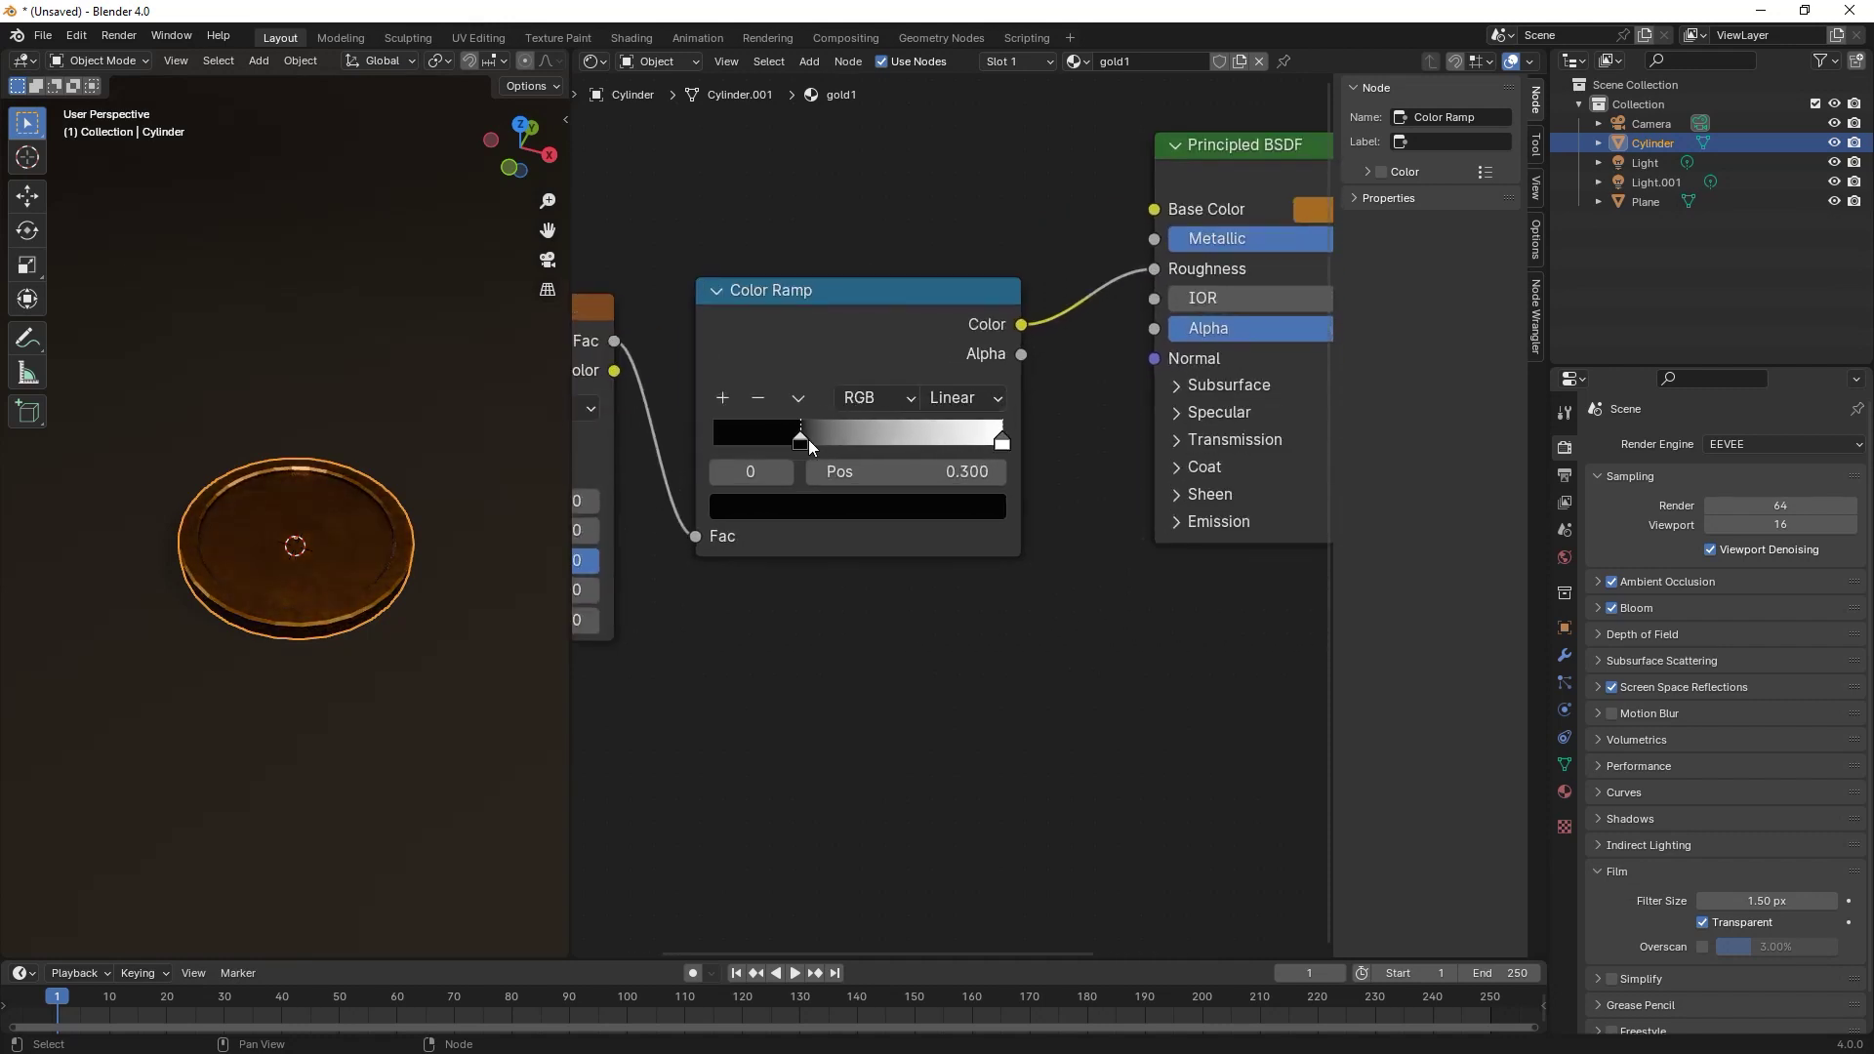
- Set the selected ramp stop's colour to grey 676767
{"action": "left_click", "coordinate": [834, 505]}
{"action": "left_click", "coordinate": [835, 384]}
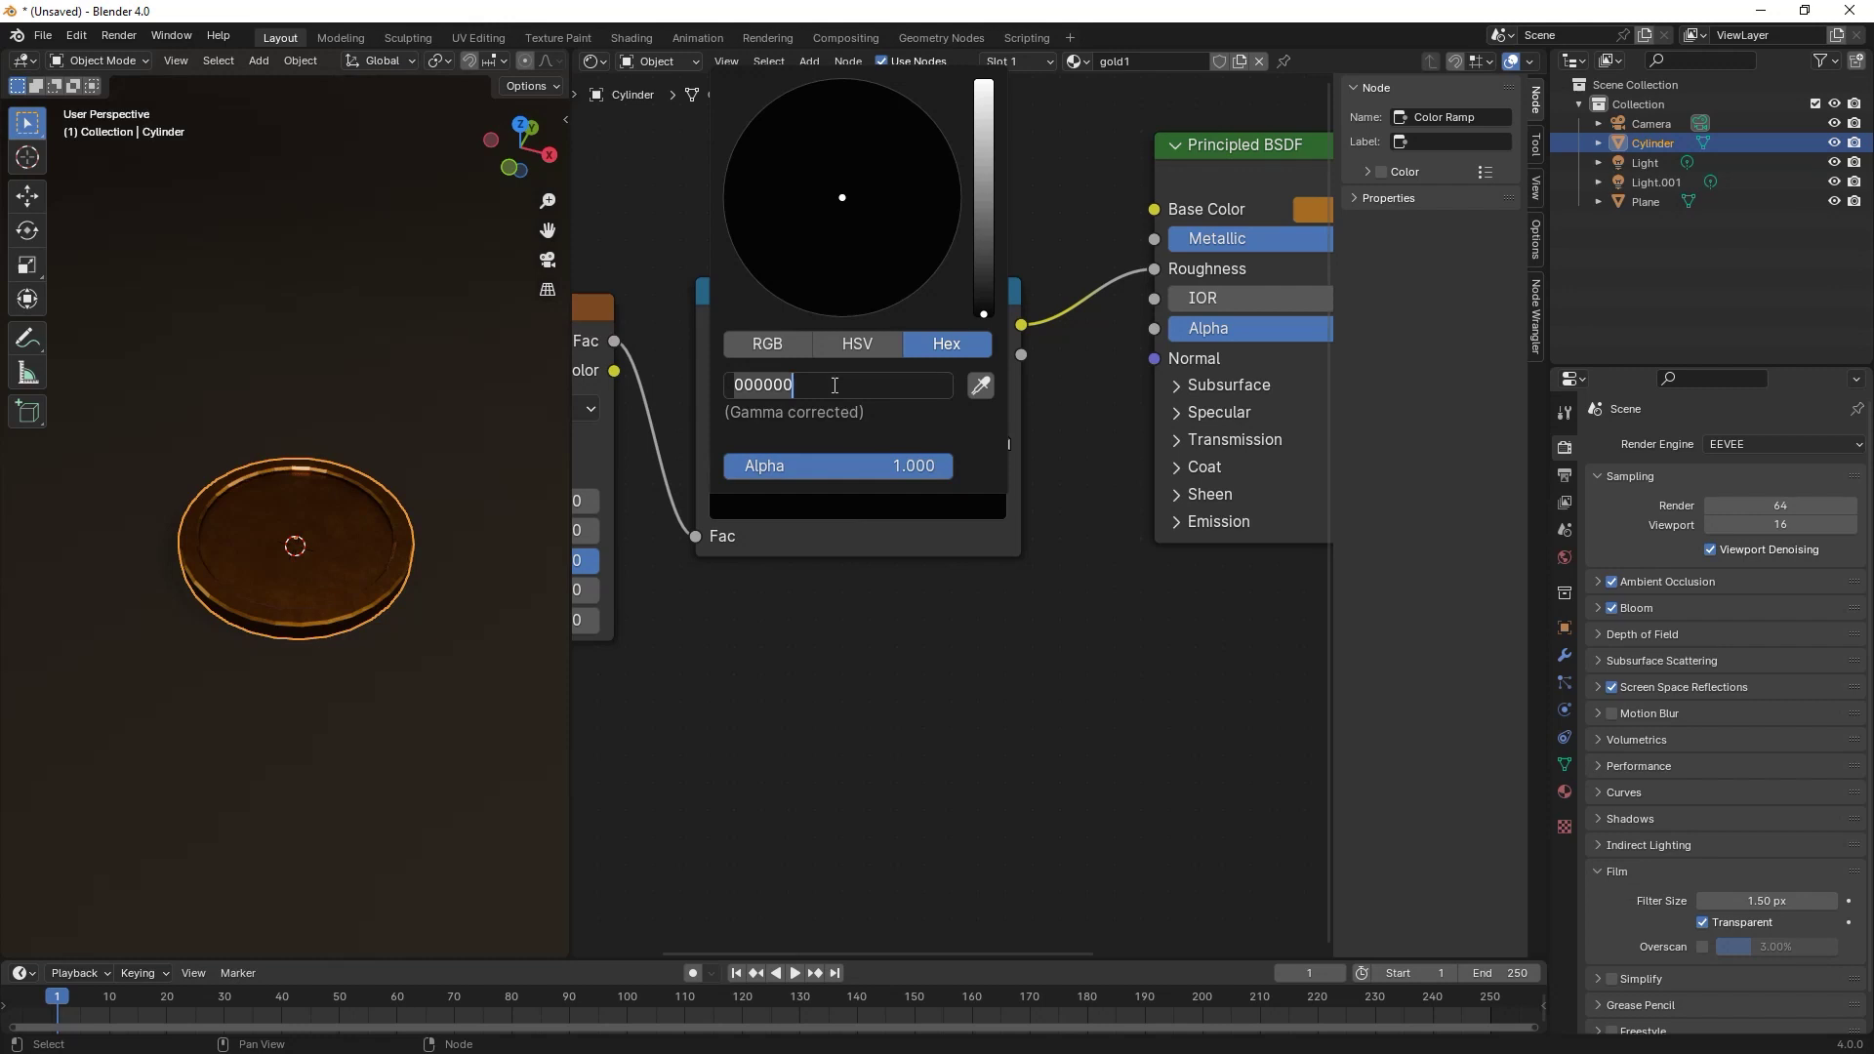
{"action": "type", "text": "676767"}
{"action": "key", "text": "Return"}
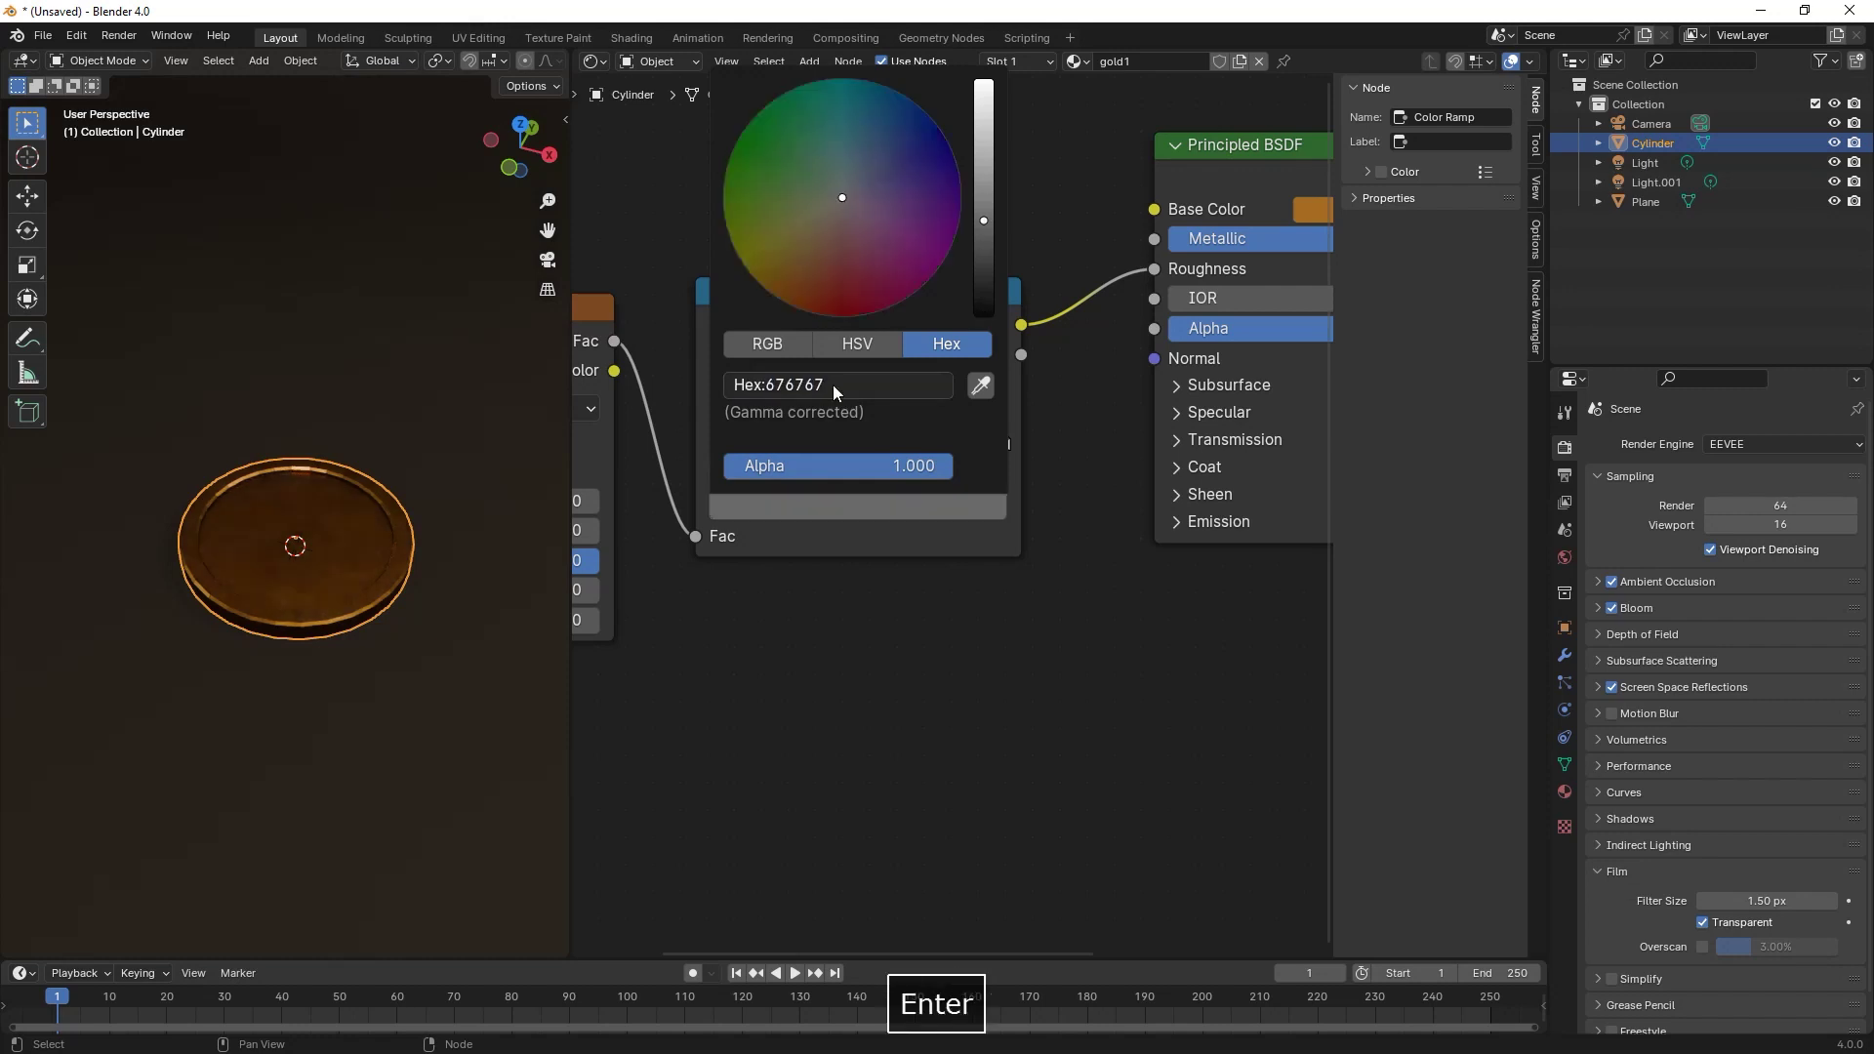
- Slide the right white stop to 0.614 and change its colour to grey 919191
{"action": "left_click", "coordinate": [986, 444]}
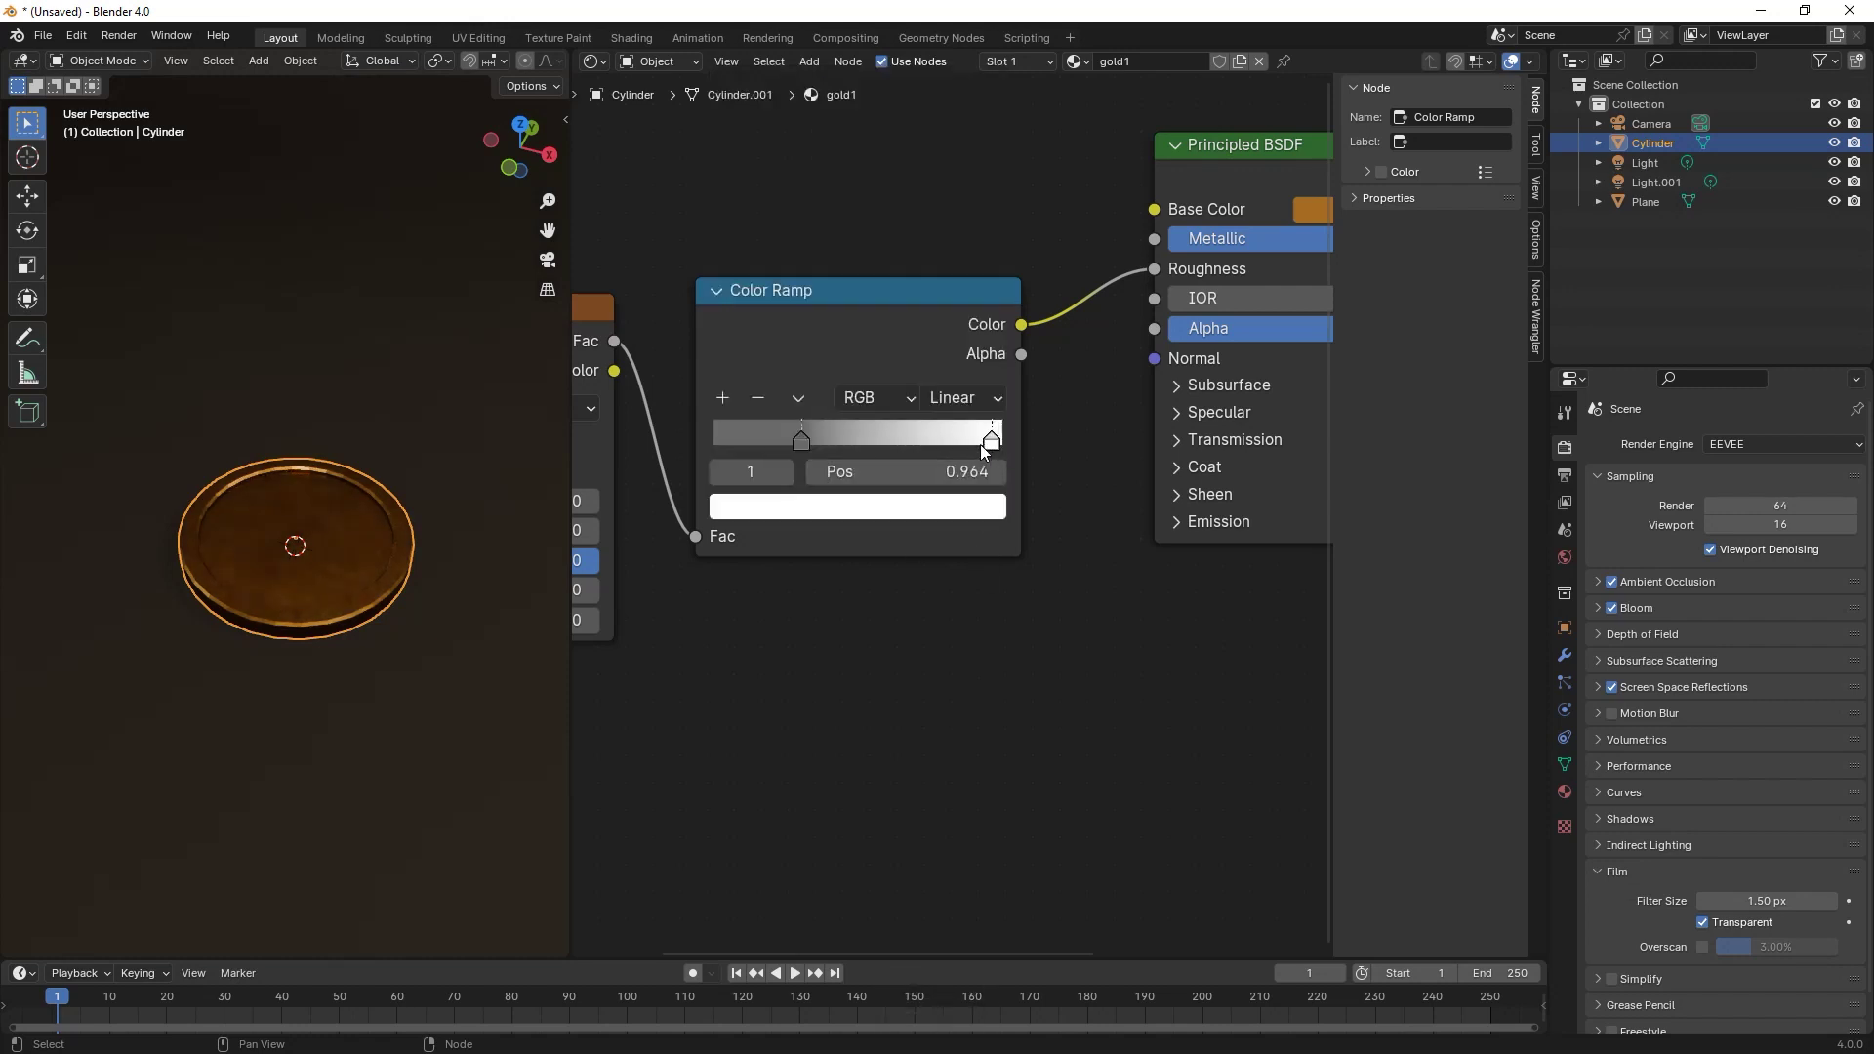
{"action": "left_click_drag", "start_coordinate": [980, 443], "coordinate": [882, 447]}
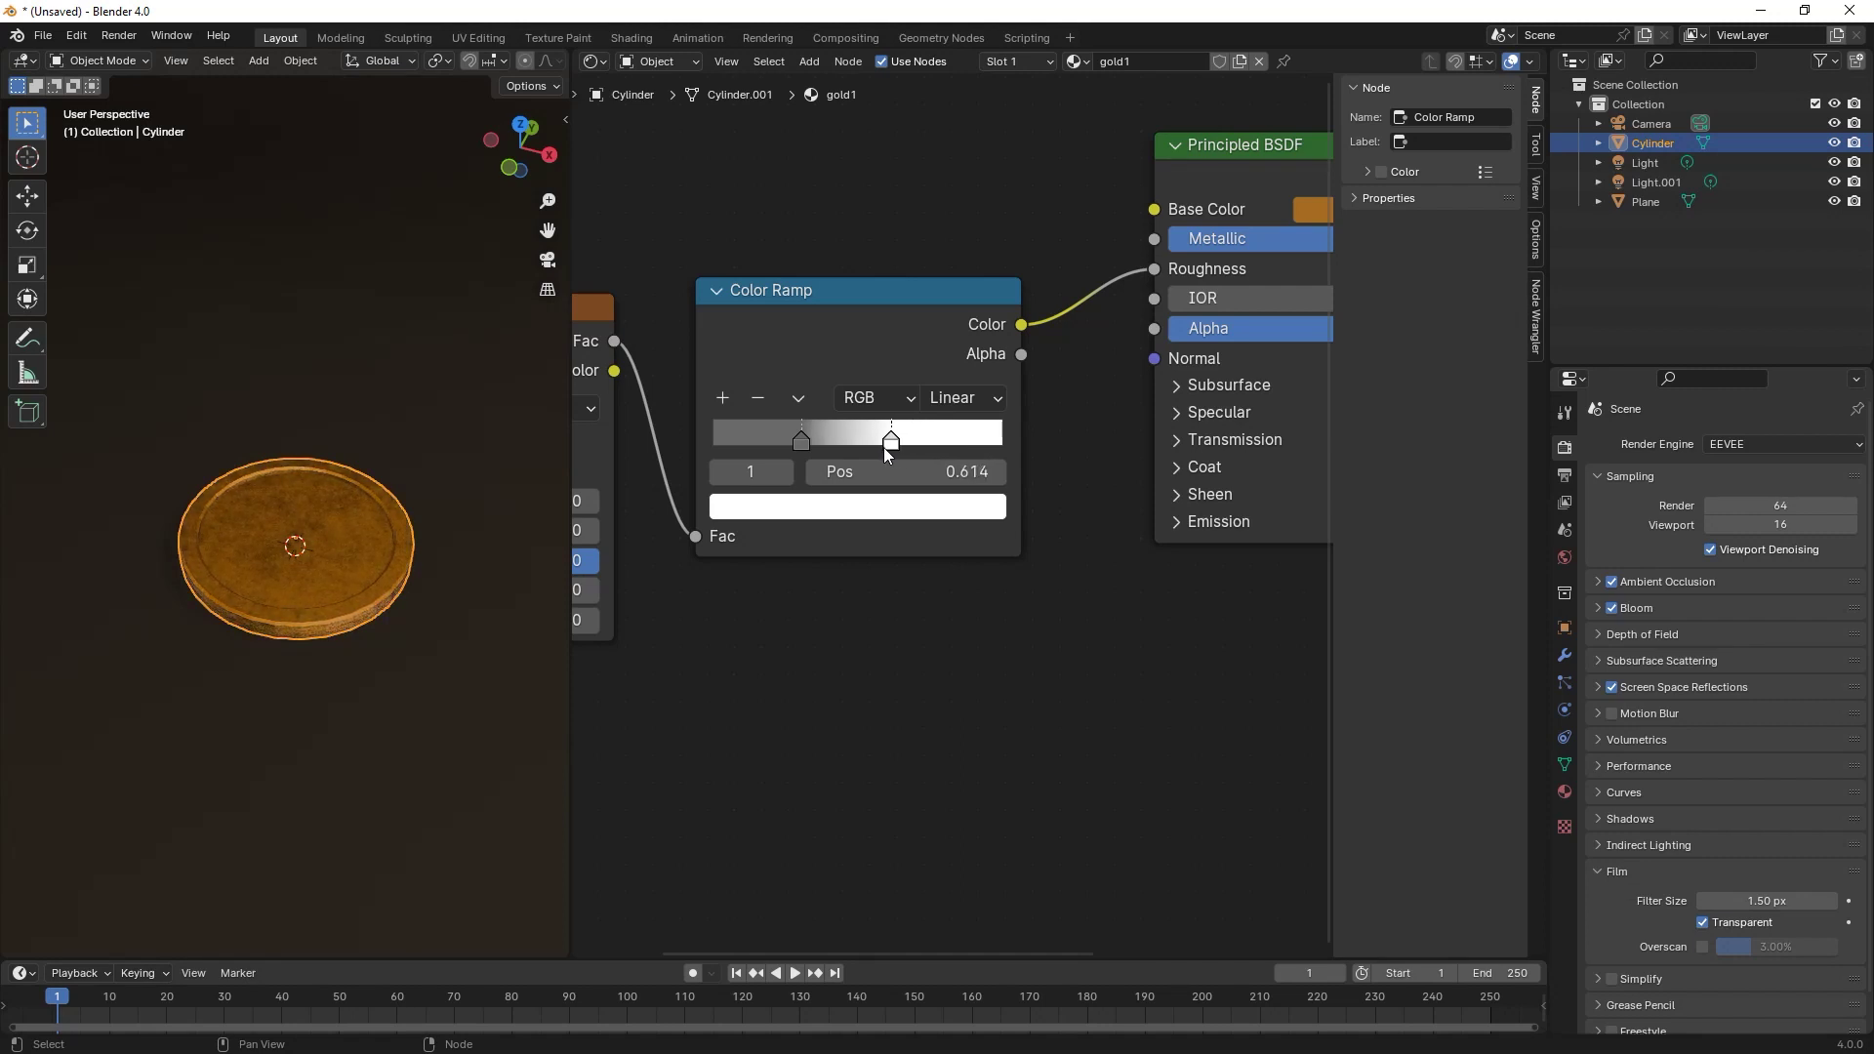
{"action": "left_click", "coordinate": [863, 505]}
{"action": "left_click", "coordinate": [842, 385]}
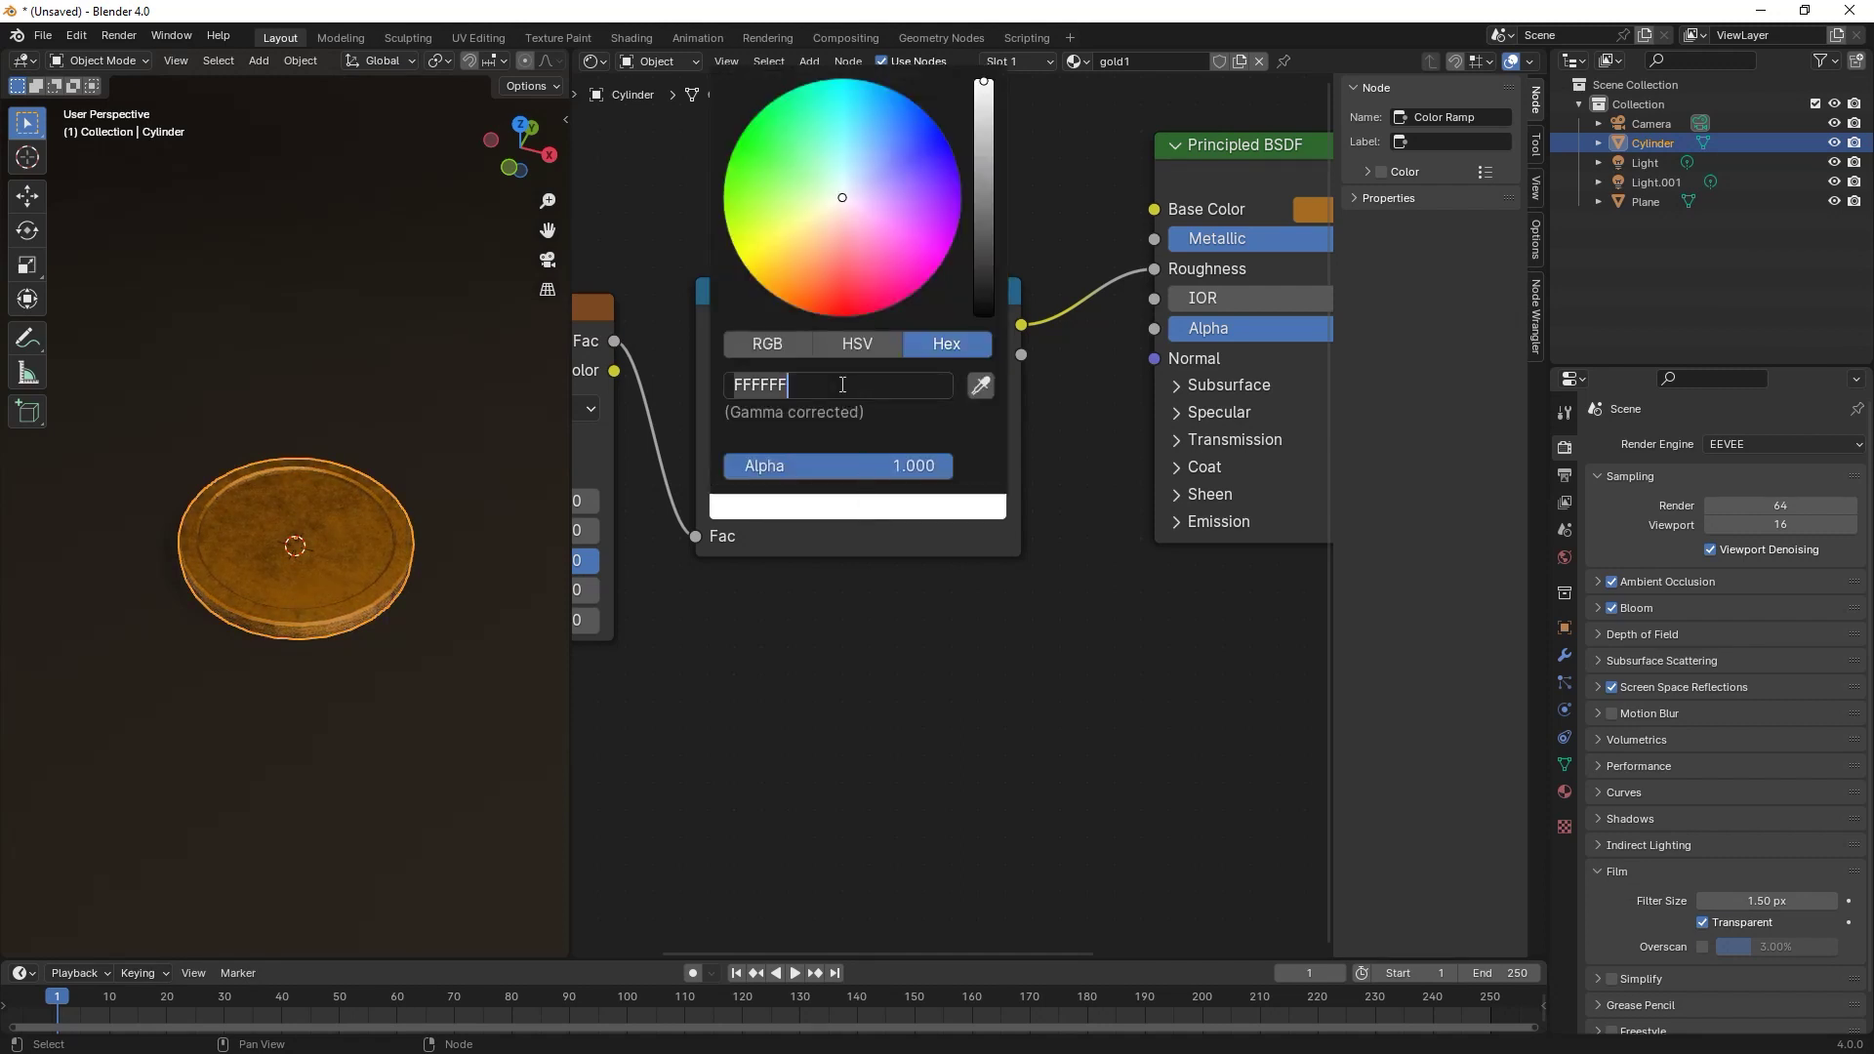
{"action": "type", "text": "919"}
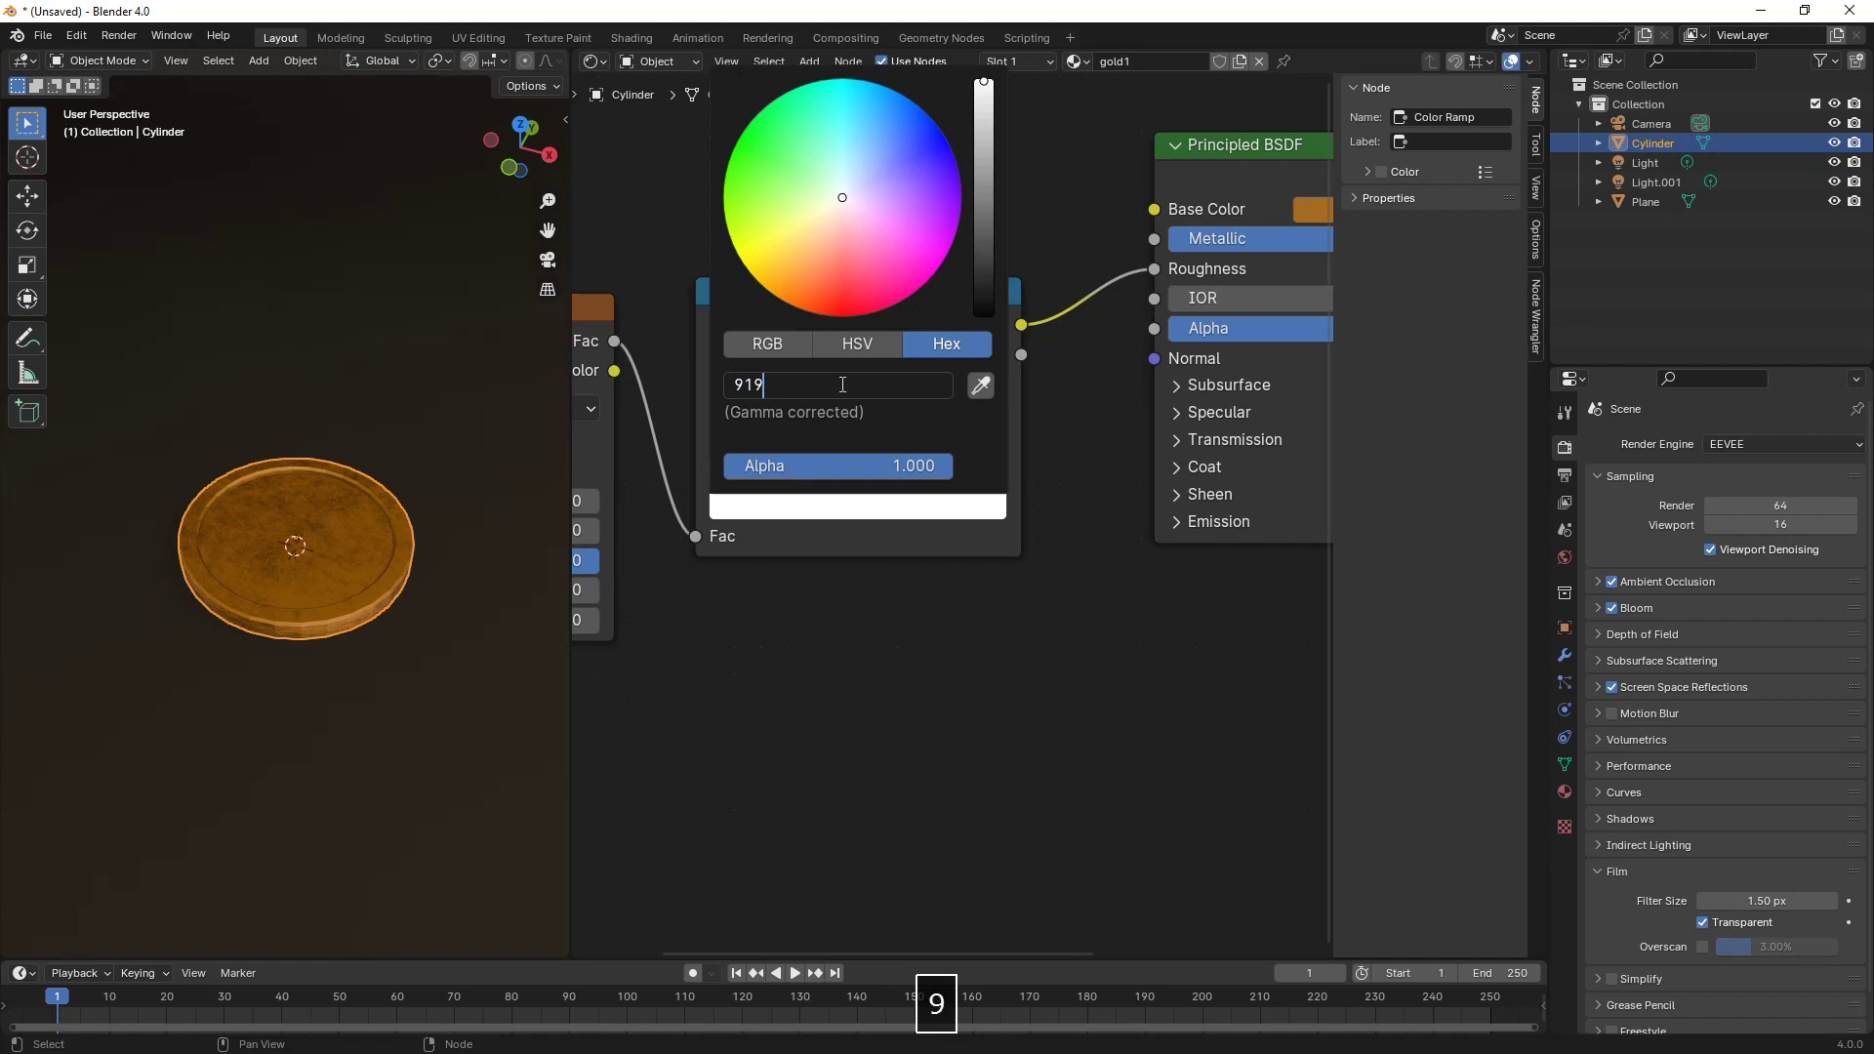
{"action": "type", "text": "191"}
{"action": "key", "text": "Return"}
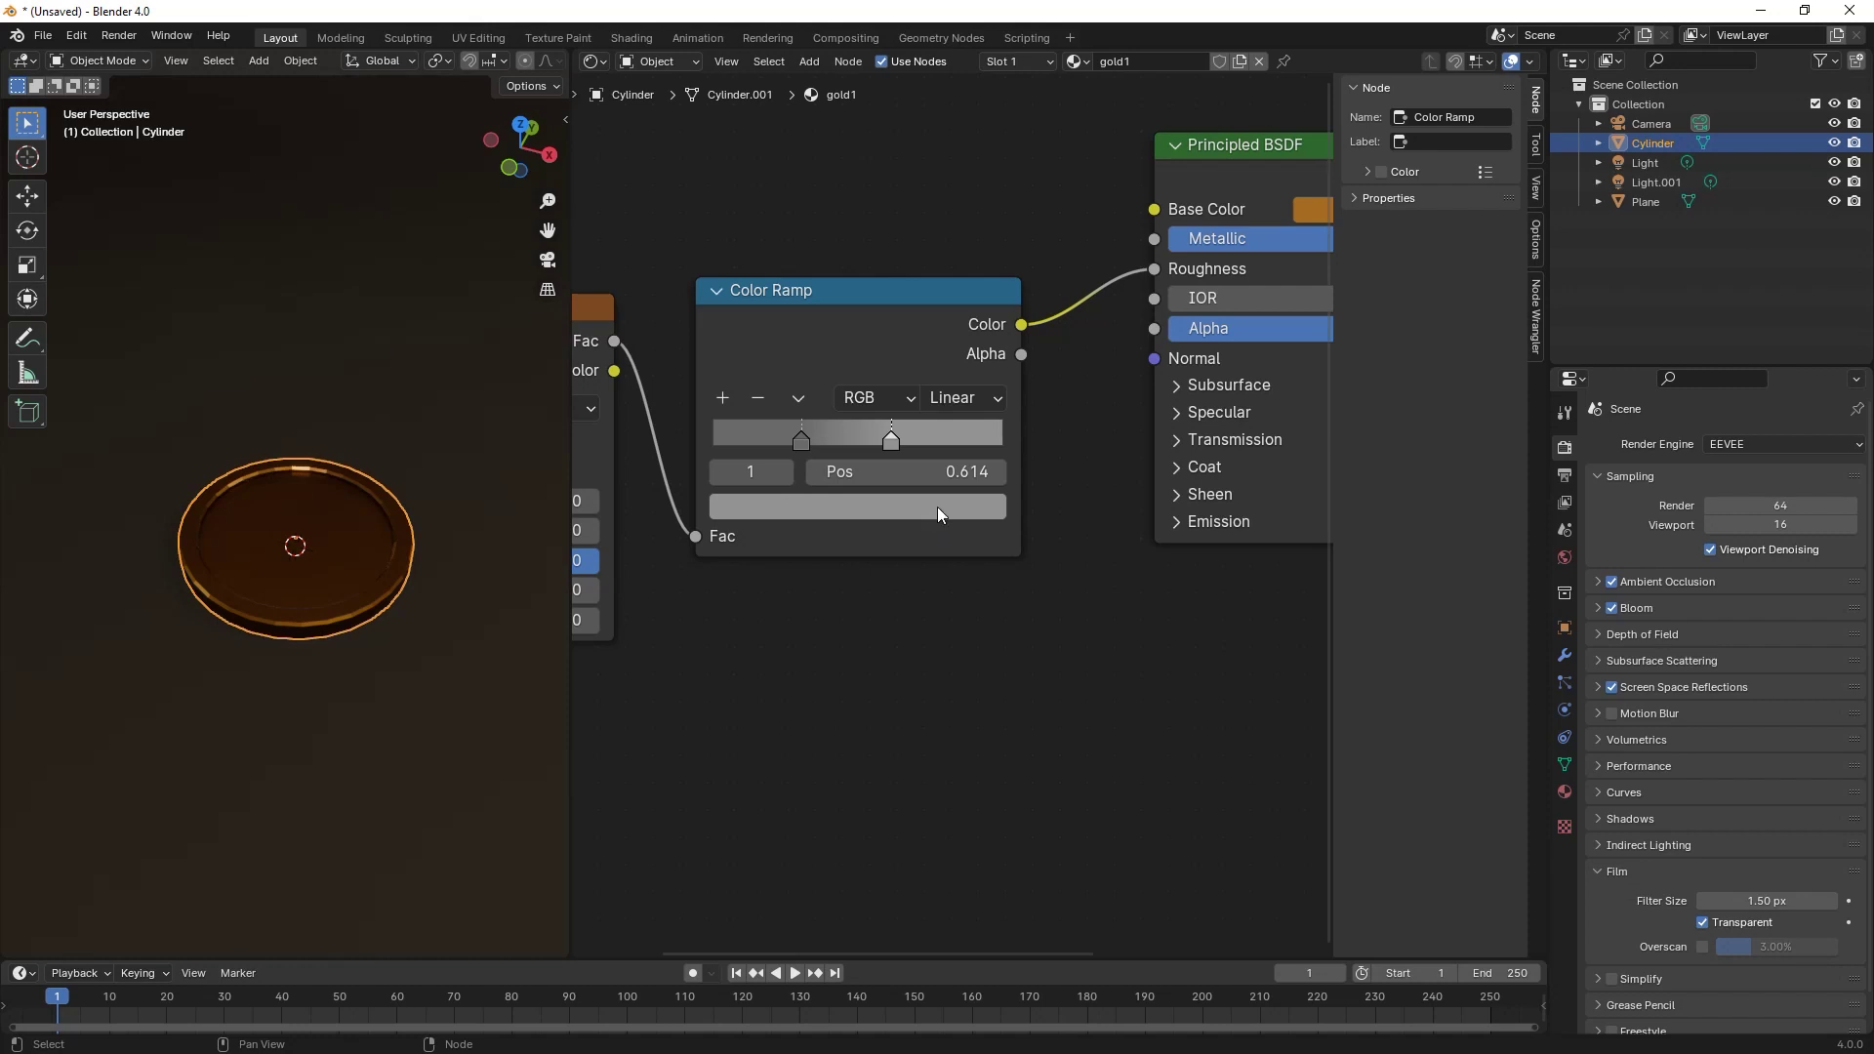
- Reframe the node graph and 3D view, and show the cylinder's material settings
{"action": "middle_click_drag", "start_coordinate": [1094, 472], "coordinate": [1010, 518]}
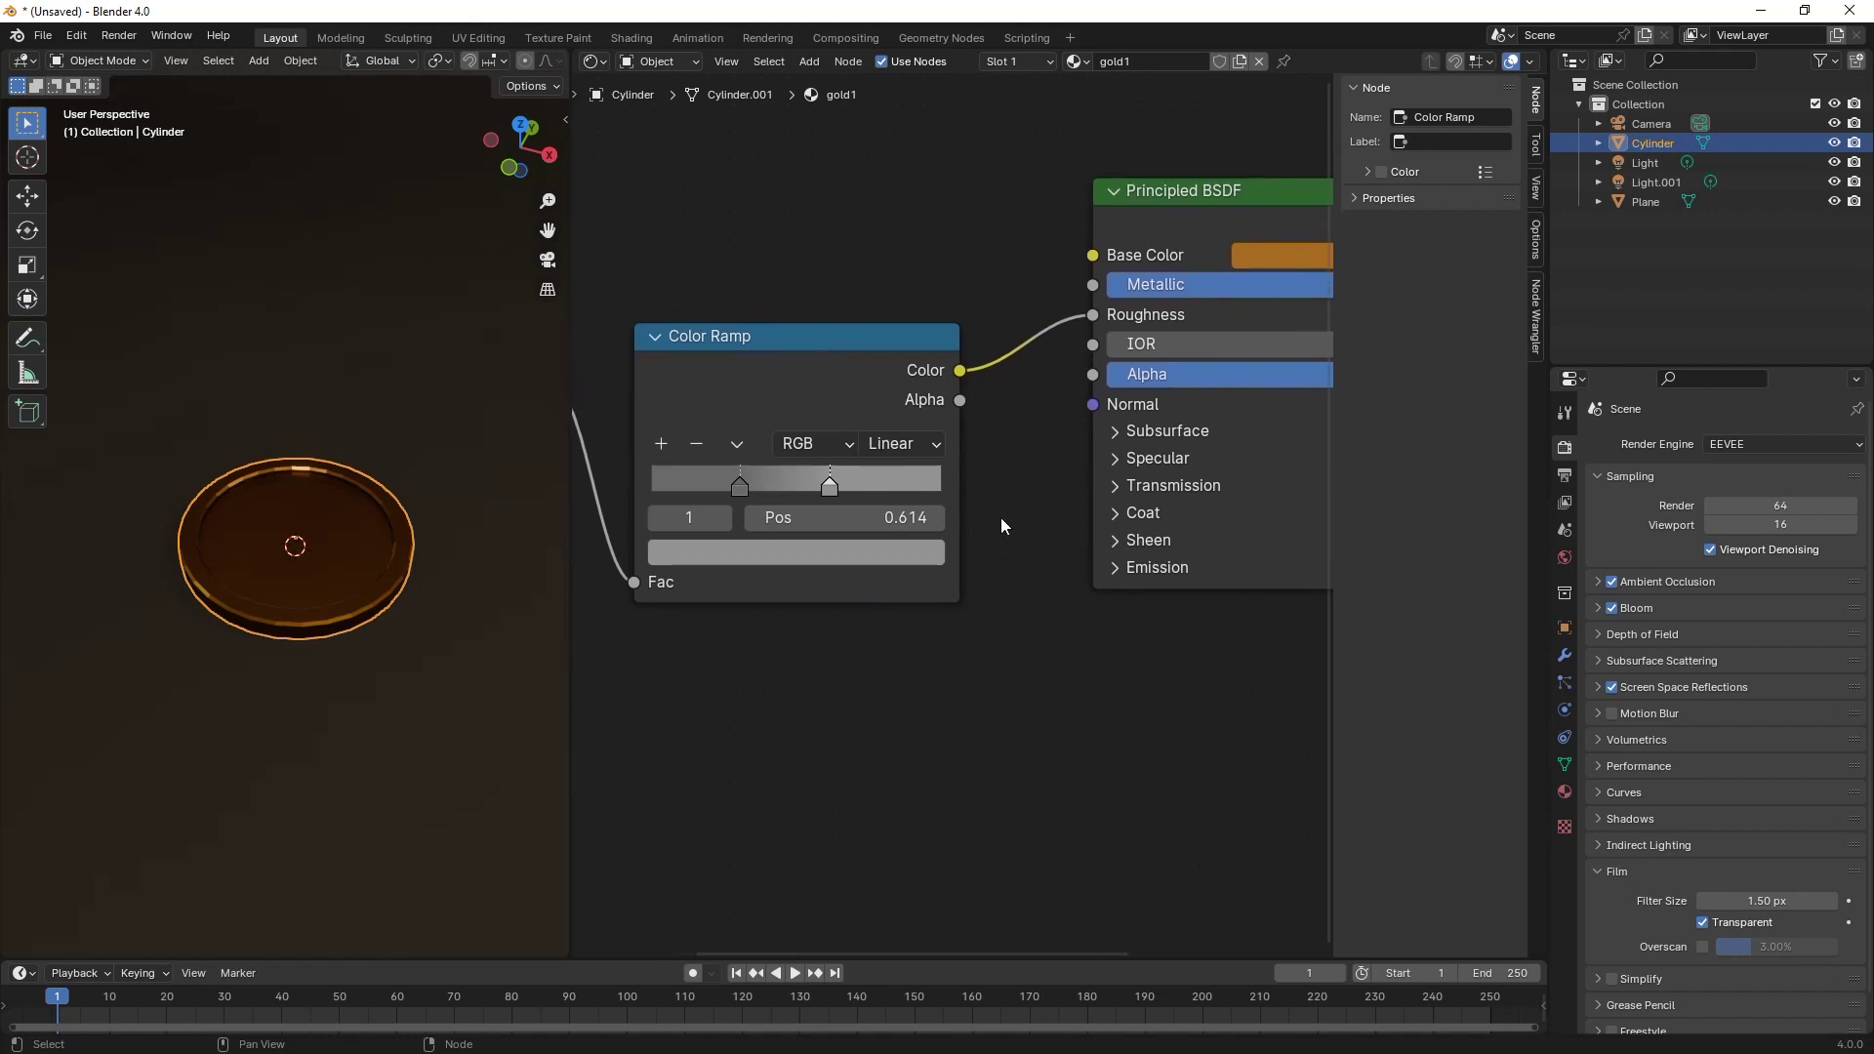
{"action": "scroll", "coordinate": [429, 494], "scroll_direction": "up", "scroll_amount": 6}
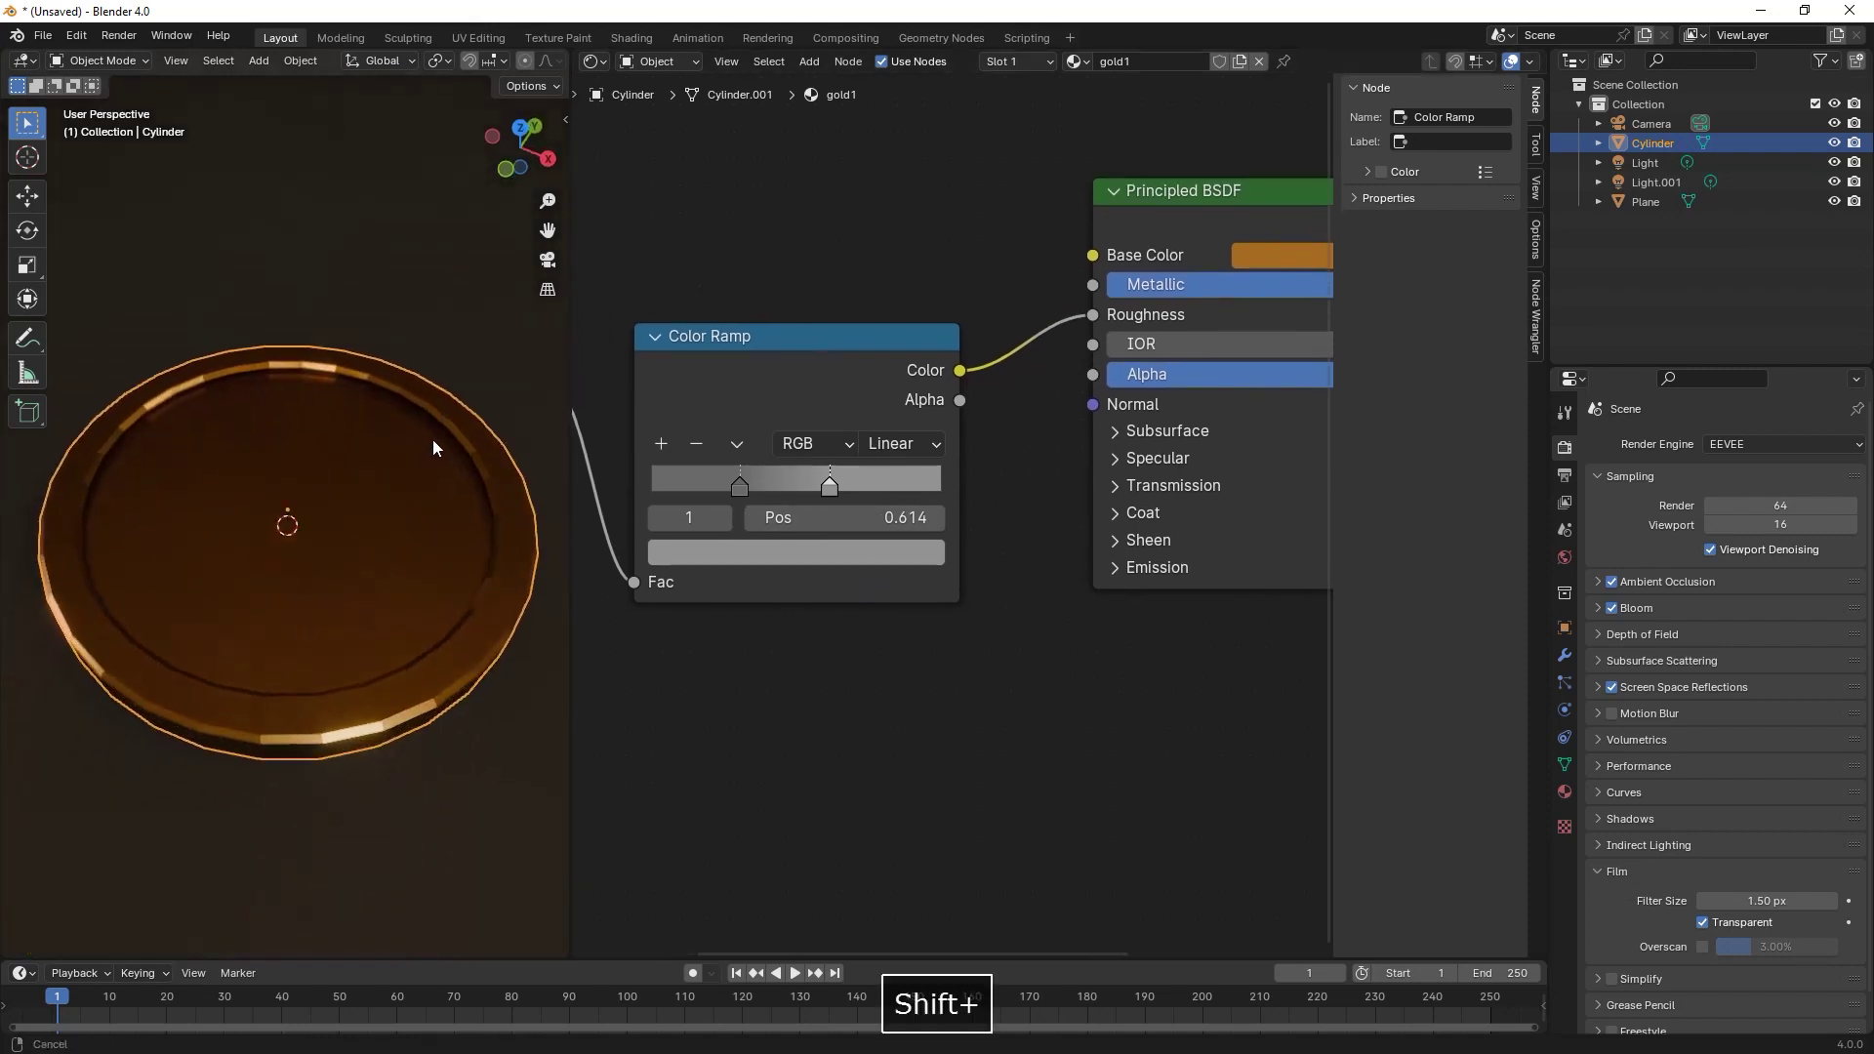
{"action": "middle_click_drag", "start_coordinate": [433, 448], "coordinate": [450, 421], "text": "shift"}
{"action": "left_click", "coordinate": [1564, 791]}
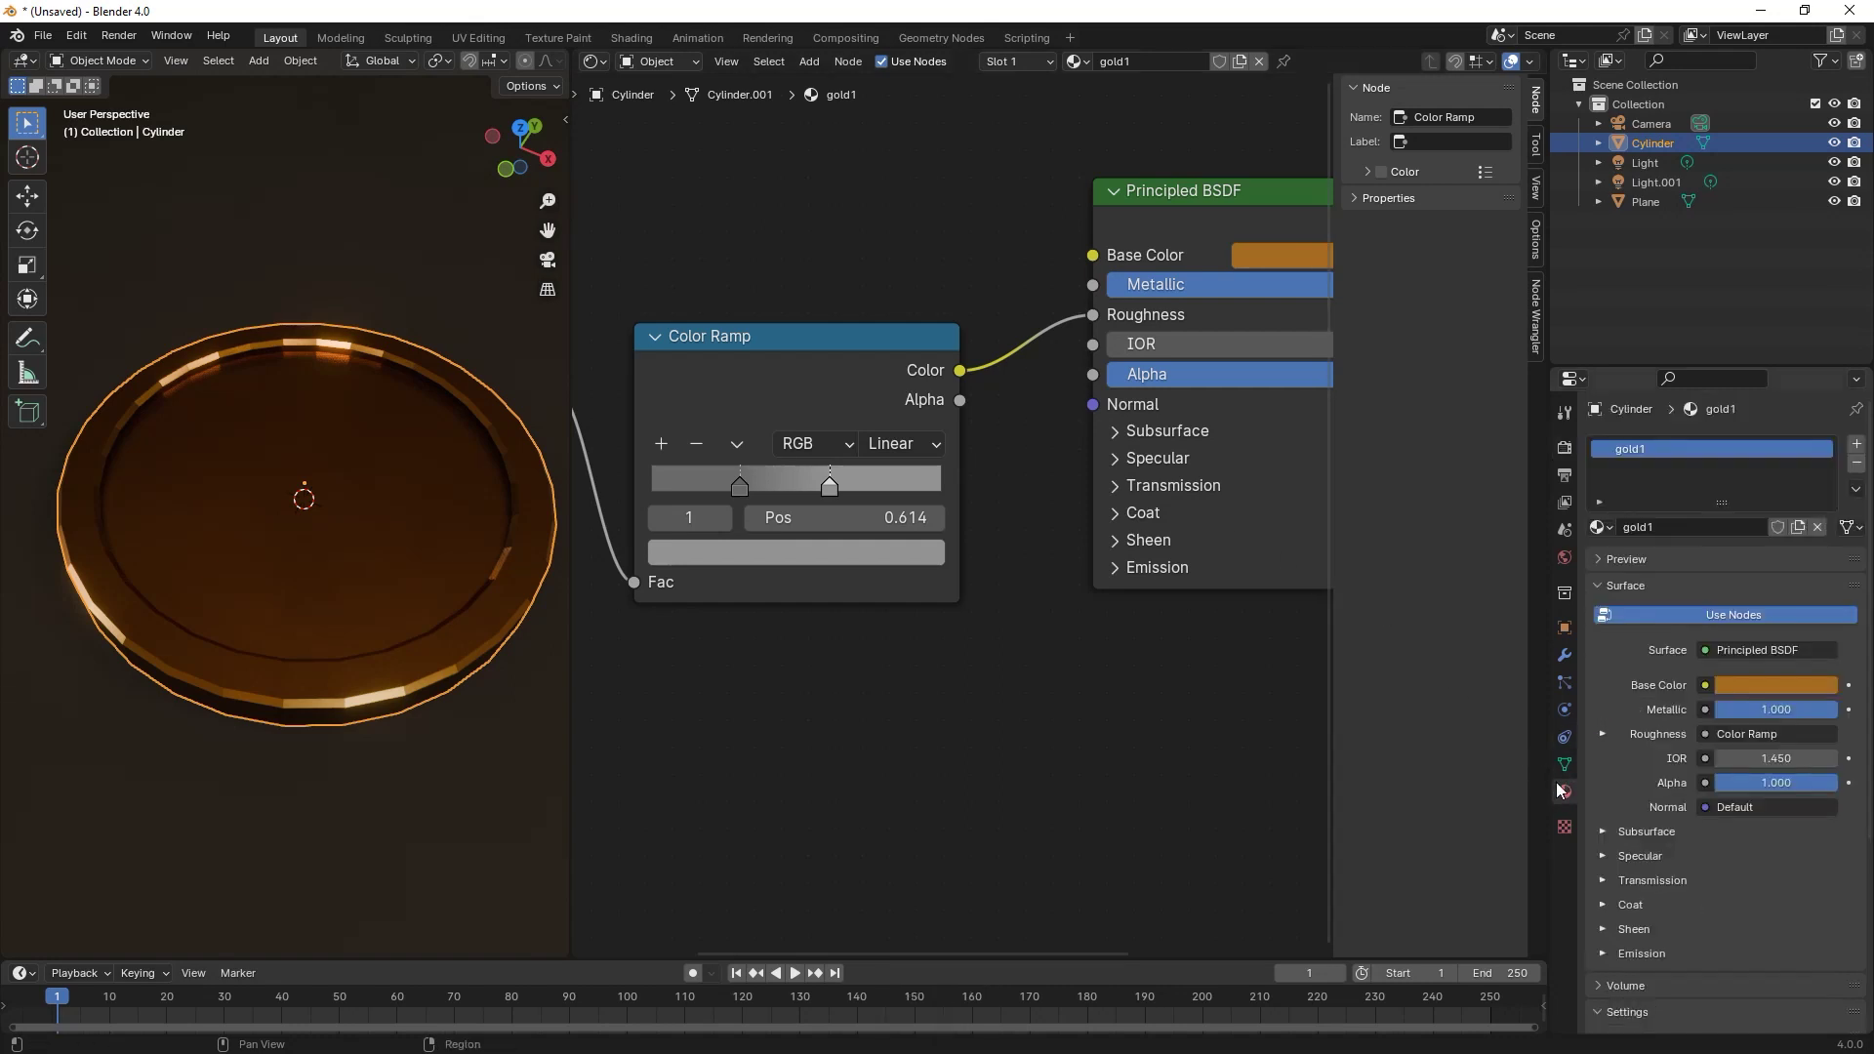
- Add a second material slot holding a copy of gold1 renamed gold2
{"action": "left_click", "coordinate": [1856, 444]}
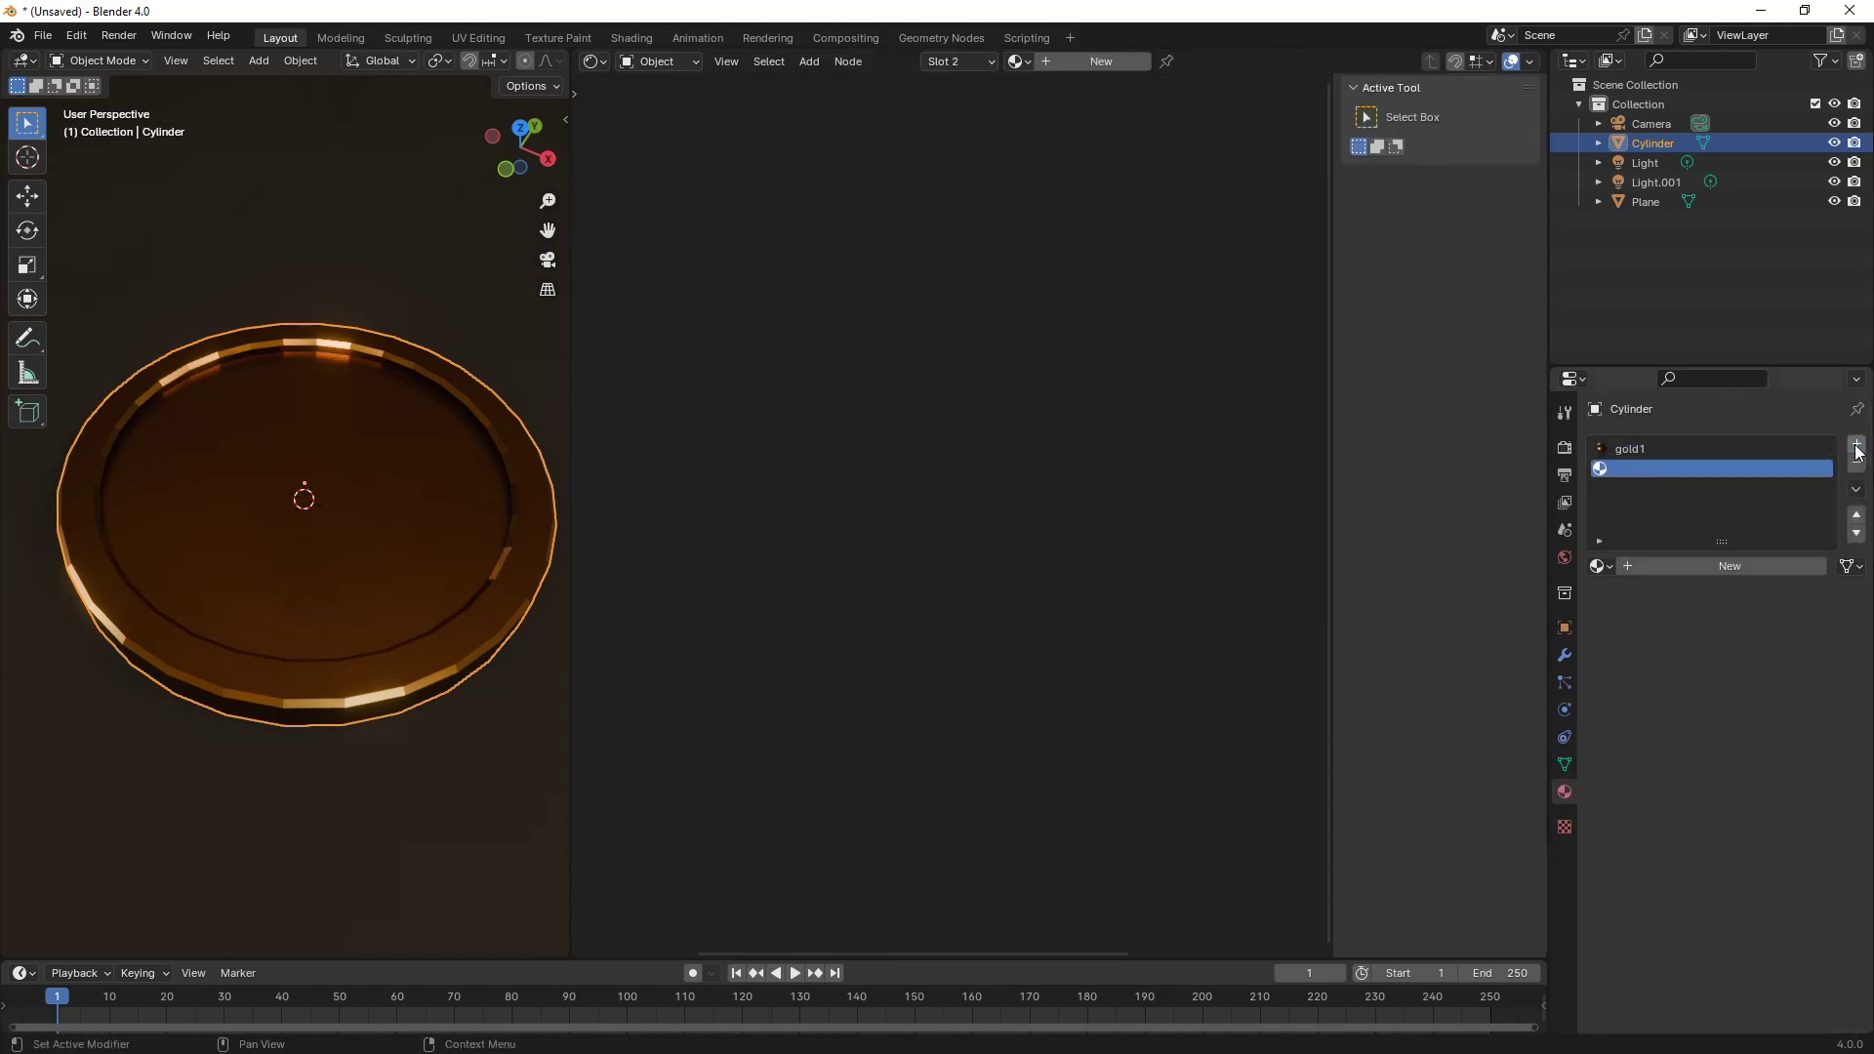
{"action": "left_click", "coordinate": [1600, 566]}
{"action": "left_click", "coordinate": [1631, 614]}
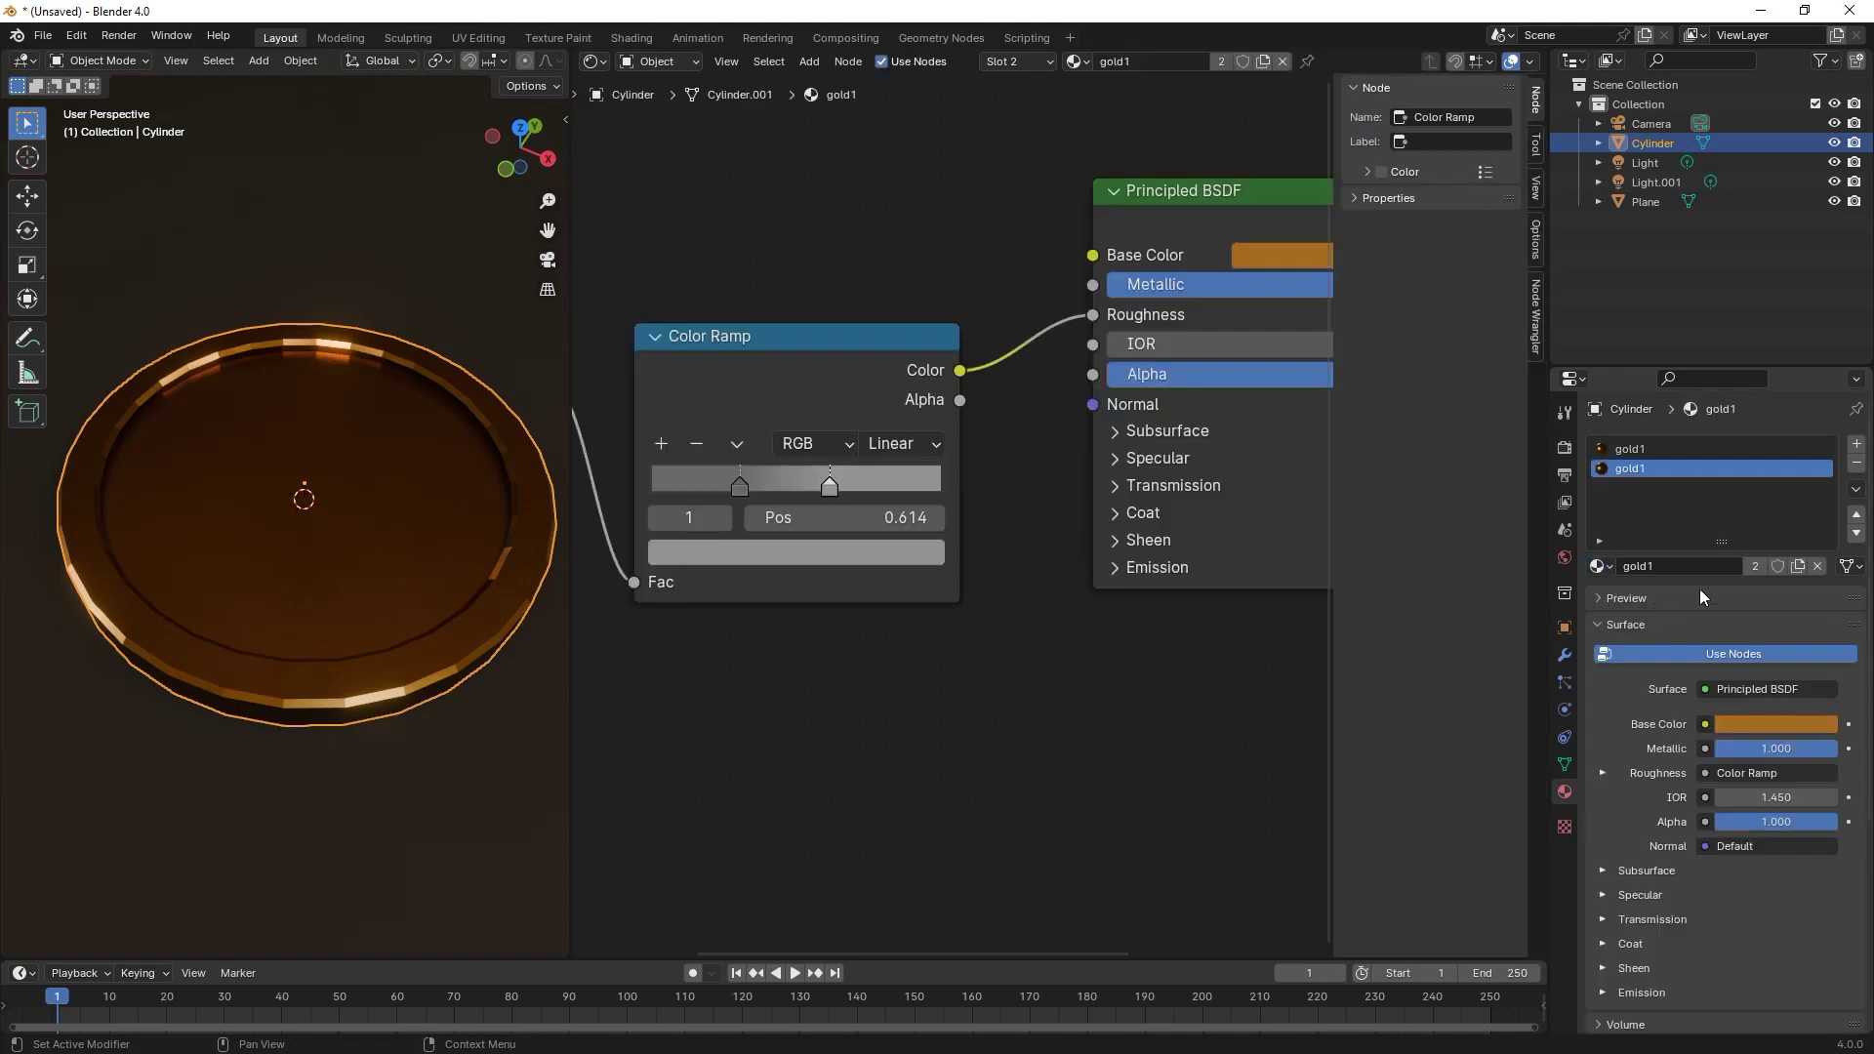
{"action": "left_click", "coordinate": [1798, 566]}
{"action": "double_click", "coordinate": [1656, 467]}
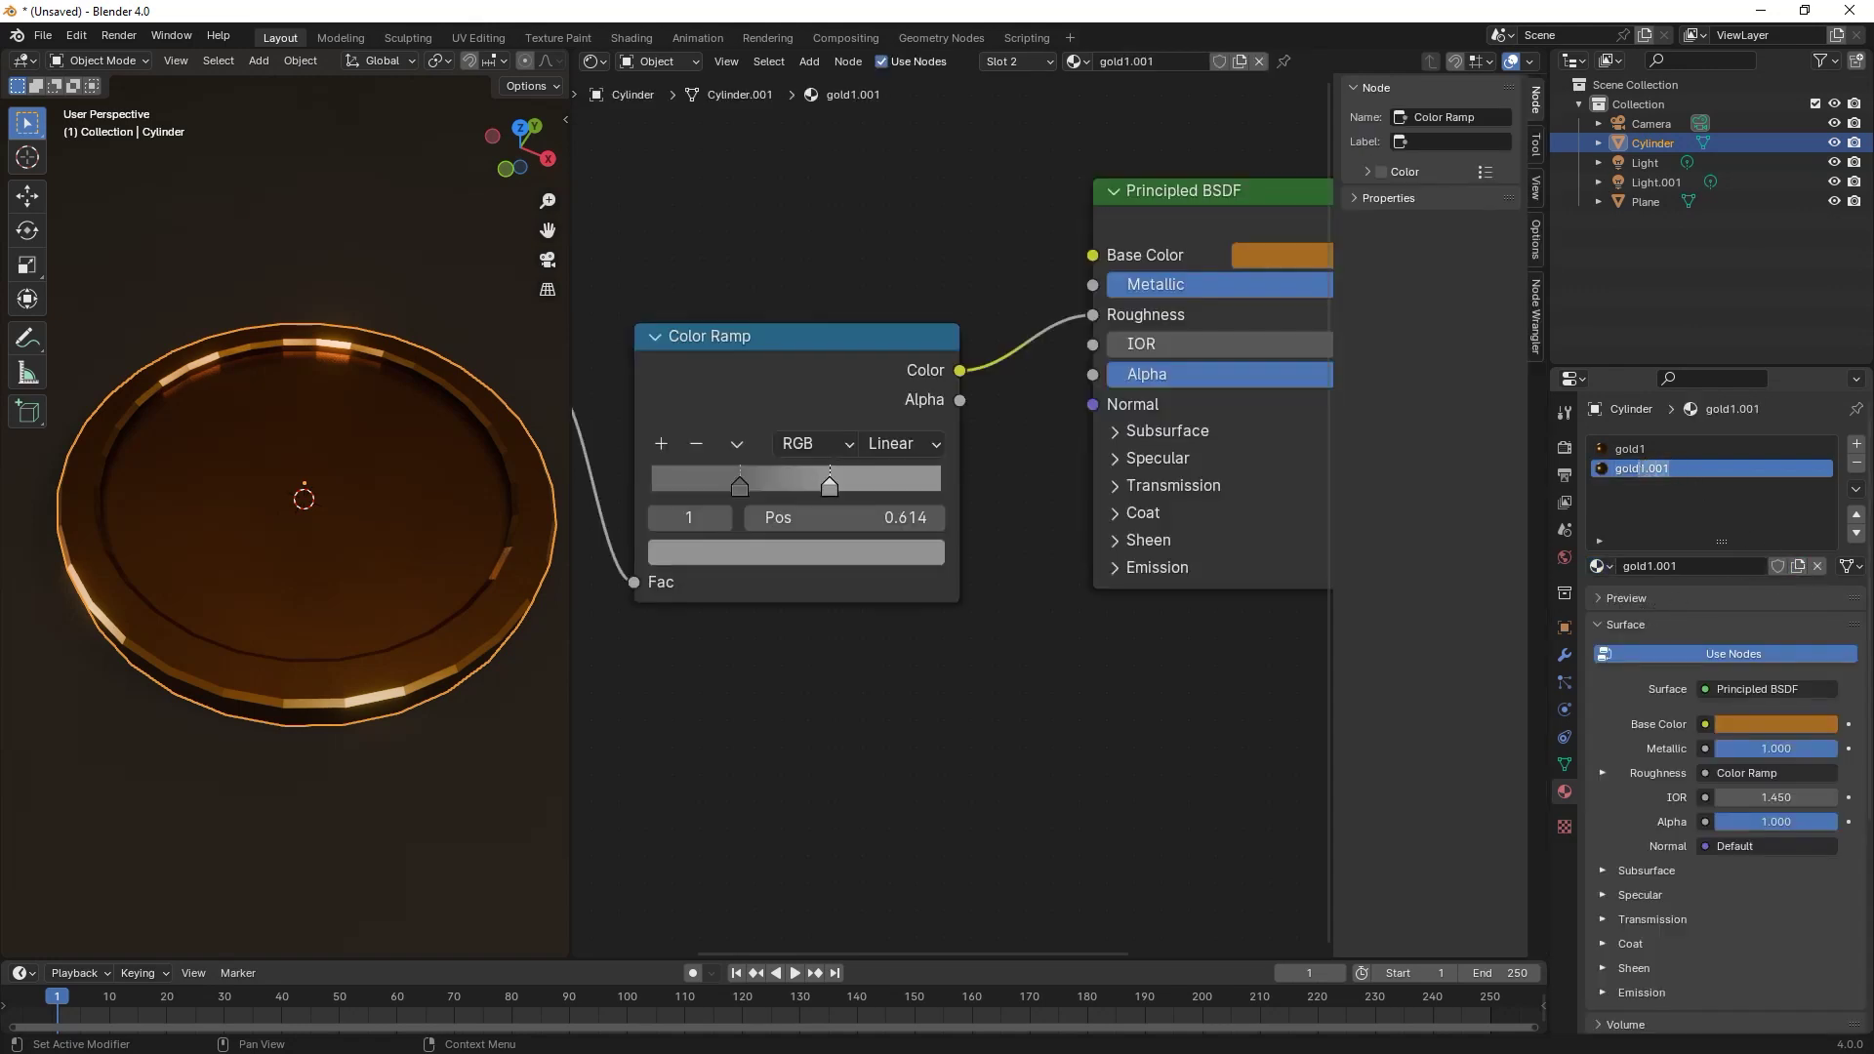
{"action": "type", "text": "2"}
{"action": "key", "text": "Return"}
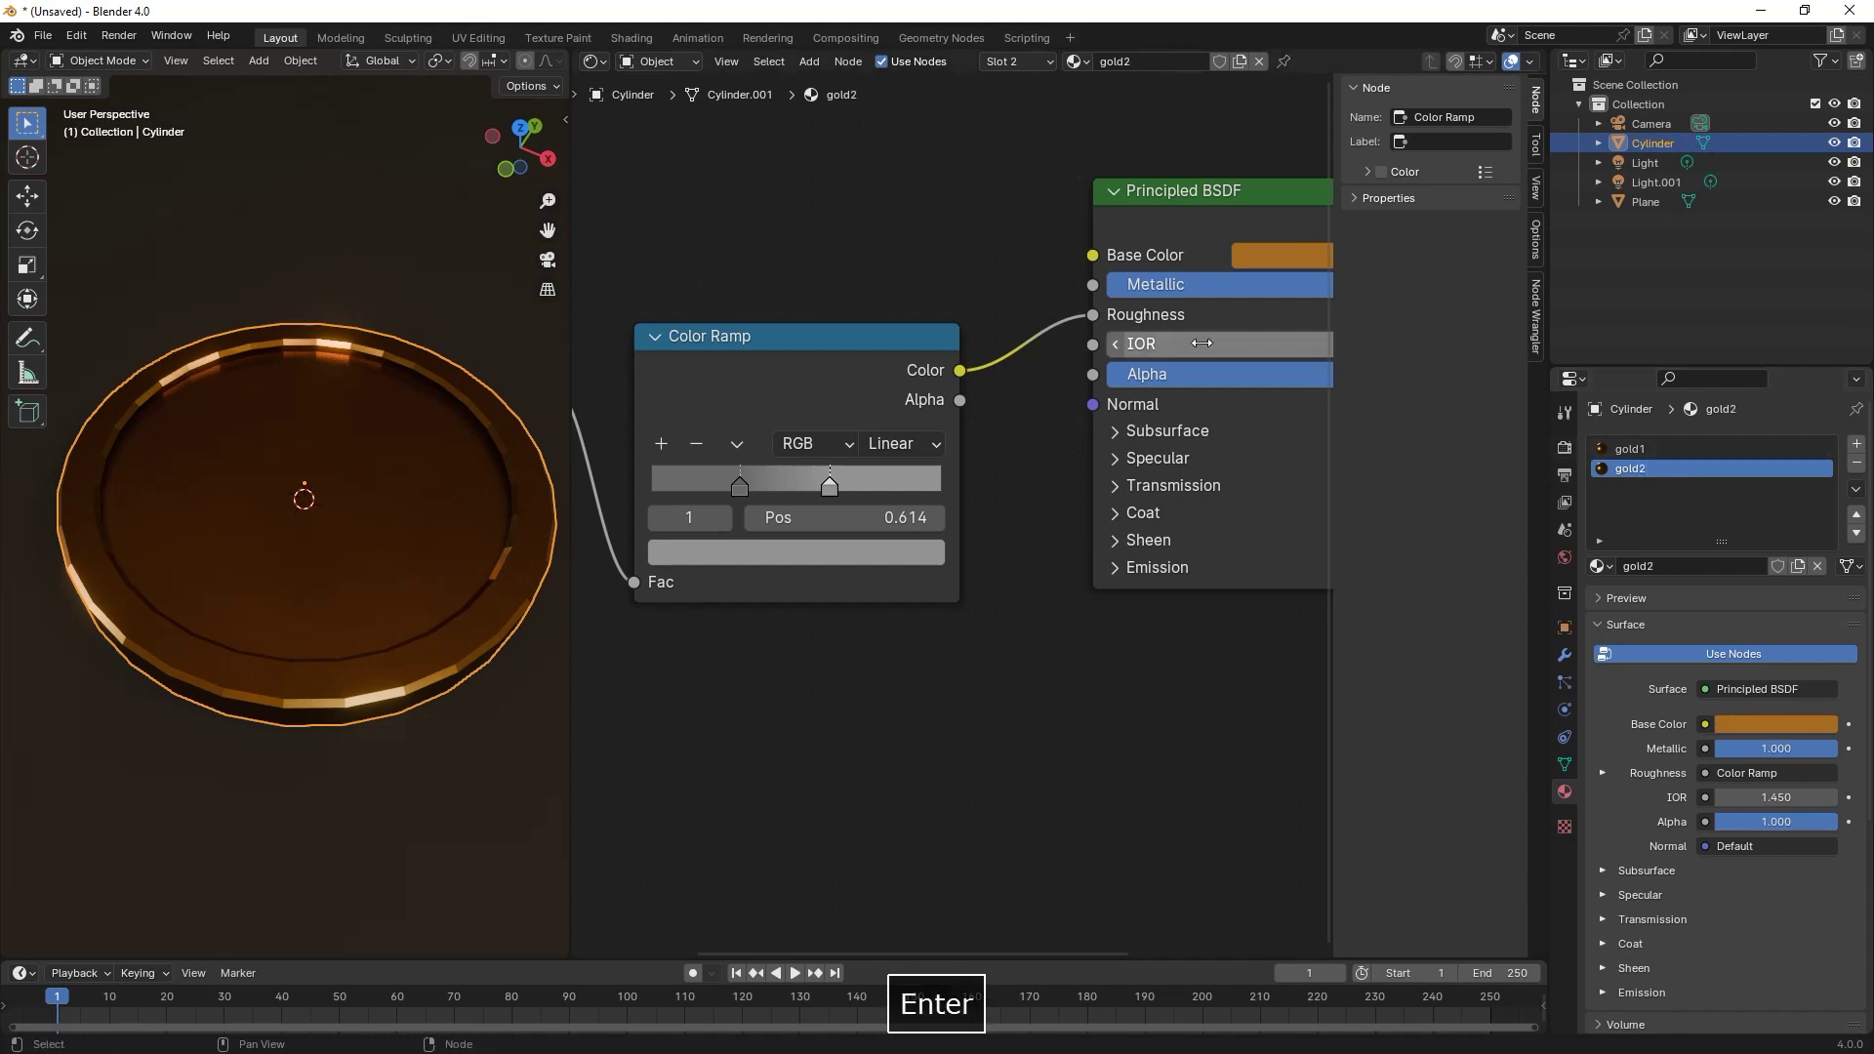
- Change gold2's Principled BSDF base colour to hex A1580C
{"action": "middle_click_drag", "start_coordinate": [1004, 398], "coordinate": [723, 531]}
{"action": "left_click", "coordinate": [995, 383]}
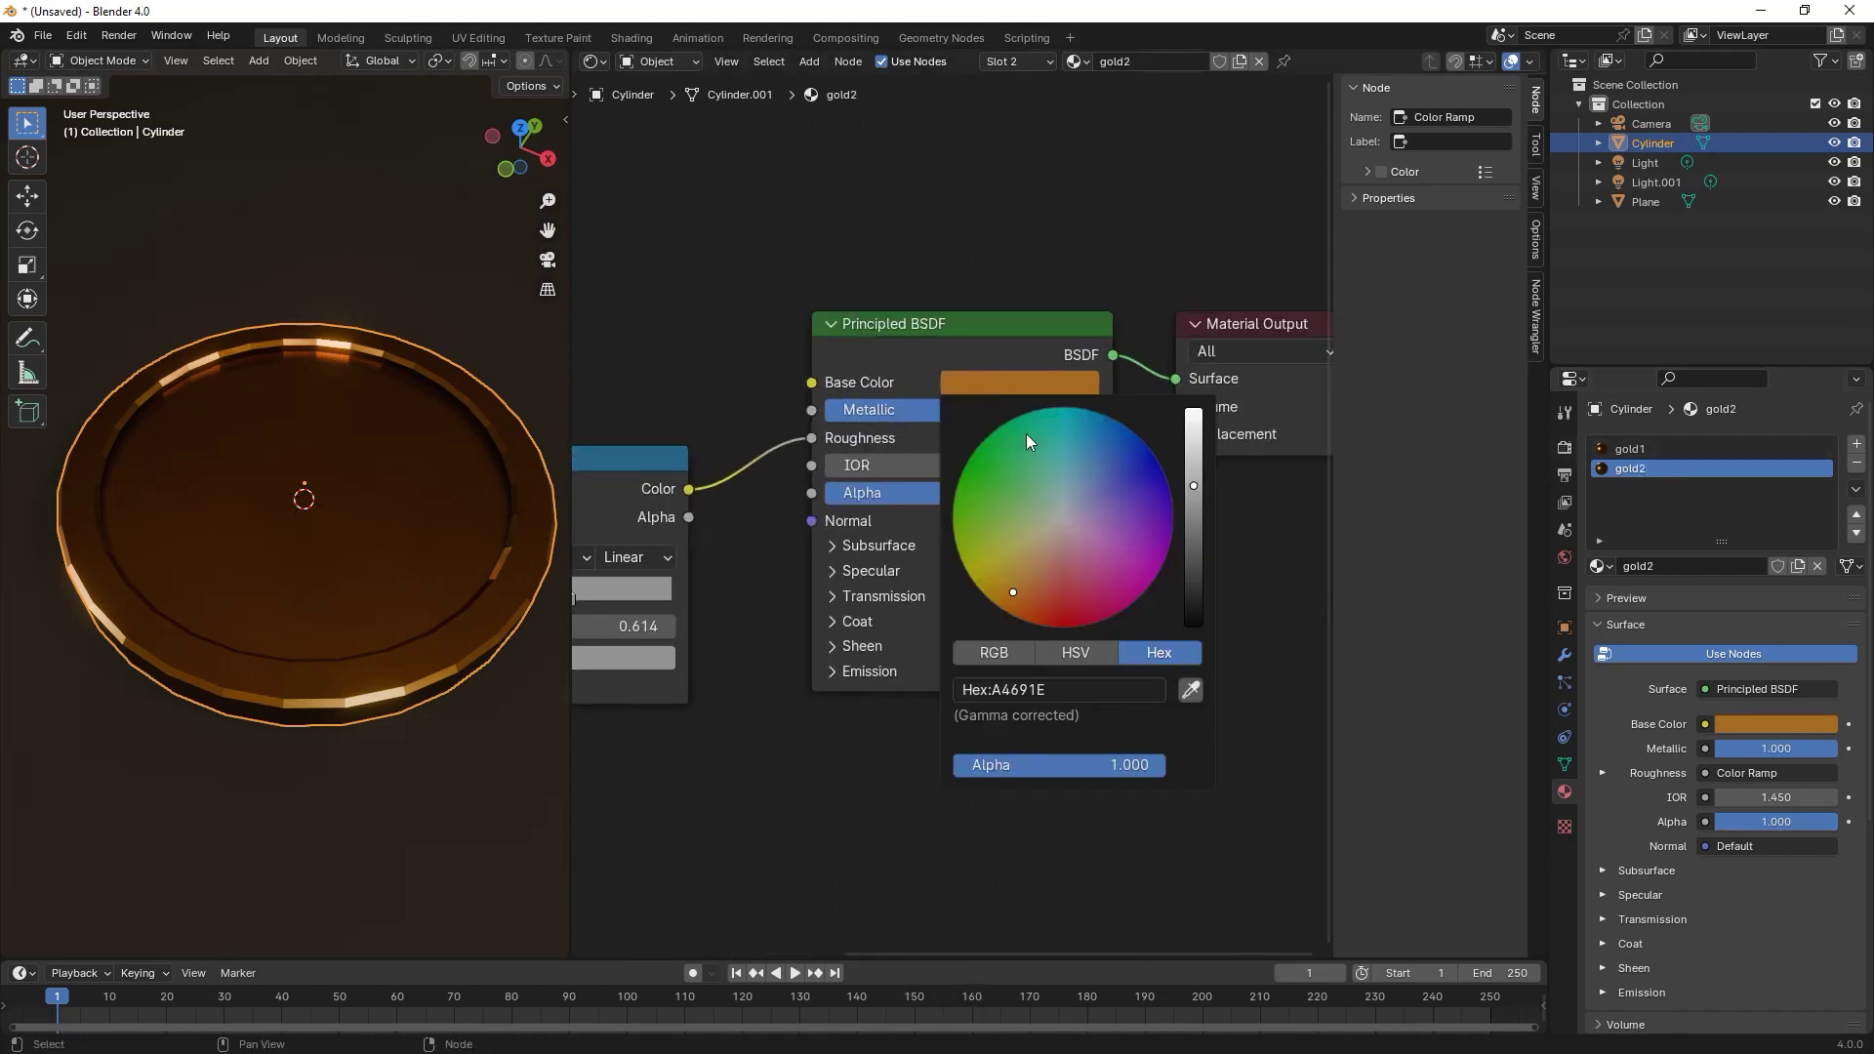
{"action": "left_click", "coordinate": [1052, 688]}
{"action": "type", "text": "a158"}
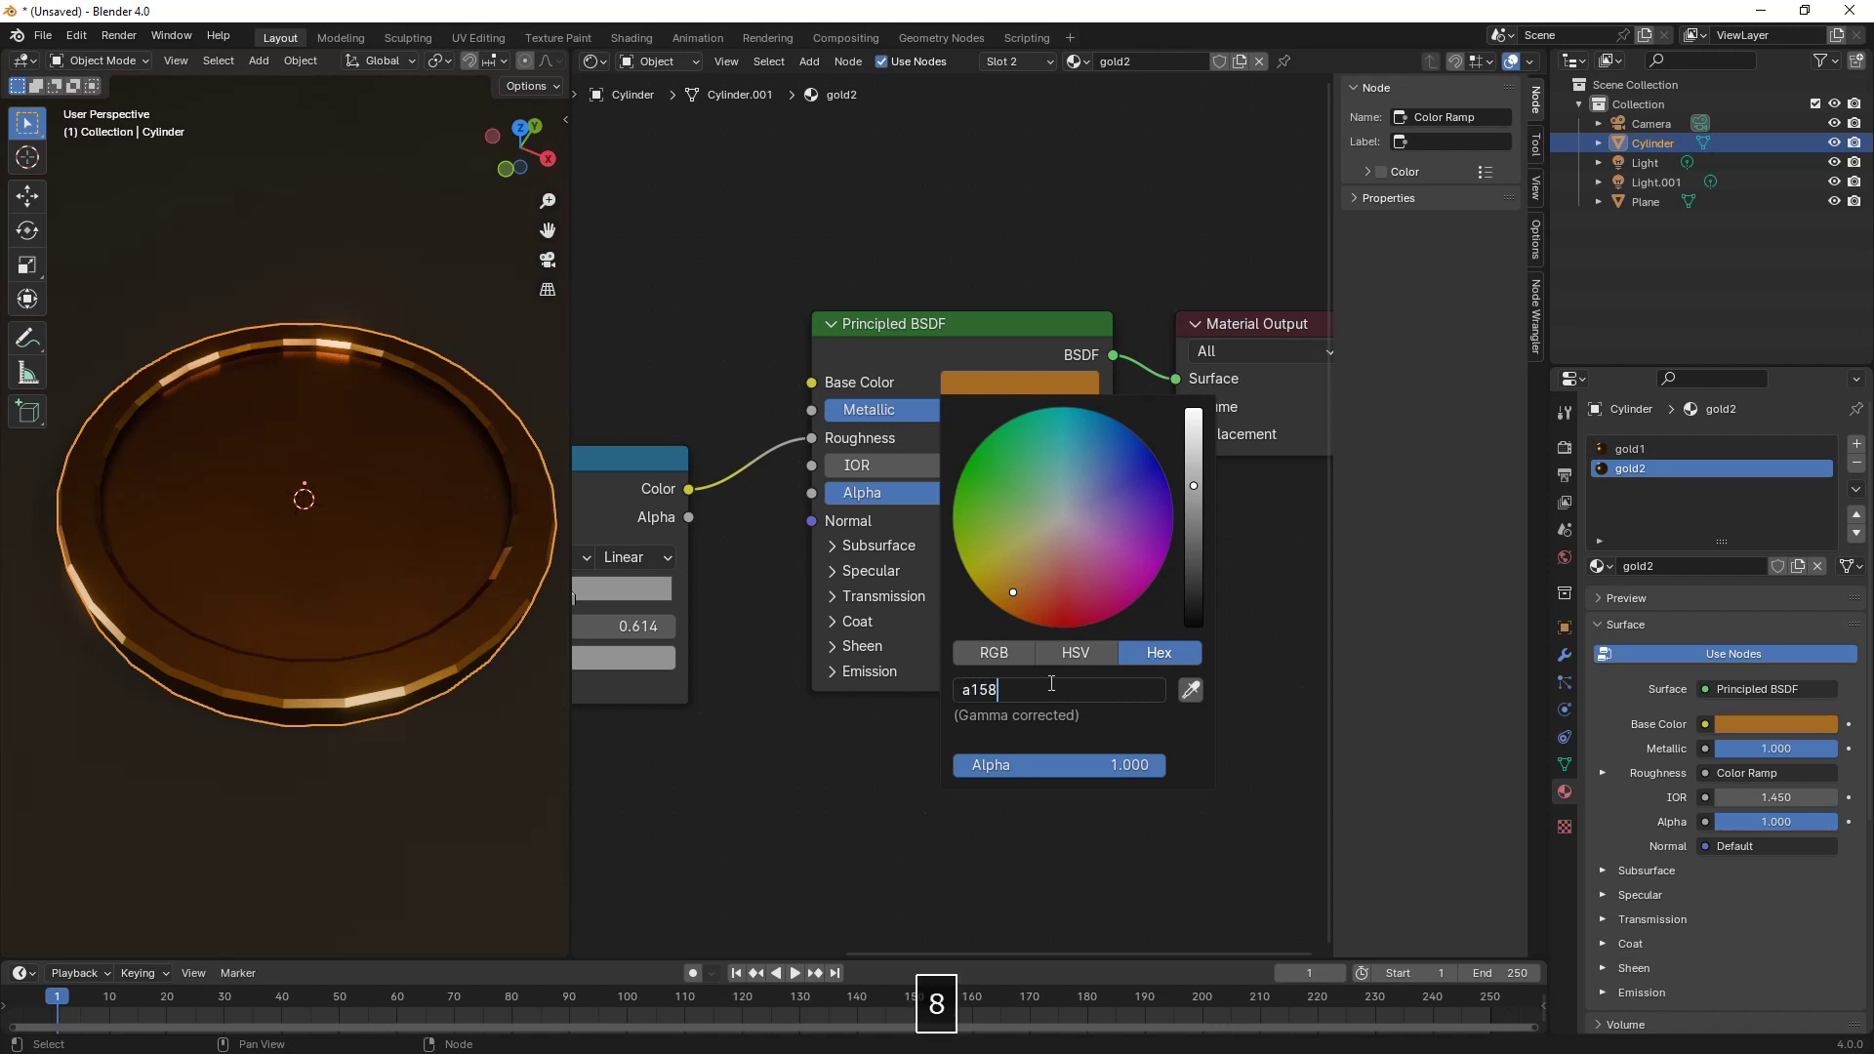
{"action": "type", "text": "0c"}
{"action": "key", "text": "Return"}
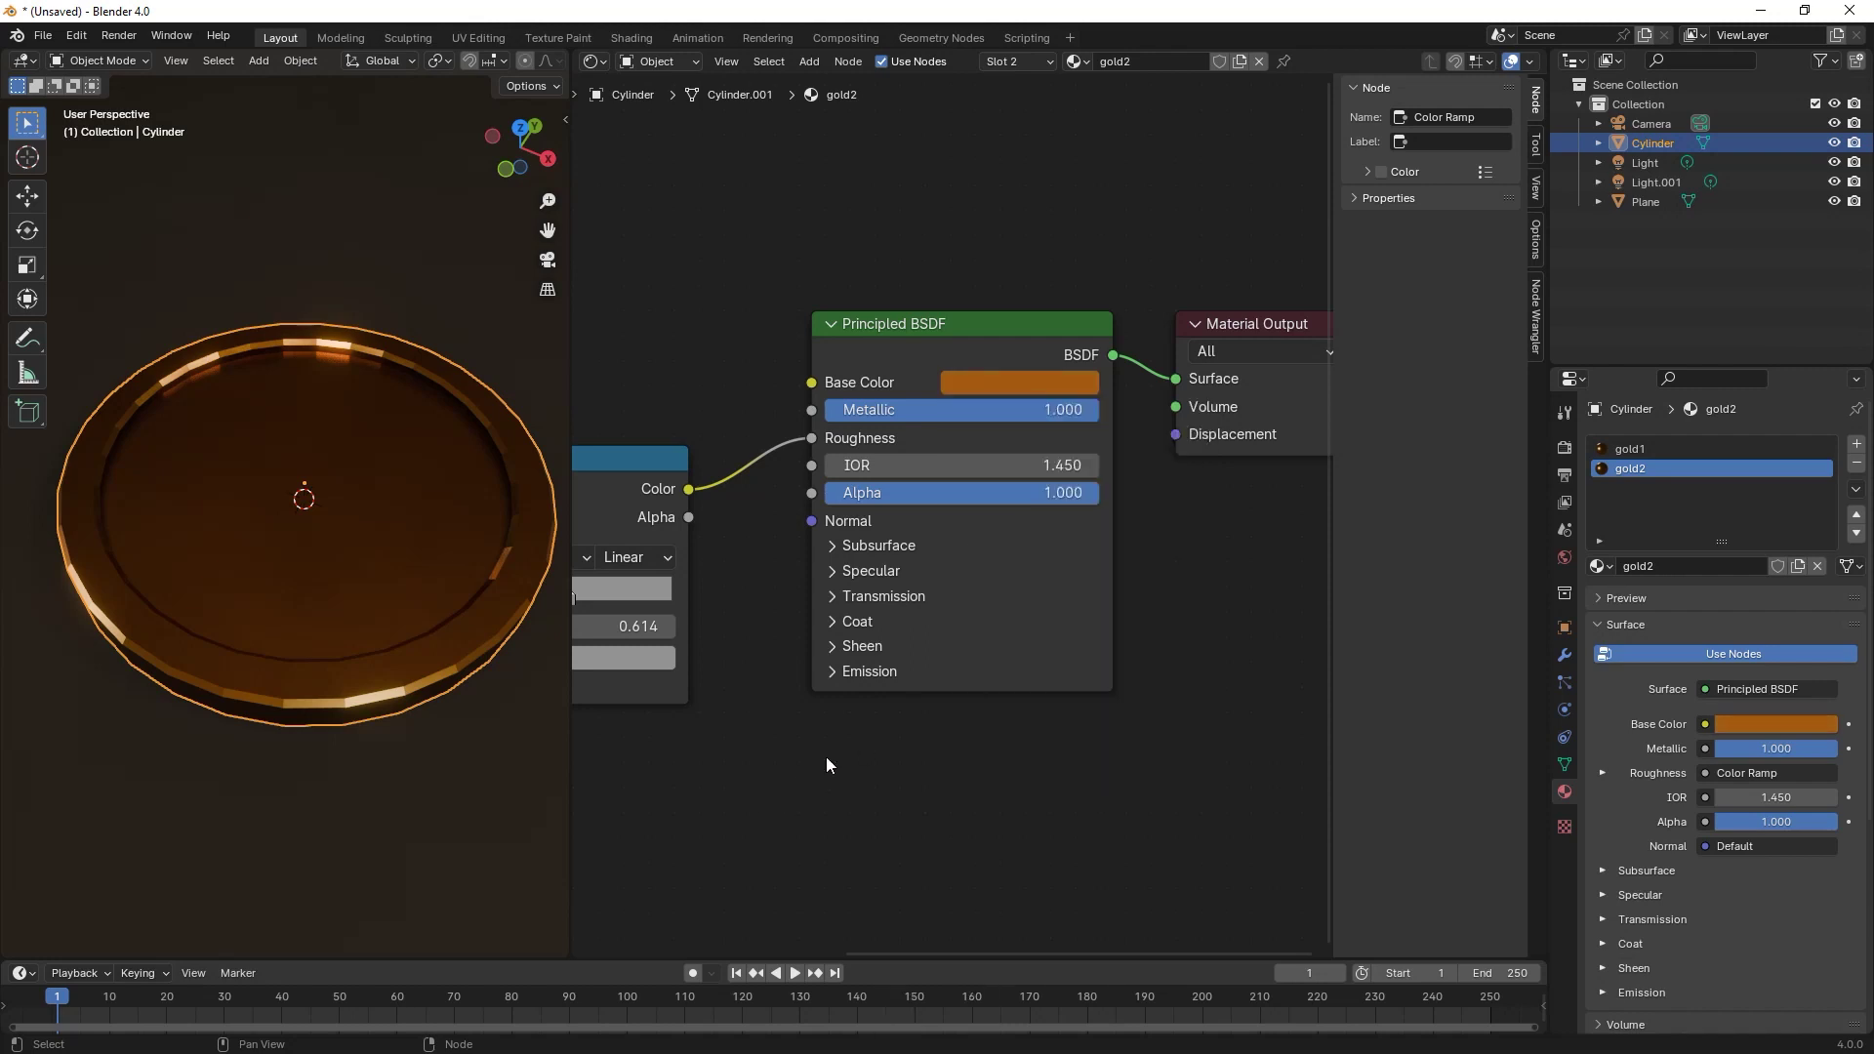
- Assign the gold2 material to the coin's inner top face in Edit Mode
{"action": "key", "text": "Tab"}
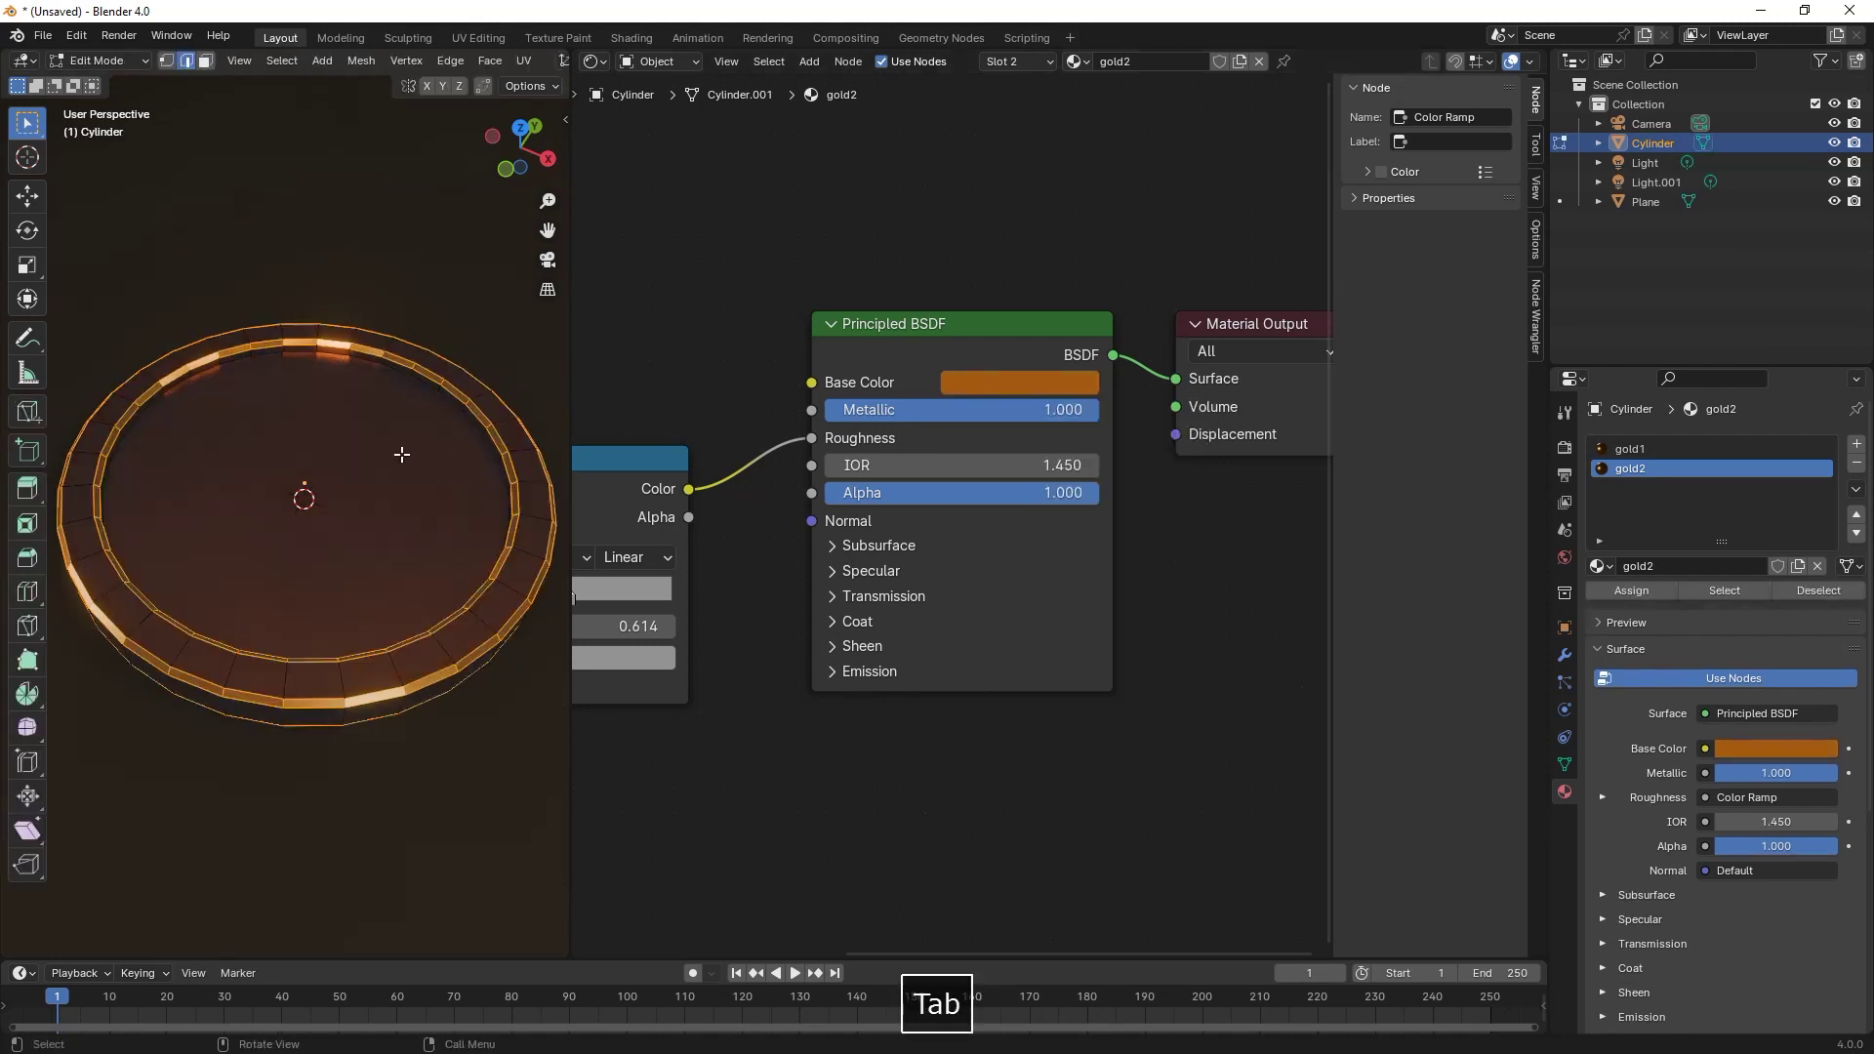
{"action": "key", "text": "3"}
{"action": "left_click", "coordinate": [395, 456]}
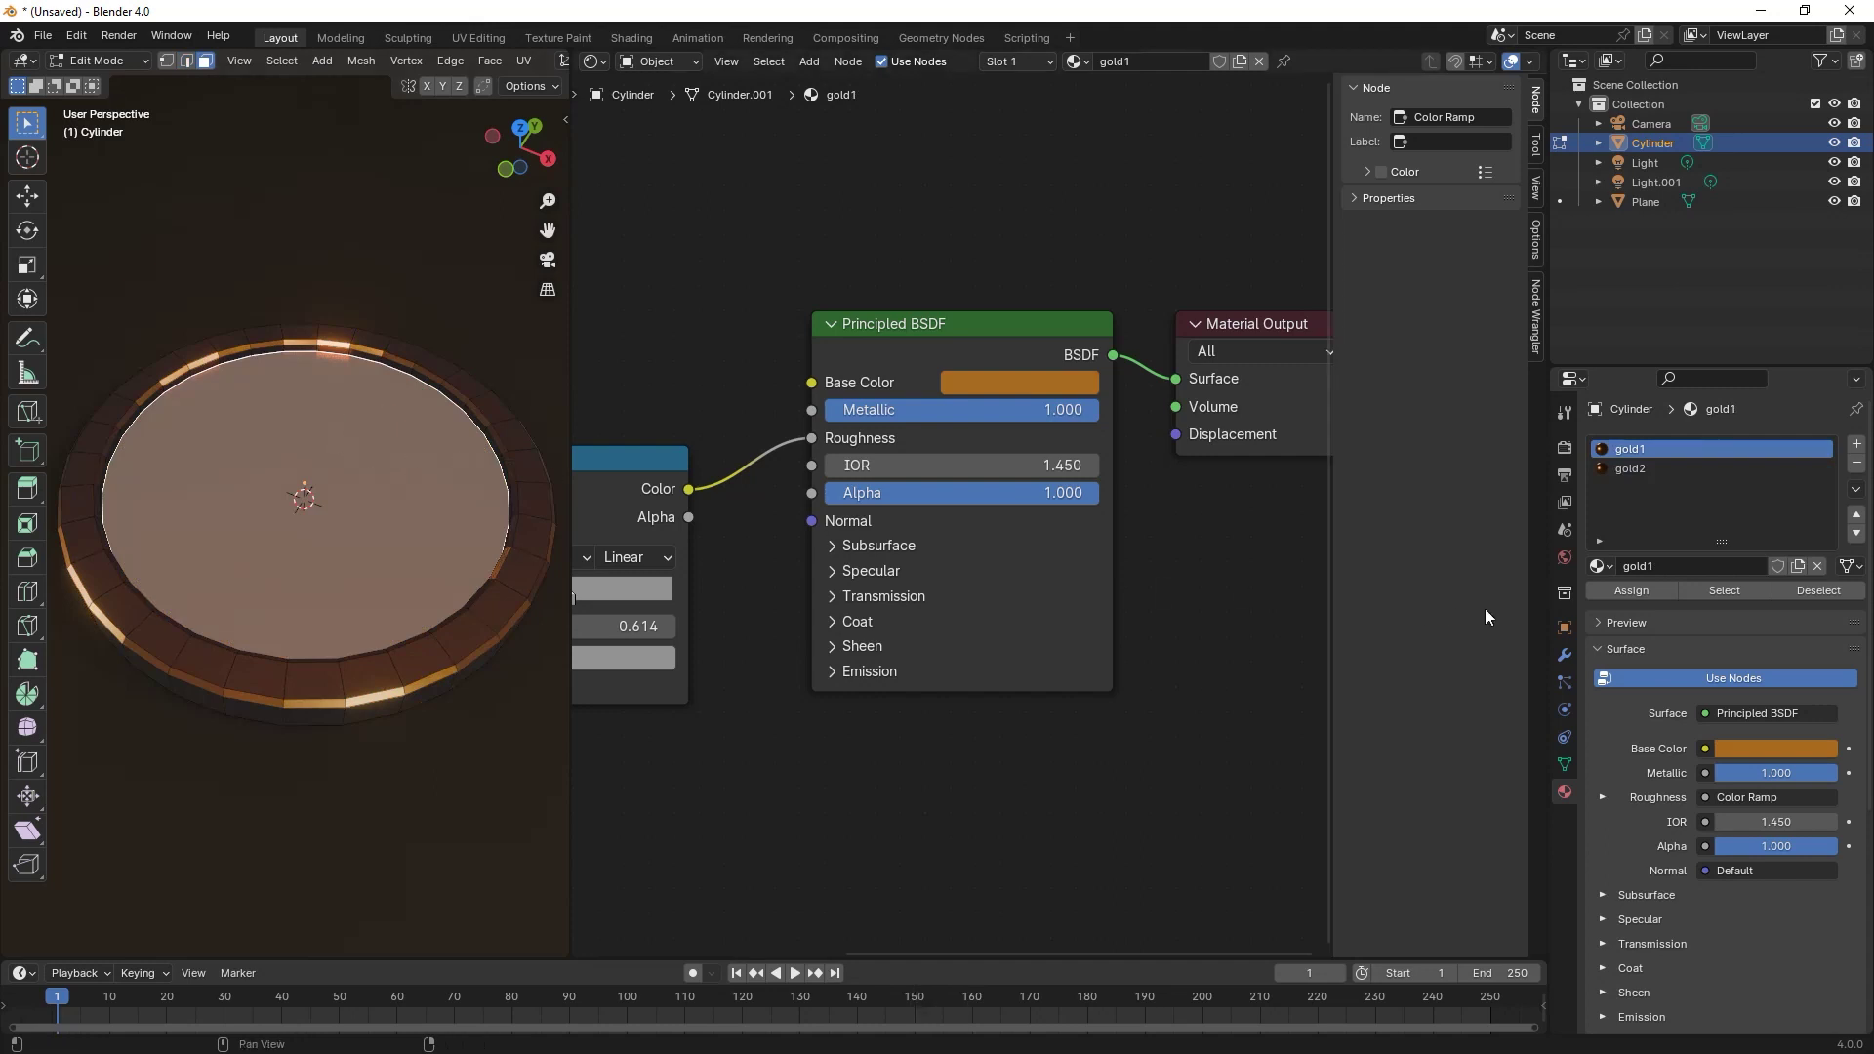
{"action": "left_click", "coordinate": [1636, 471]}
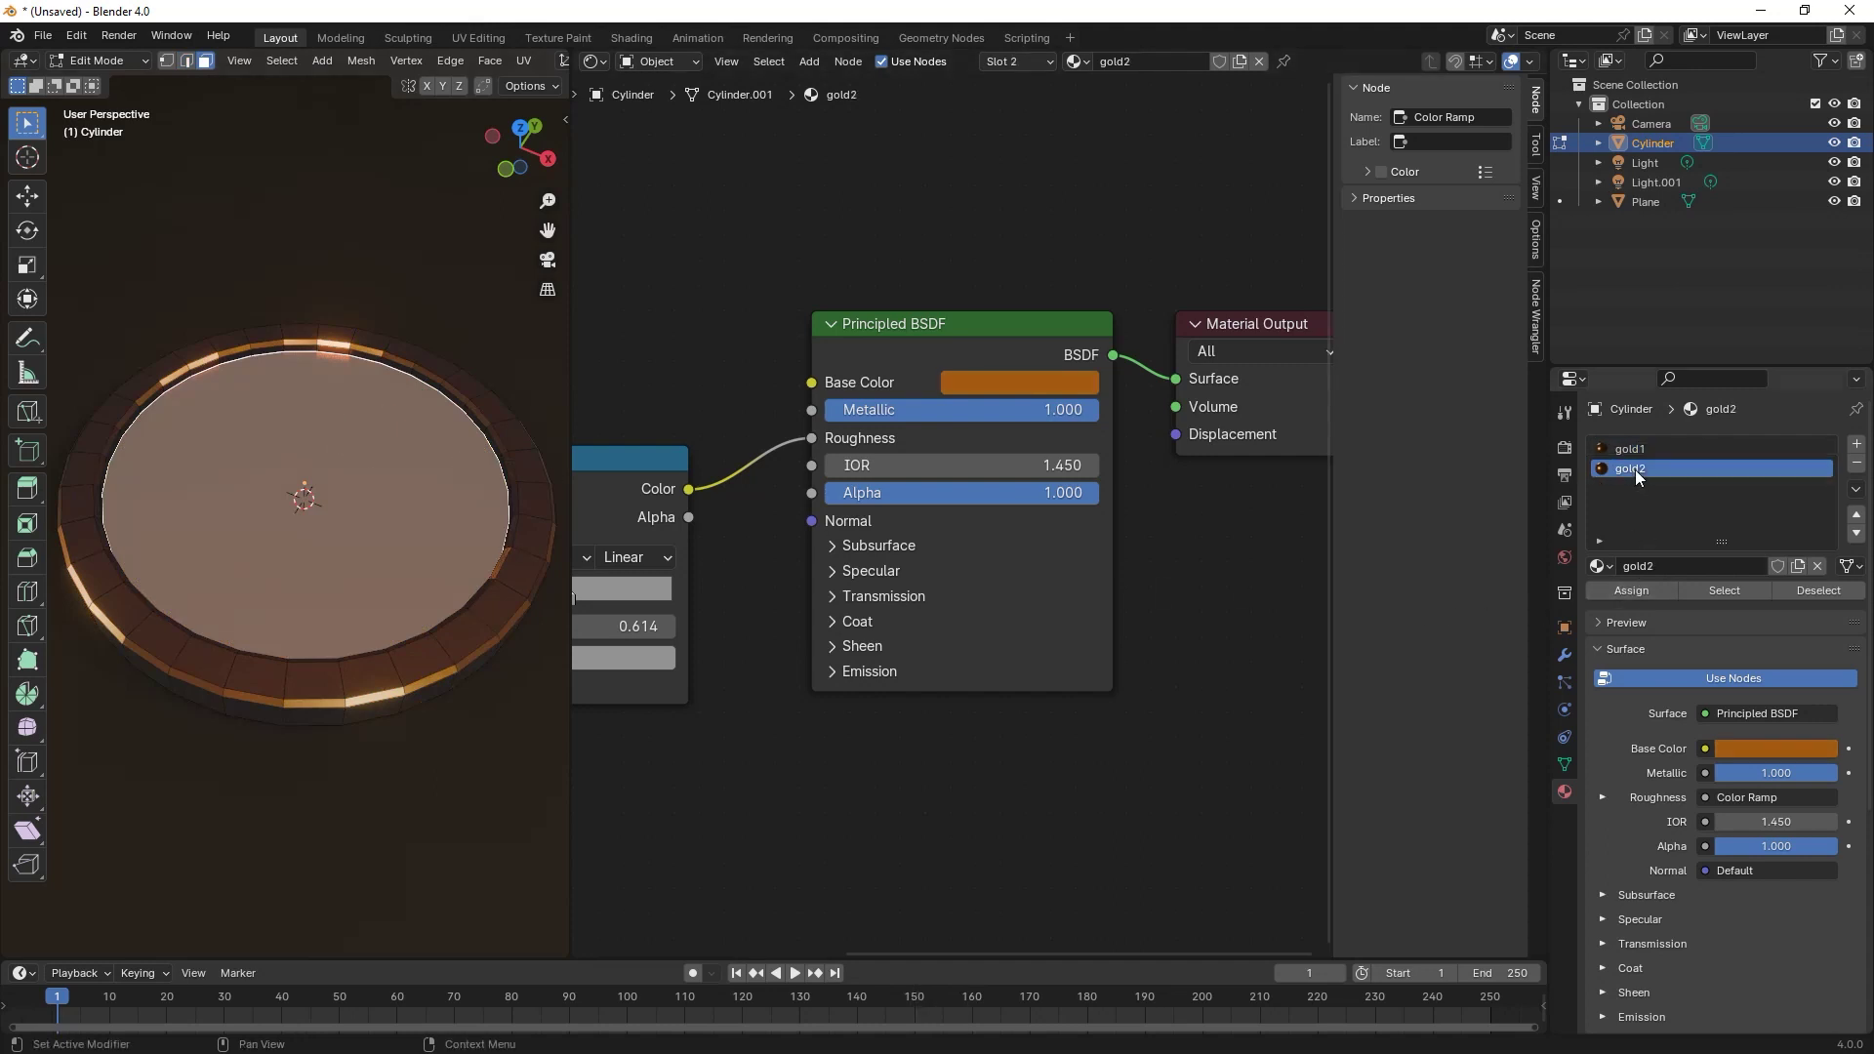
{"action": "left_click", "coordinate": [1620, 589]}
{"action": "key", "text": "Tab"}
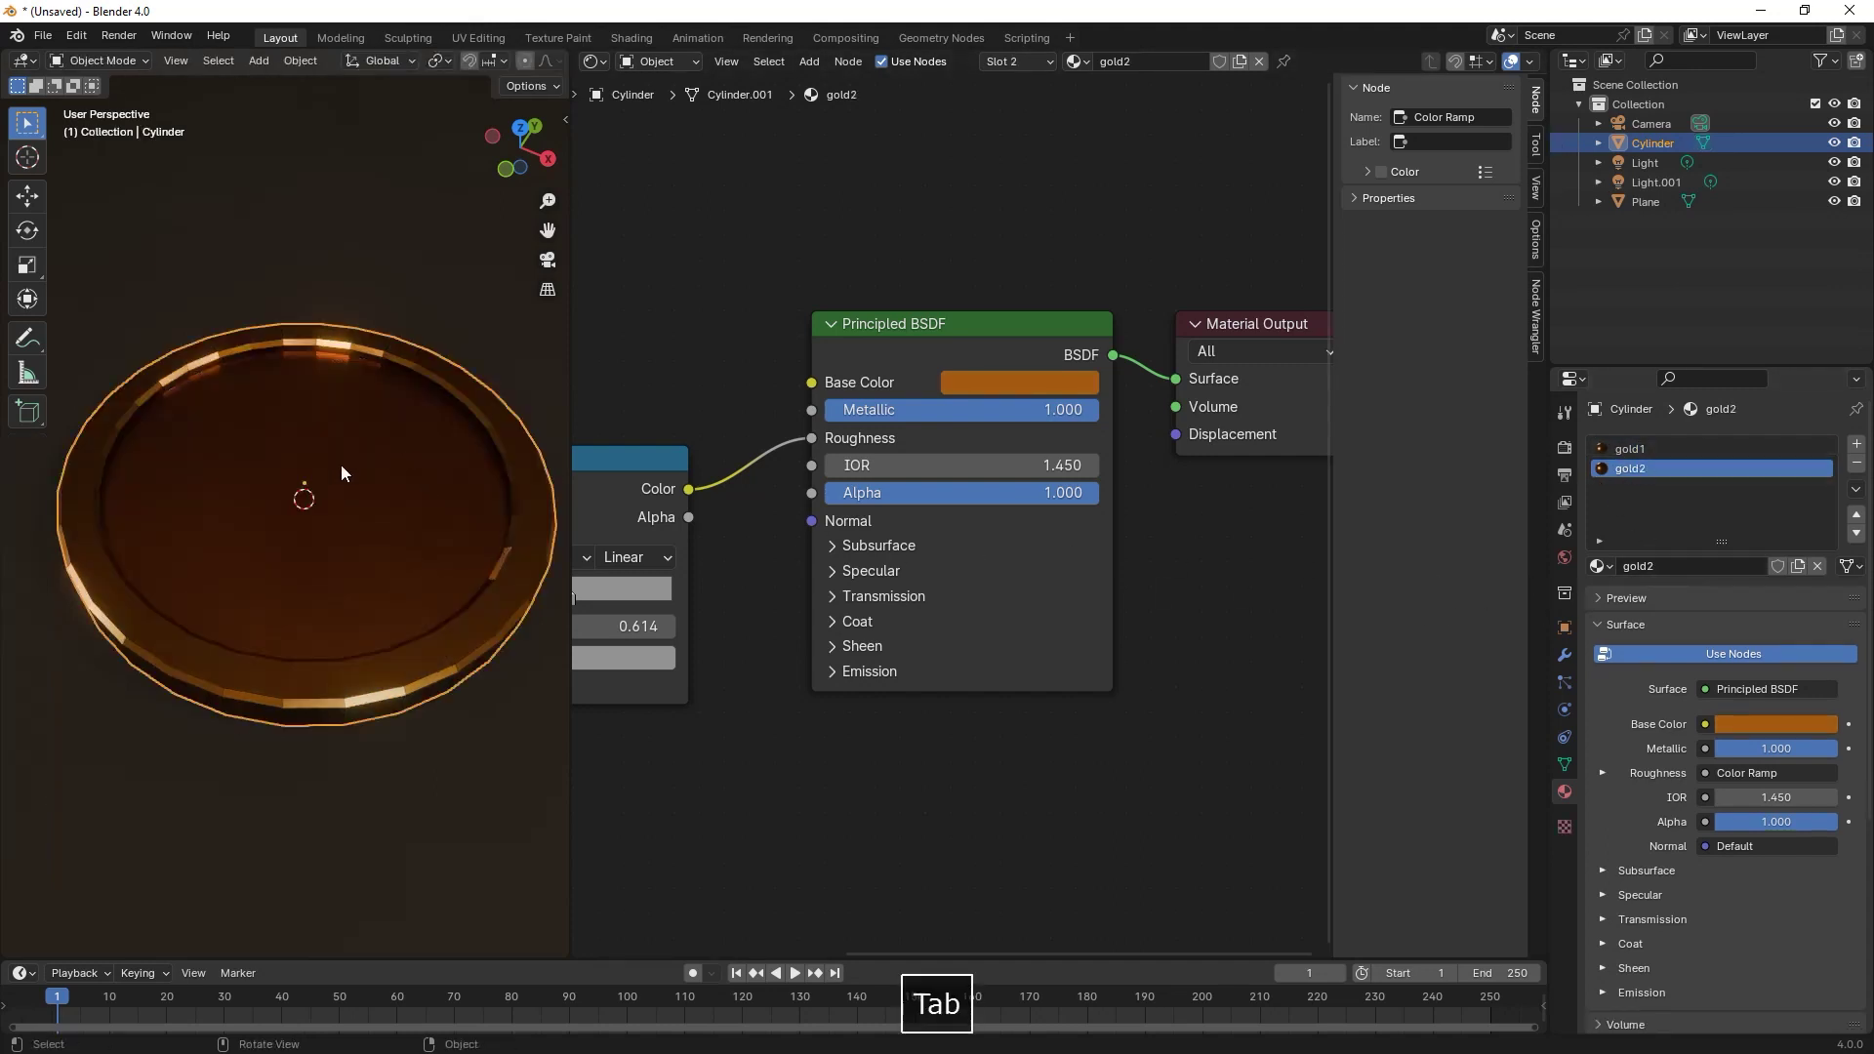
- Set gold2's Noise Texture Scale to 5
{"action": "middle_click_drag", "start_coordinate": [819, 534], "coordinate": [925, 550]}
{"action": "left_click", "coordinate": [836, 575]}
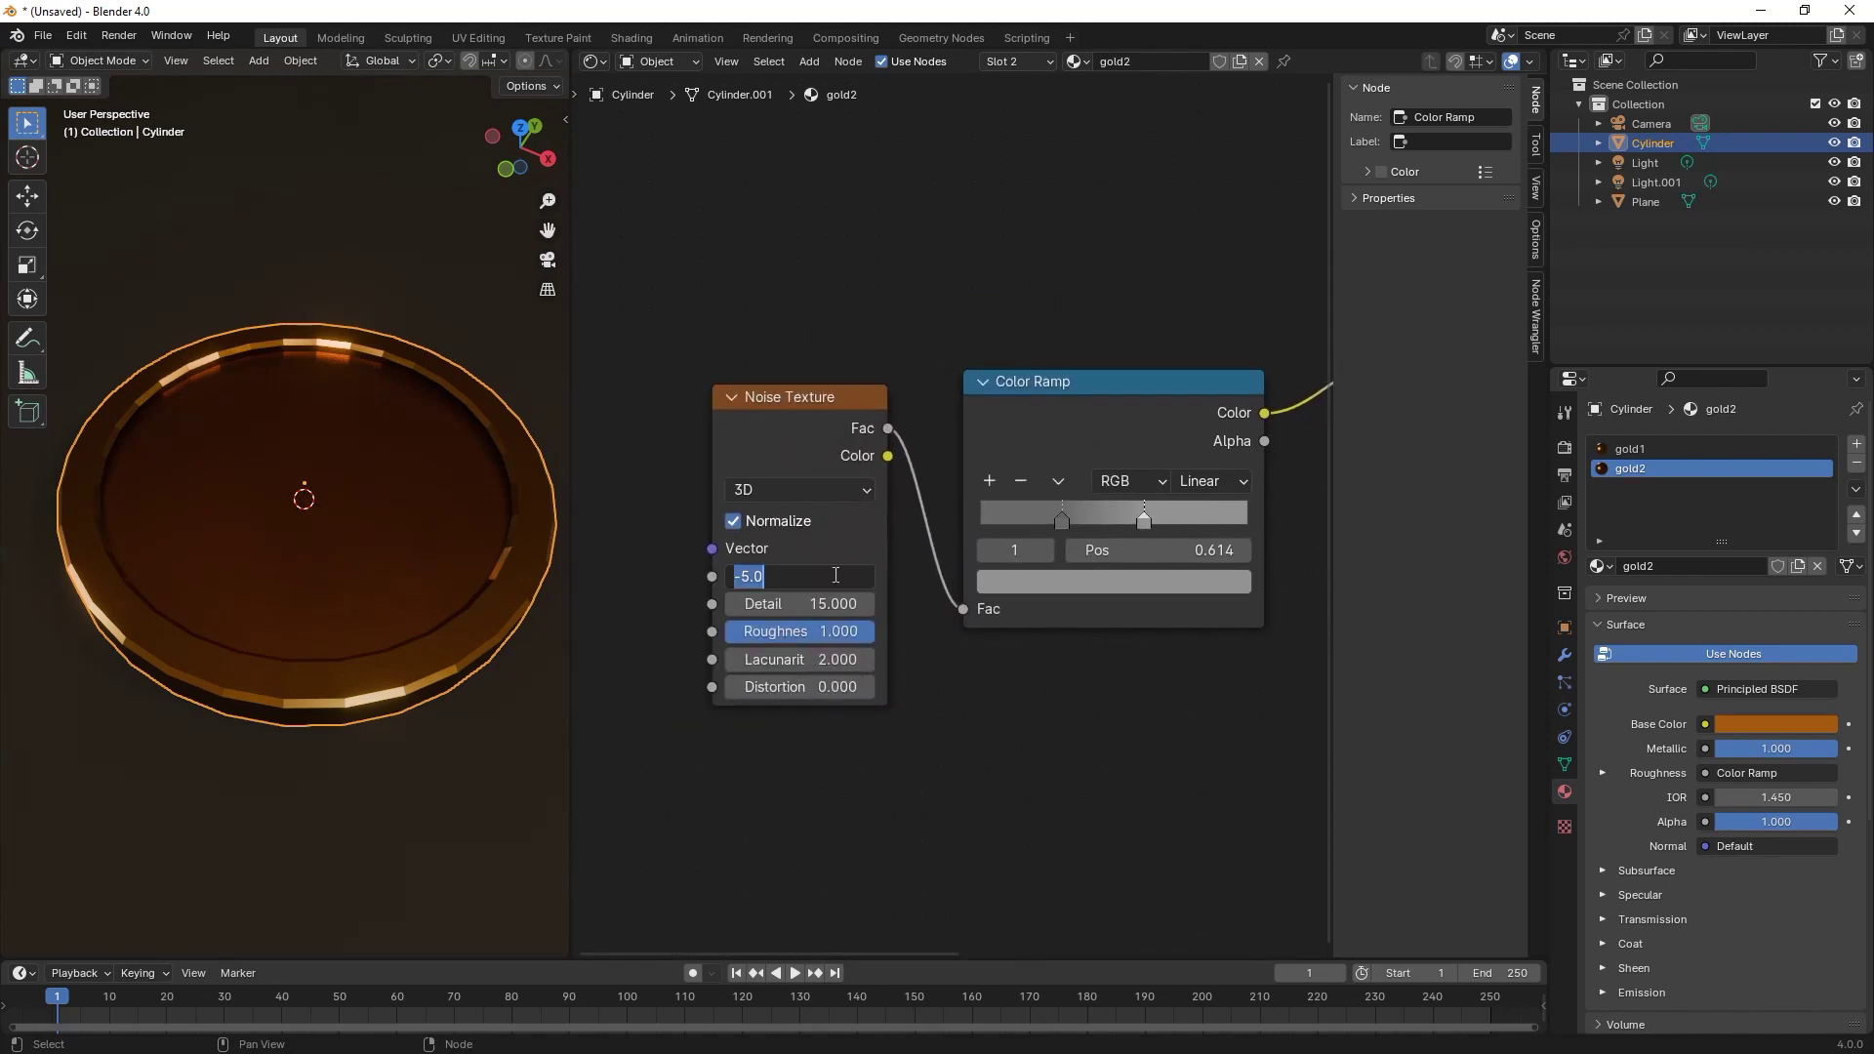
{"action": "type", "text": "5"}
{"action": "key", "text": "Return"}
- Slide the roughness ramp's dark stop right to 0.495
{"action": "scroll", "coordinate": [962, 548], "scroll_direction": "up", "scroll_amount": 3}
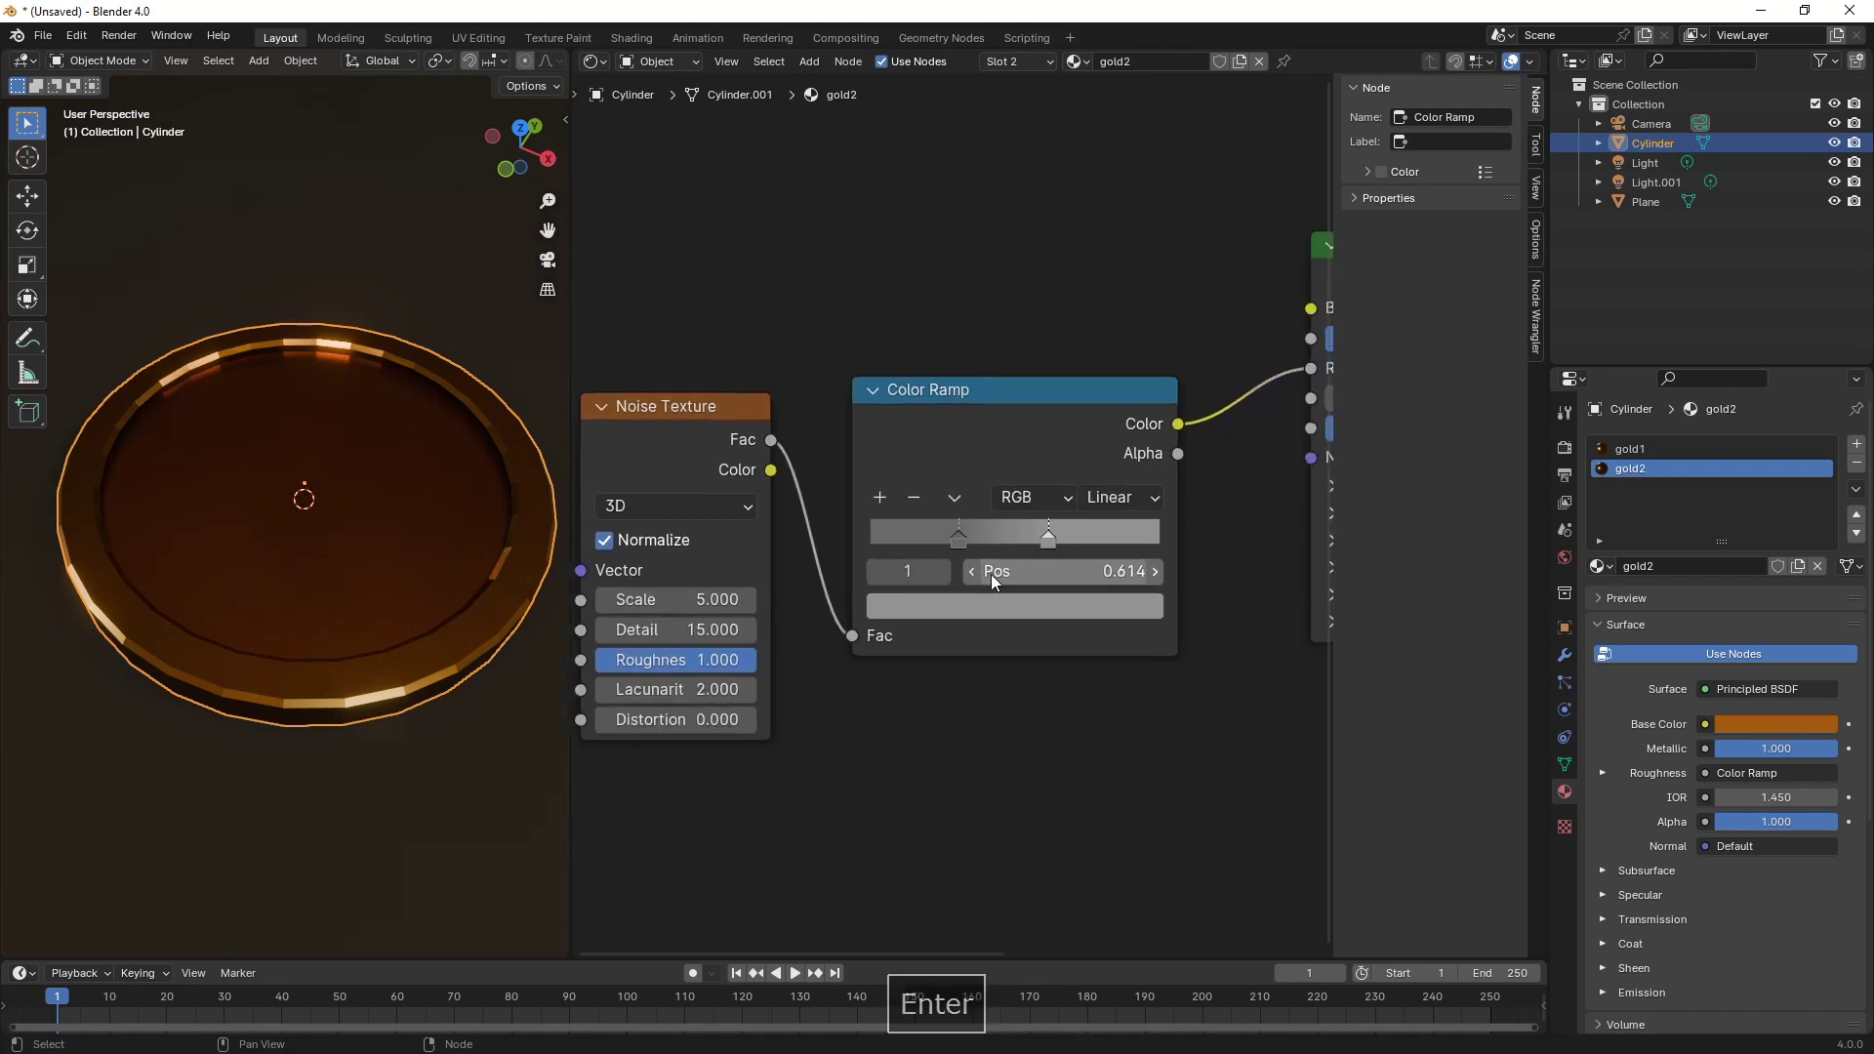
{"action": "left_click", "coordinate": [960, 547]}
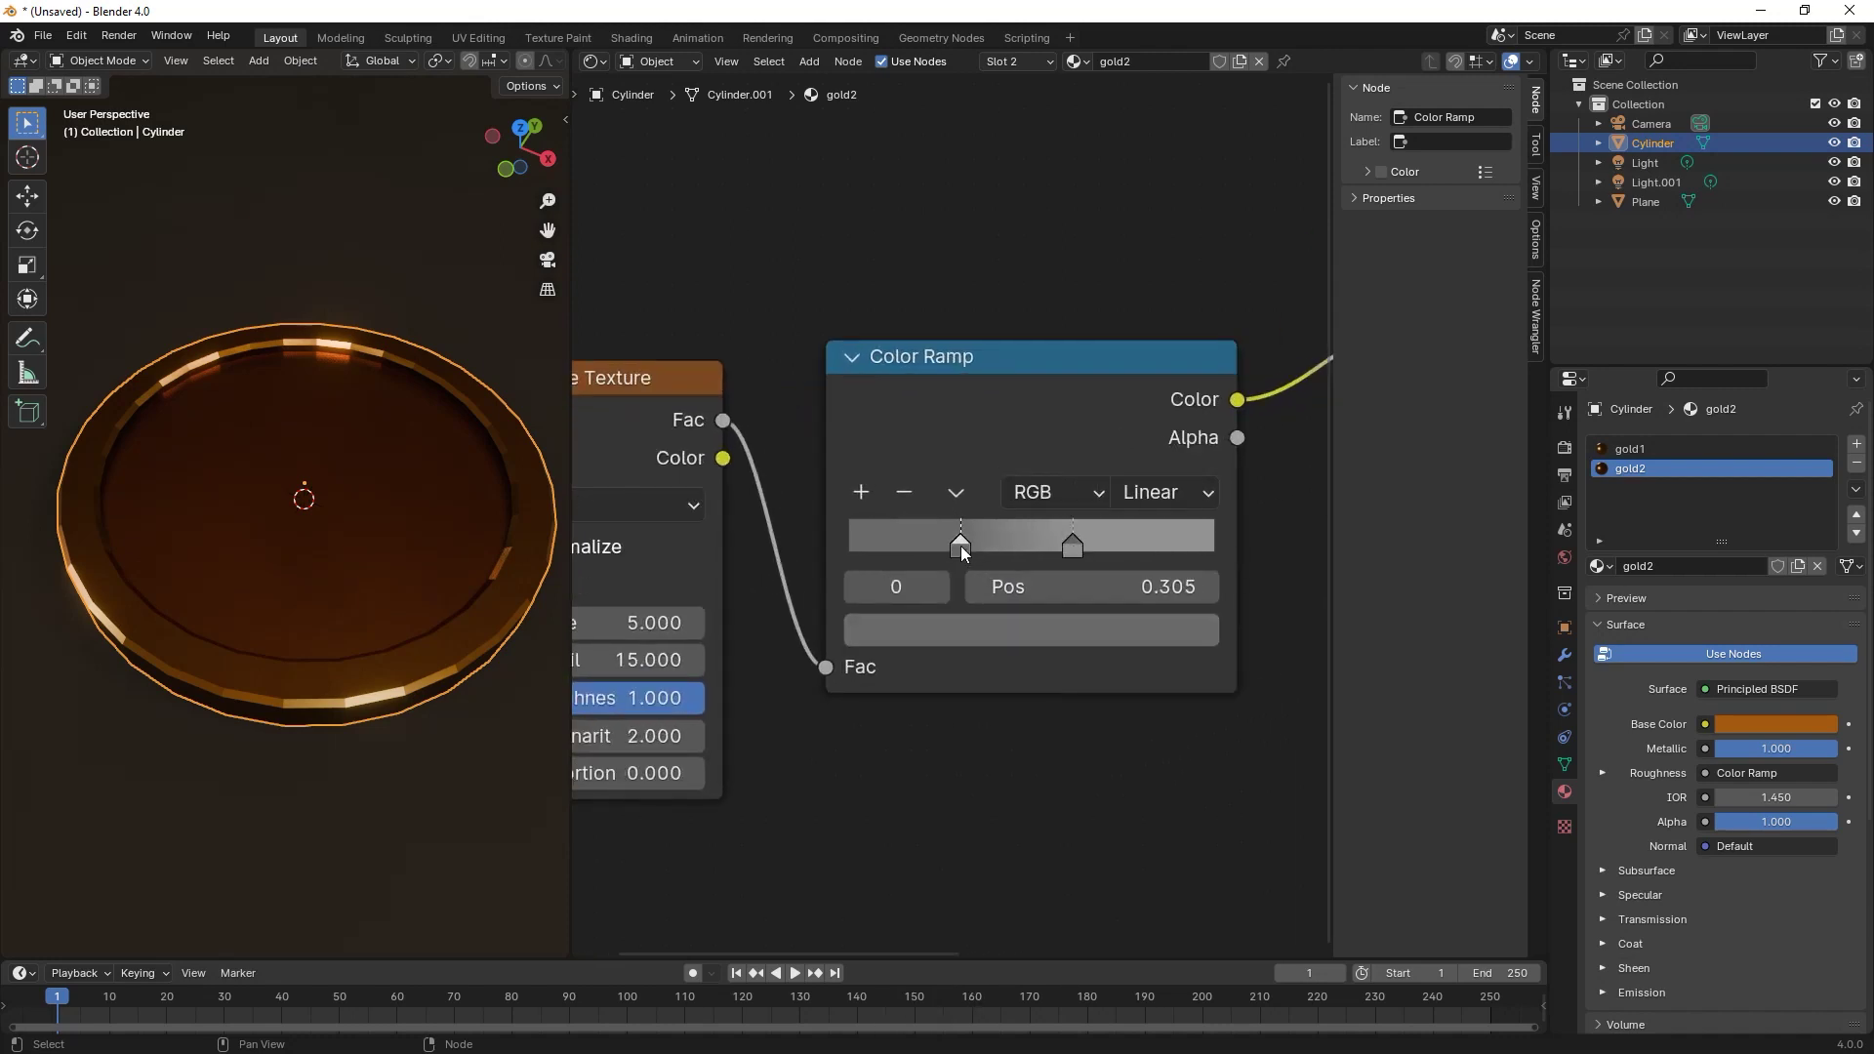
{"action": "left_click_drag", "start_coordinate": [960, 547], "coordinate": [1034, 542]}
{"action": "scroll", "coordinate": [1080, 560], "scroll_direction": "down", "scroll_amount": 3}
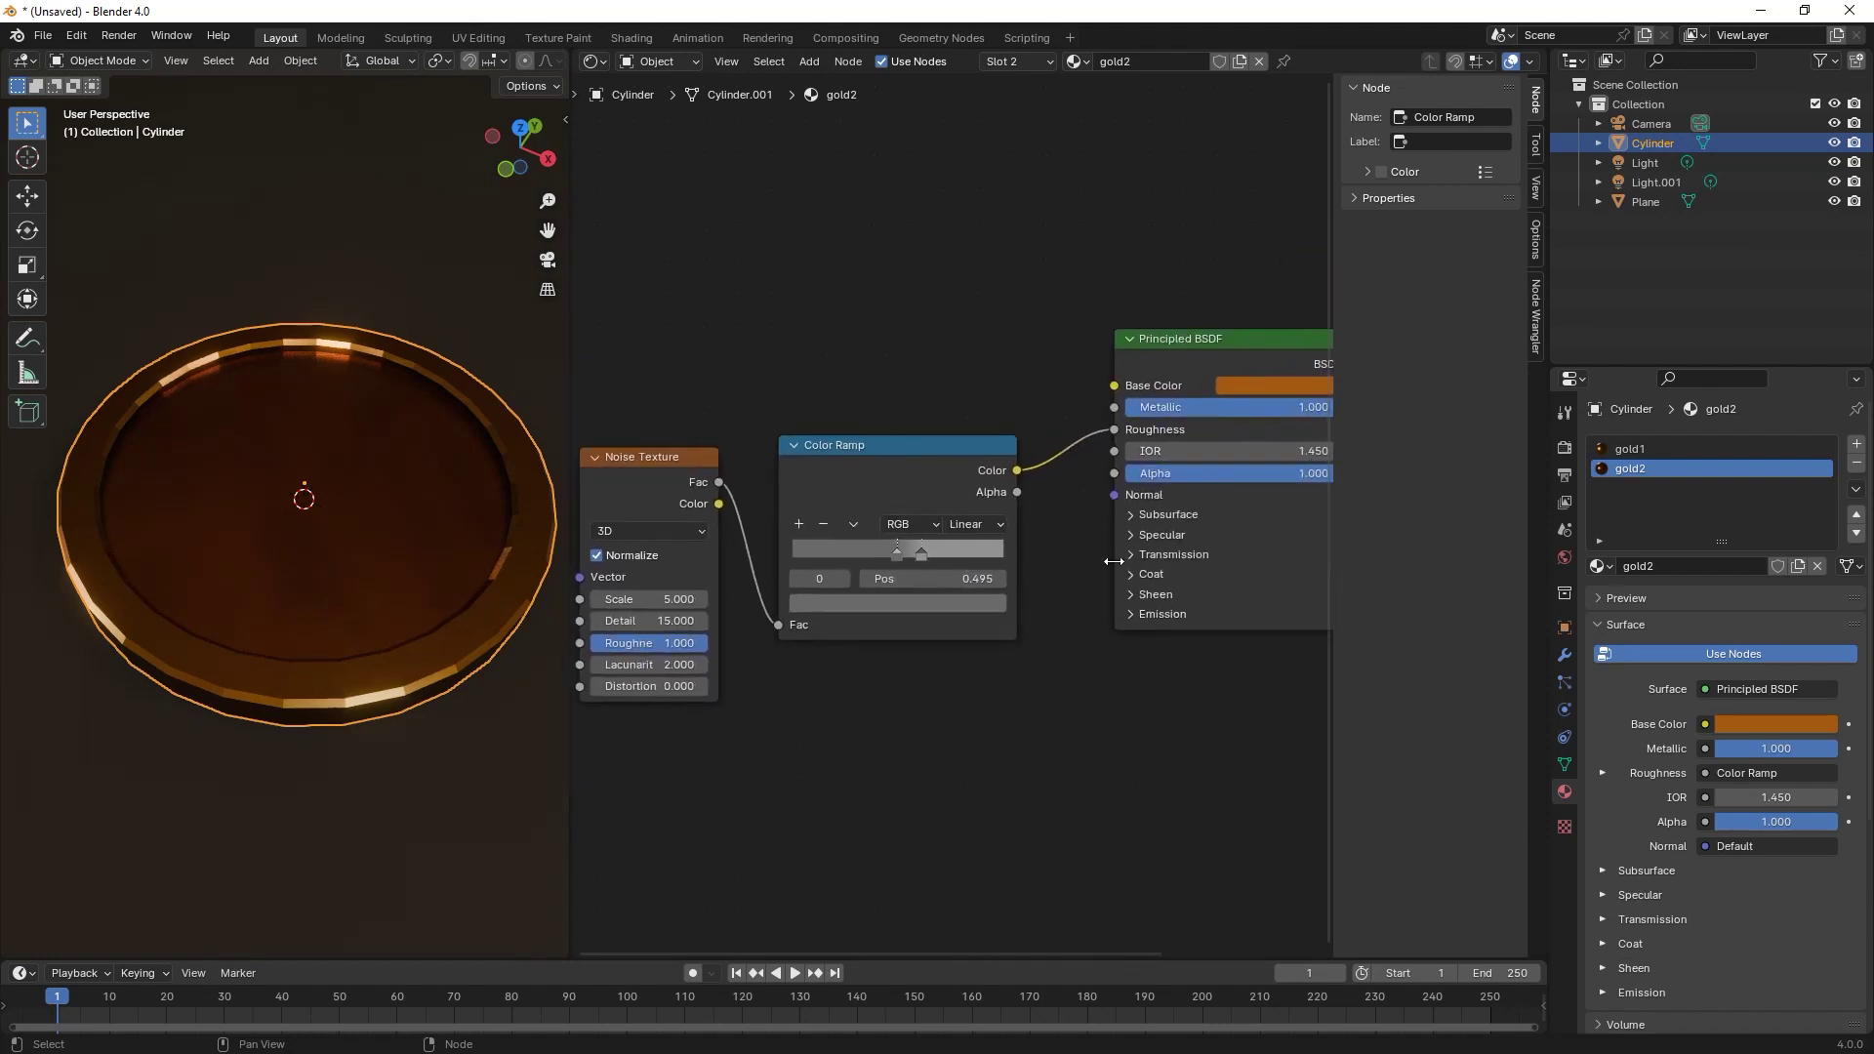
{"action": "middle_click_drag", "start_coordinate": [1079, 560], "coordinate": [1029, 555]}
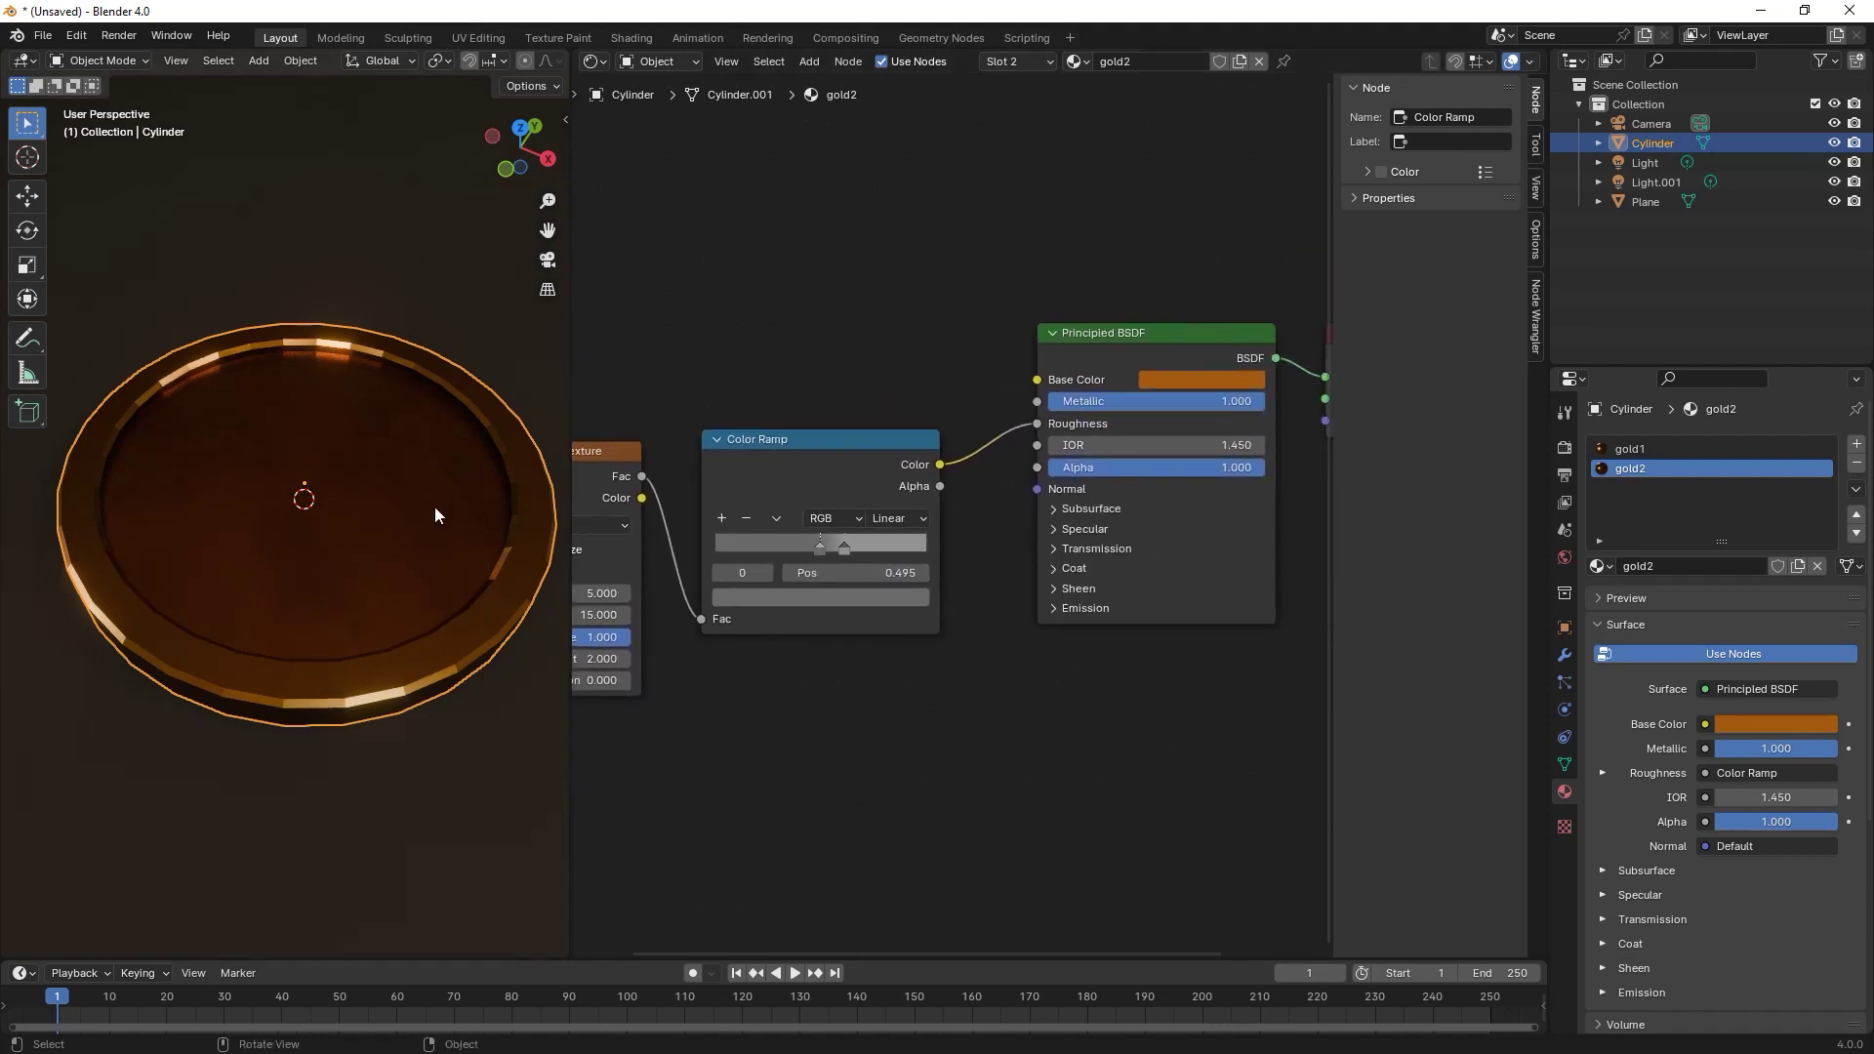
{"action": "scroll", "coordinate": [430, 502], "scroll_direction": "down", "scroll_amount": 3}
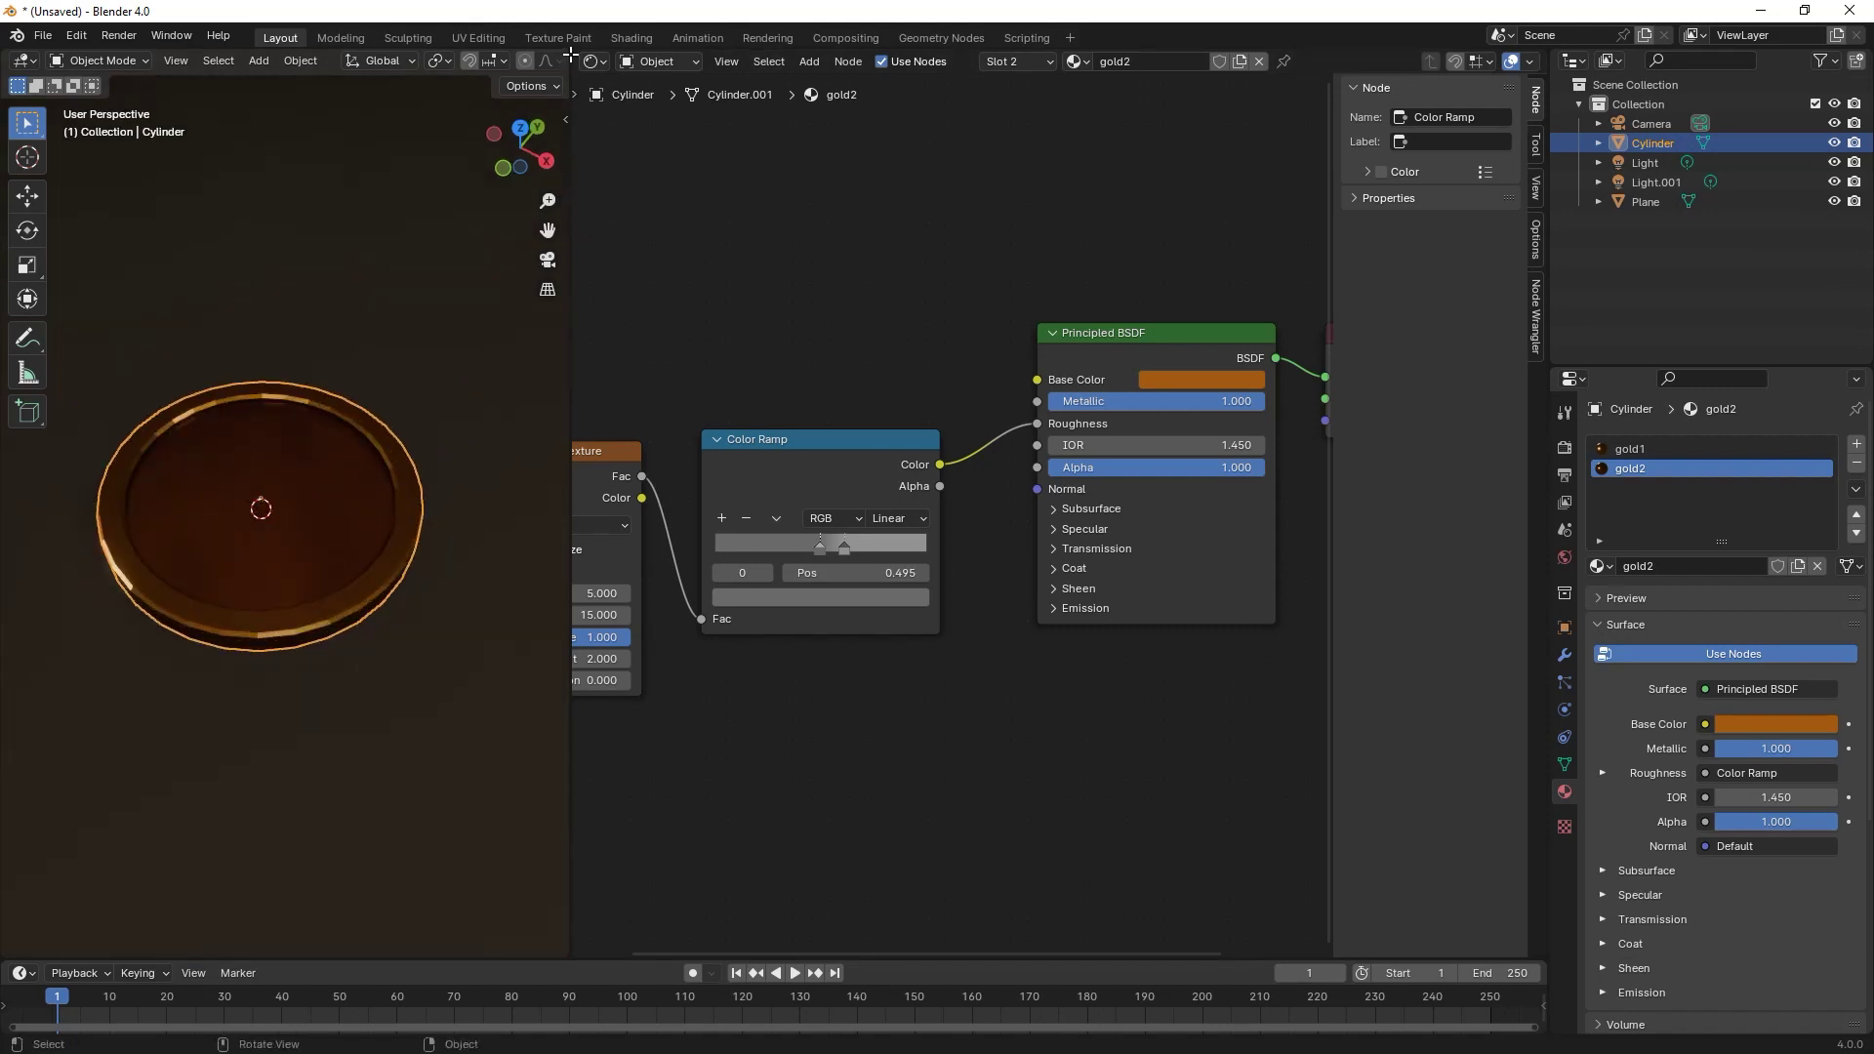
- Close the node editor and add a Text object to the scene
{"action": "left_click_drag", "start_coordinate": [566, 52], "coordinate": [723, 115]}
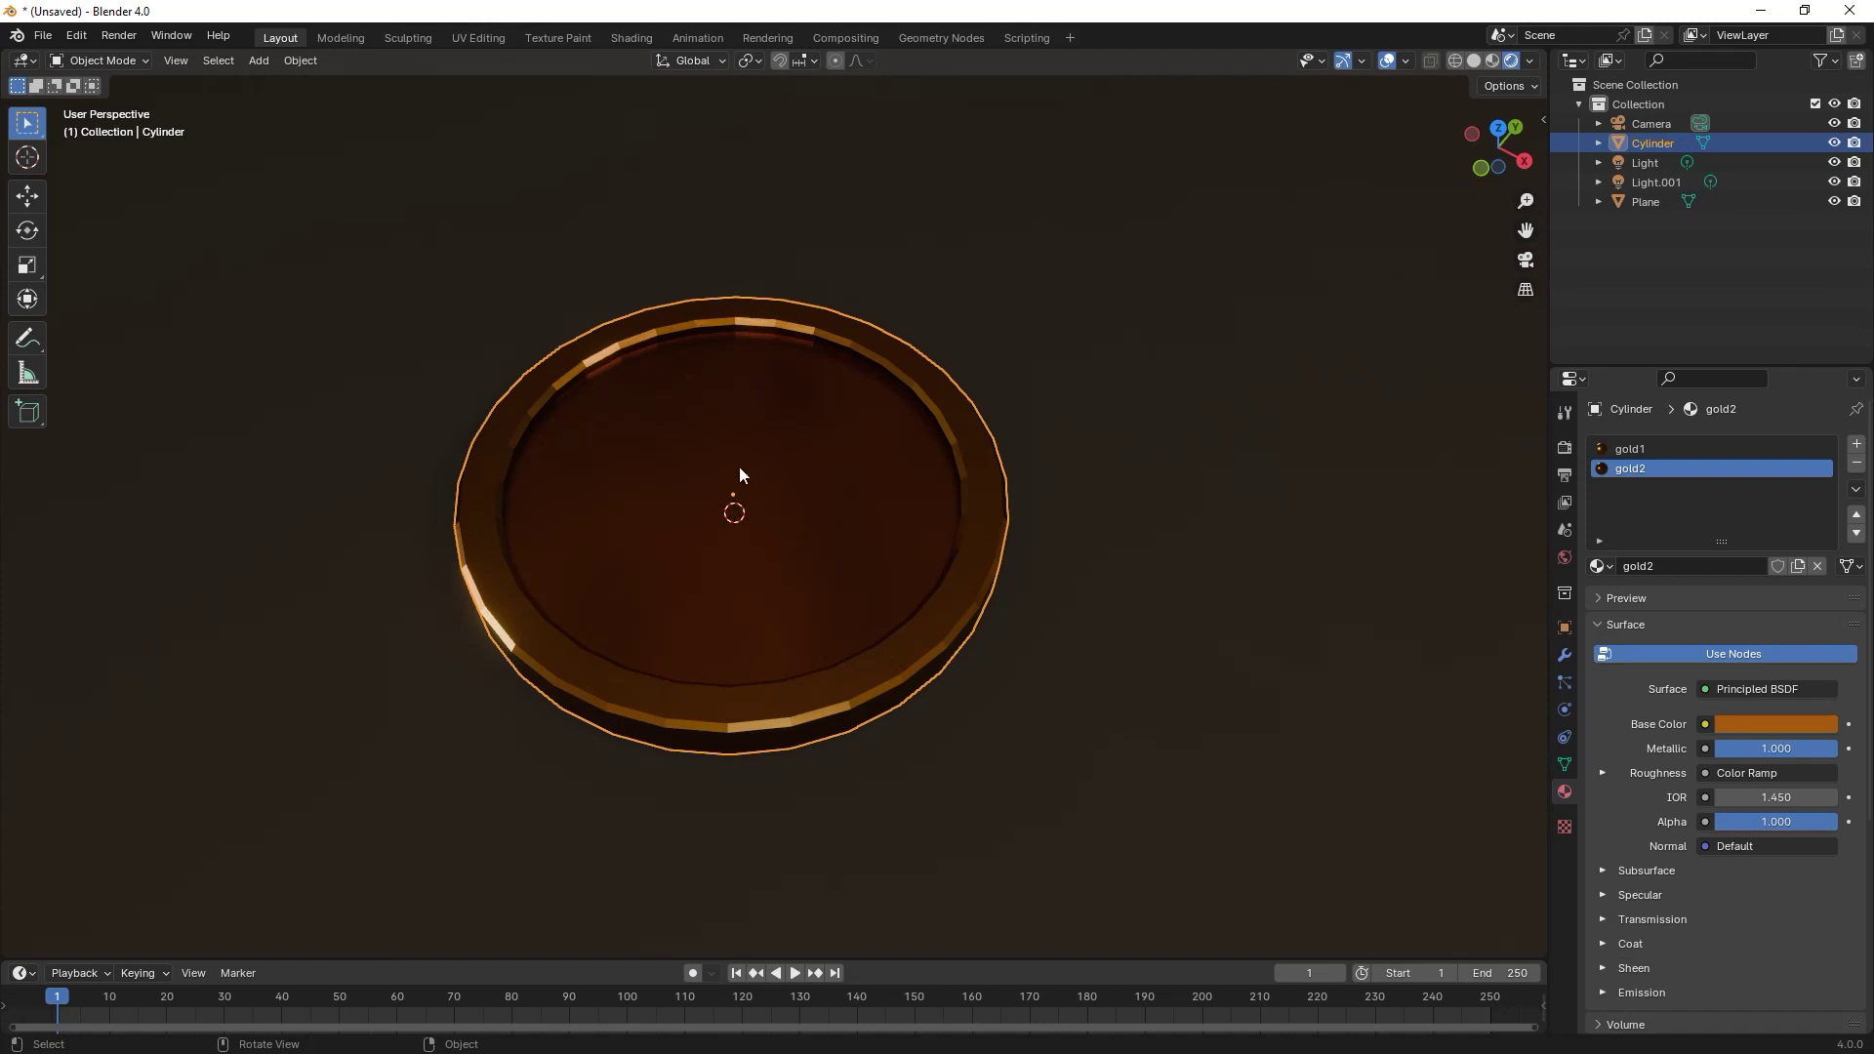
{"action": "key", "text": "shift+a"}
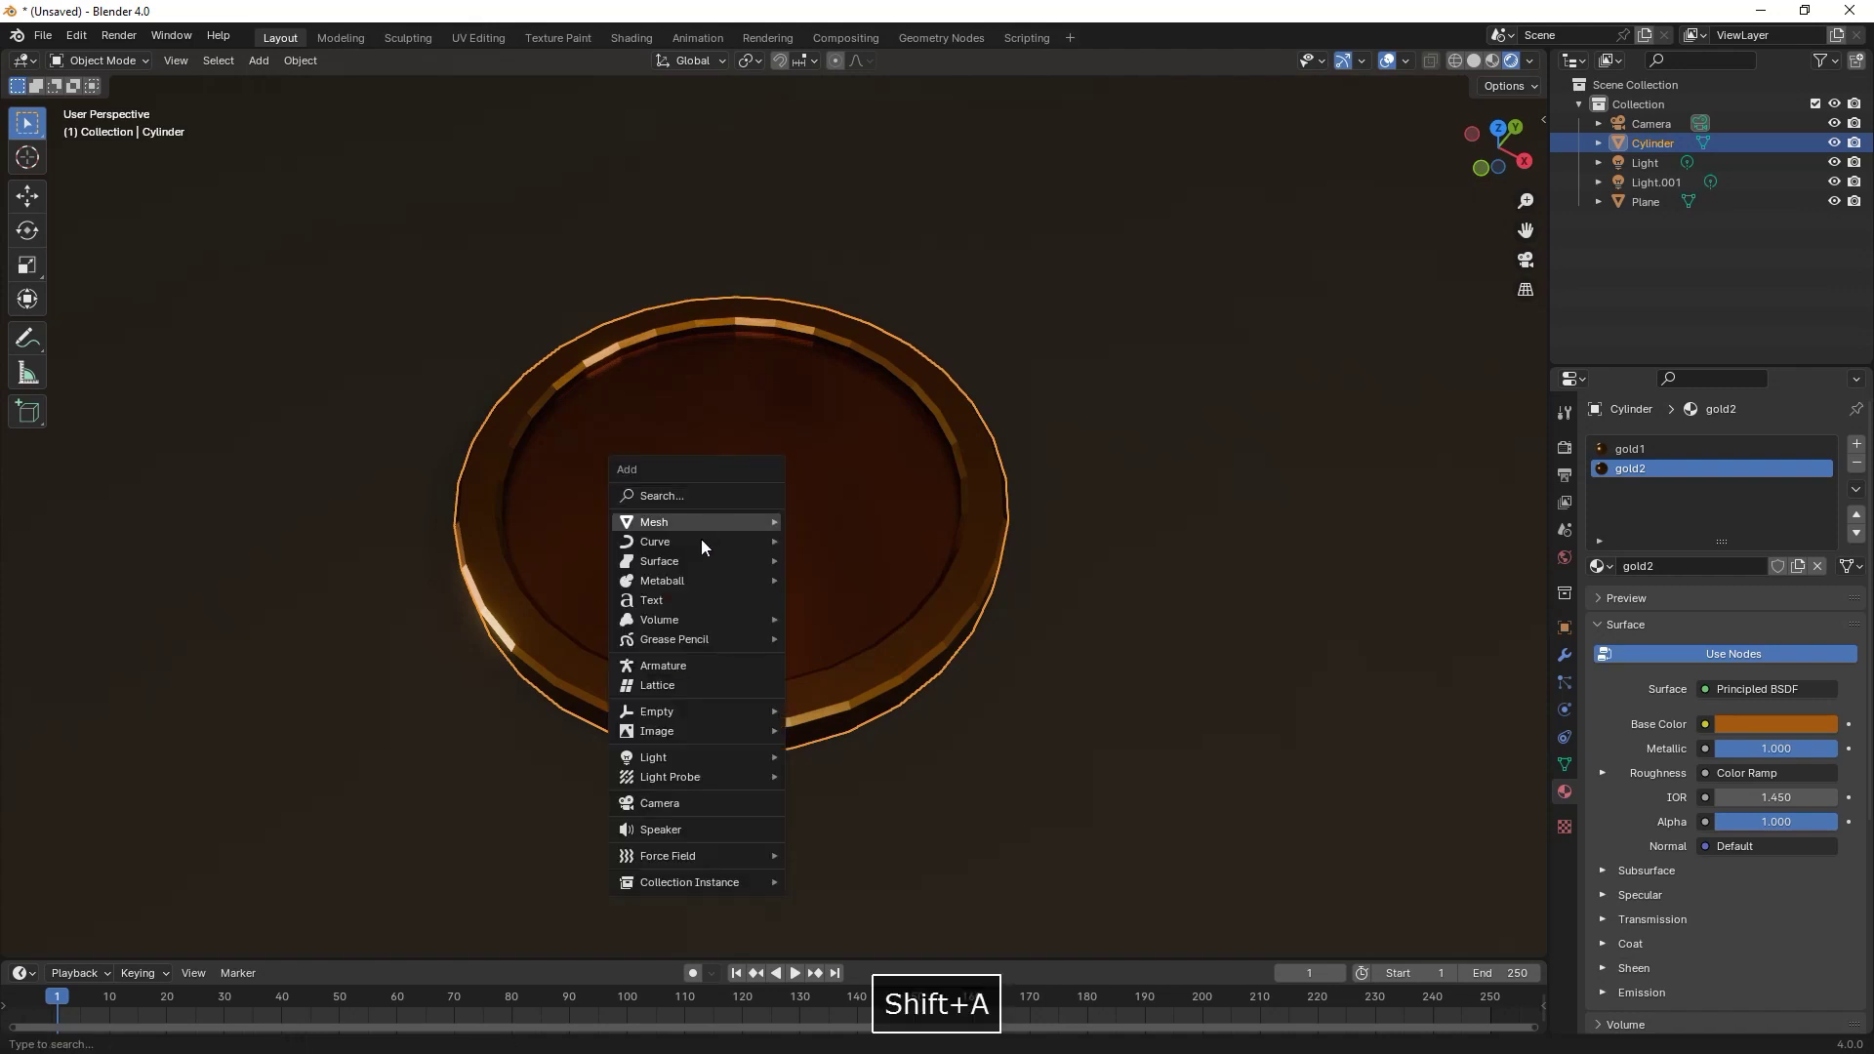
{"action": "left_click", "coordinate": [693, 599]}
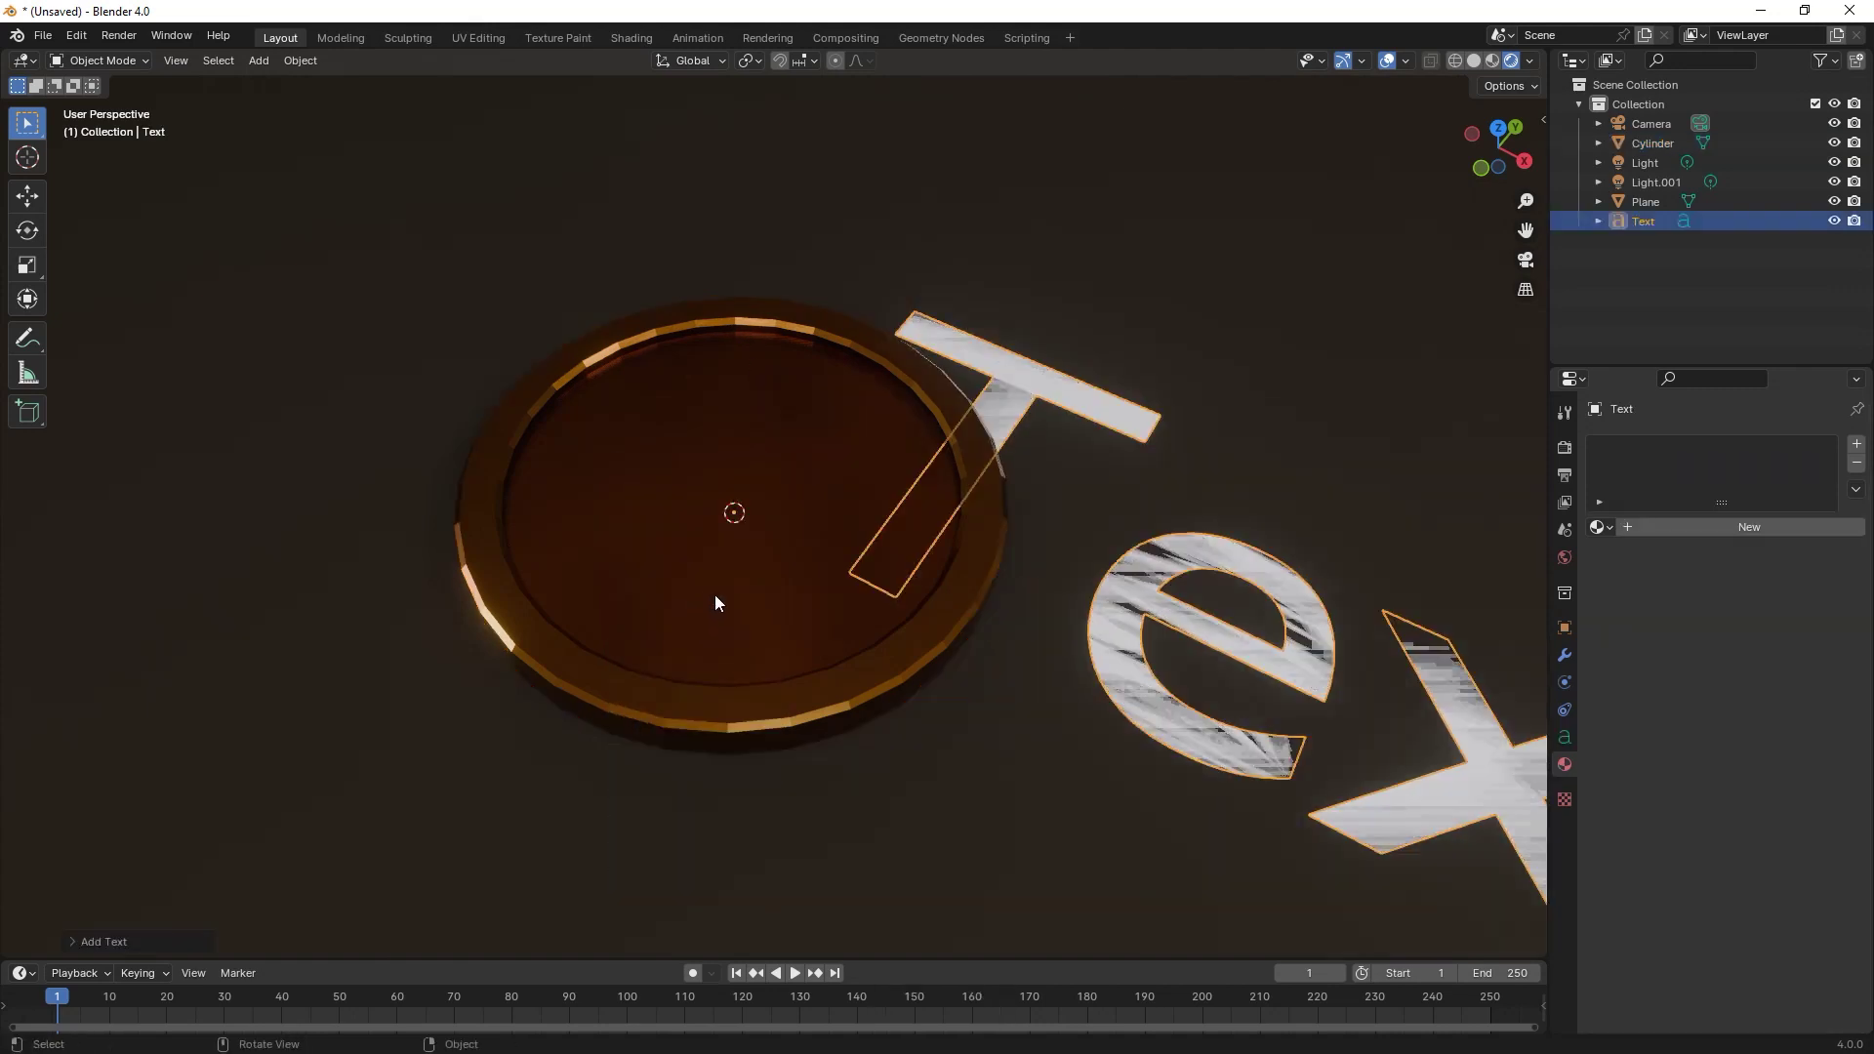
{"action": "scroll", "coordinate": [908, 519], "scroll_direction": "down", "scroll_amount": 5}
- Replace the placeholder text with a dollar sign and leave text editing
{"action": "key", "text": "Tab"}
{"action": "key", "text": "ctrl+a"}
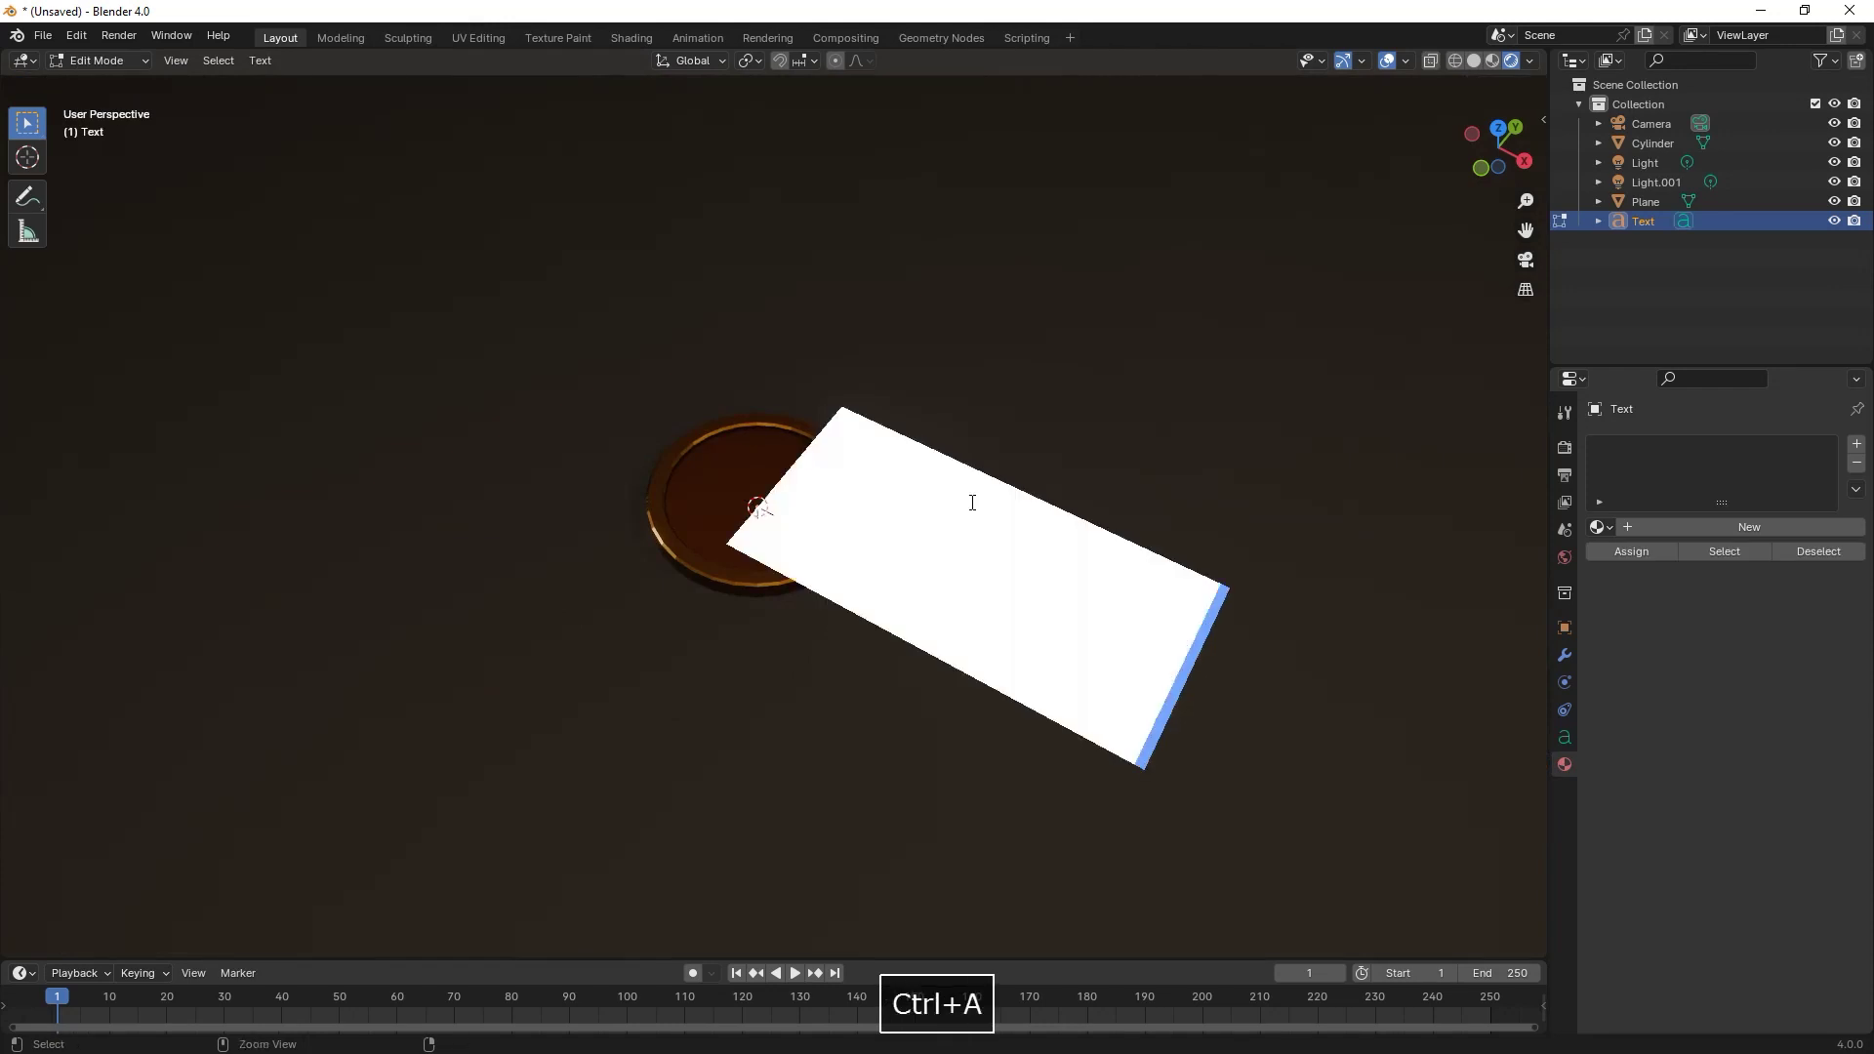
{"action": "type", "text": "$"}
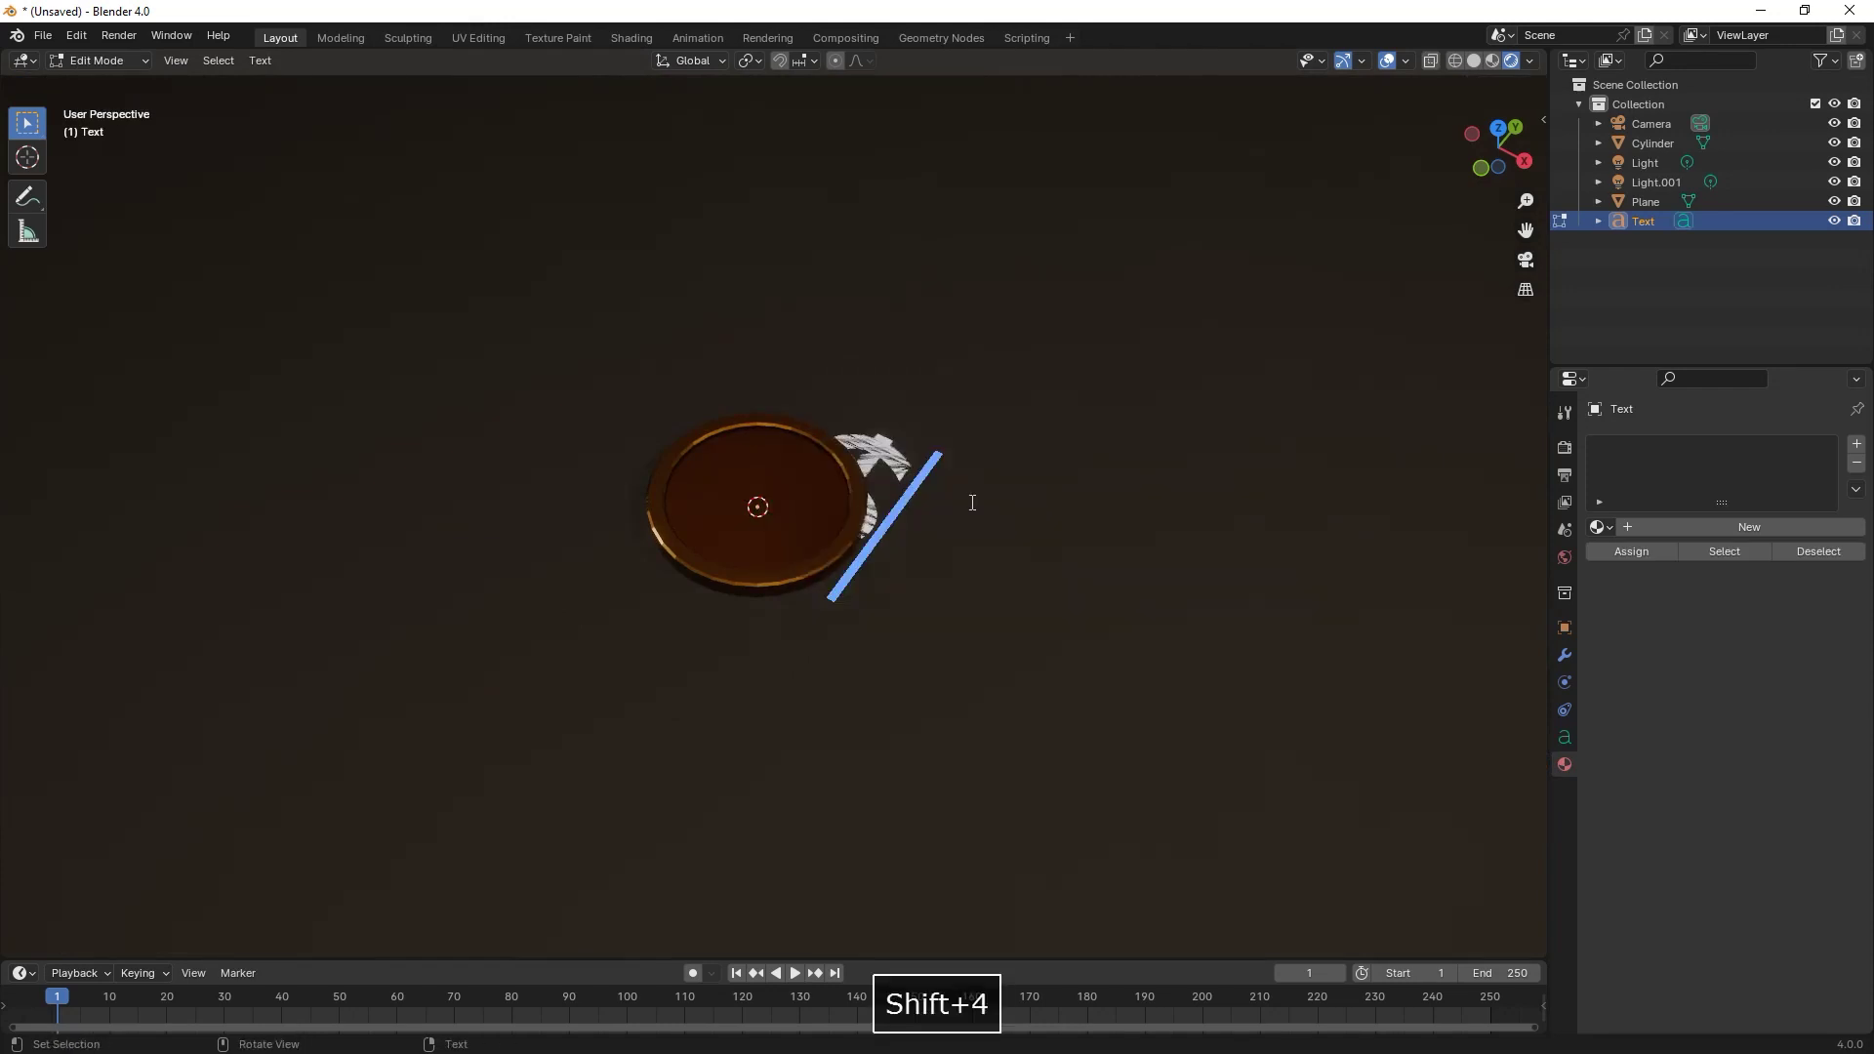
{"action": "key", "text": "Tab"}
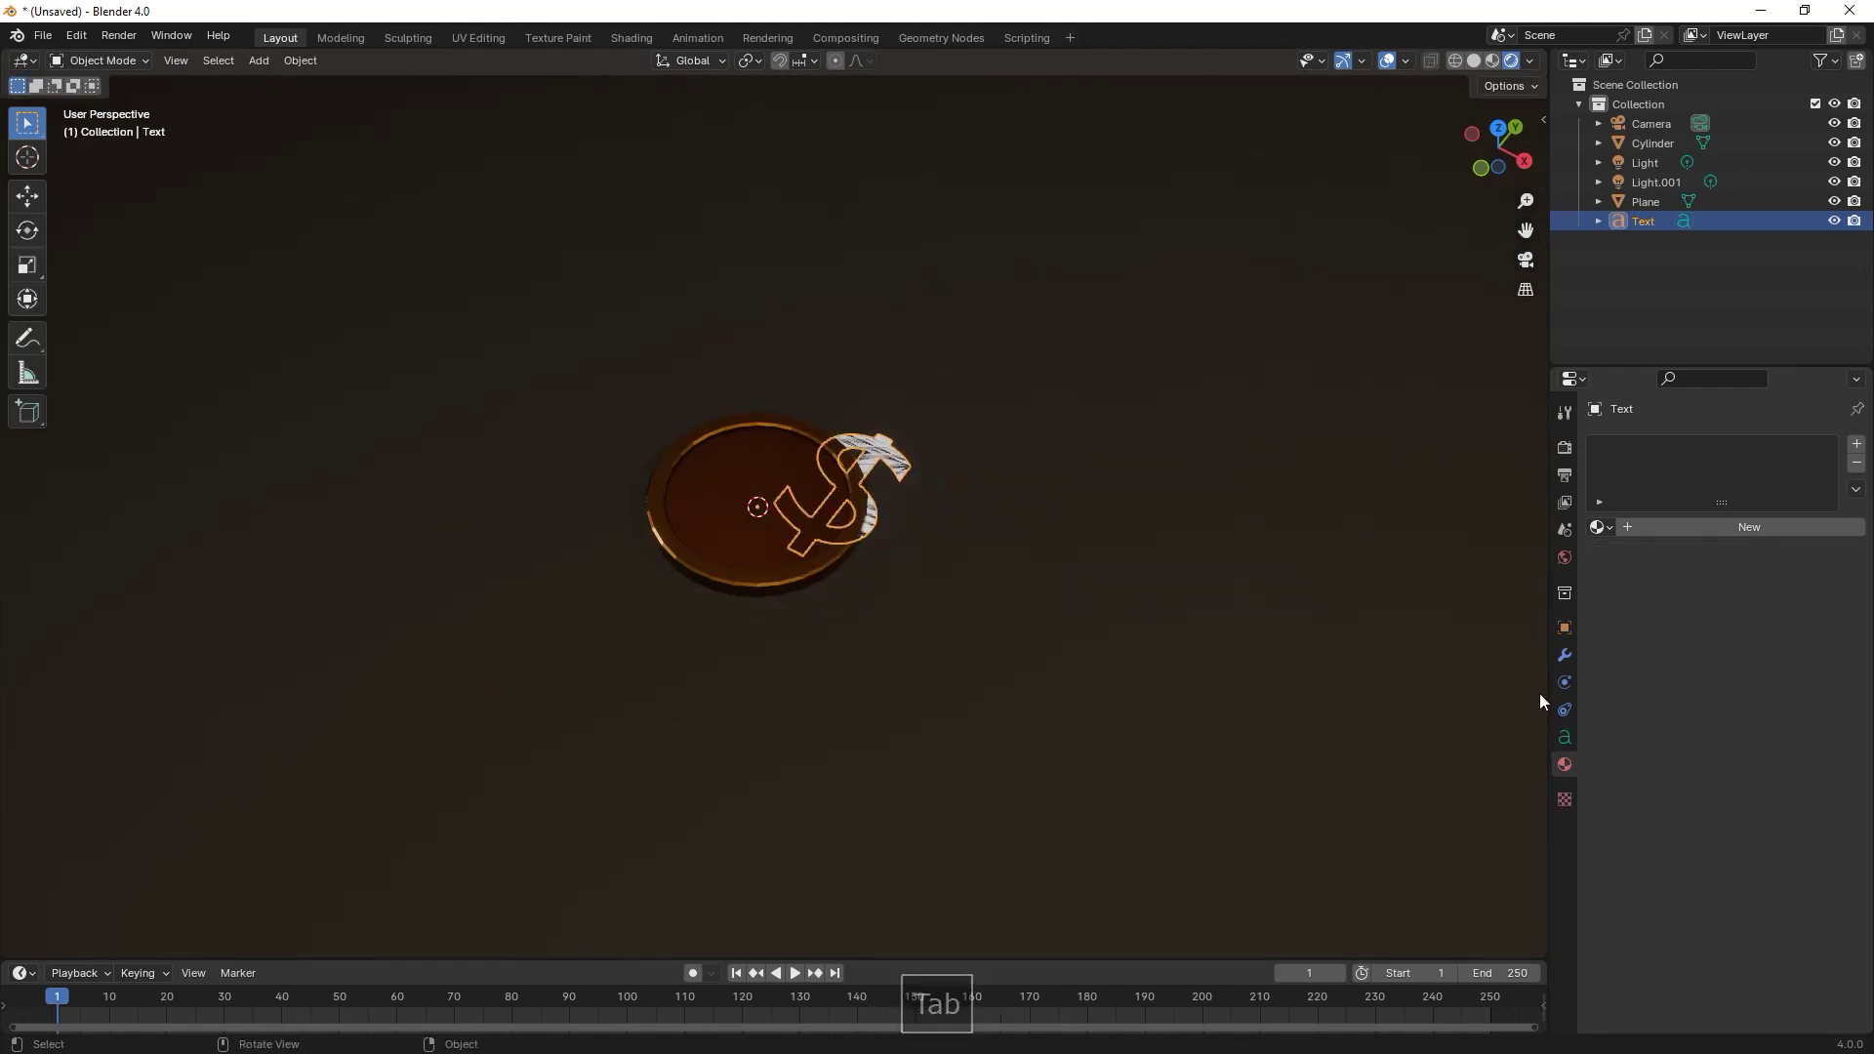
{"action": "left_click", "coordinate": [1565, 736]}
- Center the dollar sign horizontally and vertically
{"action": "left_click", "coordinate": [1783, 758]}
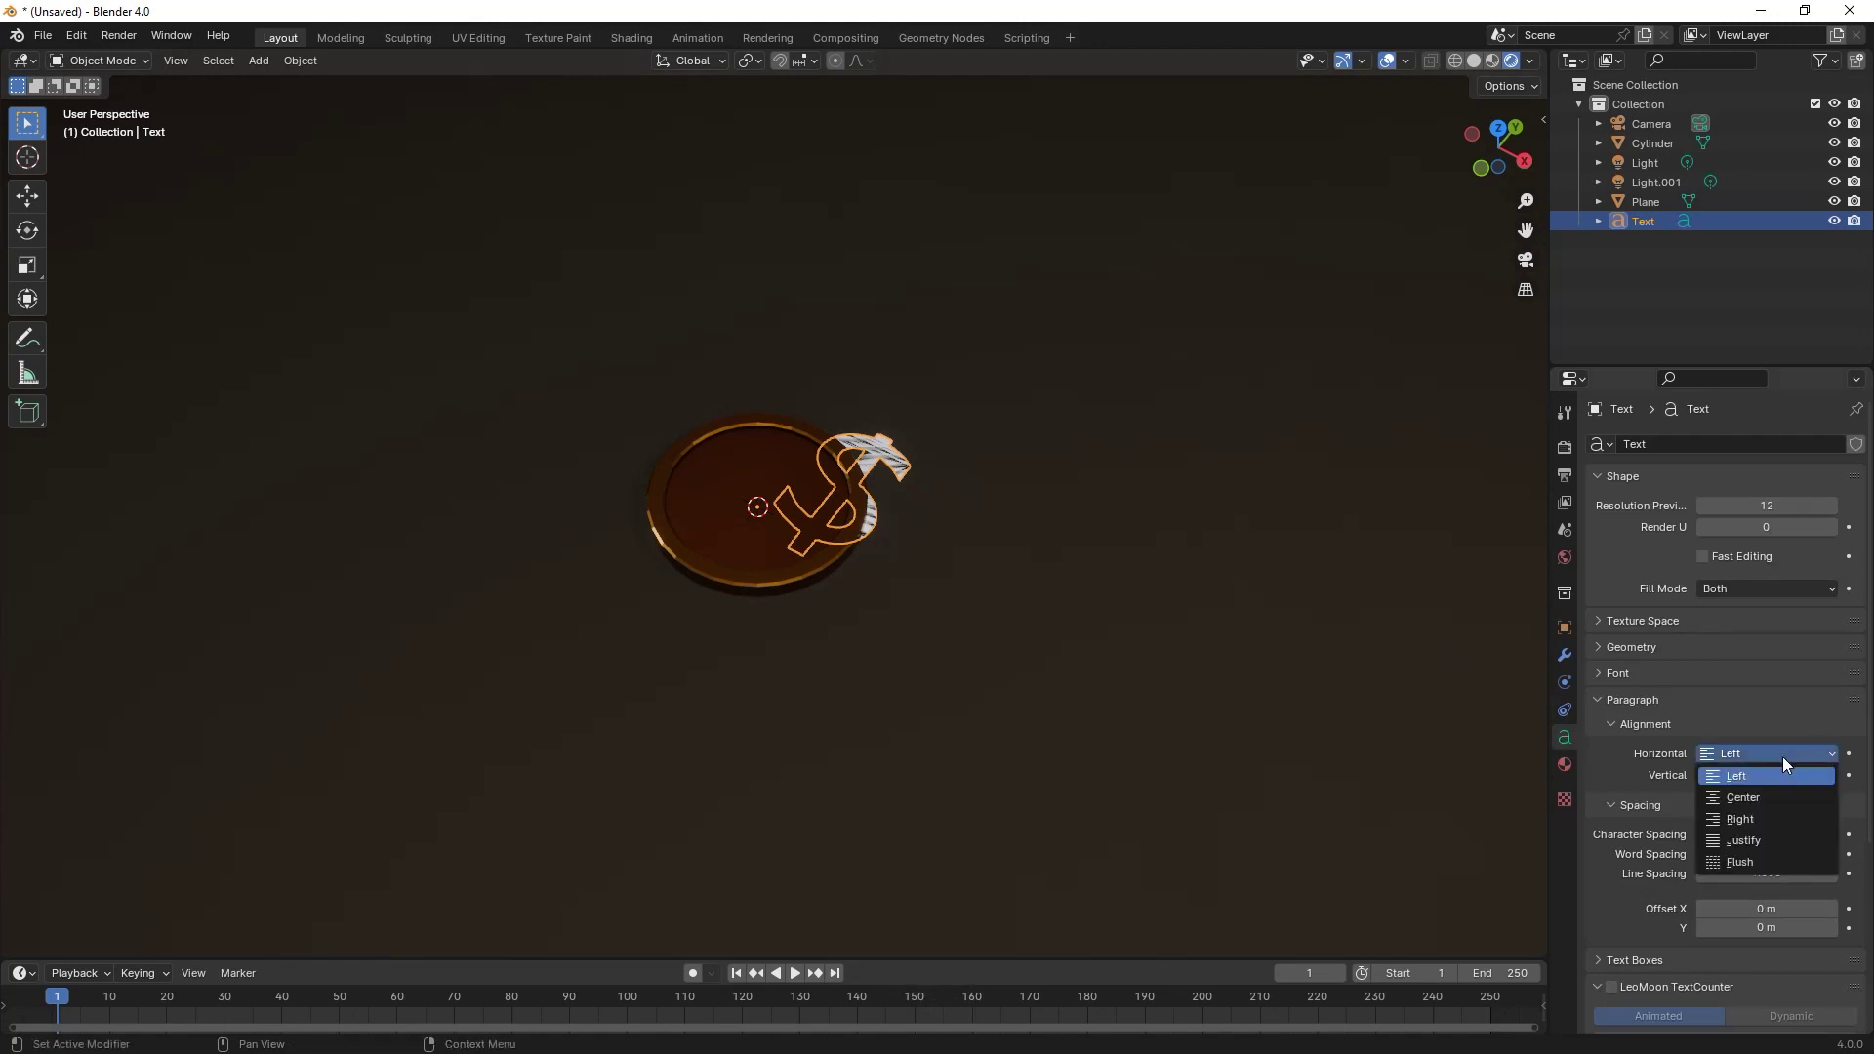
{"action": "left_click", "coordinate": [1748, 799]}
{"action": "left_click", "coordinate": [1748, 775]}
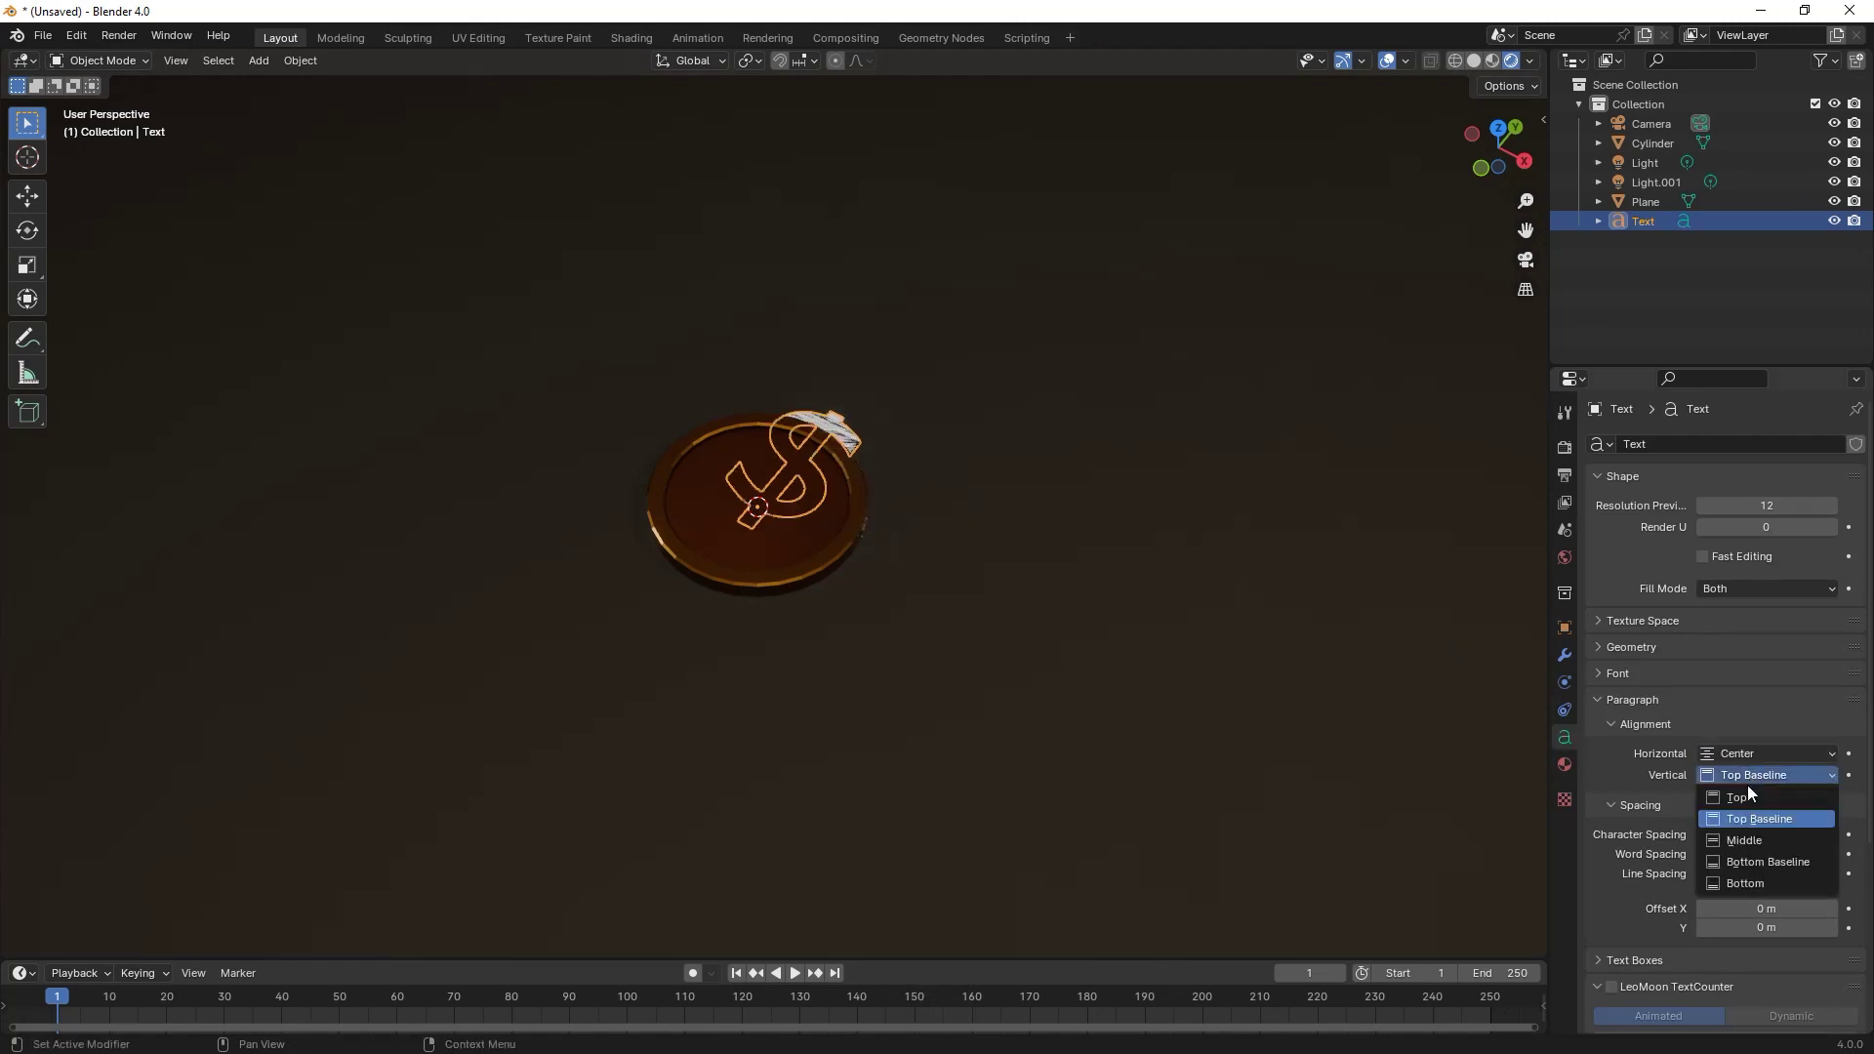
{"action": "left_click", "coordinate": [1744, 841]}
{"action": "scroll", "coordinate": [969, 549], "scroll_direction": "up", "scroll_amount": 2}
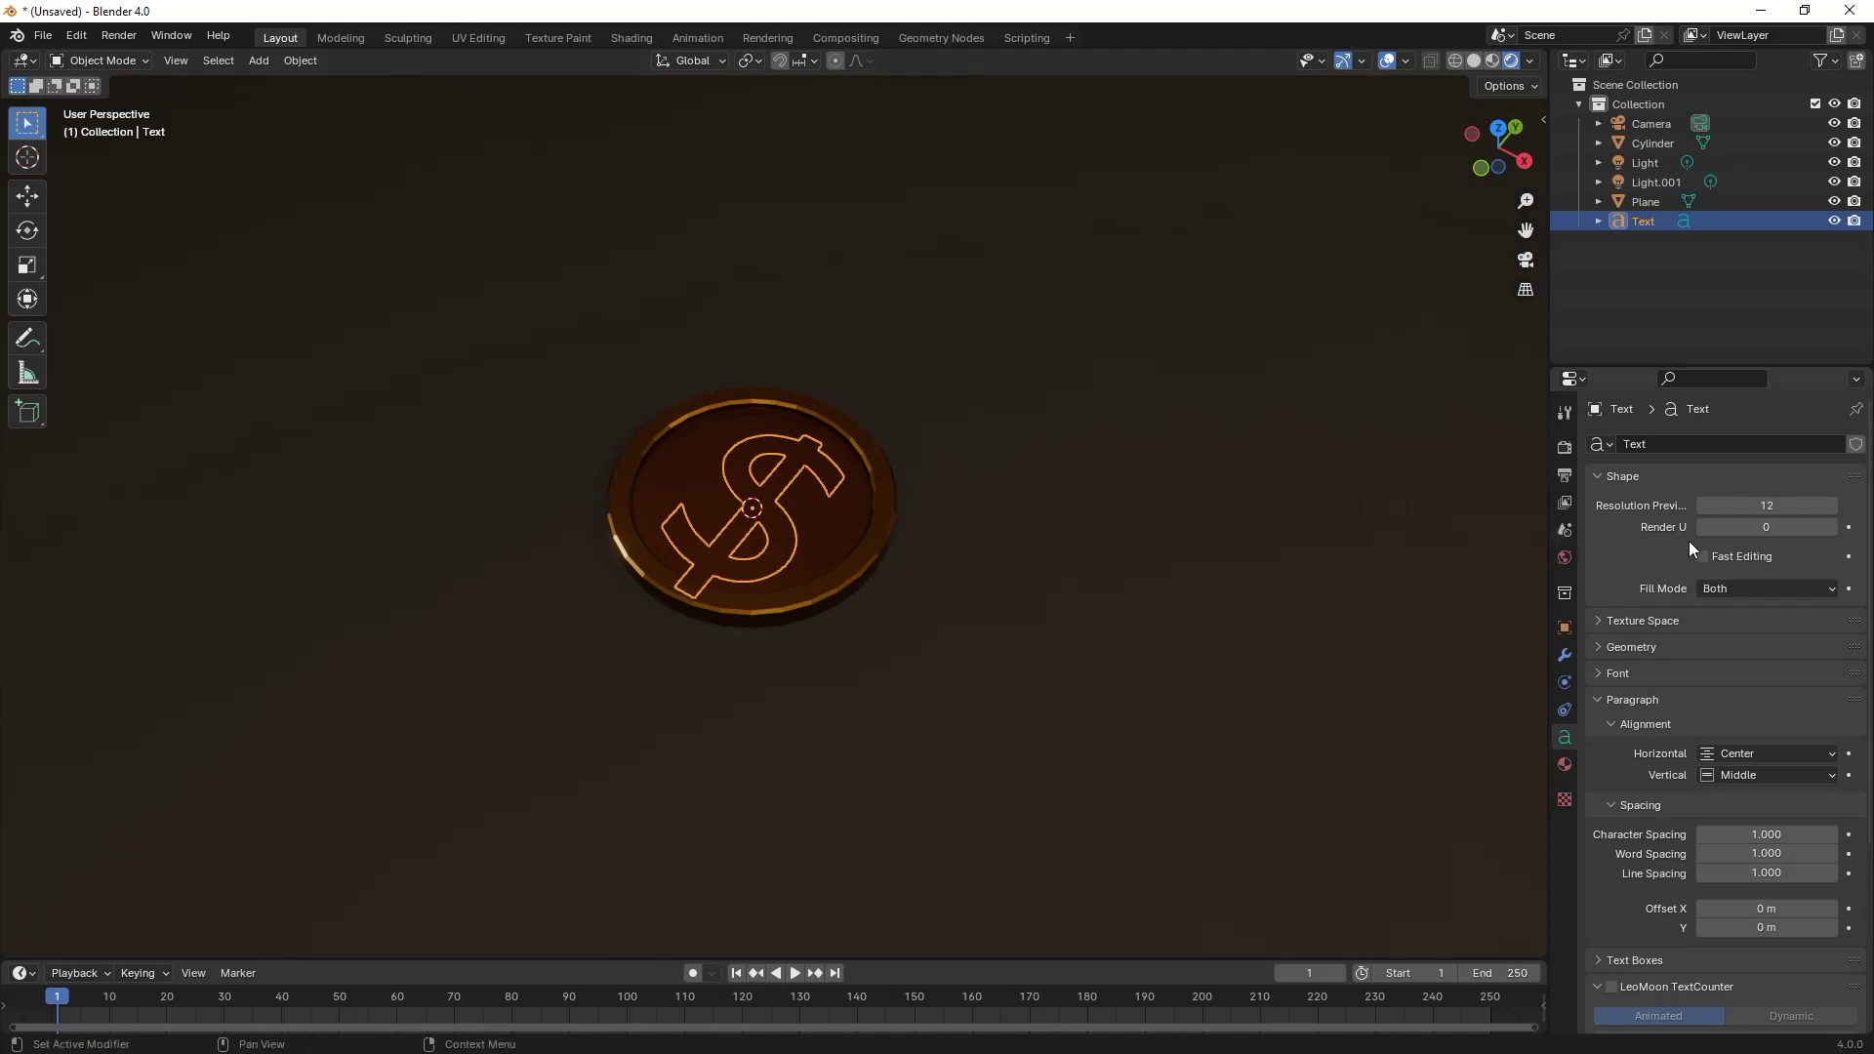
- Extrude the dollar sign to 0.02 m and raise it along Z
{"action": "left_click", "coordinate": [1659, 652]}
{"action": "left_click", "coordinate": [1832, 698]}
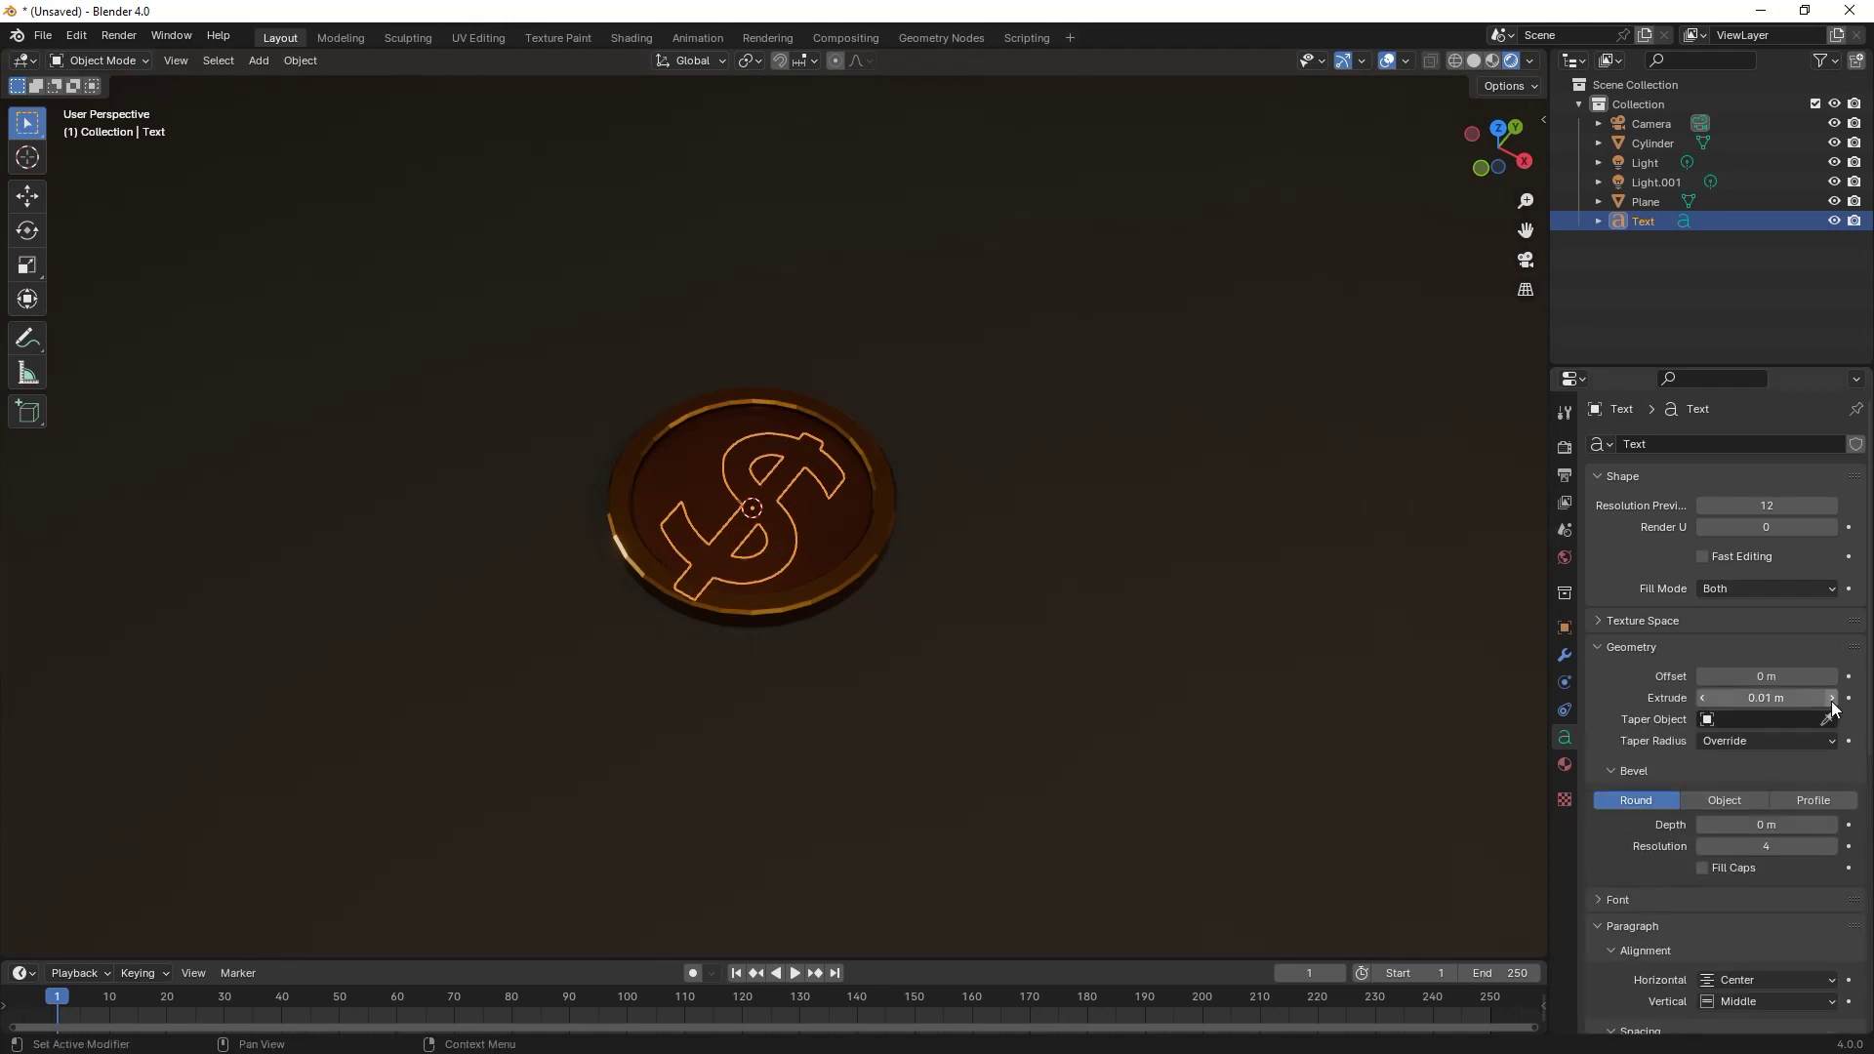
{"action": "left_click", "coordinate": [1832, 698]}
{"action": "key", "text": "g"}
{"action": "key", "text": "z"}
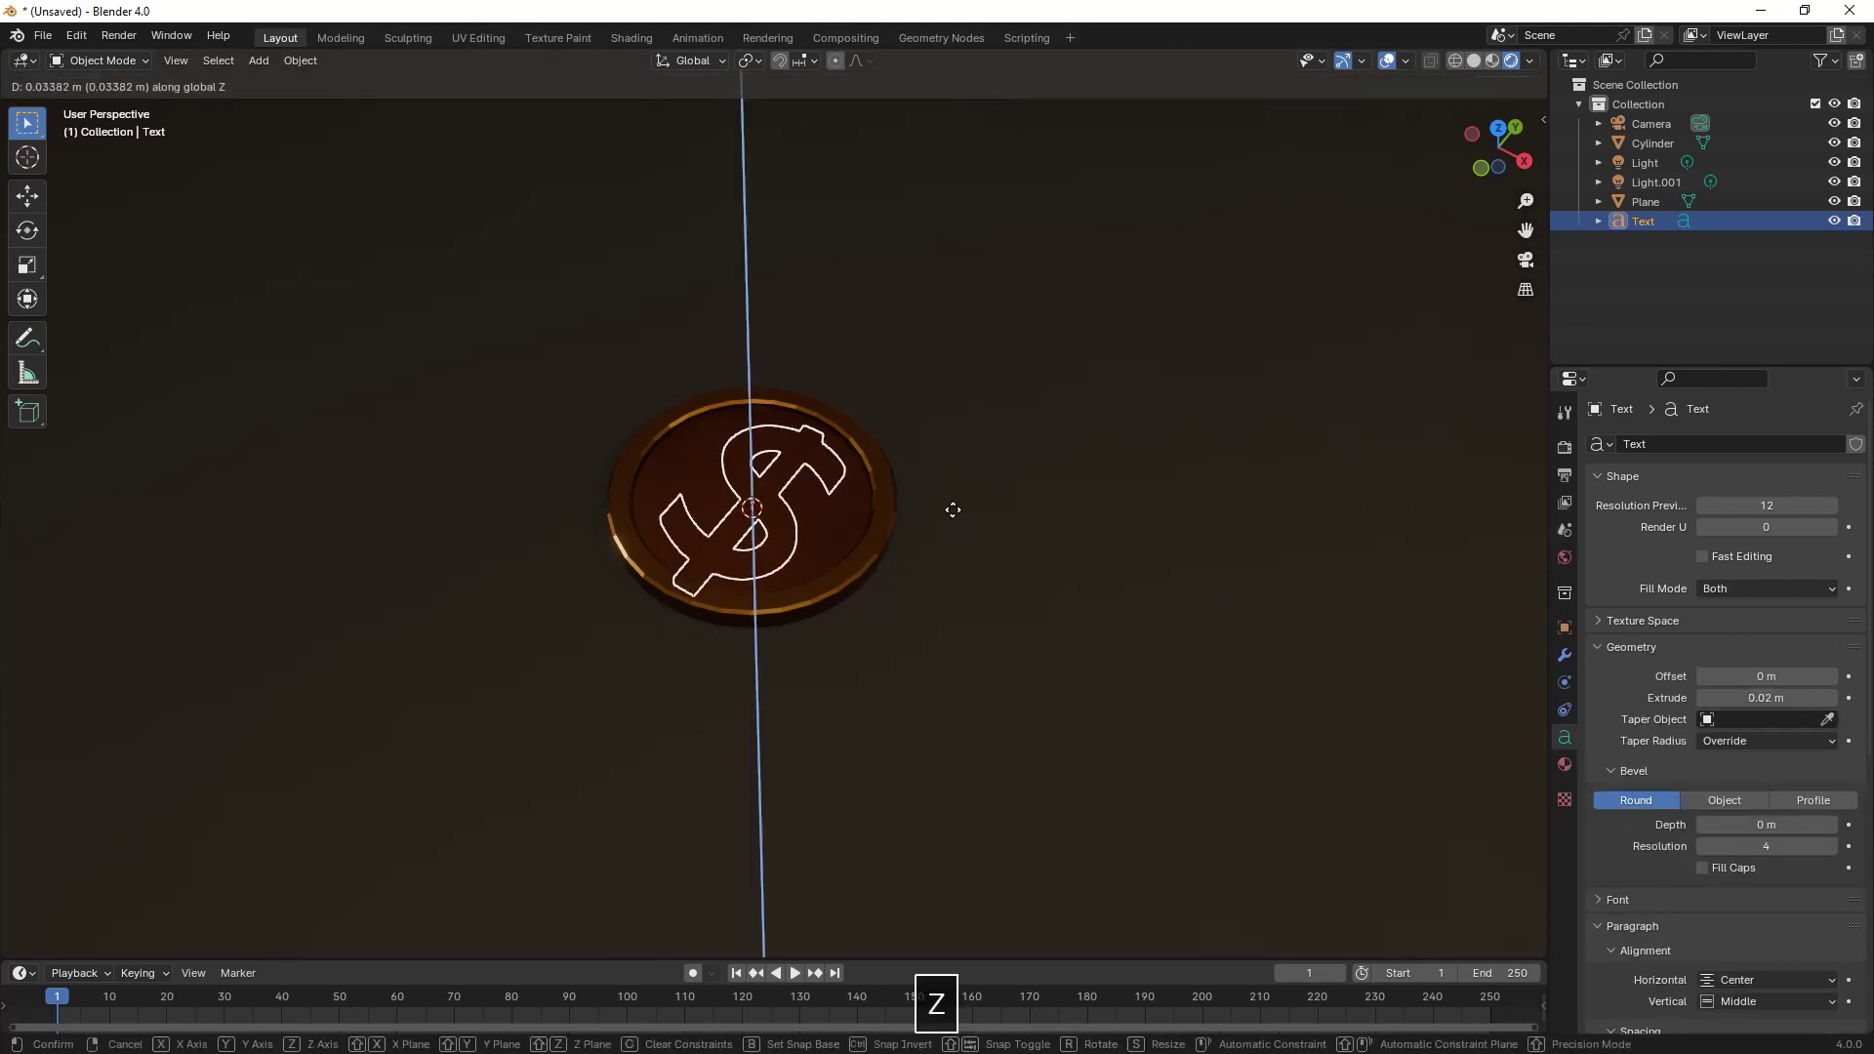
{"action": "left_click", "coordinate": [952, 501]}
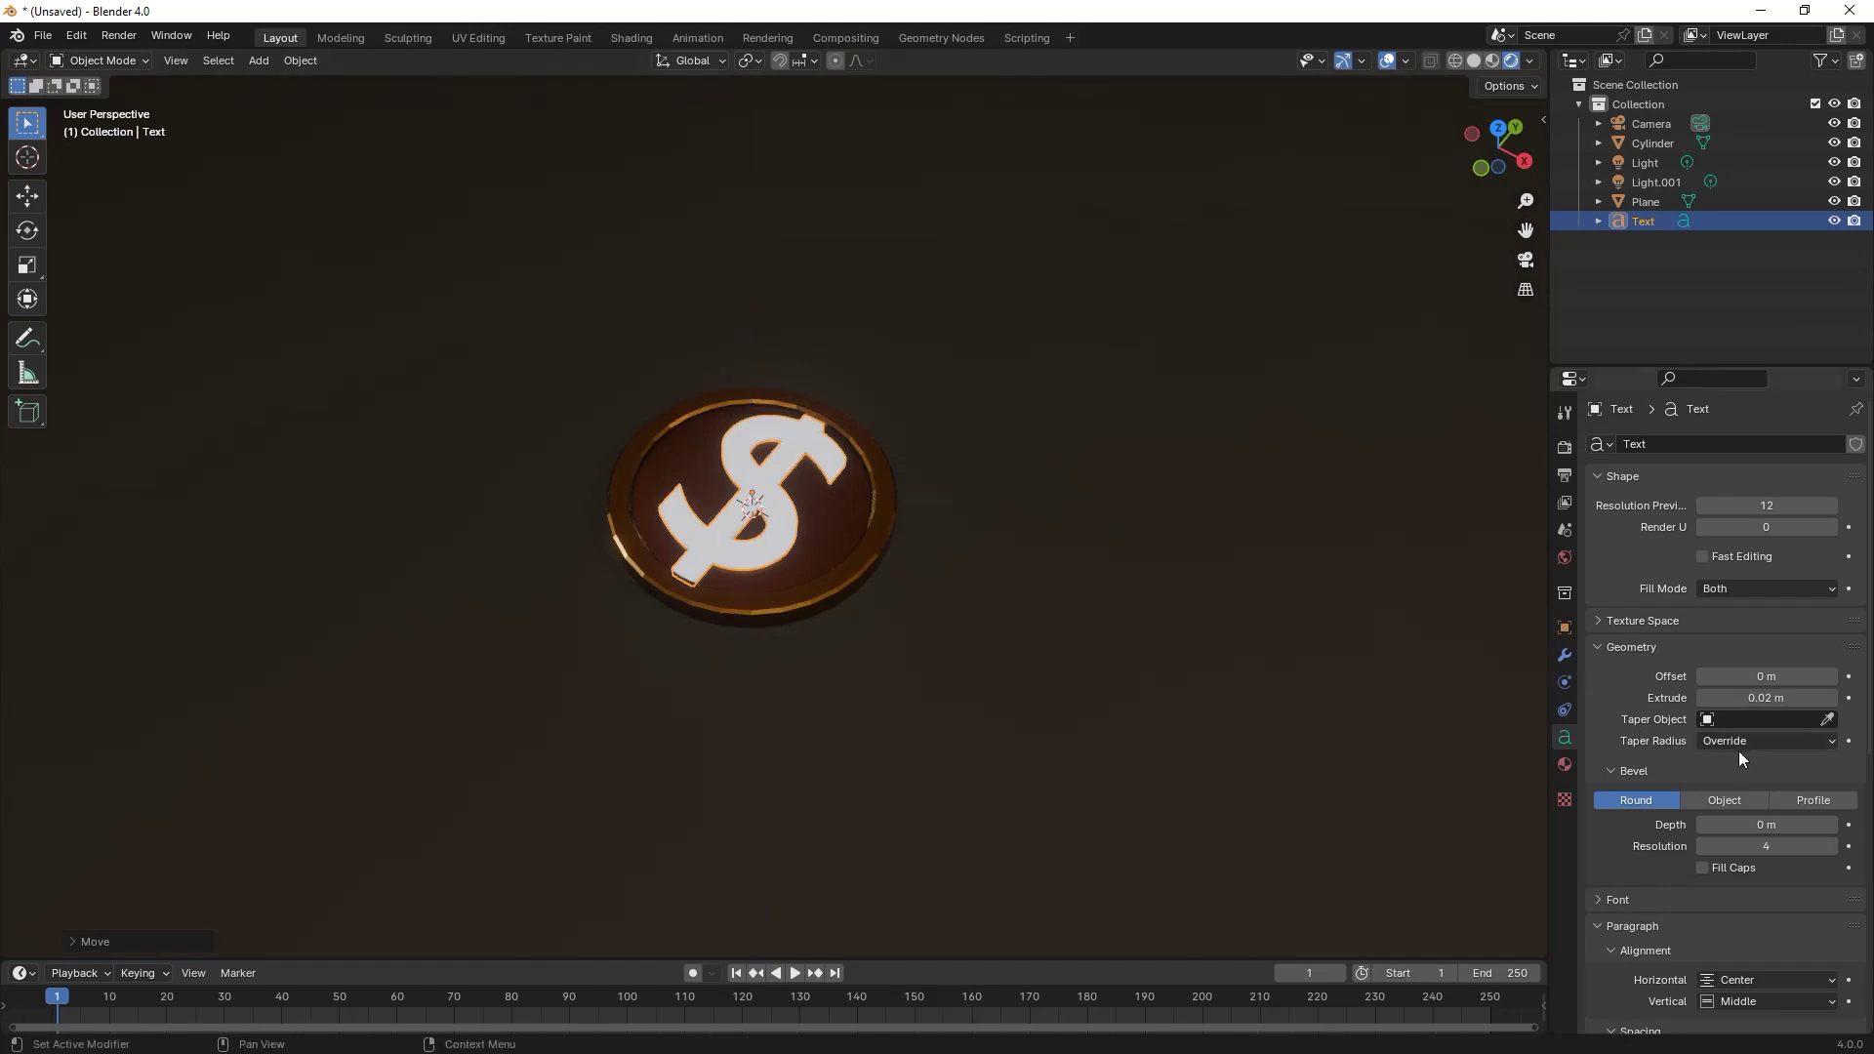
- Set the dollar sign's font size to 0.75
{"action": "left_click", "coordinate": [1618, 900]}
{"action": "scroll", "coordinate": [1704, 826], "scroll_direction": "down", "scroll_amount": 5}
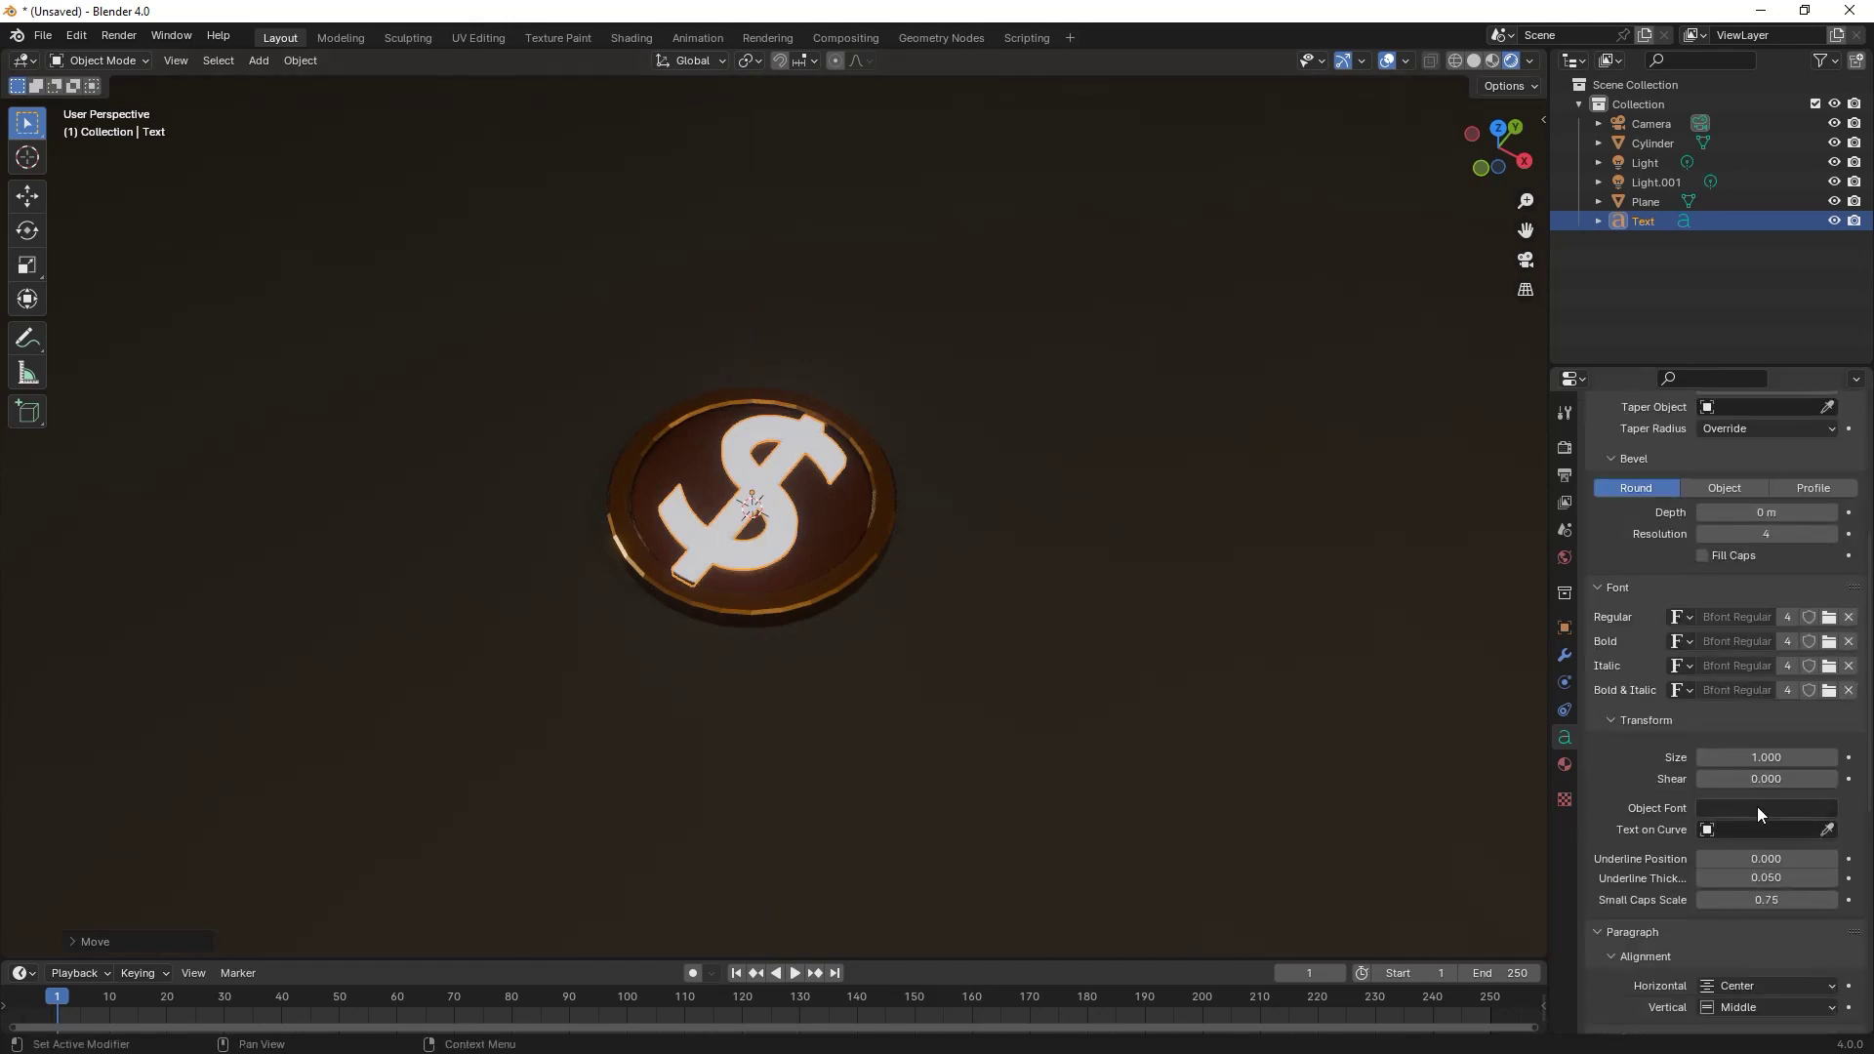
{"action": "left_click", "coordinate": [1758, 758]}
{"action": "type", "text": ".75"}
{"action": "key", "text": "Return"}
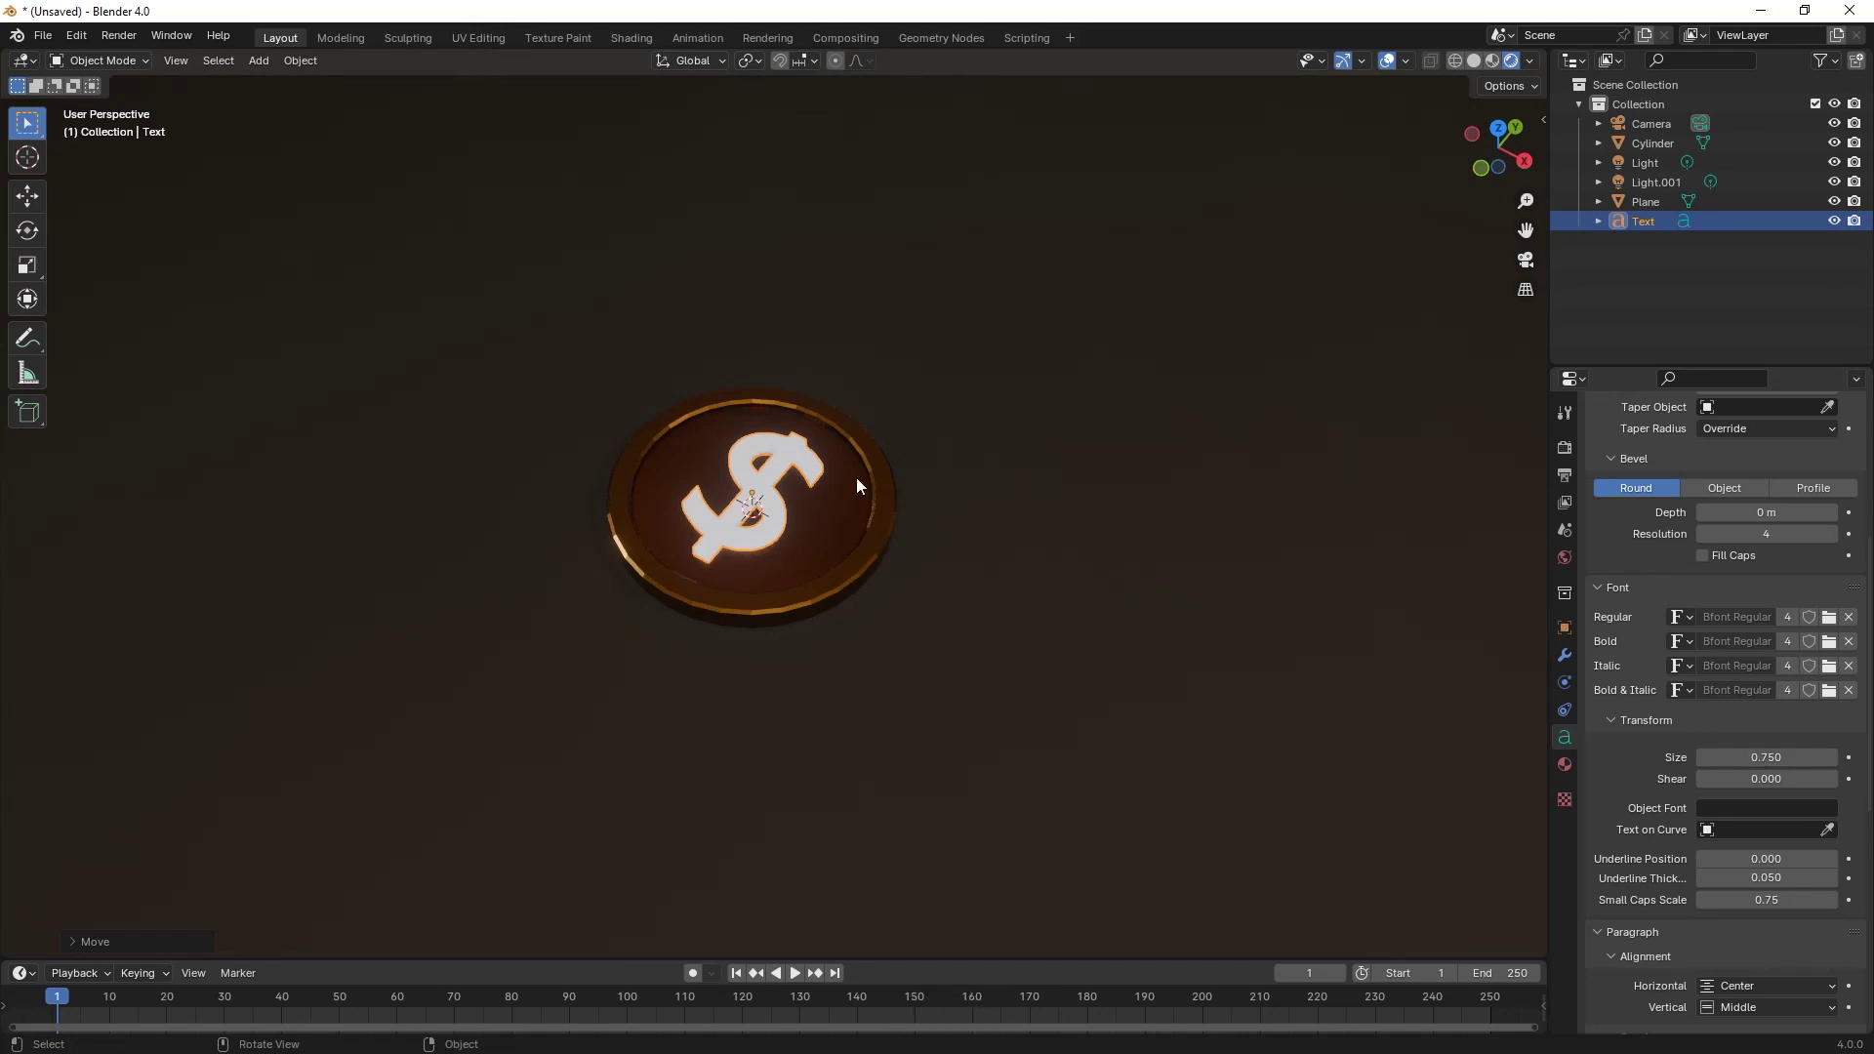
- Give the dollar sign a 0.01 m bevel depth
{"action": "scroll", "coordinate": [849, 461], "scroll_direction": "up", "scroll_amount": 6}
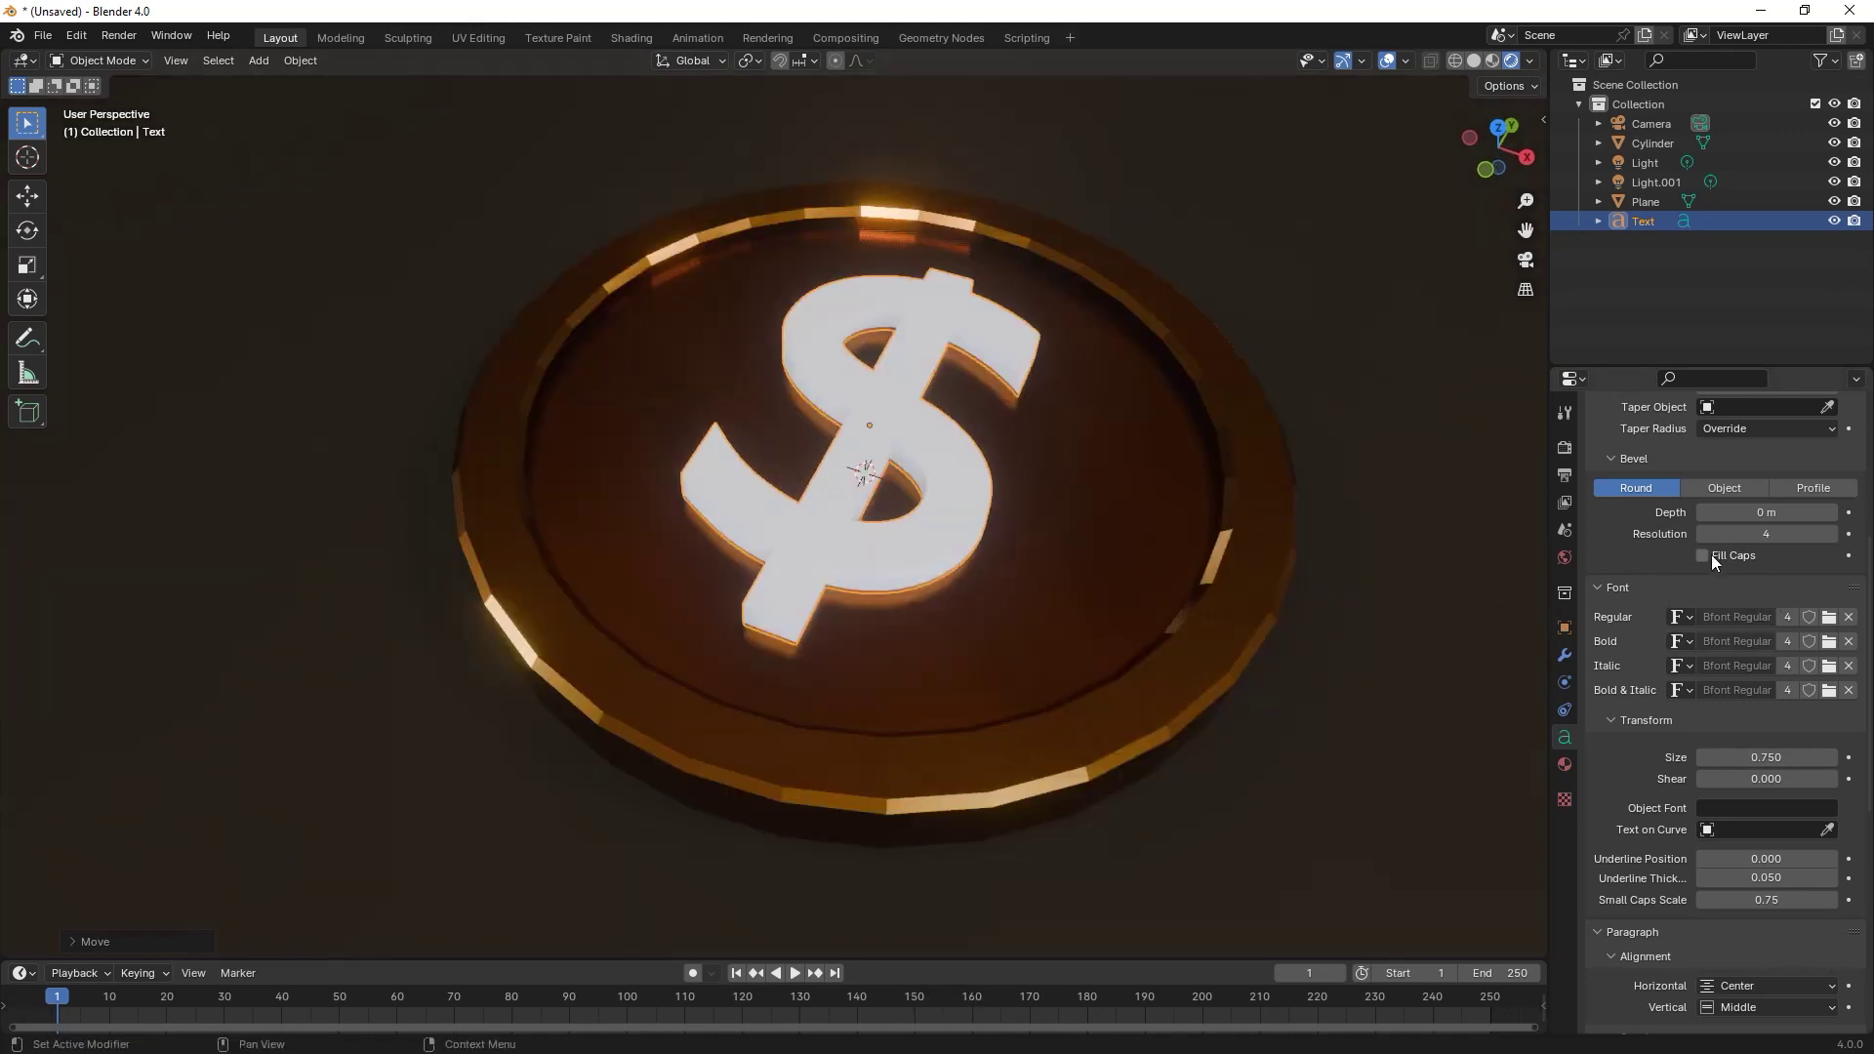
{"action": "left_click", "coordinate": [1835, 512]}
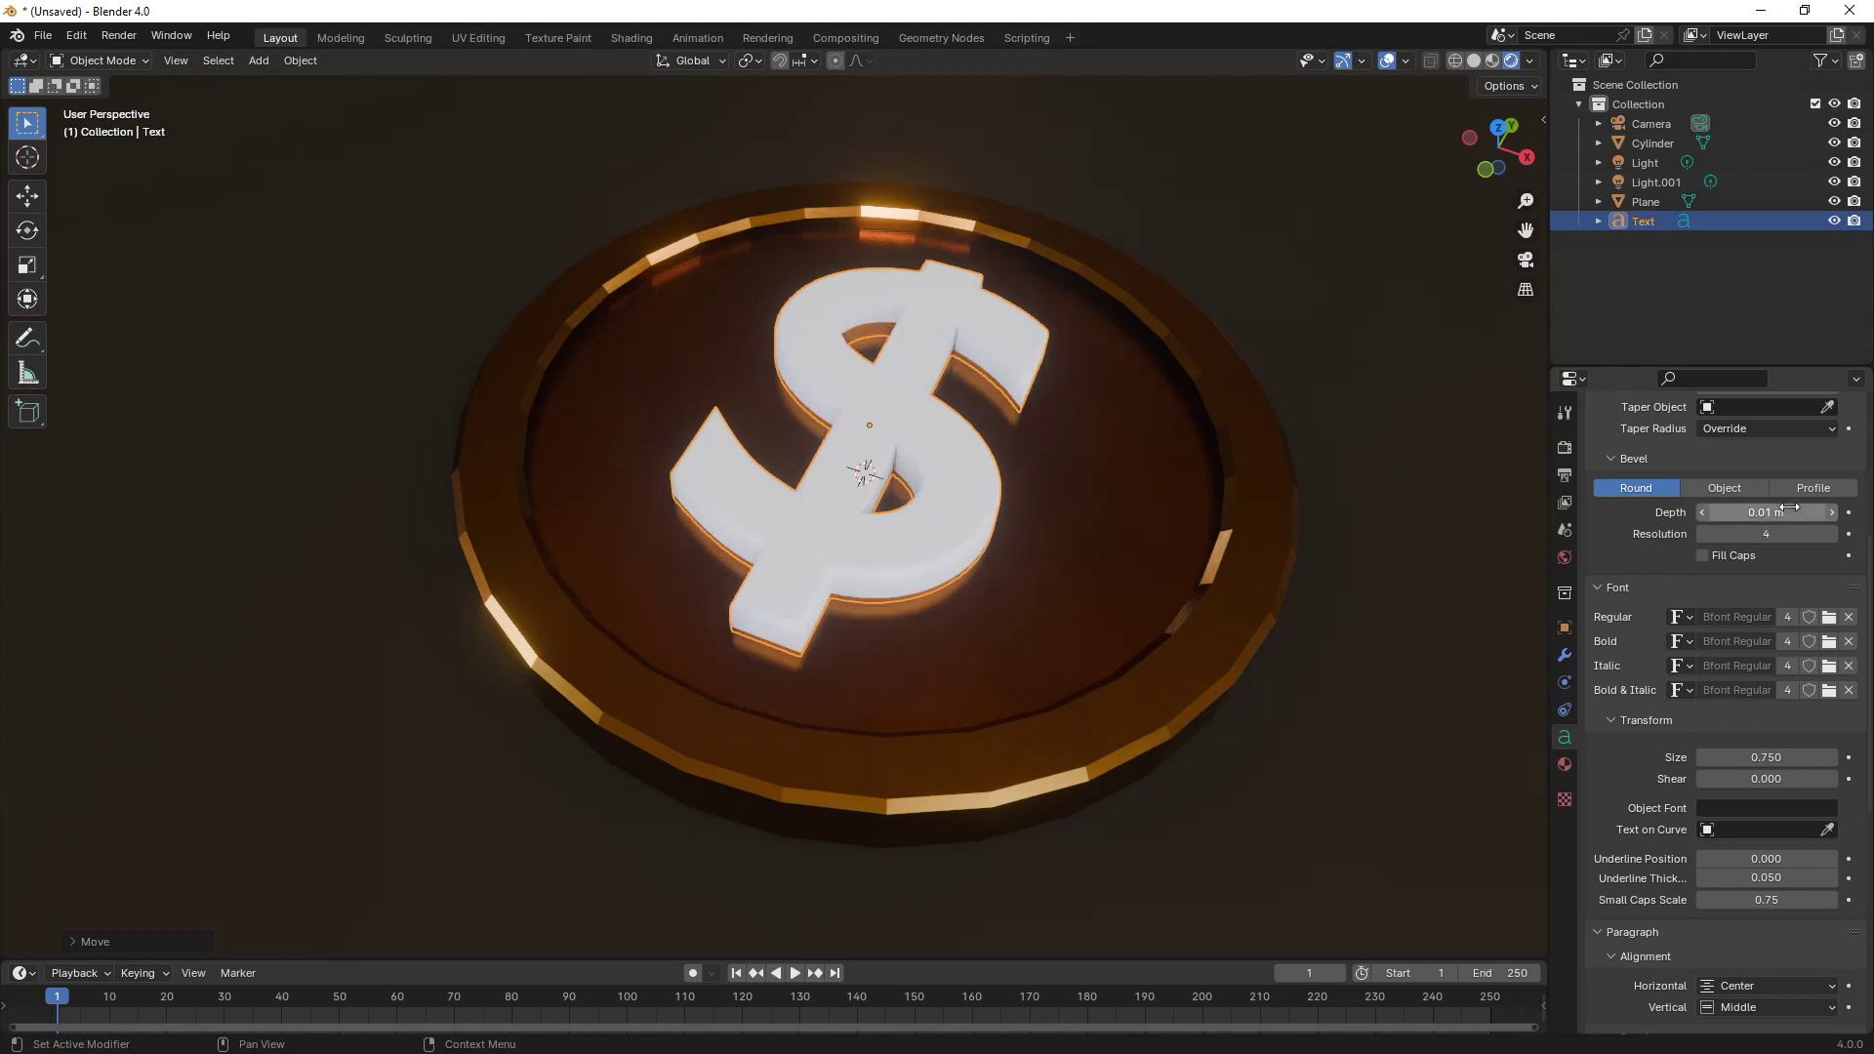
{"action": "middle_click_drag", "start_coordinate": [1105, 455], "coordinate": [1081, 426]}
{"action": "scroll", "coordinate": [1718, 586], "scroll_direction": "up", "scroll_amount": 2}
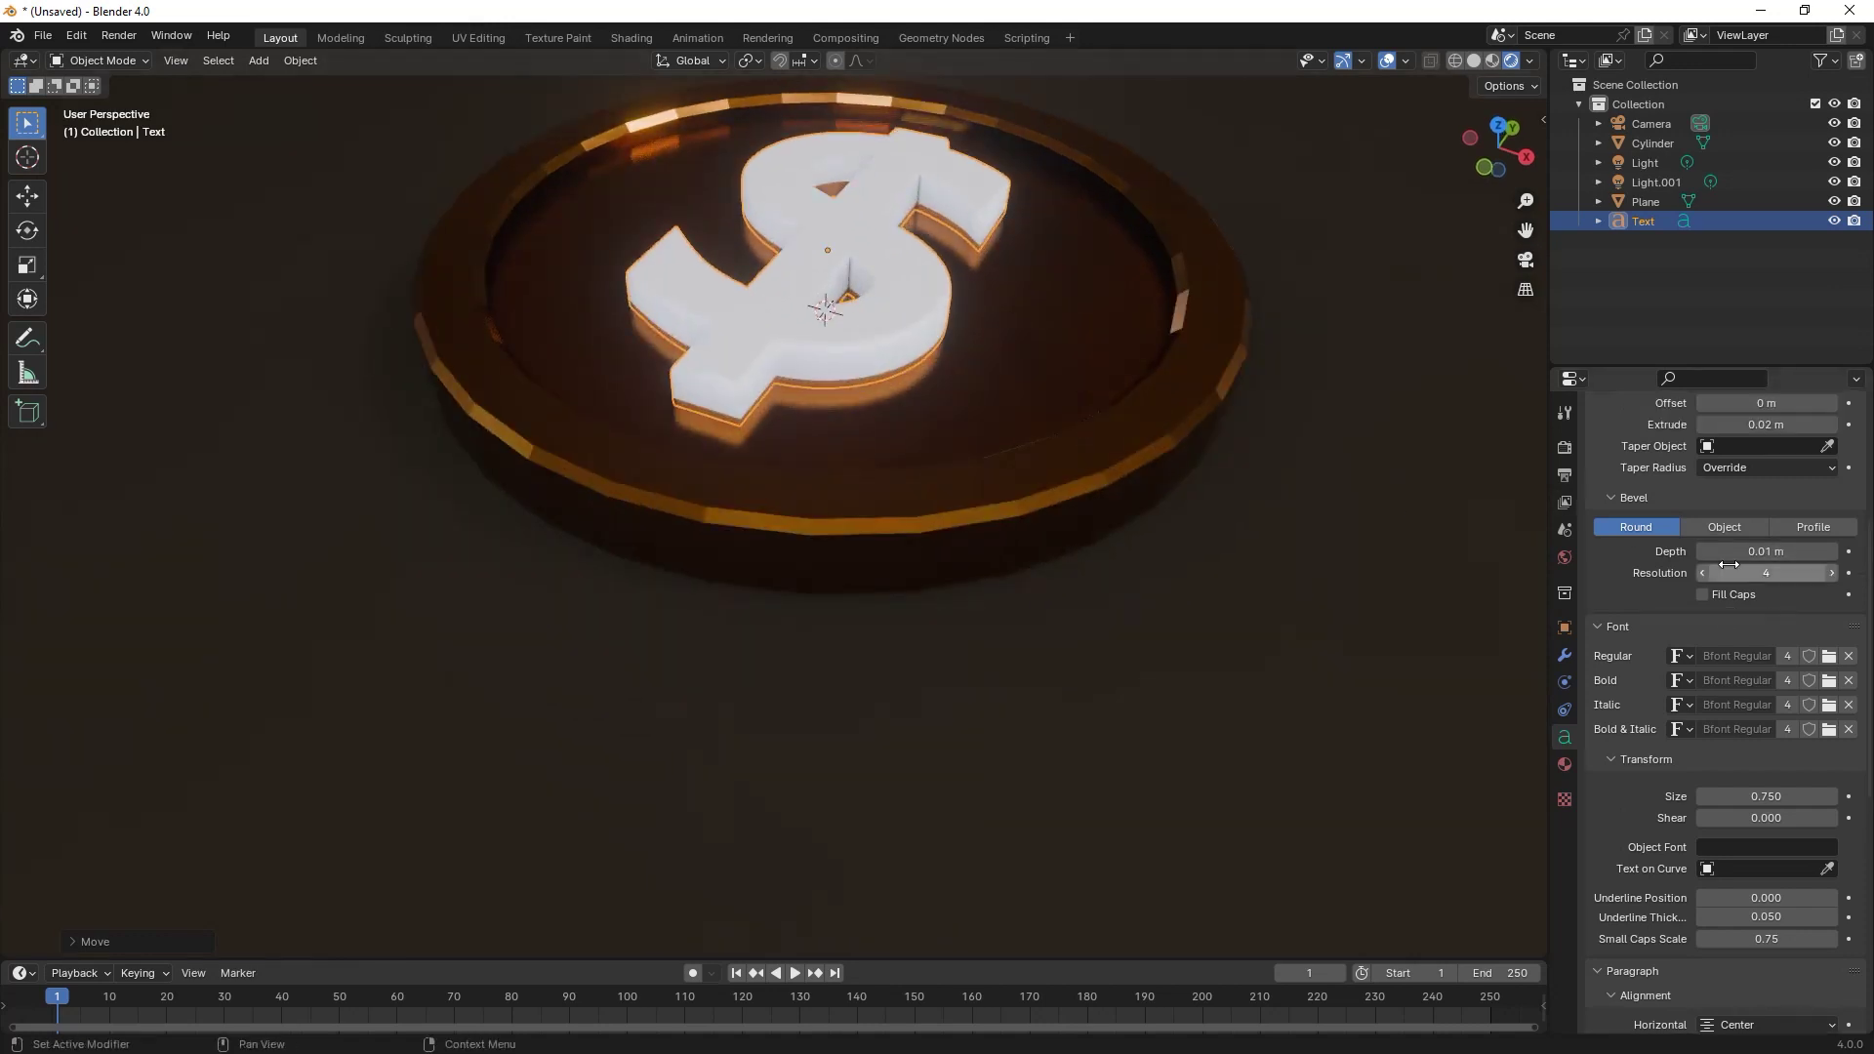
{"action": "middle_click_drag", "start_coordinate": [1039, 357], "coordinate": [1031, 363], "text": "shift"}
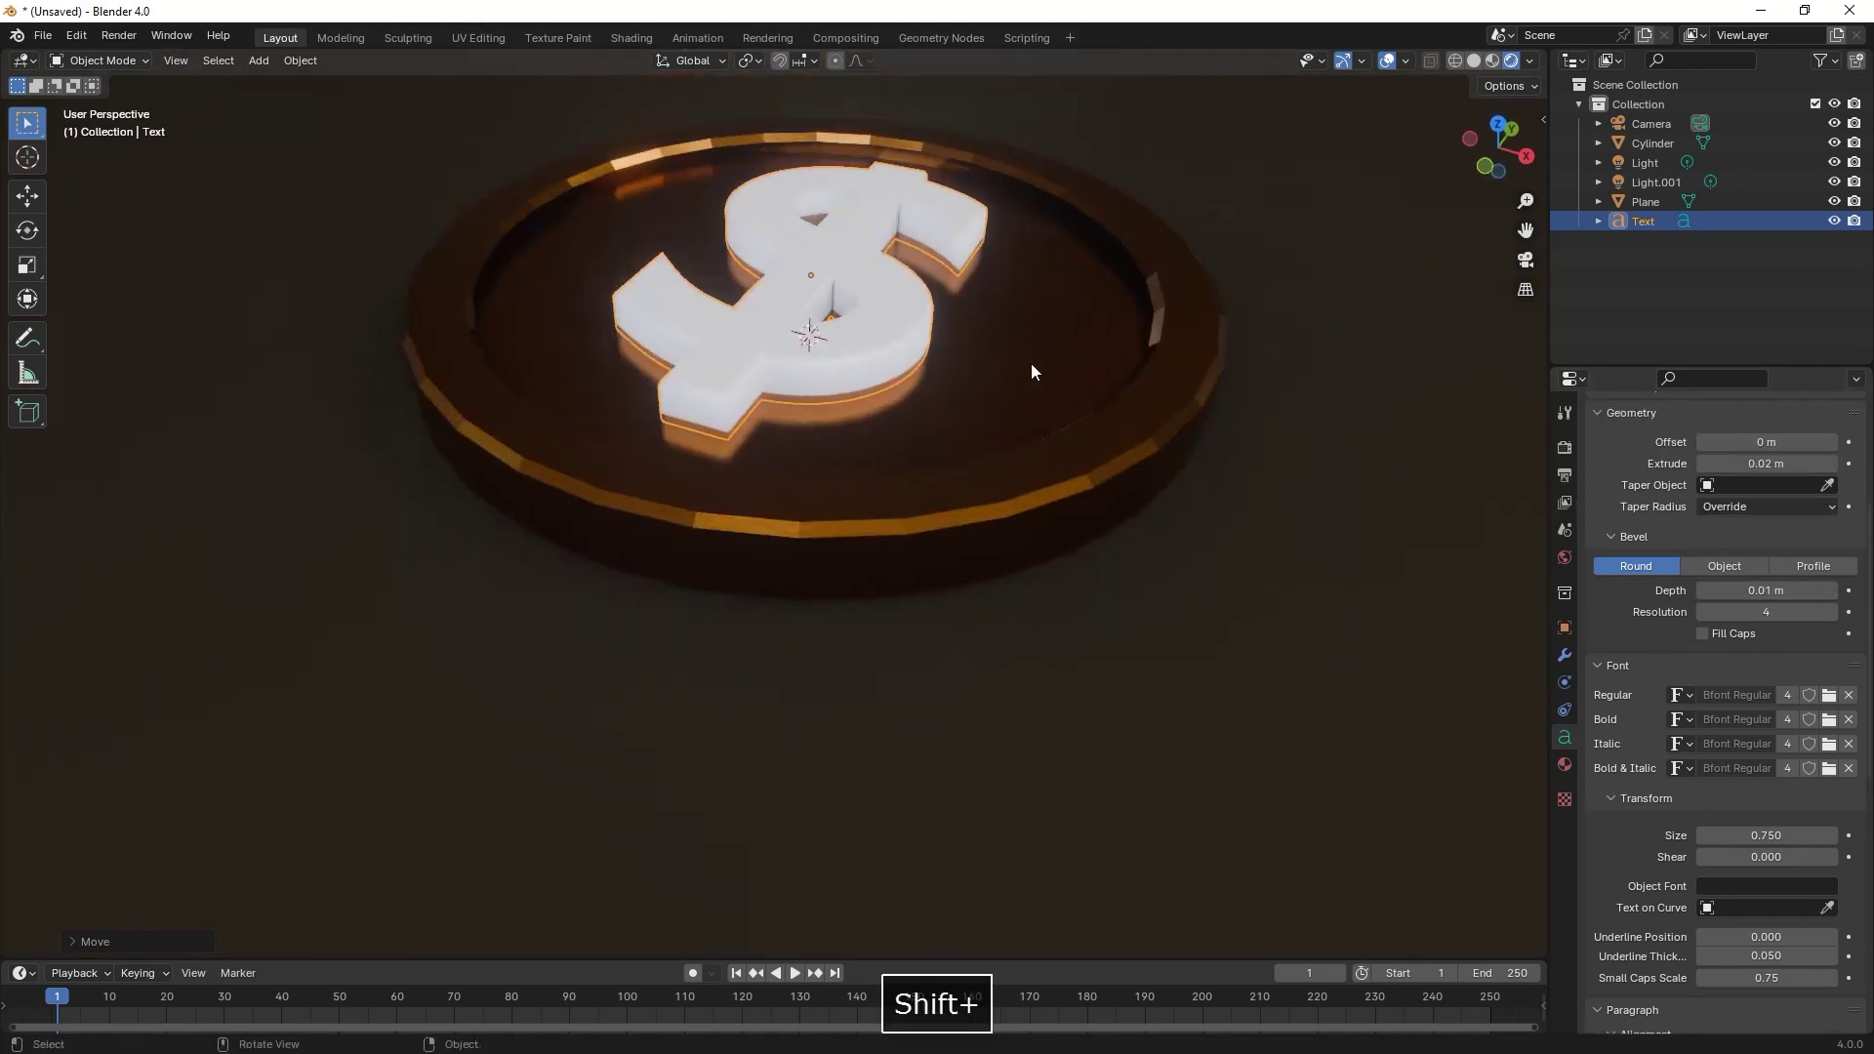
- Lift the dollar sign again along Z to its final height above the coin
{"action": "key", "text": "g"}
{"action": "key", "text": "z"}
{"action": "left_click", "coordinate": [1030, 371]}
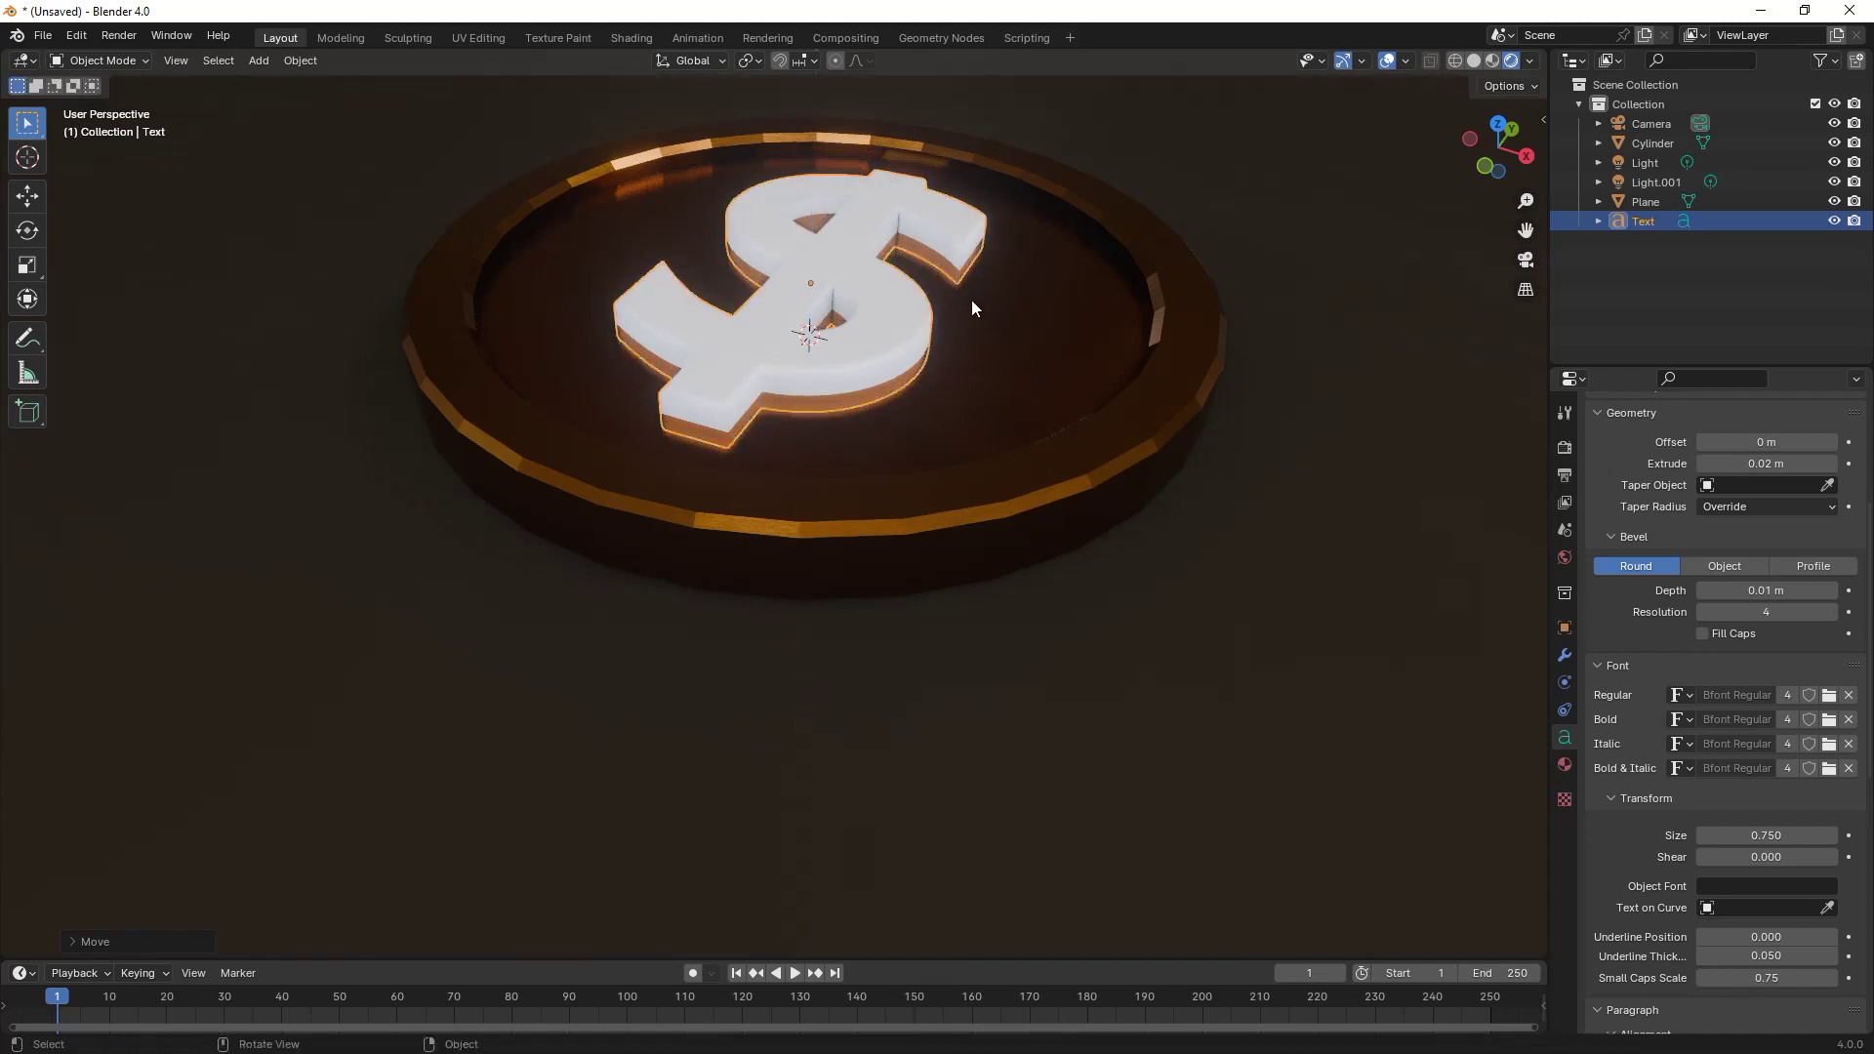
{"action": "middle_click_drag", "start_coordinate": [971, 301], "coordinate": [1222, 435]}
{"action": "left_click", "coordinate": [1564, 764]}
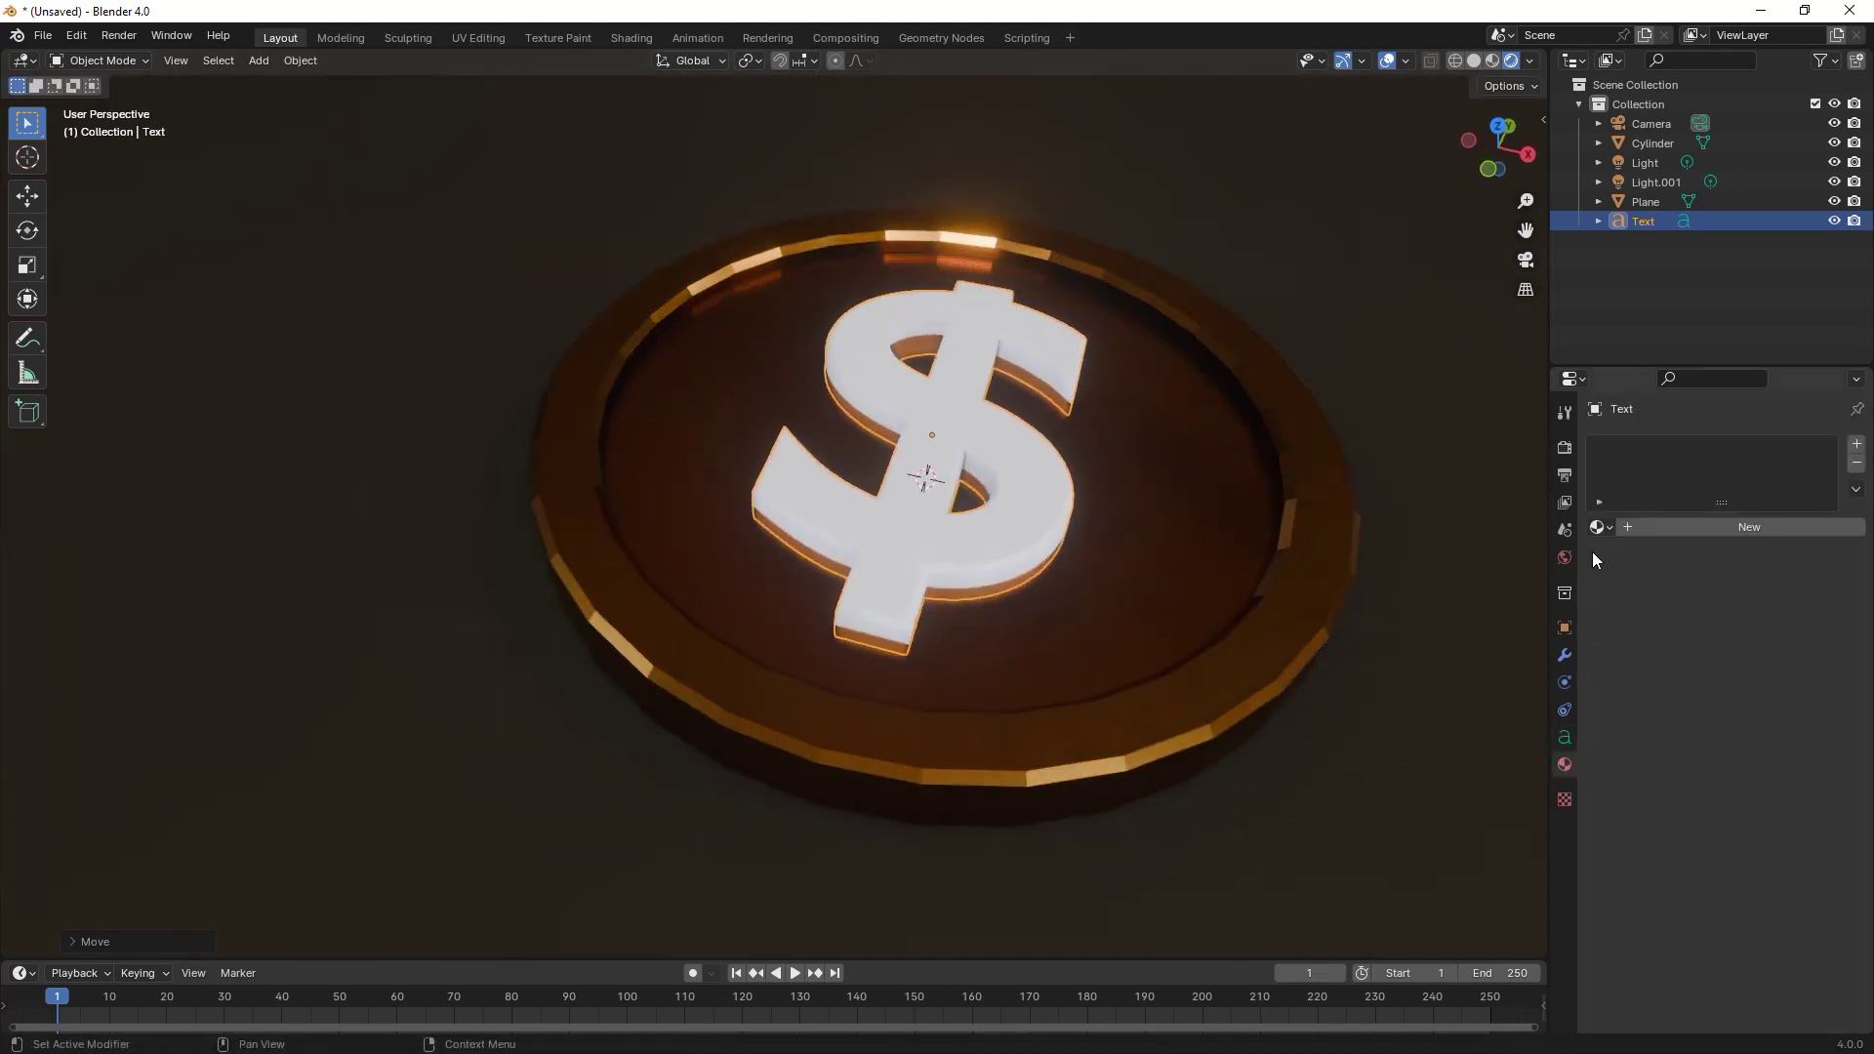
- Apply the gold1 material to the dollar sign
{"action": "left_click", "coordinate": [1598, 527]}
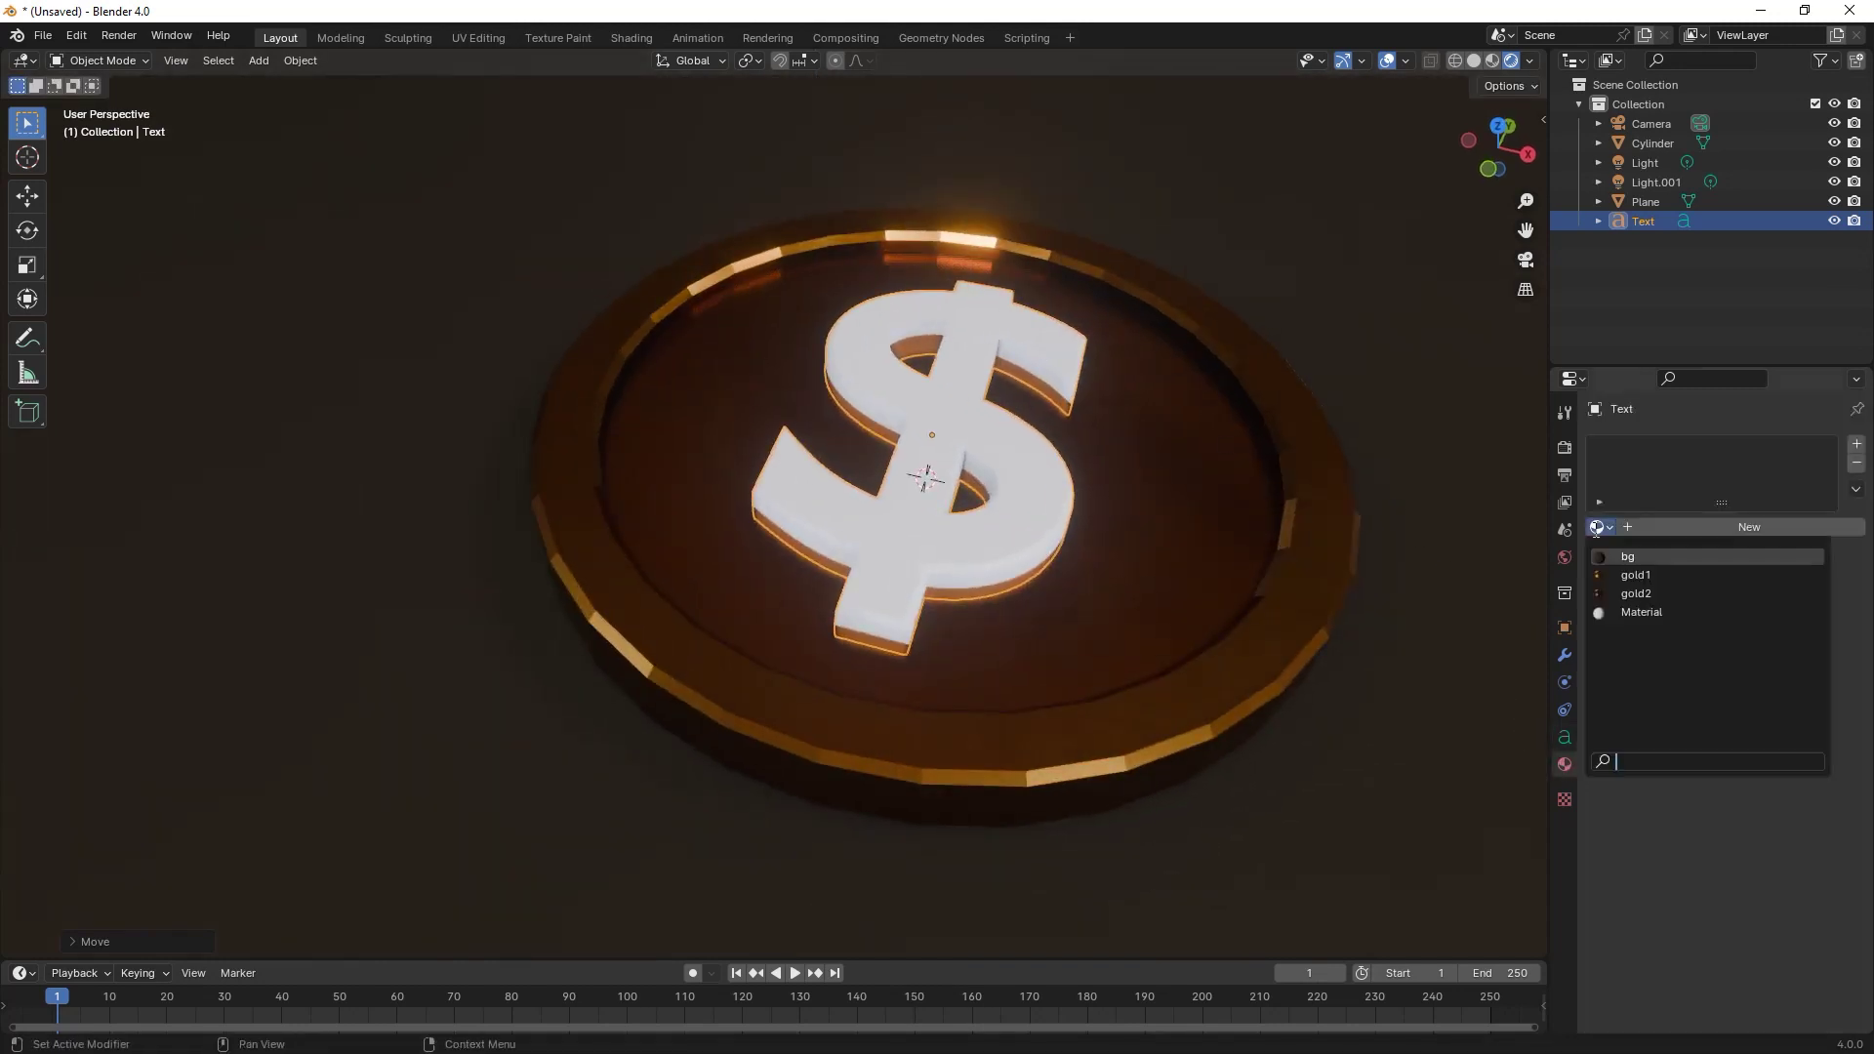
{"action": "left_click", "coordinate": [1636, 576]}
{"action": "mouse_move", "coordinate": [1133, 407]}
{"action": "middle_mouse_down"}
{"action": "mouse_move", "coordinate": [1139, 447]}
{"action": "mouse_move", "coordinate": [1097, 400]}
{"action": "middle_mouse_up"}
- Convert the dollar-sign text object into a mesh
{"action": "right_click", "coordinate": [840, 436]}
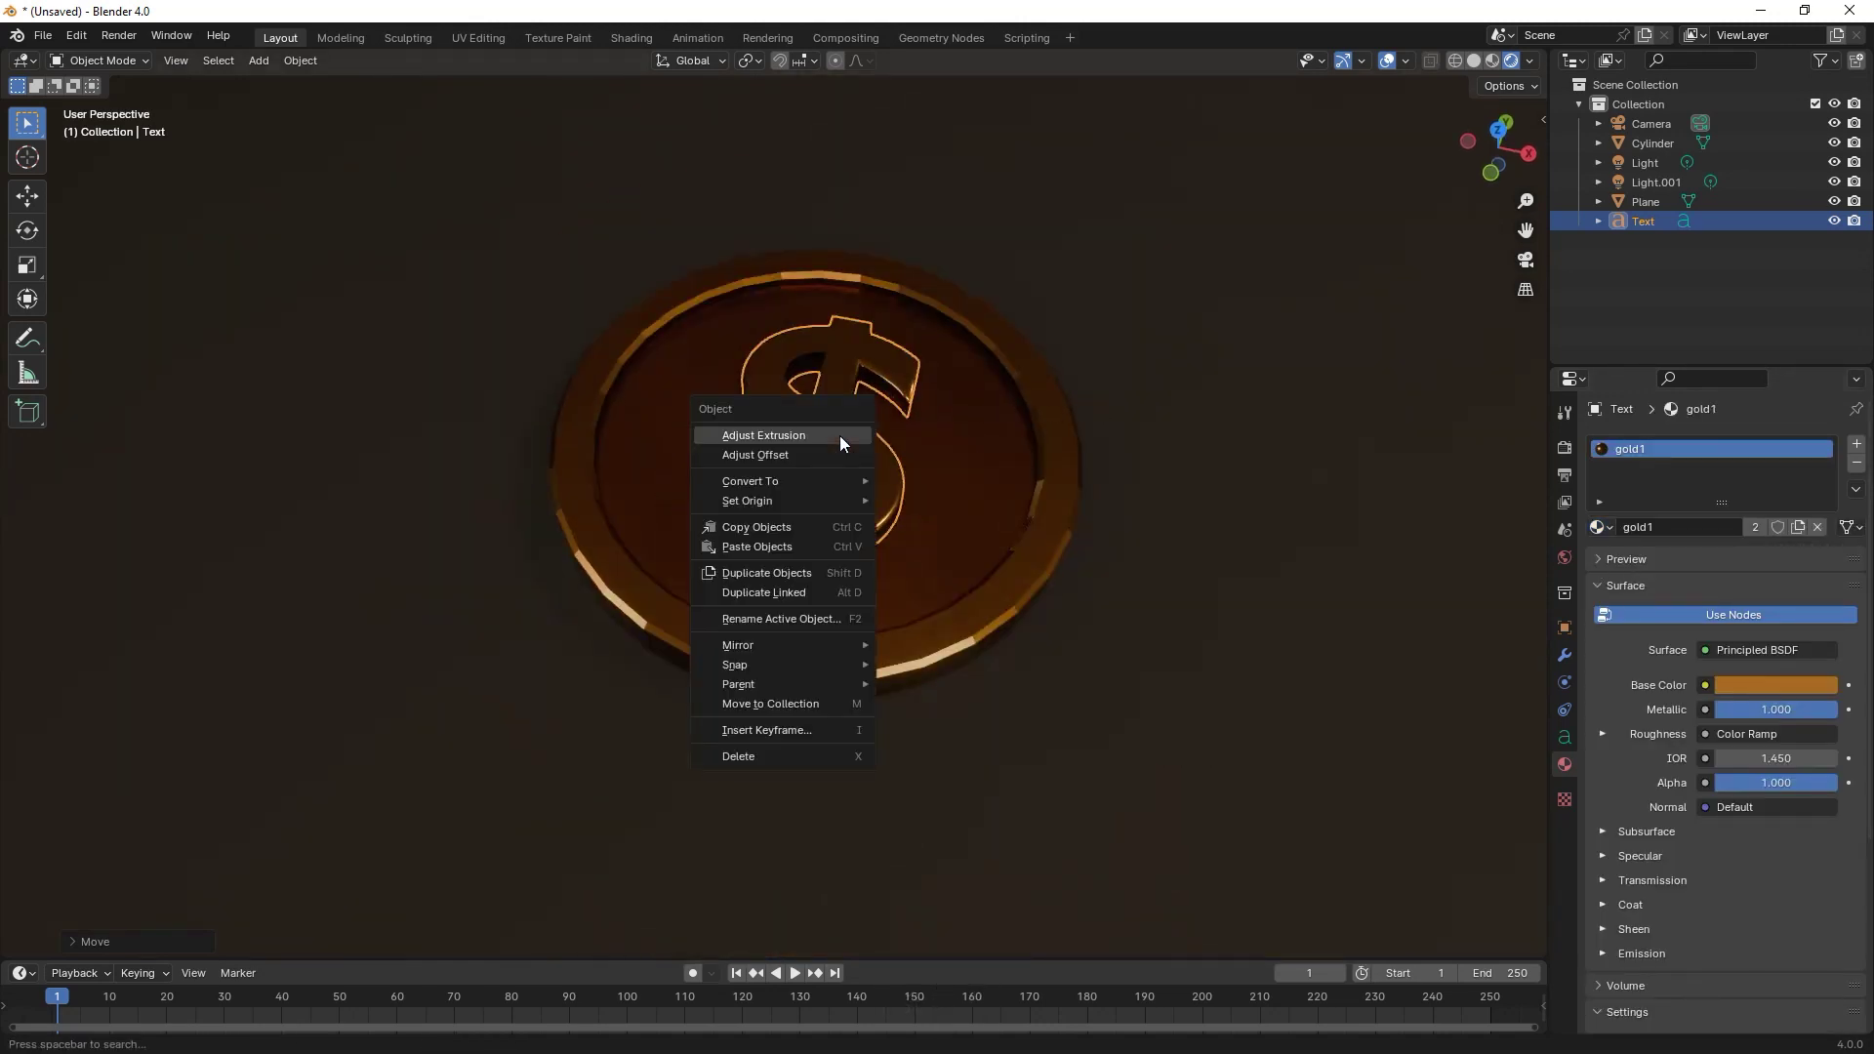
{"action": "mouse_move", "coordinate": [794, 482]}
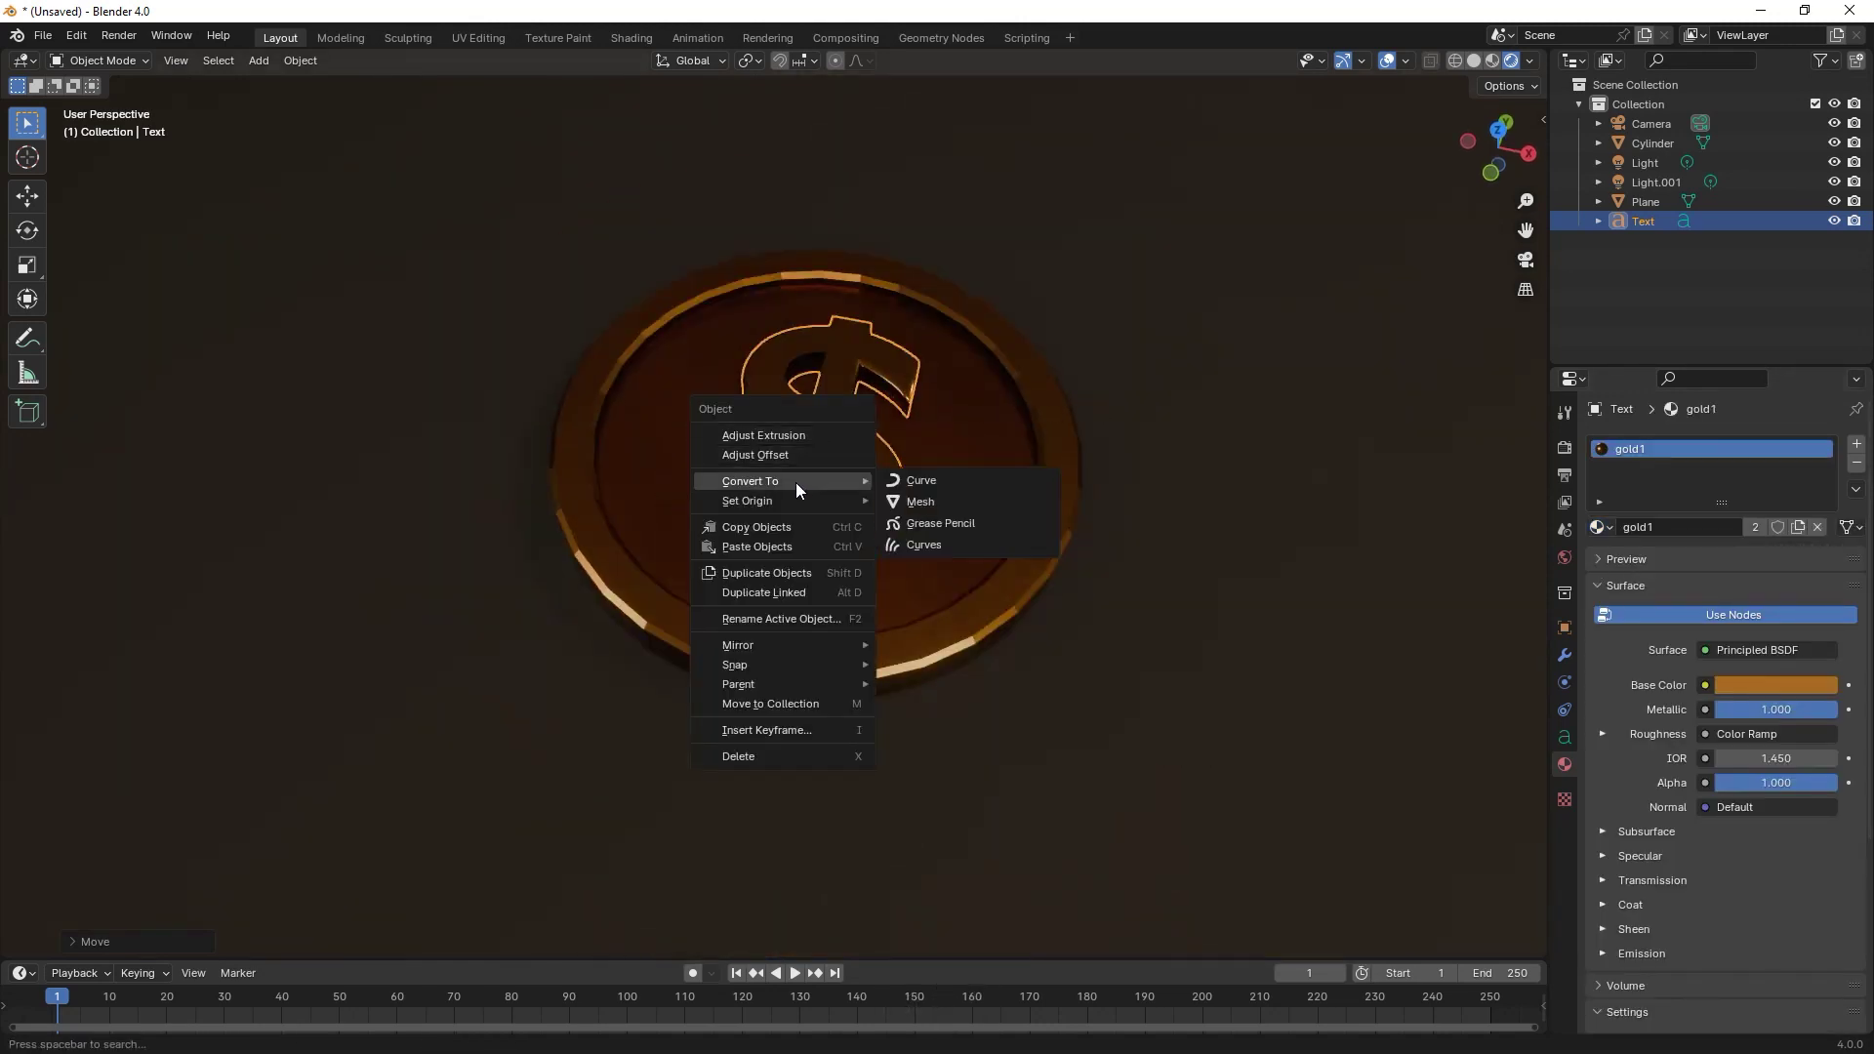
{"action": "left_click", "coordinate": [937, 501]}
{"action": "middle_click_drag", "start_coordinate": [969, 371], "coordinate": [1038, 363]}
{"action": "scroll", "coordinate": [941, 371], "scroll_direction": "up", "scroll_amount": 5}
- Join the dollar sign into the coin body and switch to a side orthographic view
{"action": "left_click", "coordinate": [1043, 349], "text": "shift"}
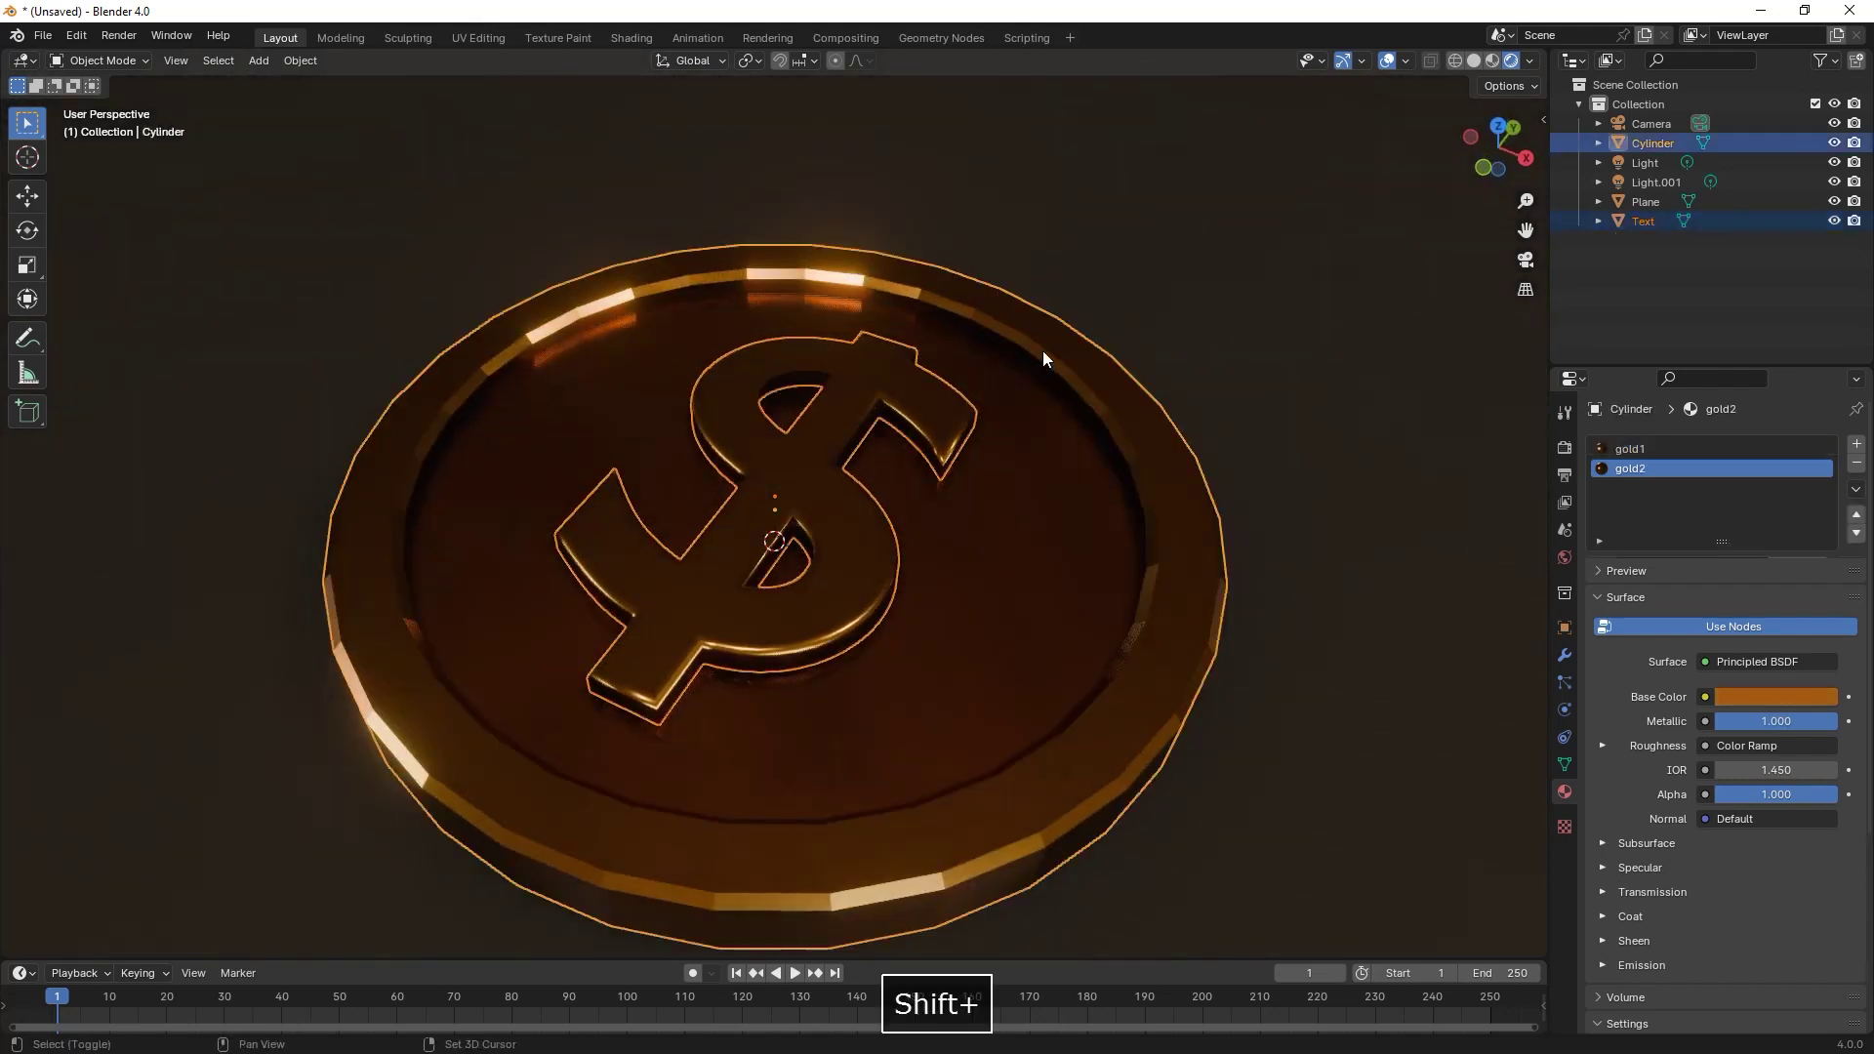
{"action": "key", "text": "ctrl+j"}
{"action": "scroll", "coordinate": [1035, 355], "scroll_direction": "down", "scroll_amount": 8}
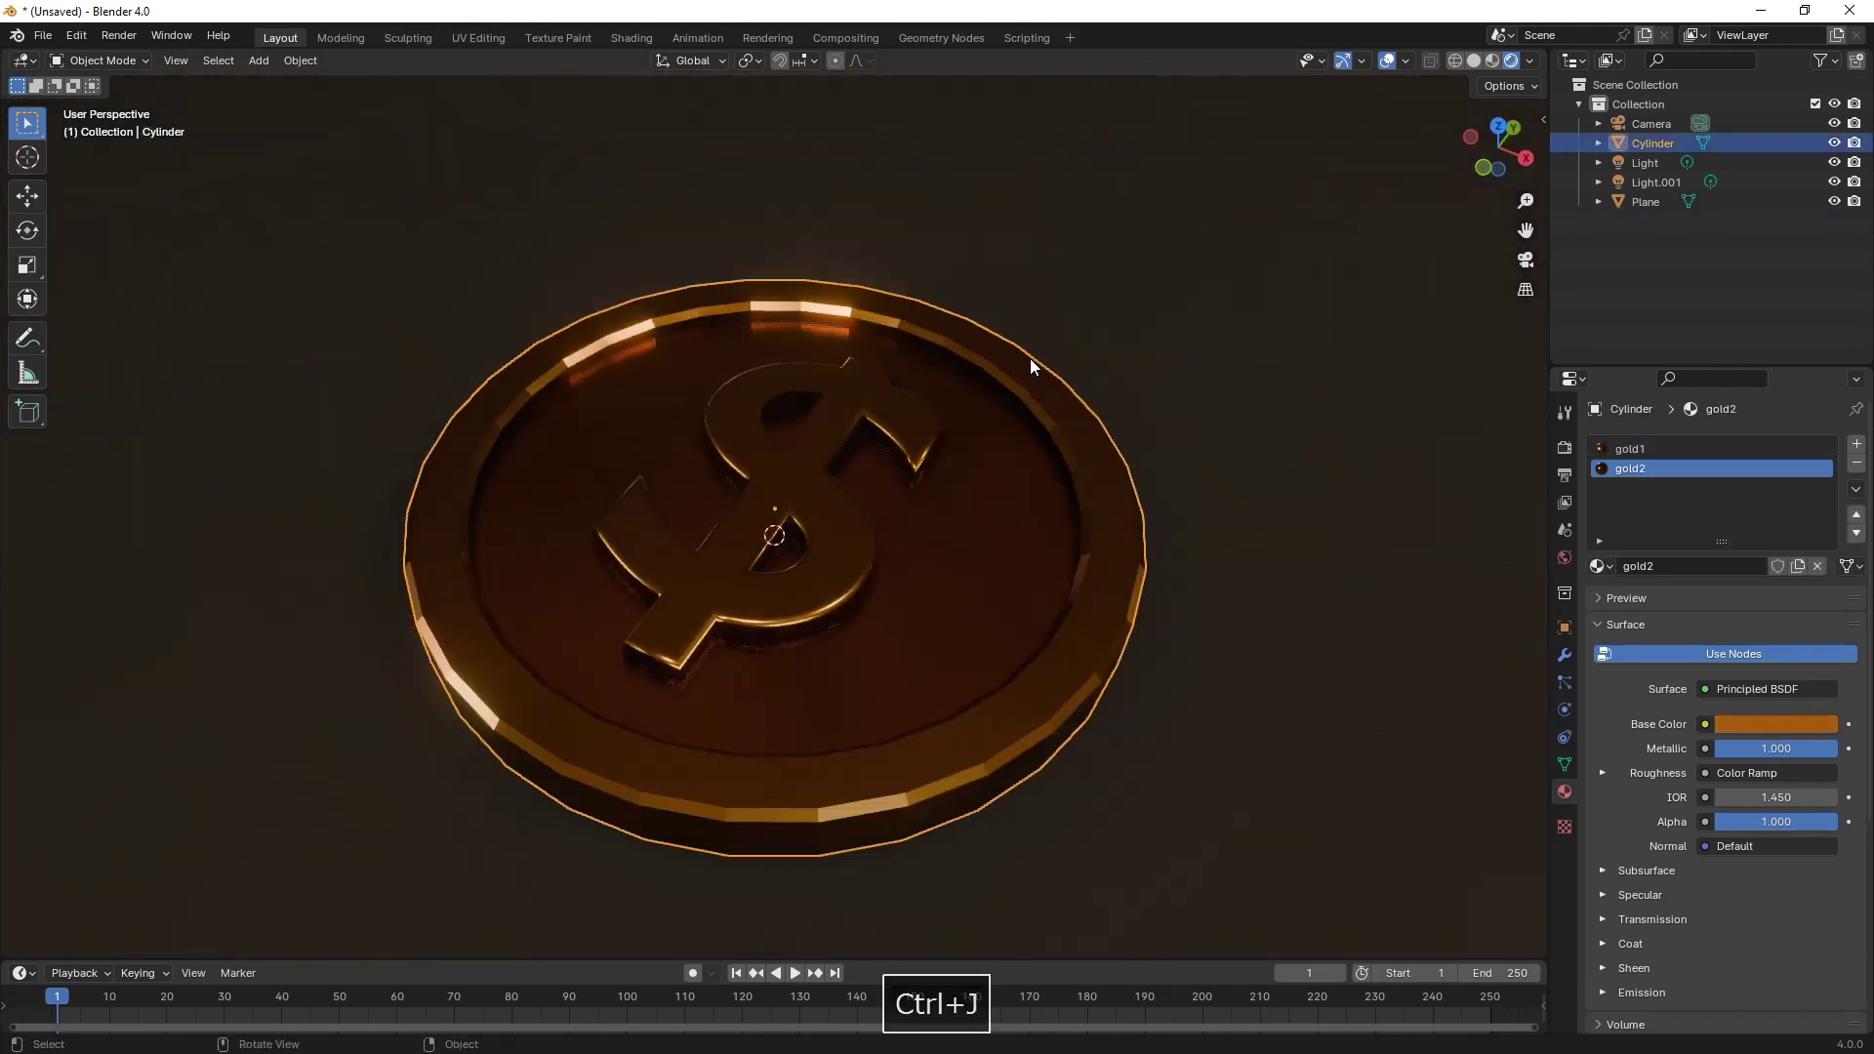
{"action": "middle_click_drag", "start_coordinate": [962, 435], "coordinate": [980, 381]}
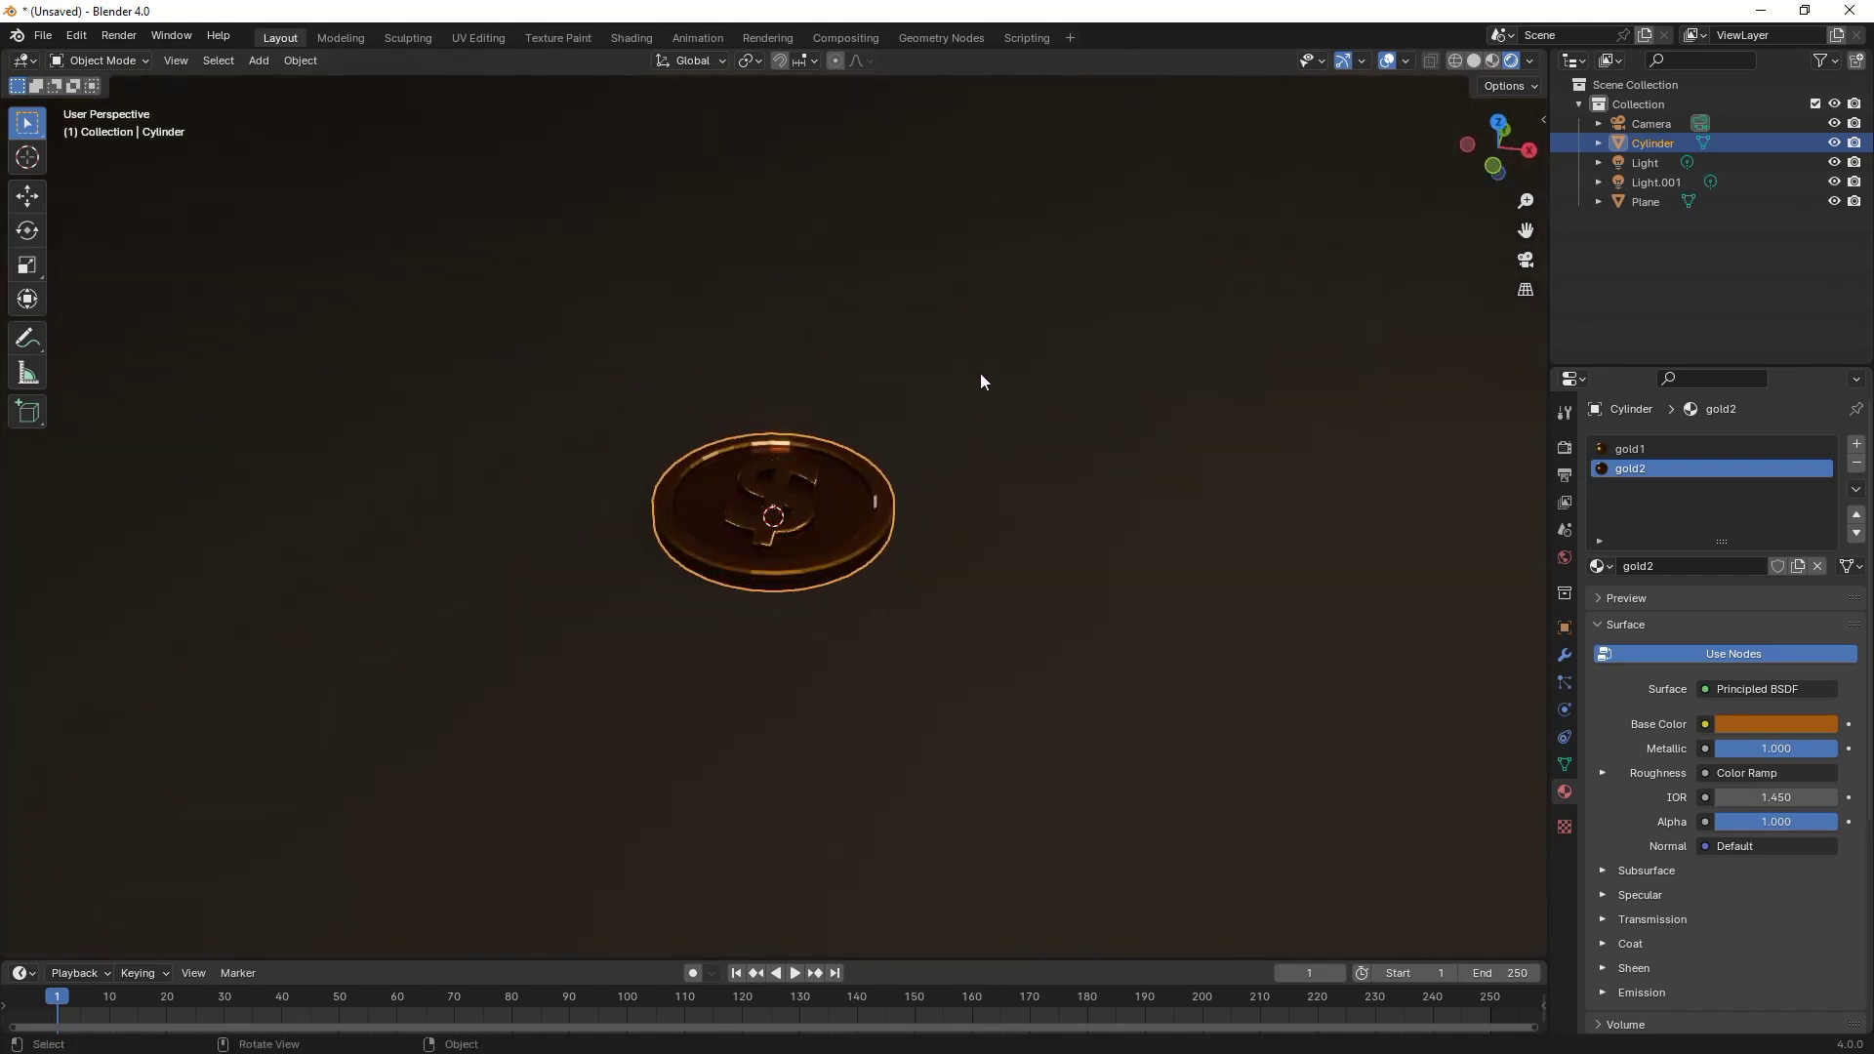
{"action": "key", "text": "KP_3"}
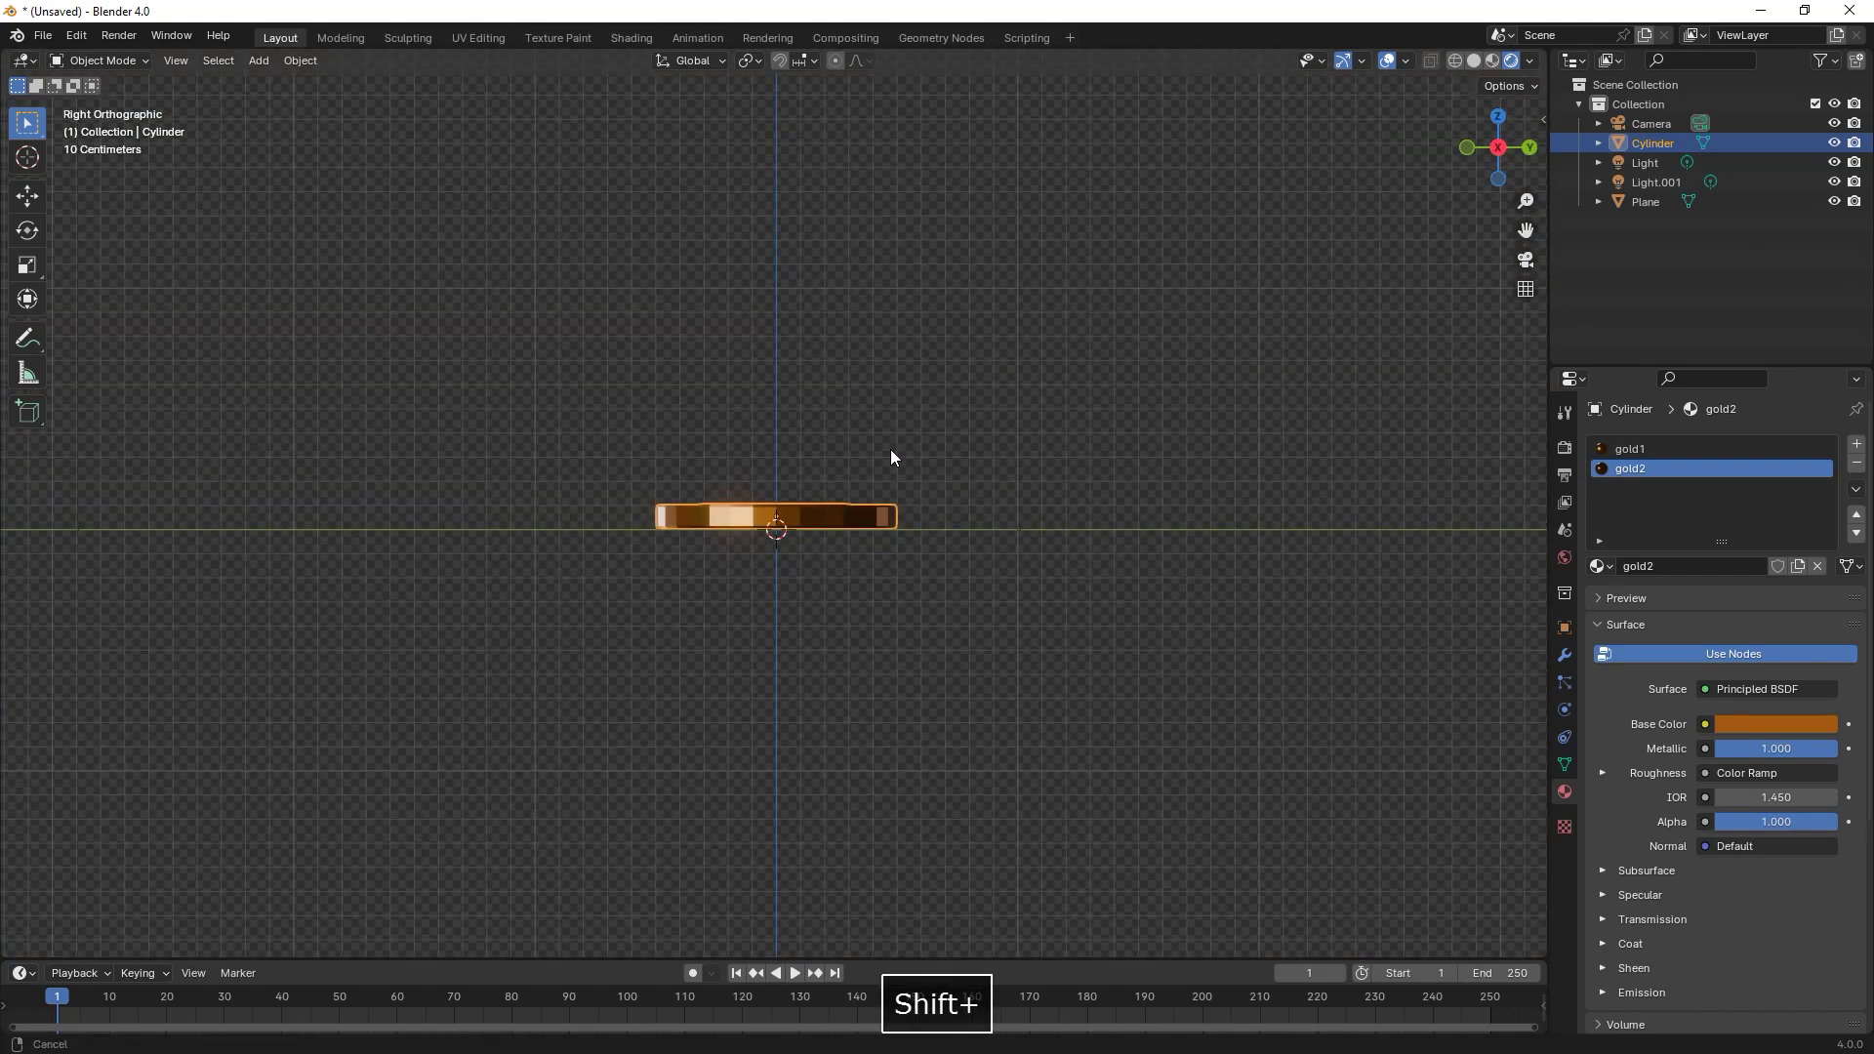
- Copy the coin straight up and repeat it eight times to stack ten coins
{"action": "key", "text": "shift+d"}
{"action": "key", "text": "z"}
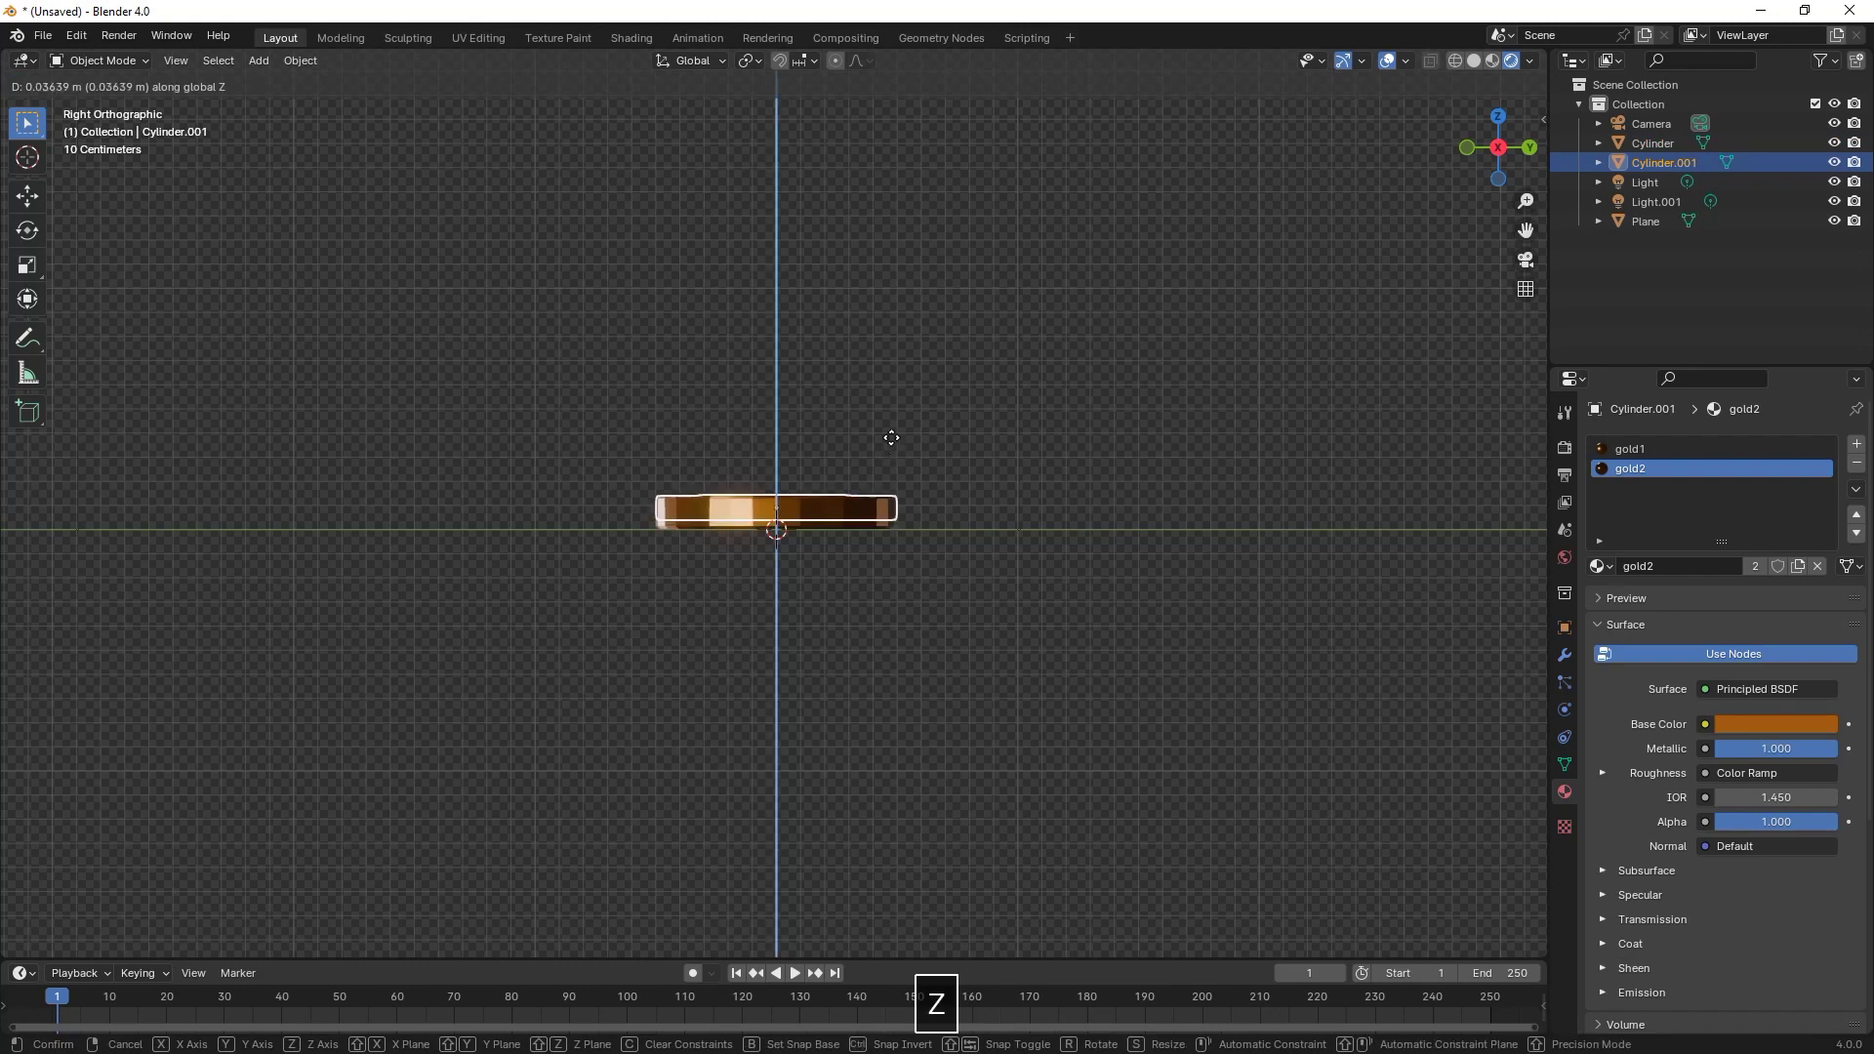
{"action": "left_click", "coordinate": [898, 430]}
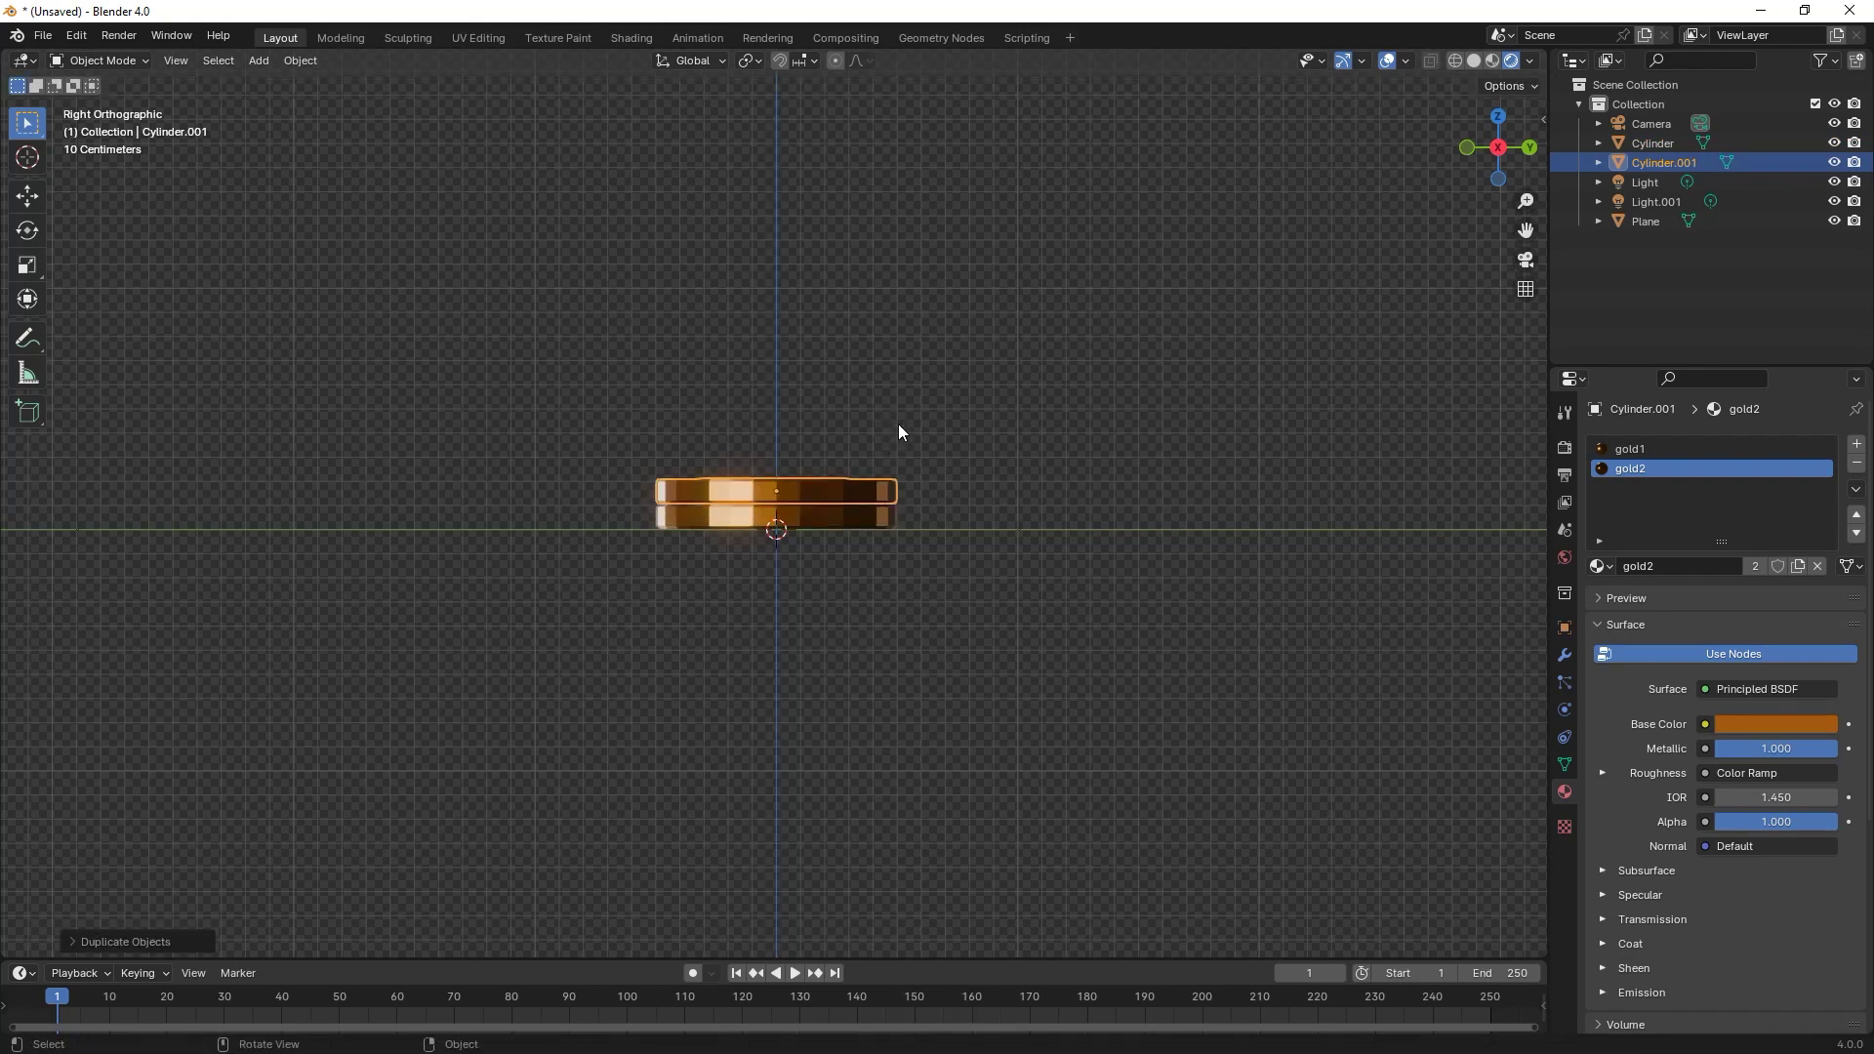
{"action": "key", "text": "shift+r"}
{"action": "key", "text": "shift+r"}
{"action": "key", "text": "shift+r"}
{"action": "key", "text": "shift+r"}
{"action": "key", "text": "shift+r"}
{"action": "key", "text": "shift+r"}
{"action": "key", "text": "shift+r"}
{"action": "key", "text": "shift+r"}
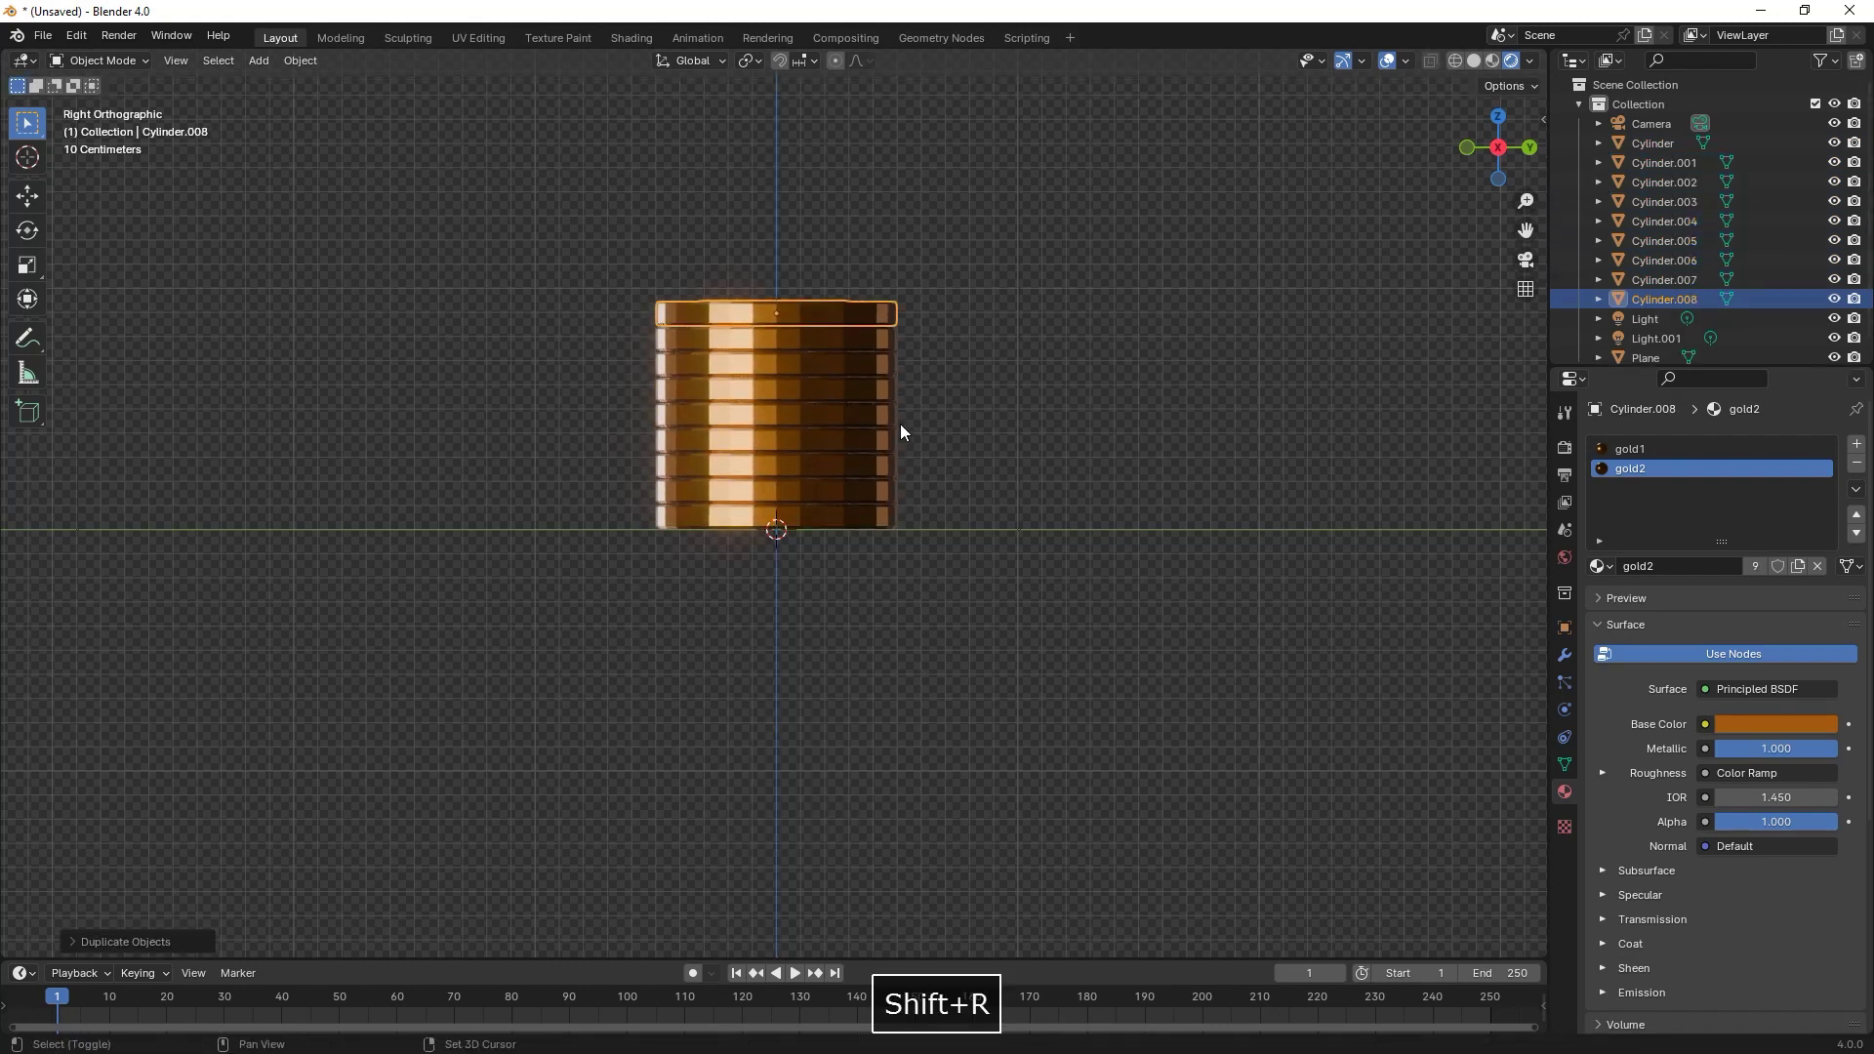
{"action": "scroll", "coordinate": [900, 423], "scroll_direction": "up", "scroll_amount": 1}
- Shift four alternate coins in the stack slightly sideways along Y
{"action": "left_click", "coordinate": [874, 298]}
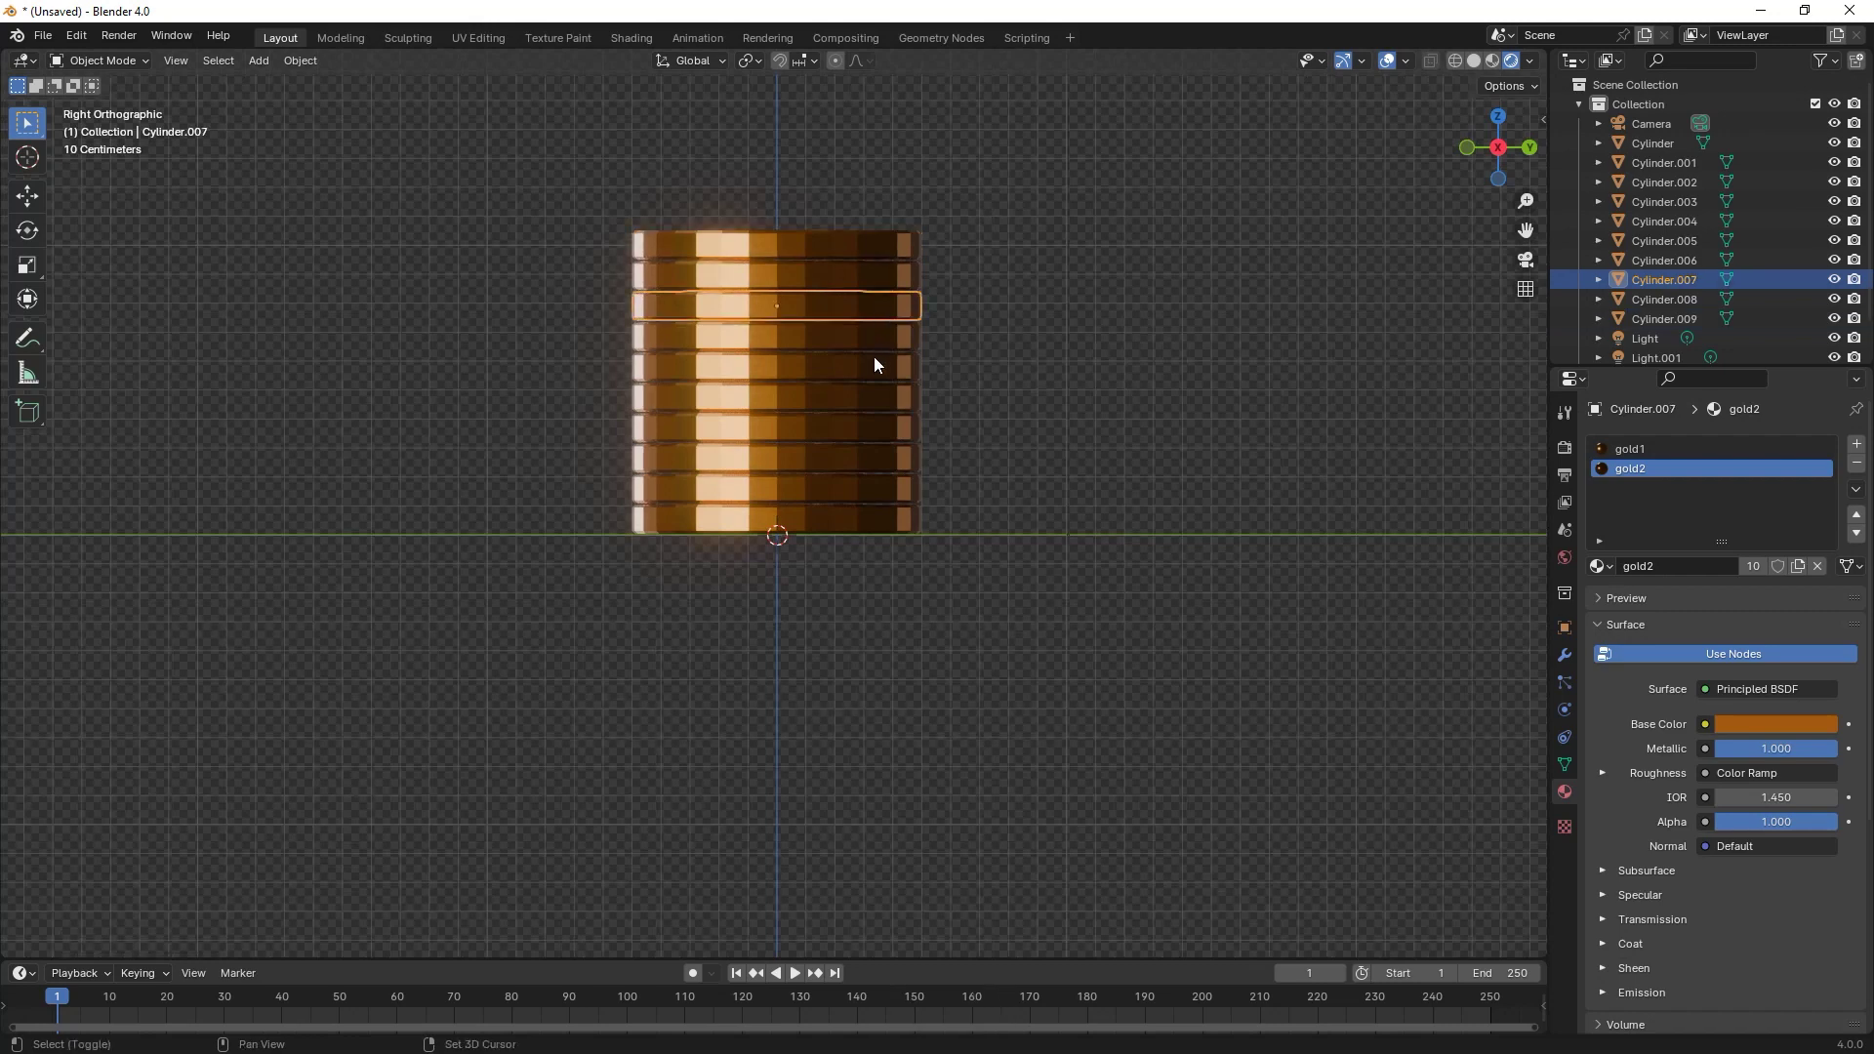
{"action": "left_click", "coordinate": [874, 355], "text": "shift"}
{"action": "left_click", "coordinate": [876, 429], "text": "shift"}
{"action": "left_click", "coordinate": [880, 483], "text": "shift"}
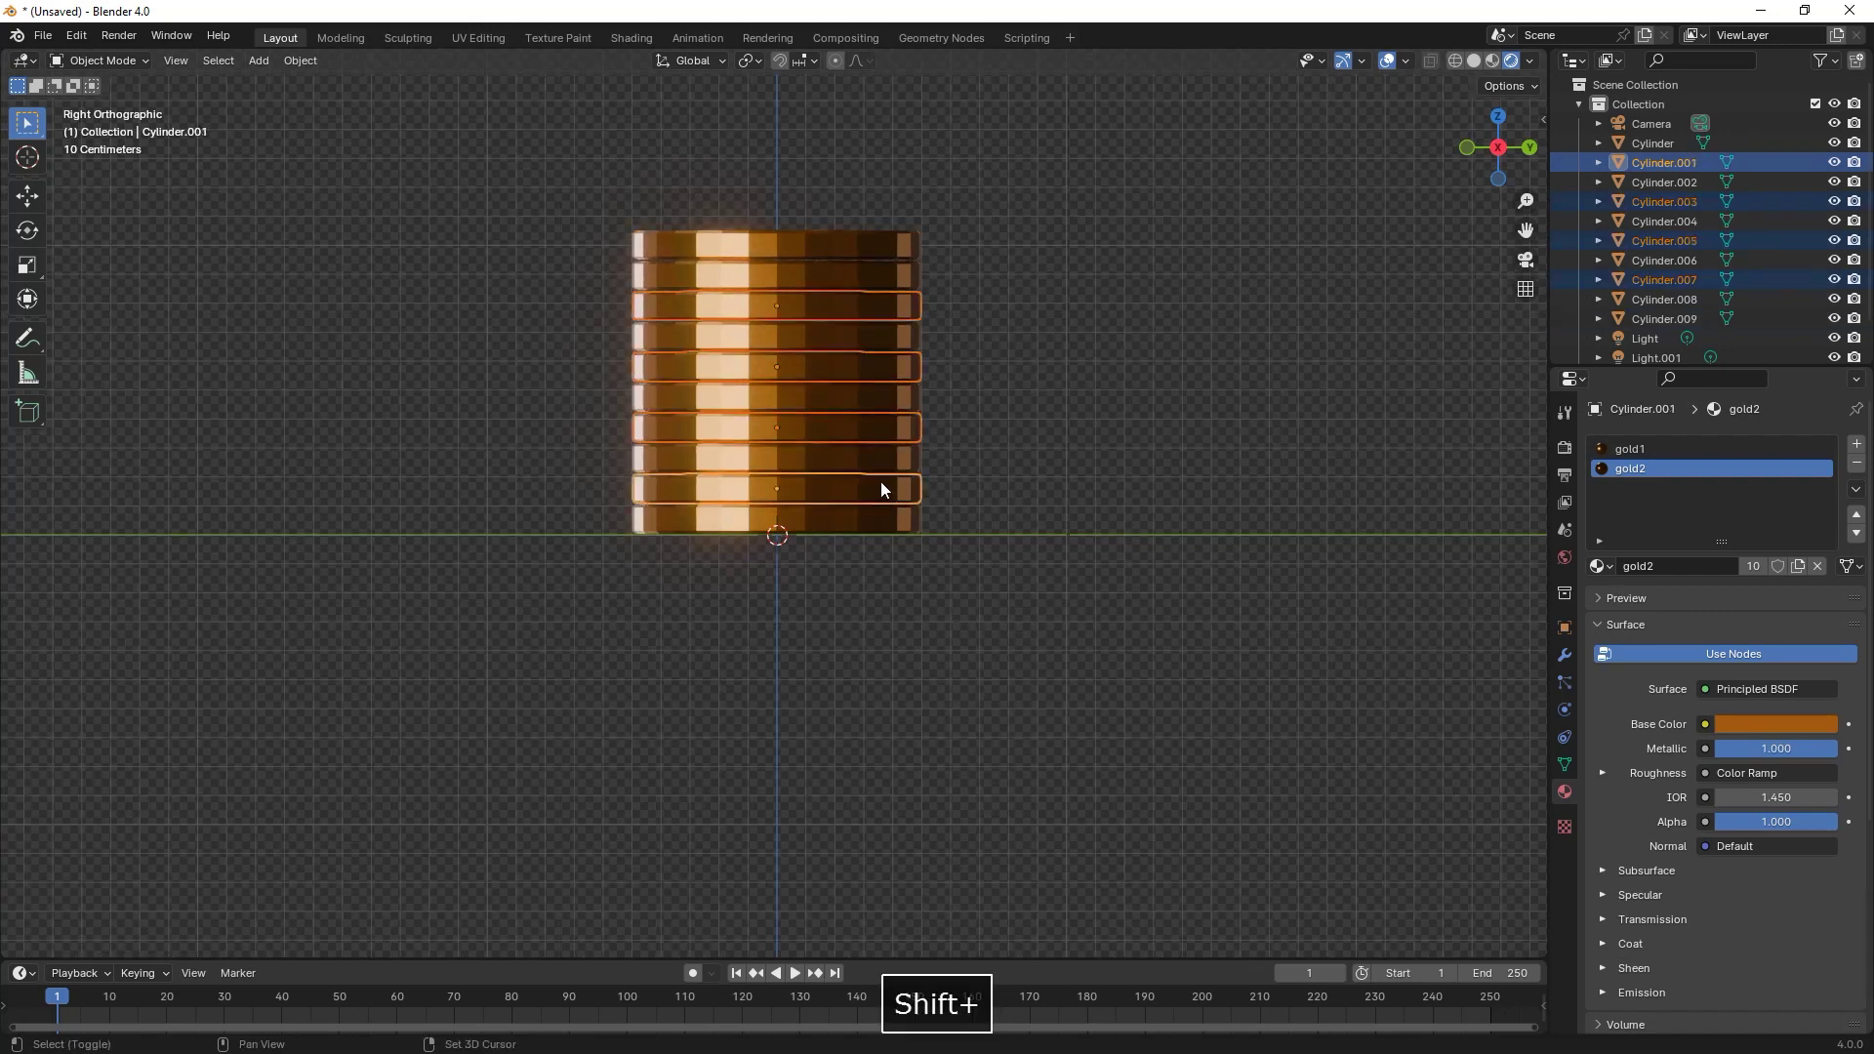
{"action": "key", "text": "g"}
{"action": "key", "text": "y"}
{"action": "left_click", "coordinate": [924, 447]}
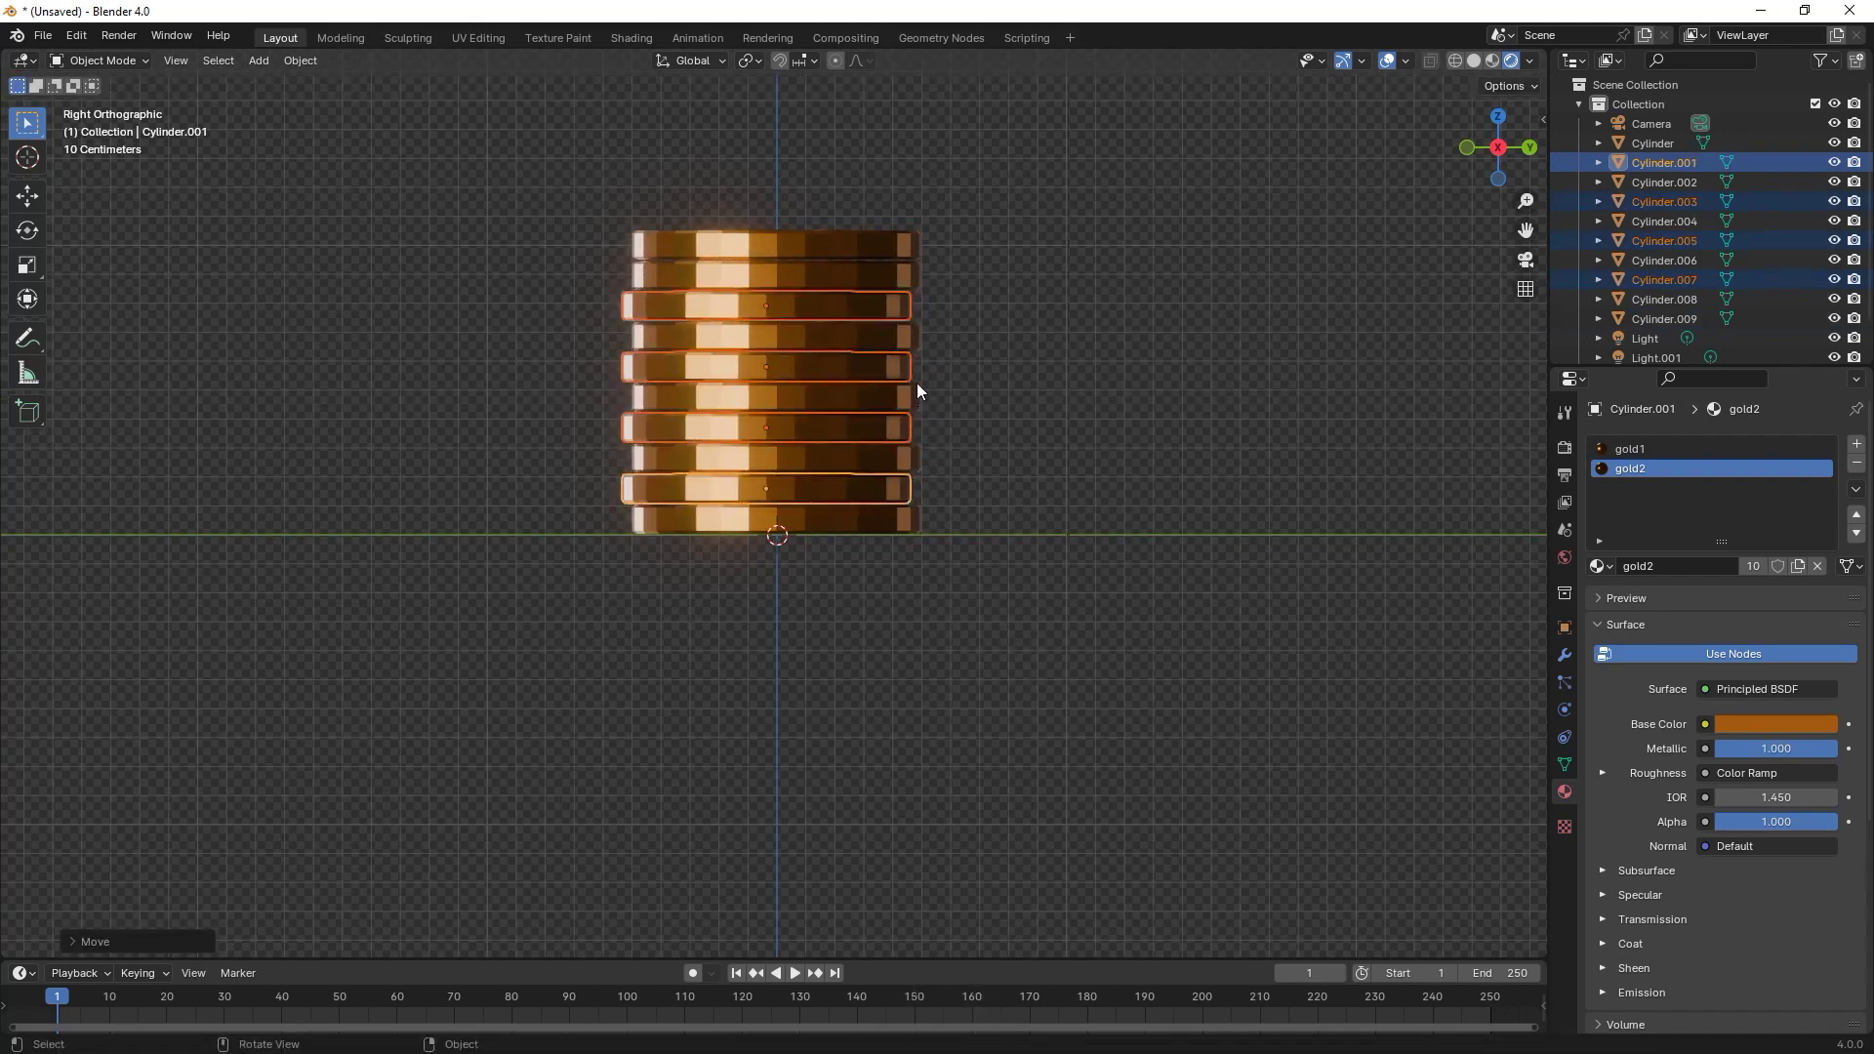
- Nudge two more upper coins along Y, then orbit back to a perspective view
{"action": "left_click", "coordinate": [913, 283]}
{"action": "left_click", "coordinate": [907, 335], "text": "shift"}
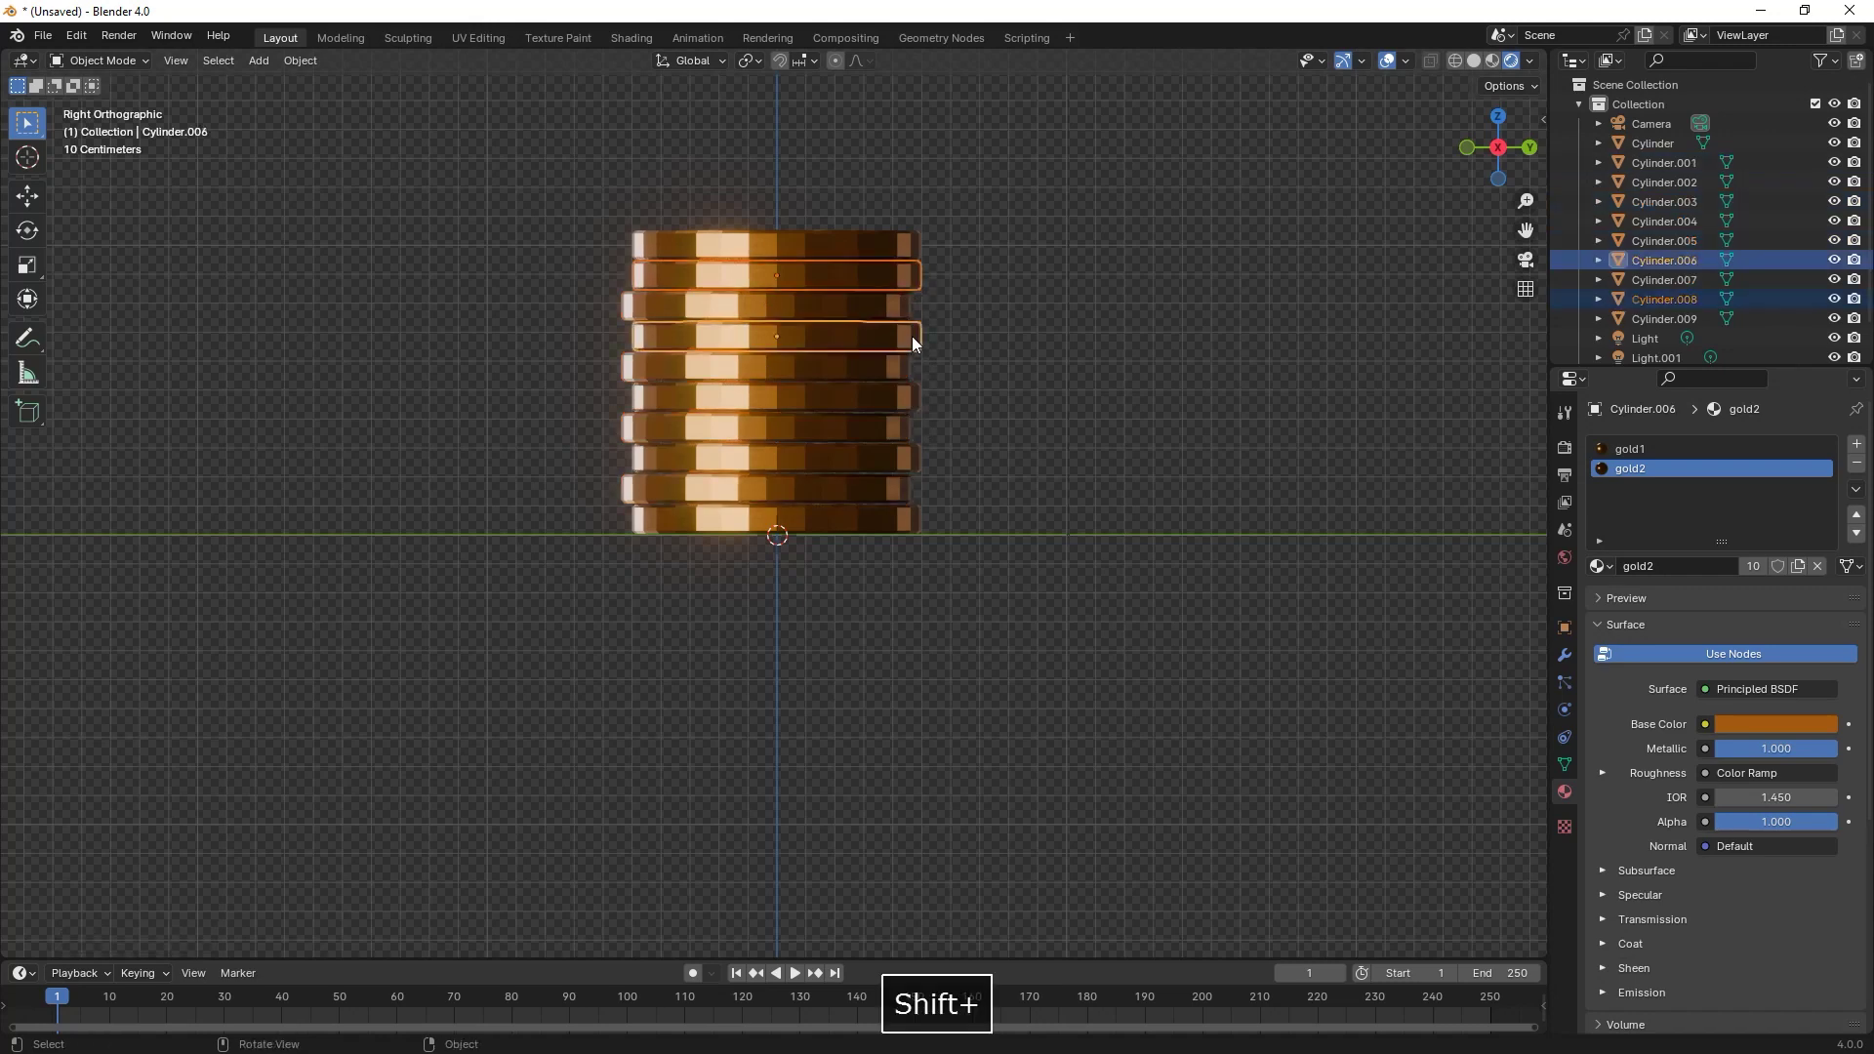
{"action": "key", "text": "g"}
{"action": "key", "text": "y"}
{"action": "left_click", "coordinate": [919, 337]}
{"action": "middle_click_drag", "start_coordinate": [921, 336], "coordinate": [999, 461]}
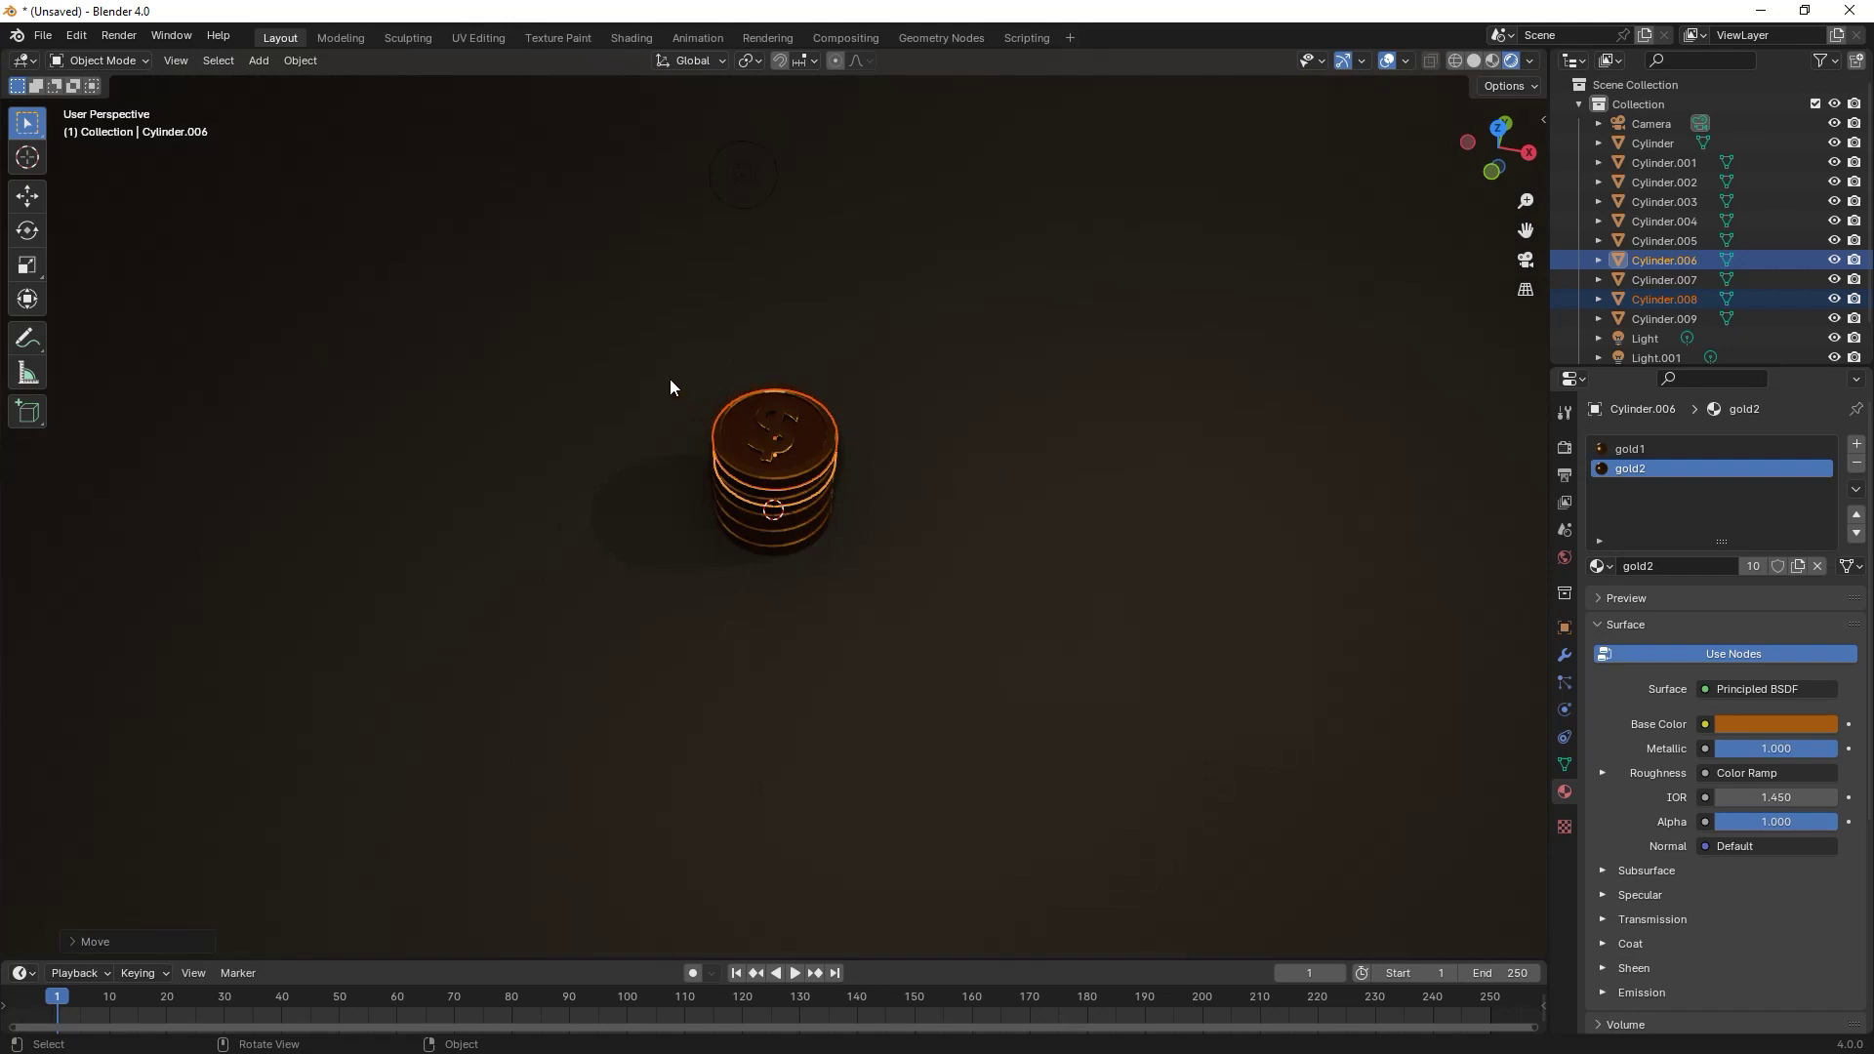
- Select the whole coin stack, excluding the light, using wireframe view
{"action": "left_click_drag", "start_coordinate": [636, 360], "coordinate": [900, 593]}
{"action": "key", "text": "shift+z"}
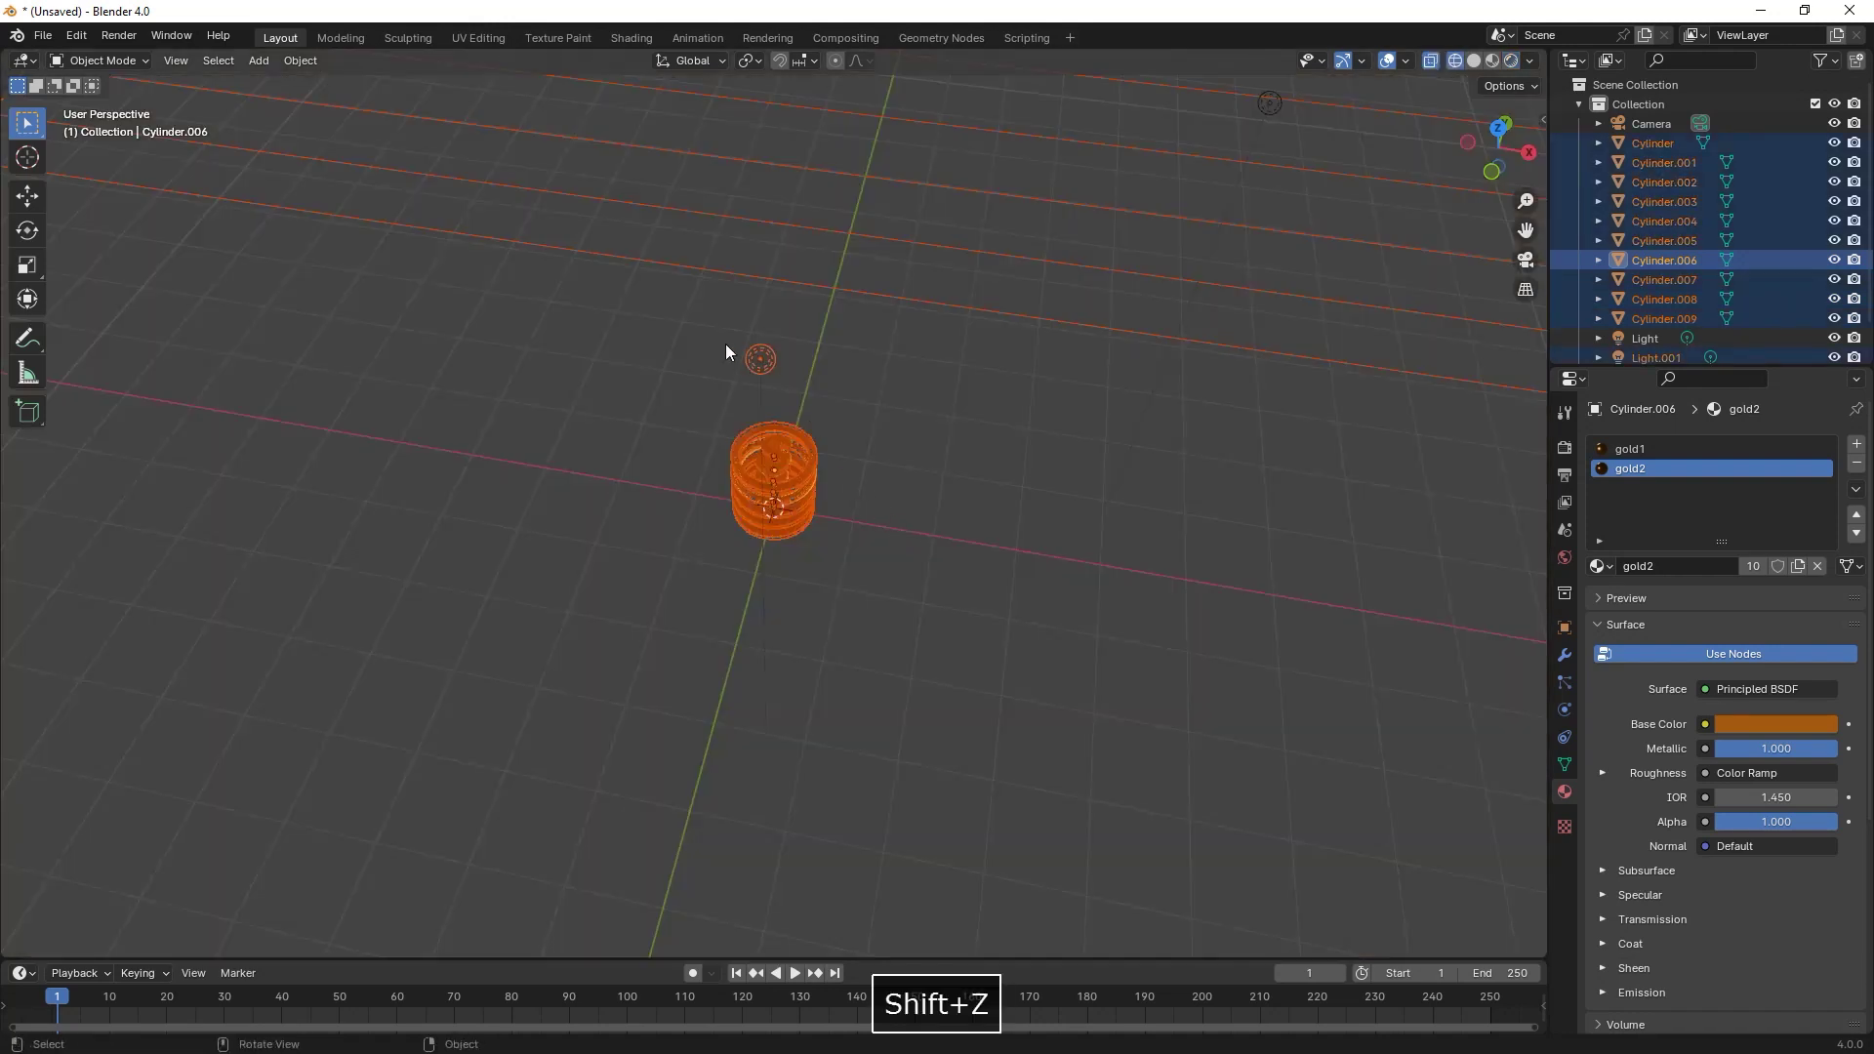
{"action": "key", "text": "b"}
{"action": "middle_click_drag", "start_coordinate": [715, 311], "coordinate": [922, 430]}
{"action": "key", "text": "shift+z"}
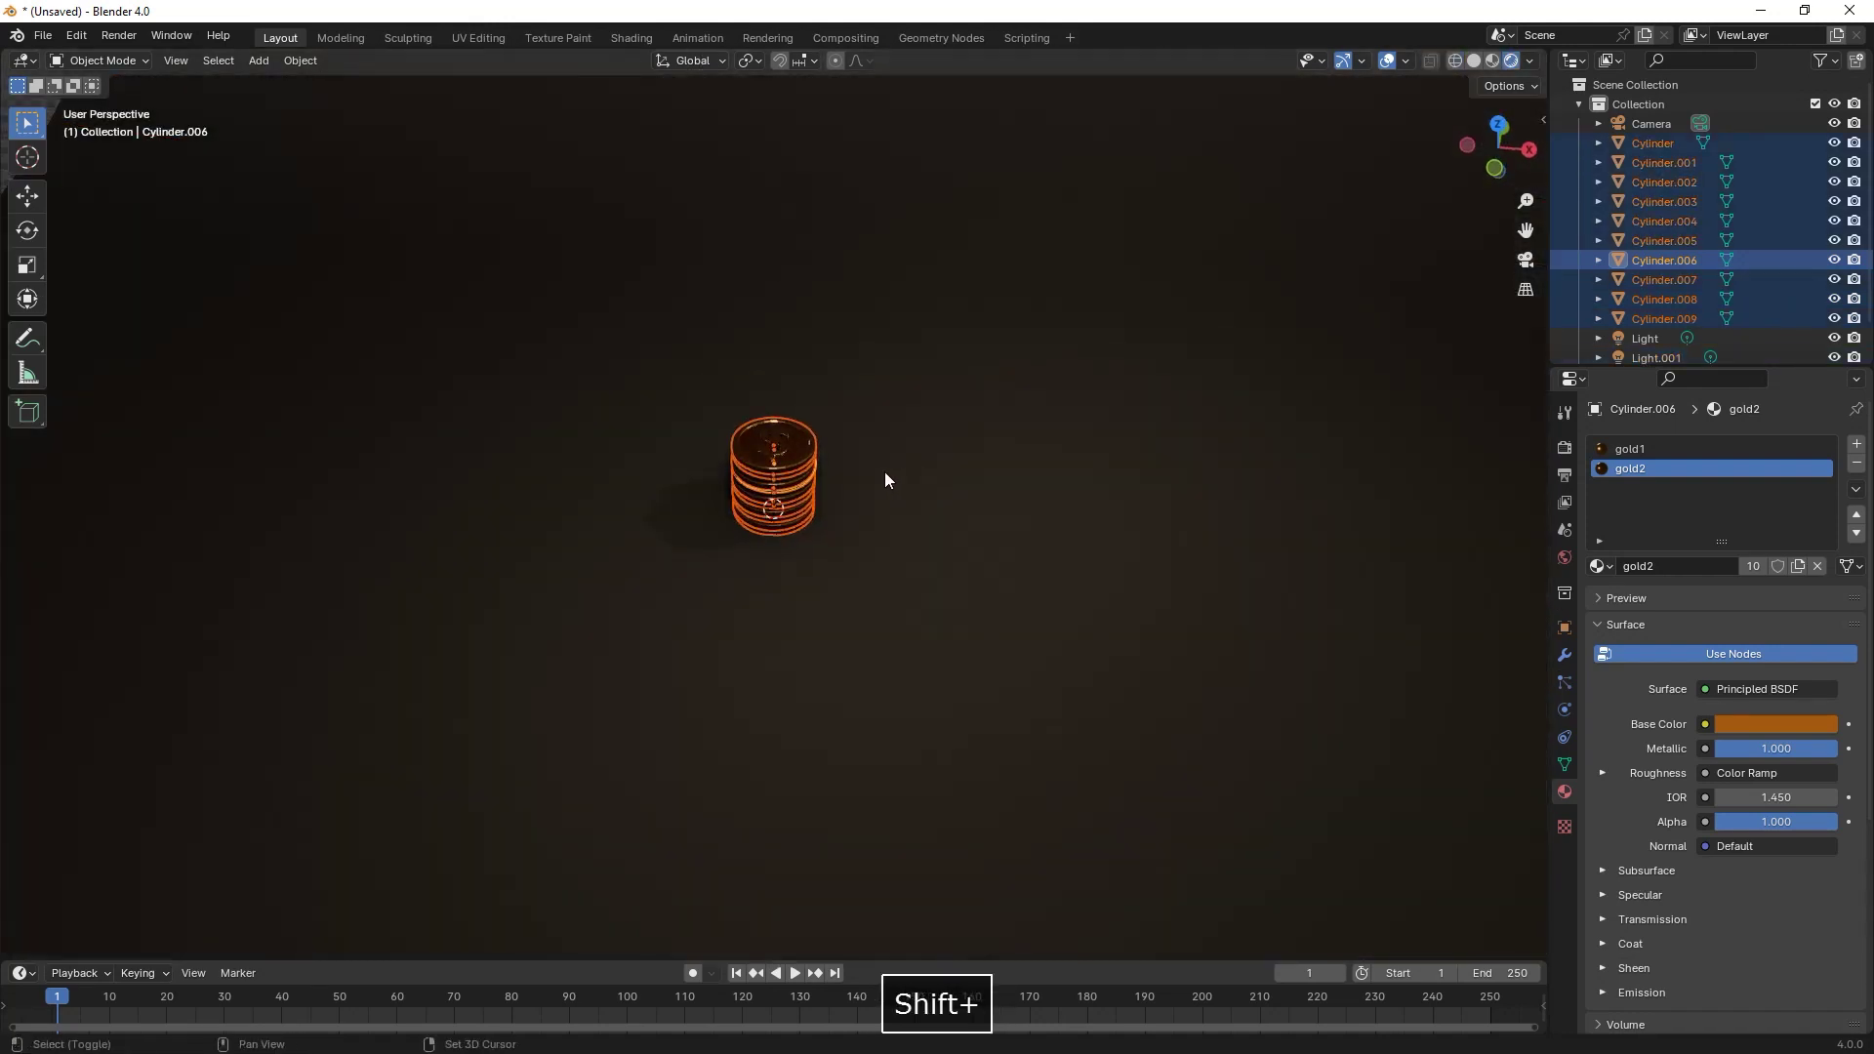
- Duplicate the stack three times along the floor, placing copies to the right and in front
{"action": "key", "text": "shift+d"}
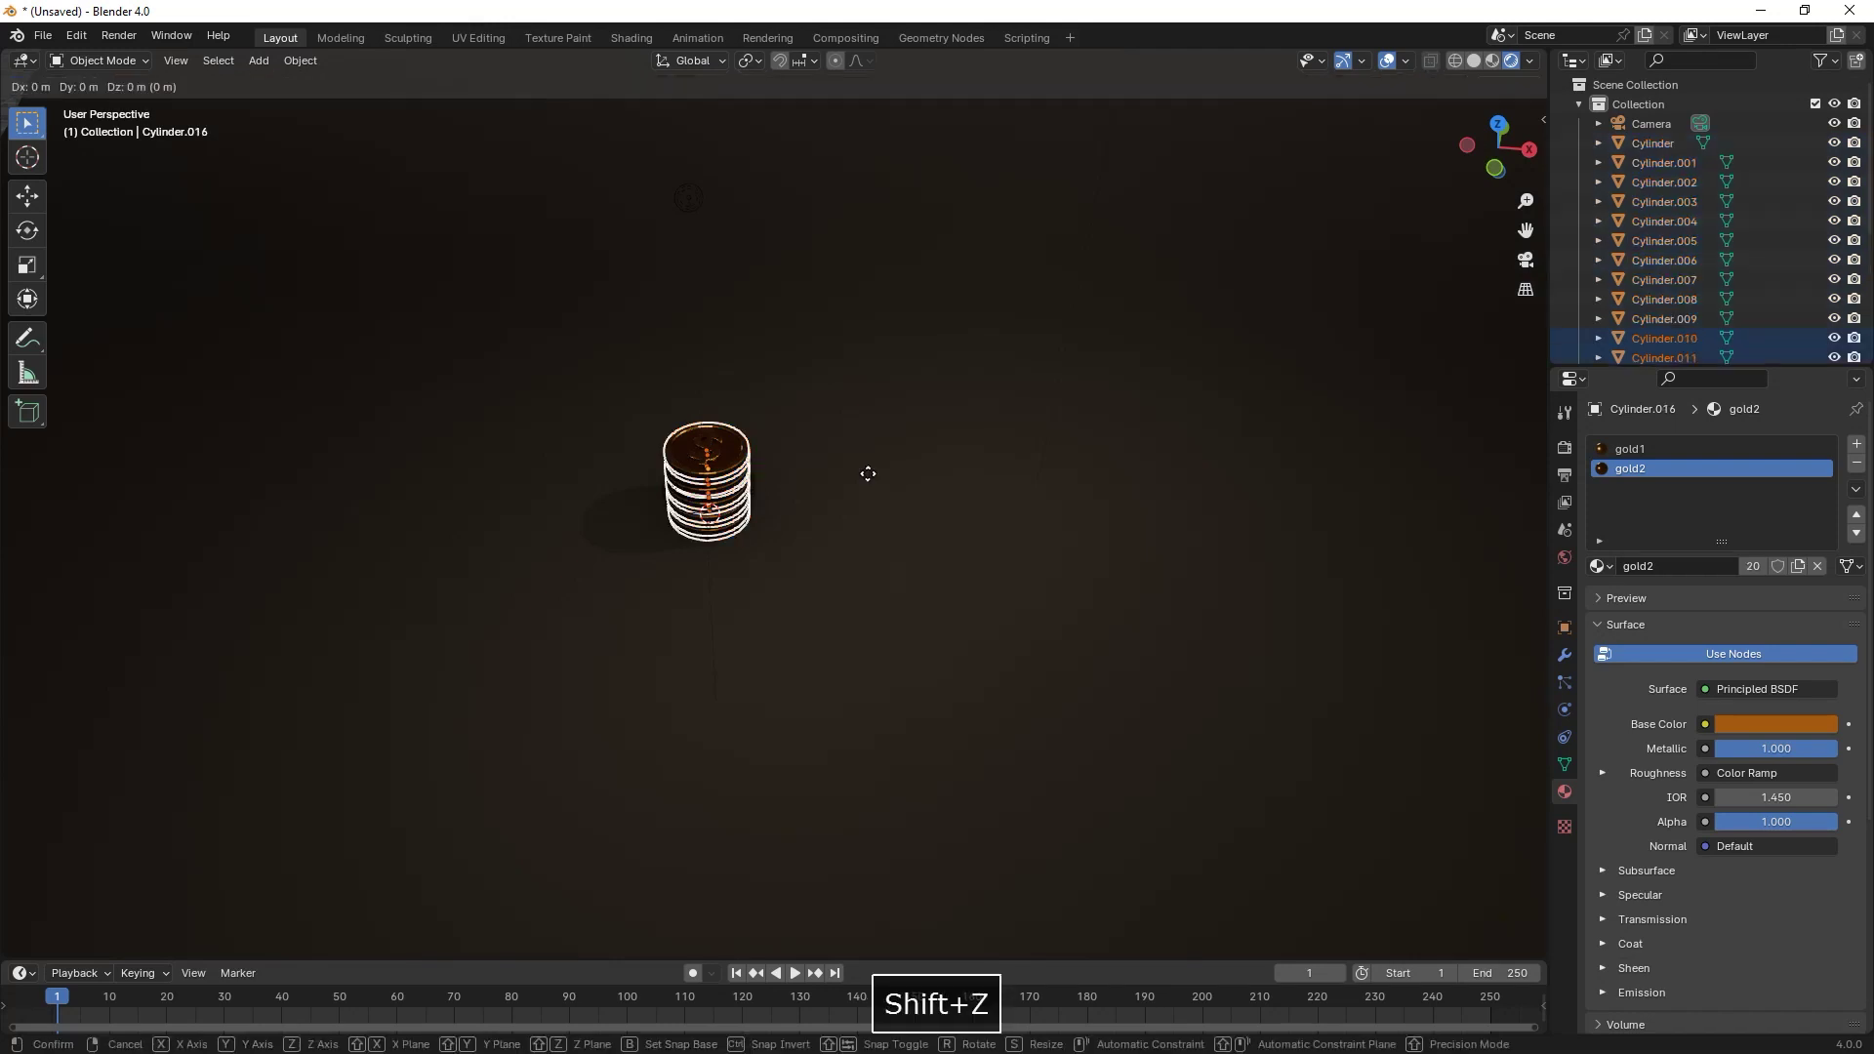
{"action": "key", "text": "shift+z"}
{"action": "left_click", "coordinate": [987, 439]}
{"action": "key", "text": "shift+d"}
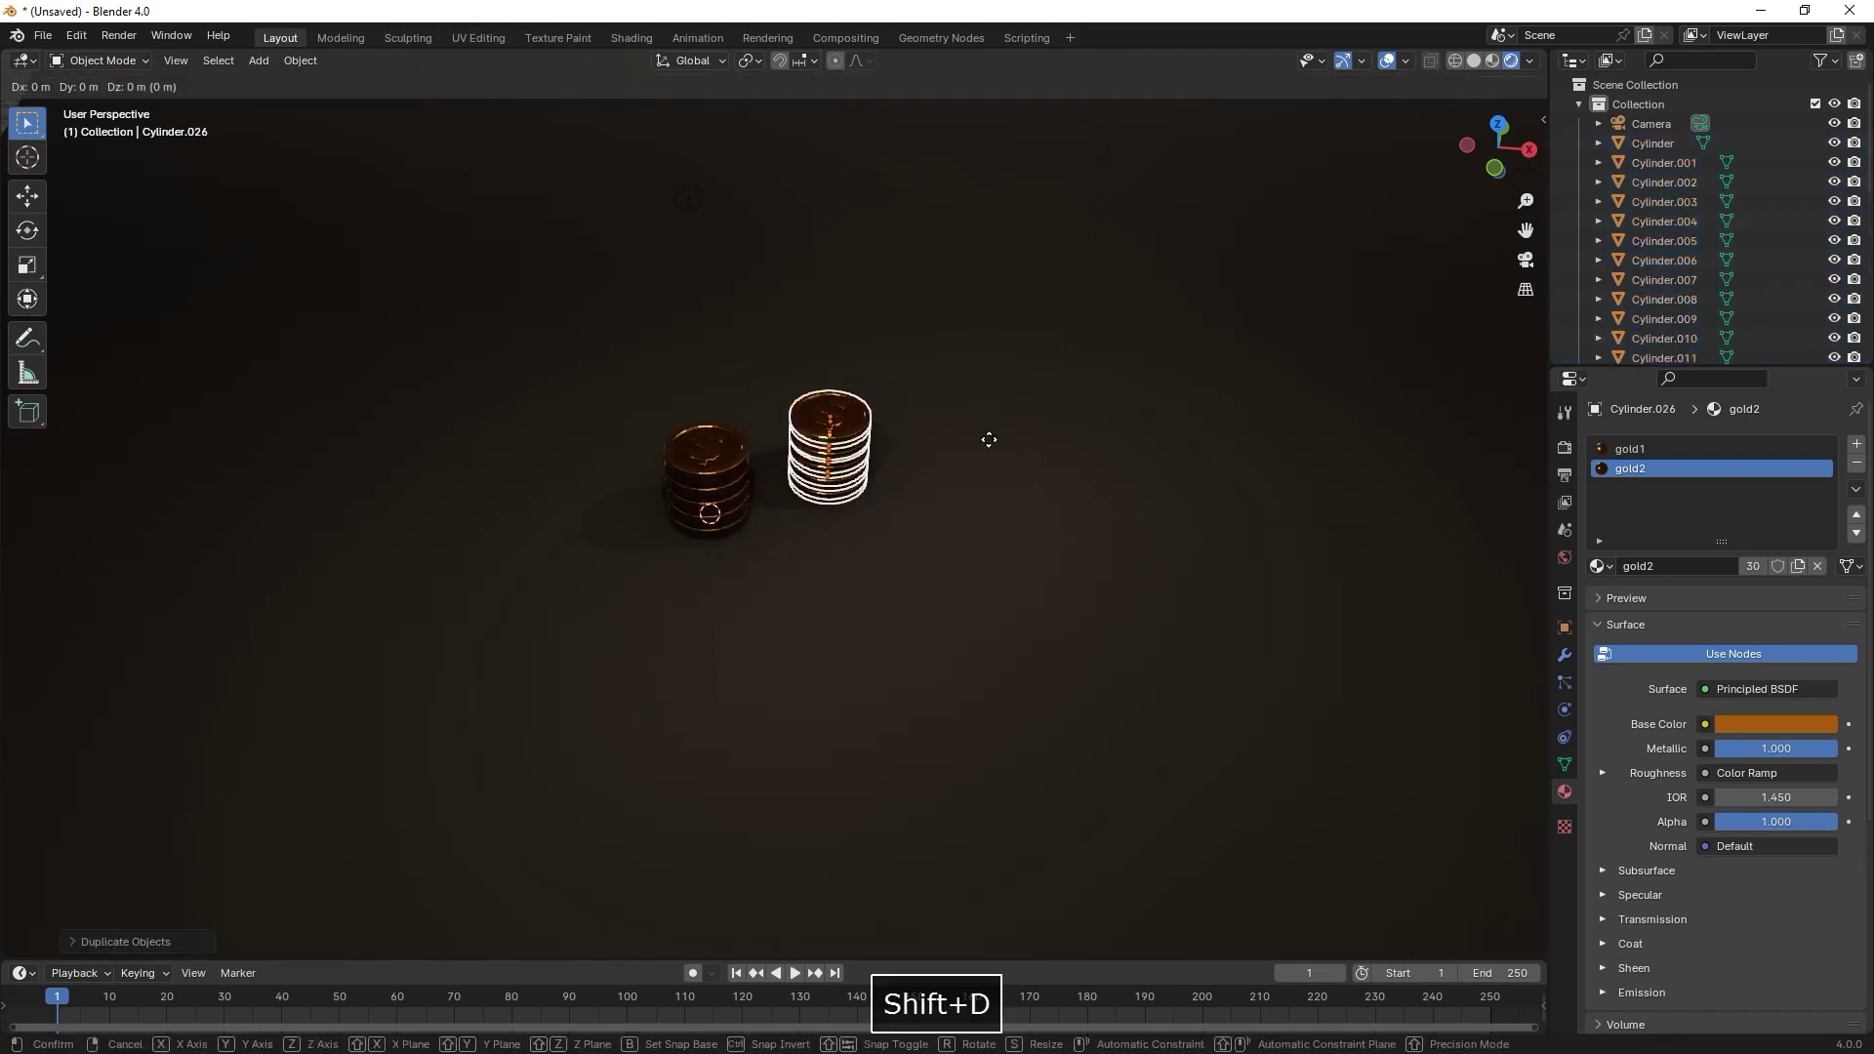
{"action": "key", "text": "shift+z"}
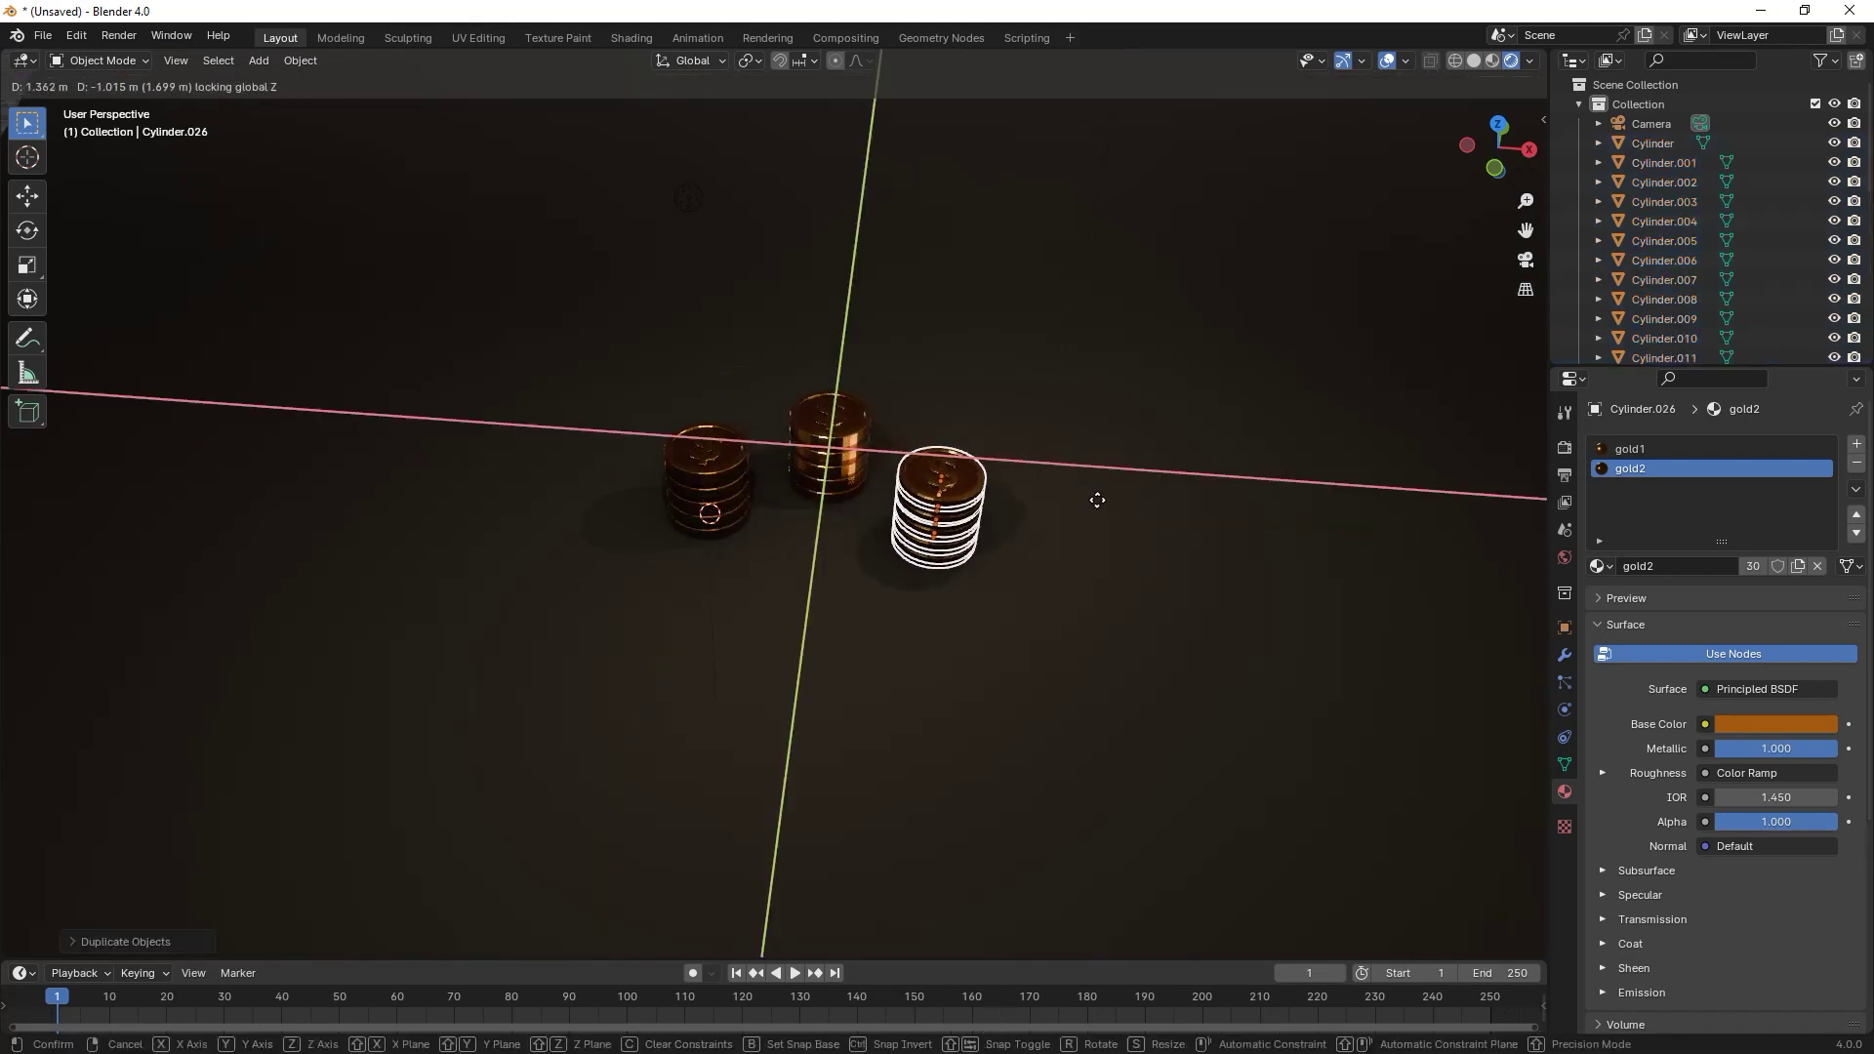
{"action": "left_click", "coordinate": [1097, 500]}
{"action": "key", "text": "shift+d"}
{"action": "key", "text": "shift+z"}
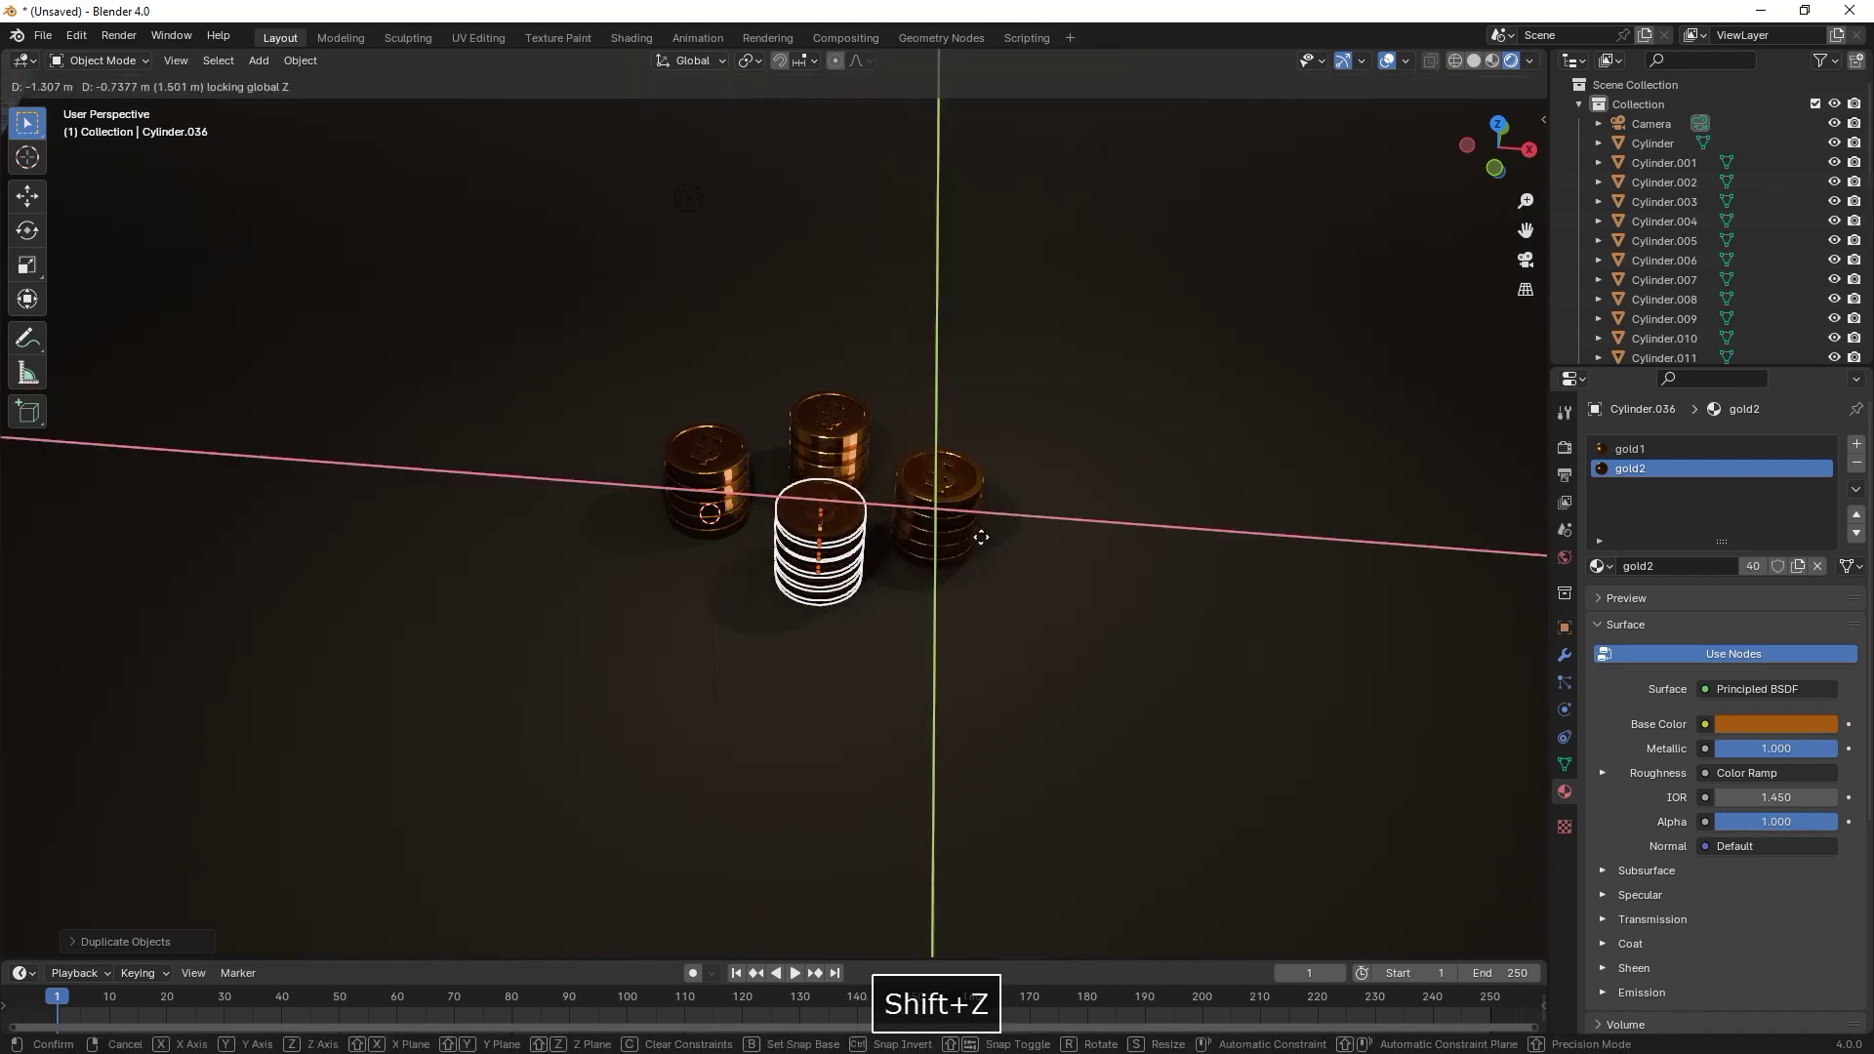
{"action": "left_click", "coordinate": [978, 547]}
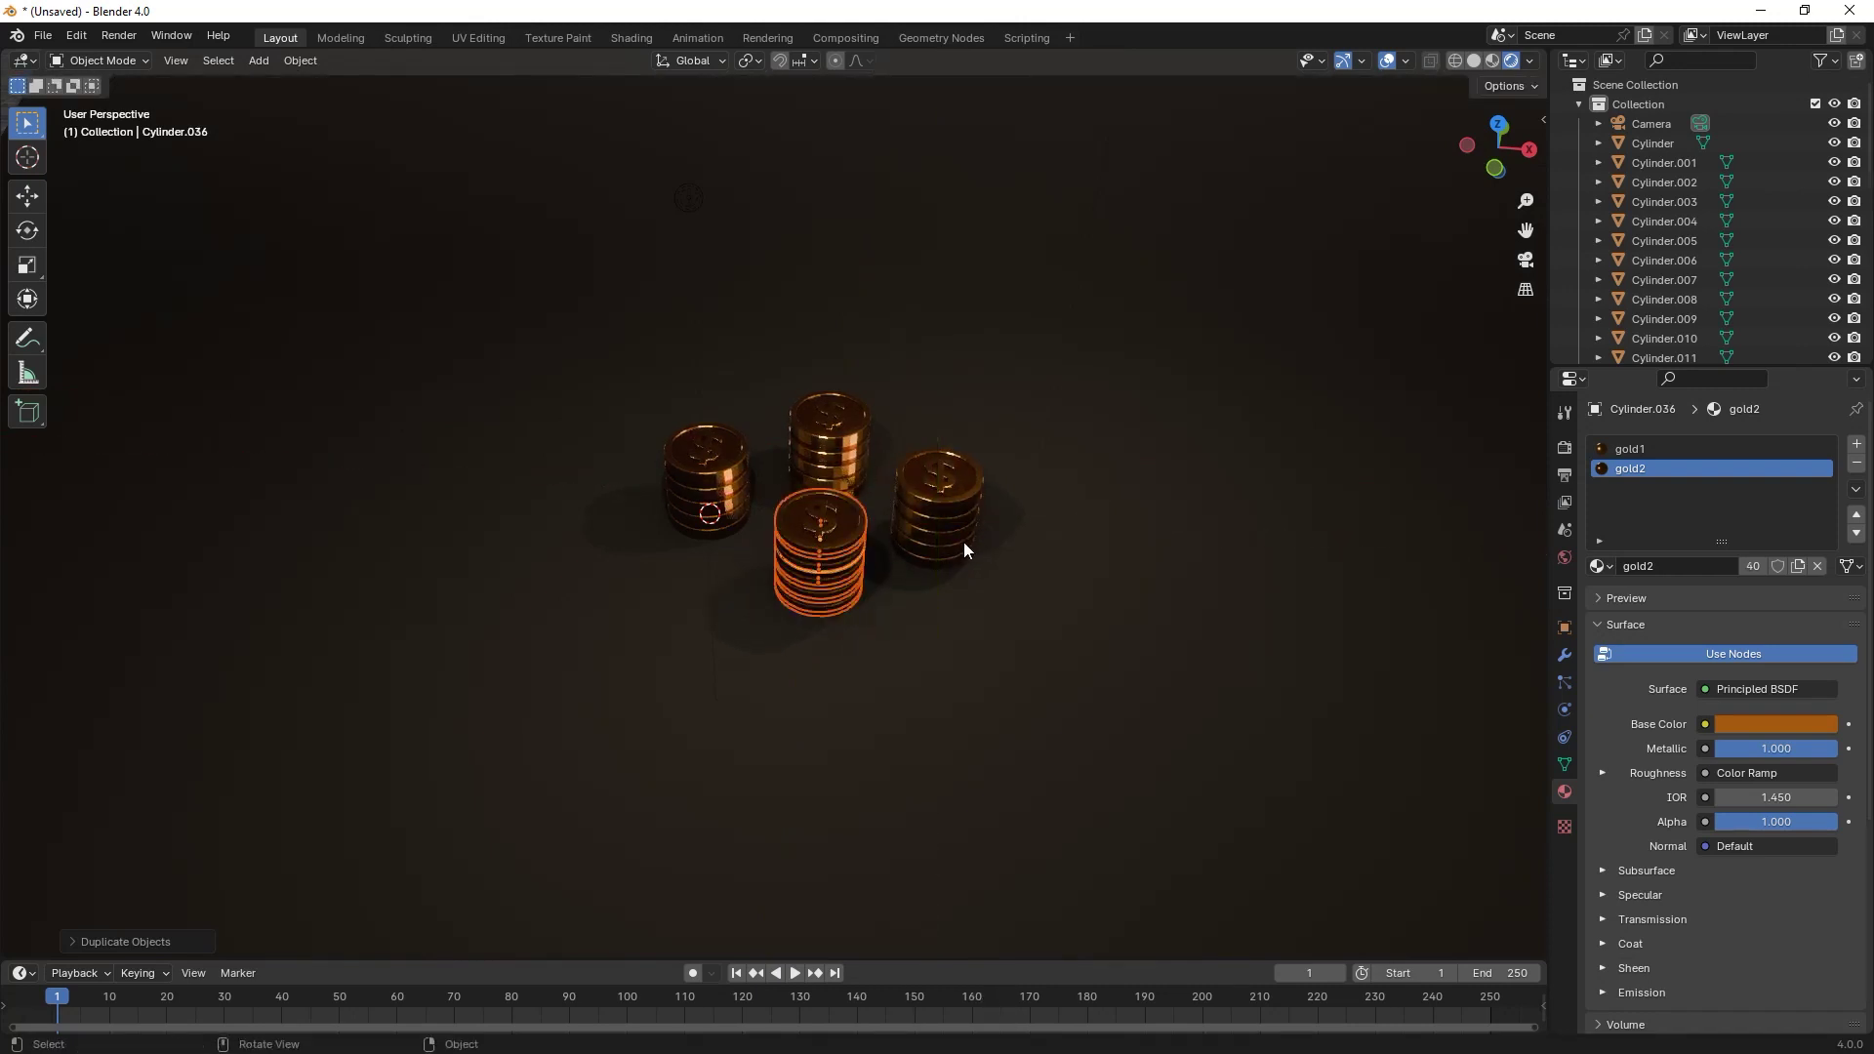
- Orbit to a lower, closer view and select the front stack's upper coins
{"action": "scroll", "coordinate": [961, 527], "scroll_direction": "up", "scroll_amount": 5}
{"action": "middle_click_drag", "start_coordinate": [953, 480], "coordinate": [919, 427]}
{"action": "left_click_drag", "start_coordinate": [776, 295], "coordinate": [806, 472]}
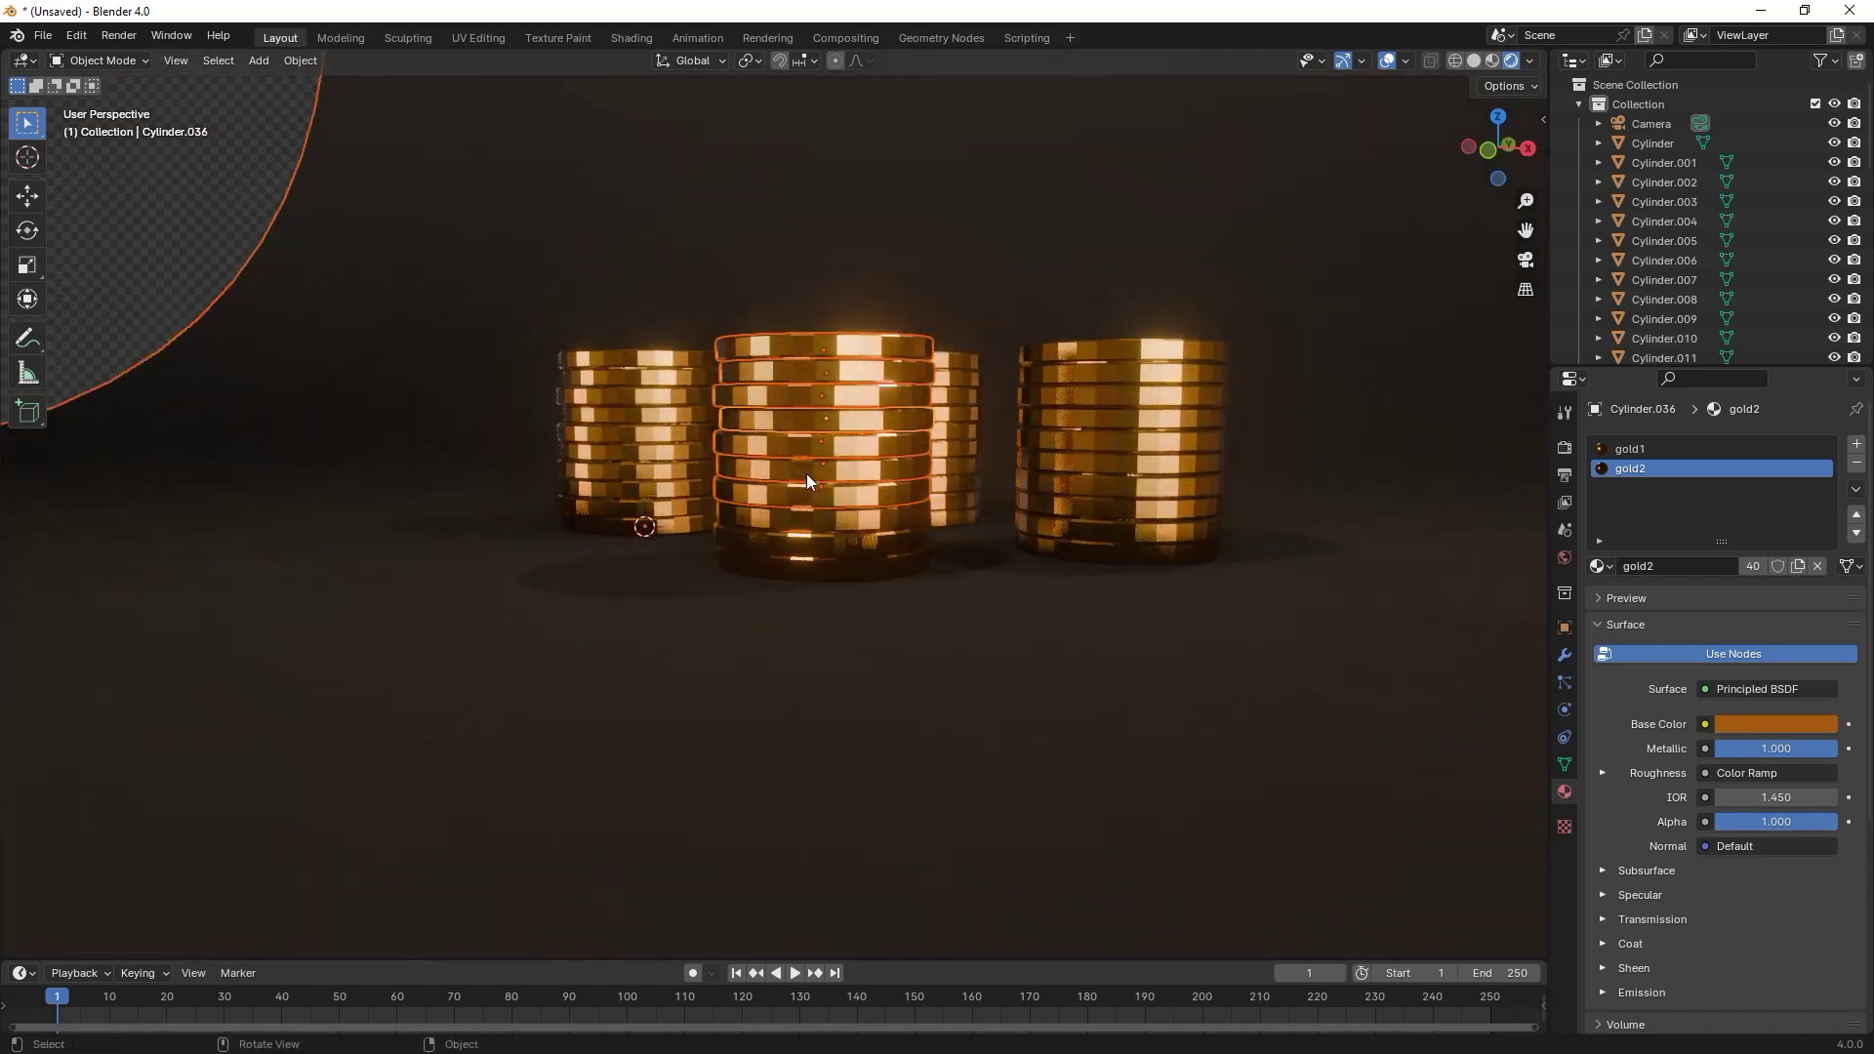
- Delete the front stack's upper coins, keeping the backdrop plane out of the selection
{"action": "key", "text": "shift+z"}
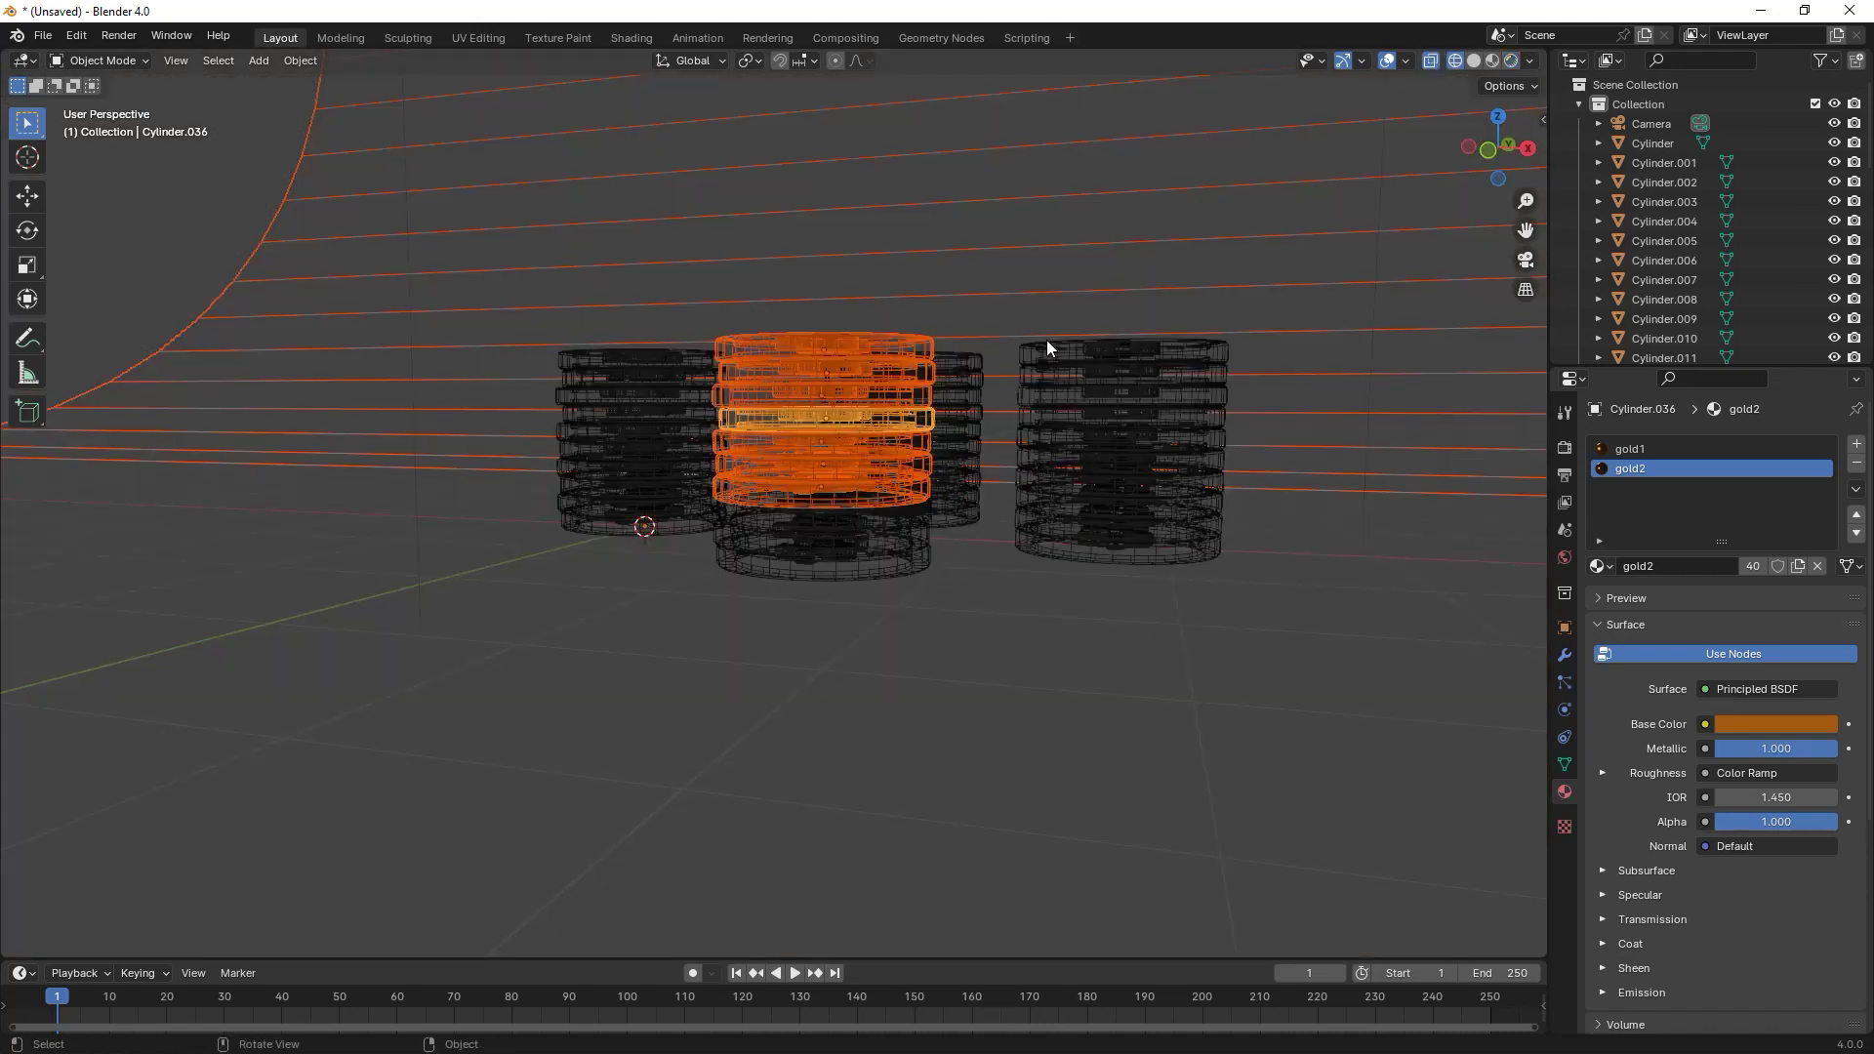
{"action": "key", "text": "n"}
{"action": "key", "text": "b"}
{"action": "middle_click_drag", "start_coordinate": [1009, 270], "coordinate": [1058, 455]}
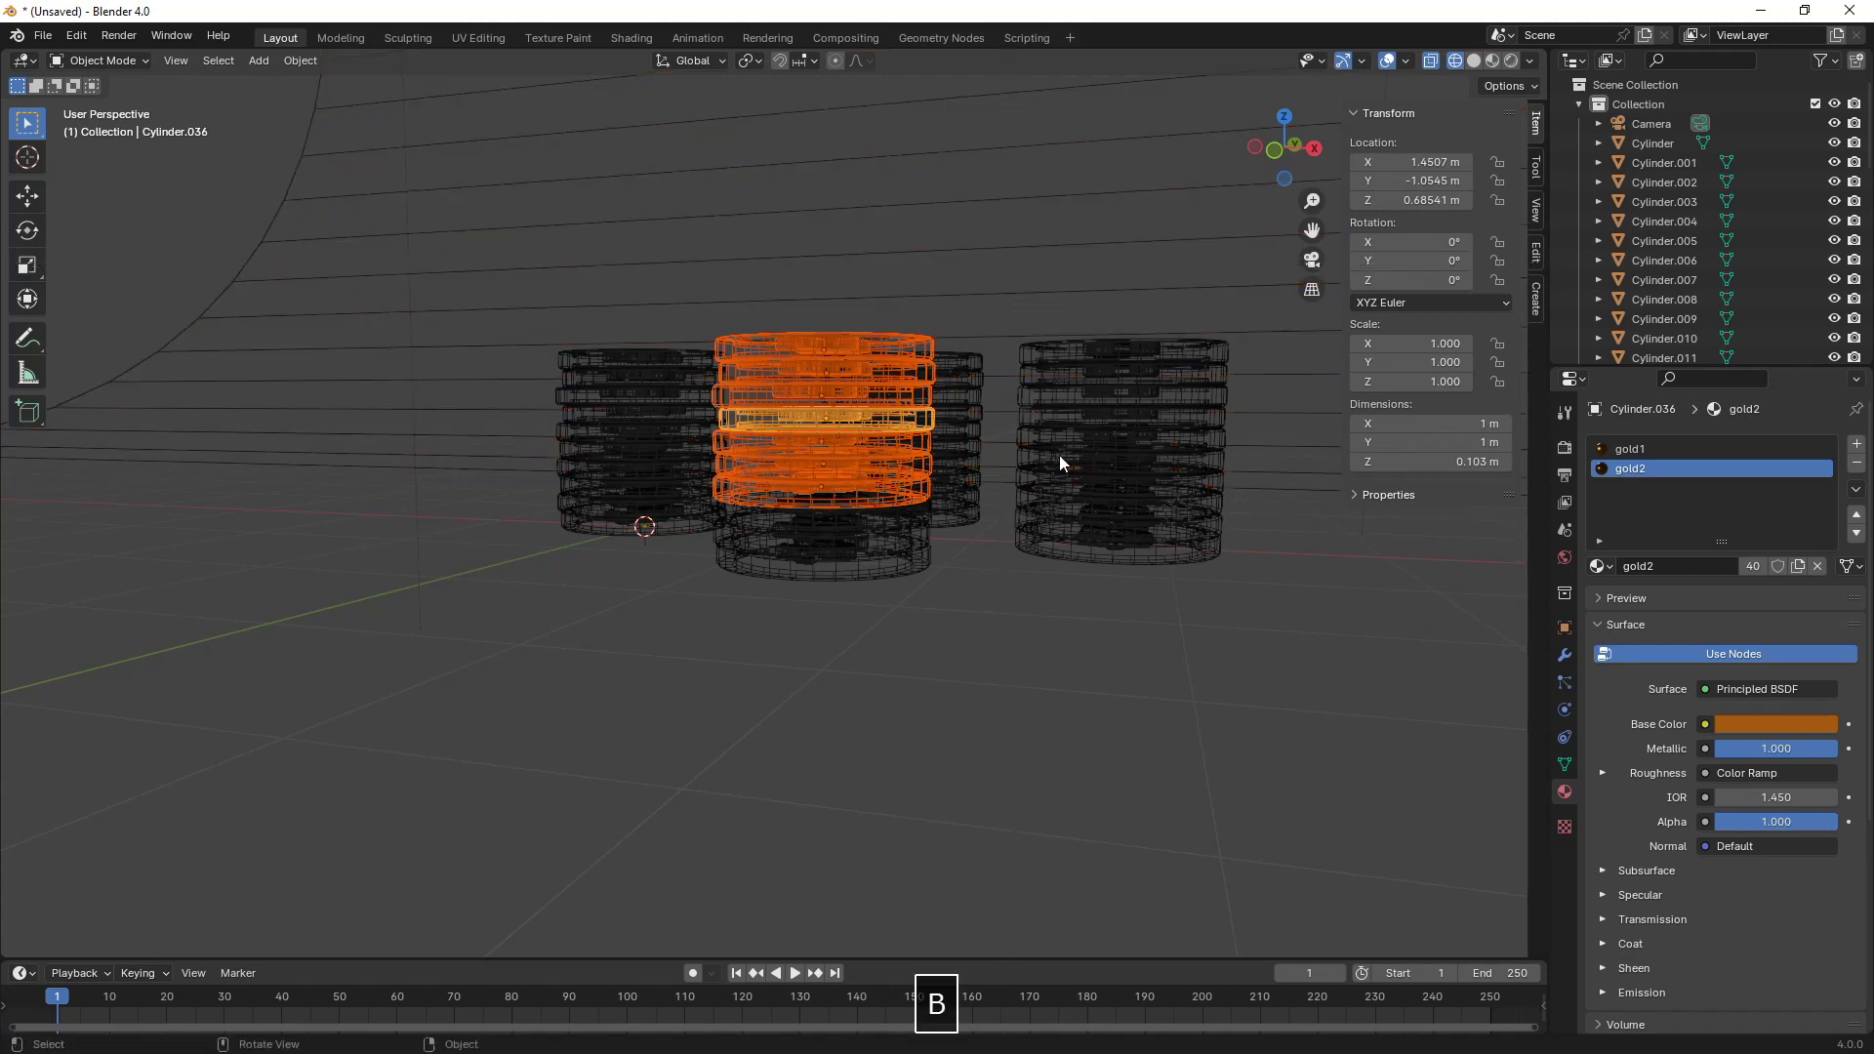
{"action": "key", "text": "n"}
{"action": "key", "text": "x"}
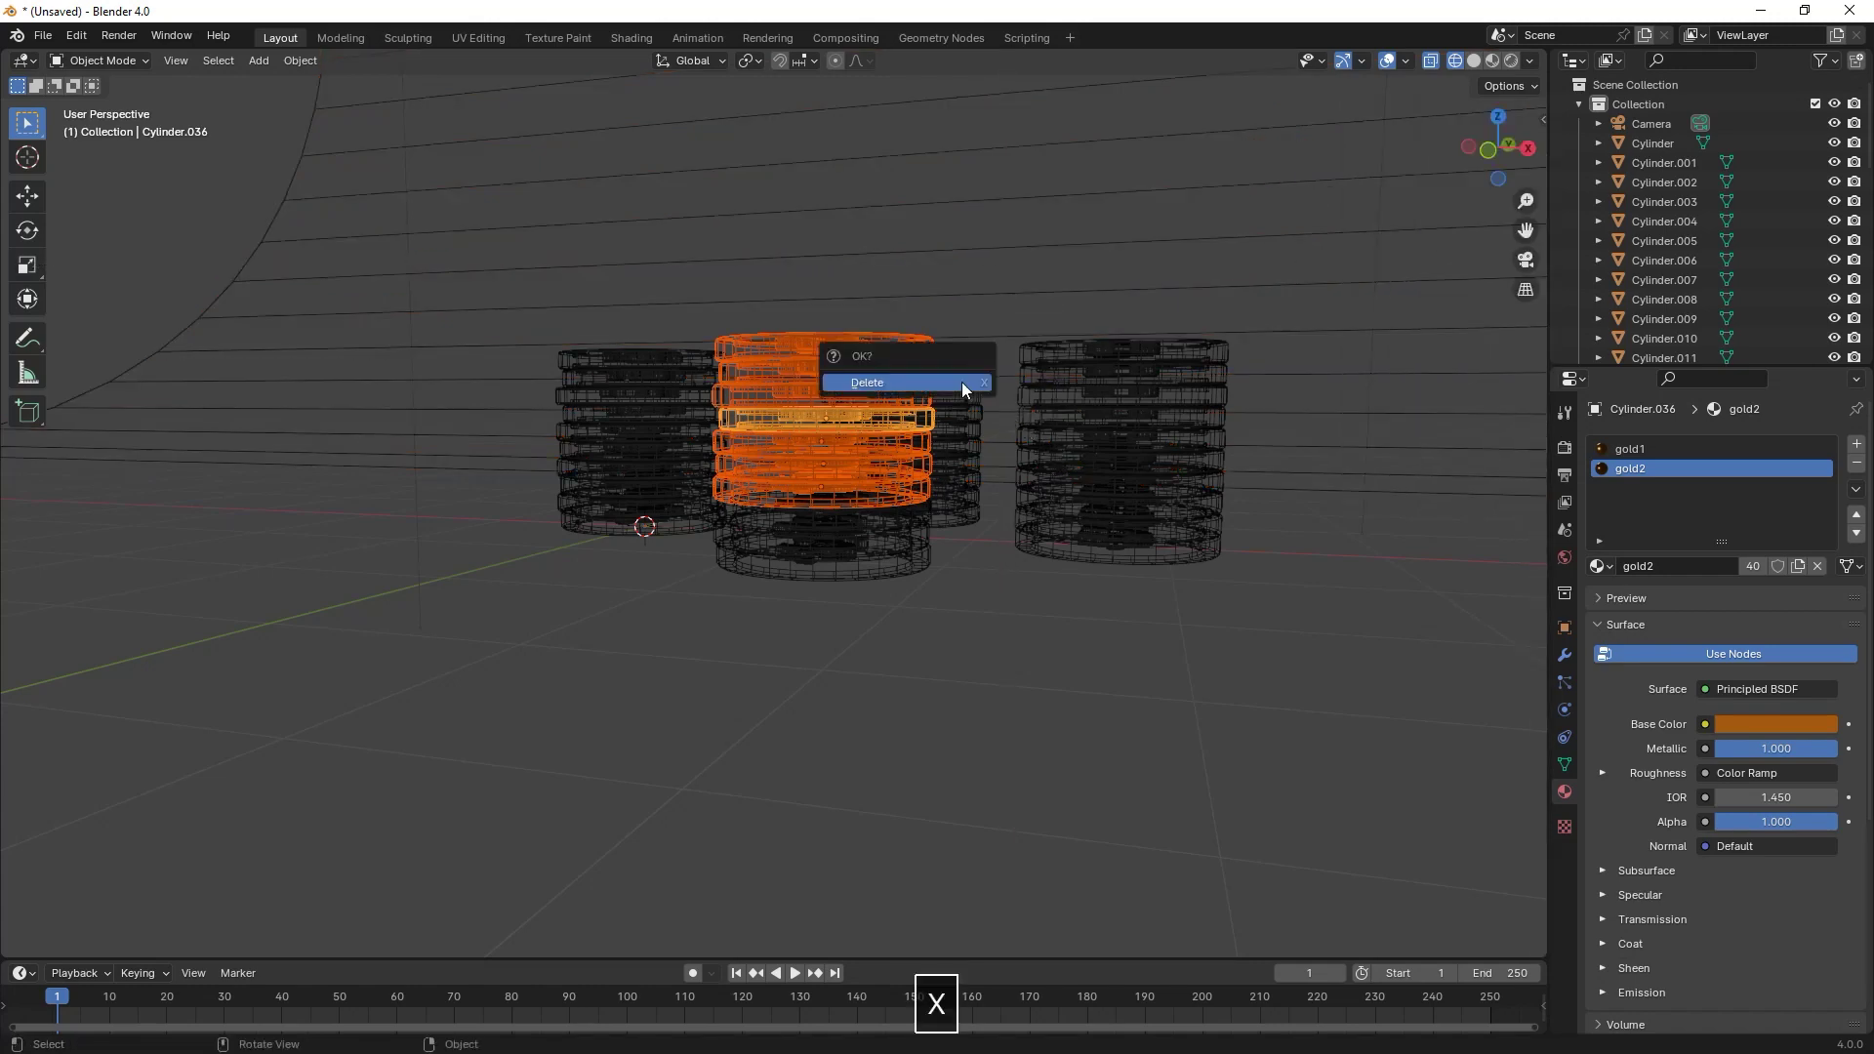
{"action": "left_click", "coordinate": [962, 383]}
{"action": "key", "text": "shift+z"}
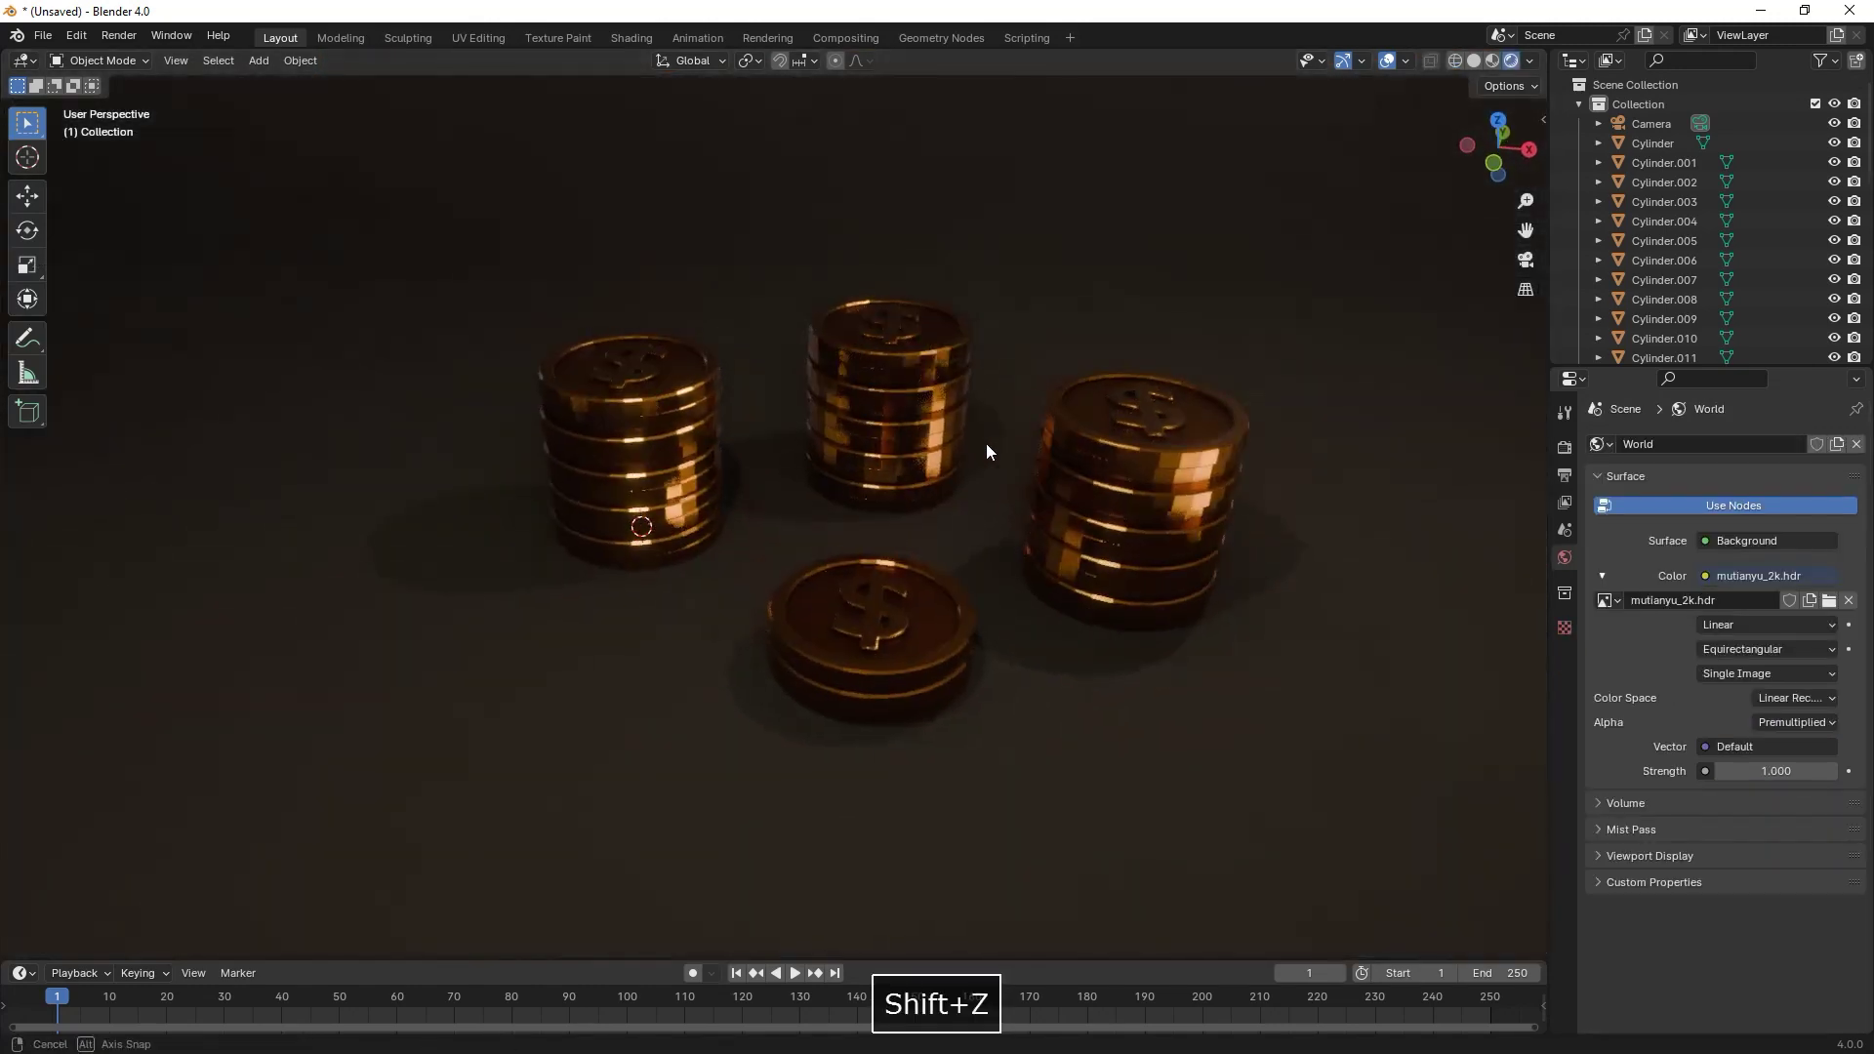
- Delete the top coins of the middle stack
{"action": "middle_click_drag", "start_coordinate": [986, 444], "coordinate": [981, 426]}
{"action": "left_click", "coordinate": [913, 369]}
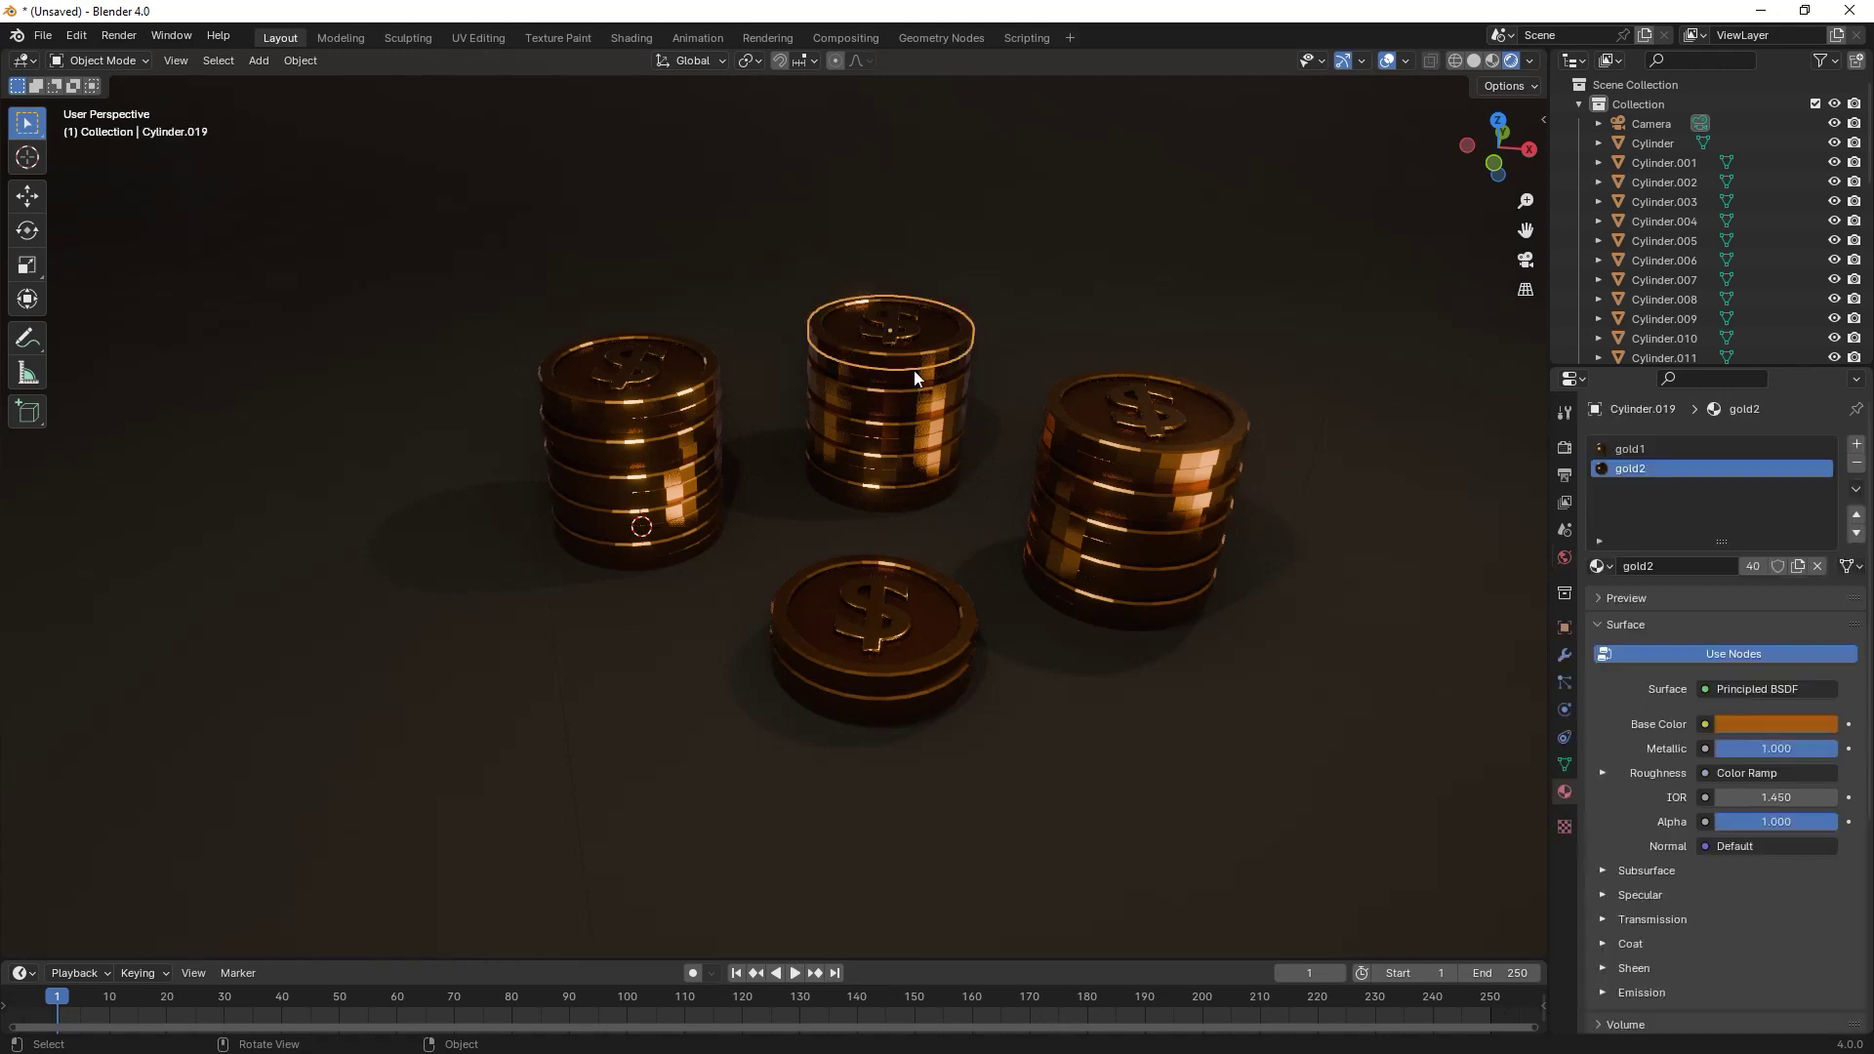
{"action": "left_click", "coordinate": [911, 378], "text": "shift"}
{"action": "key", "text": "x"}
{"action": "left_click", "coordinate": [922, 378]}
- Slide the left coin stack across the floor closer to the others
{"action": "scroll", "coordinate": [922, 378], "scroll_direction": "down", "scroll_amount": 3}
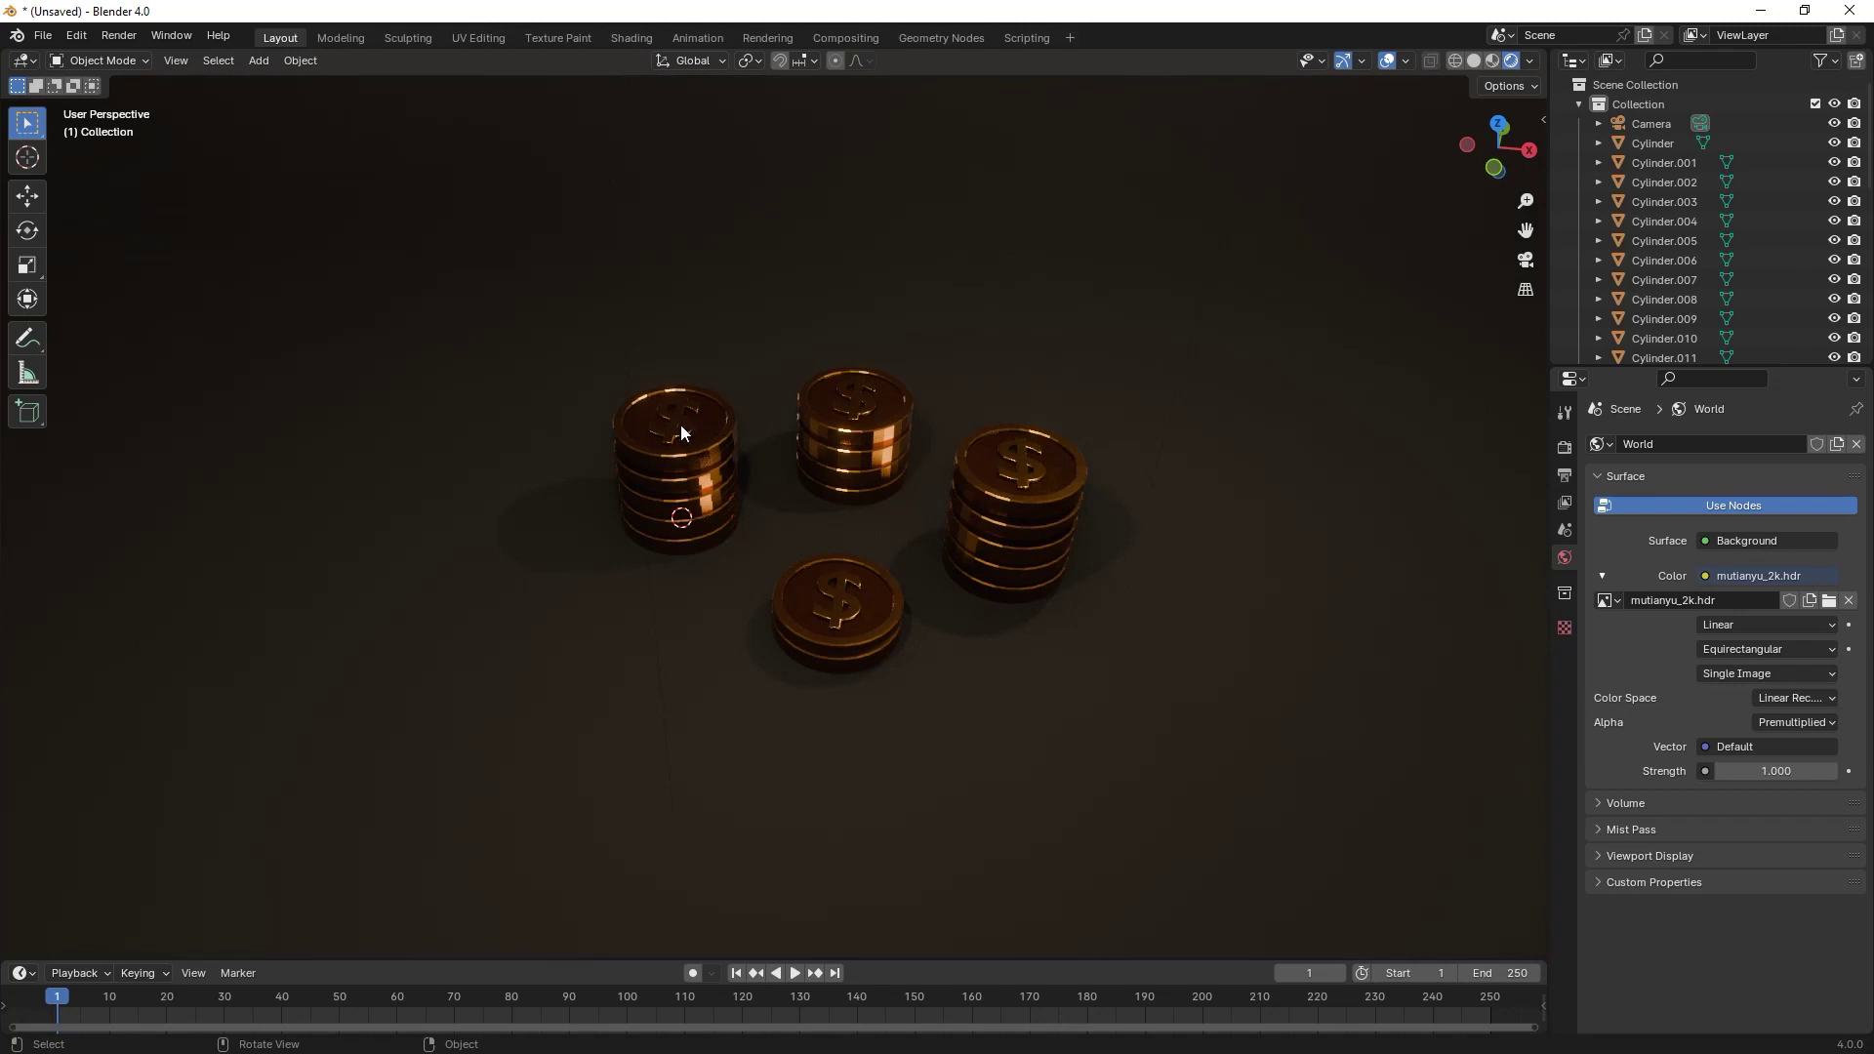
{"action": "left_click_drag", "start_coordinate": [682, 433], "coordinate": [711, 543]}
{"action": "key", "text": "shift+z"}
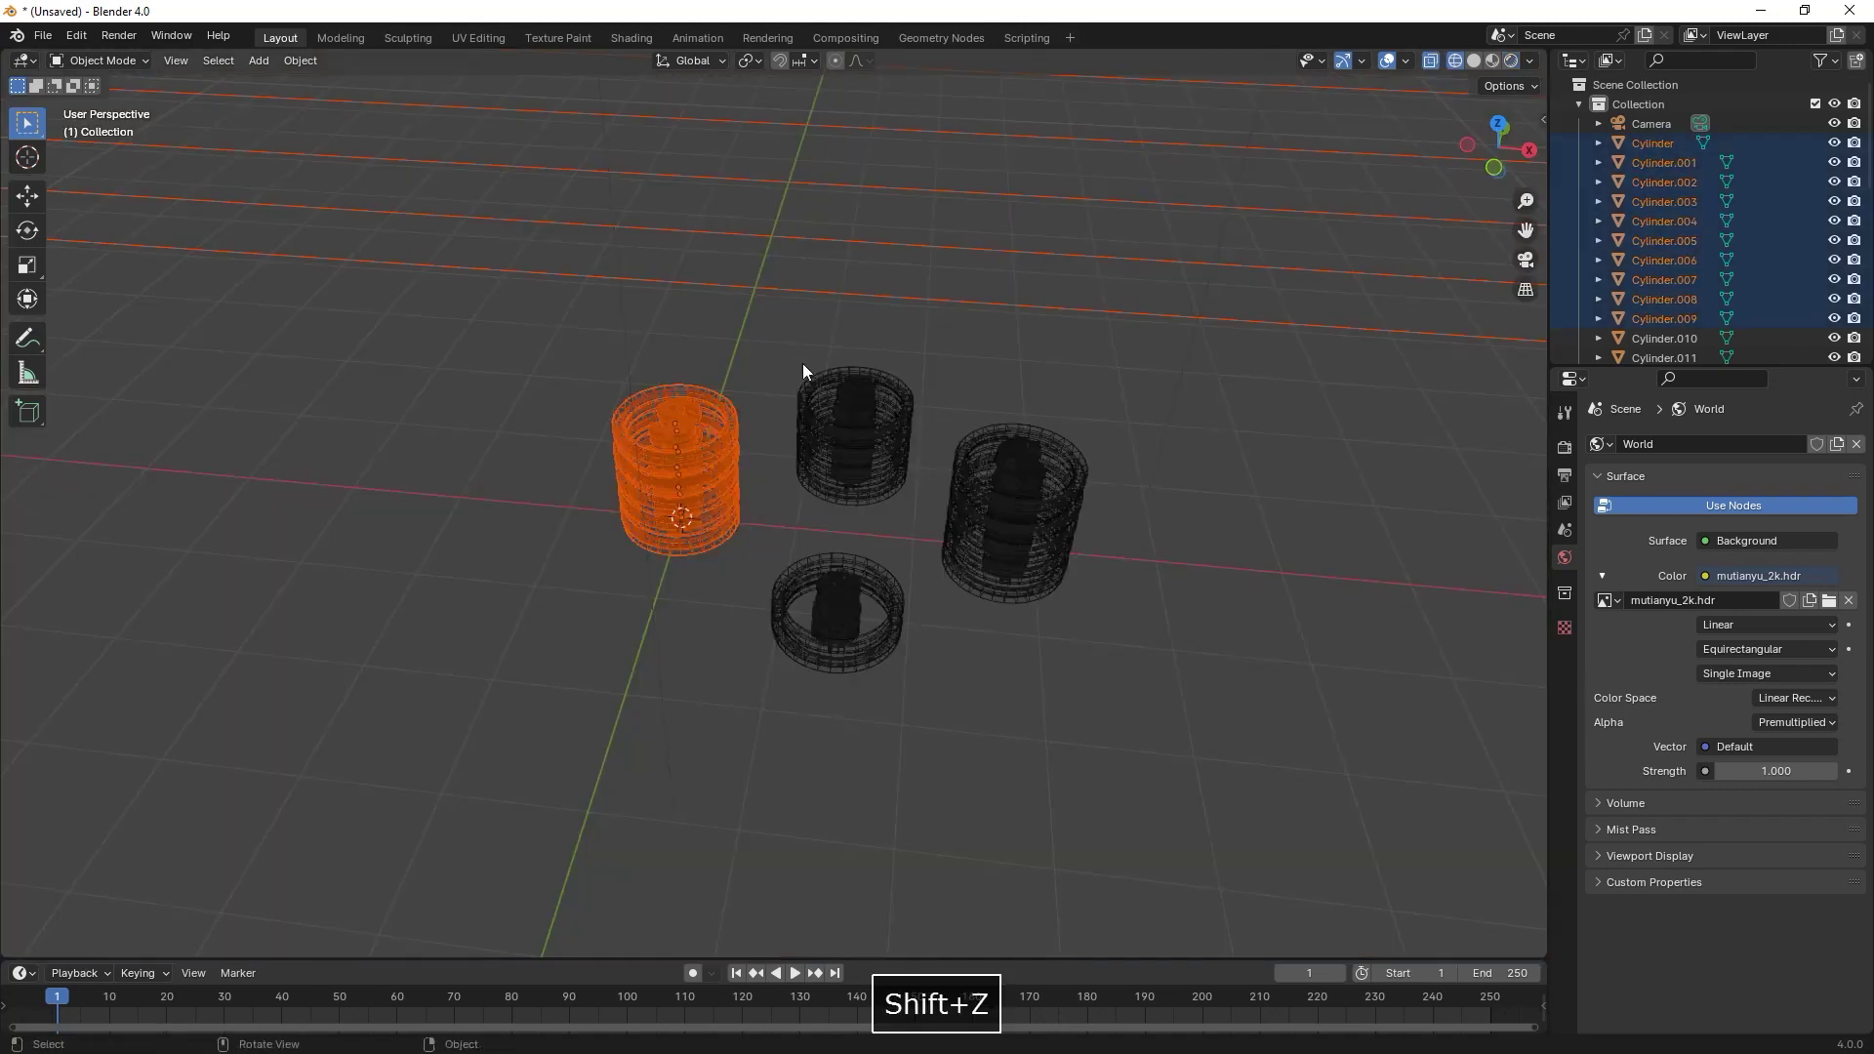
{"action": "key", "text": "shift+z"}
{"action": "key", "text": "g"}
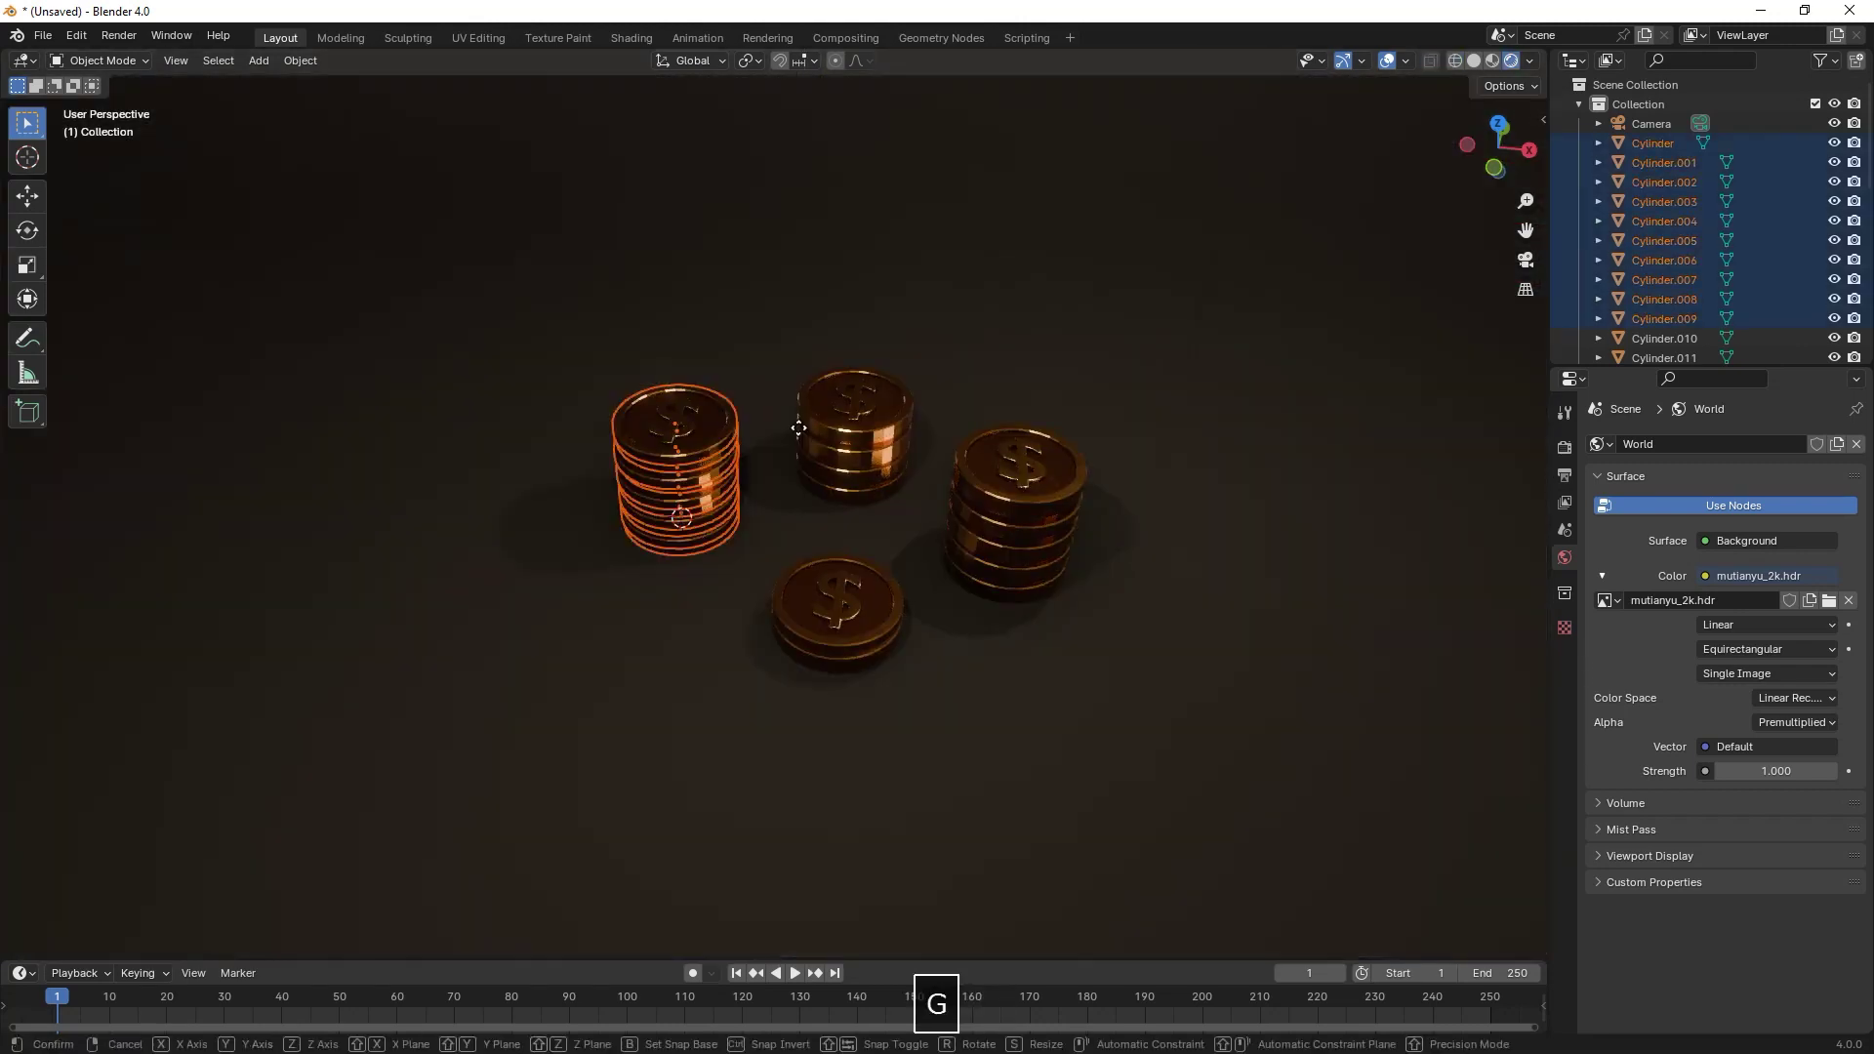
{"action": "key", "text": "shift+z"}
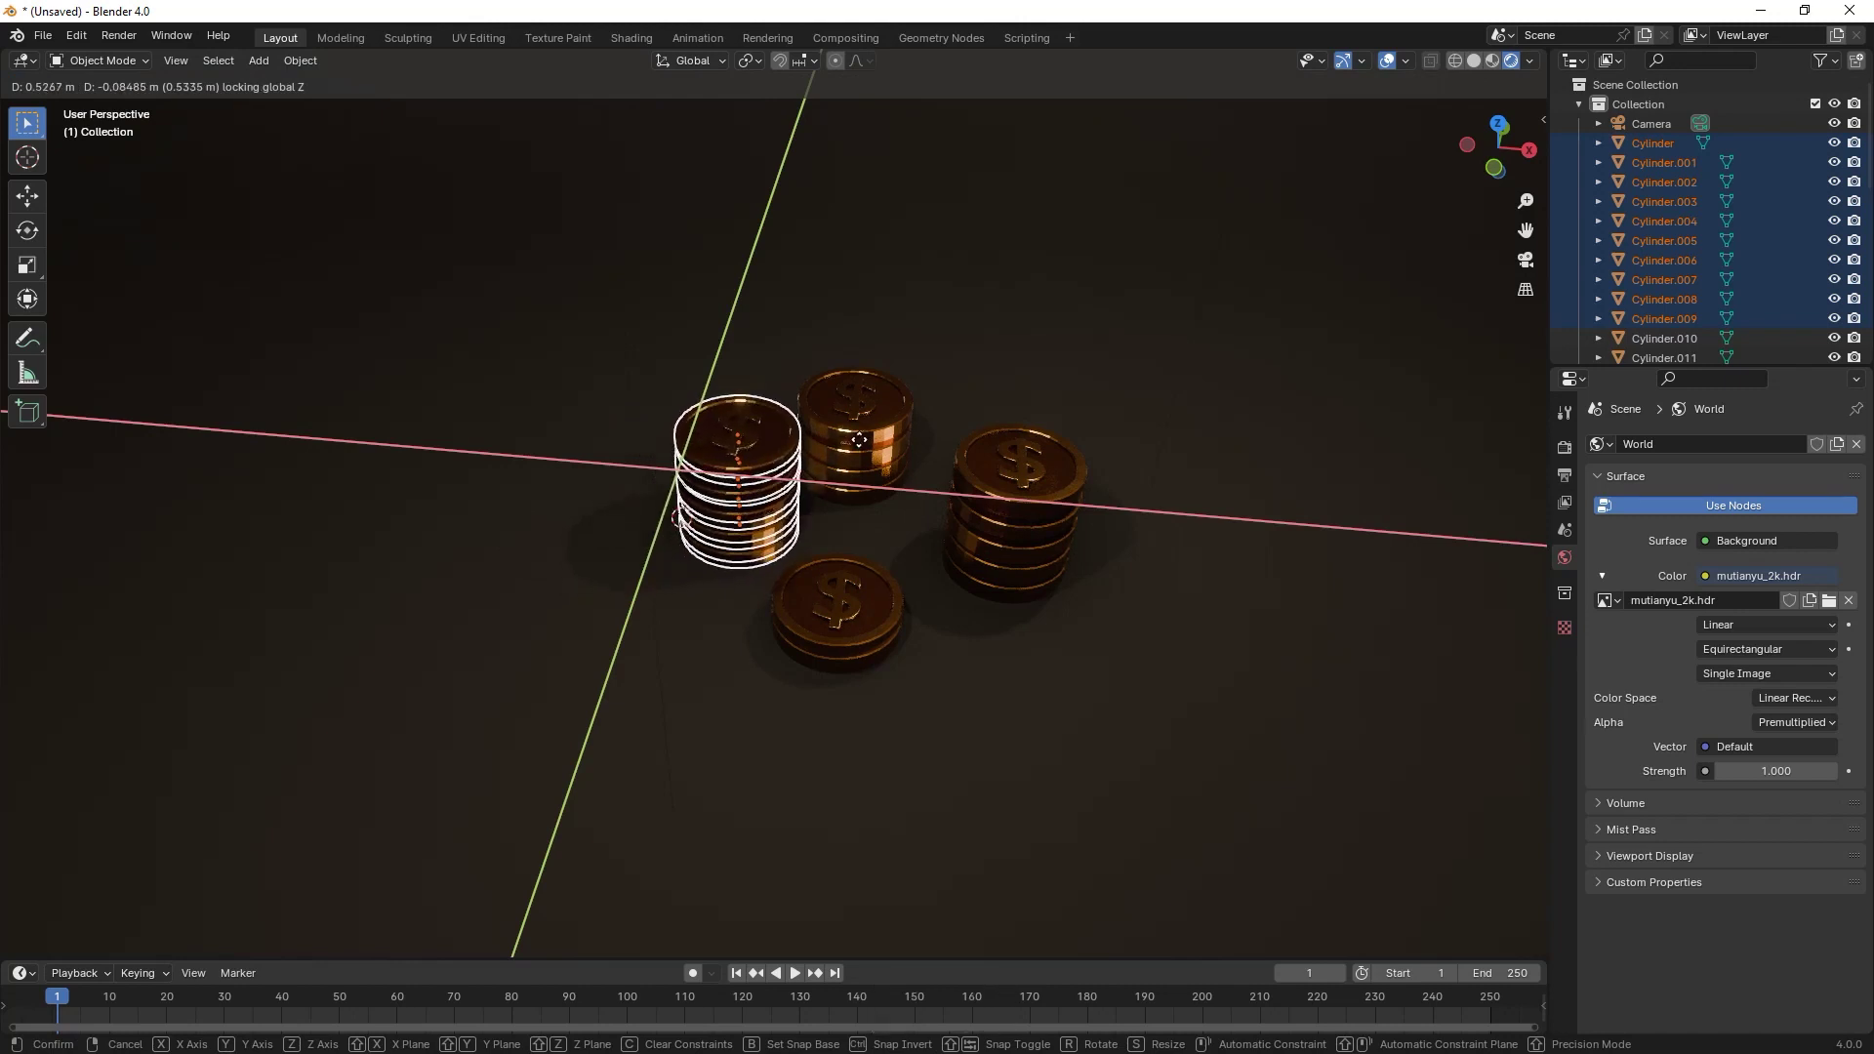
{"action": "left_click", "coordinate": [859, 441]}
- Slide the right coin stack along the floor toward the centre
{"action": "left_click_drag", "start_coordinate": [989, 475], "coordinate": [1009, 589]}
{"action": "key", "text": "b"}
{"action": "left_click_drag", "start_coordinate": [1220, 478], "coordinate": [1257, 576]}
{"action": "key", "text": "g"}
{"action": "key", "text": "shift+z"}
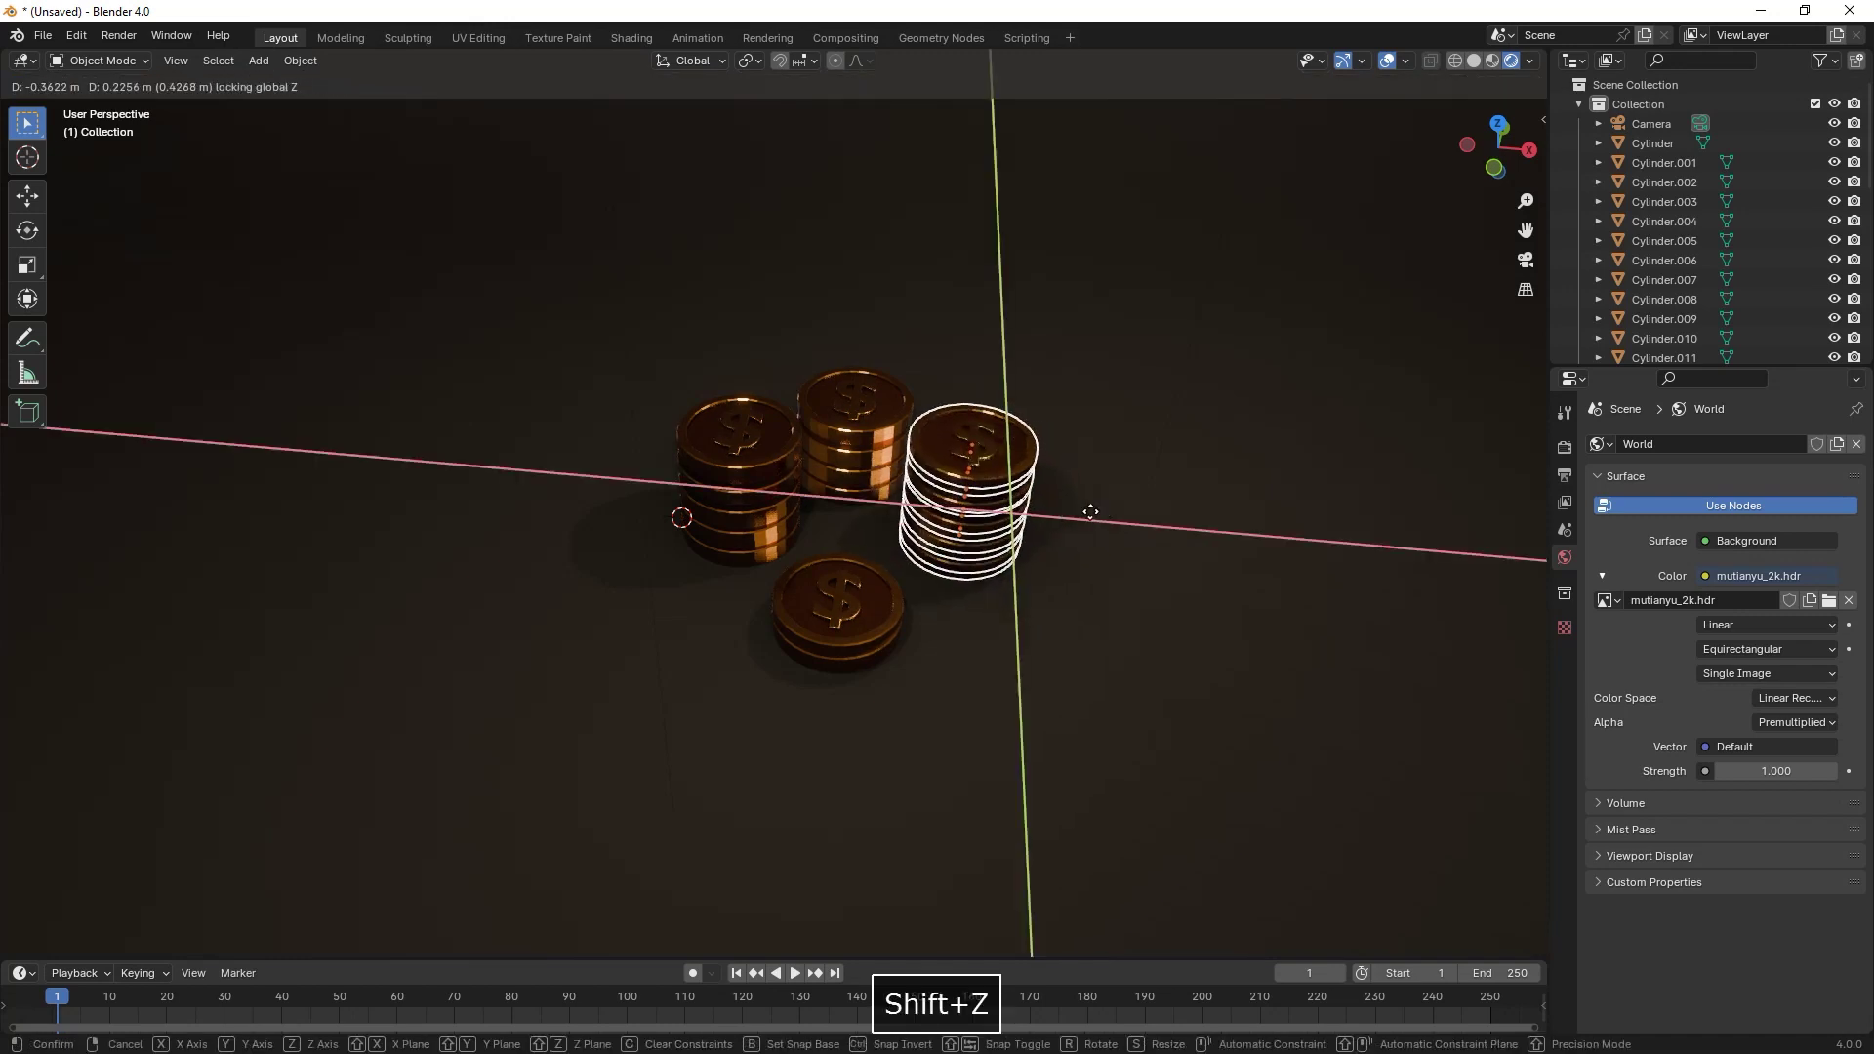
{"action": "left_click", "coordinate": [1091, 512]}
- Shift the front coin pile slightly to the right on the floor
{"action": "left_click", "coordinate": [893, 578]}
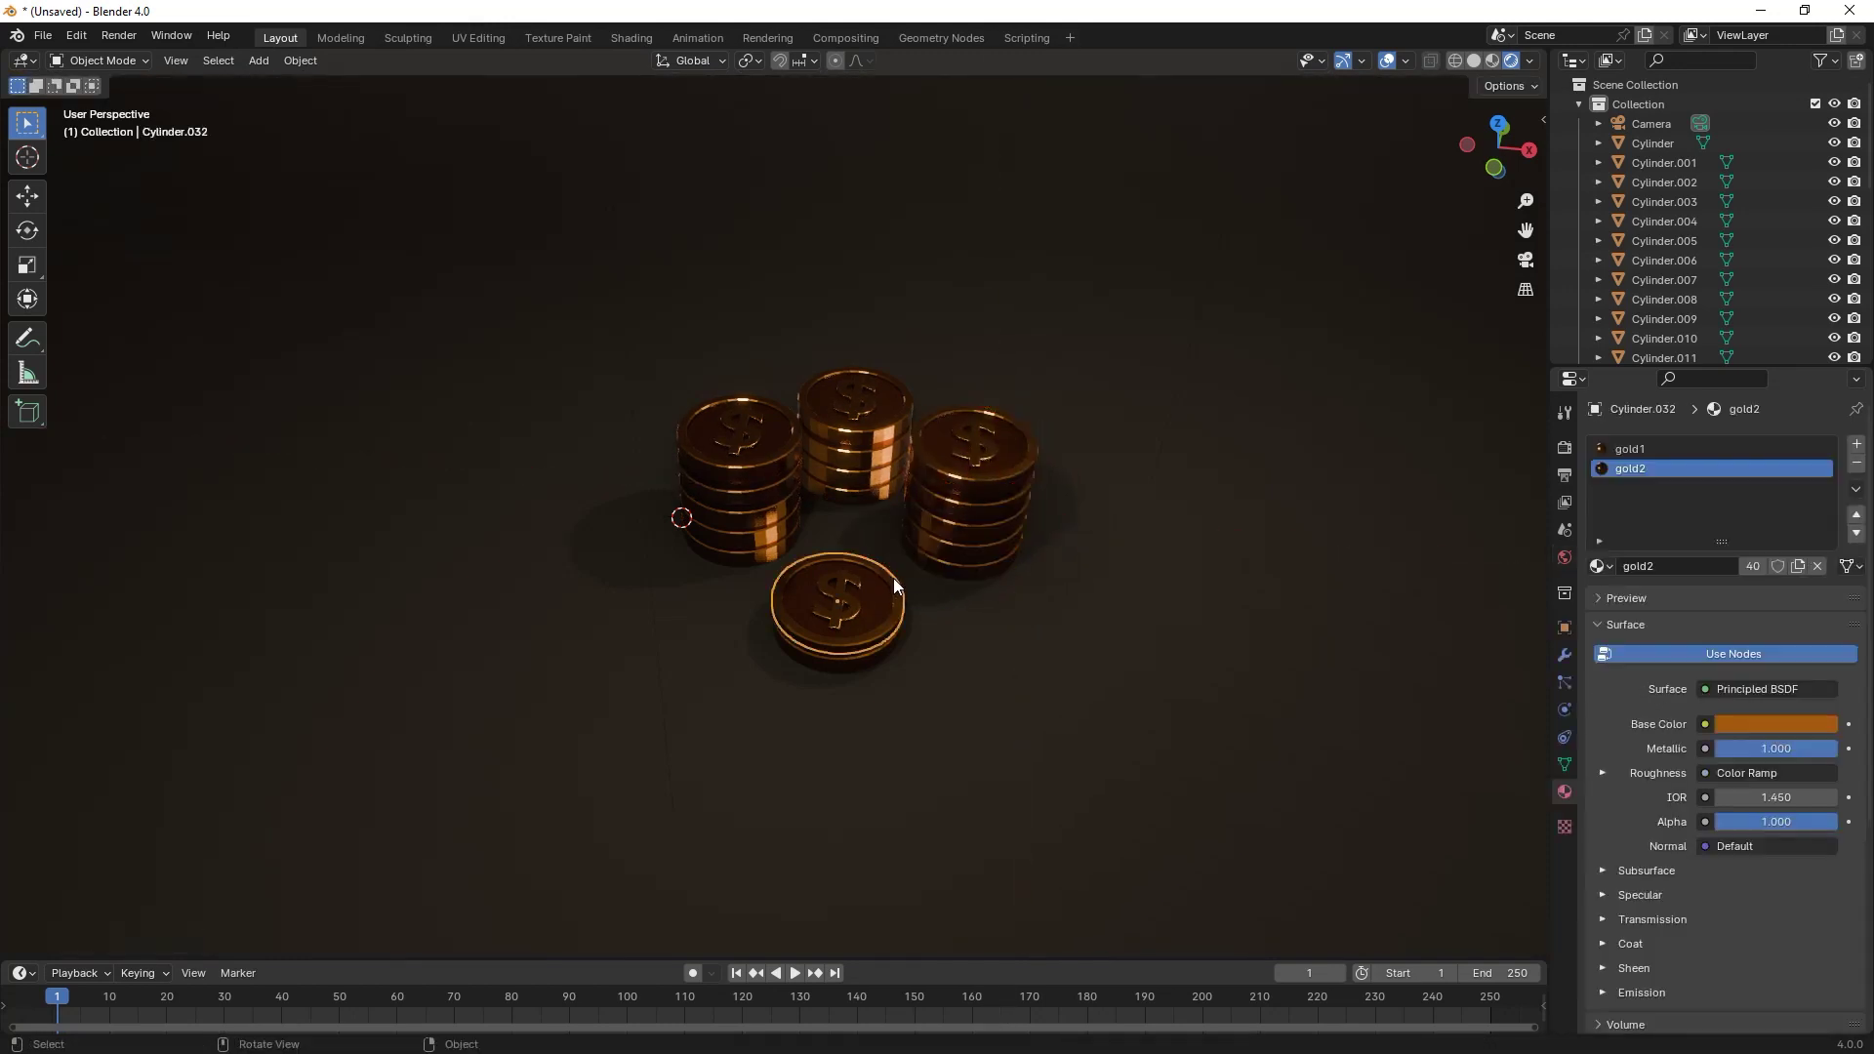
{"action": "key", "text": "g"}
{"action": "key", "text": "shift+z"}
{"action": "left_click", "coordinate": [906, 576]}
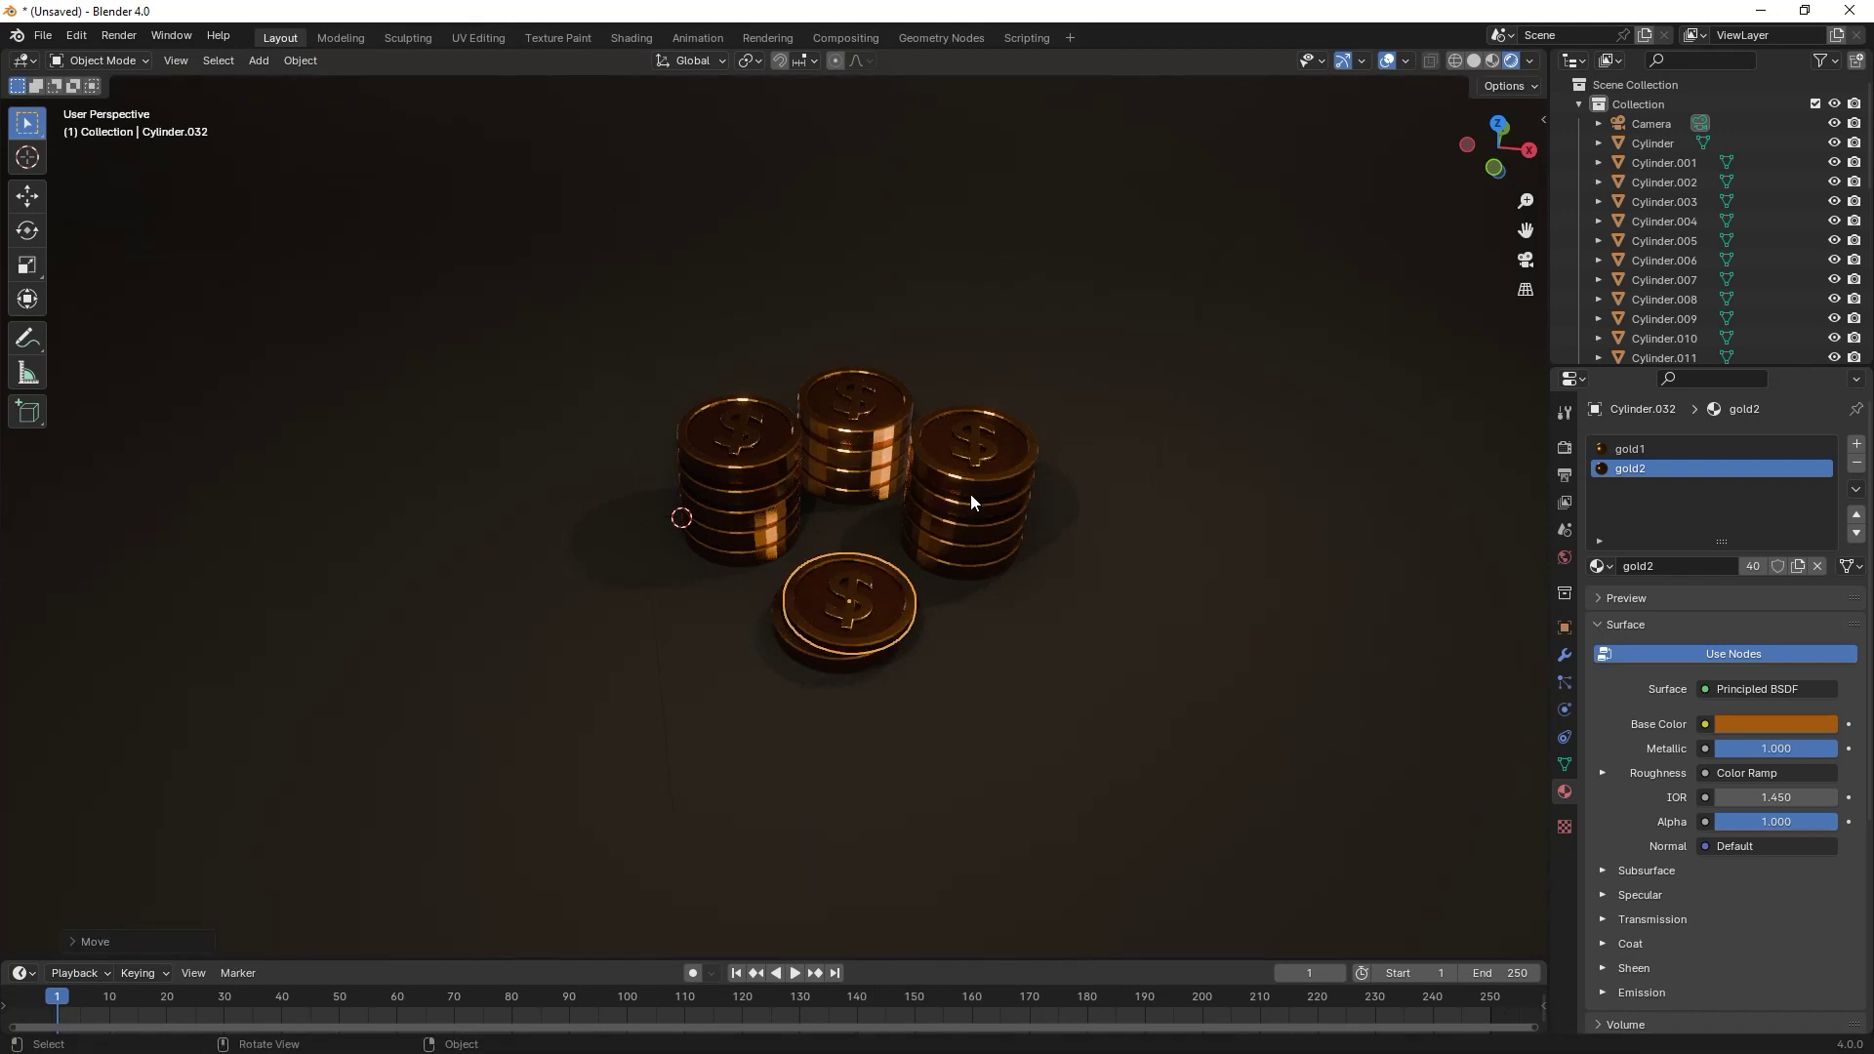
- Offset the top coins of the right and middle stacks slightly off-centre, then deselect all
{"action": "left_click", "coordinate": [991, 474]}
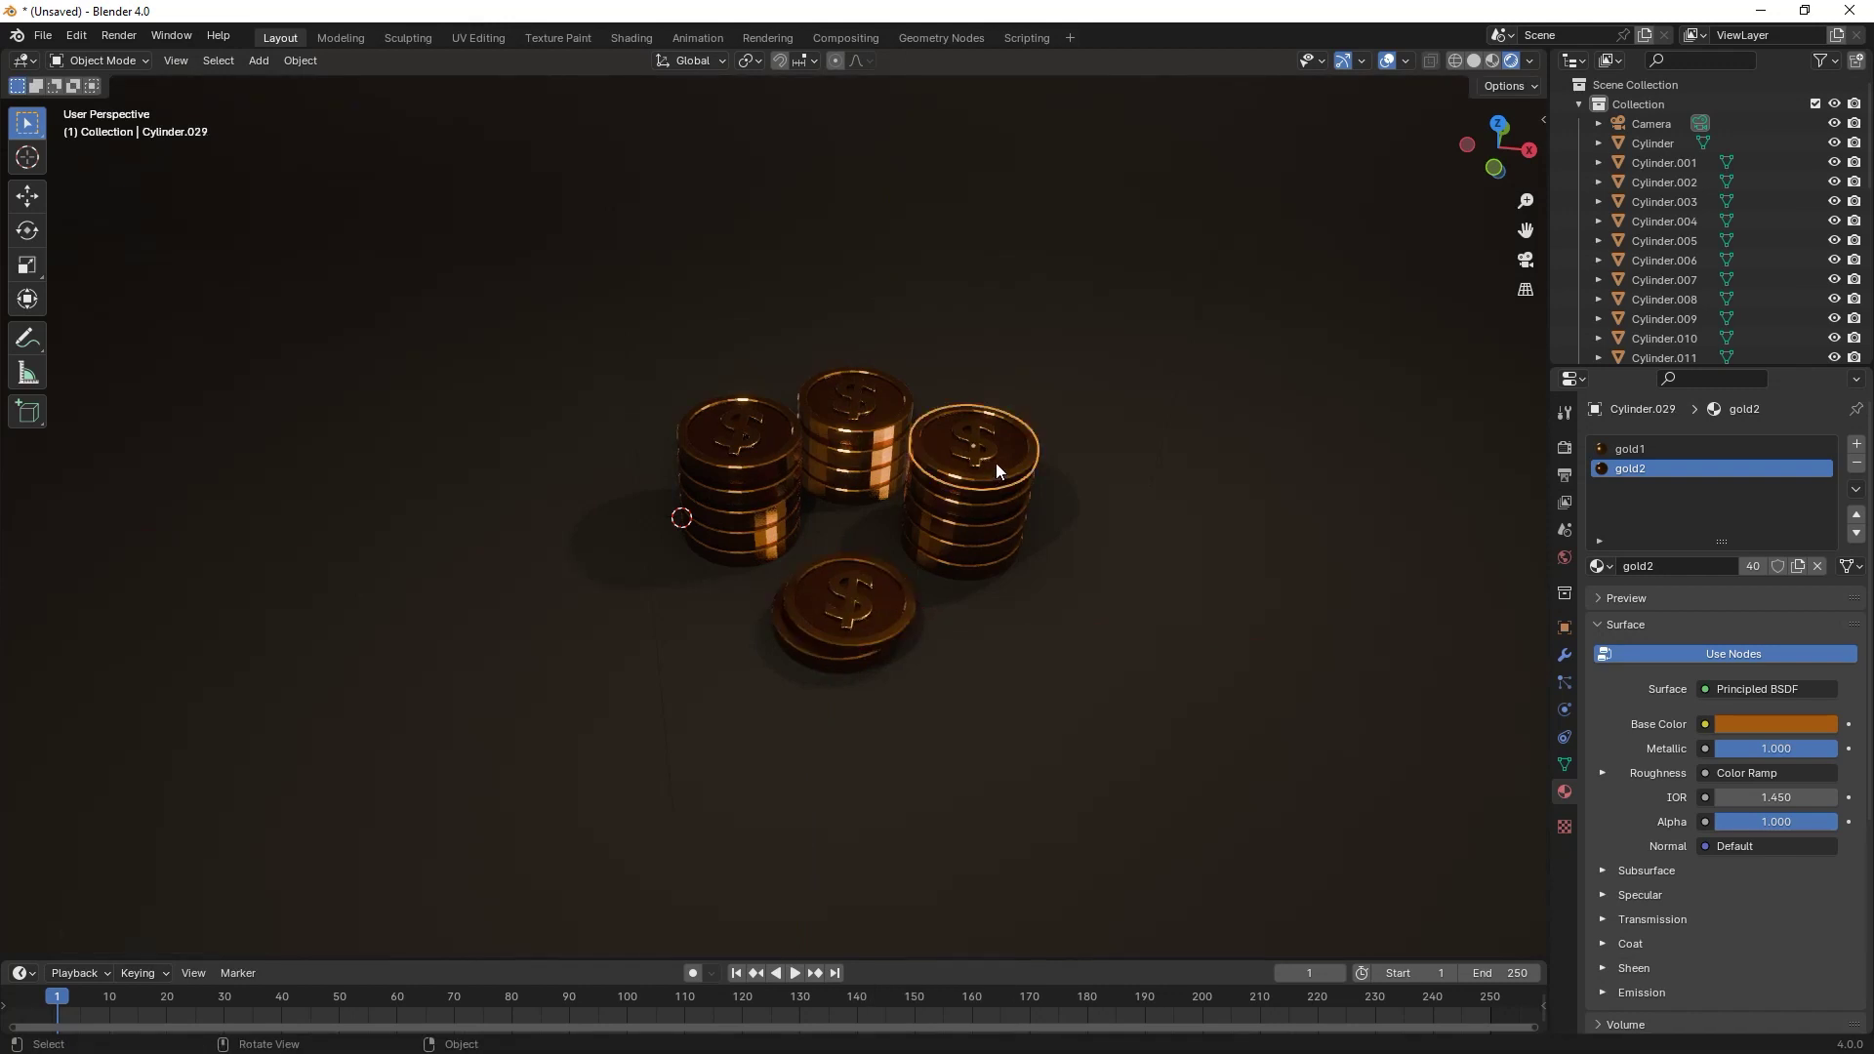
{"action": "key", "text": "g"}
{"action": "key", "text": "shift+z"}
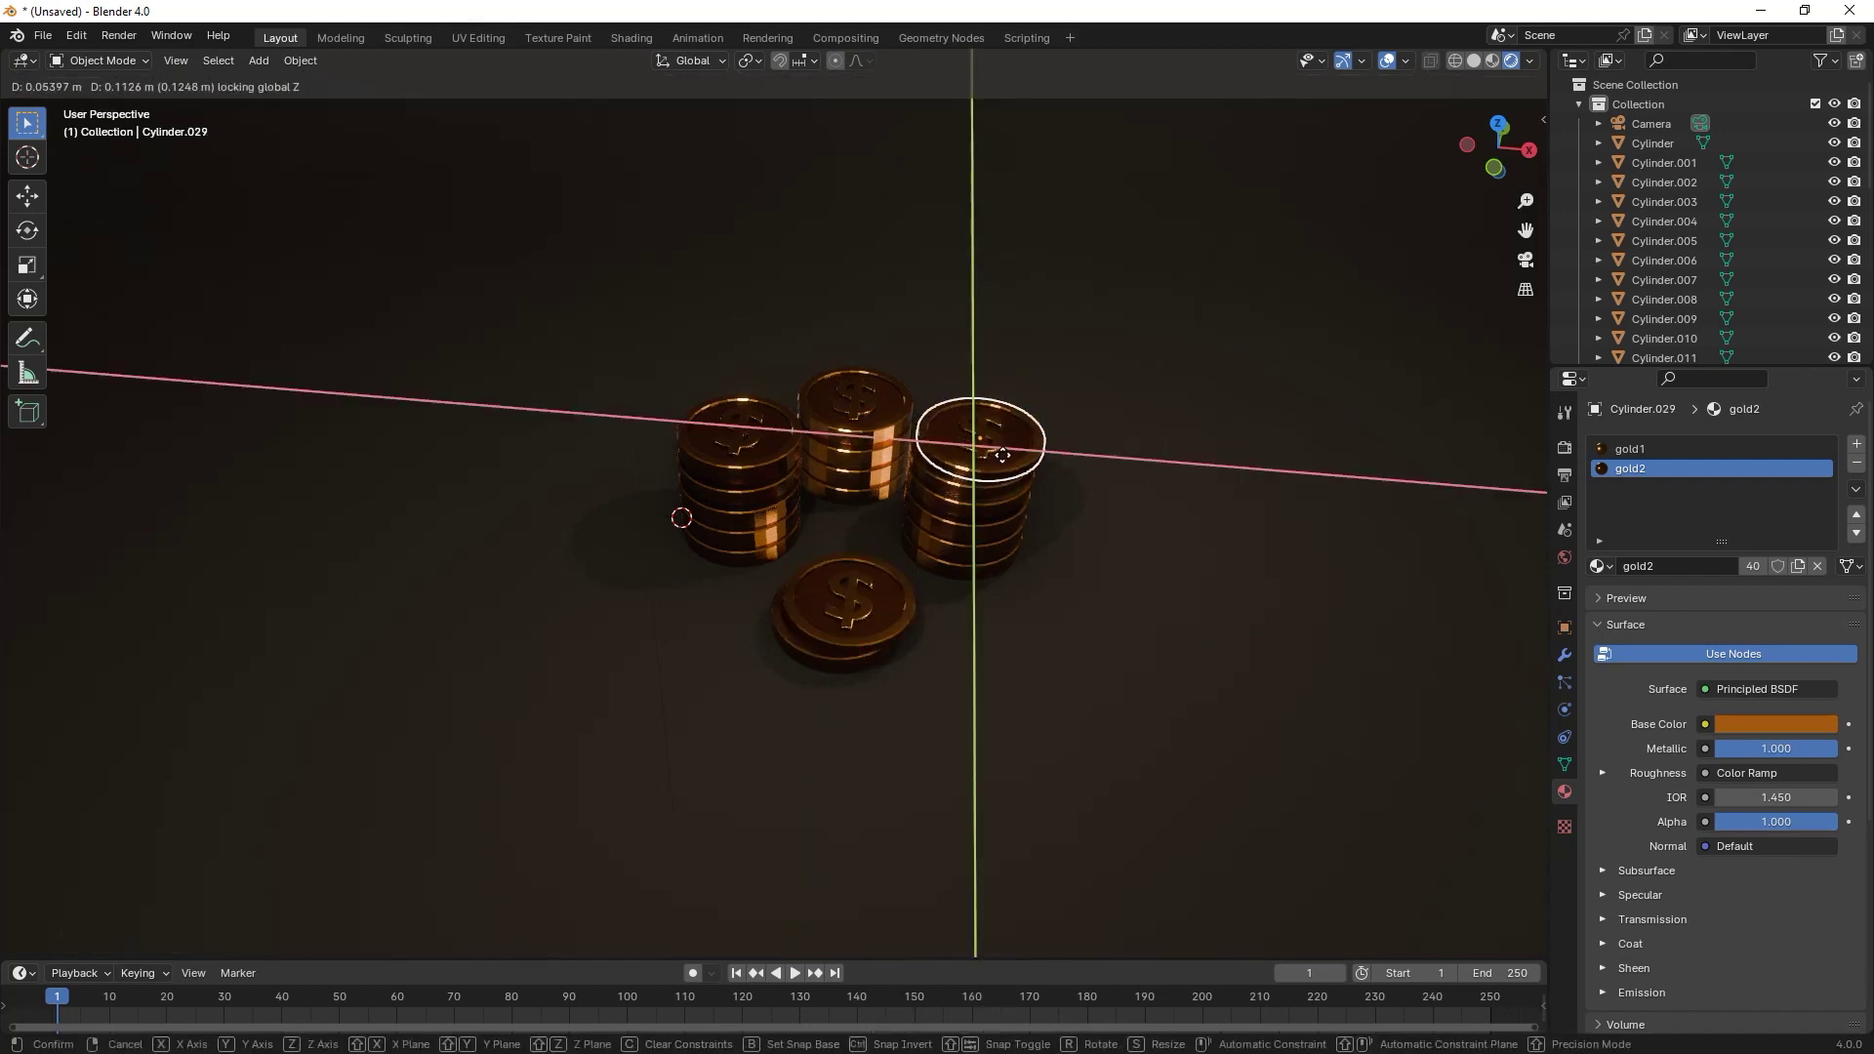
{"action": "left_click", "coordinate": [1003, 456]}
{"action": "left_click", "coordinate": [869, 459]}
{"action": "key", "text": "g"}
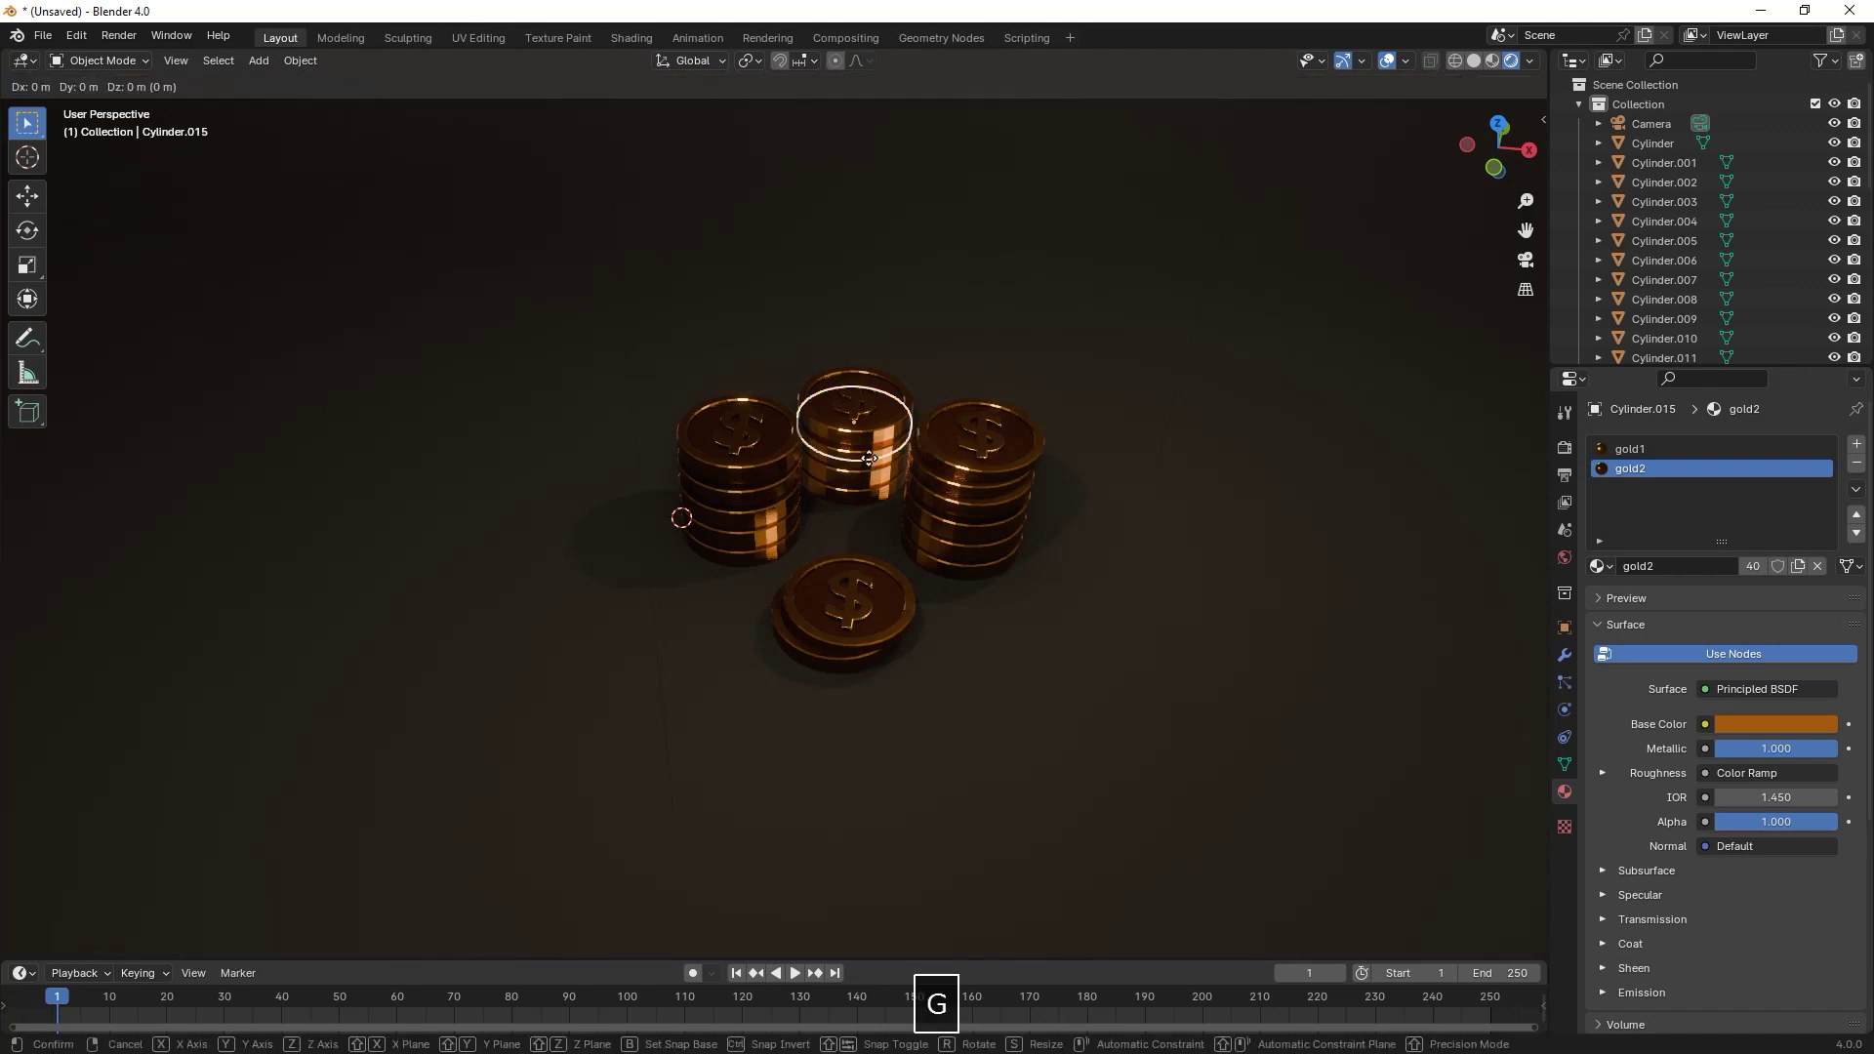
{"action": "key", "text": "shift+z"}
{"action": "left_click", "coordinate": [879, 461]}
{"action": "key", "text": "alt+a"}
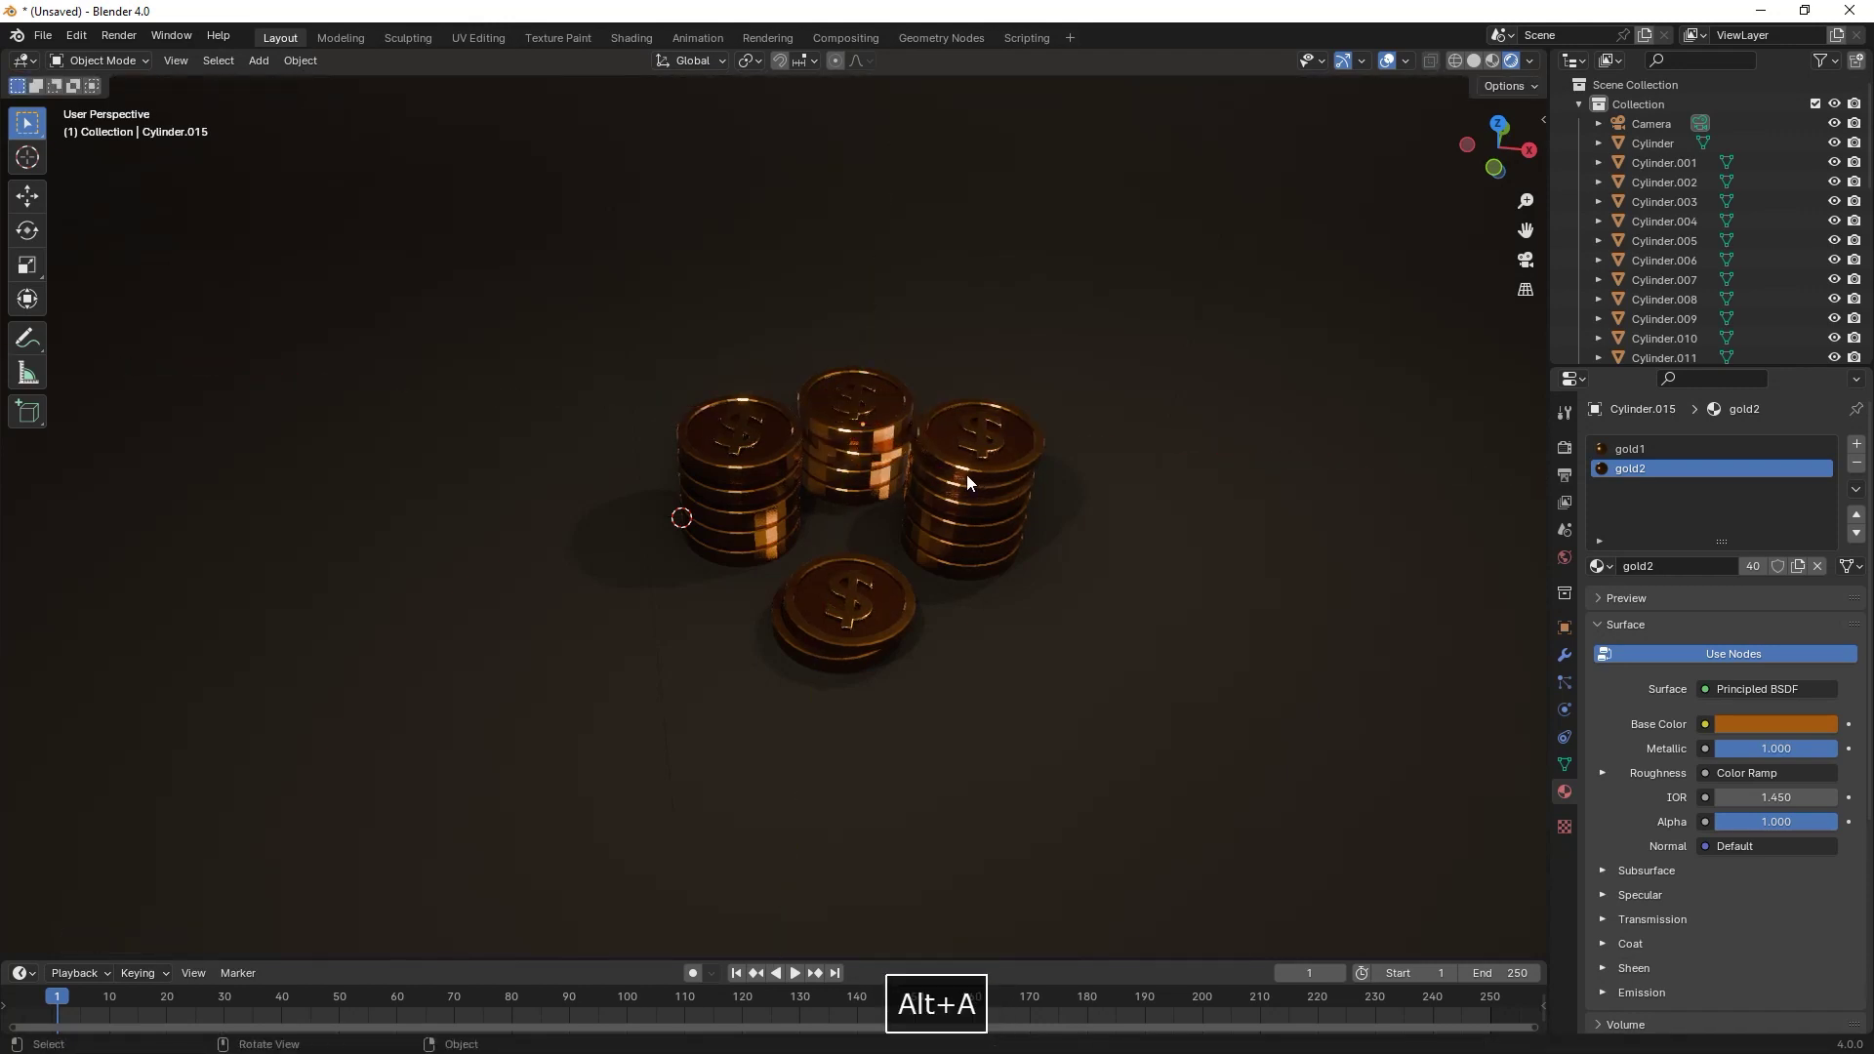
{"action": "scroll", "coordinate": [921, 477], "scroll_direction": "down", "scroll_amount": 4}
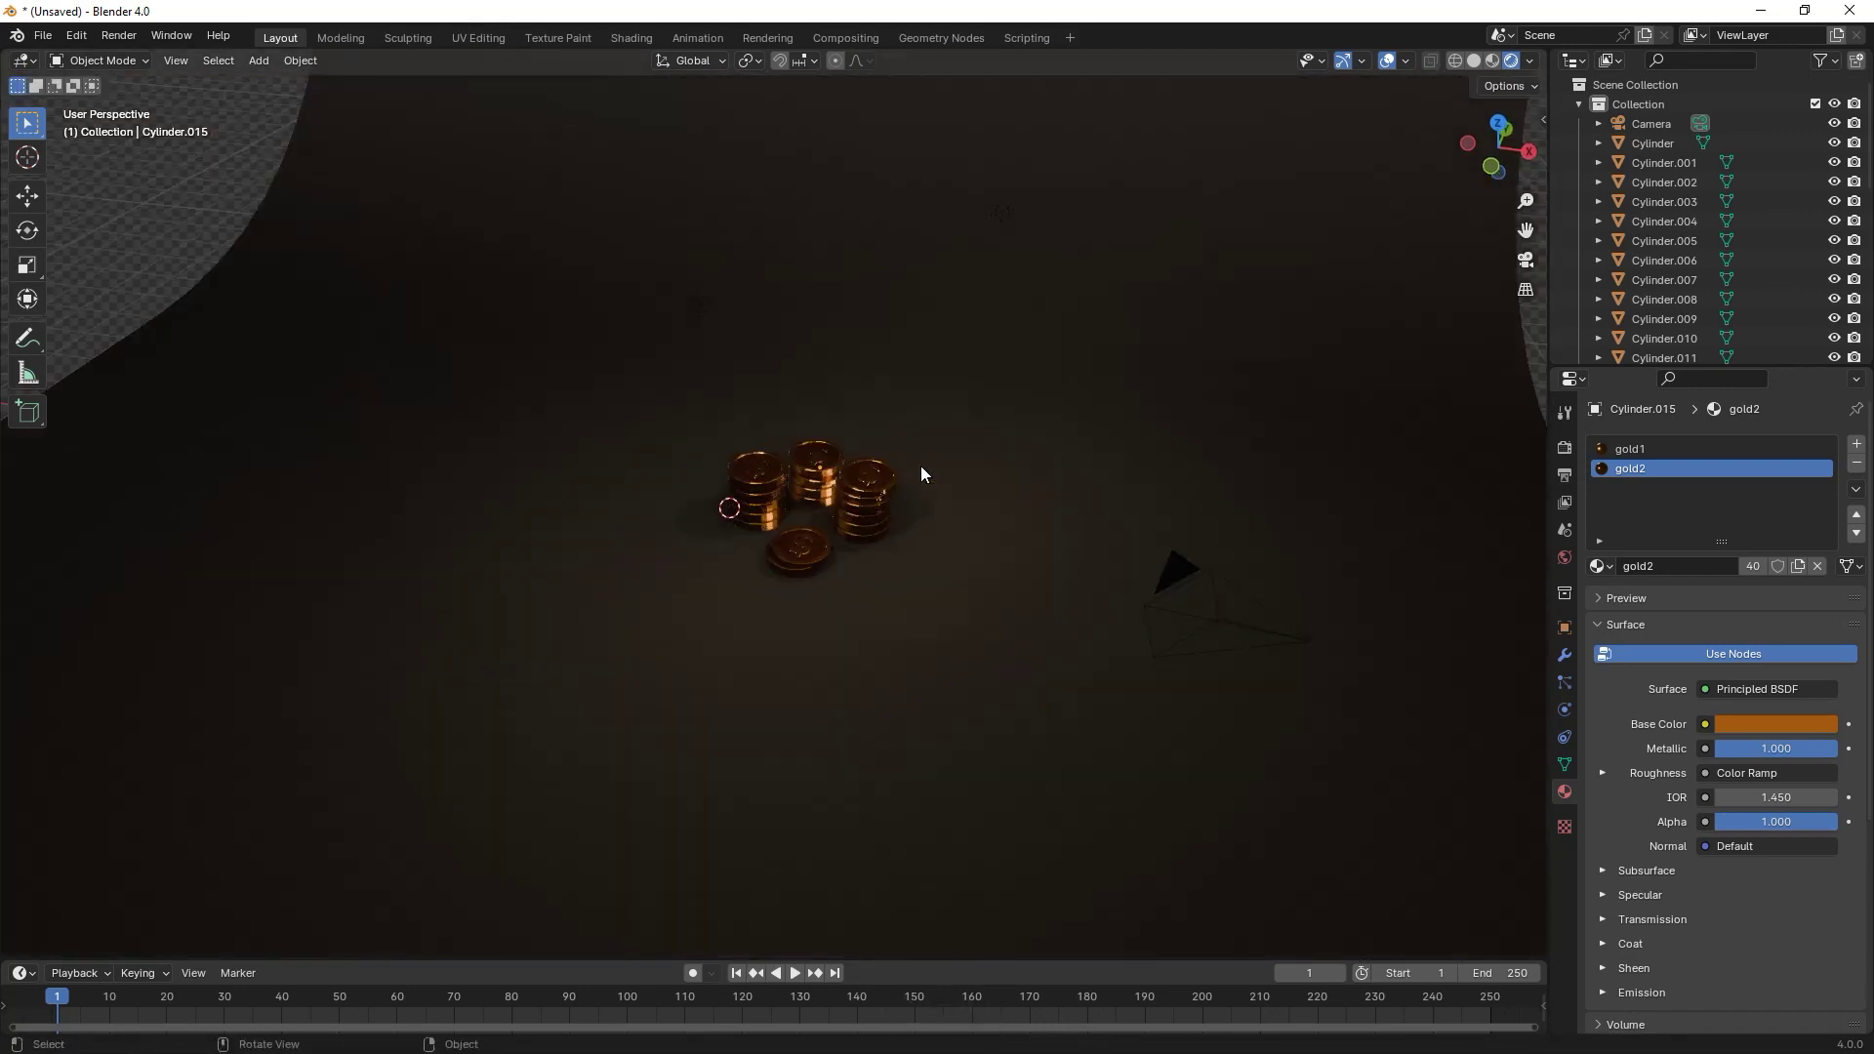
- Lower the point light above the coins and reposition it horizontally
{"action": "left_click", "coordinate": [705, 319]}
{"action": "key", "text": "g"}
{"action": "key", "text": "z"}
{"action": "left_click", "coordinate": [753, 413]}
{"action": "key", "text": "g"}
{"action": "key", "text": "shift+z"}
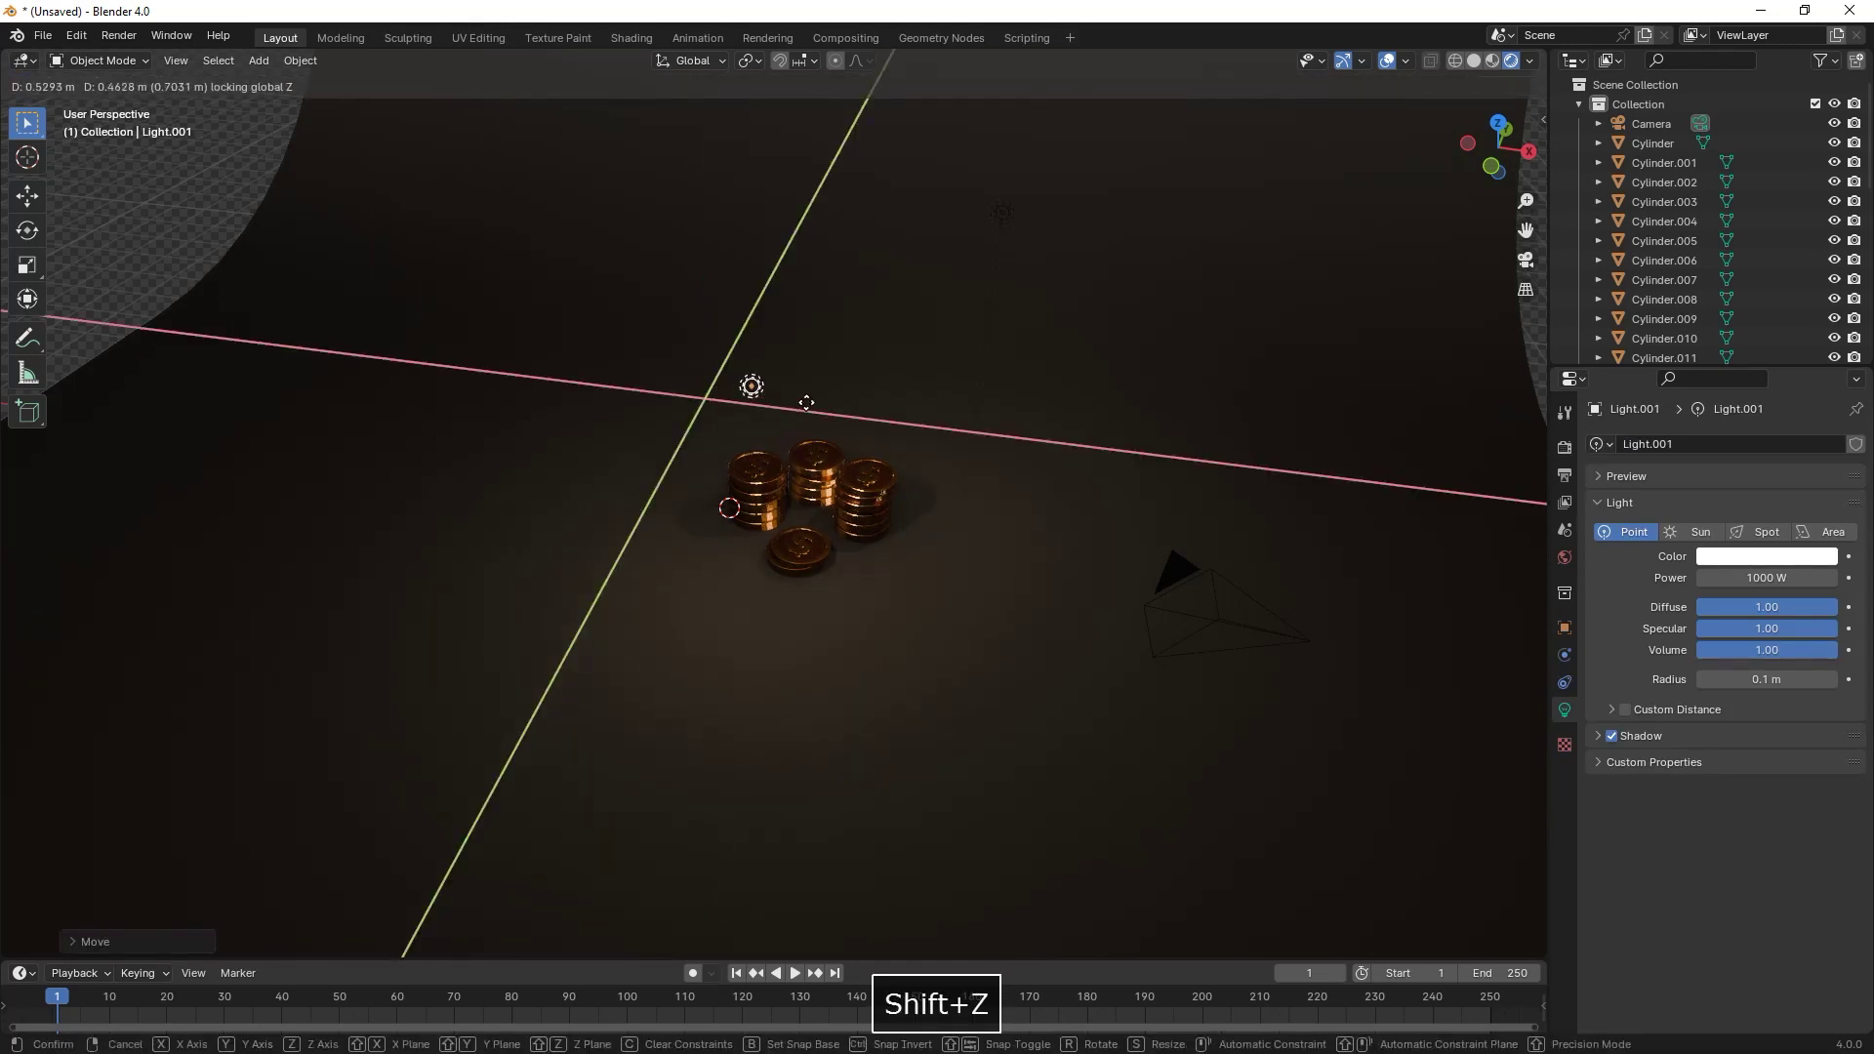
{"action": "left_click", "coordinate": [807, 402]}
- Move the other point light above the coins using the top view
{"action": "left_click", "coordinate": [997, 216]}
{"action": "key", "text": "KP_7"}
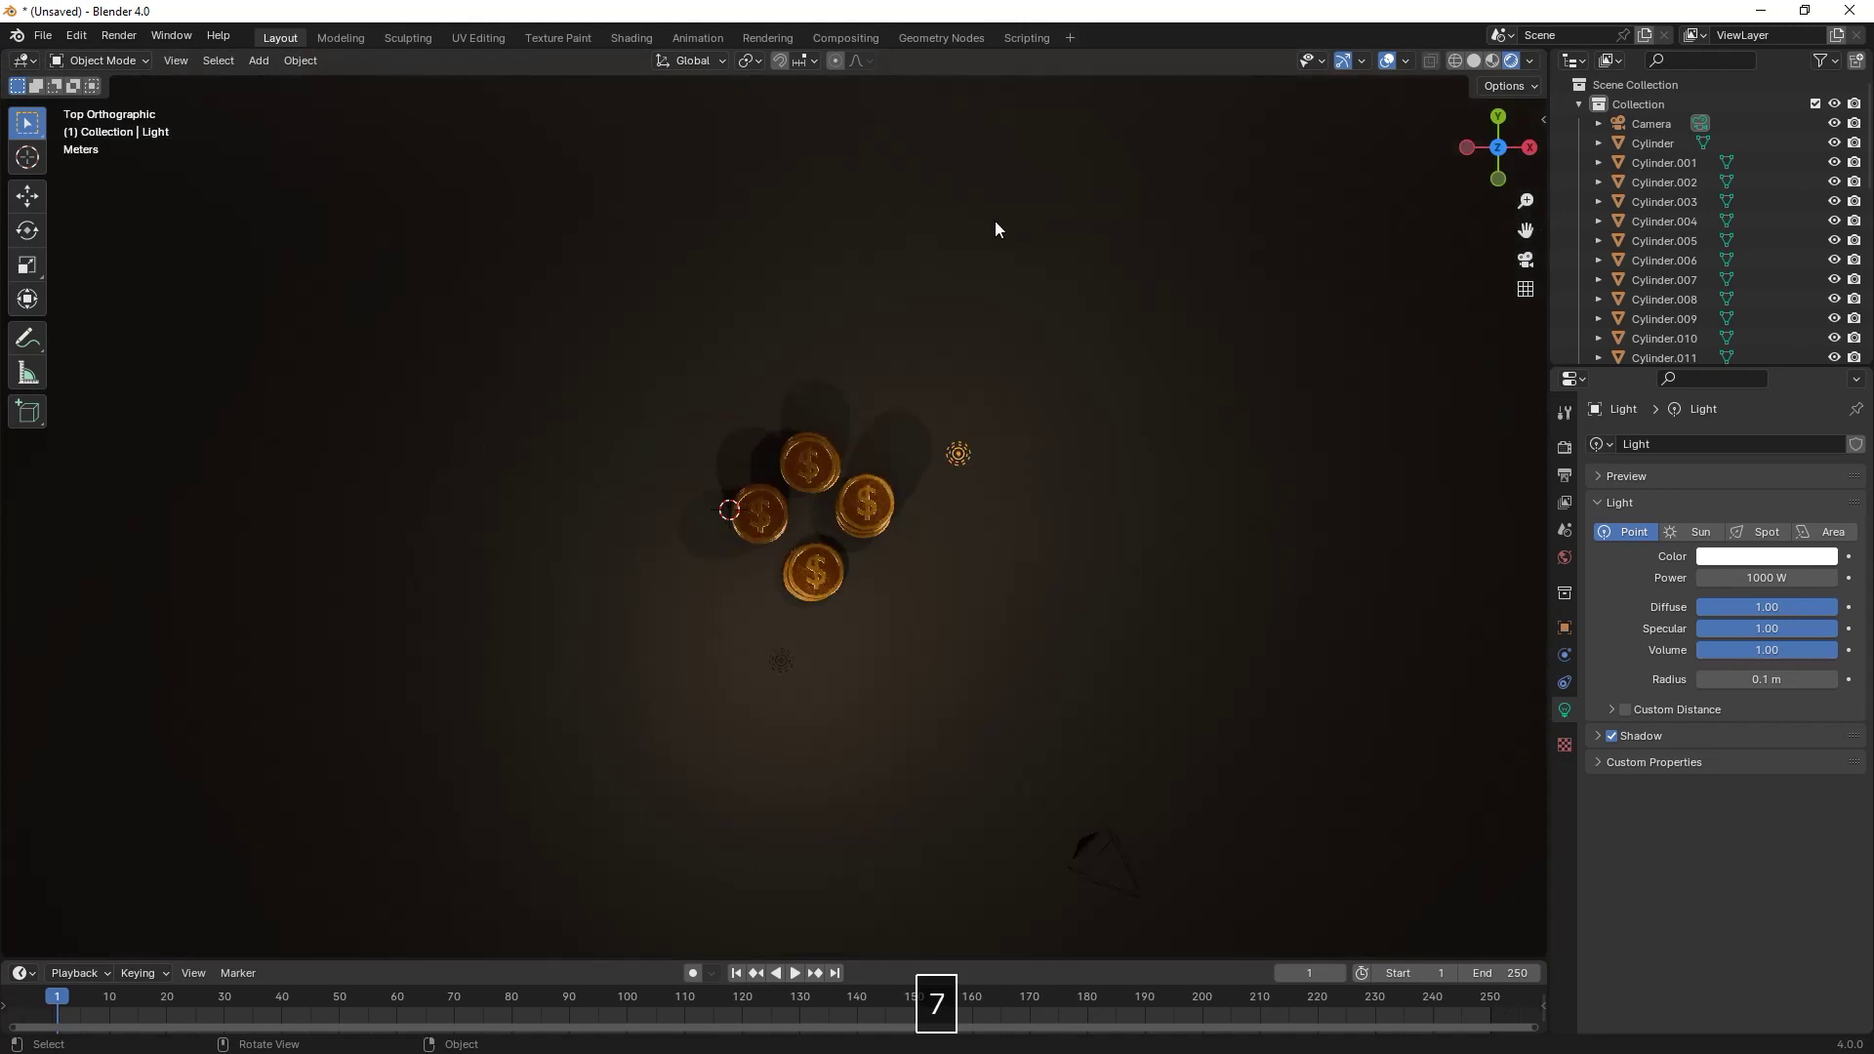
{"action": "key", "text": "g"}
{"action": "left_click", "coordinate": [976, 312]}
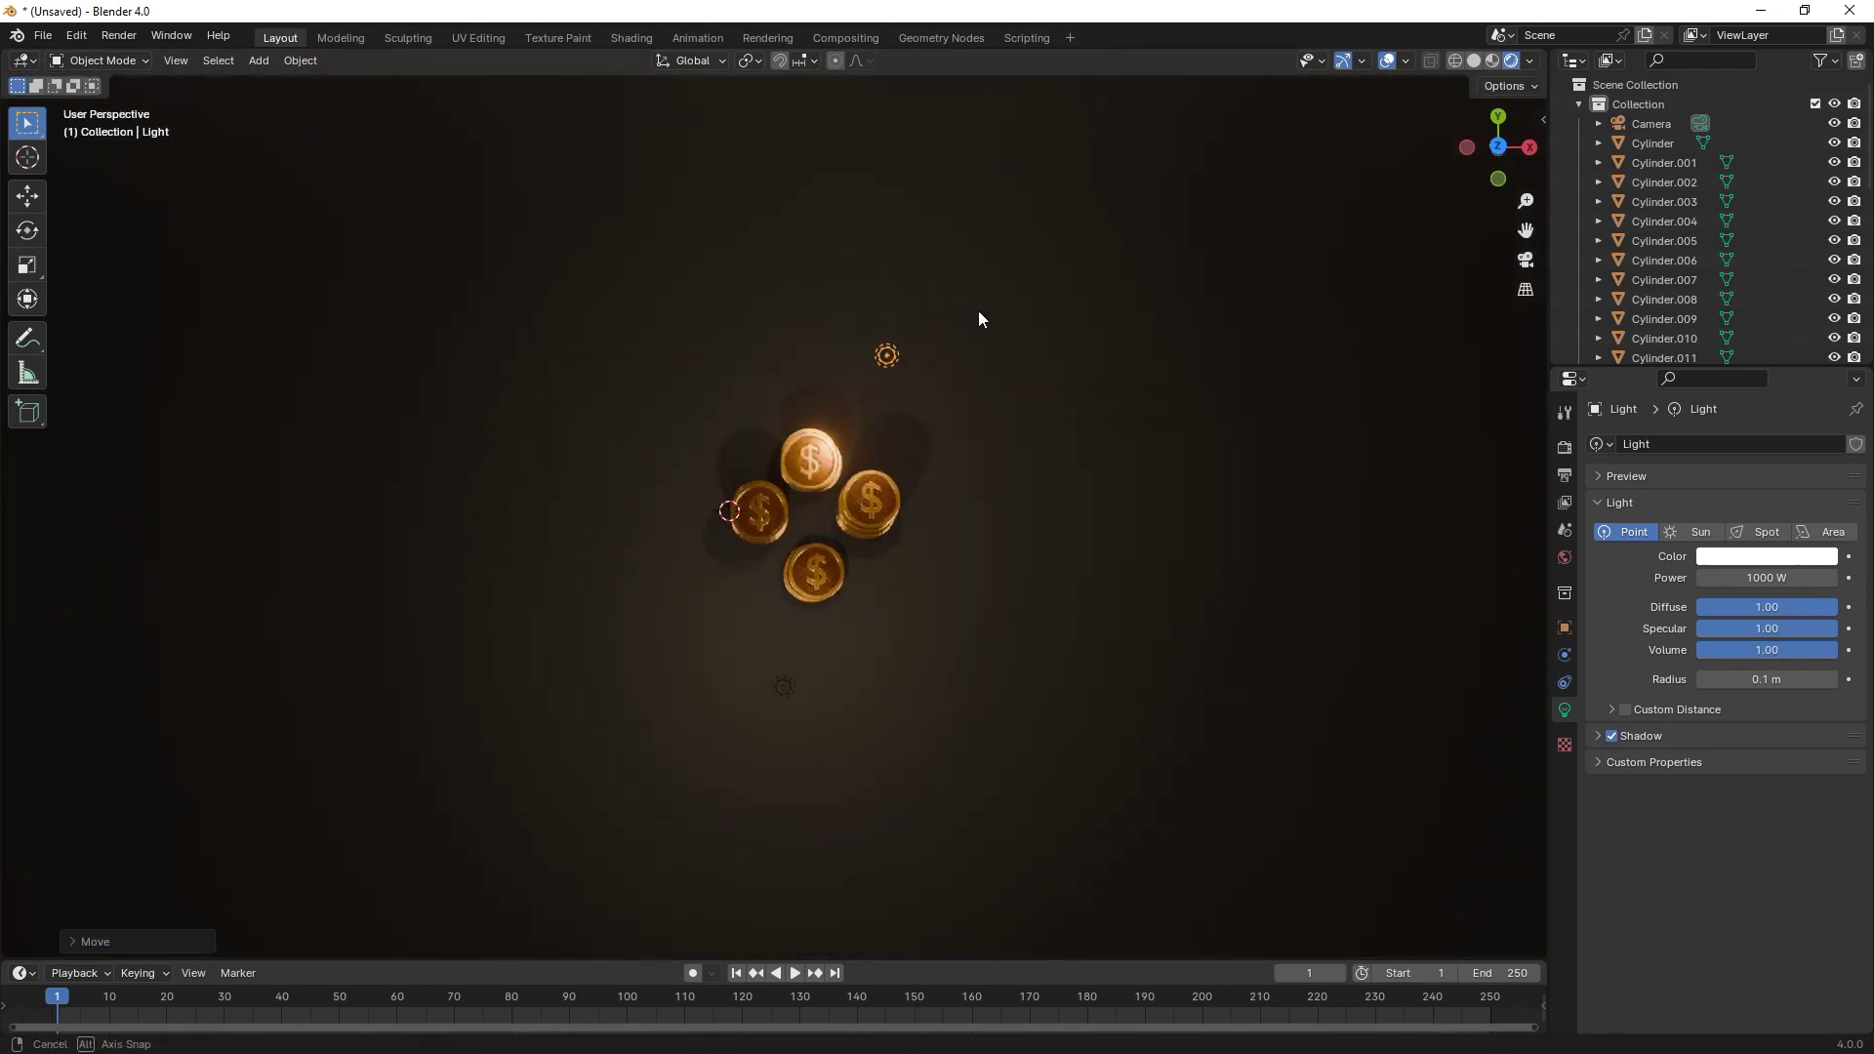
{"action": "middle_click_drag", "start_coordinate": [978, 310], "coordinate": [962, 239]}
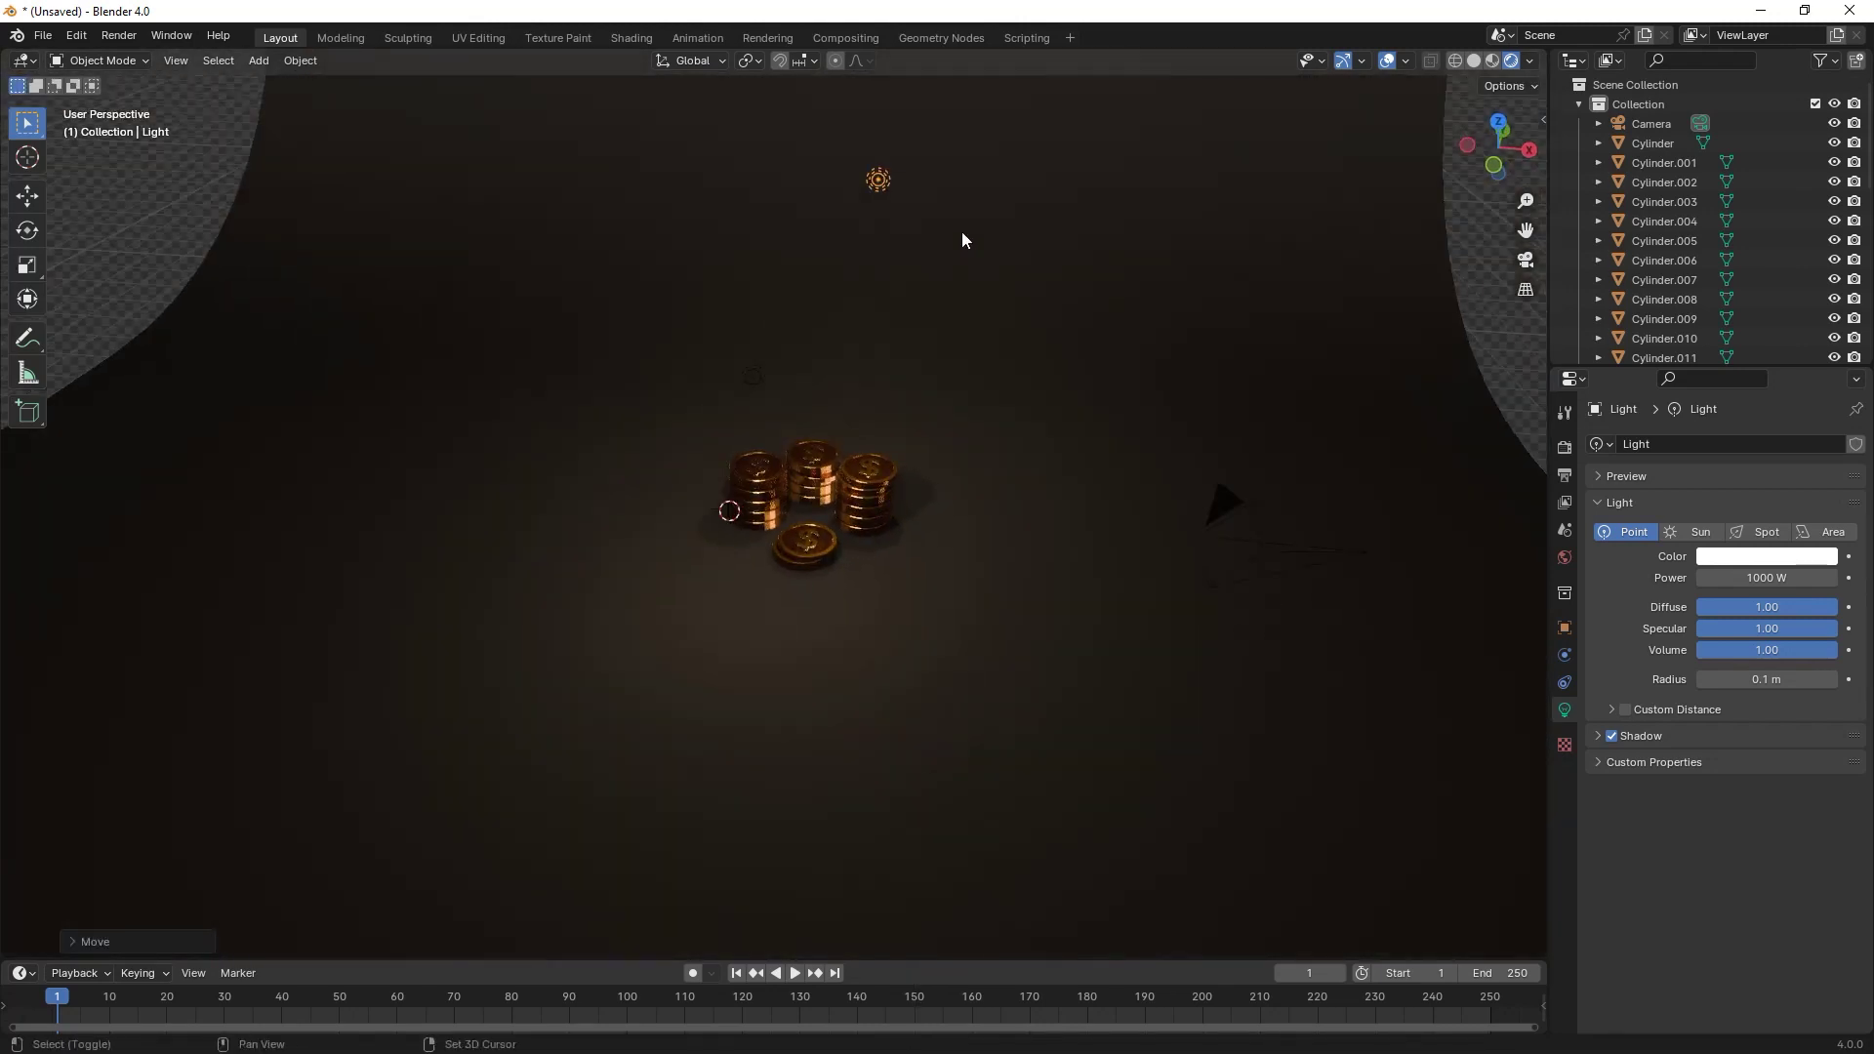
- Duplicate that light at the same height and place the copy beside the coins
{"action": "key", "text": "shift+d"}
{"action": "key", "text": "shift+z"}
{"action": "left_click", "coordinate": [948, 423]}
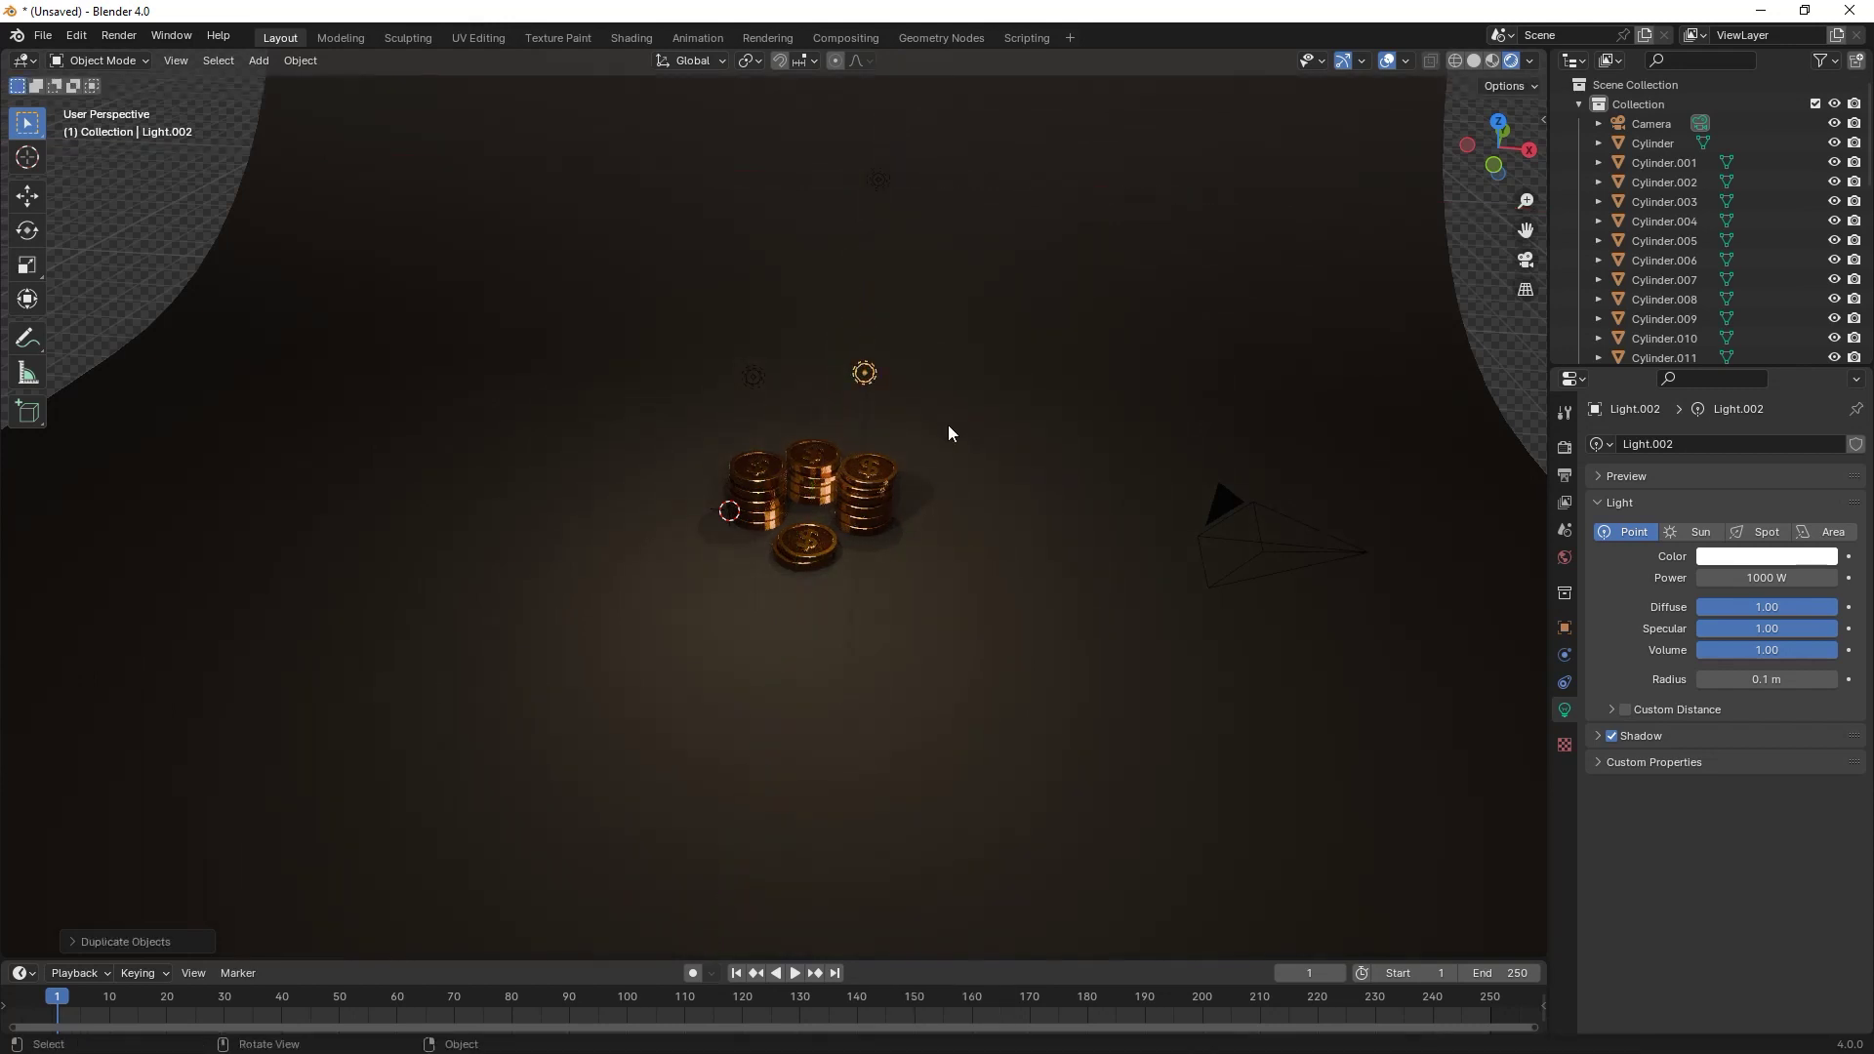
{"action": "middle_click_drag", "start_coordinate": [946, 424], "coordinate": [933, 435]}
{"action": "scroll", "coordinate": [937, 438], "scroll_direction": "up", "scroll_amount": 3}
{"action": "scroll", "coordinate": [933, 435], "scroll_direction": "up", "scroll_amount": 1}
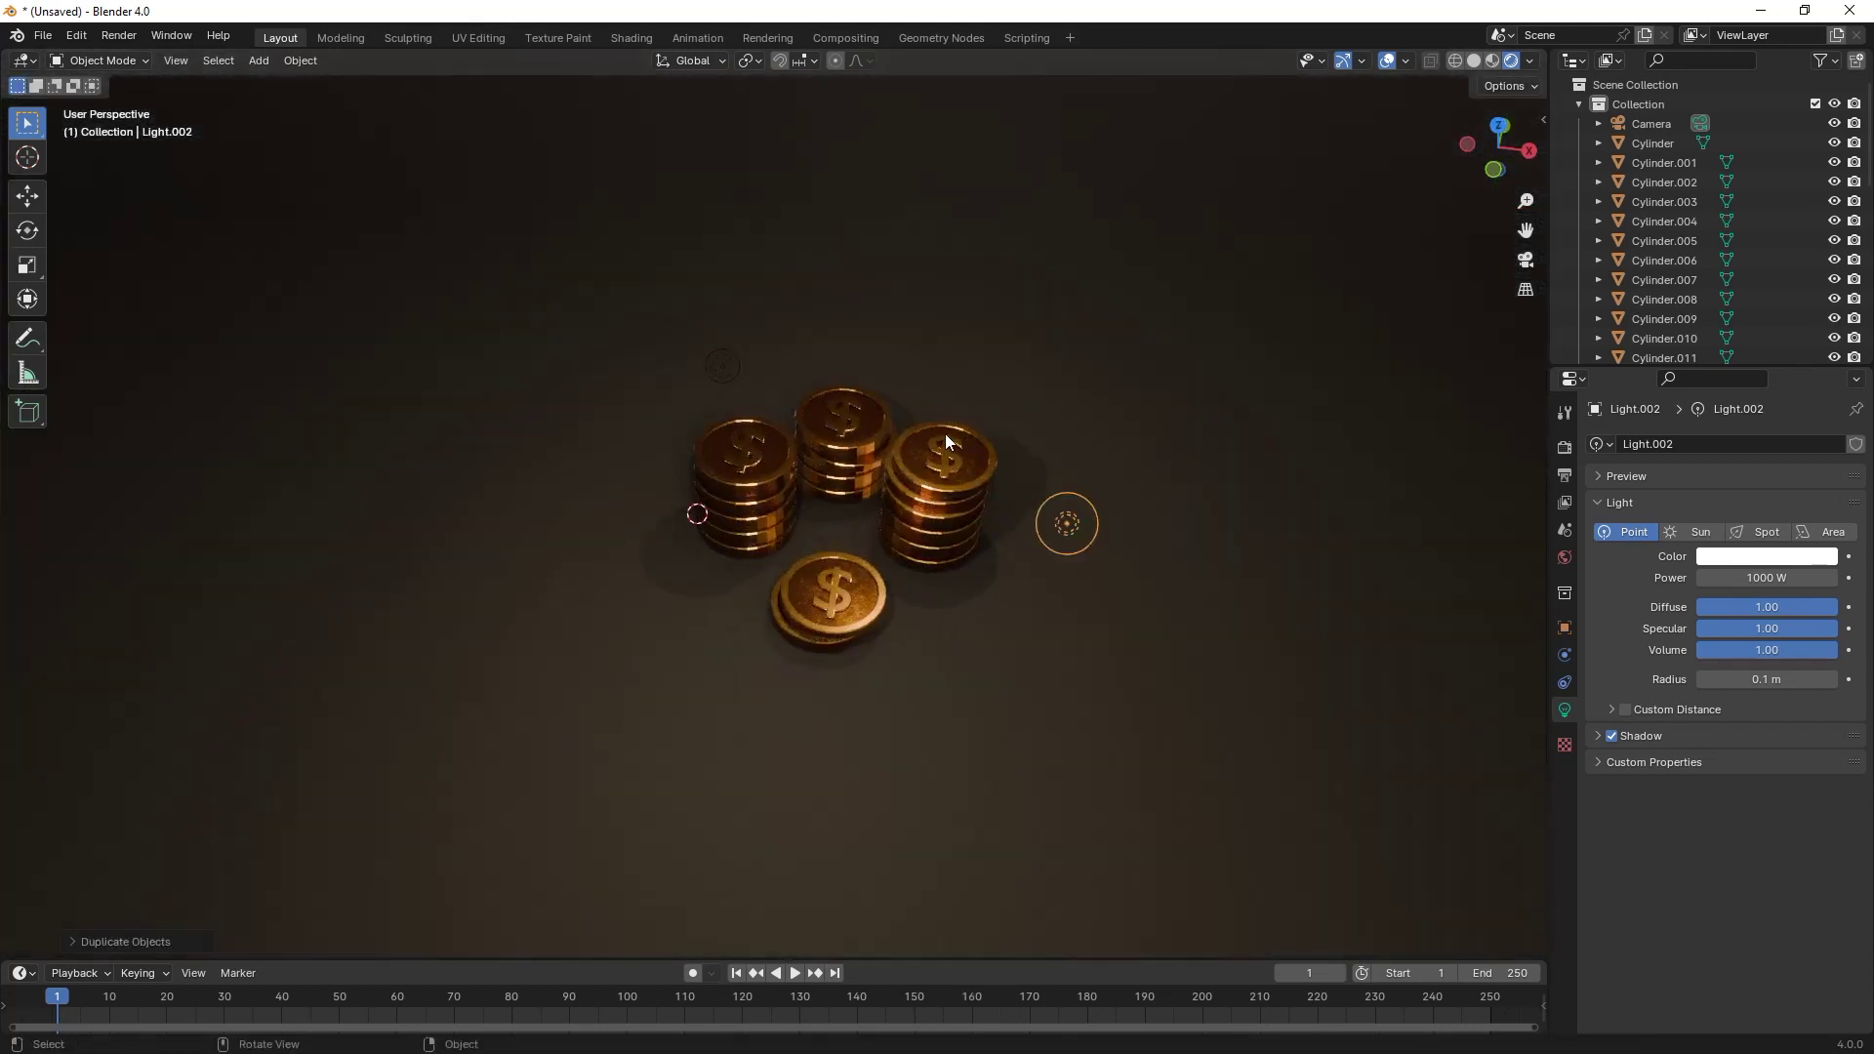
- Move Light.002 in among the coin stacks from the top view
{"action": "key", "text": "g"}
{"action": "key", "text": "shift+z"}
{"action": "left_click", "coordinate": [739, 296]}
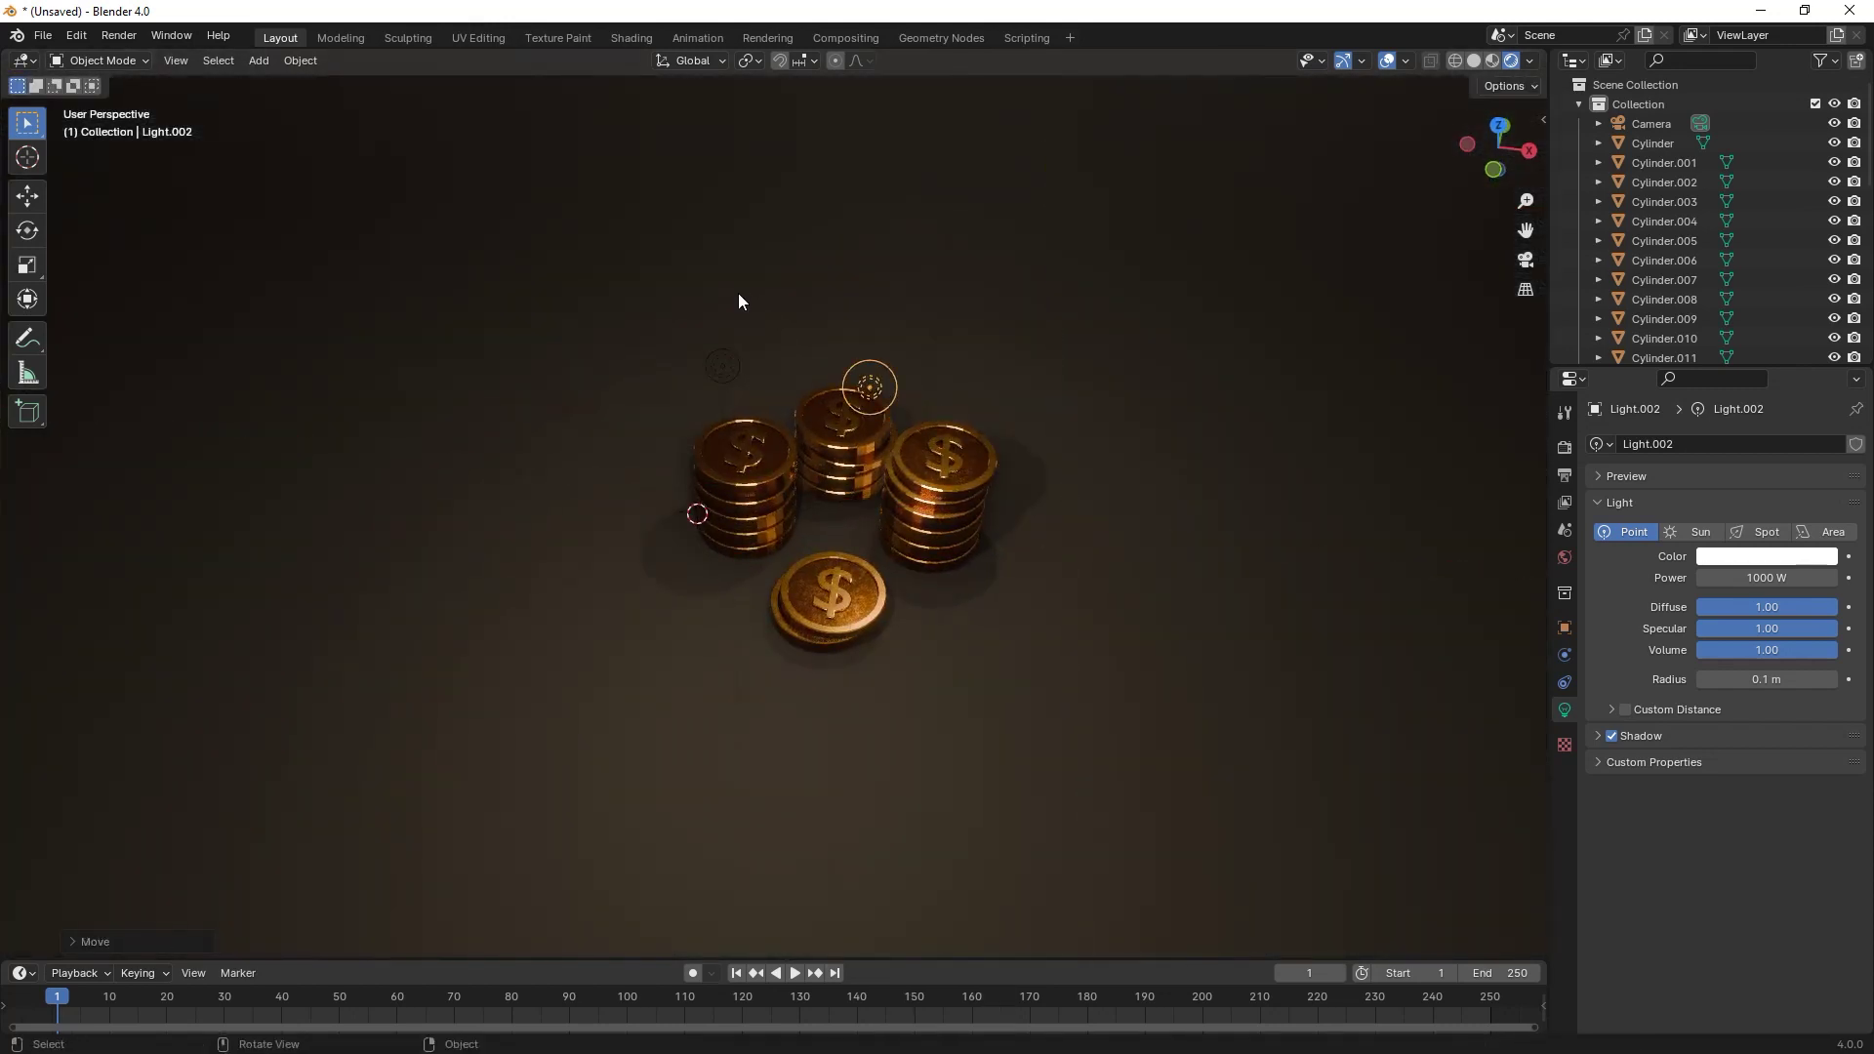
{"action": "key", "text": "KP_7"}
{"action": "key", "text": "g"}
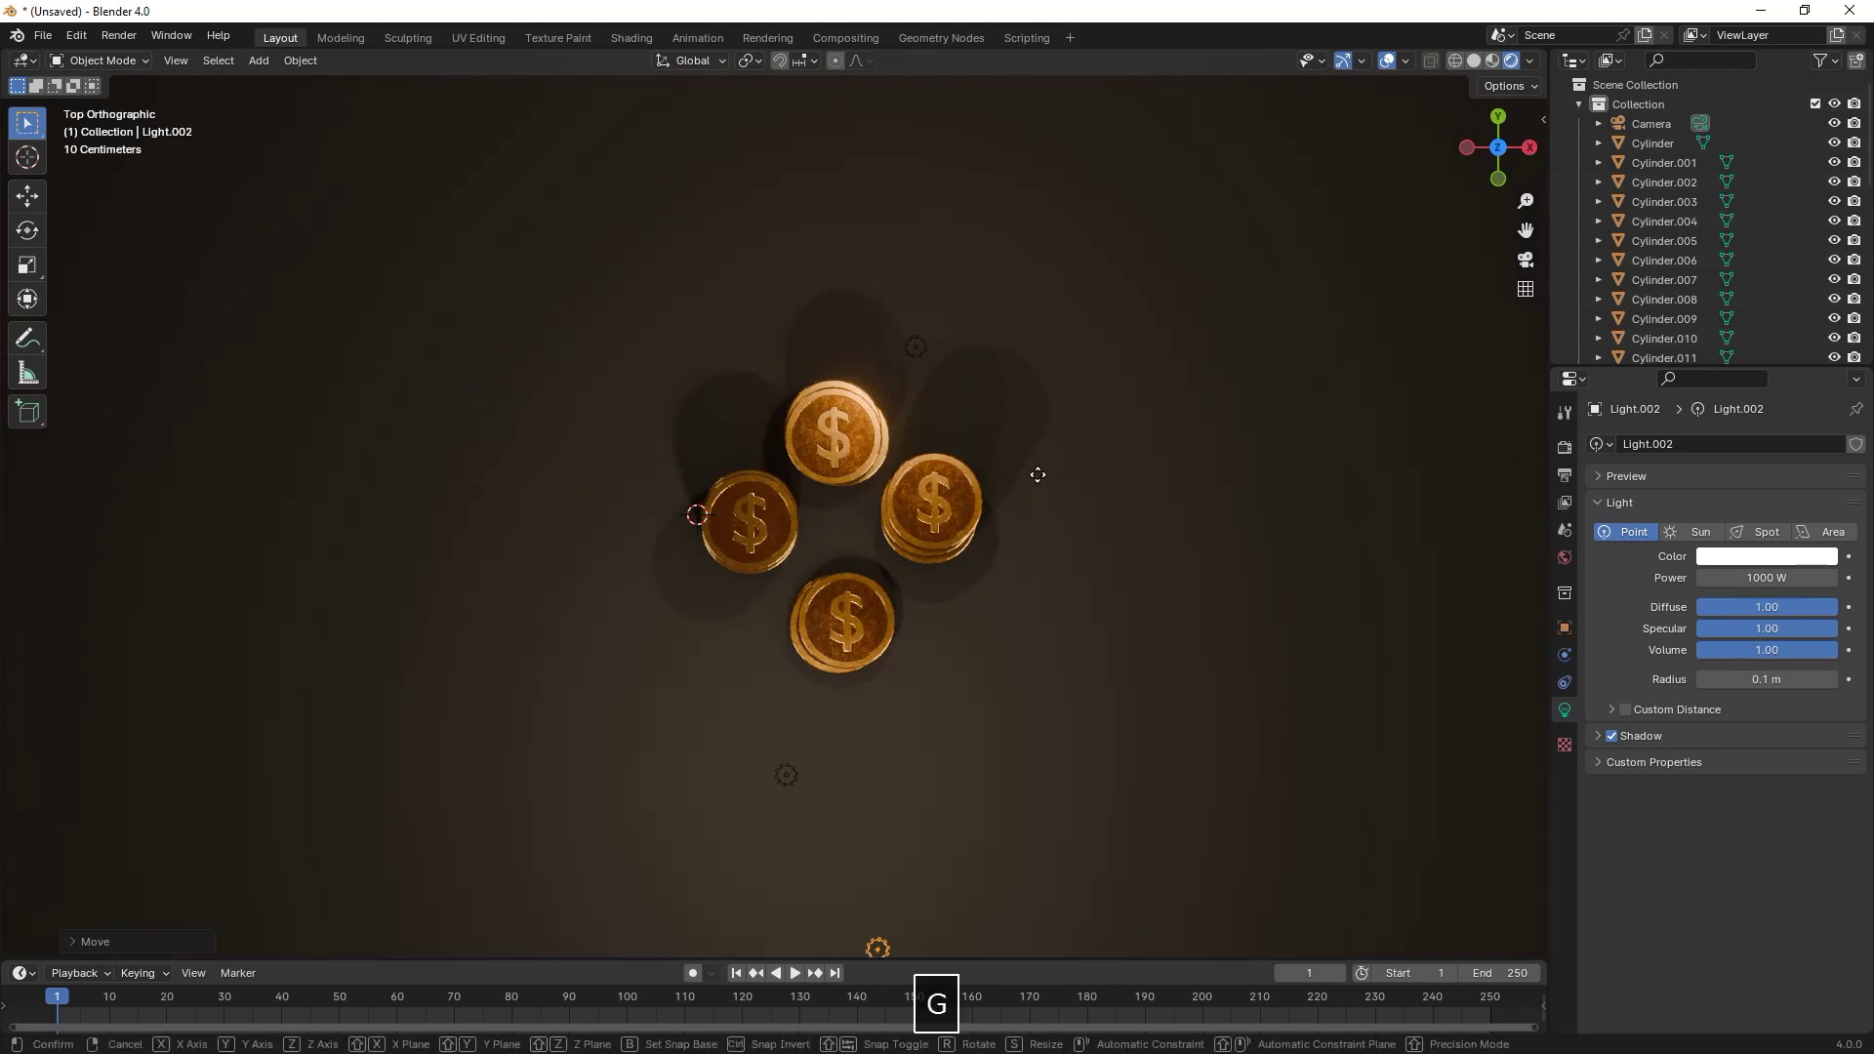
{"action": "left_click", "coordinate": [1027, 936]}
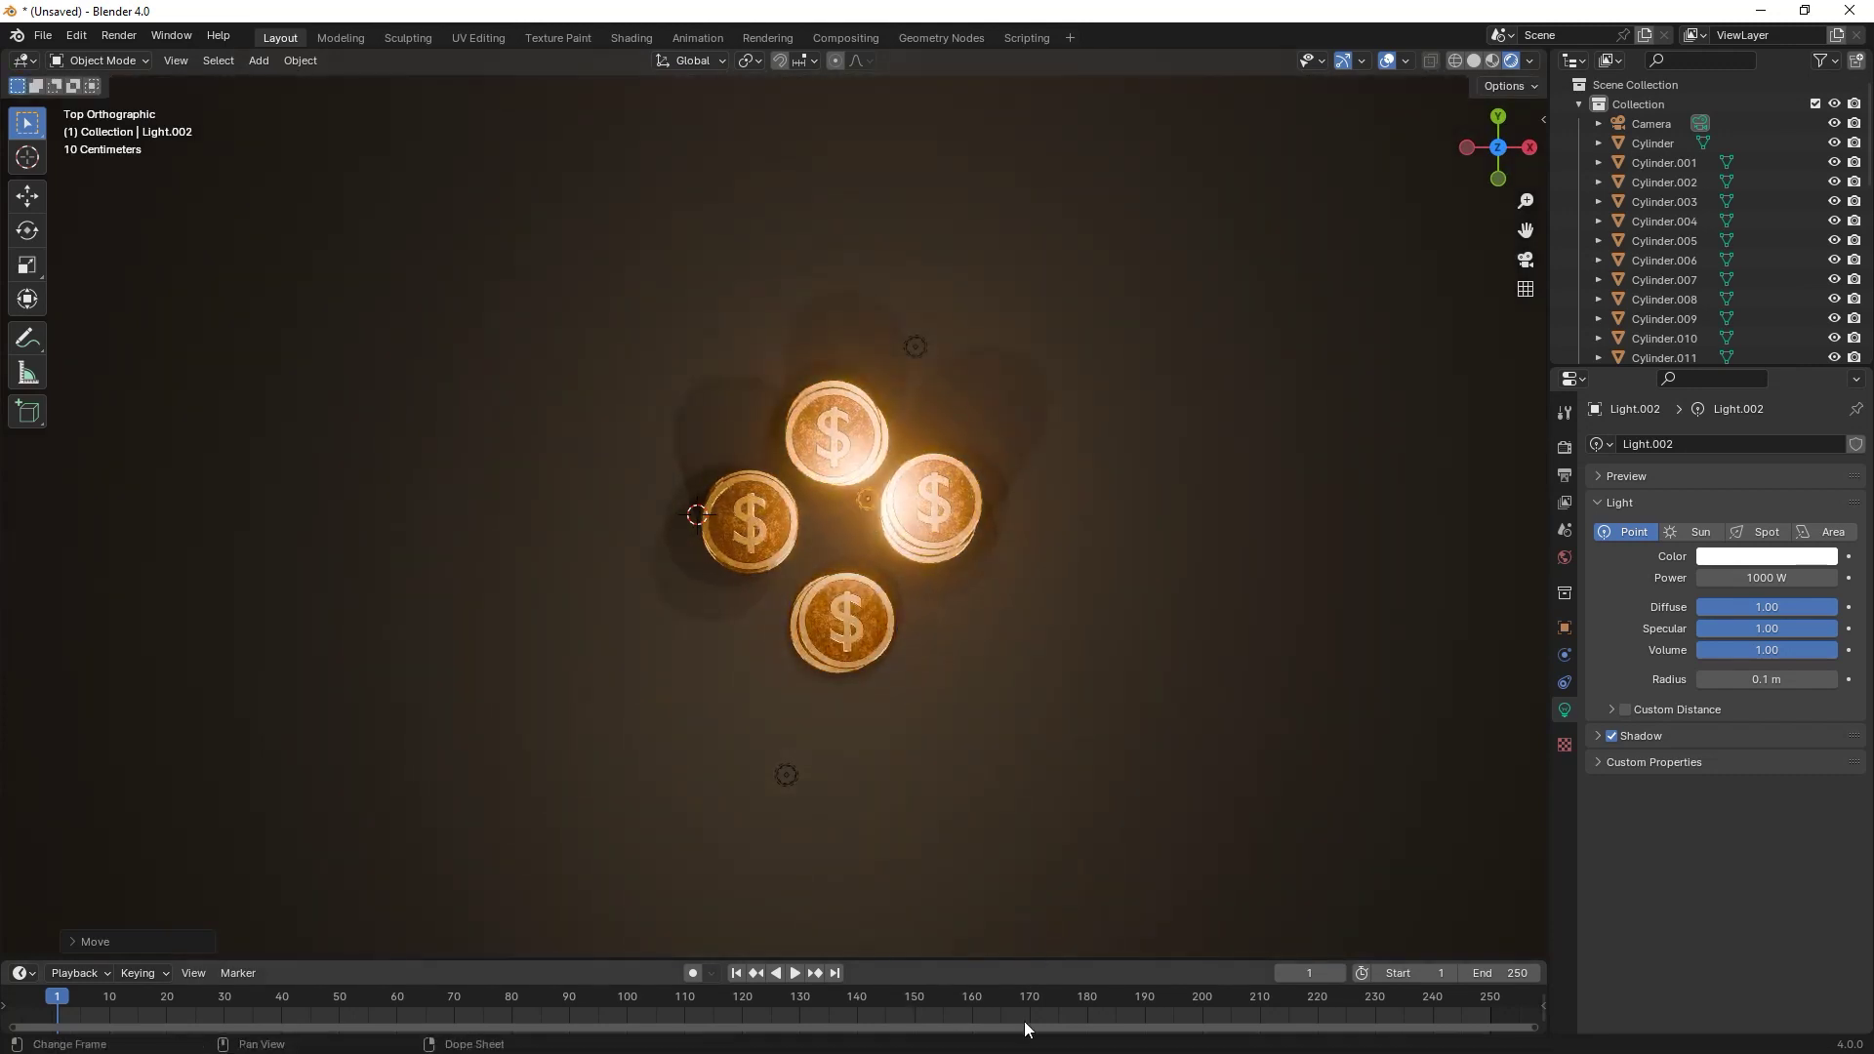
{"action": "middle_click_drag", "start_coordinate": [1042, 634], "coordinate": [967, 630]}
{"action": "scroll", "coordinate": [992, 504], "scroll_direction": "down", "scroll_amount": 2}
{"action": "scroll", "coordinate": [963, 612], "scroll_direction": "down", "scroll_amount": 3}
- Lower Light.002 vertically, then slide it horizontally beside the stacks
{"action": "key", "text": "g"}
{"action": "key", "text": "z"}
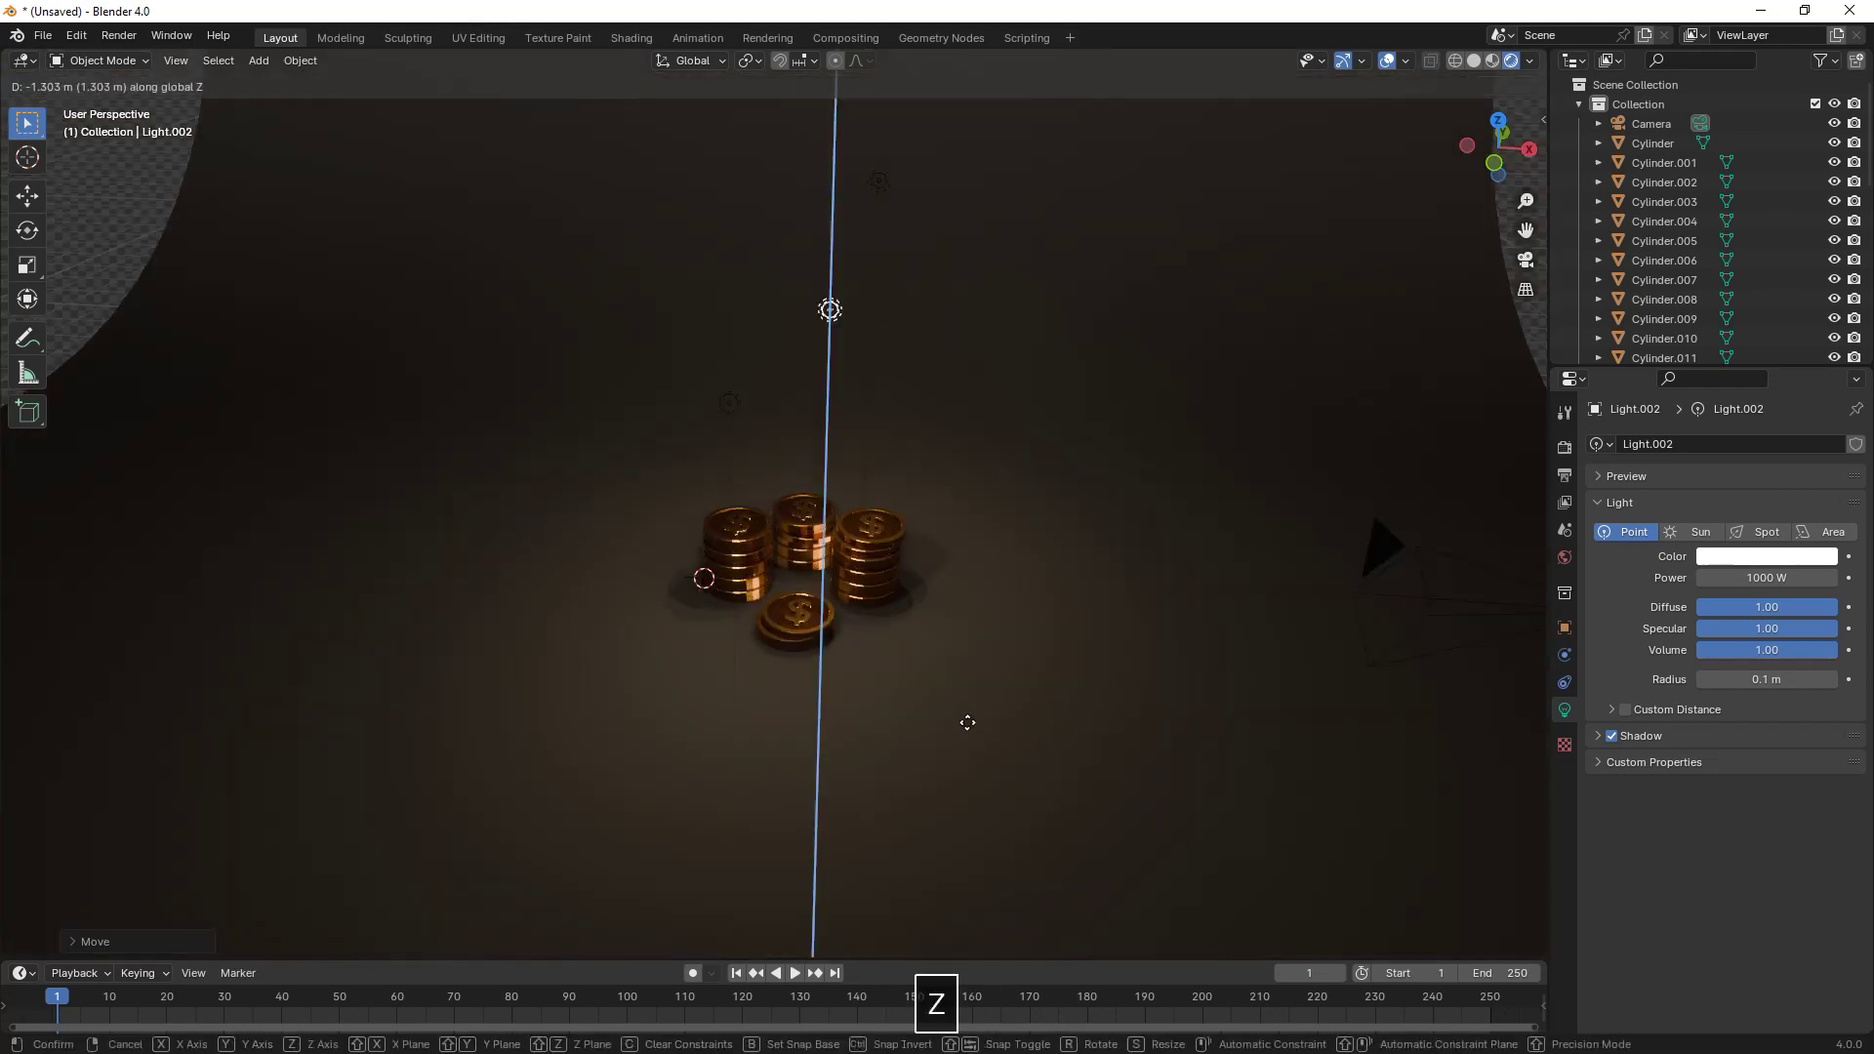
{"action": "left_click", "coordinate": [963, 837]}
{"action": "scroll", "coordinate": [974, 640], "scroll_direction": "up", "scroll_amount": 4}
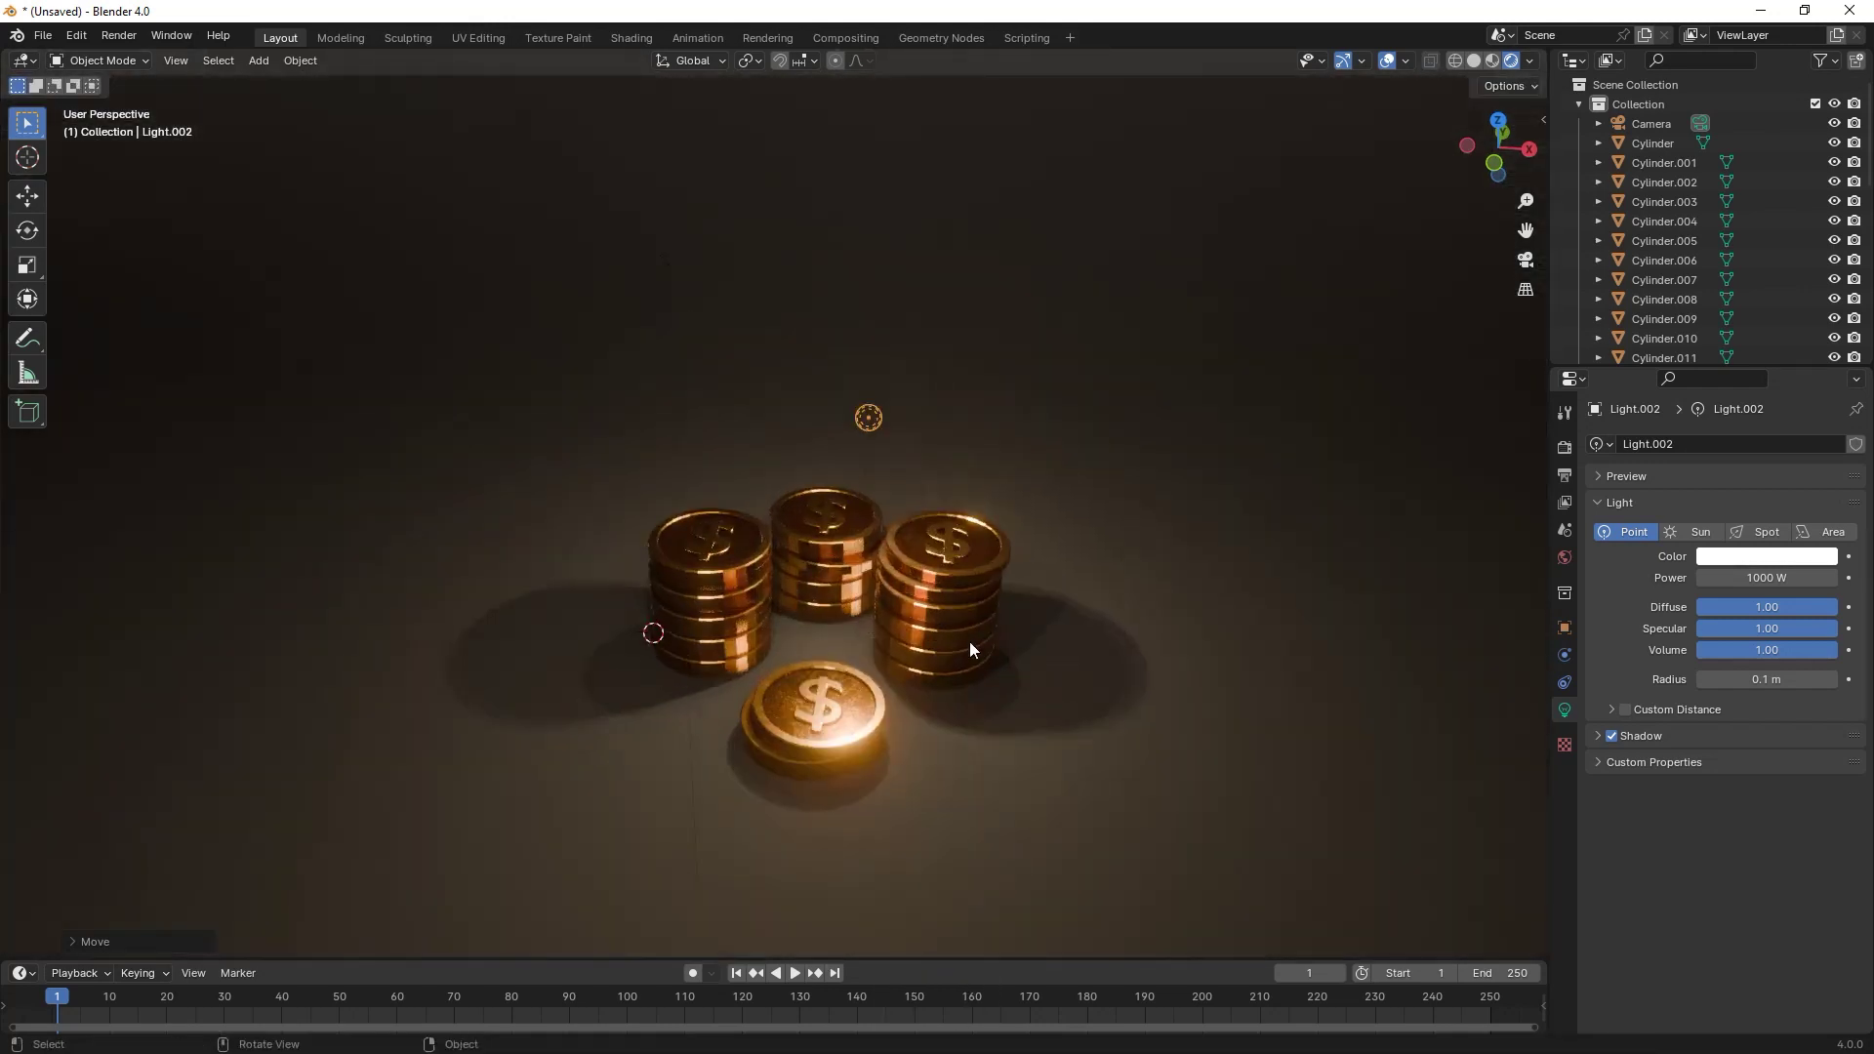
{"action": "scroll", "coordinate": [972, 646], "scroll_direction": "down", "scroll_amount": 2}
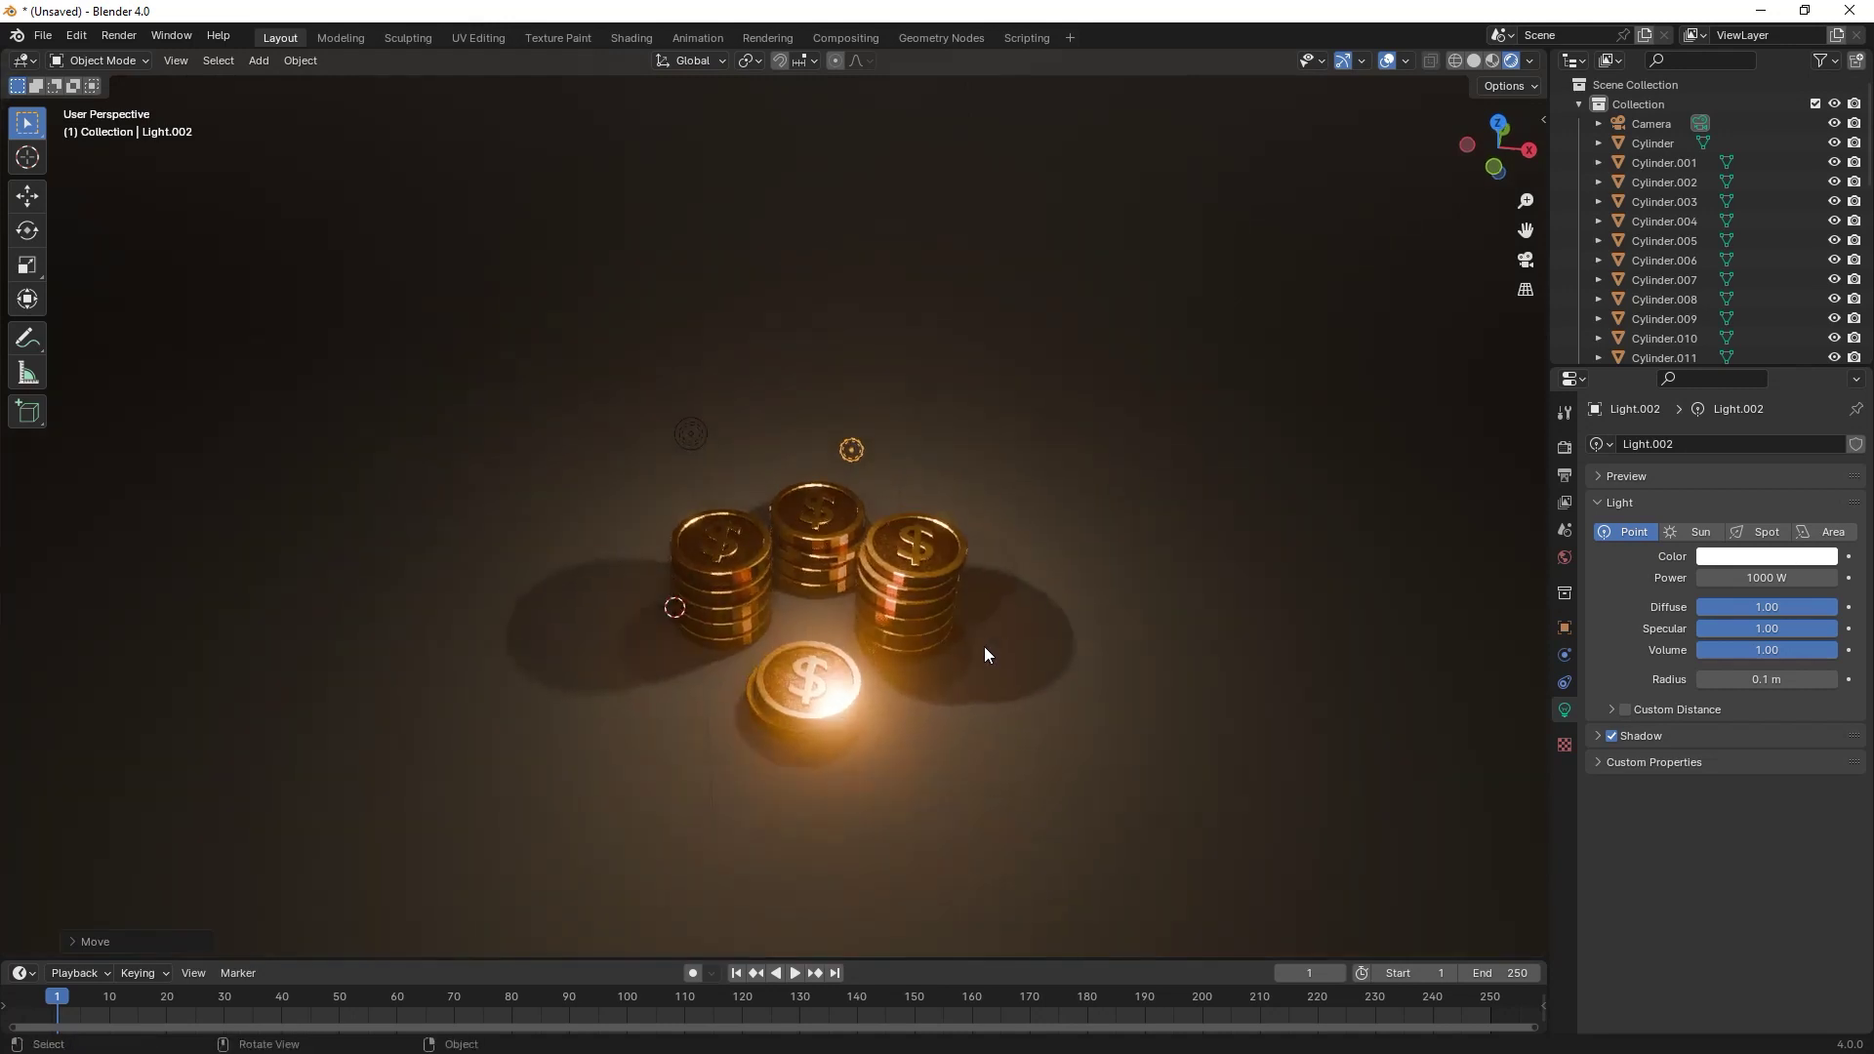
{"action": "key", "text": "g"}
{"action": "key", "text": "shift+z"}
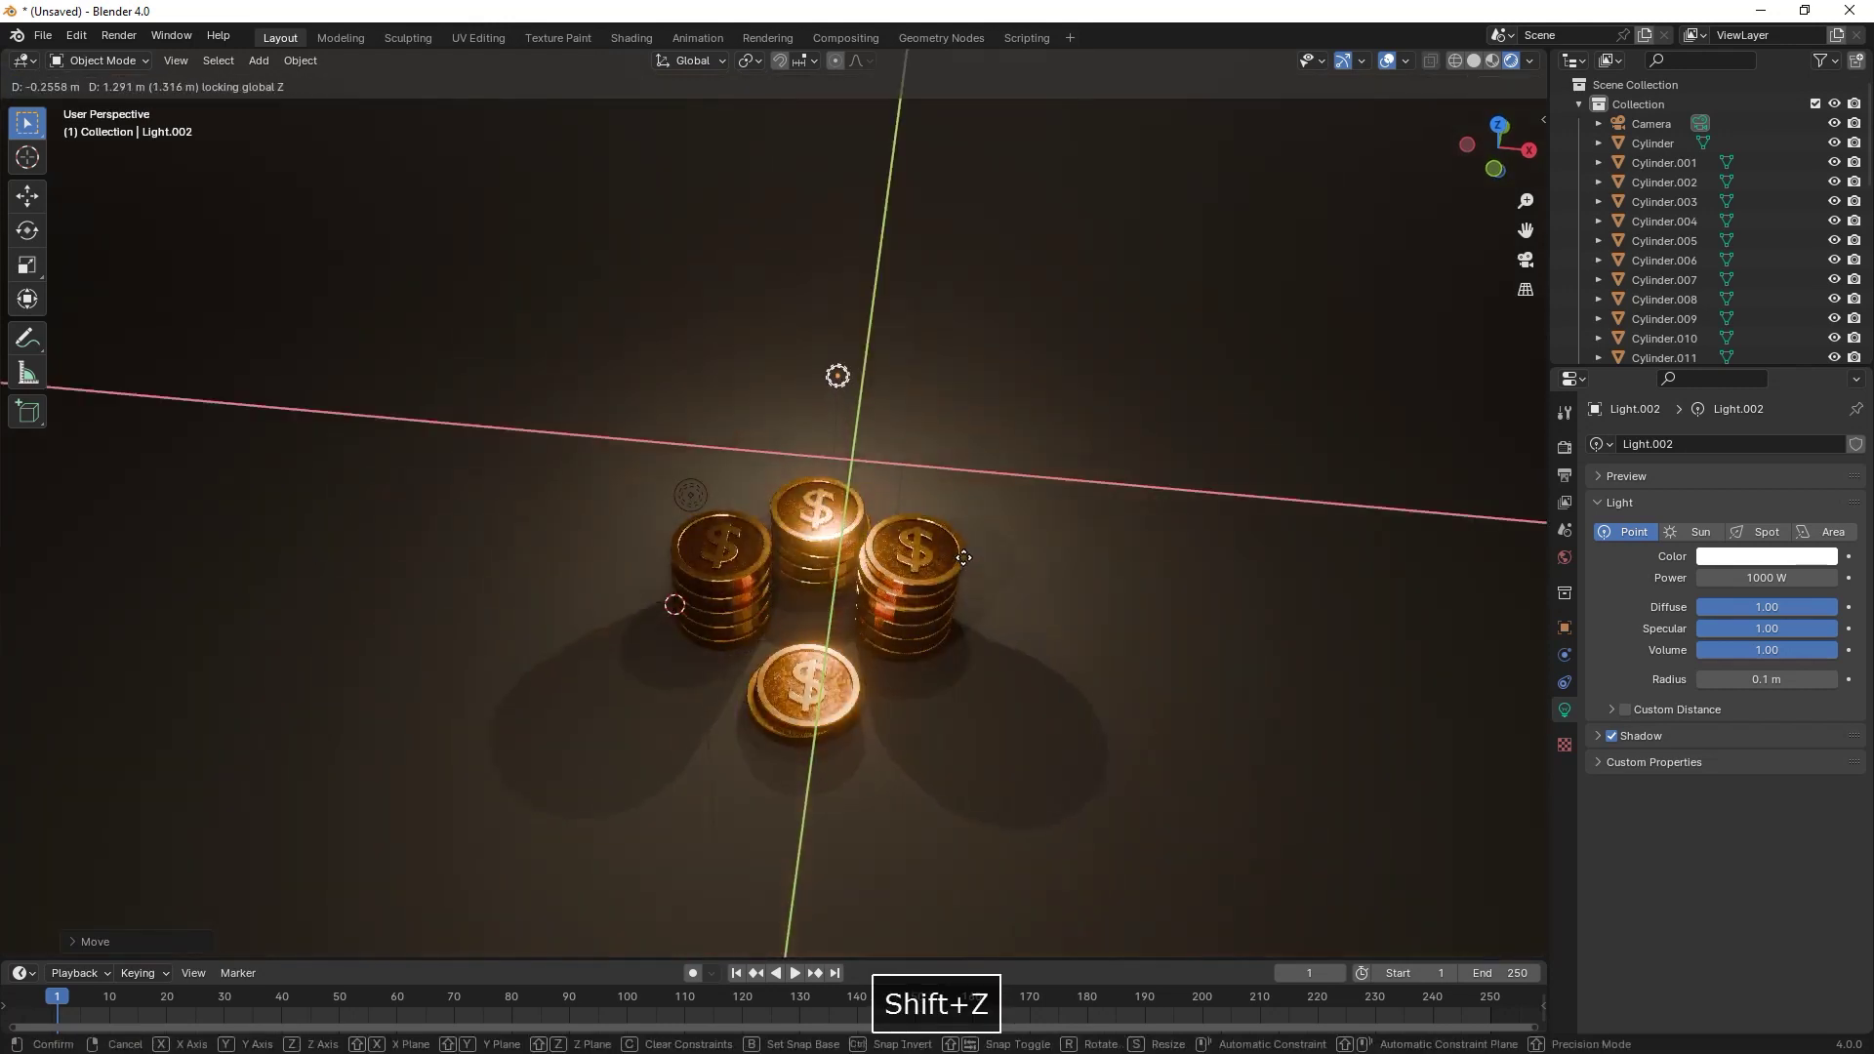
{"action": "left_click", "coordinate": [1003, 556]}
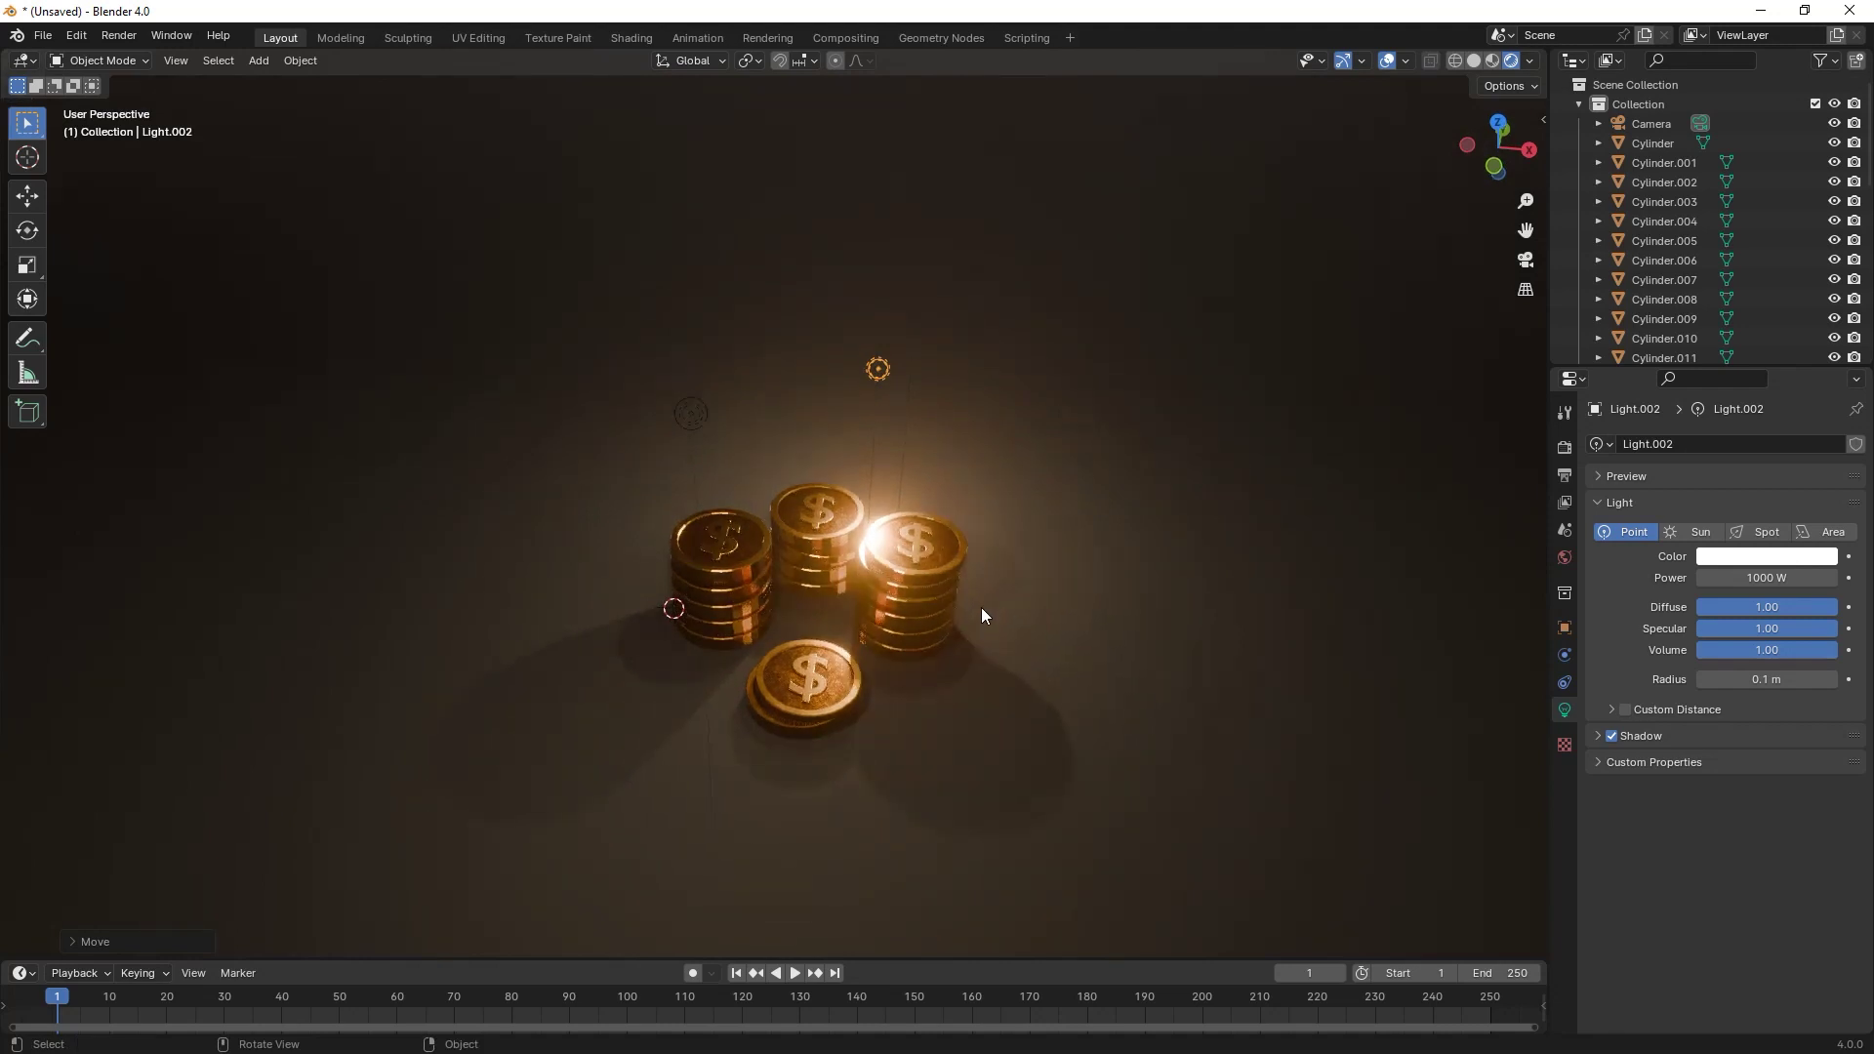
- Zoom out and select the light above the coins
{"action": "scroll", "coordinate": [981, 606], "scroll_direction": "down", "scroll_amount": 1}
{"action": "scroll", "coordinate": [992, 584], "scroll_direction": "down", "scroll_amount": 3}
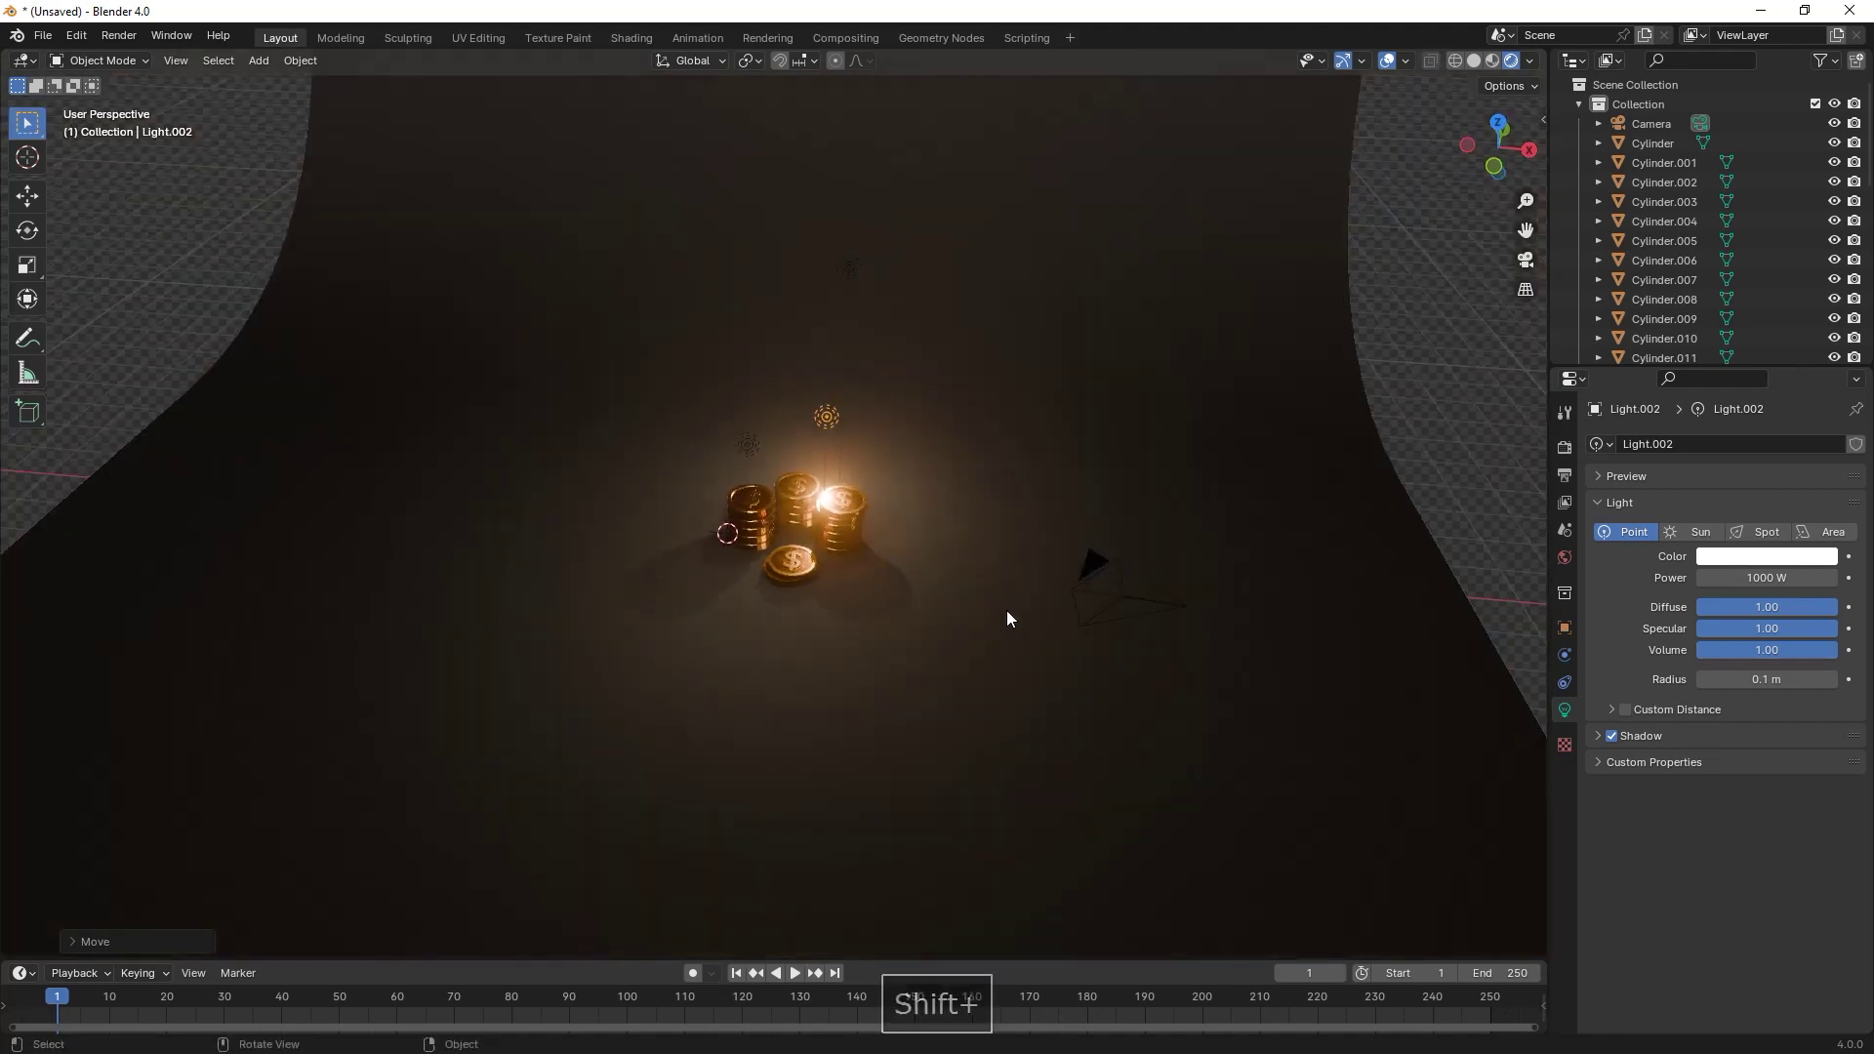
{"action": "left_click", "coordinate": [876, 286]}
- Duplicate the light off to the right and make the copy a Sun lamp with power 3
{"action": "key", "text": "shift+d"}
{"action": "key", "text": "shift+z"}
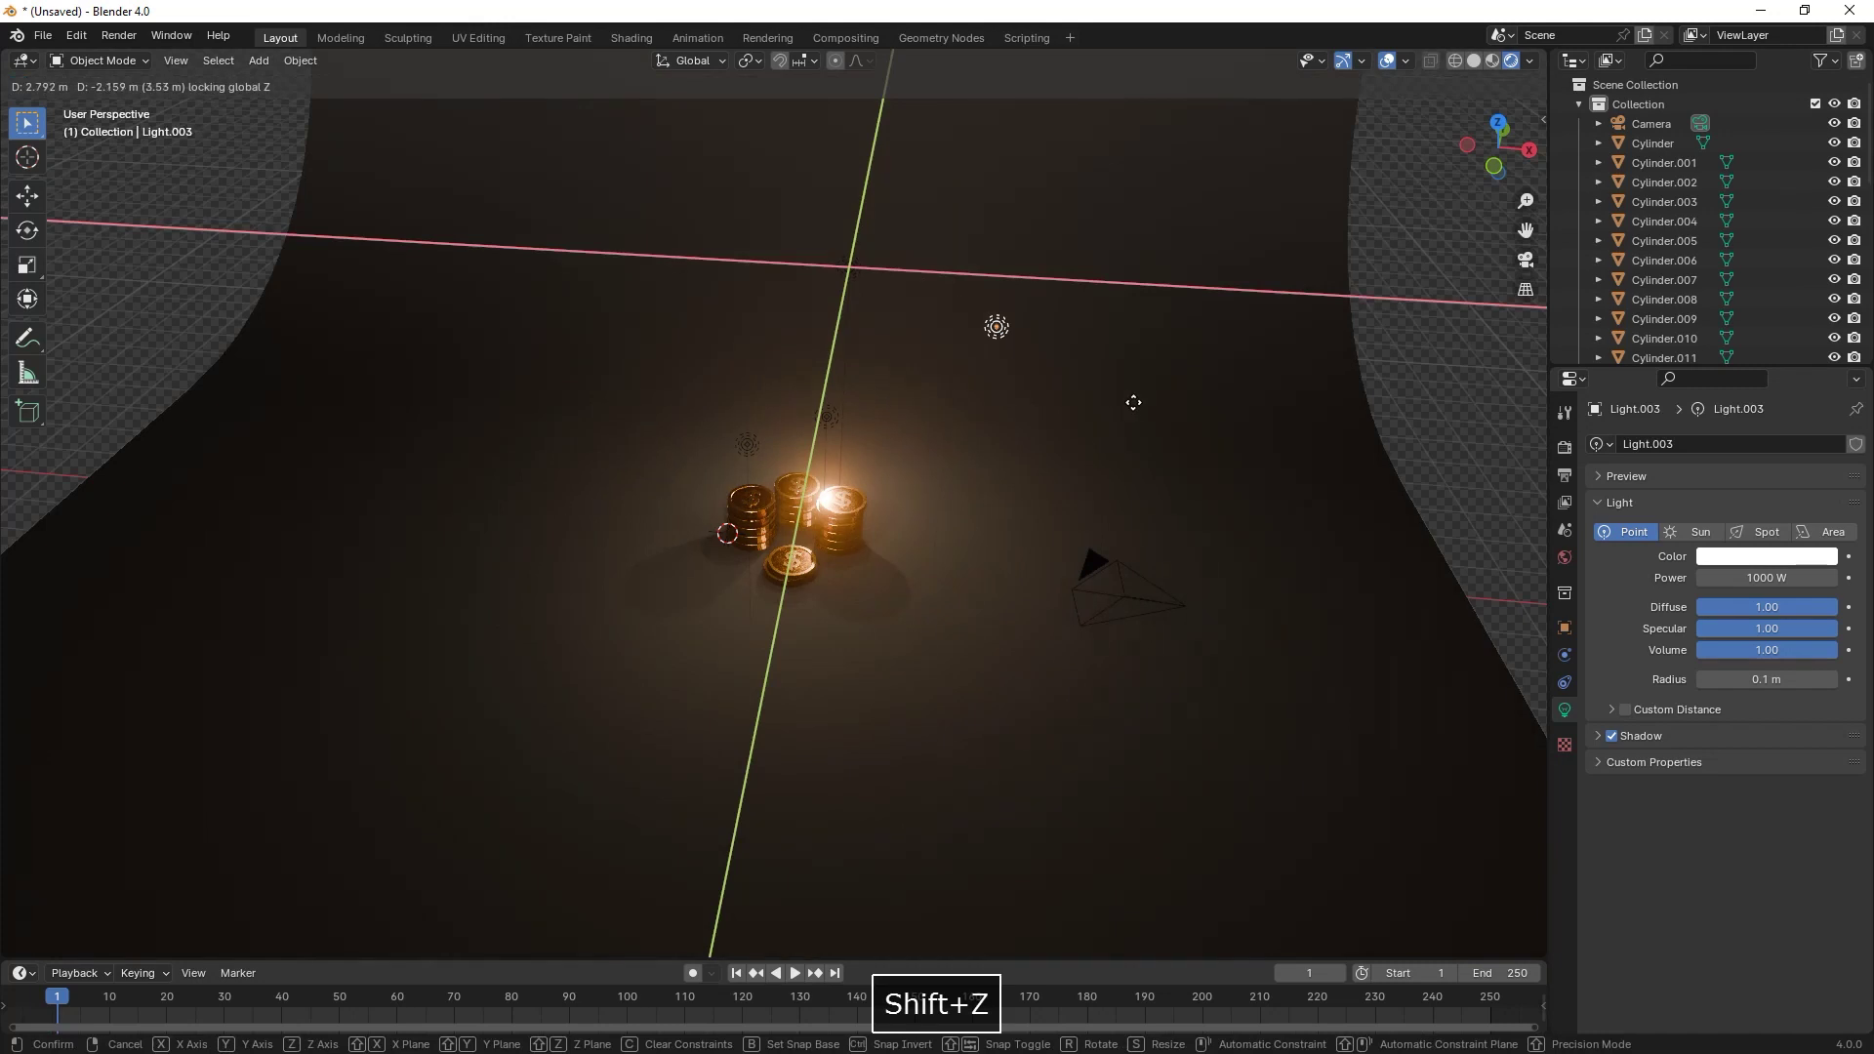
{"action": "left_click", "coordinate": [1081, 454]}
{"action": "scroll", "coordinate": [1052, 484], "scroll_direction": "up", "scroll_amount": 2}
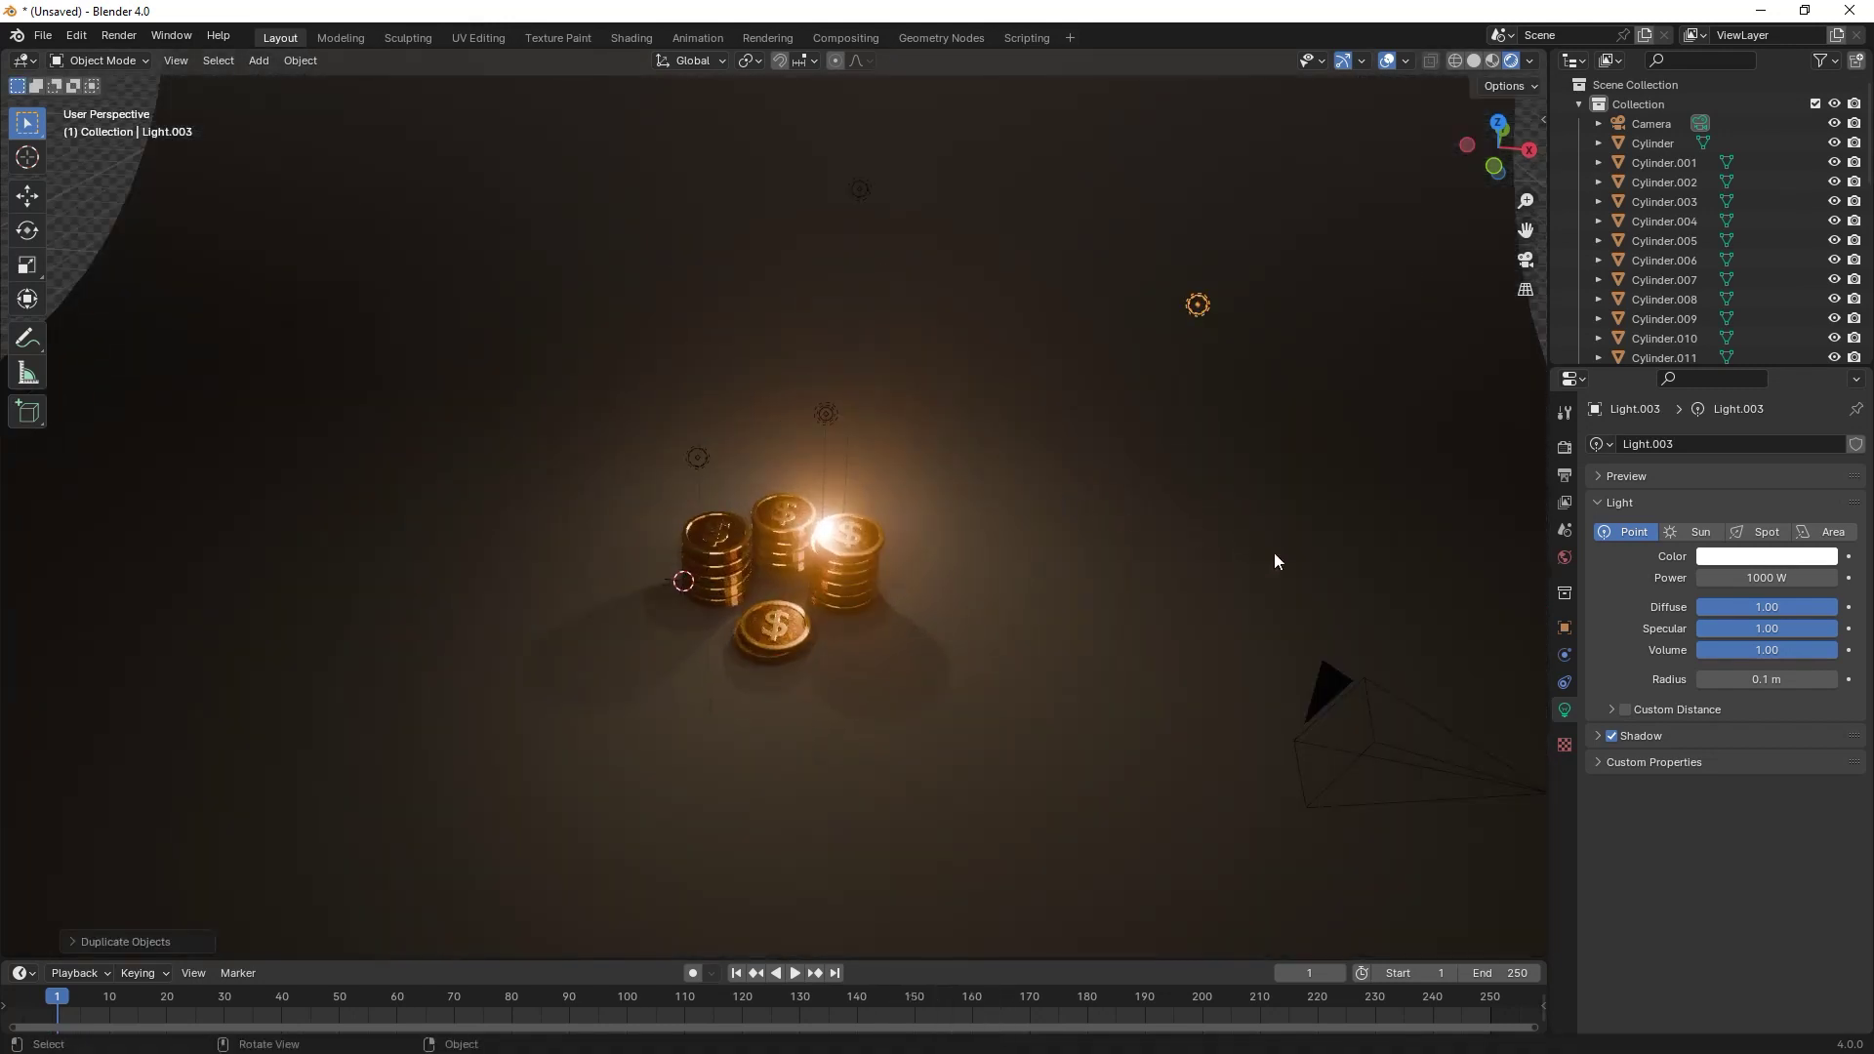
{"action": "left_click", "coordinate": [1766, 577]}
{"action": "type", "text": "3"}
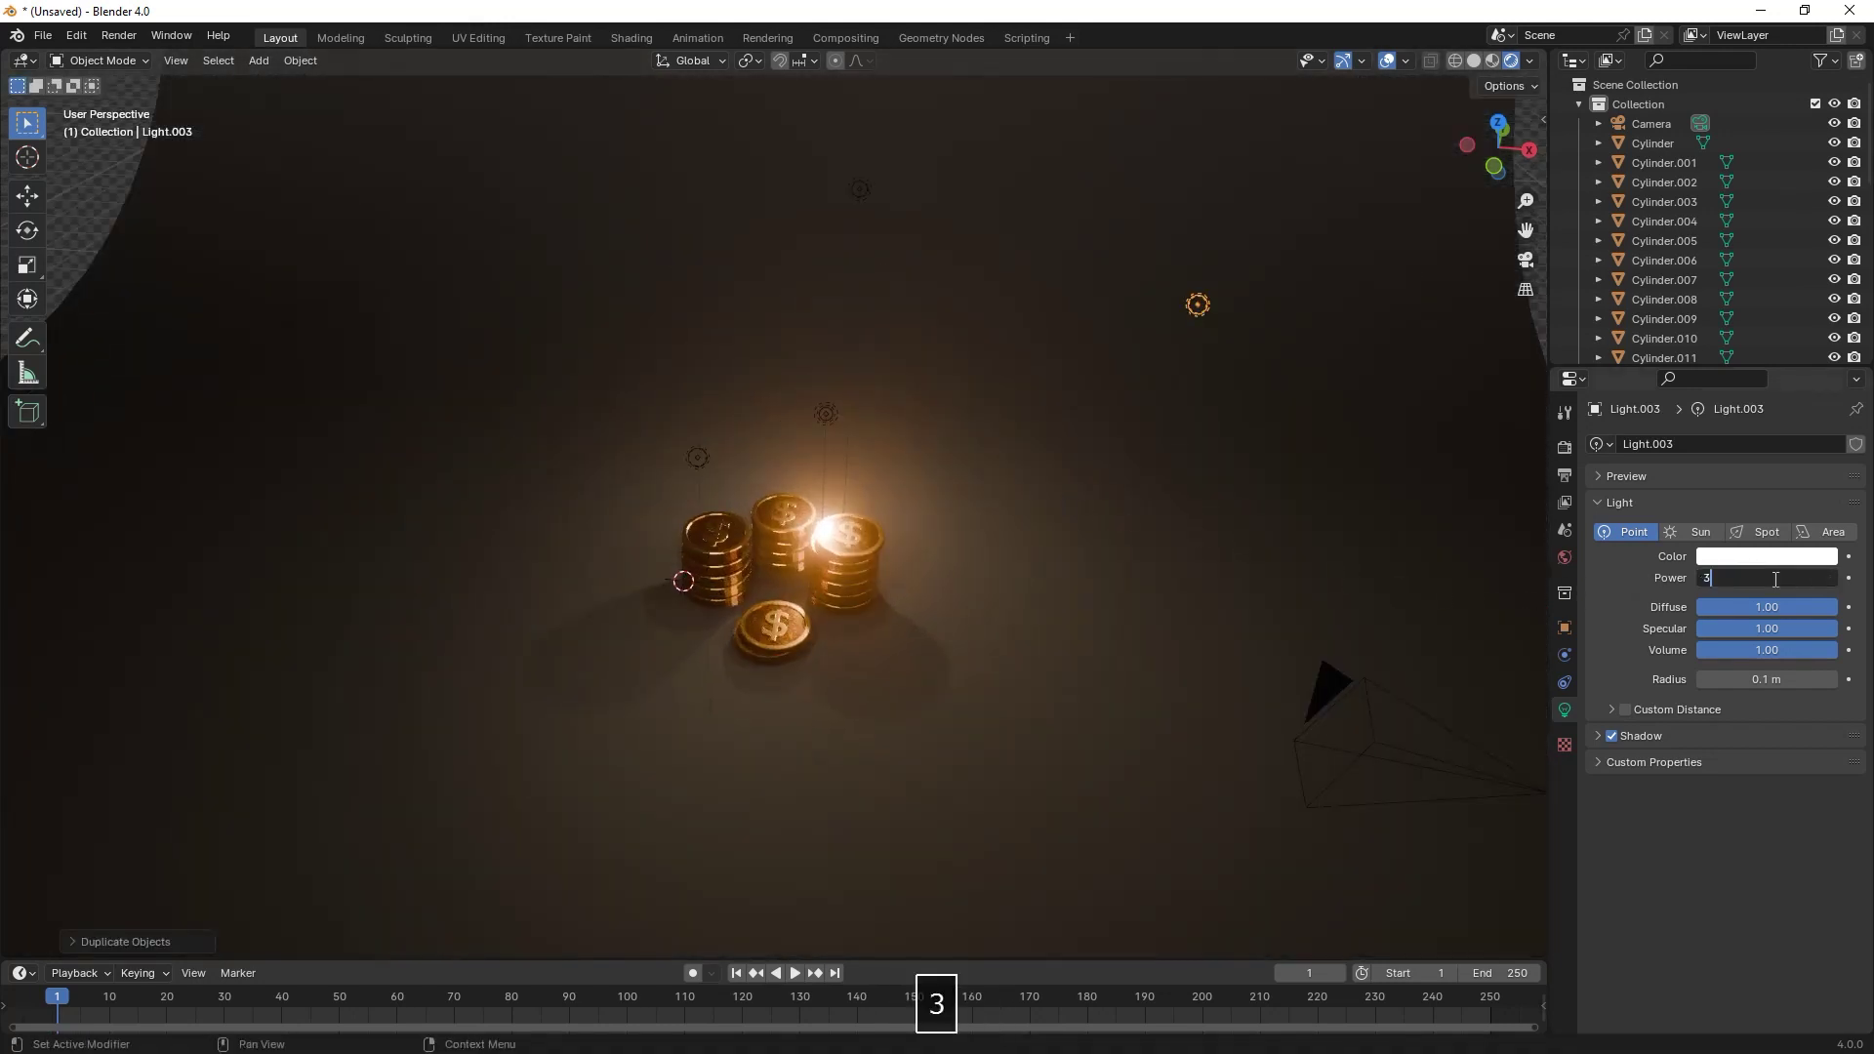
{"action": "key", "text": "Return"}
{"action": "left_click", "coordinate": [1706, 538]}
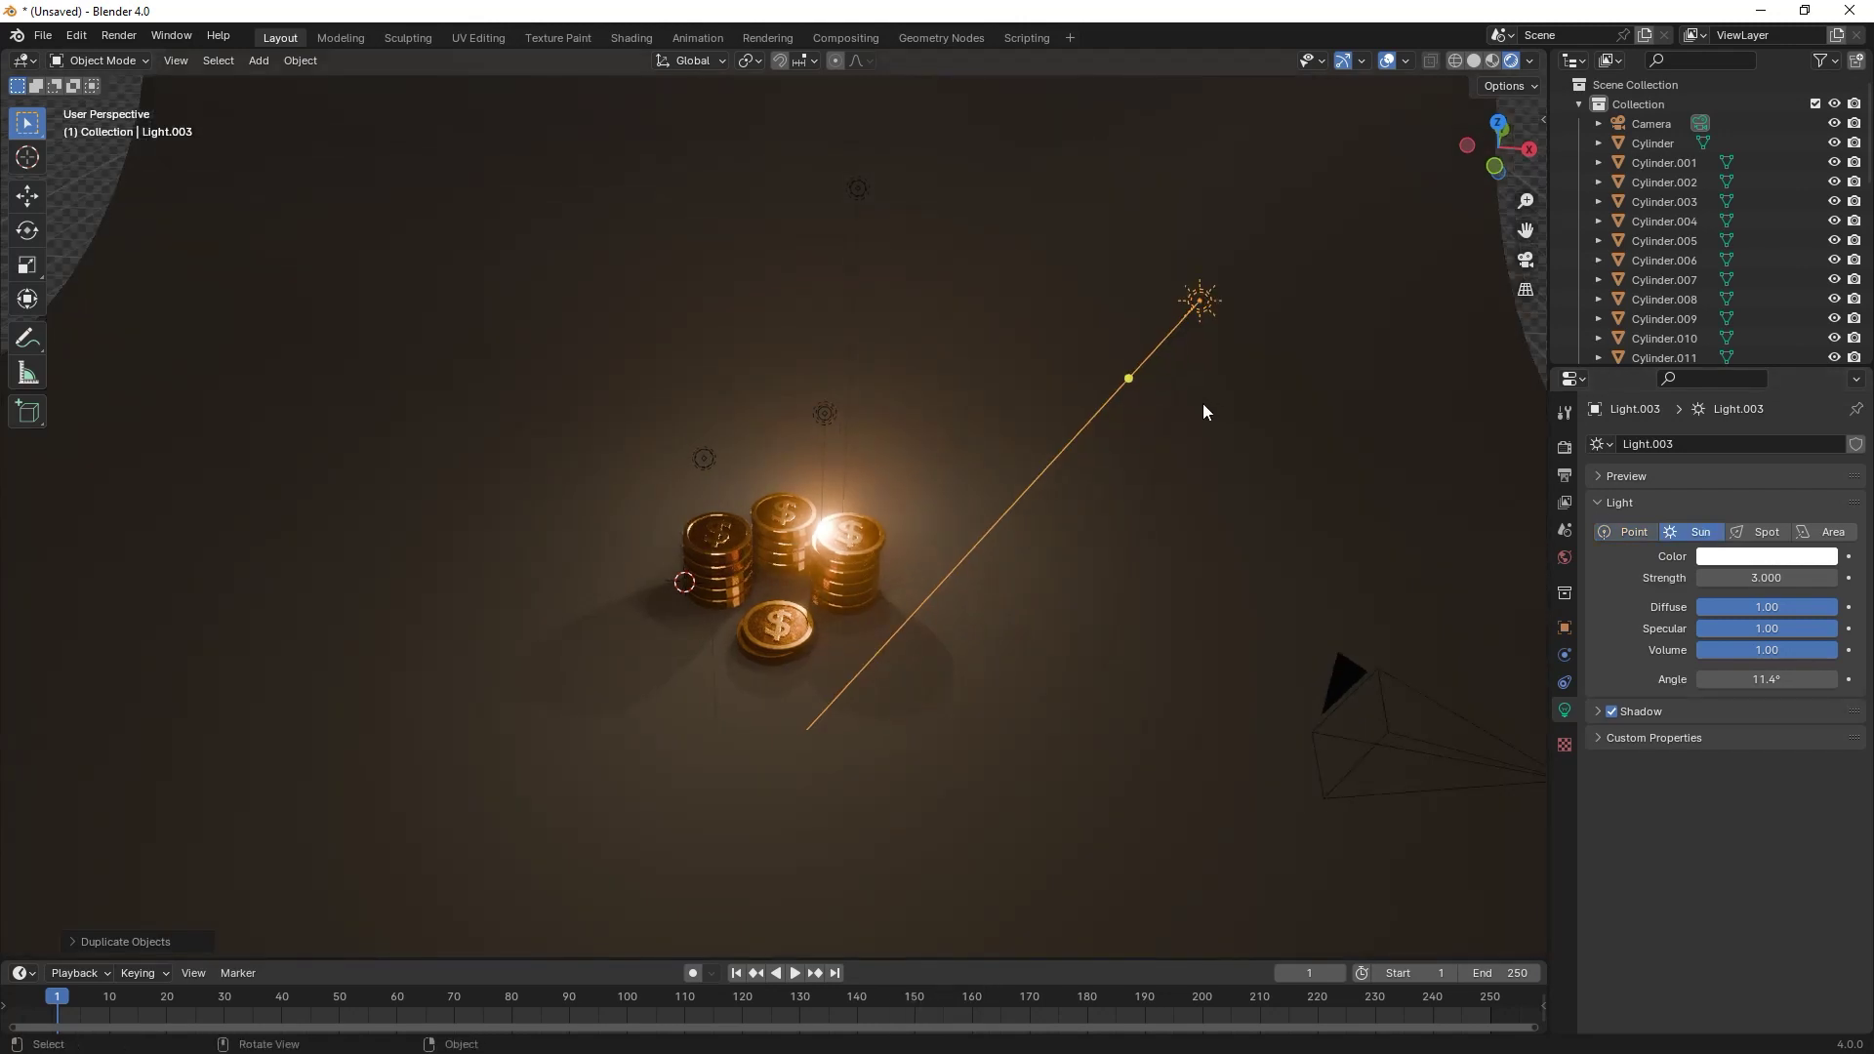
- Clear the sun's rotation and set its X rotation to -60°
{"action": "scroll", "coordinate": [1202, 402], "scroll_direction": "up", "scroll_amount": 1}
{"action": "key", "text": "alt+r"}
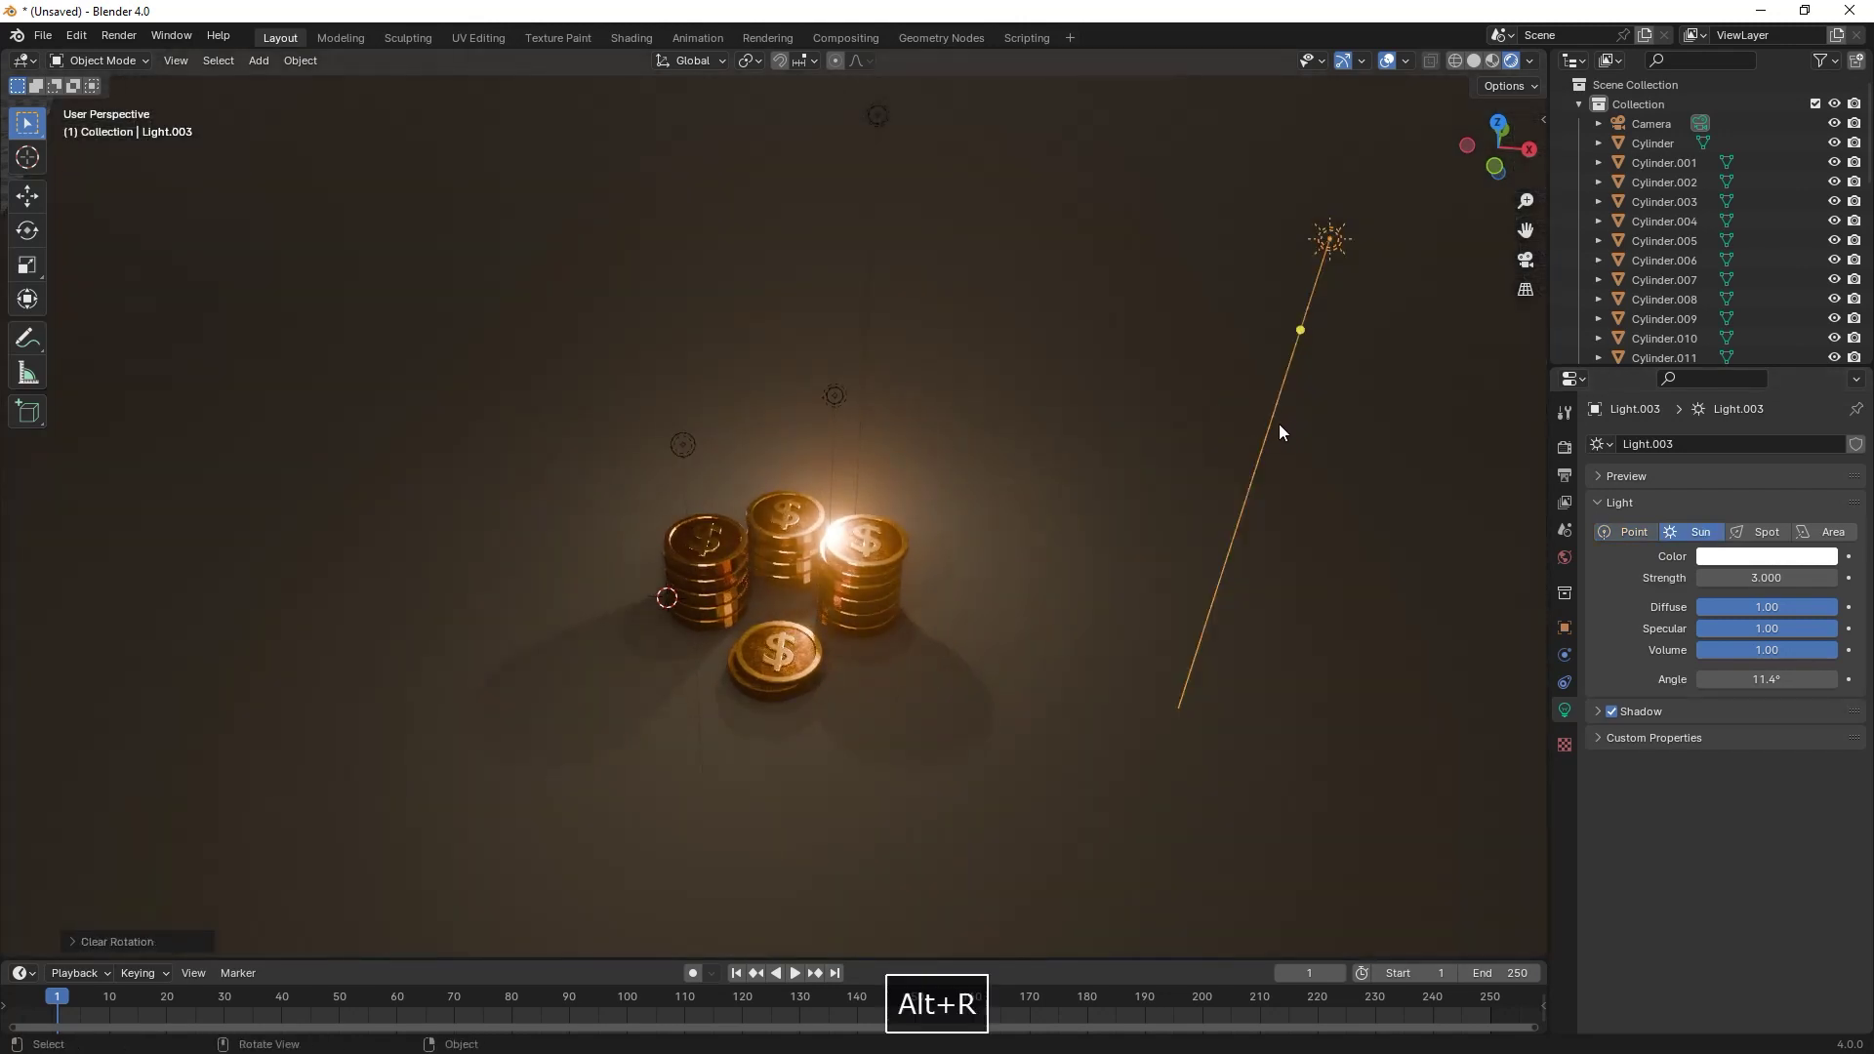
{"action": "key", "text": "n"}
{"action": "double_click", "coordinate": [1430, 241]}
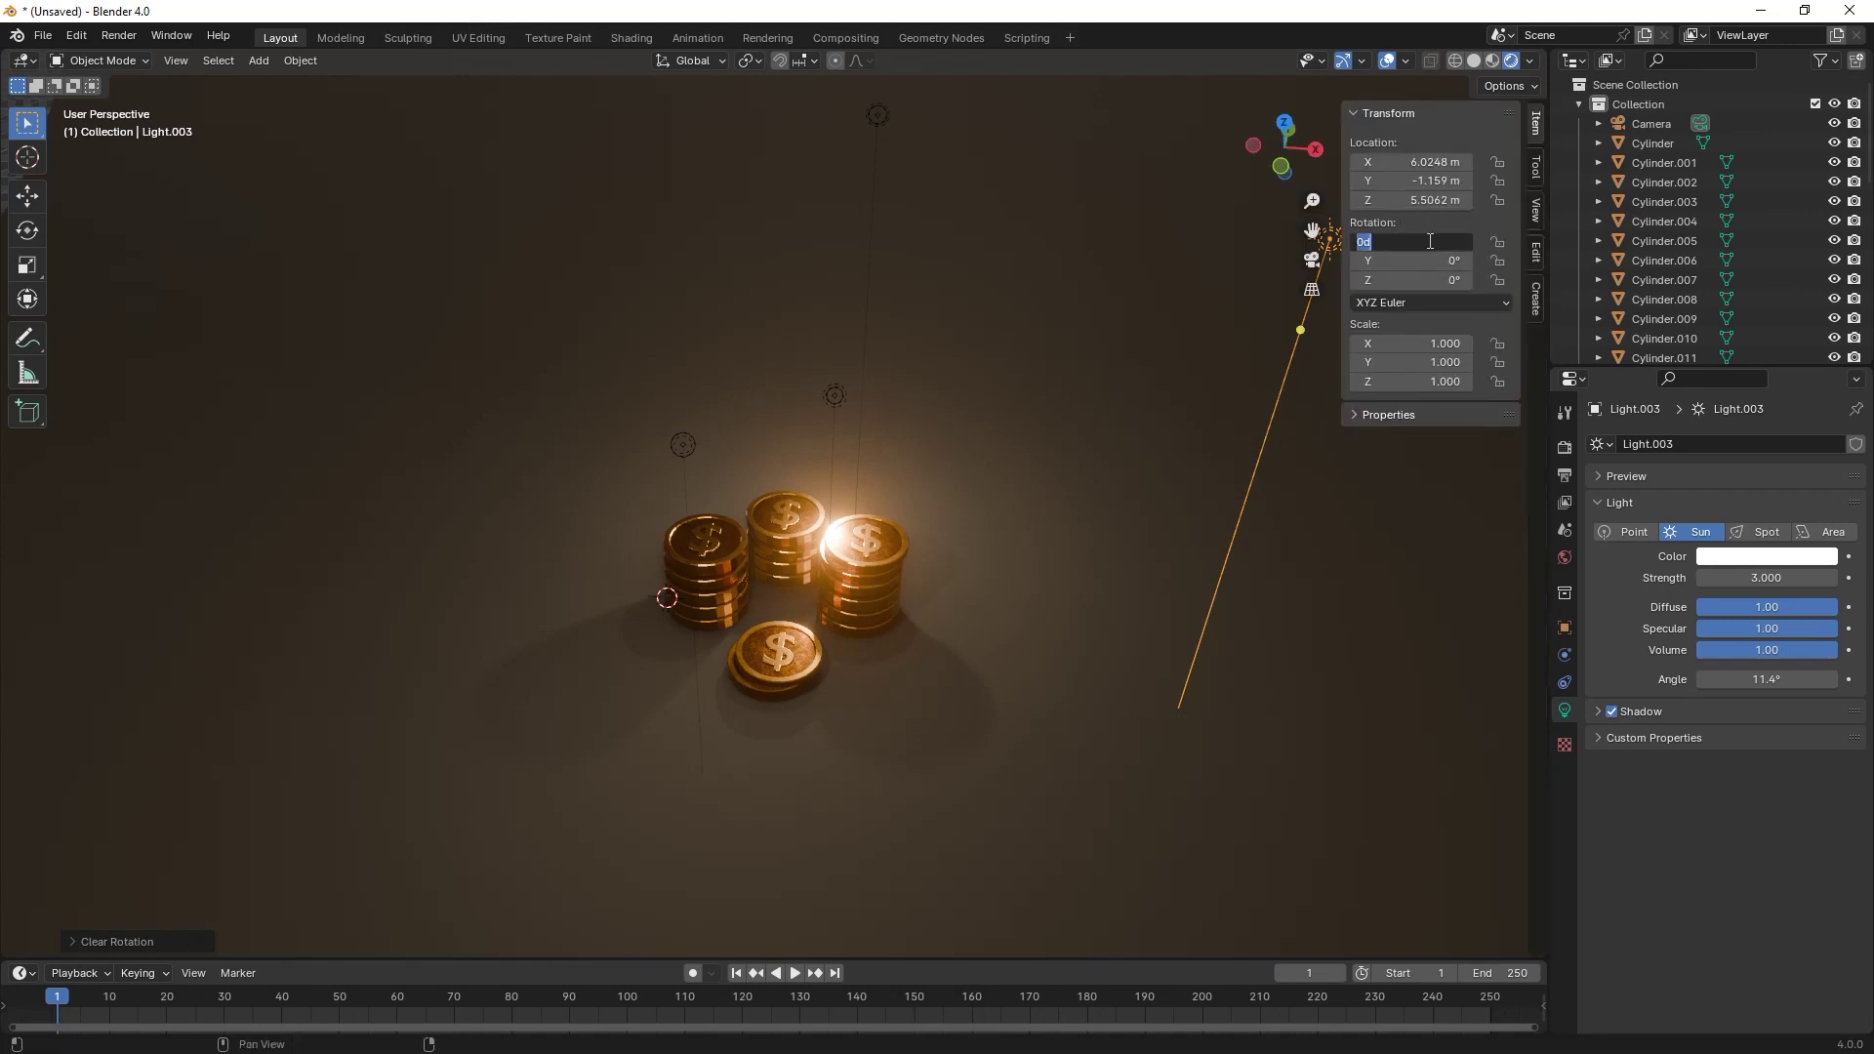
{"action": "type", "text": "-60"}
{"action": "key", "text": "Return"}
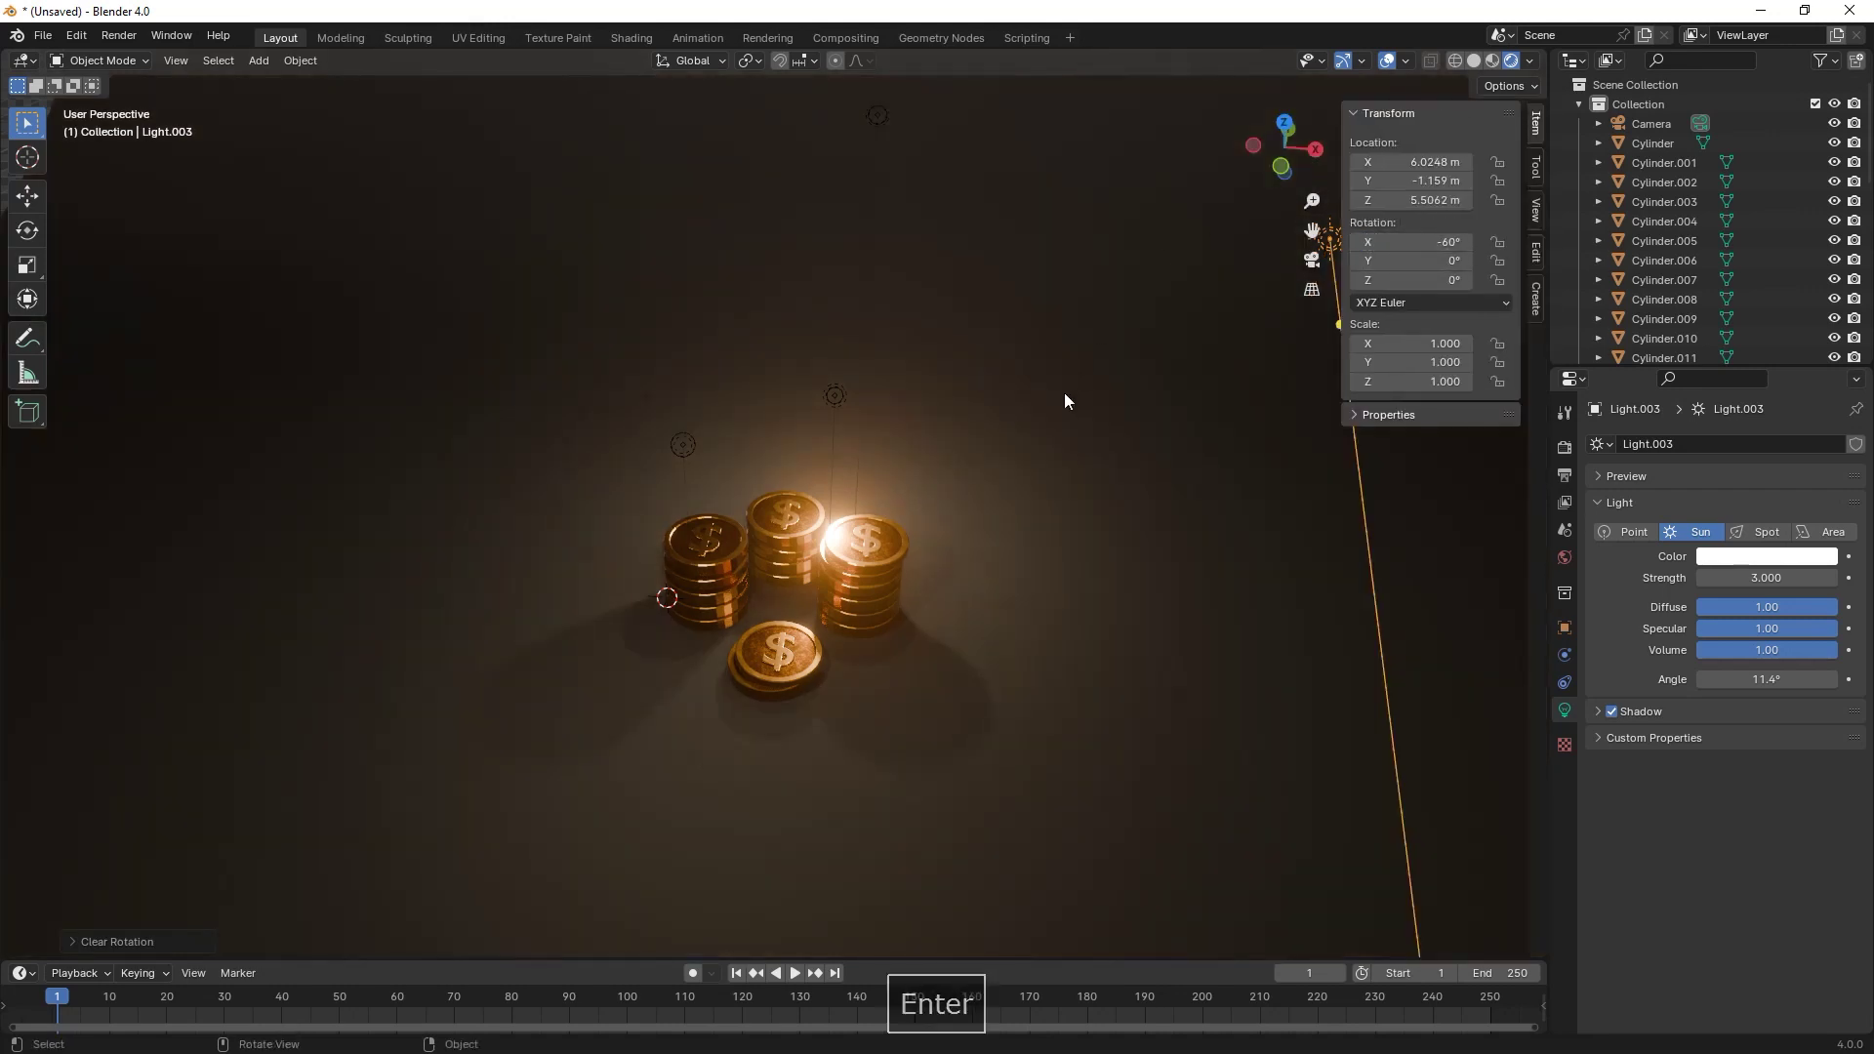
{"action": "scroll", "coordinate": [1064, 392], "scroll_direction": "up", "scroll_amount": 1}
{"action": "left_click", "coordinate": [846, 373]}
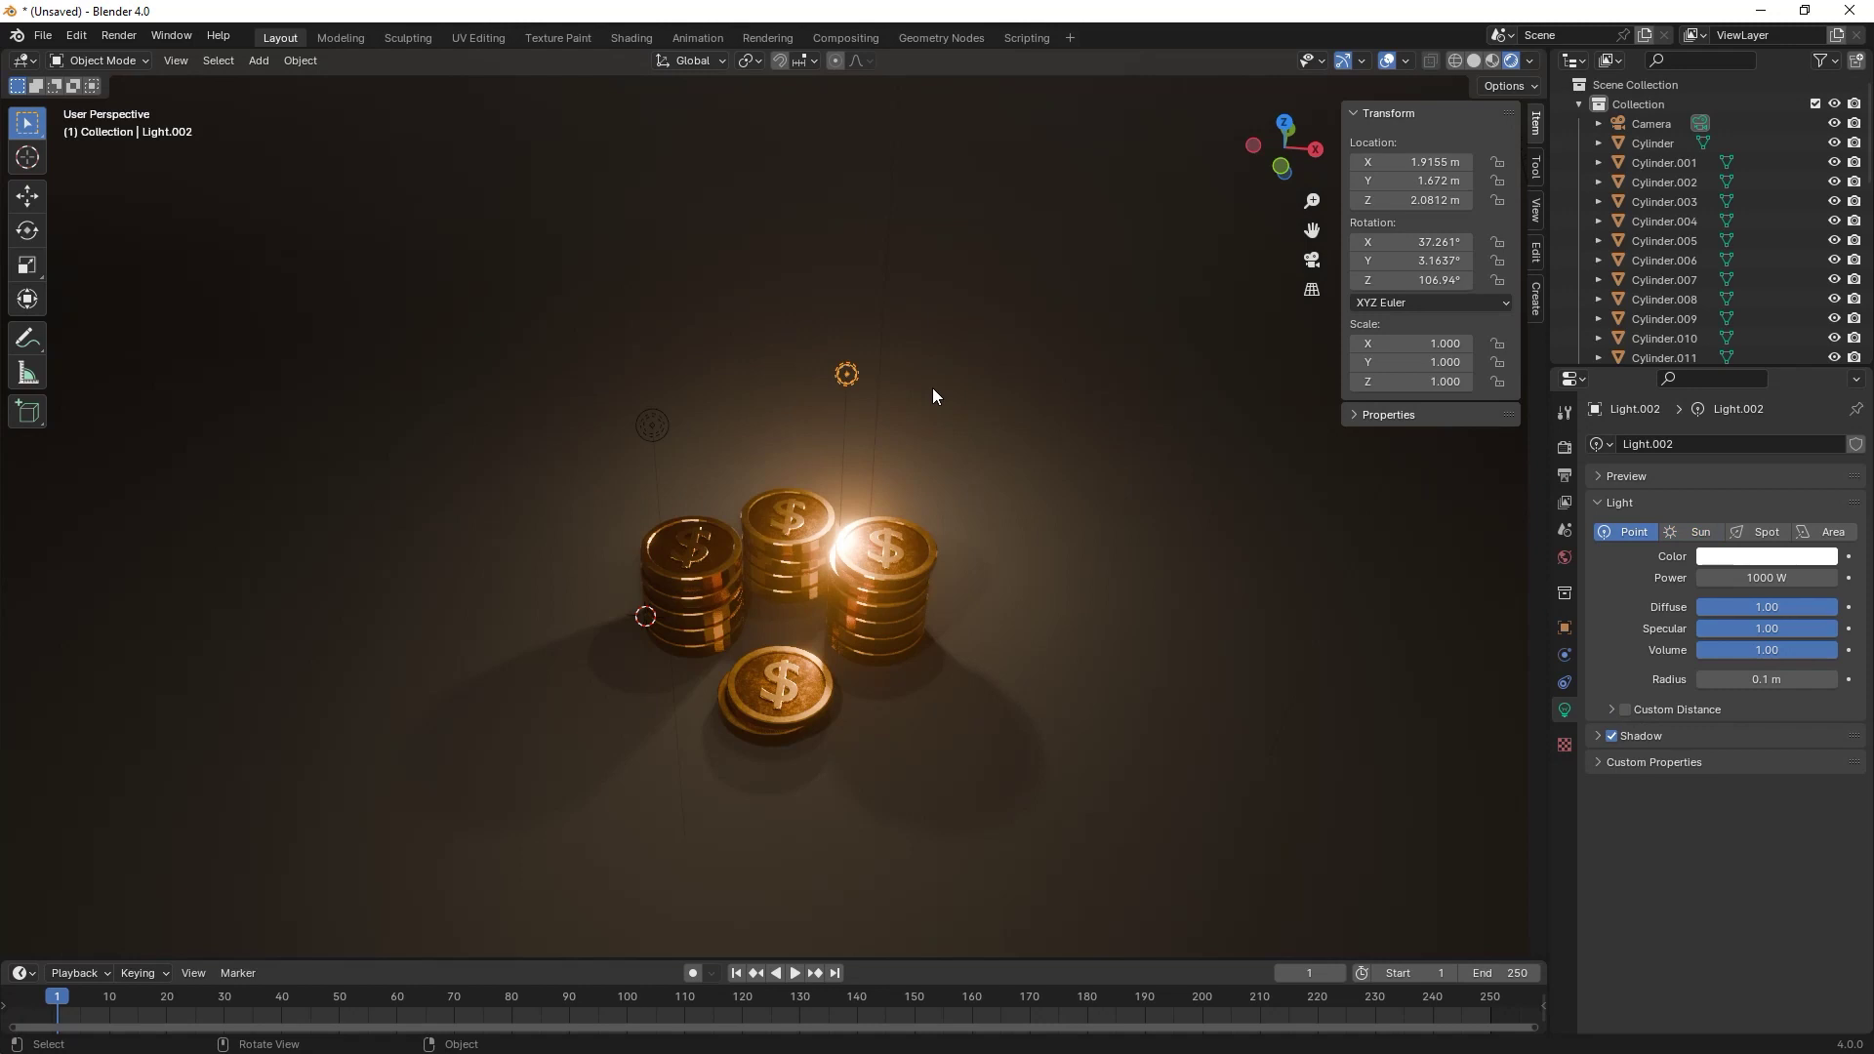
- Slide Light.002 to a new spot around the coin stacks, keeping its height
{"action": "key", "text": "g"}
{"action": "key", "text": "shift+z"}
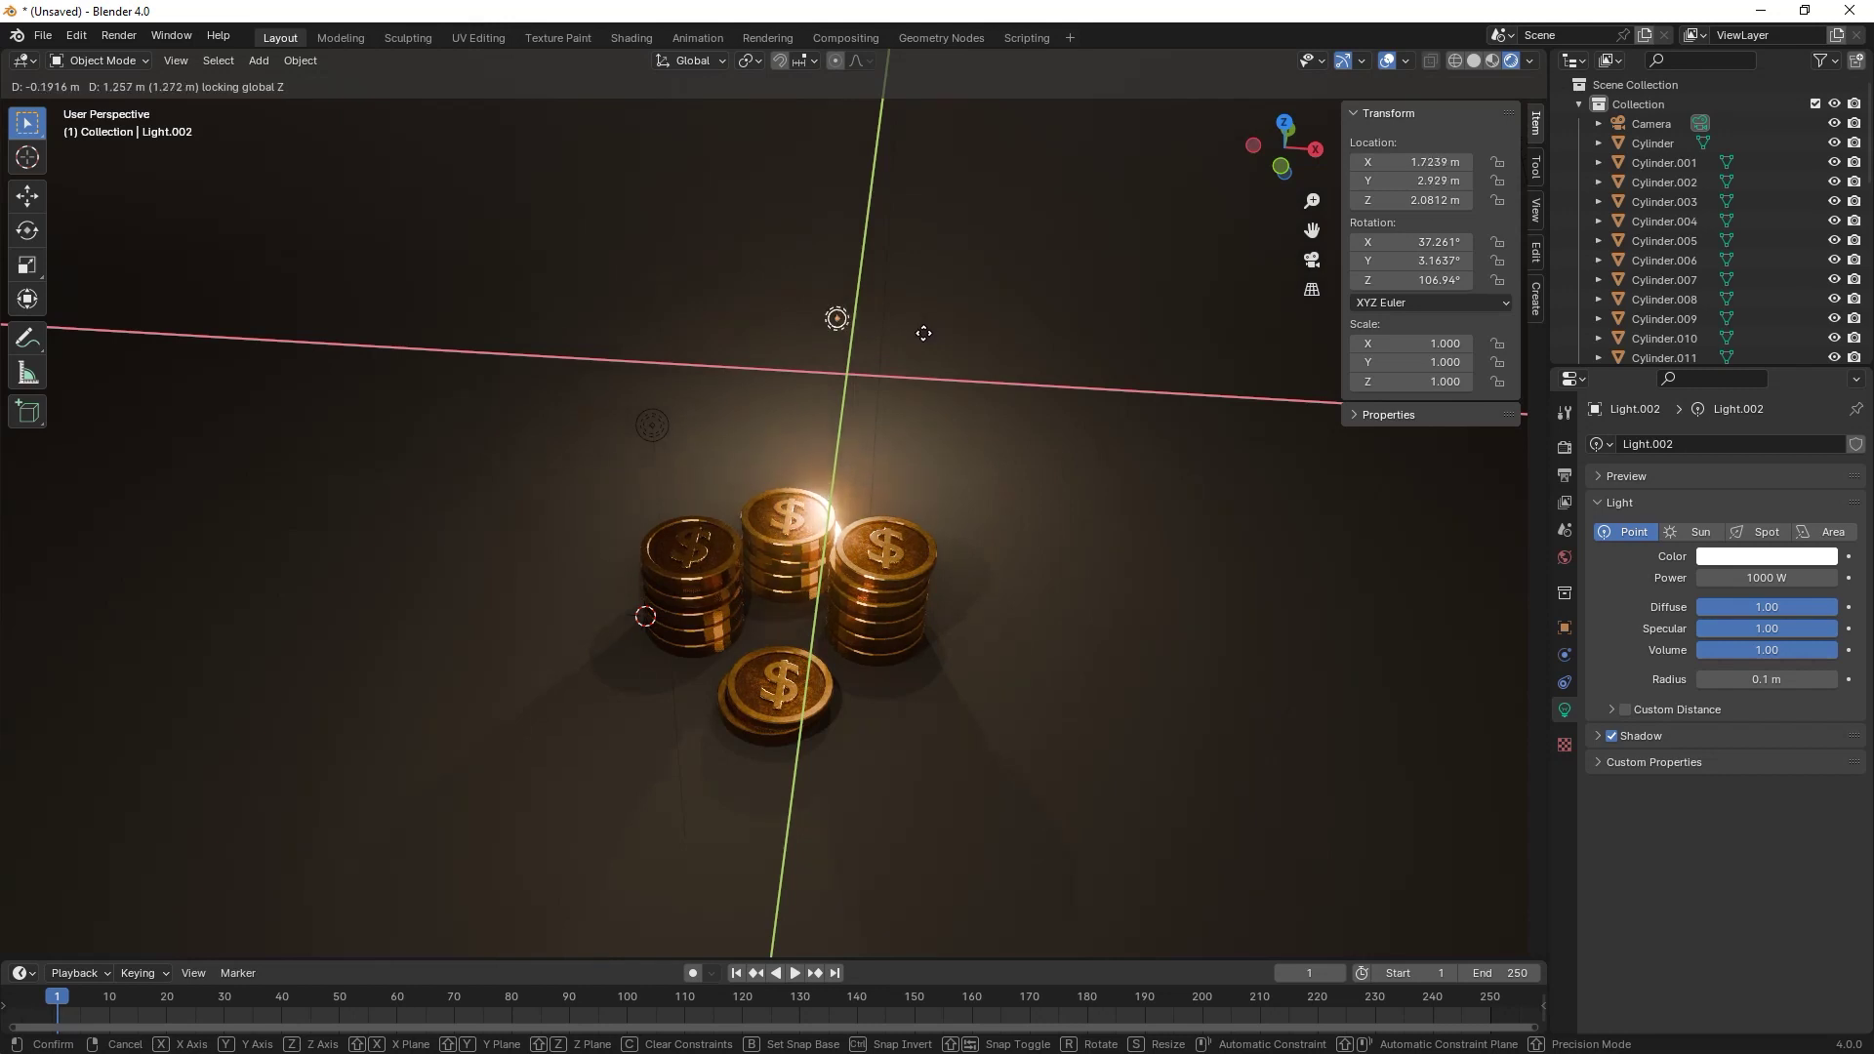
{"action": "left_click", "coordinate": [873, 357]}
- Place Light.001 beside the front coin at X 0.495 m, Y -1.531 m
{"action": "left_click", "coordinate": [658, 424]}
{"action": "key", "text": "g"}
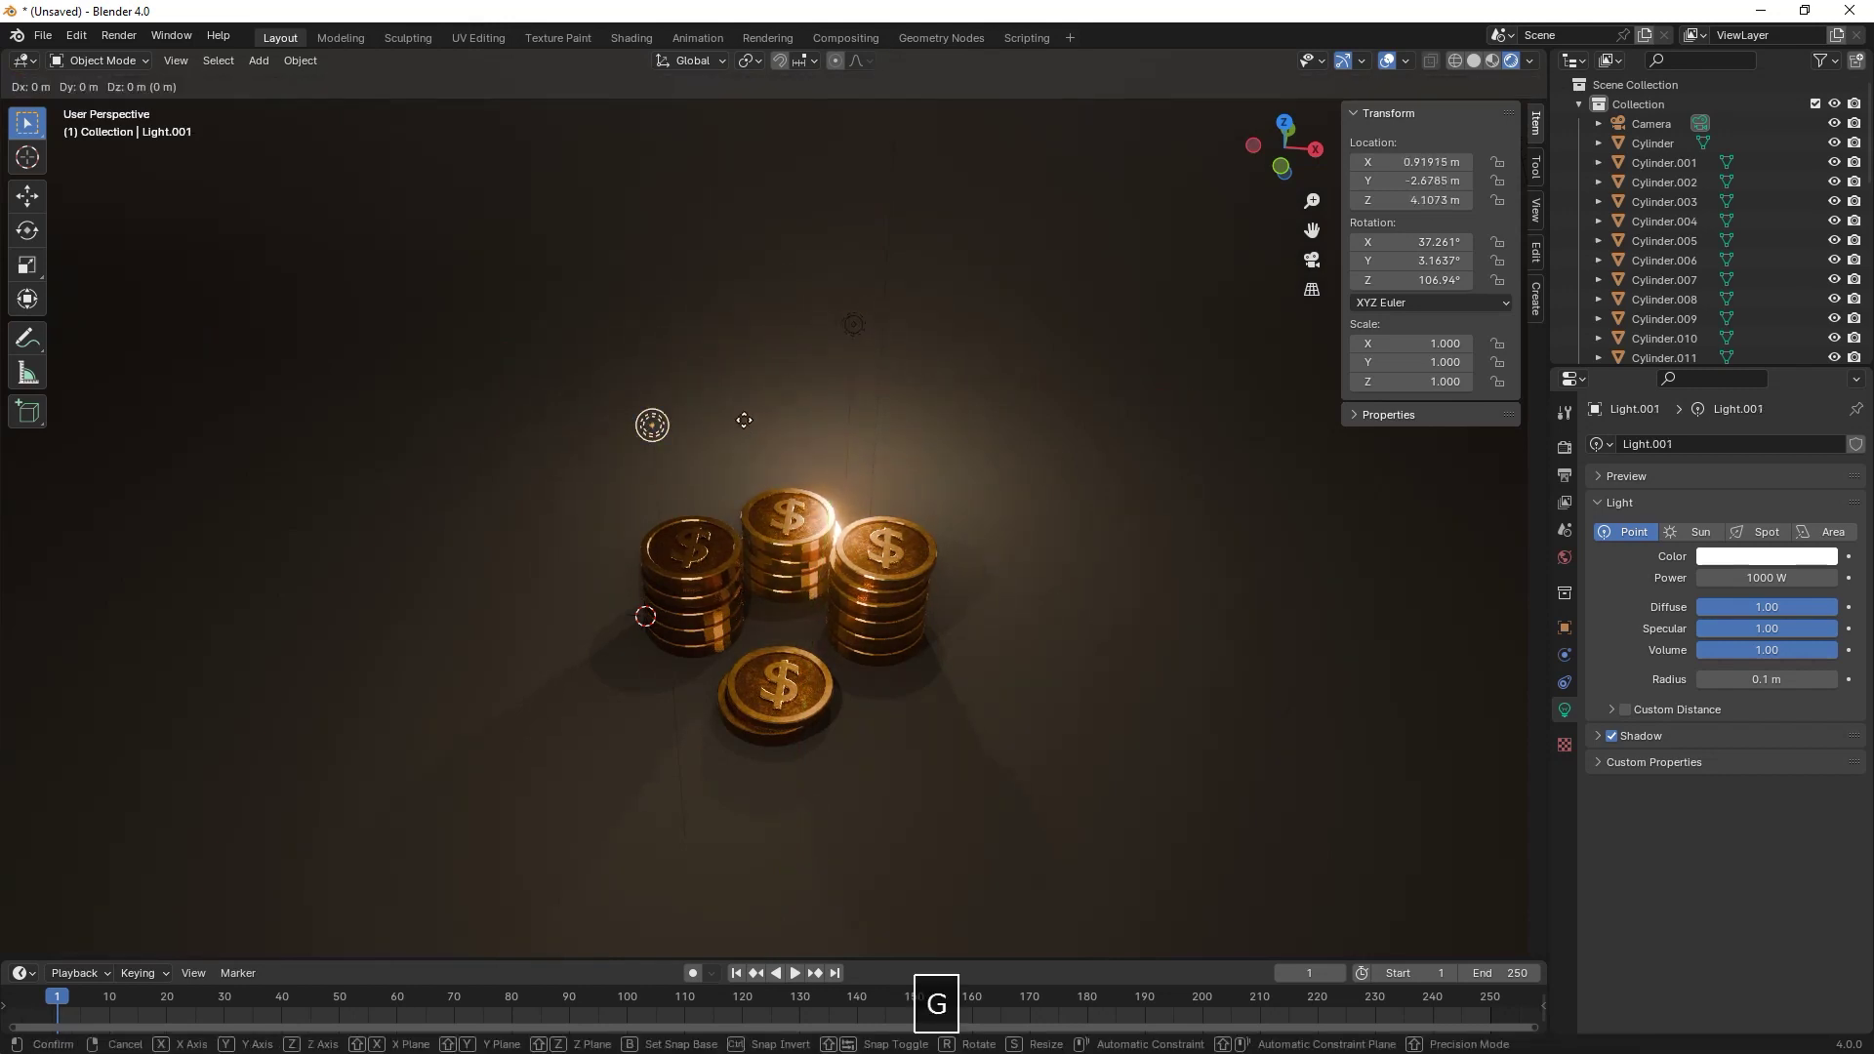
{"action": "key", "text": "shift+z"}
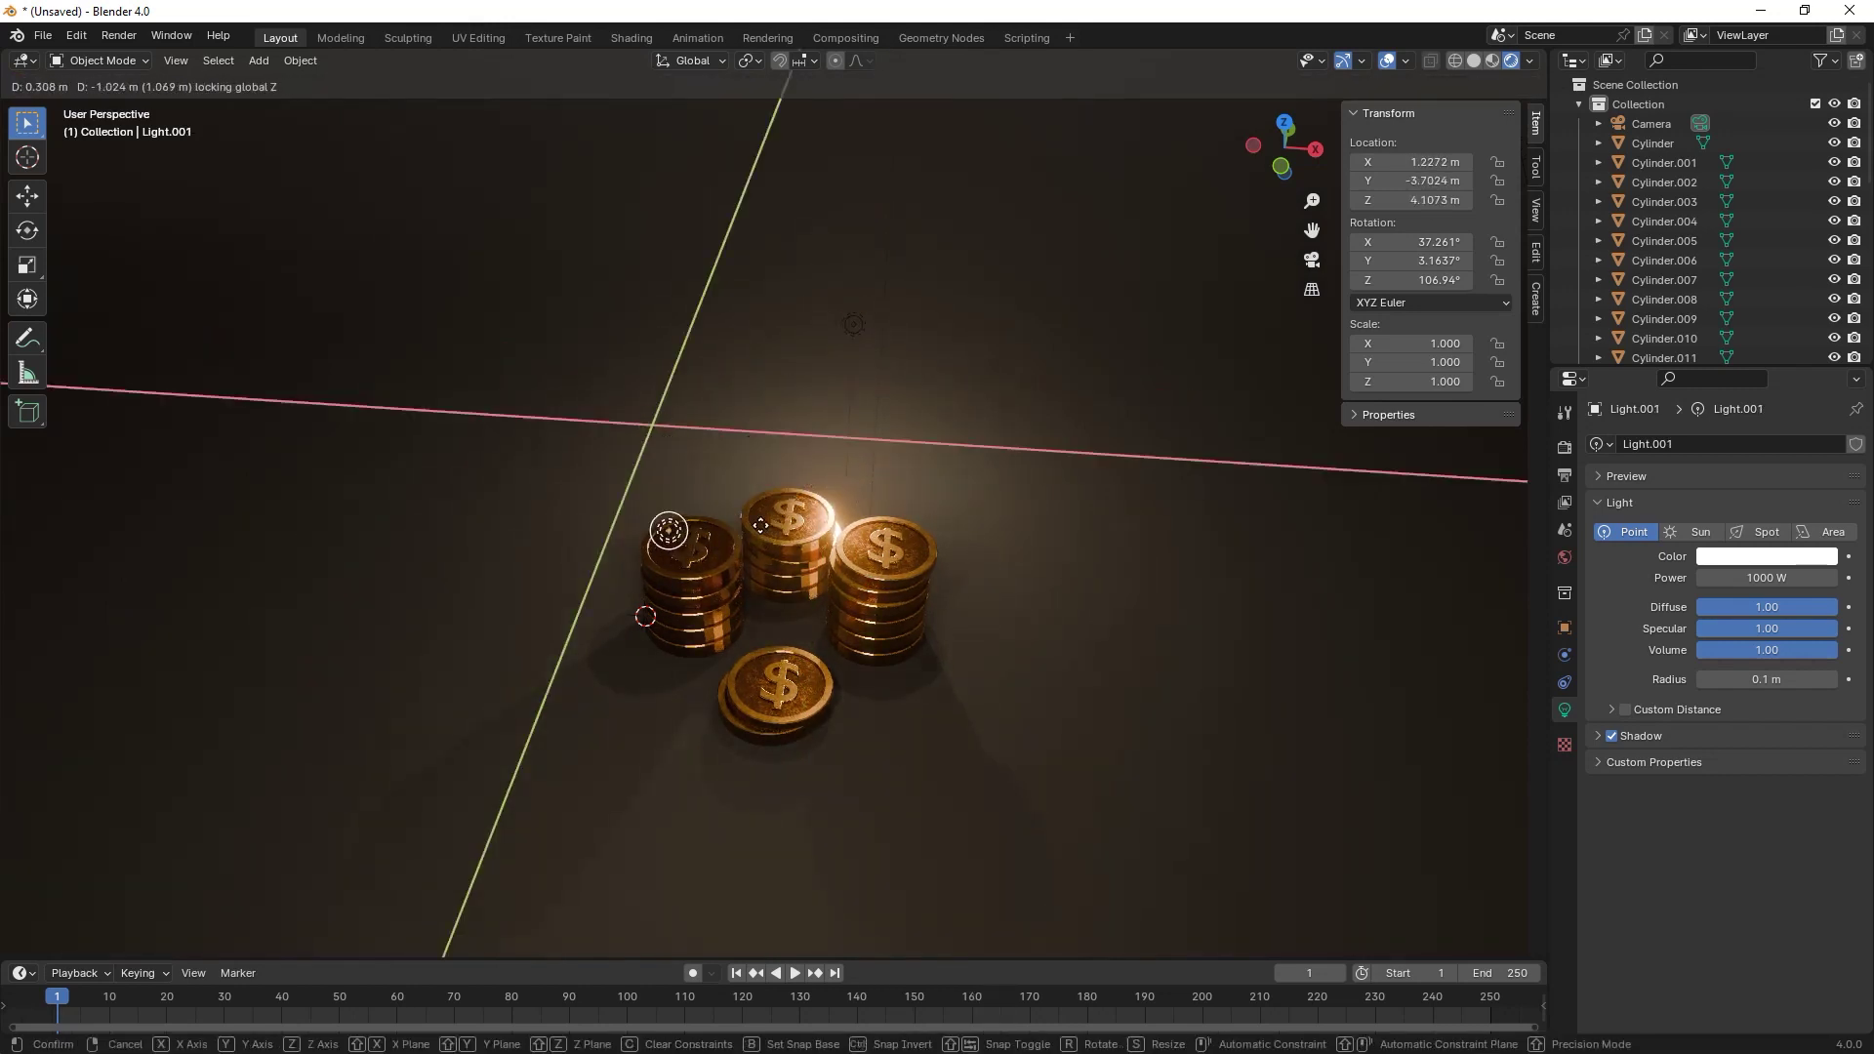
{"action": "left_click", "coordinate": [748, 539]}
{"action": "key", "text": "KP_7"}
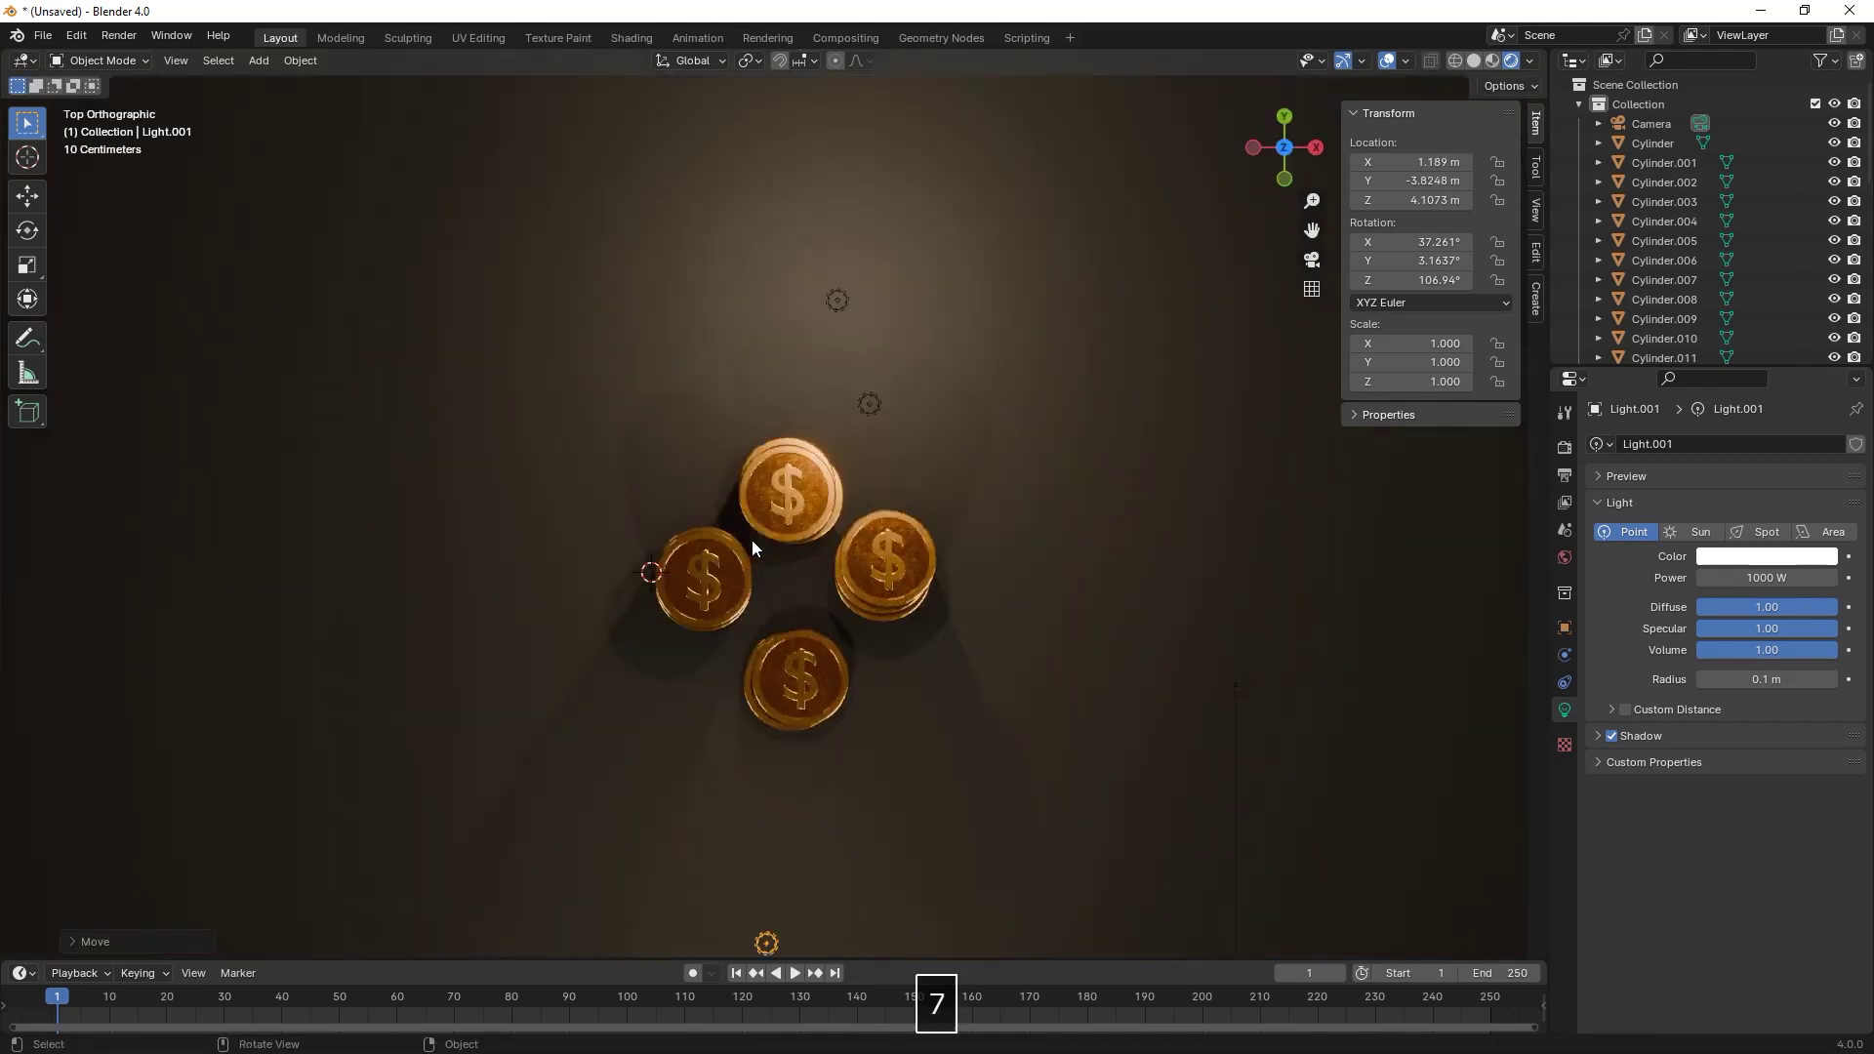
{"action": "key", "text": "g"}
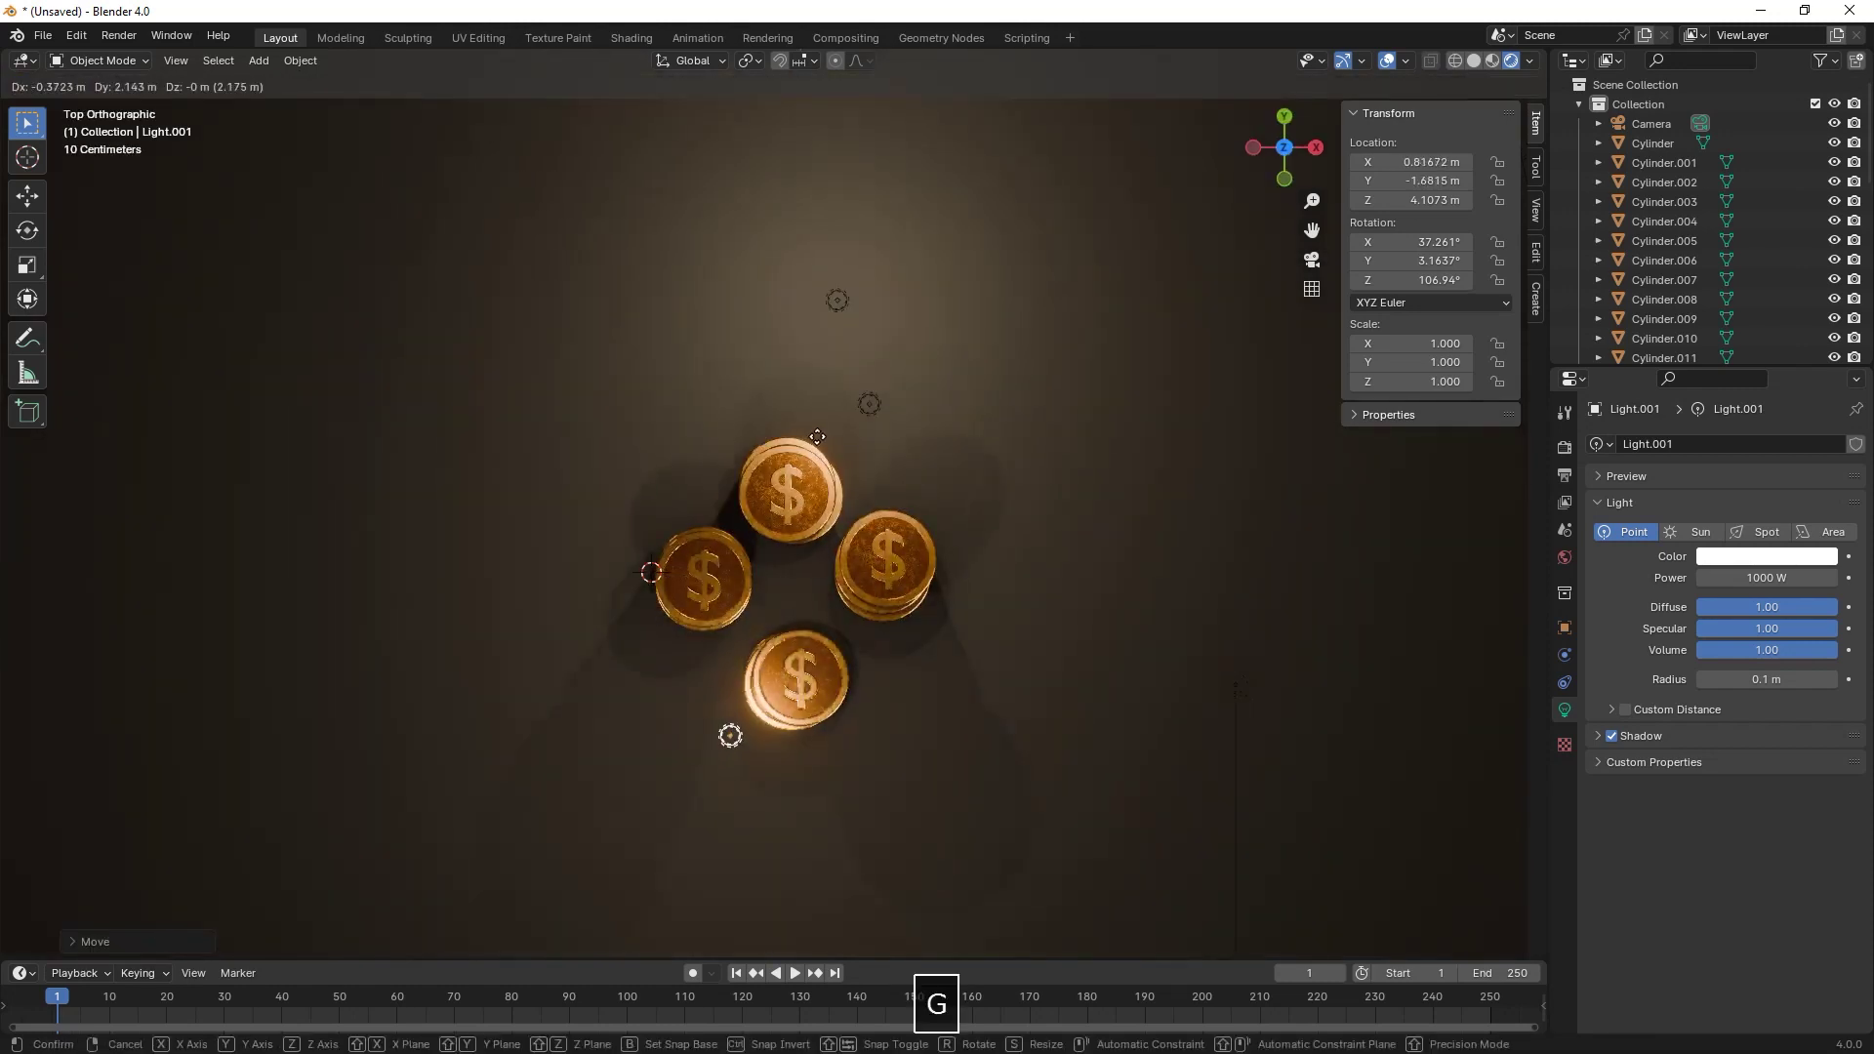
{"action": "left_click", "coordinate": [789, 426]}
{"action": "middle_click_drag", "start_coordinate": [939, 516], "coordinate": [968, 477]}
- Align the camera to the current view and lock the camera to the view
{"action": "key", "text": "ctrl+alt+KP_0"}
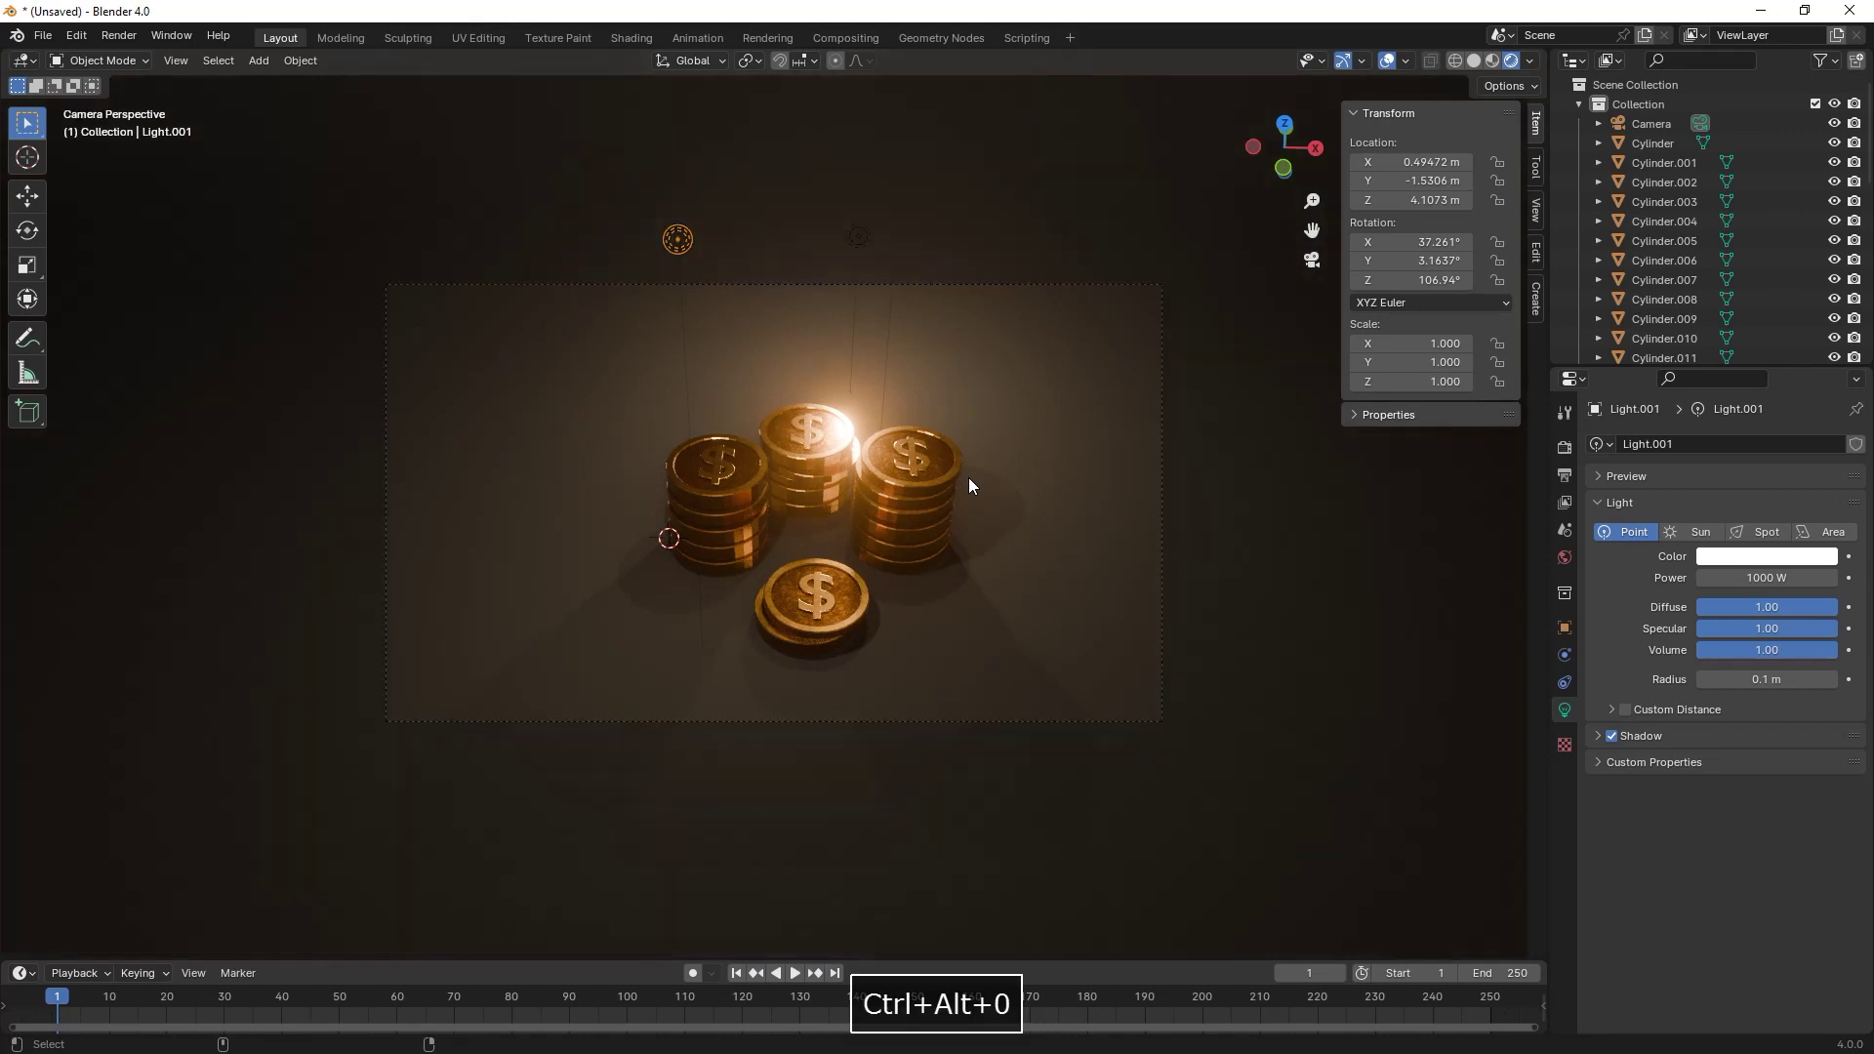
{"action": "left_click", "coordinate": [1640, 126]}
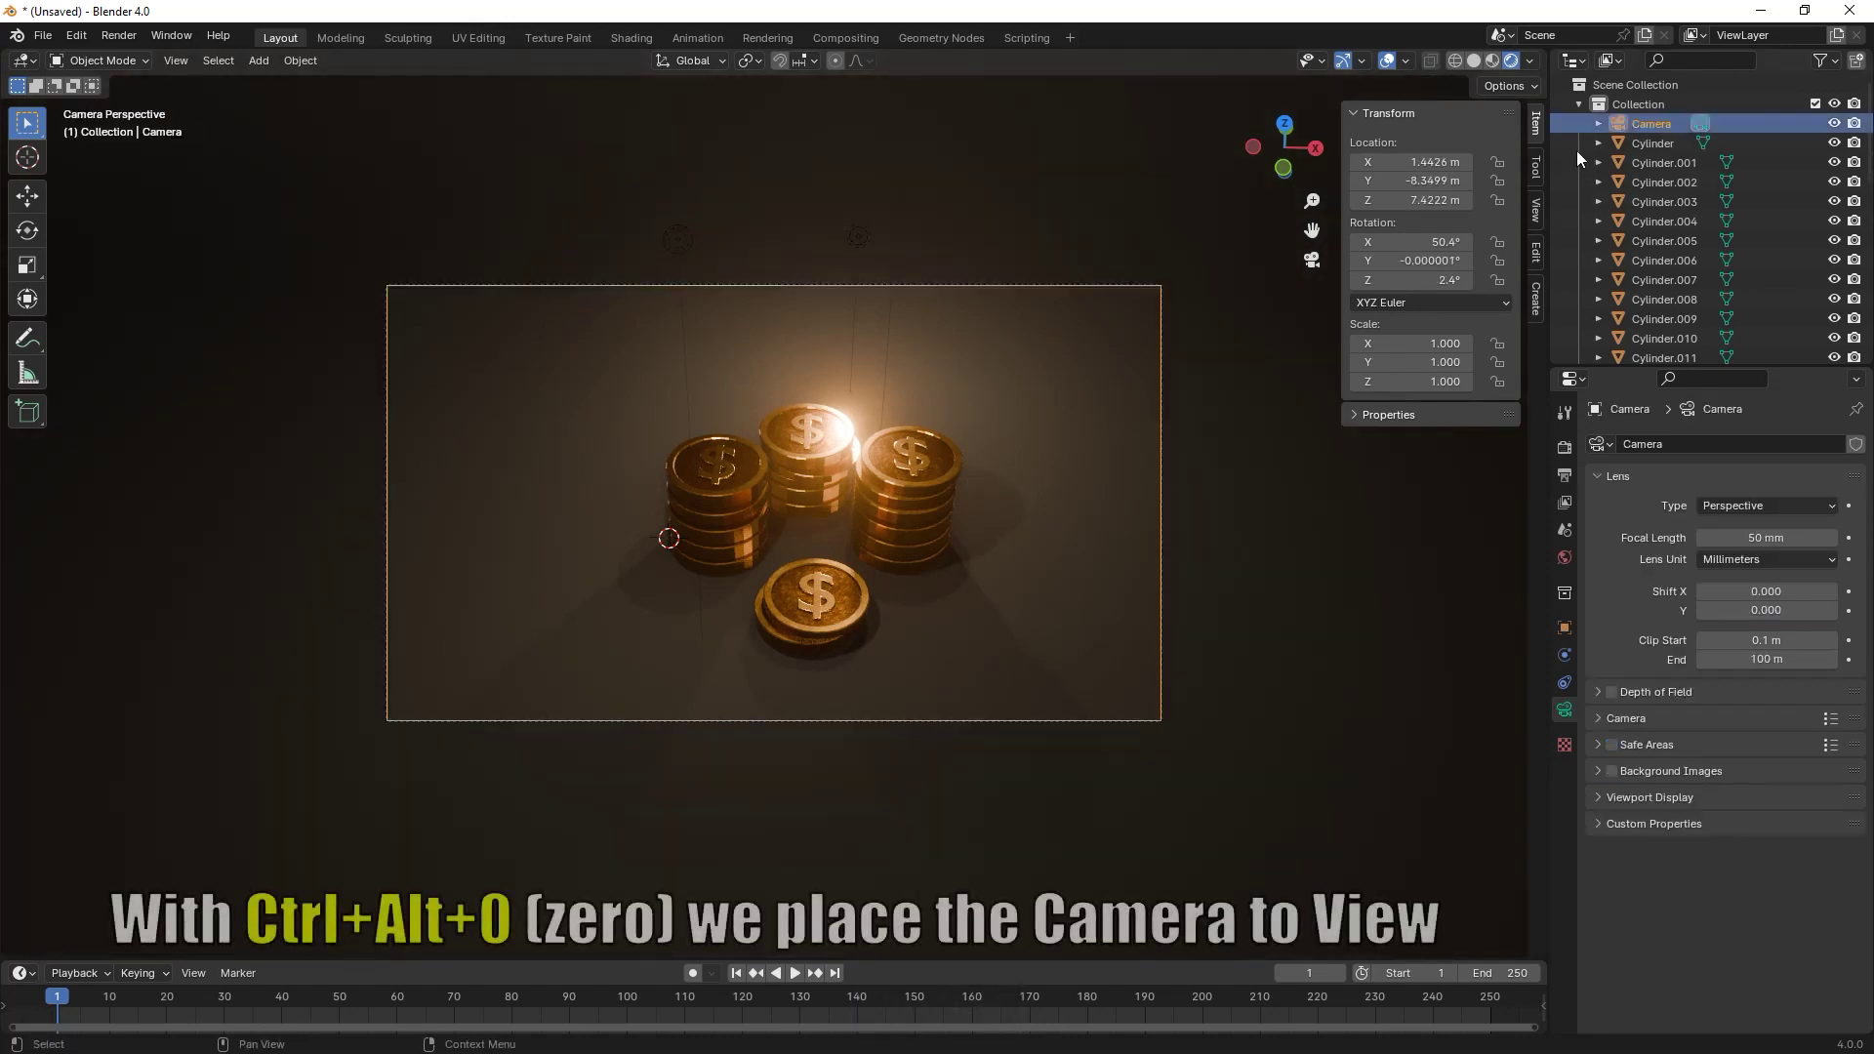
{"action": "left_click", "coordinate": [1536, 220]}
{"action": "left_click", "coordinate": [1425, 356]}
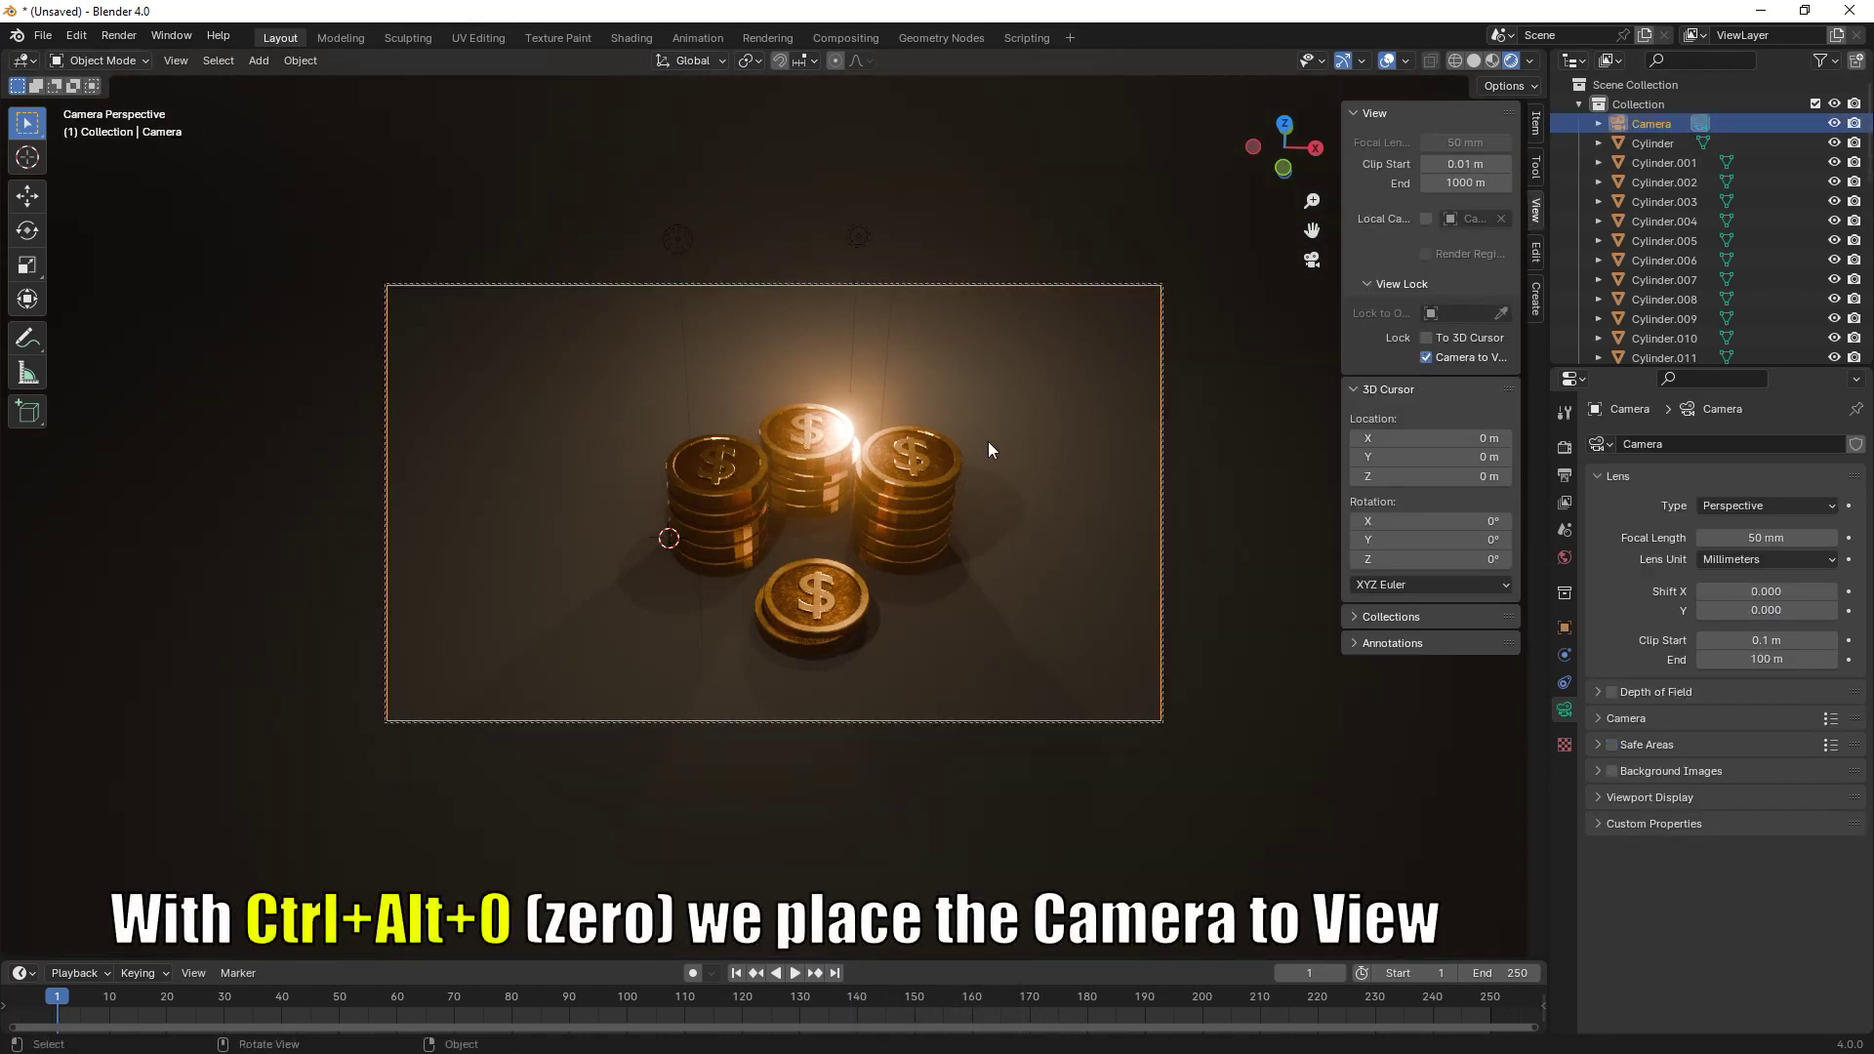
- Adjust the camera framing so the coin stacks sit centred in the shot
{"action": "mouse_move", "coordinate": [988, 441]}
{"action": "middle_mouse_down", "text": "shift"}
{"action": "mouse_move", "coordinate": [911, 435]}
{"action": "mouse_move", "coordinate": [957, 446]}
{"action": "middle_mouse_up", "text": "shift"}
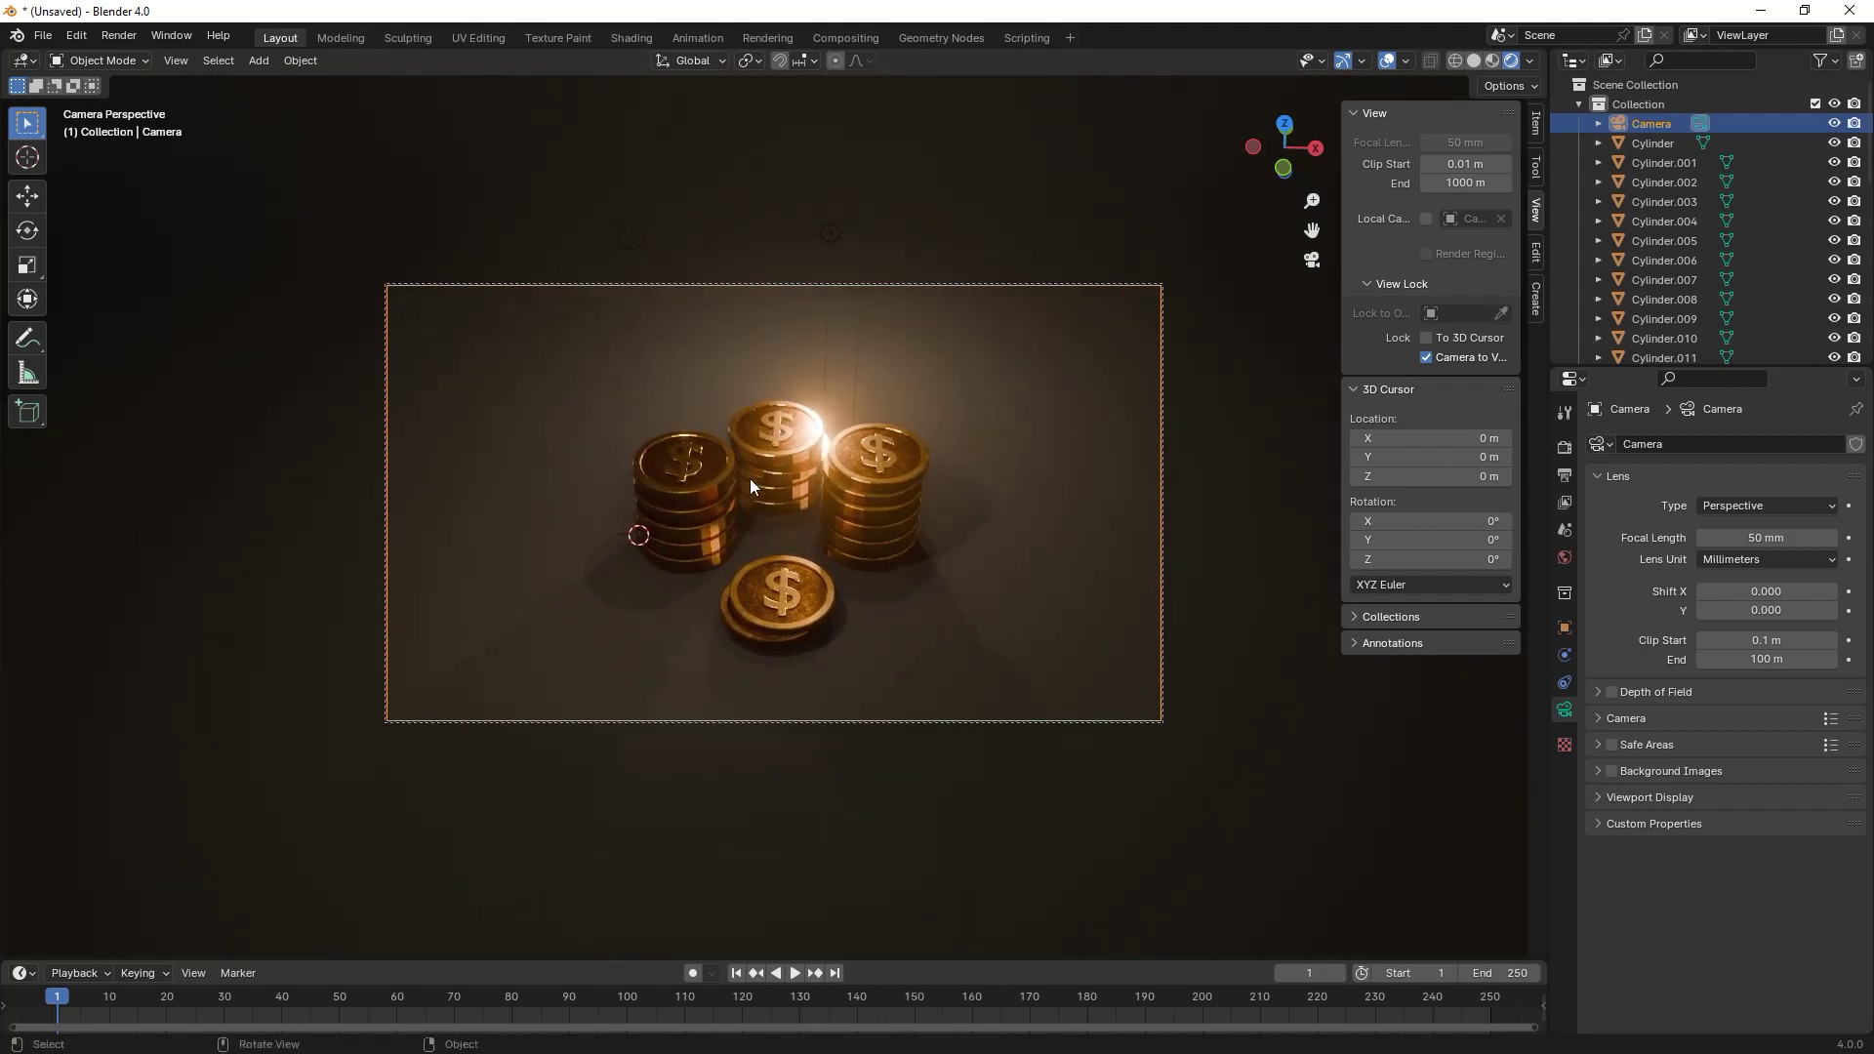
{"action": "middle_click_drag", "start_coordinate": [752, 486], "coordinate": [753, 465], "text": "shift"}
{"action": "left_click", "coordinate": [43, 35]}
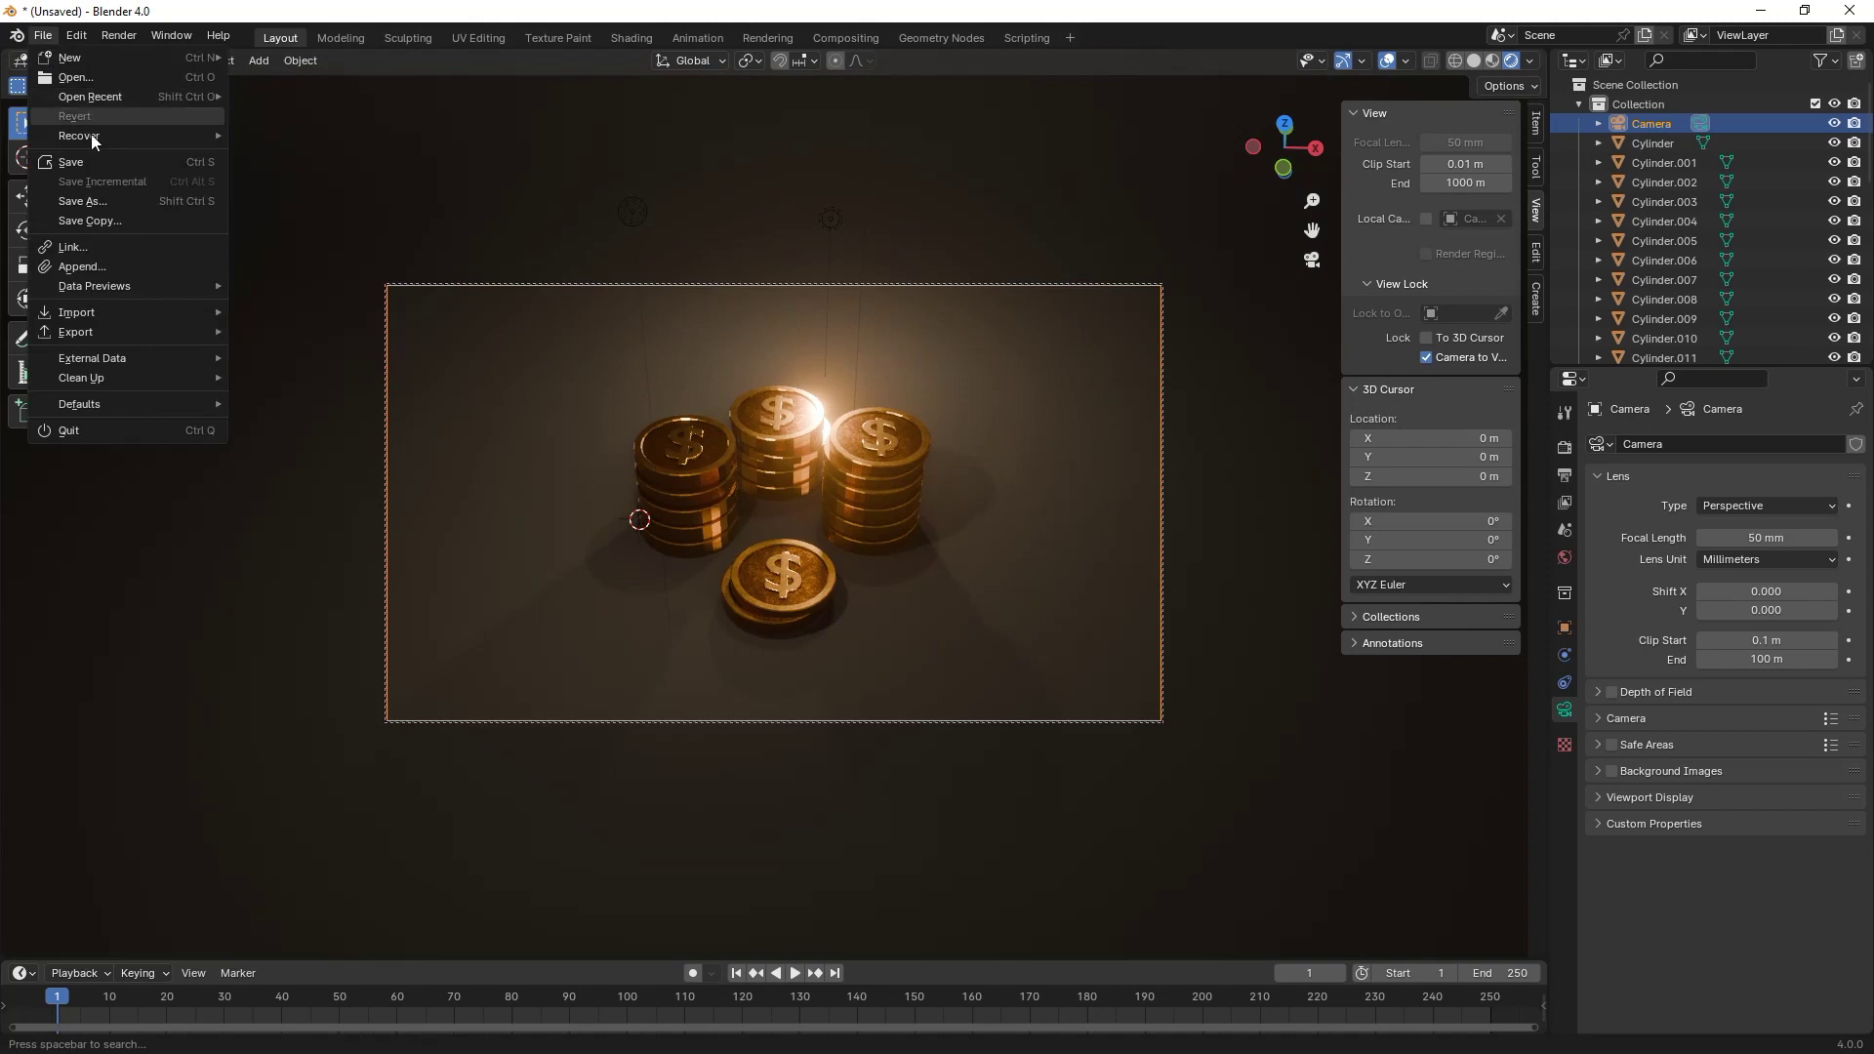